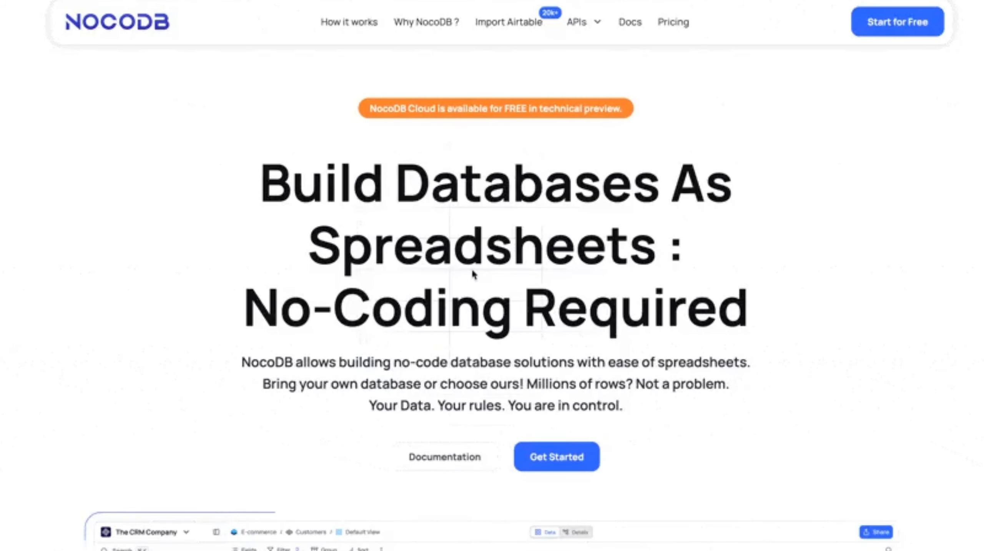
Scroll down the NocoDB homepage past the CRM screenshot and logos to the How It Works diagram.
scroll(471, 262, "down", 10)
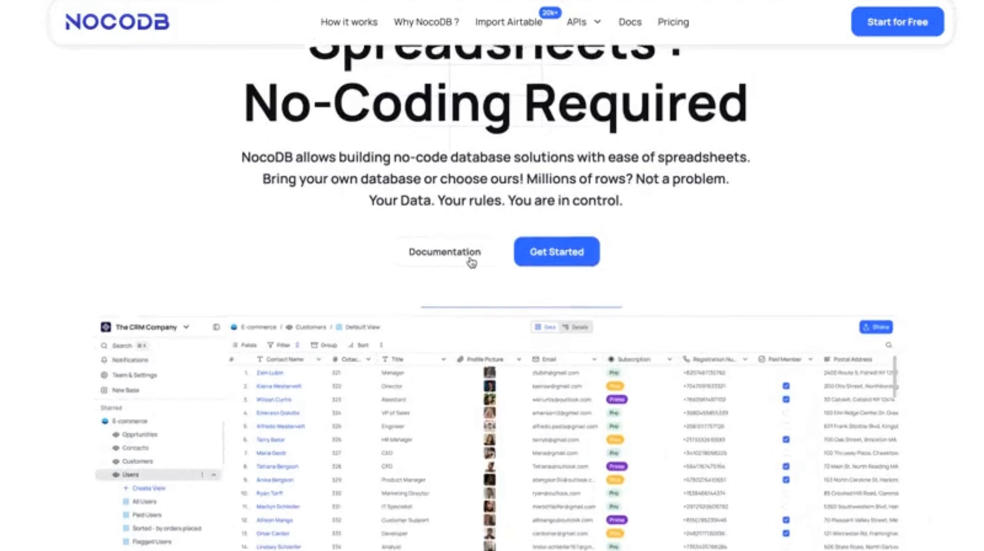
scroll(472, 262, "down", 15)
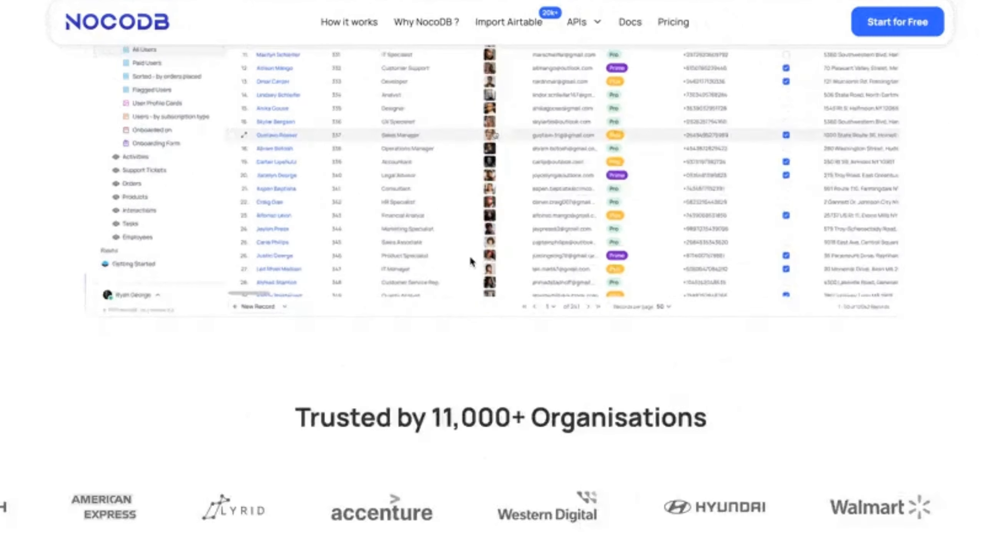
scroll(470, 257, "down", 10)
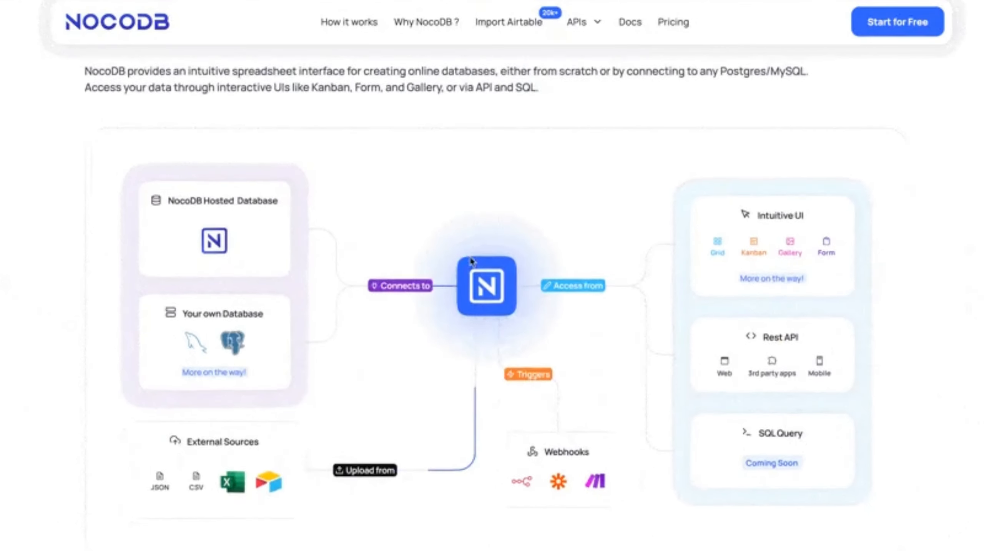
scroll(469, 258, "down", 3)
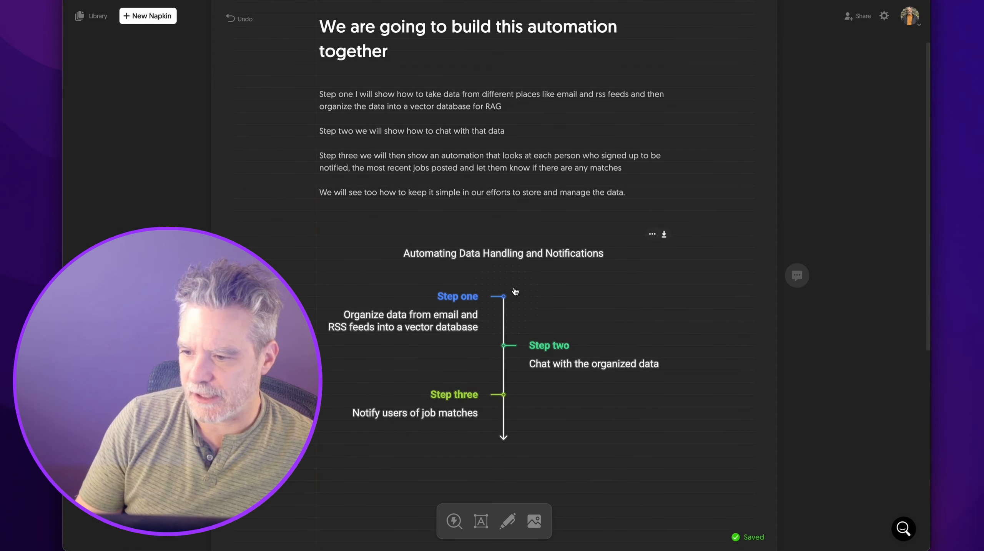
Switch from the Napkin plan to the browser window with the n8n workflow editor.
key("super+Tab")
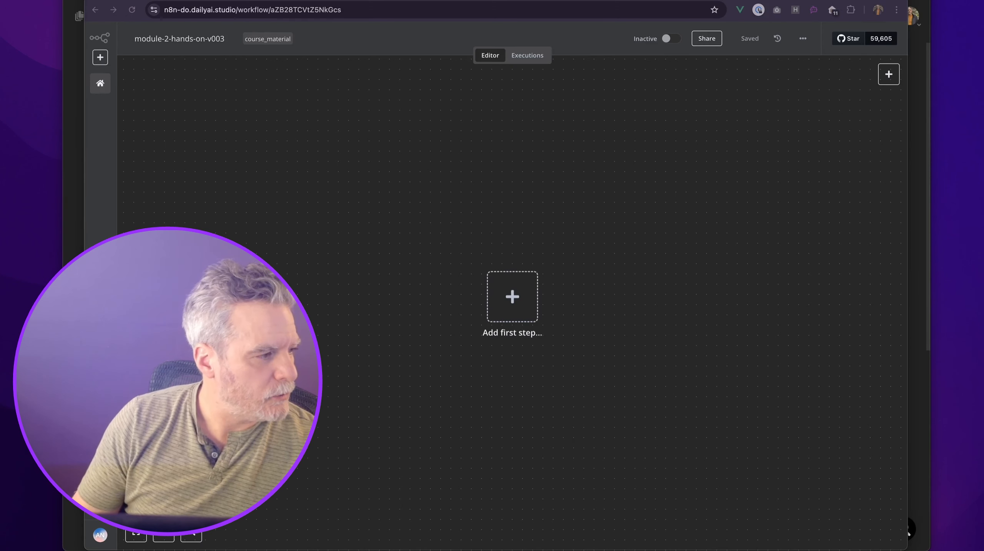
Paste an Email Trigger (IMAP) node and view its pinned Upwork job-alert email as a table.
key("super+v")
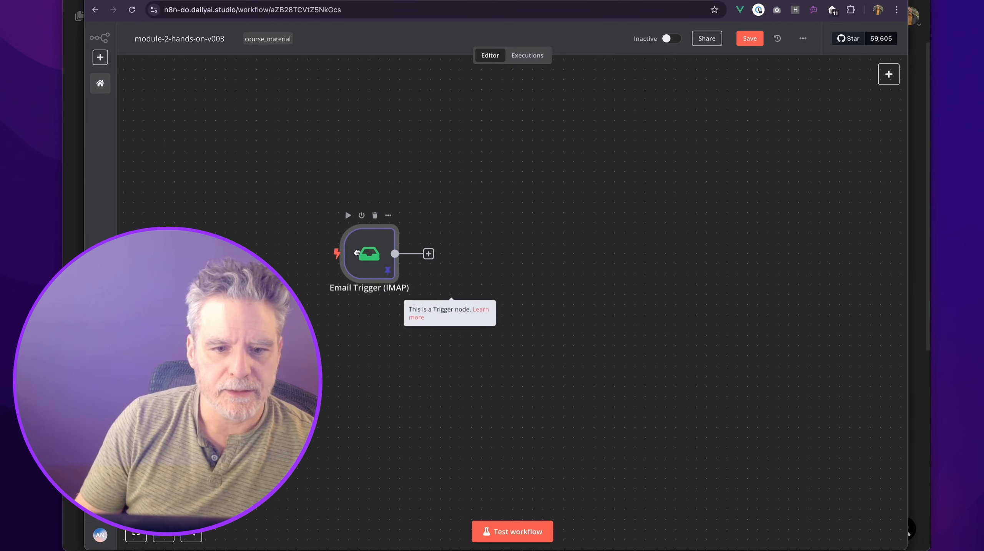
double_click(381, 261)
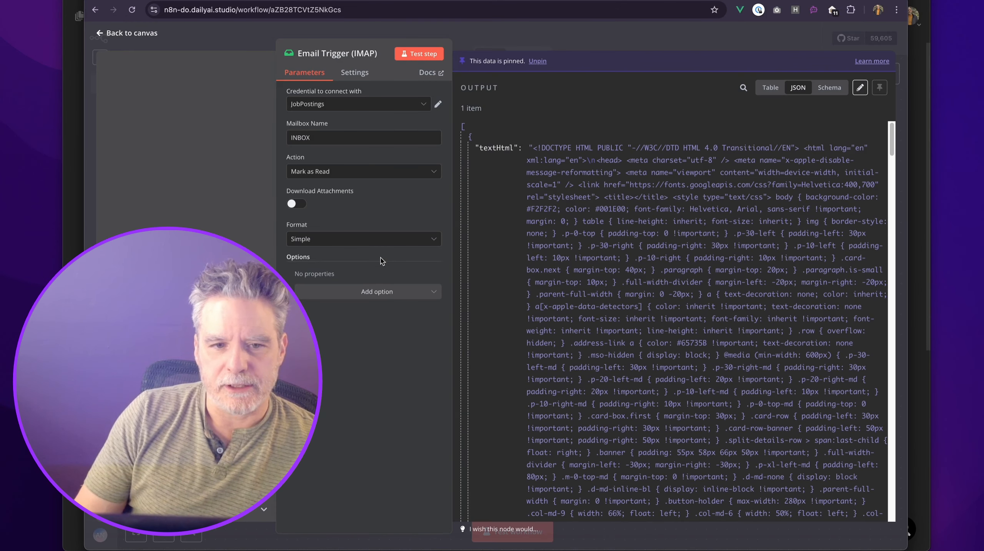
key("Escape")
double_click(323, 258)
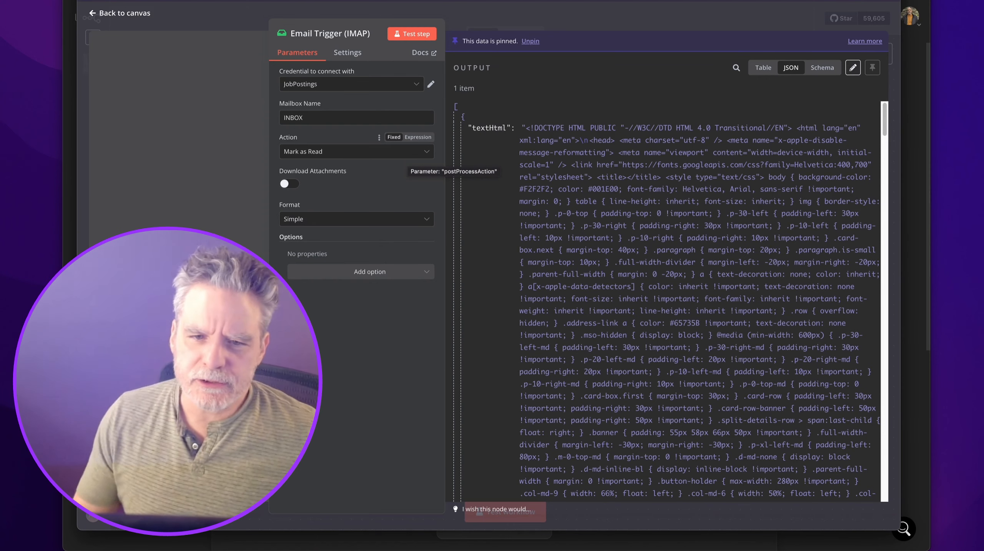
left_click(763, 68)
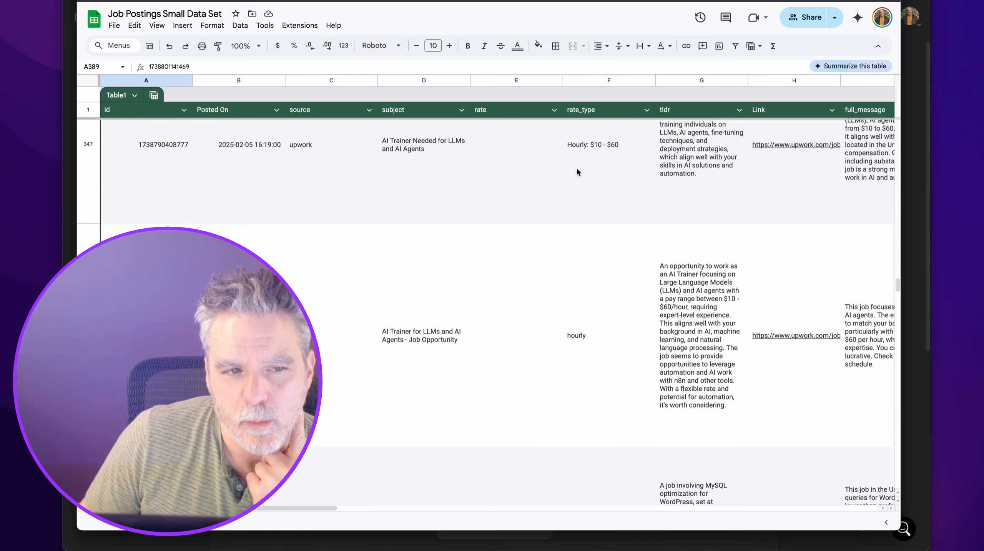
Scroll up through the Job Postings Small Data Set table in Google Sheets.
scroll(576, 167, "up", 5)
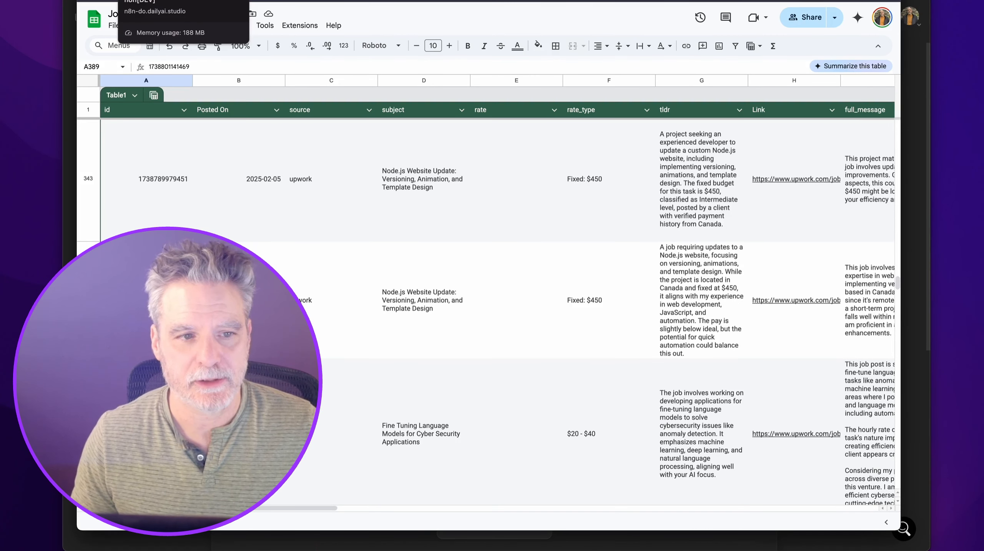
Select row 343's Posted On date, scroll the job rows, then return to the n8n Email Trigger.
left_click(208, 190)
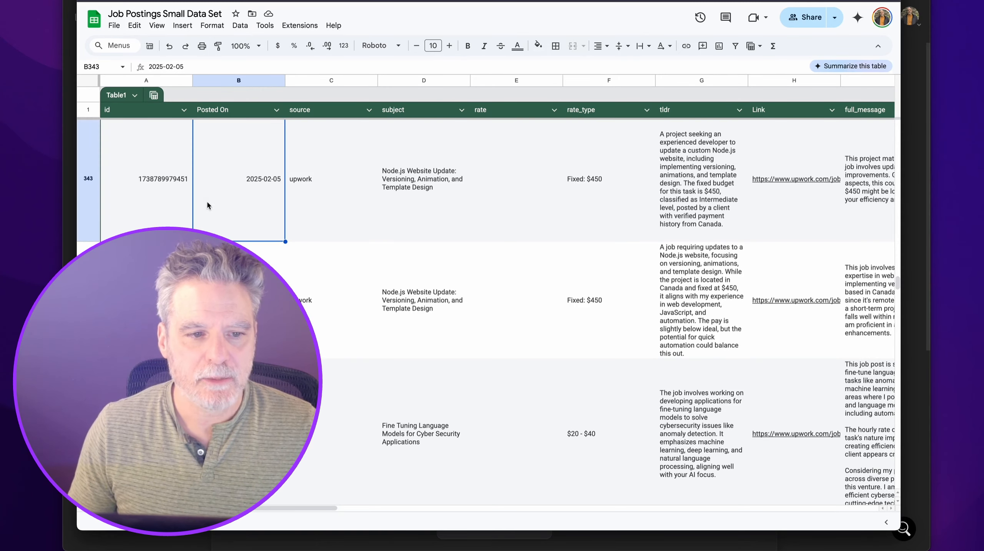
scroll(210, 193, "up", 2)
scroll(213, 201, "up", 2)
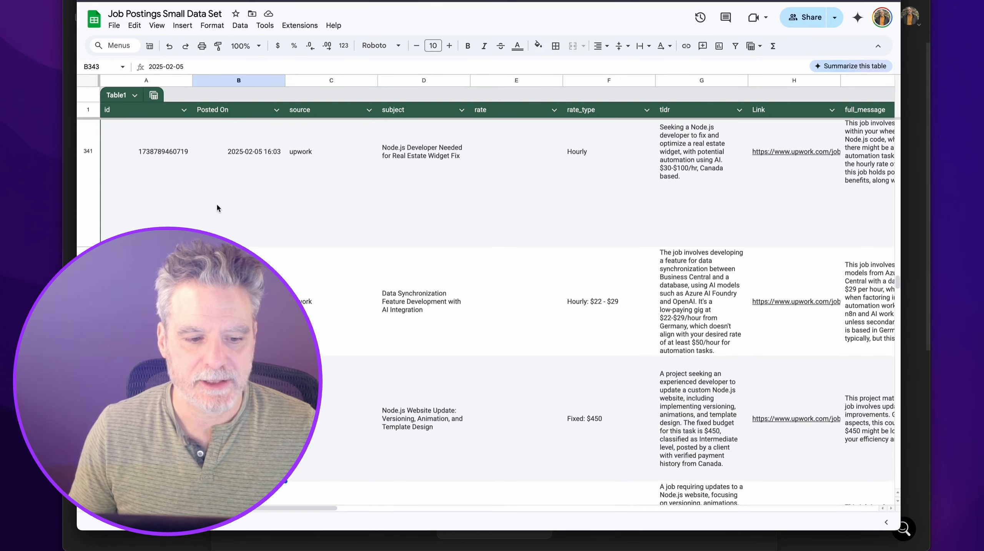
scroll(220, 205, "down", 3)
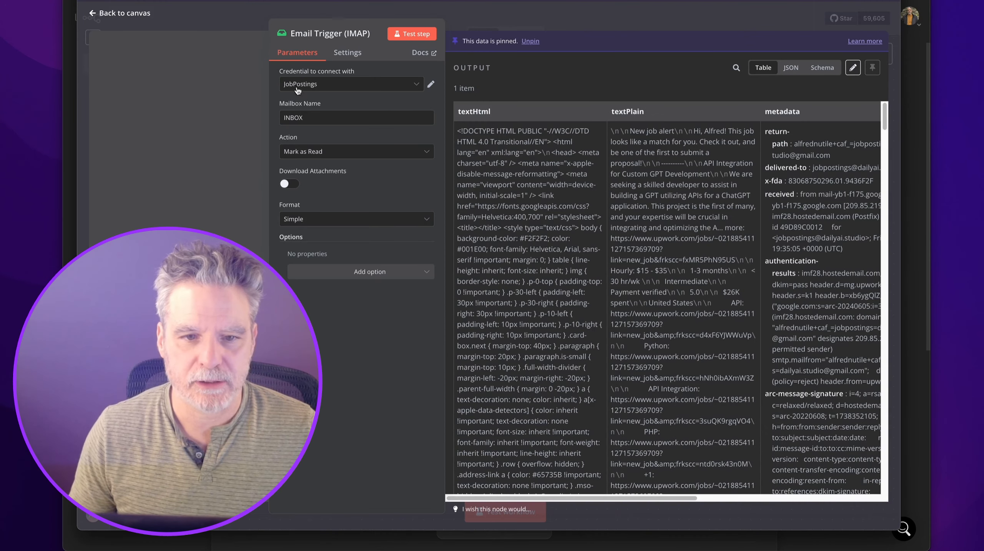
key("Escape")
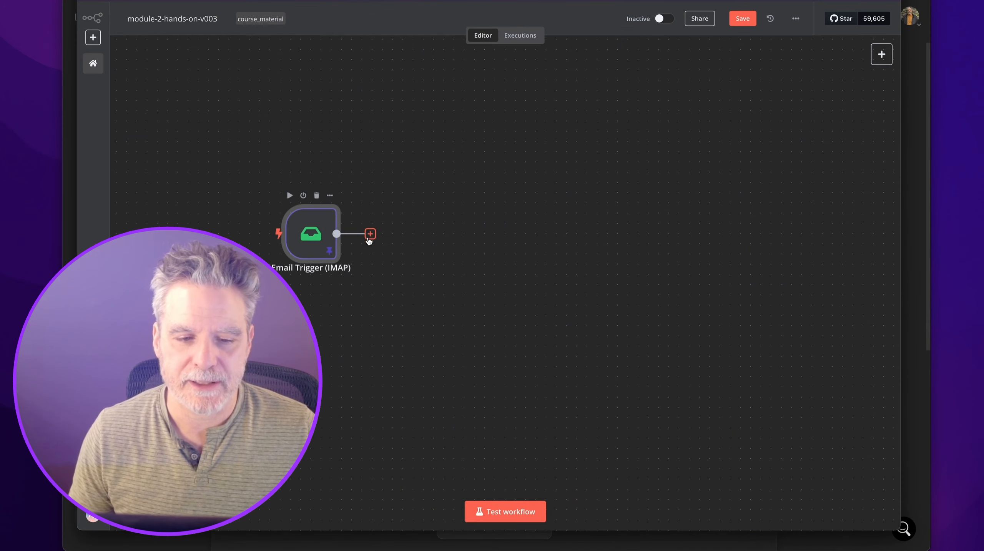
left_click(370, 234)
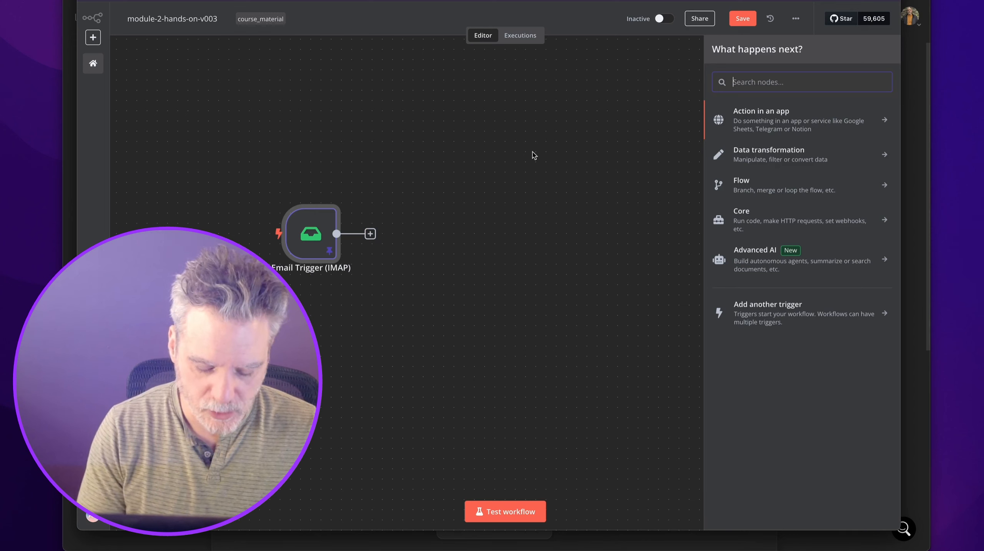
type("sheet")
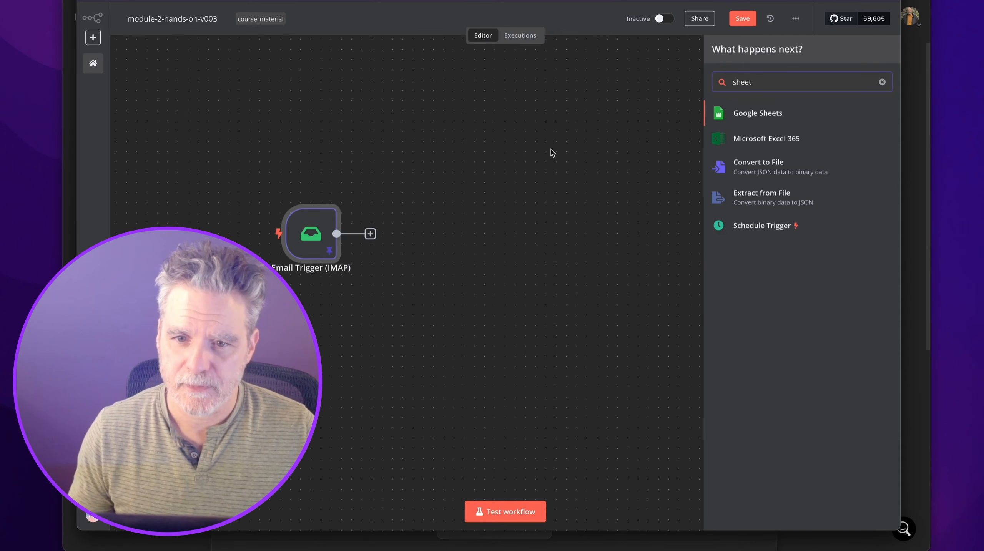
left_click(748, 122)
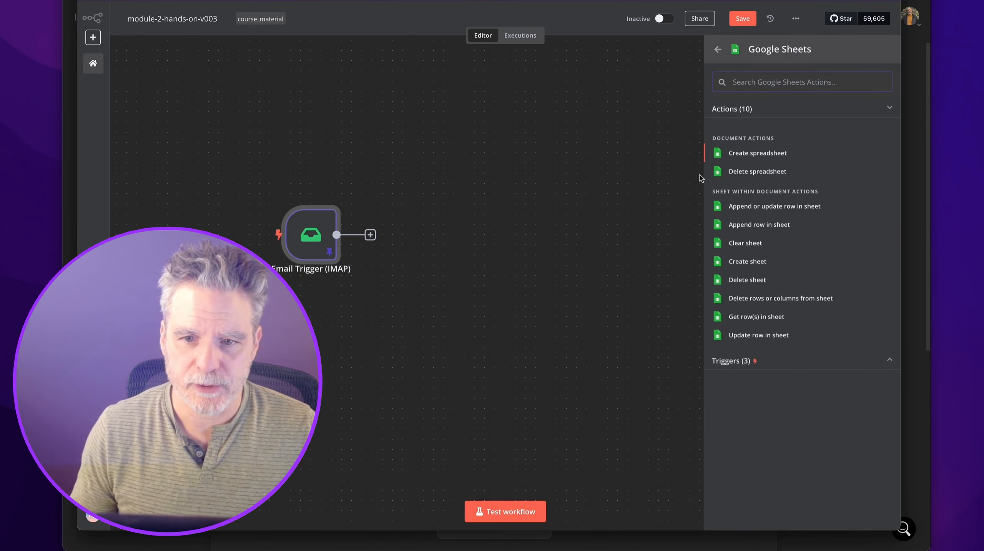
left_click(733, 224)
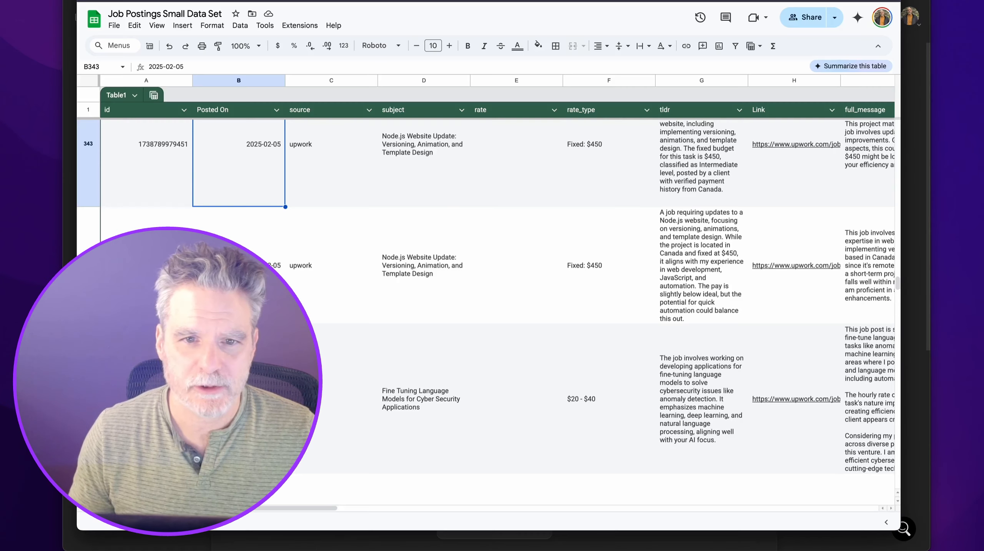
left_click(789, 25)
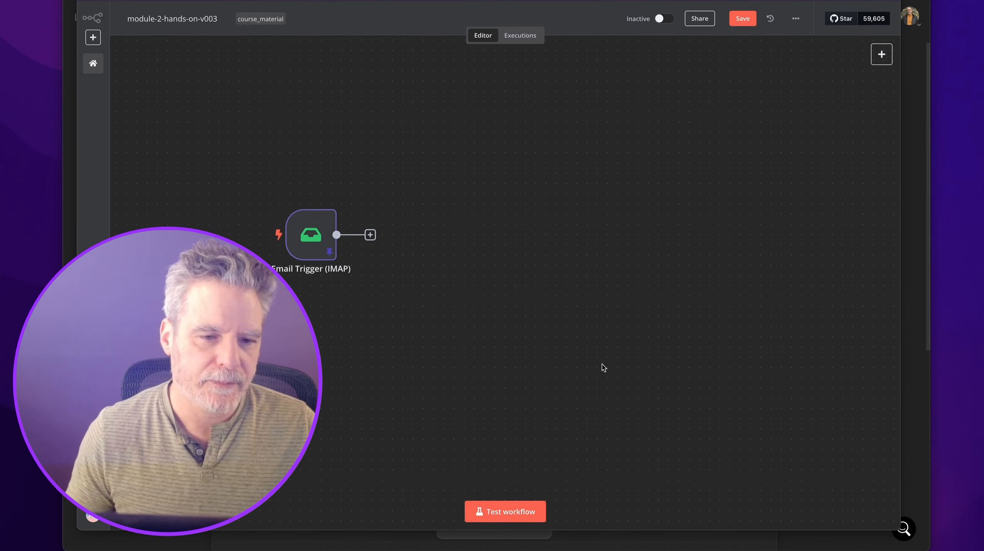
Add a Google Docs 'Get a document' node after the trigger with the pasted doc URL and test it.
left_click(370, 235)
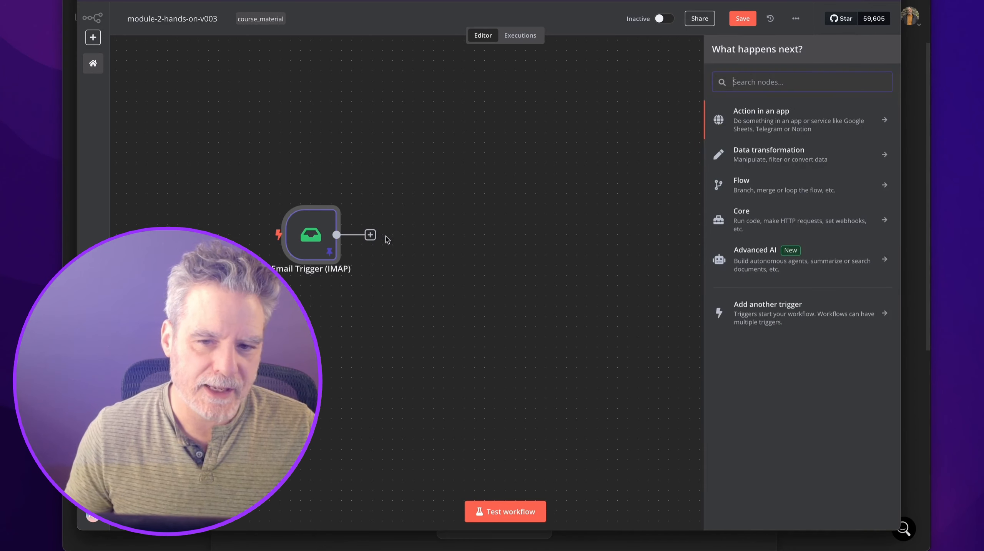
type("doc")
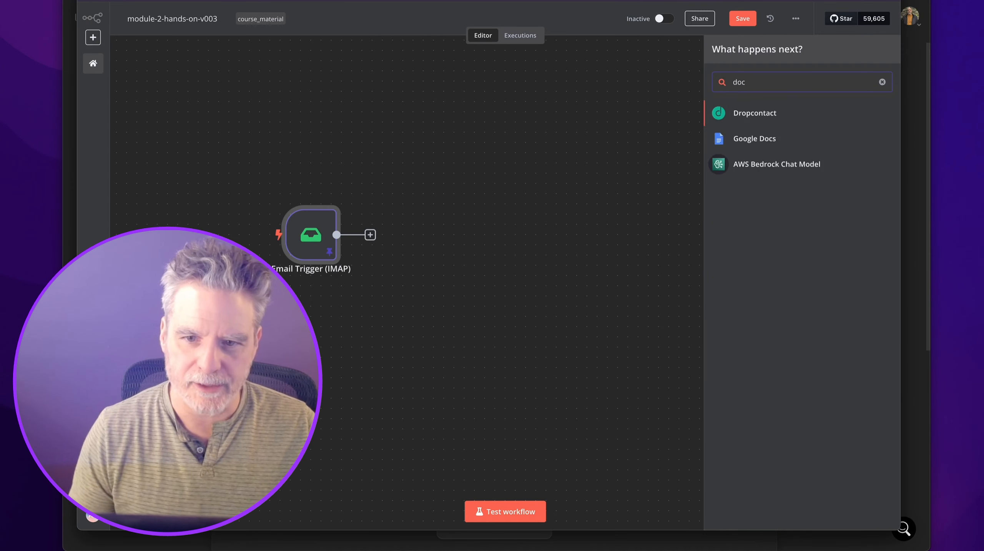
left_click(738, 150)
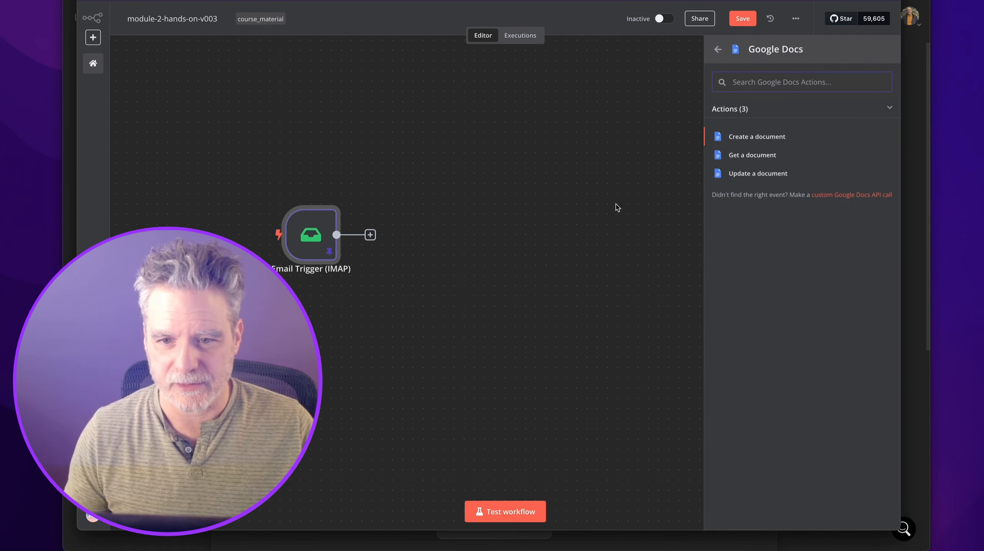
left_click(752, 155)
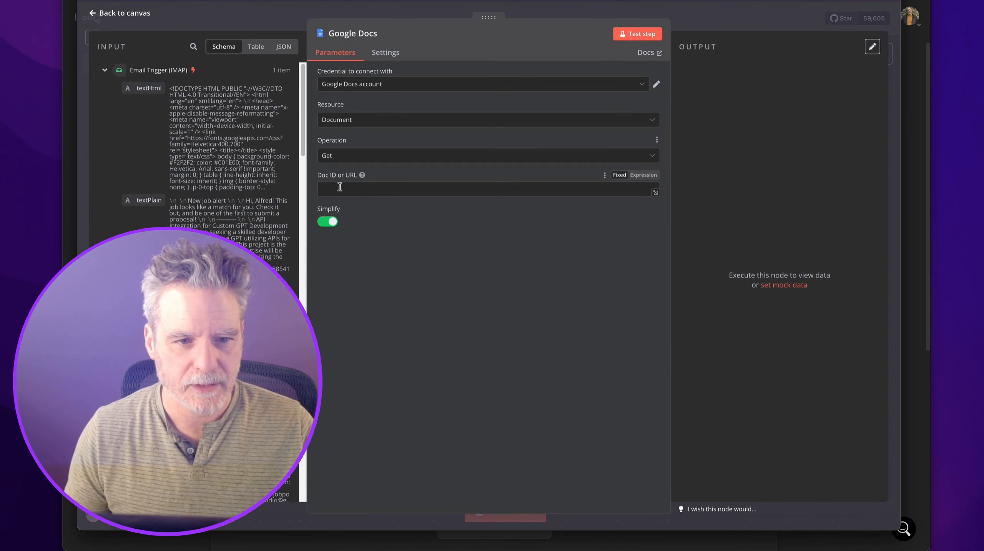
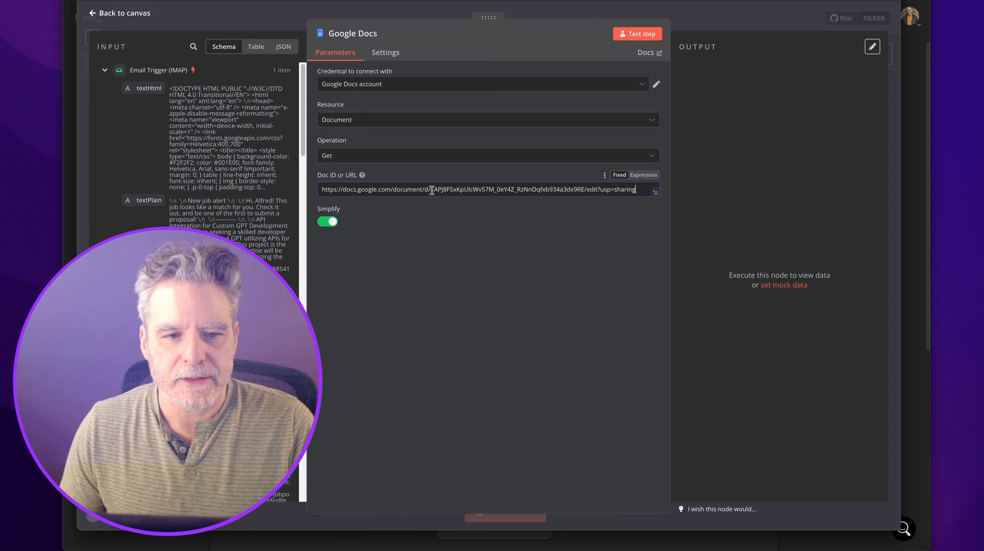
left_click(637, 34)
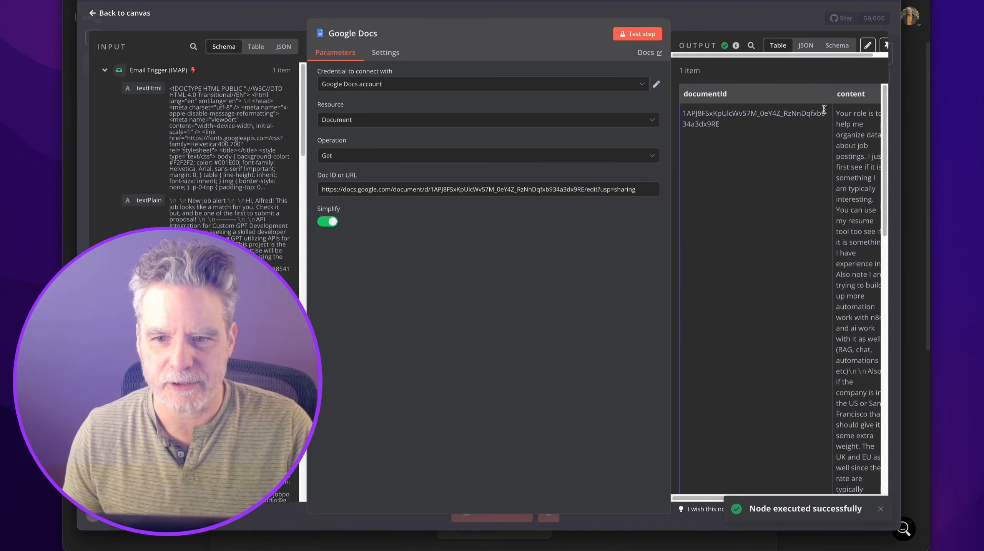
Rename the Google Docs node to 'Prompt'.
left_click(738, 22)
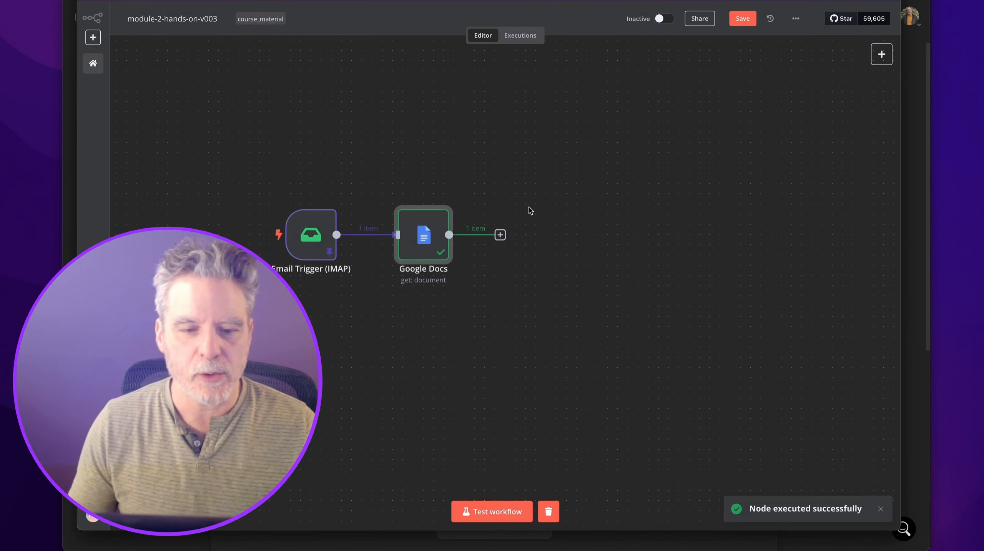
double_click(426, 211)
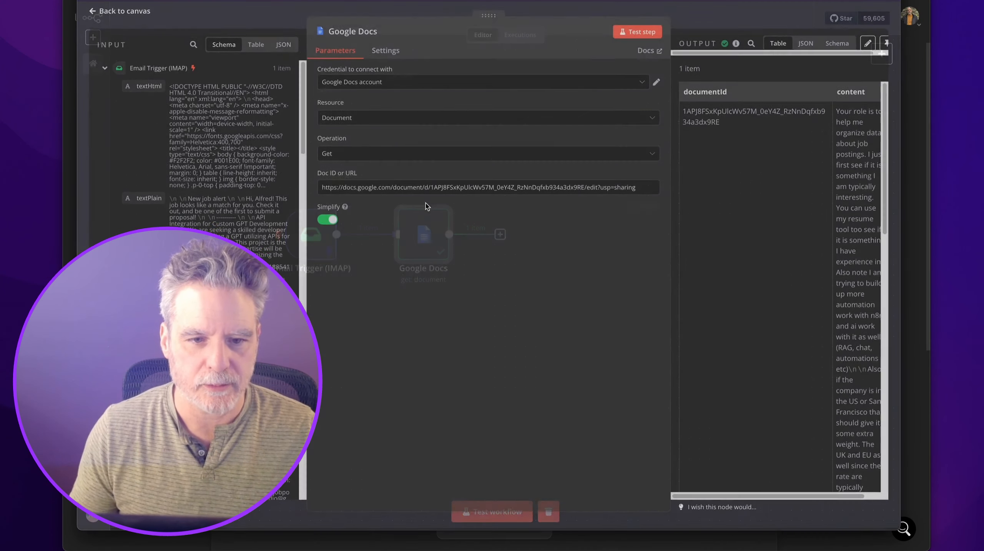
left_click(378, 35)
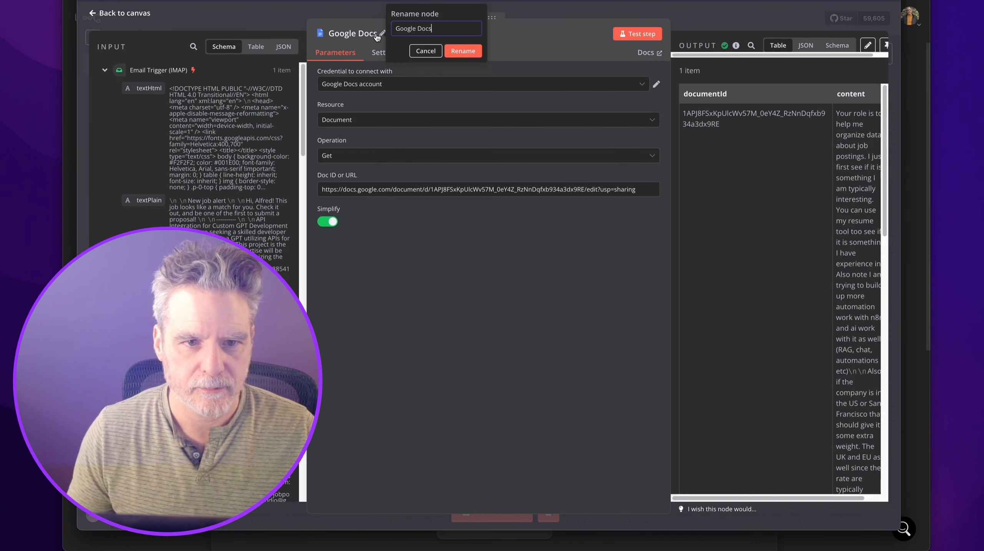
type("Prompt")
key("Return")
key("Escape")
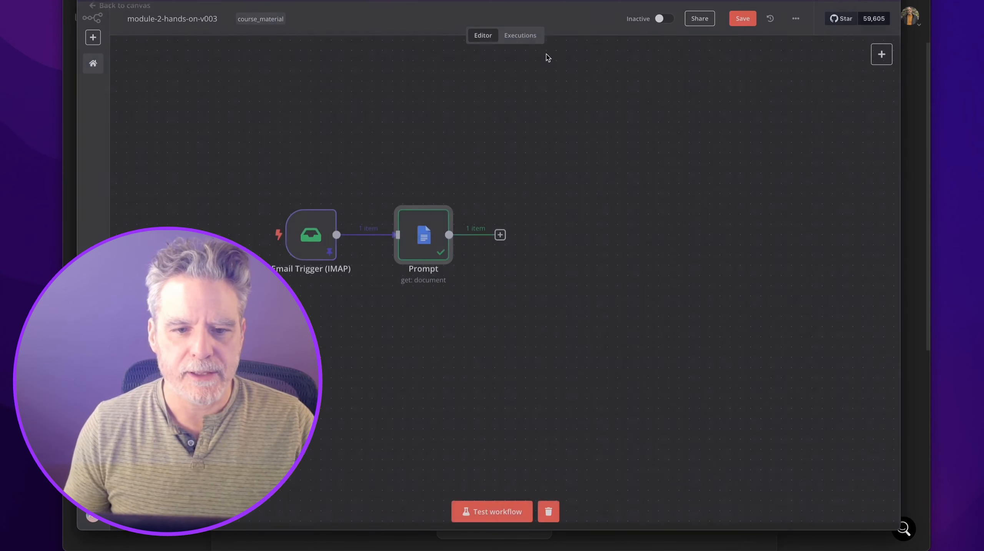
Load the Prompt Upwork document's address in a new browser tab.
key("super+t")
key("super+v")
key("Return")
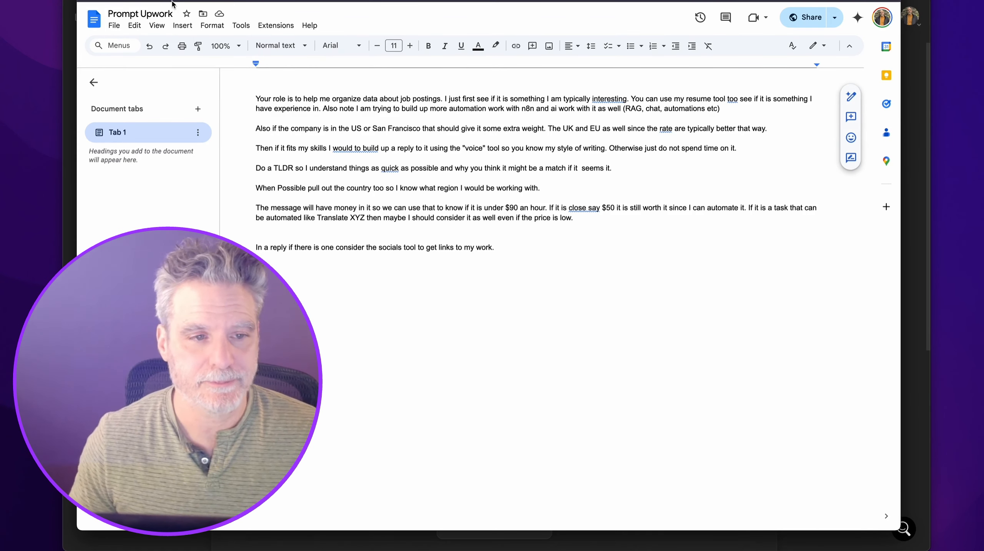
Return from the Prompt Upwork document to the n8n workflow tab.
key("ctrl+shift+Tab")
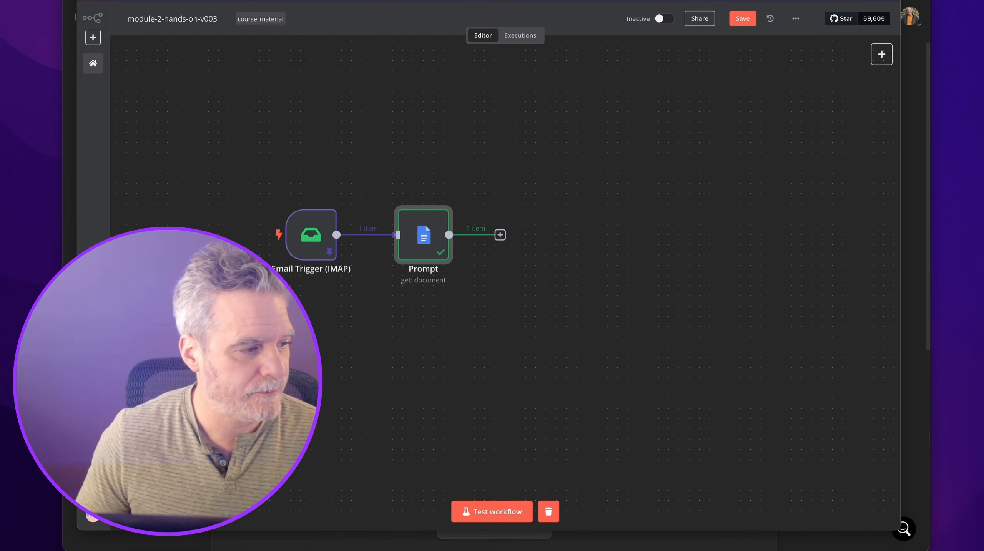
Paste an AI Agent node beside Prompt and connect Prompt's output to it.
key("super+v")
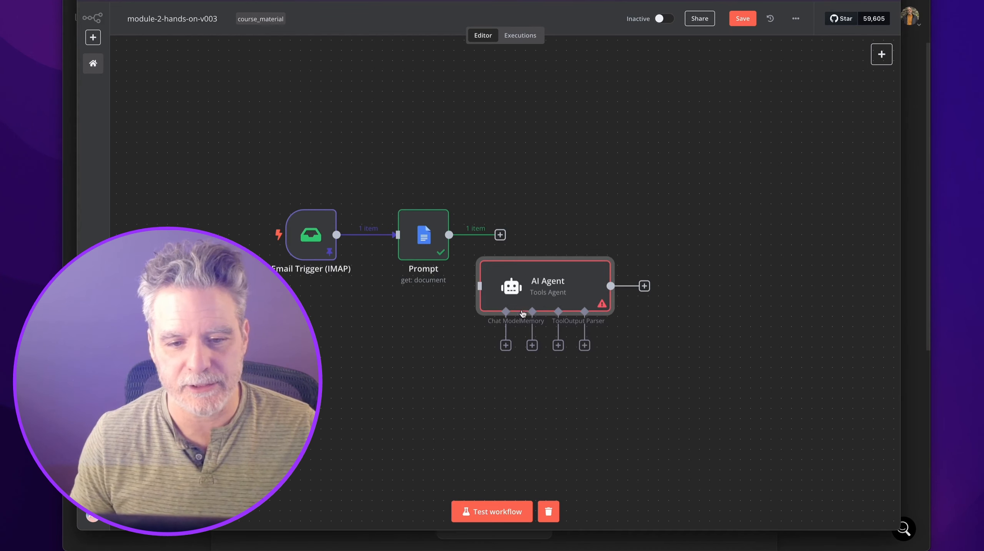
left_click_drag(523, 307, 585, 266)
left_click_drag(500, 236, 543, 239)
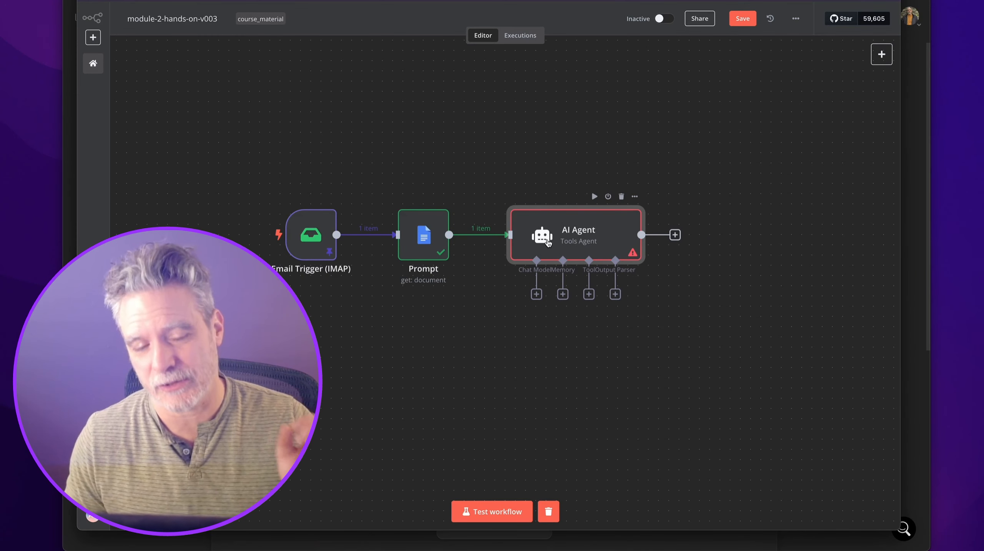
scroll(586, 255, "up", 1)
Add a '## Get Data from Upwork/Email' sticky note spanning the nodes, with the Structured Output Parser below the agent.
left_click(882, 77)
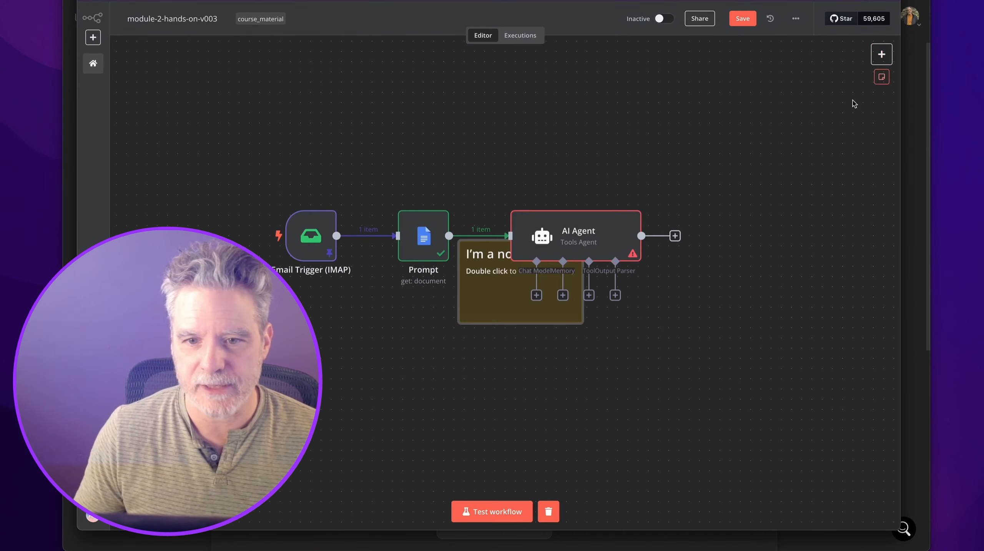
left_click_drag(504, 246, 300, 134)
double_click(300, 134)
type("## ")
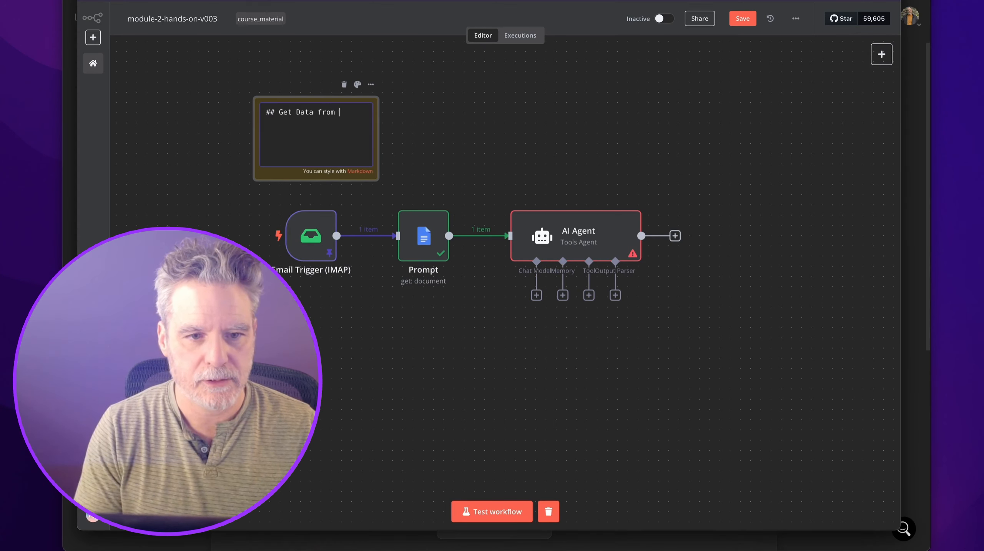
type("Get Data from Upwork/")
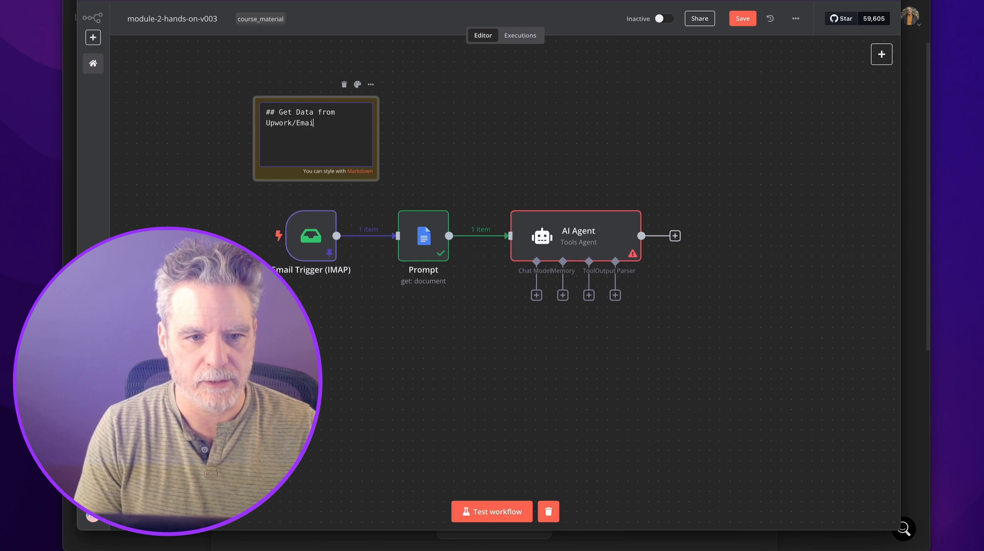
type("Emai")
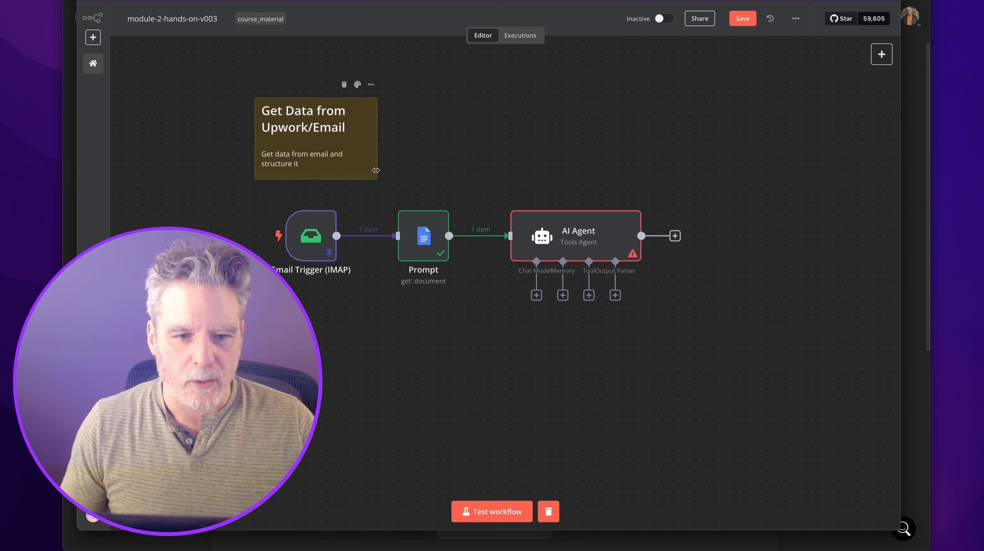
left_click_drag(379, 139, 582, 139)
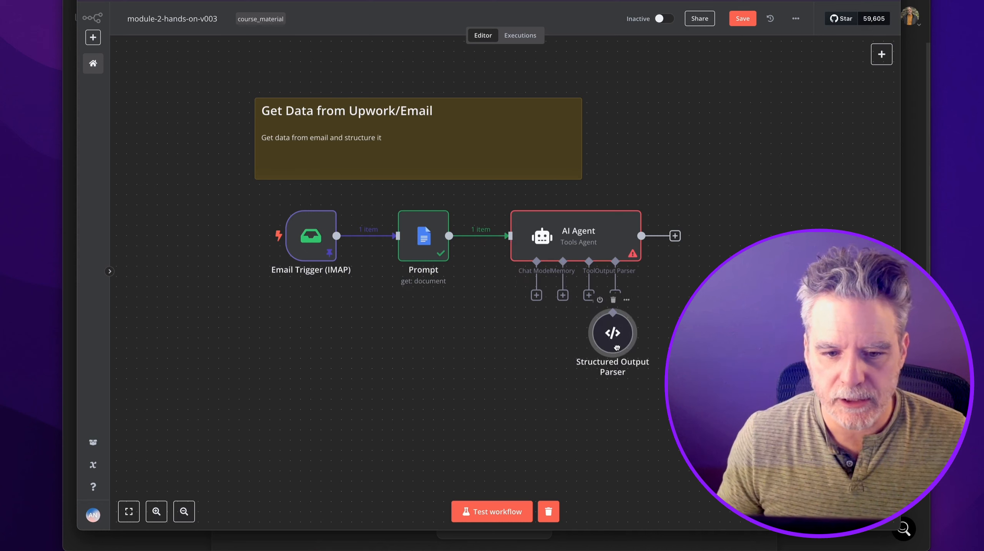
left_click_drag(613, 334, 622, 353)
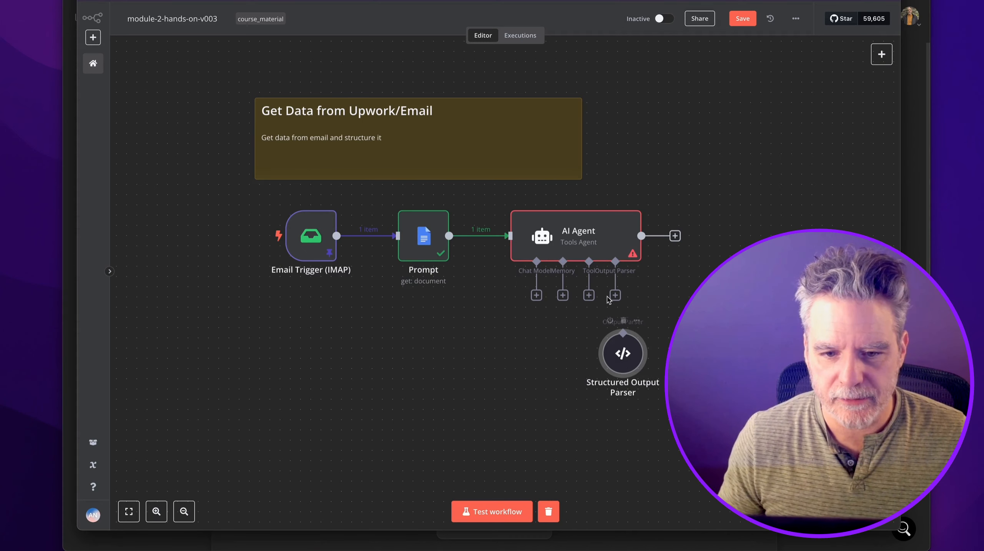
Connect the Structured Output Parser to the AI Agent's Output Parser input.
left_click(615, 295)
key("Escape")
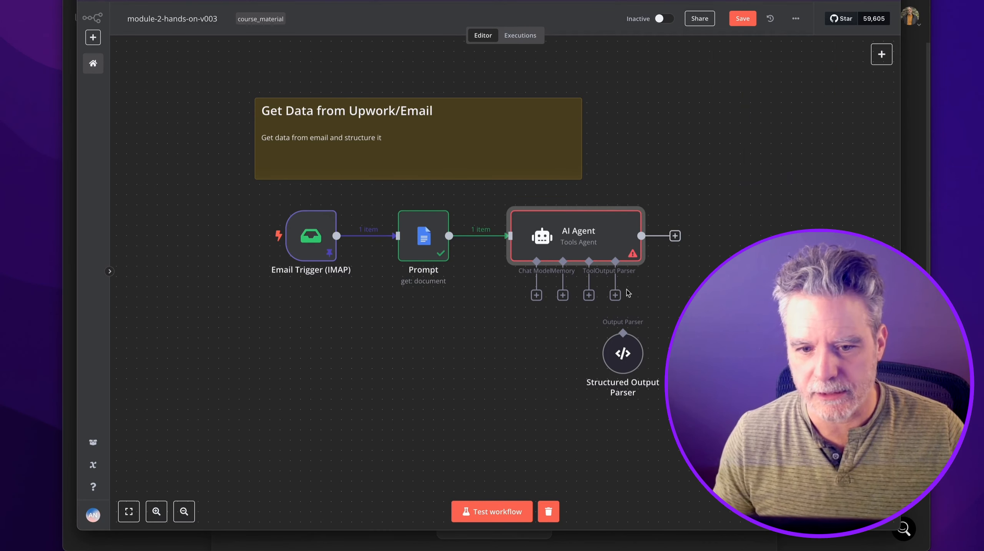
left_click_drag(617, 296, 638, 354)
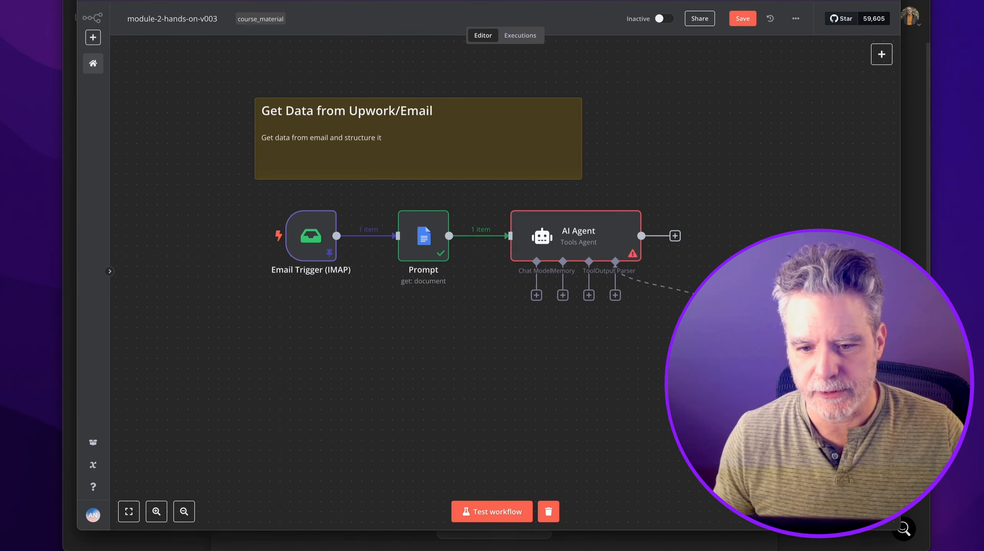
double_click(636, 355)
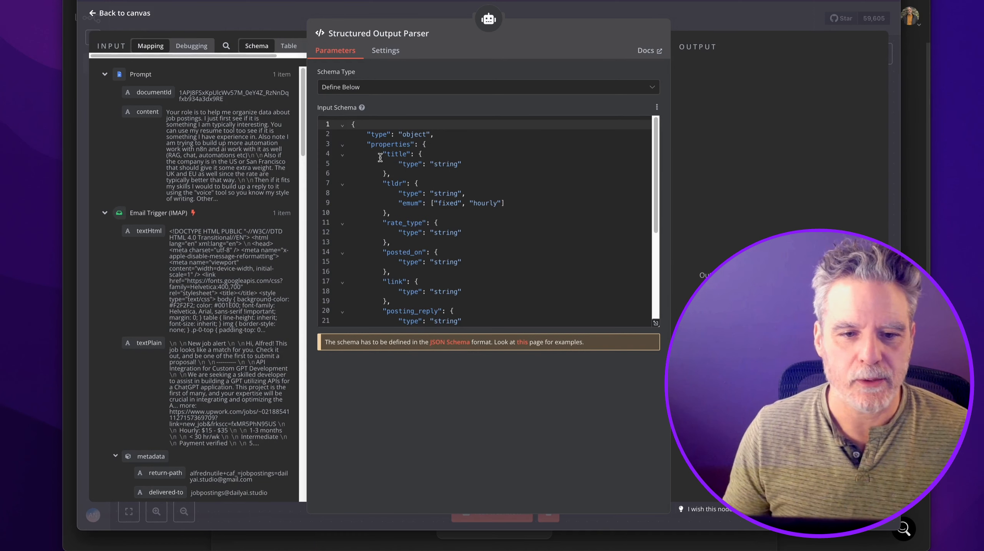
Delete the posting_reply and message blocks from the parser's JSON schema.
double_click(393, 183)
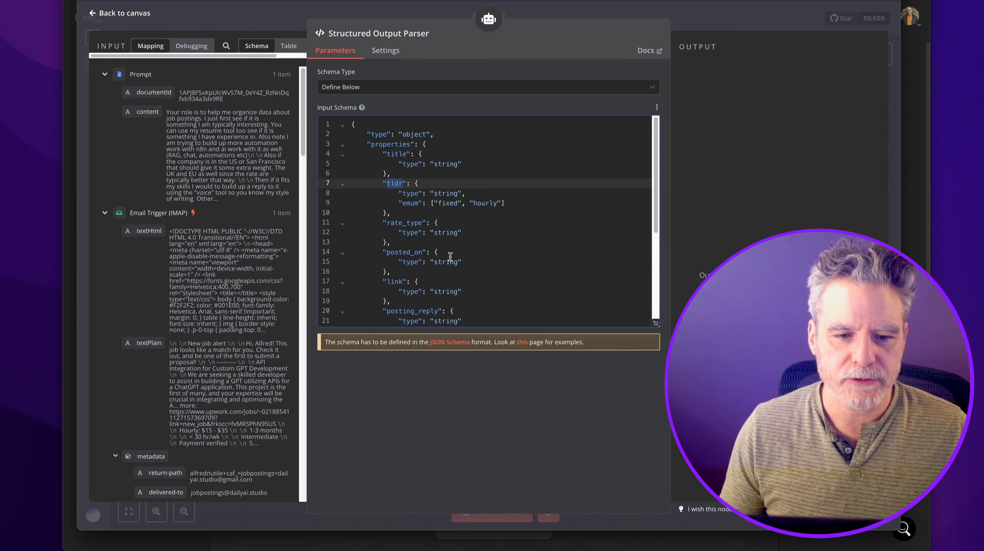
scroll(420, 271, "down", 2)
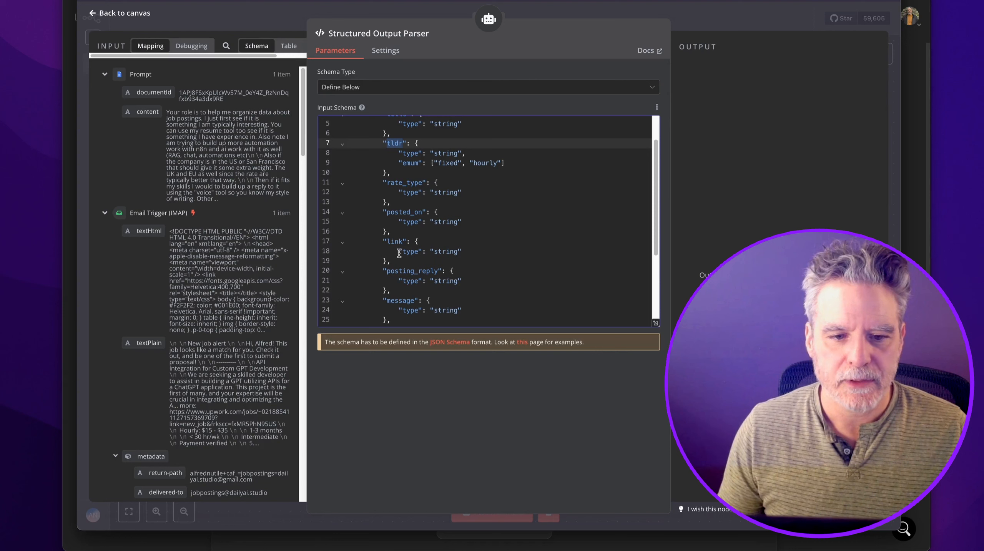
scroll(407, 253, "down", 1)
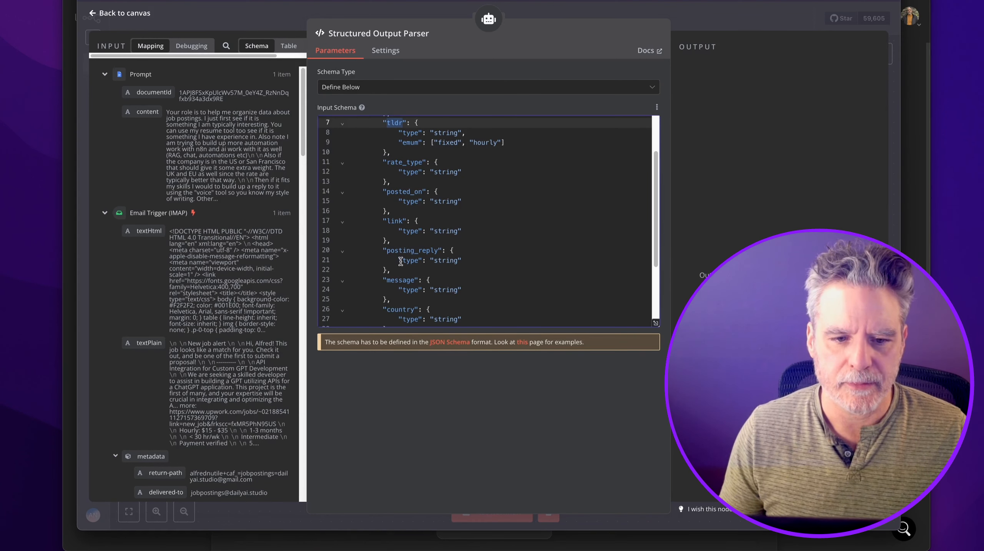
scroll(400, 240, "down", 2)
scroll(402, 240, "down", 2)
left_click_drag(402, 237, 398, 175)
key("BackSpace")
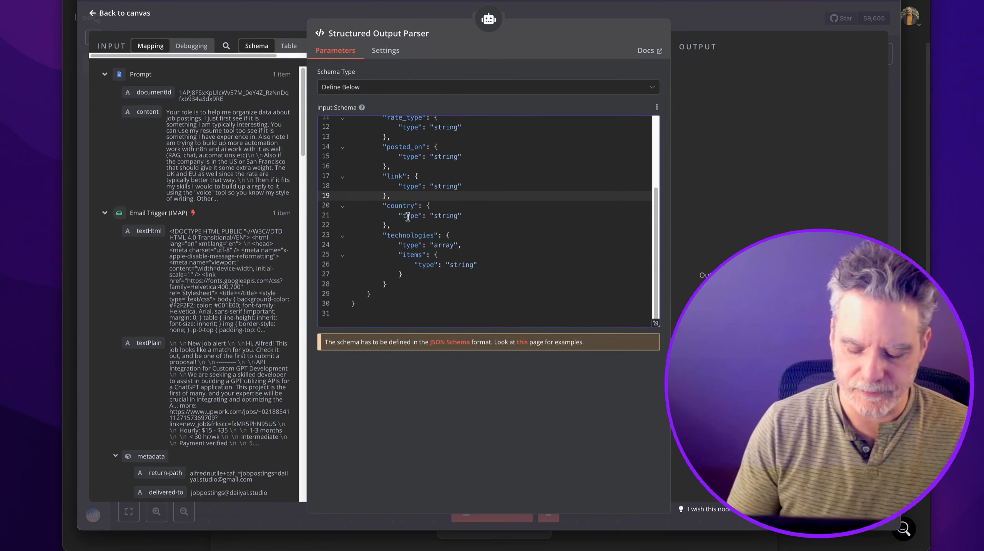
scroll(404, 217, "up", 5)
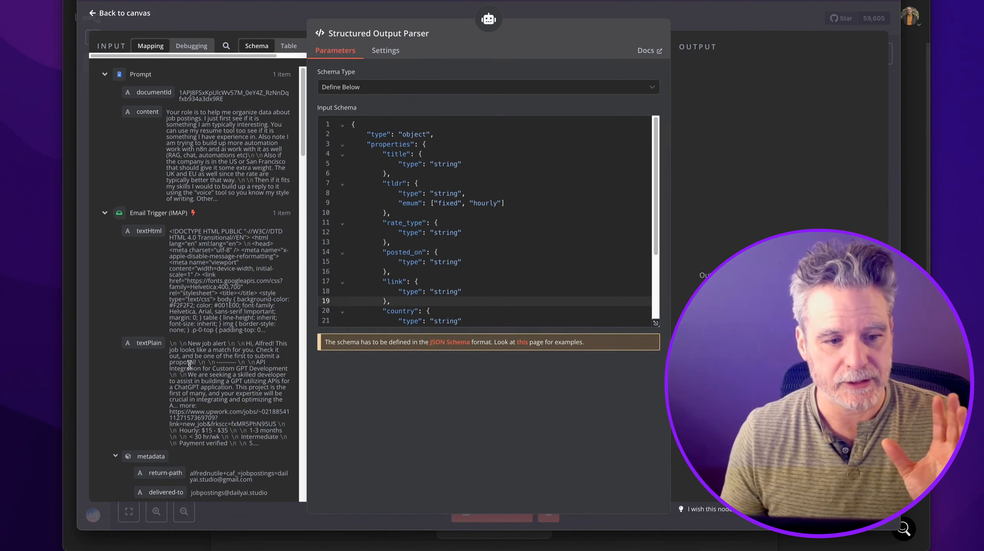
left_click(707, 28)
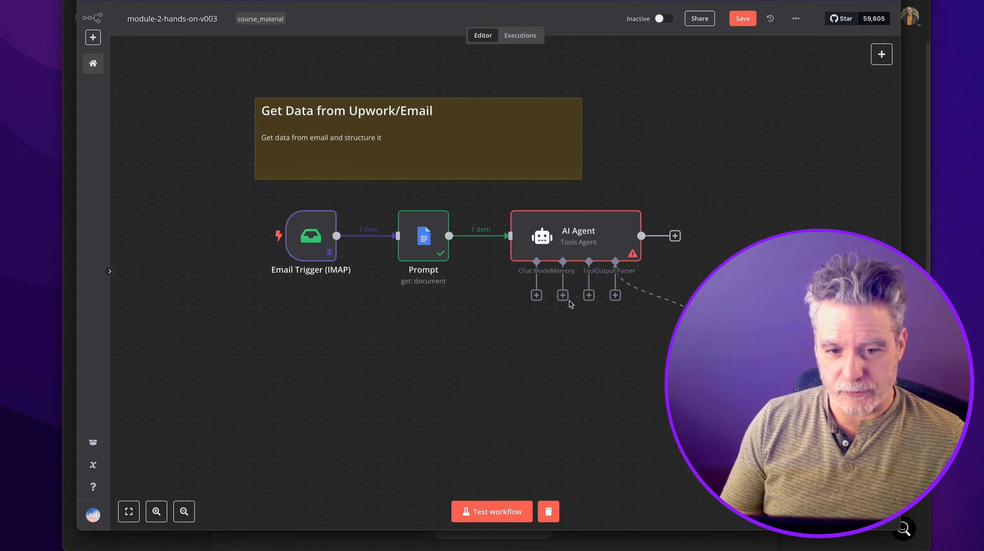
Delete the AI Agent and its parser link, then search 'basic' for a node after Prompt.
left_click(537, 296)
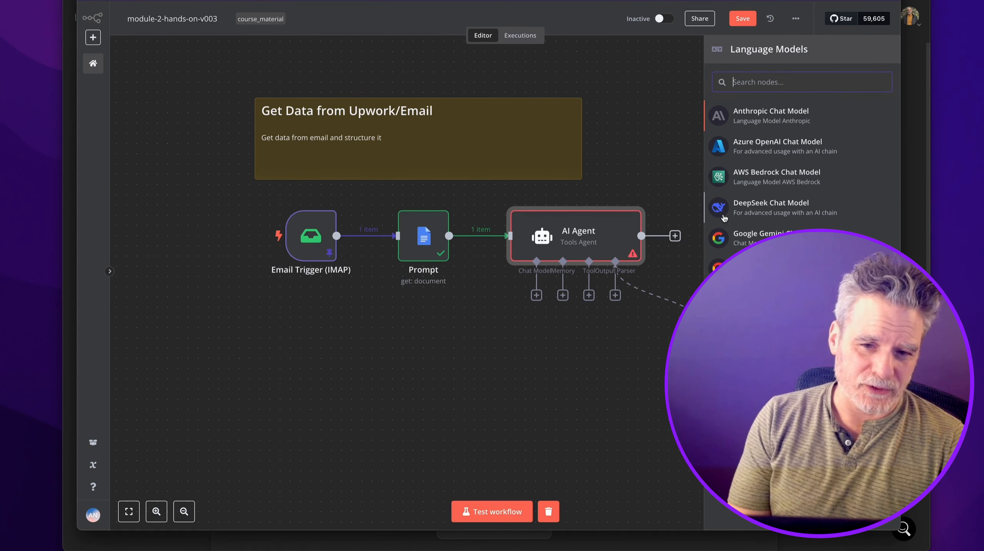
type("`")
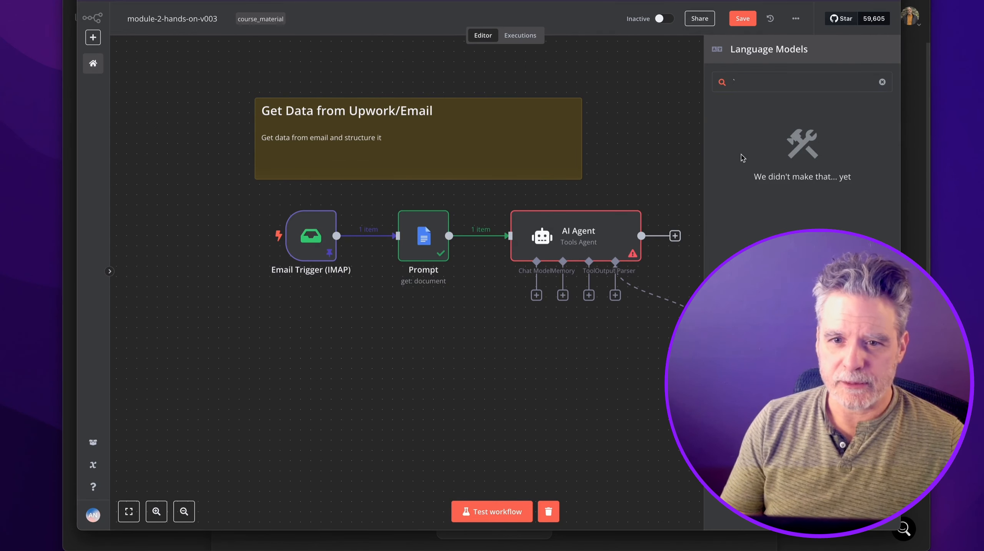
key("BackSpace")
left_click(662, 116)
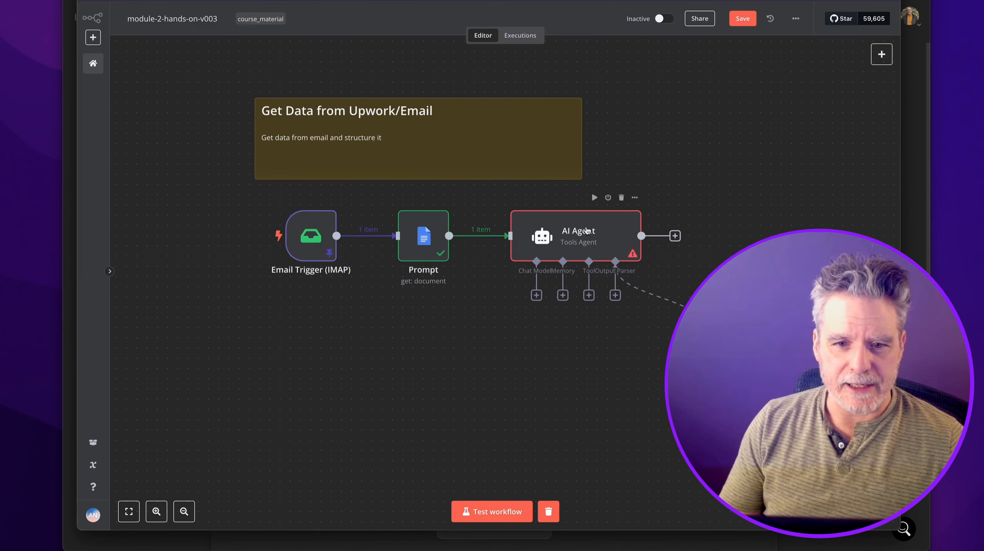
left_click(659, 296)
left_click(621, 198)
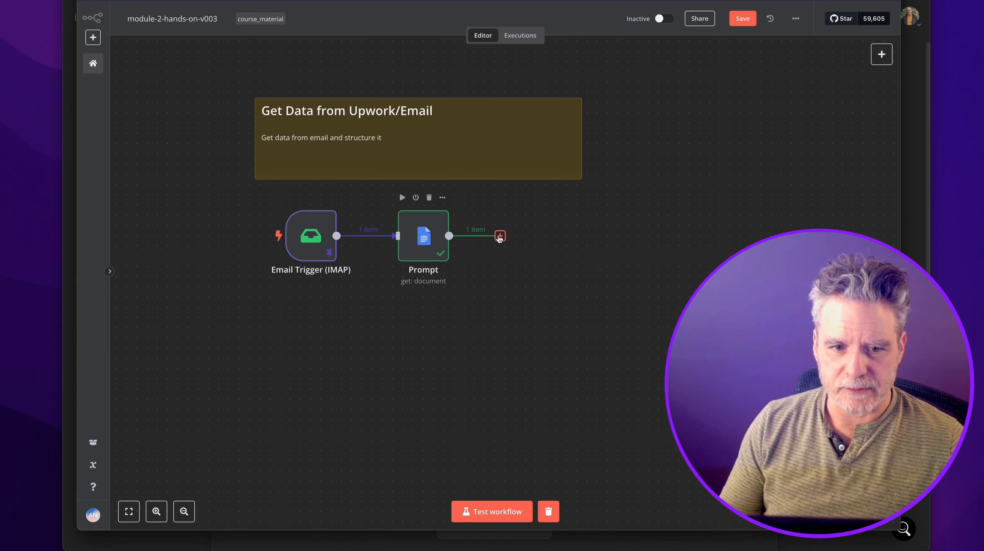
left_click(498, 236)
type("bas")
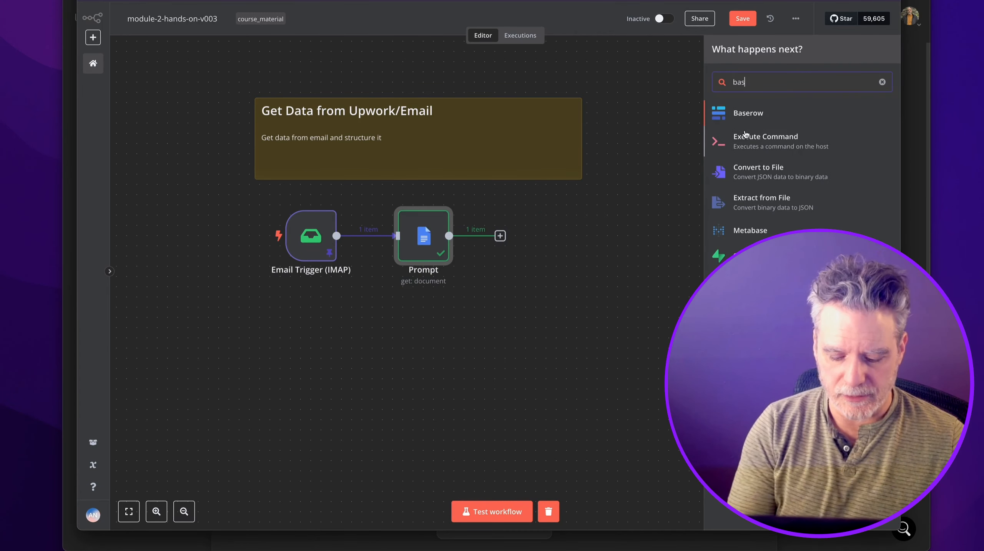
type("ic")
Add a Basic LLM Chain after Prompt, defining its prompt below as the email's textPlain.
left_click(753, 112)
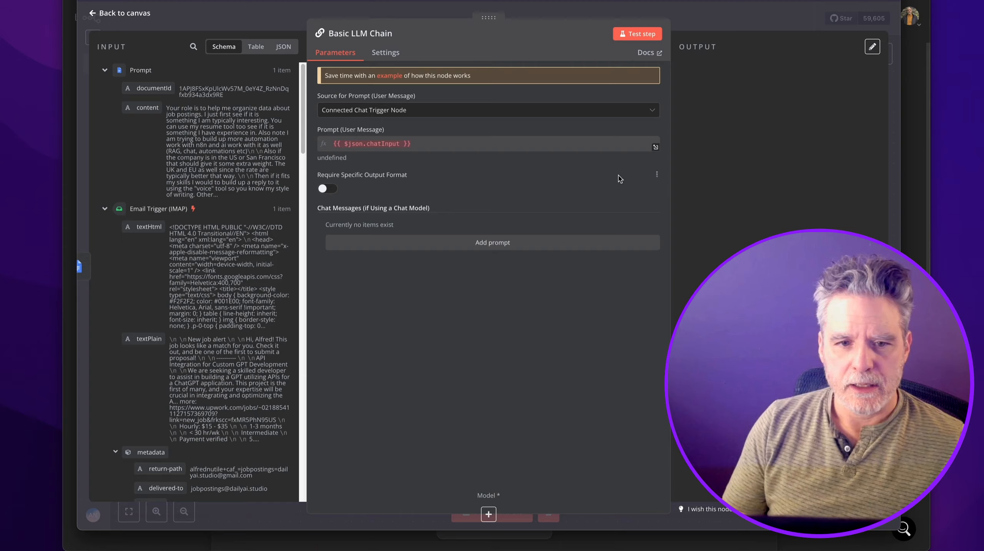
key("Escape")
double_click(562, 226)
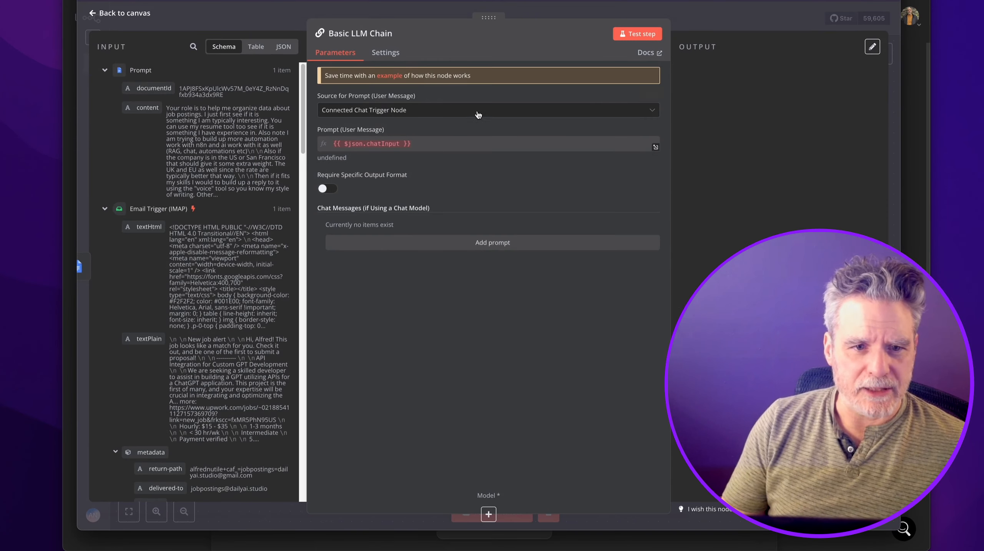
left_click(496, 112)
left_click(453, 166)
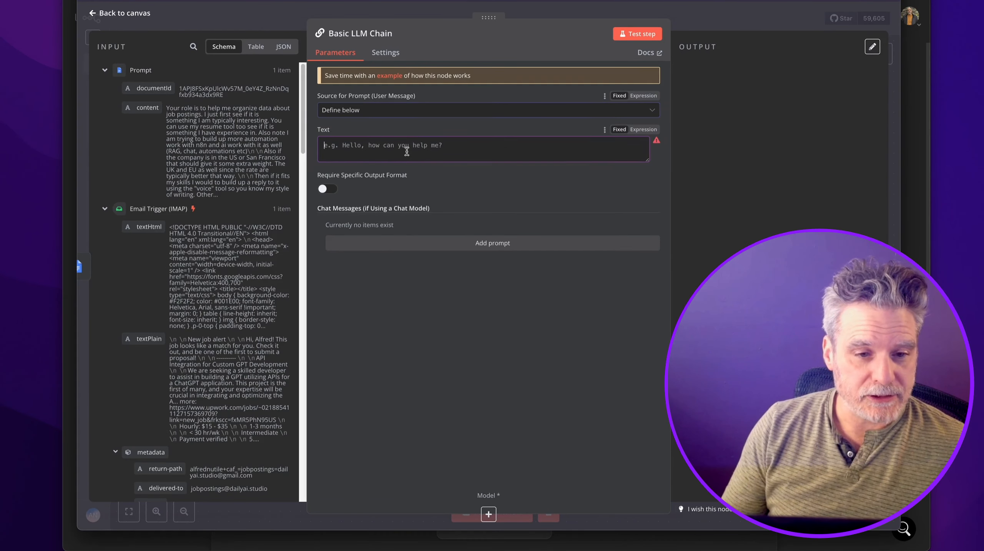
left_click_drag(148, 339, 387, 158)
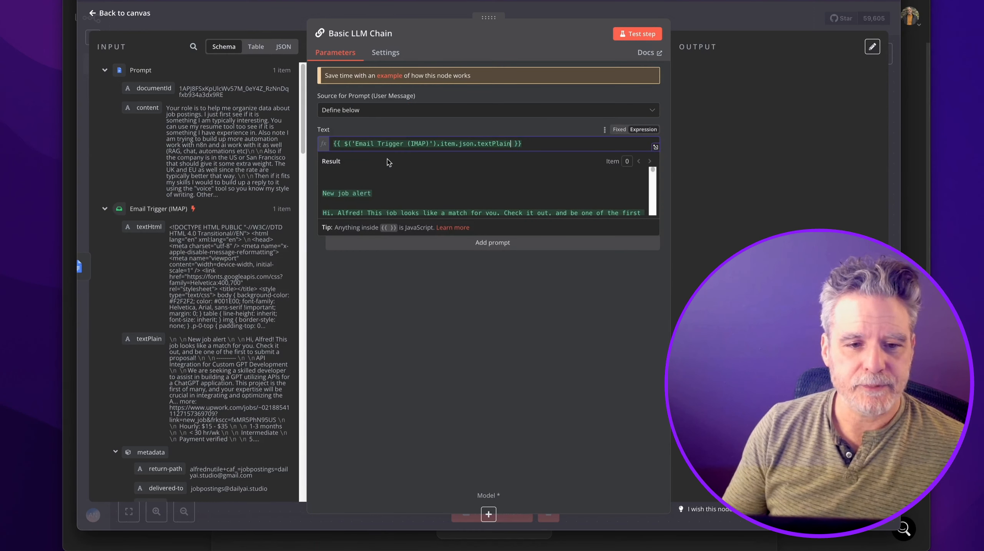
left_click(370, 289)
Add a system message mapped to the Prompt document content, then empty the Prompt Upwork document.
left_click(434, 247)
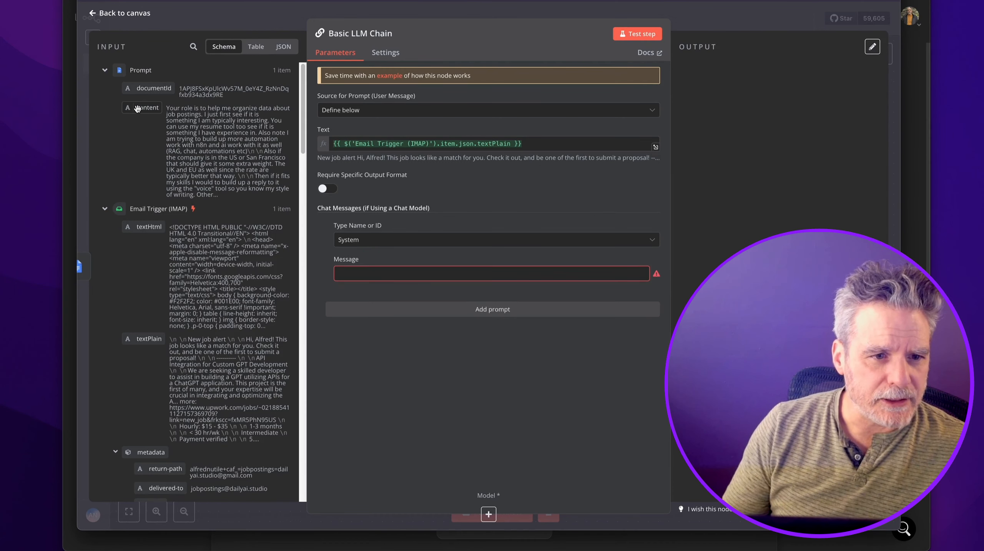
left_click_drag(137, 108, 348, 274)
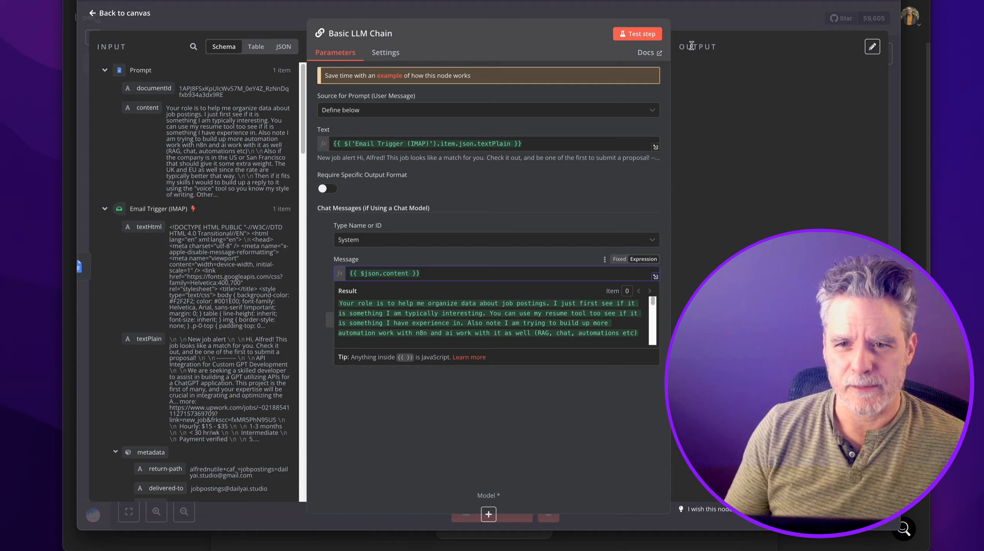
key("Escape")
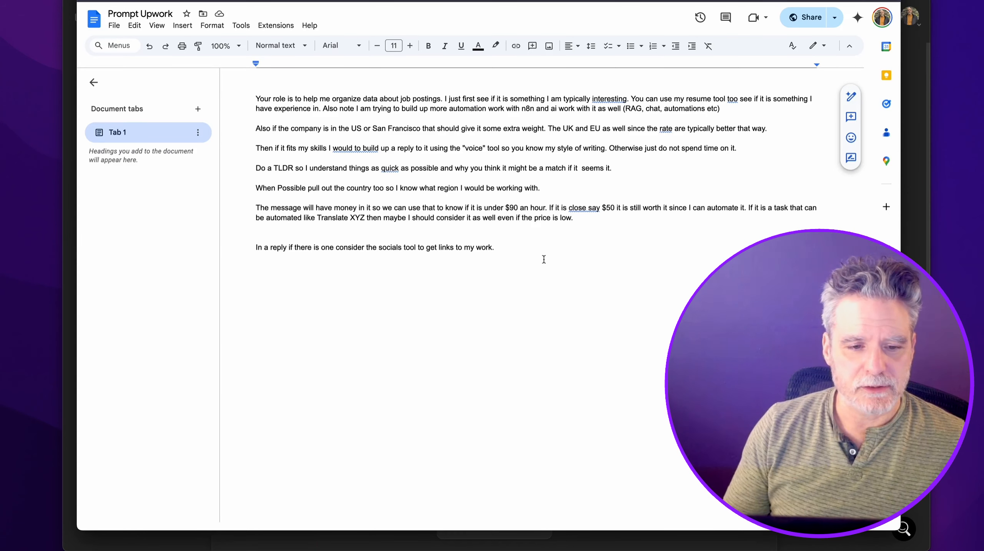
left_click_drag(544, 259, 256, 97)
key("BackSpace")
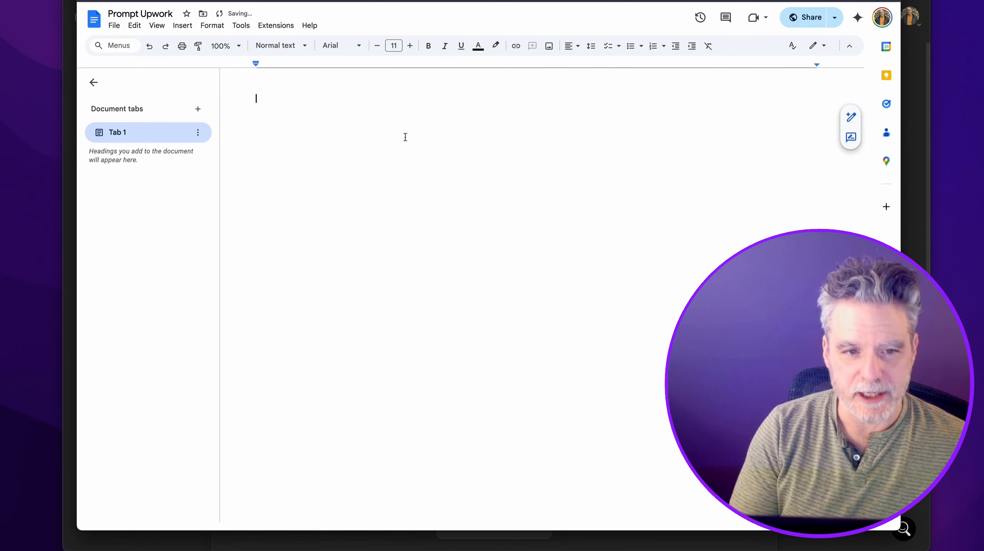
Dictate a prompt asking for title, rate, TLDR, posted date, link, country and technologies.
key("alt+space")
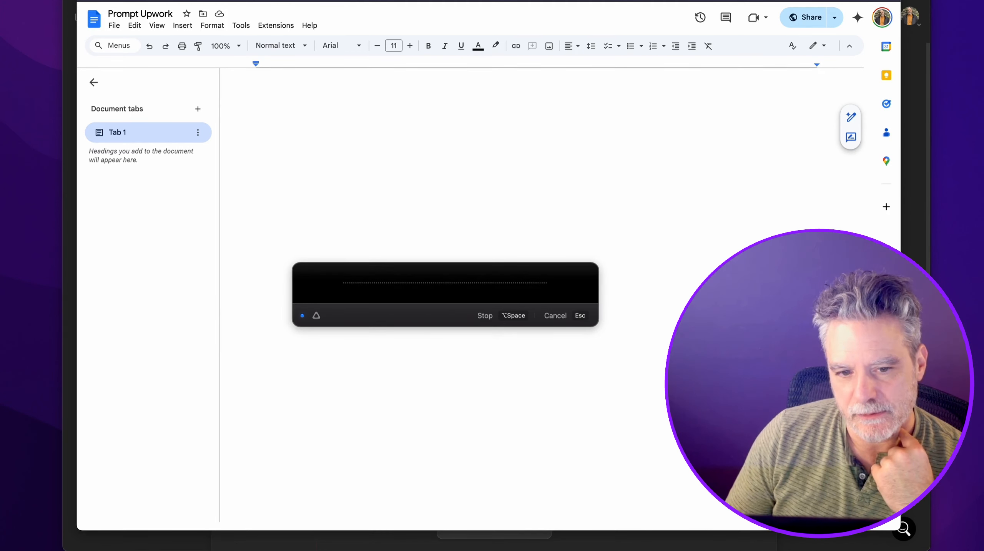
key("alt+space")
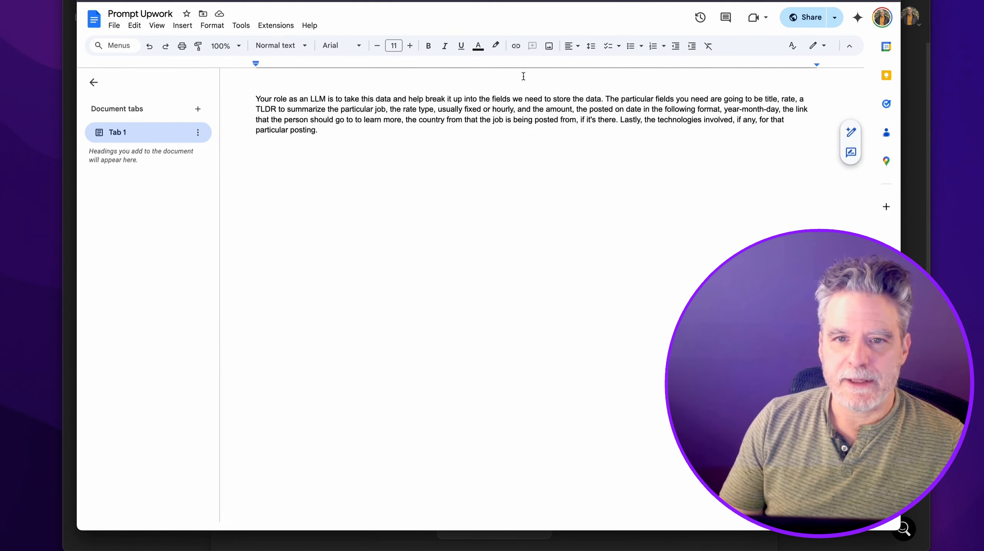
left_click(257, 0)
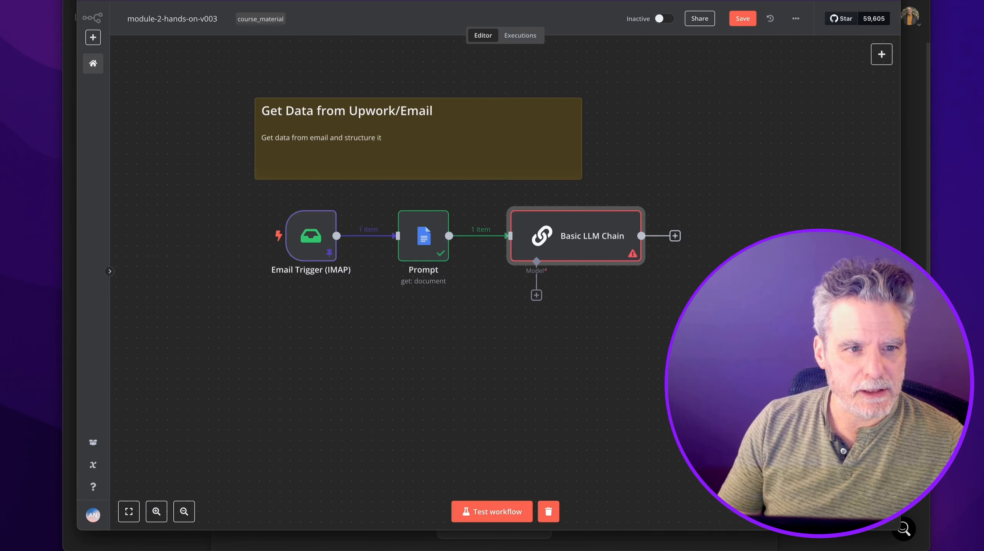
Save the workflow and re-run the Email Trigger and Prompt steps to fetch the updated document.
mouse_move(317, 198)
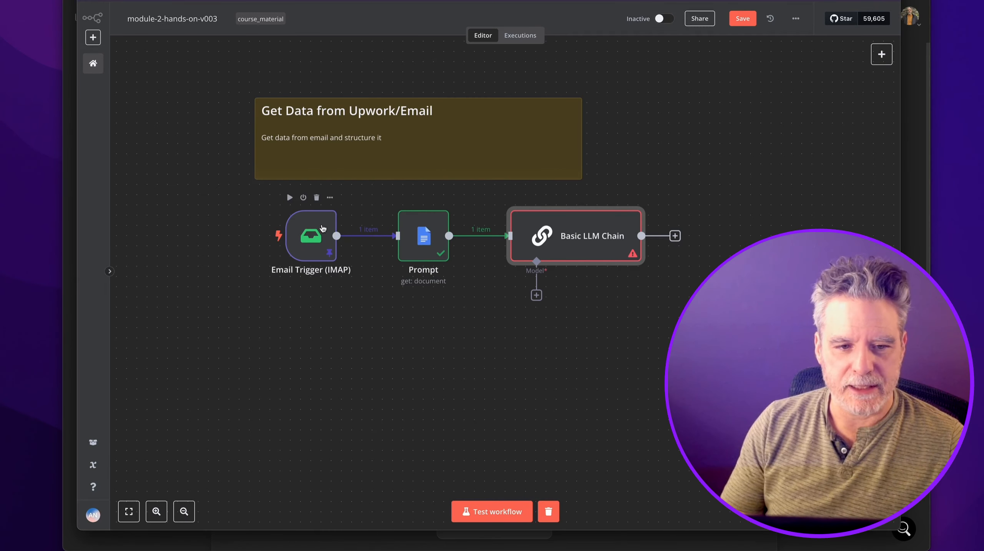
double_click(313, 236)
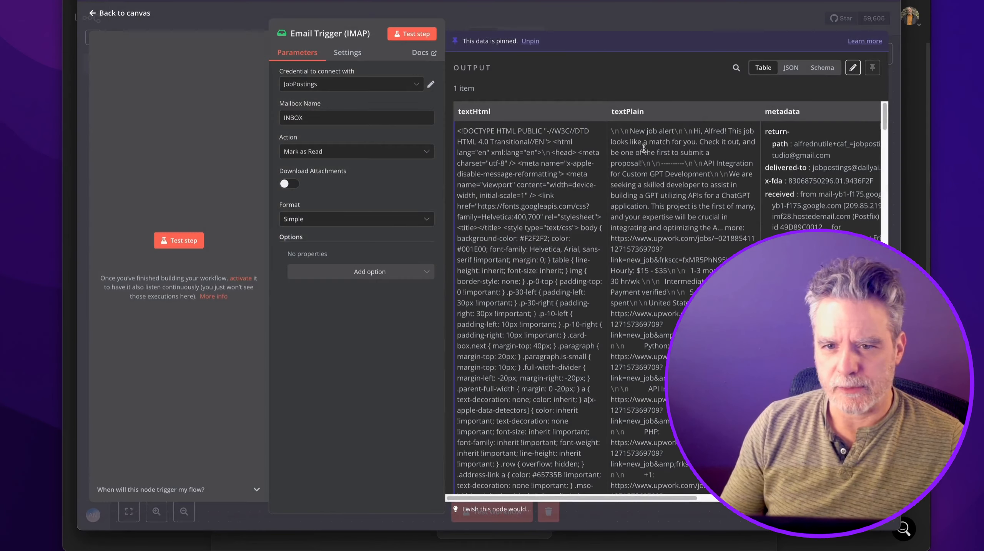
left_click(625, 25)
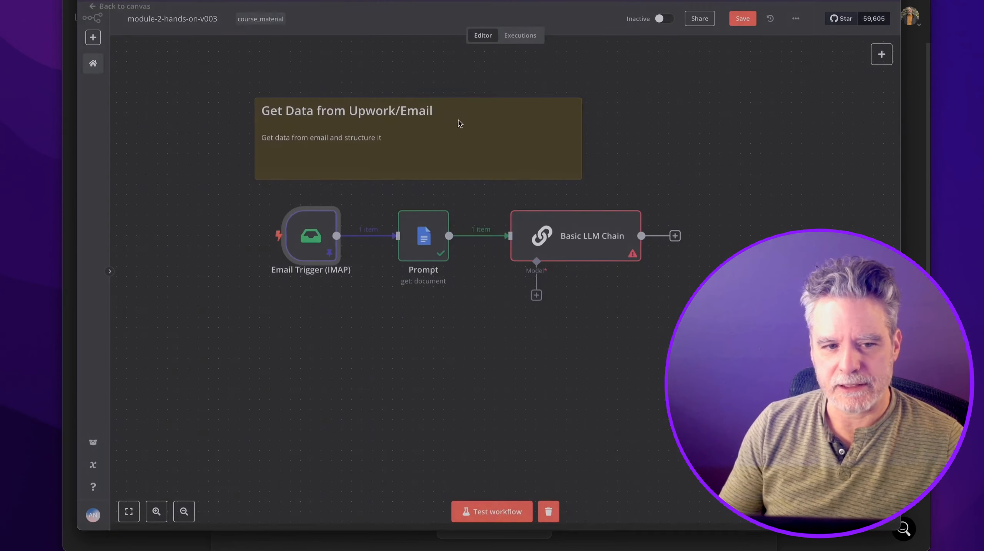
left_click(738, 19)
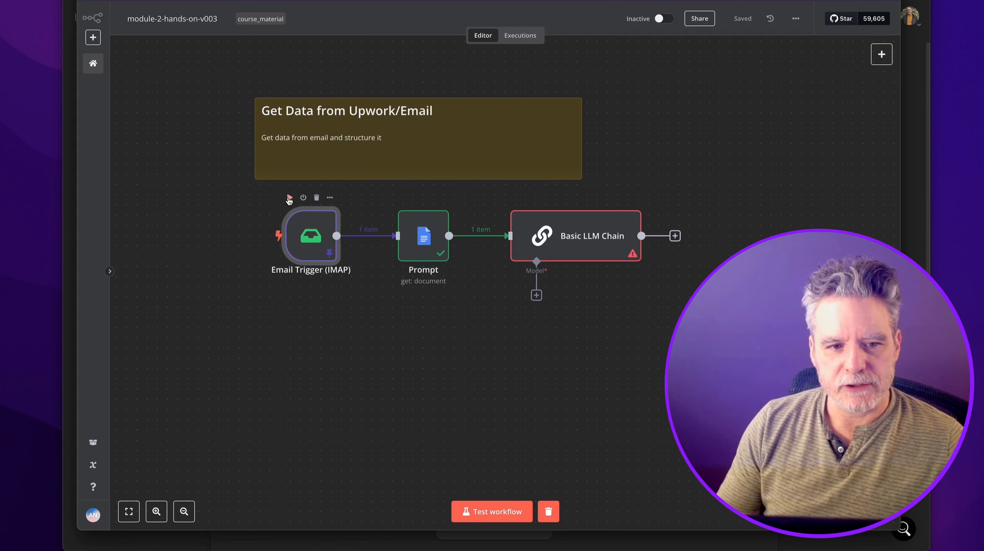
left_click(290, 198)
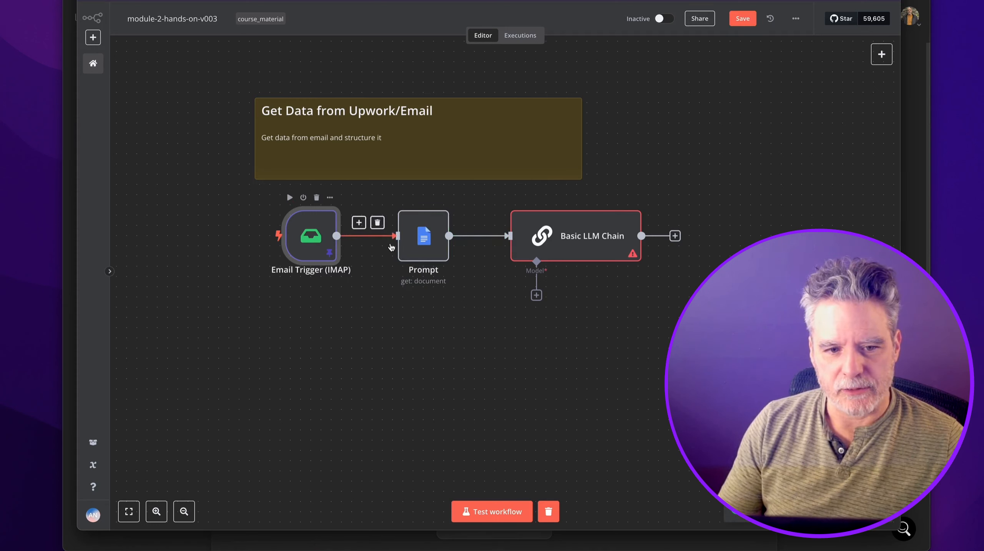
mouse_move(404, 208)
left_click(402, 198)
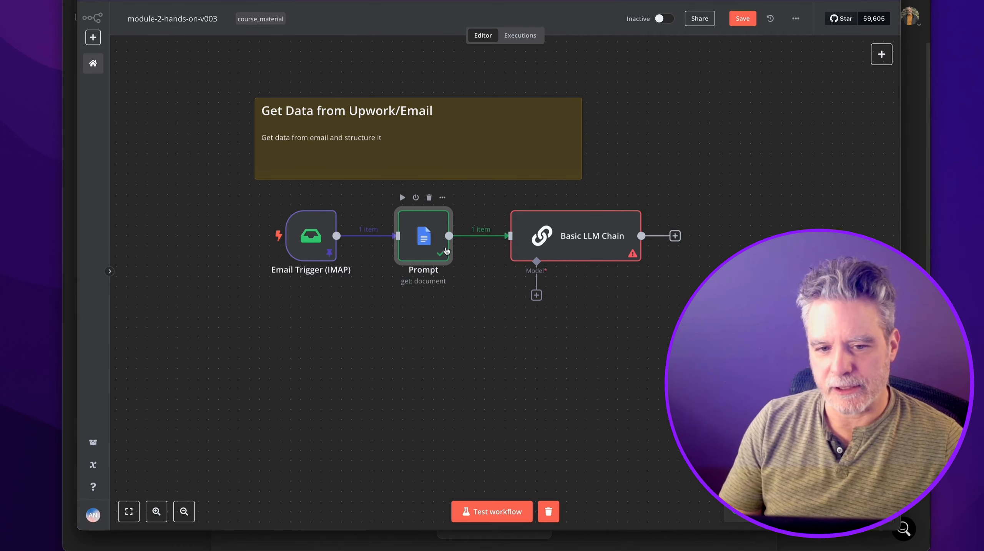
Attach a DeepSeek Chat Model using deepseek-reasoner to the Basic LLM Chain.
left_click(536, 295)
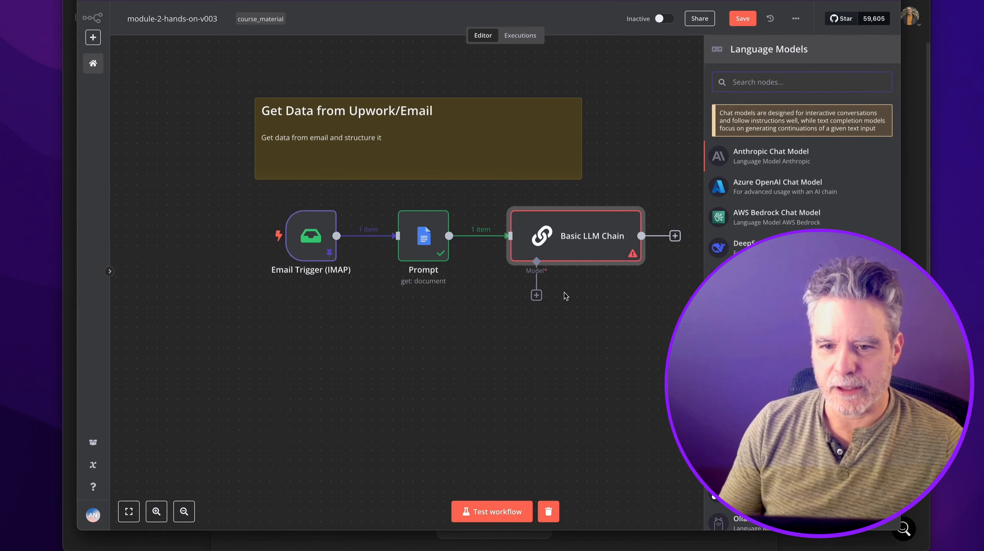
left_click(766, 248)
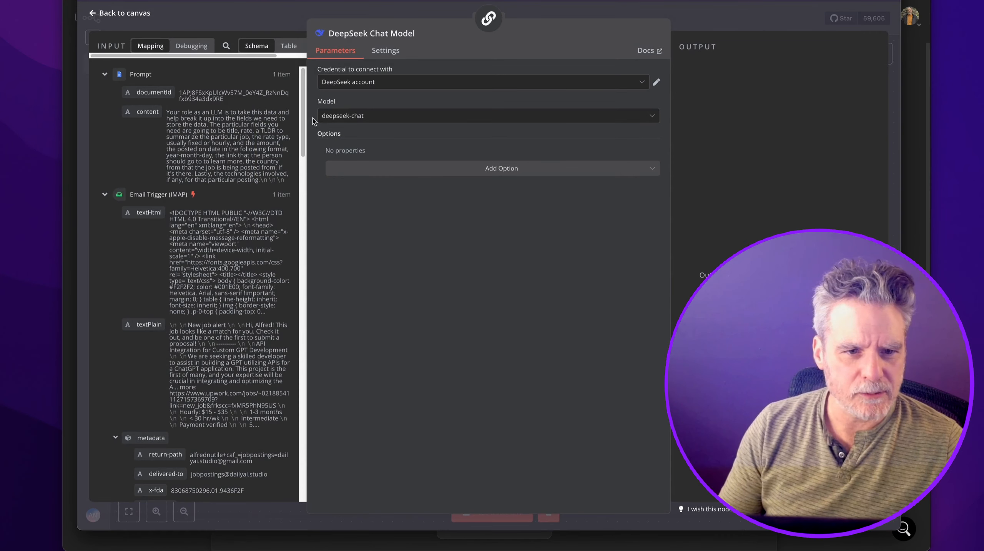
left_click(336, 116)
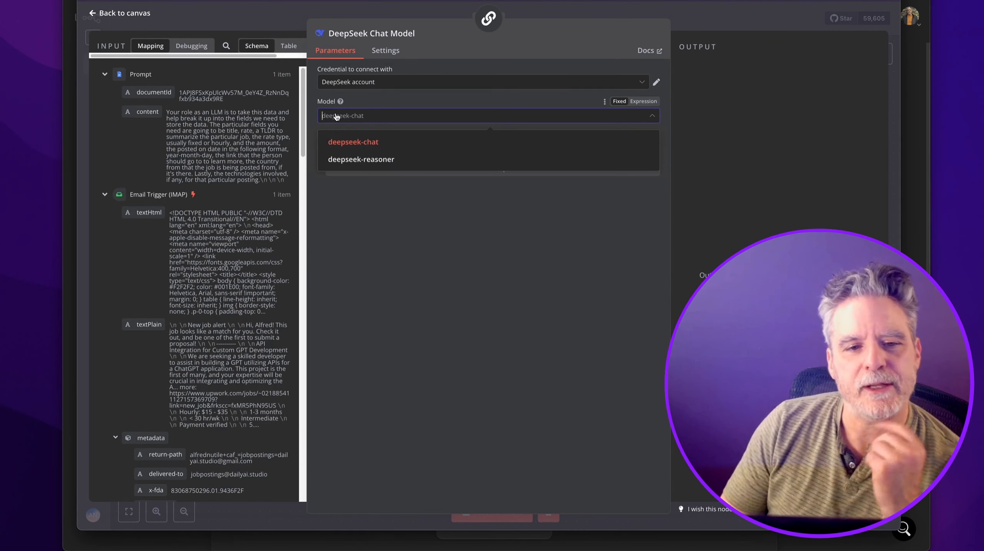
left_click(351, 159)
left_click(357, 170)
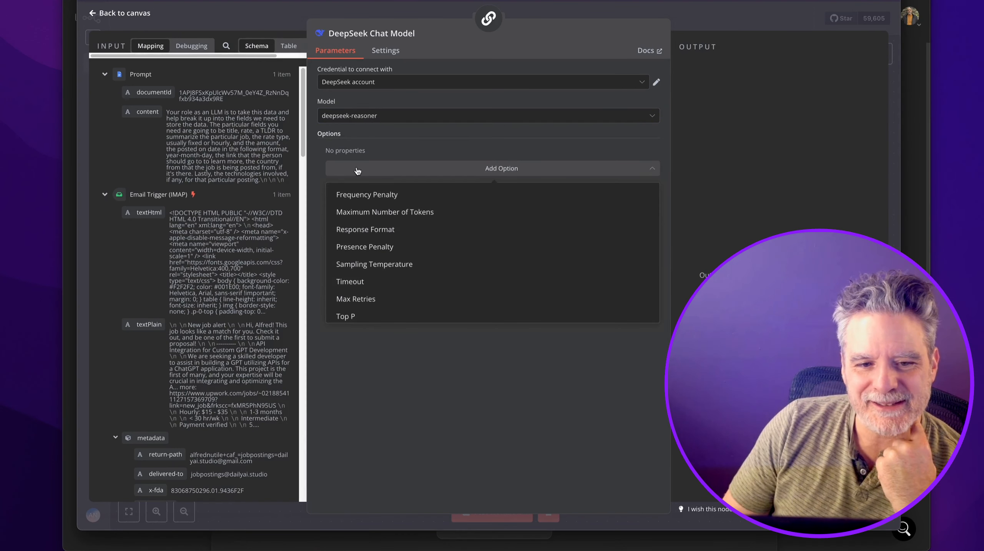
key("Escape")
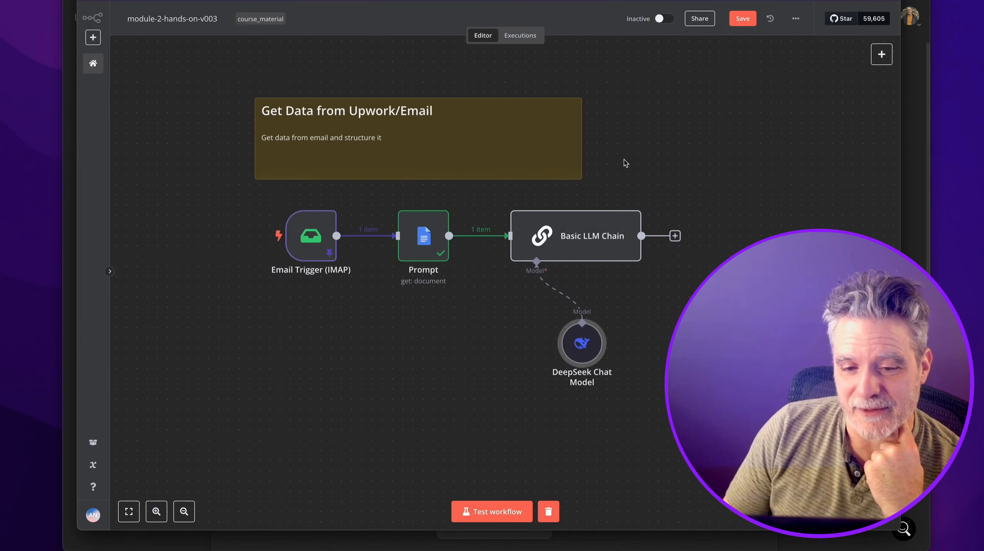
left_click_drag(495, 336, 483, 337)
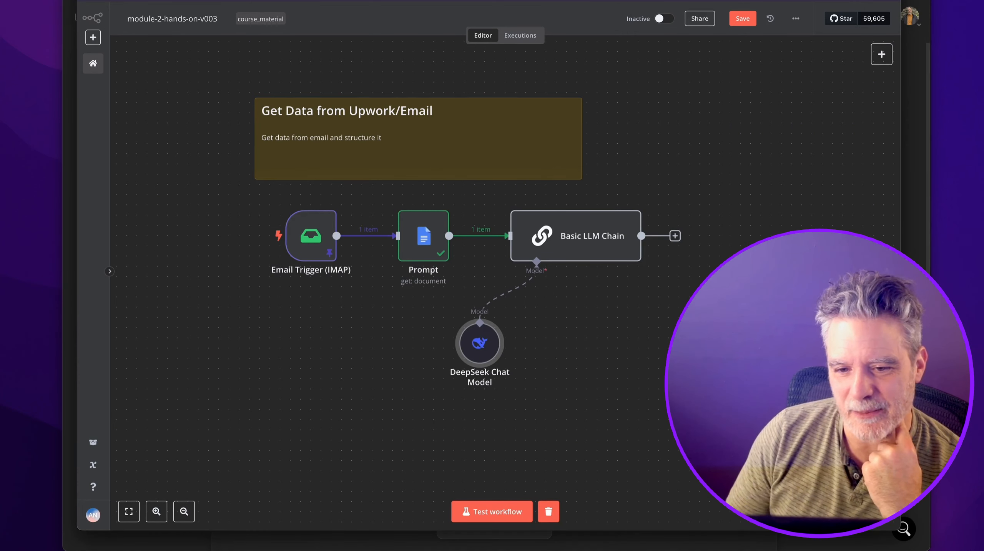
left_click(616, 352)
Paste a Structured Output Parser, enable Require Specific Output Format, and connect the parser to the chain.
key("super+v")
double_click(575, 237)
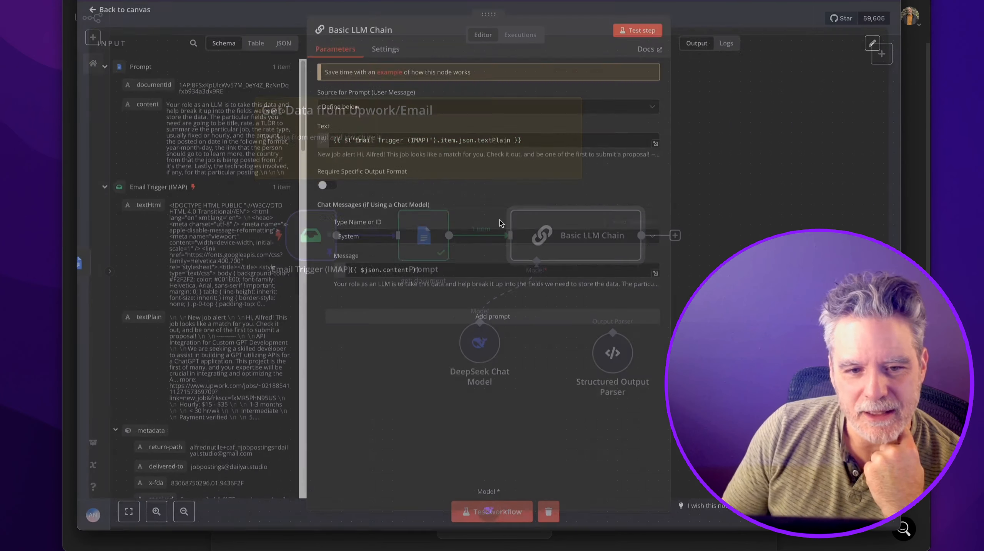
left_click(325, 190)
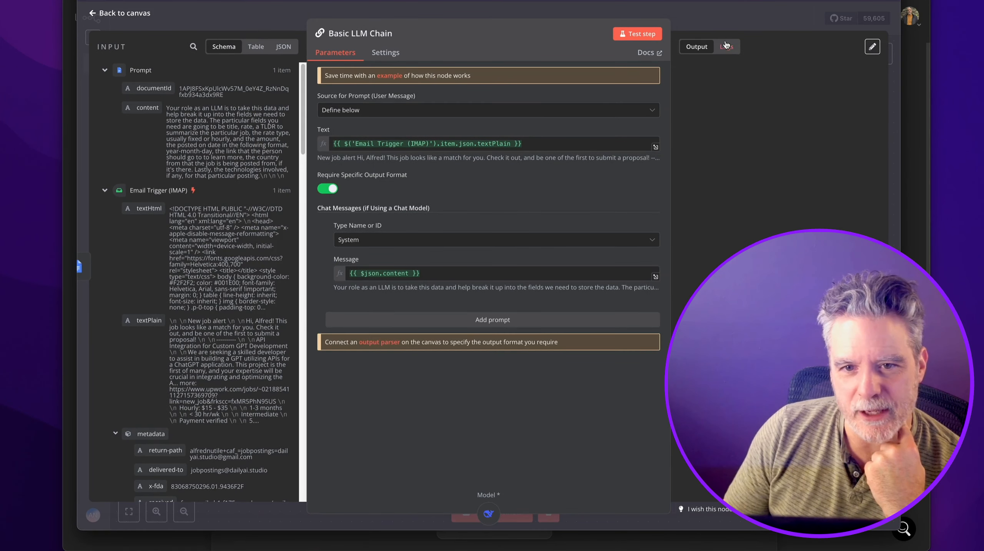
left_click(733, 9)
left_click_drag(612, 293, 693, 322)
left_click_drag(474, 347, 556, 358)
left_click_drag(689, 336, 648, 356)
left_click_drag(575, 356, 534, 345)
Run the Basic LLM Chain and inspect its structured job-field output.
mouse_move(525, 206)
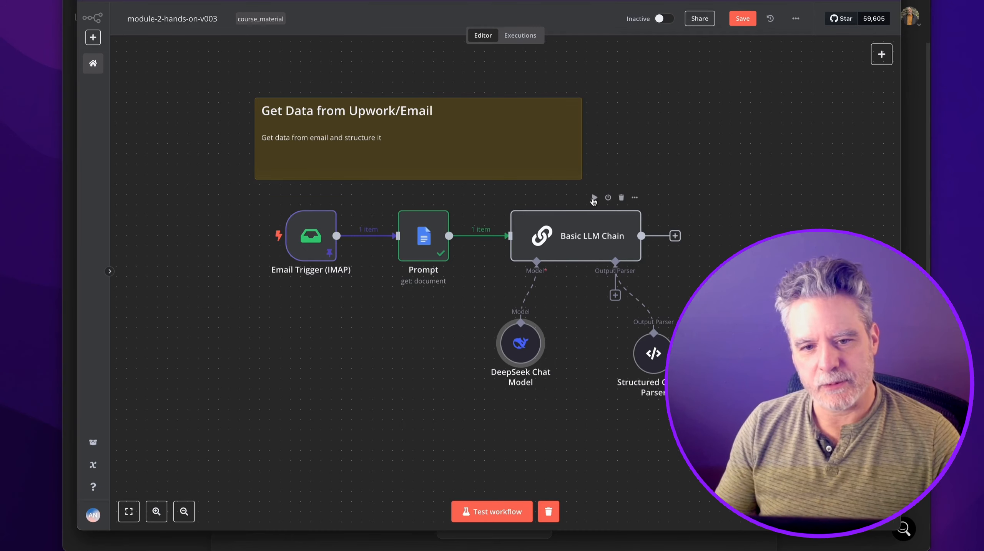
left_click(594, 199)
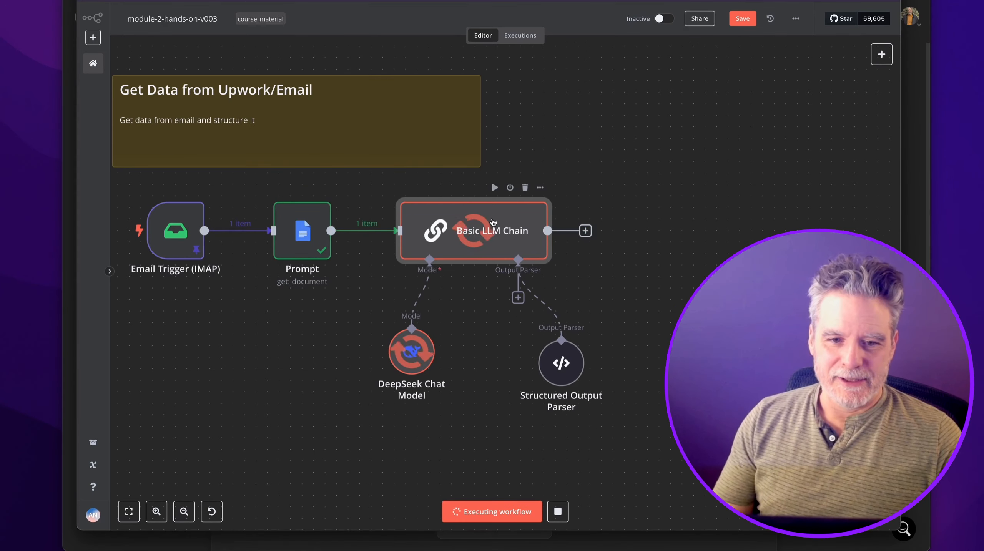
double_click(492, 221)
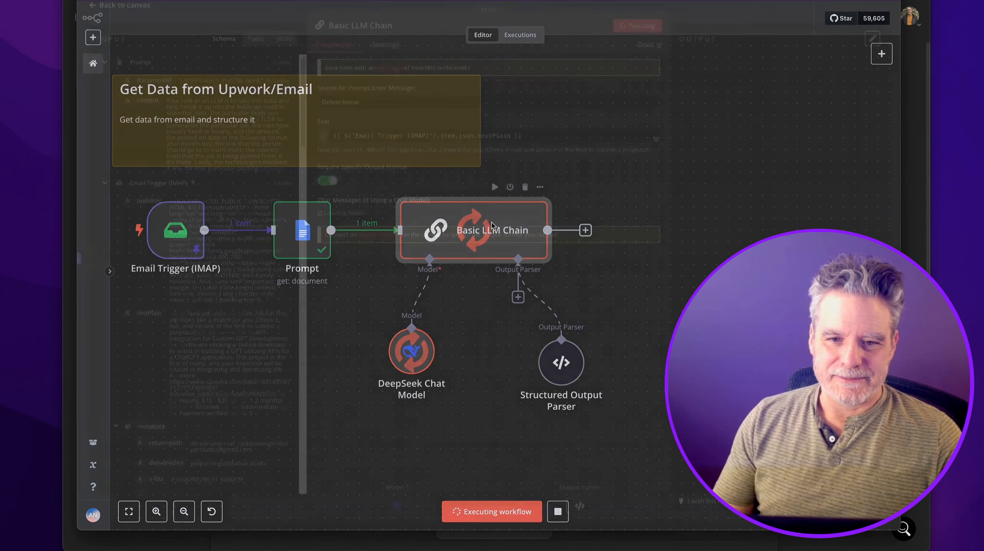
key("Escape")
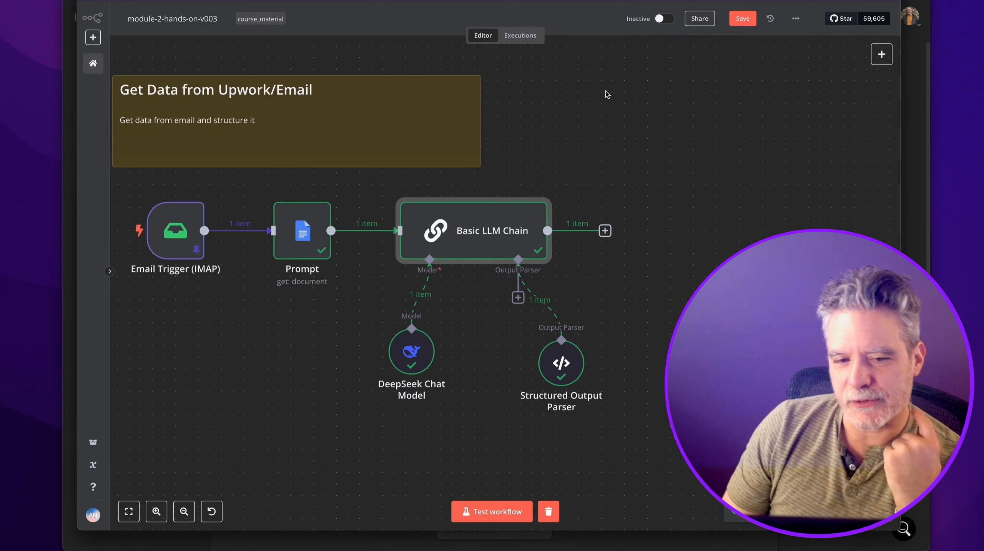
double_click(516, 210)
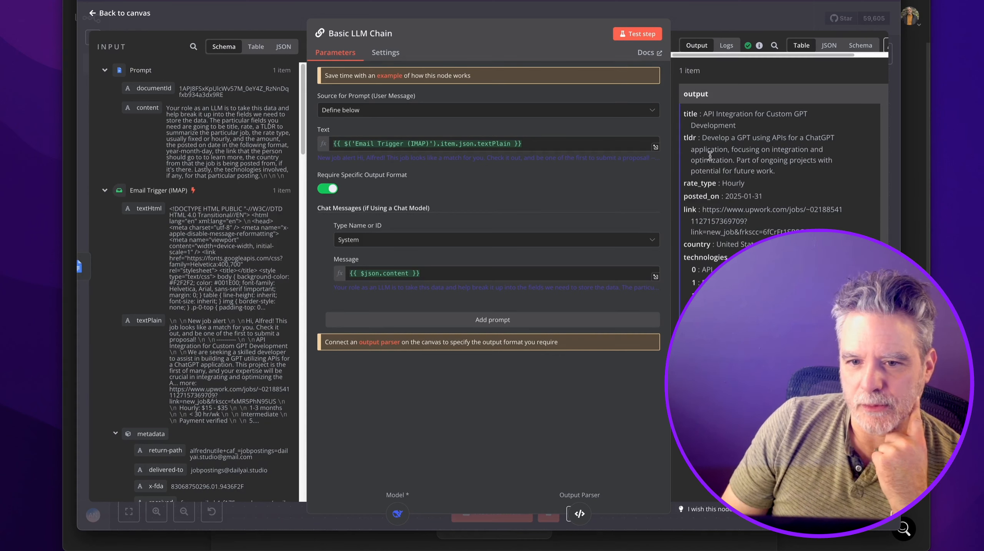
left_click(709, 15)
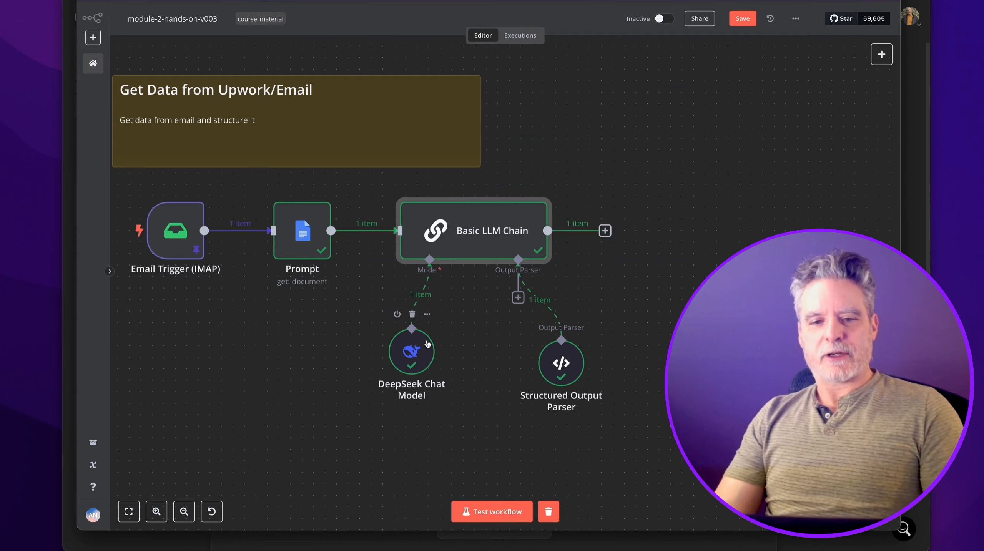
mouse_move(555, 362)
left_mouse_down()
mouse_move(507, 351)
mouse_move(543, 351)
left_mouse_up()
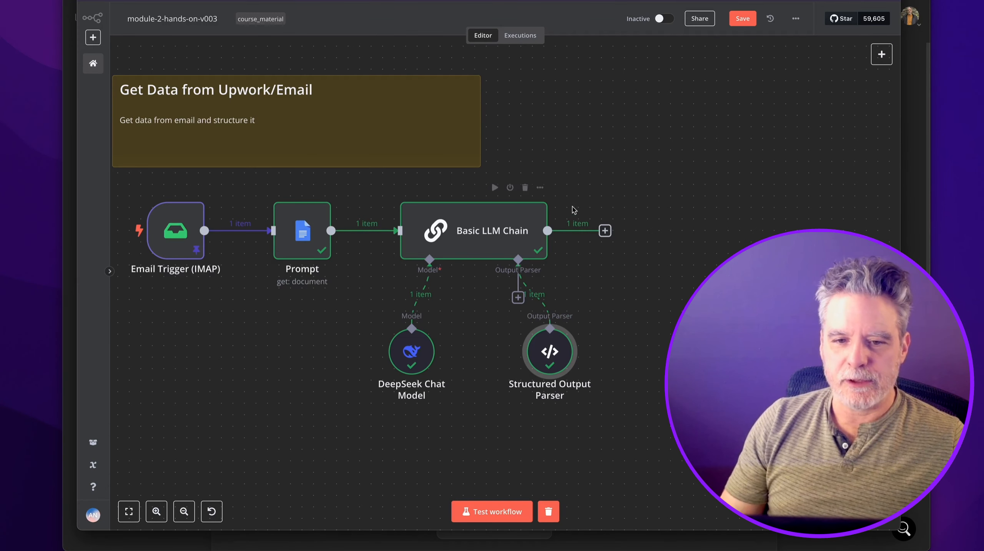
Add a Google Sheets node with the Append row in sheet action after the chain.
left_click(605, 231)
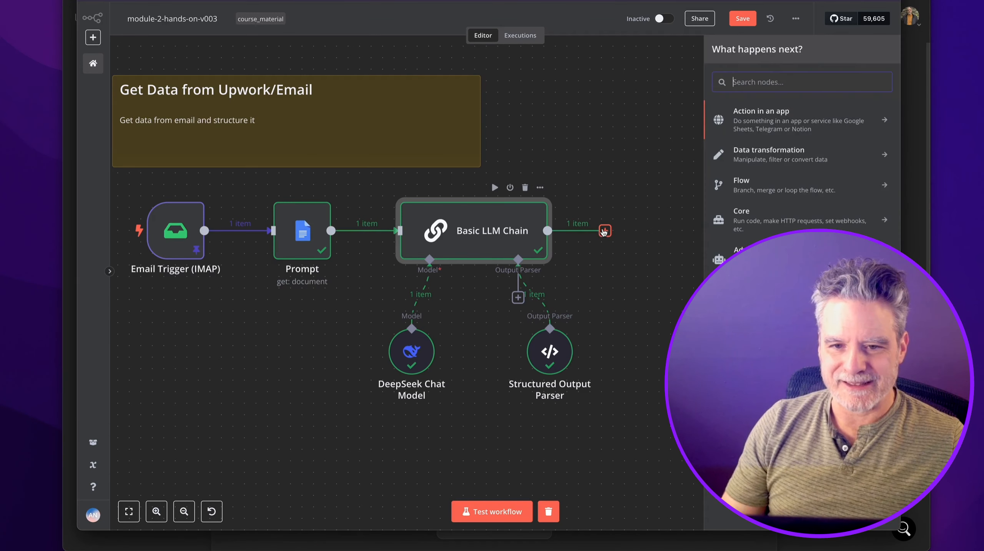
type("shee")
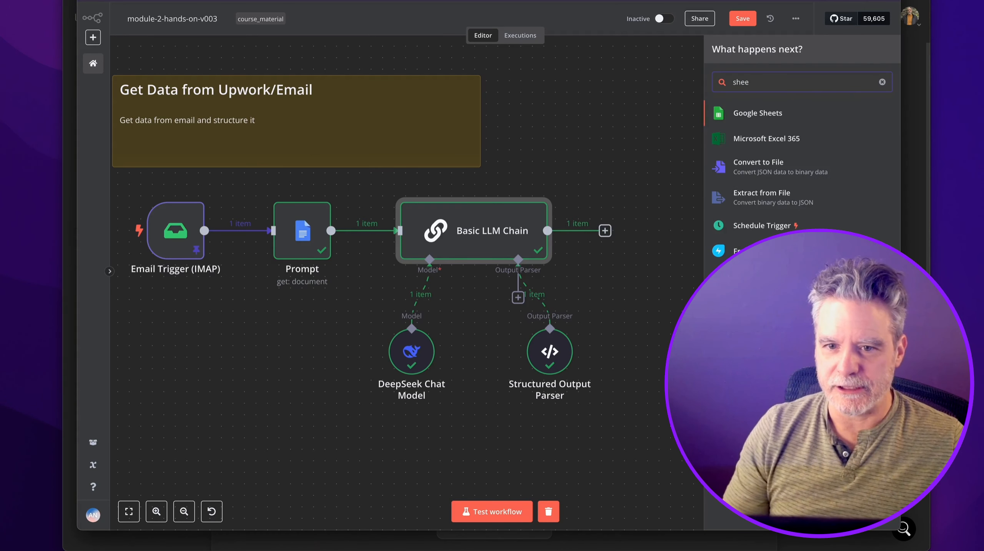
left_click(664, 167)
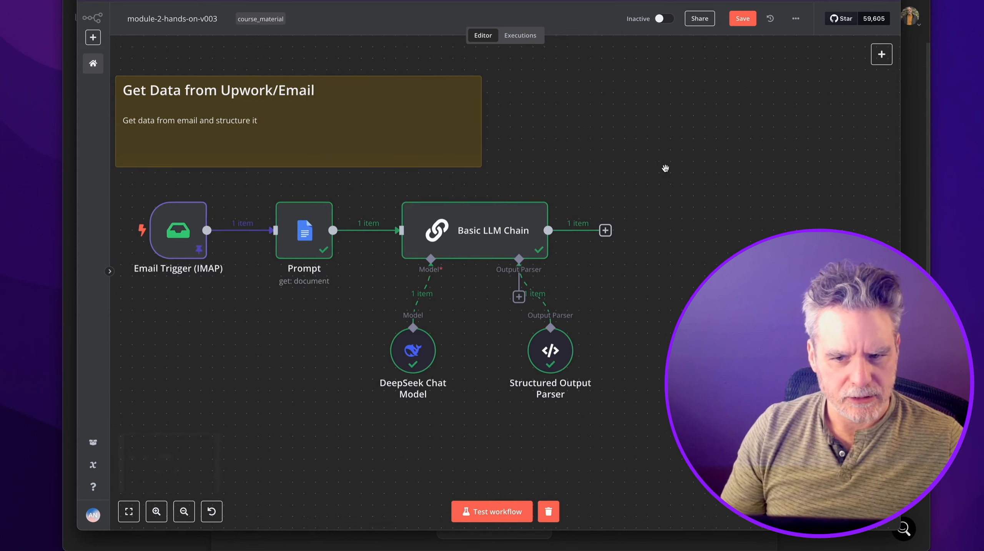
scroll(665, 168, "down", 10)
scroll(666, 168, "up", 10)
left_click_drag(611, 175, 709, 211)
scroll(709, 211, "down", 2)
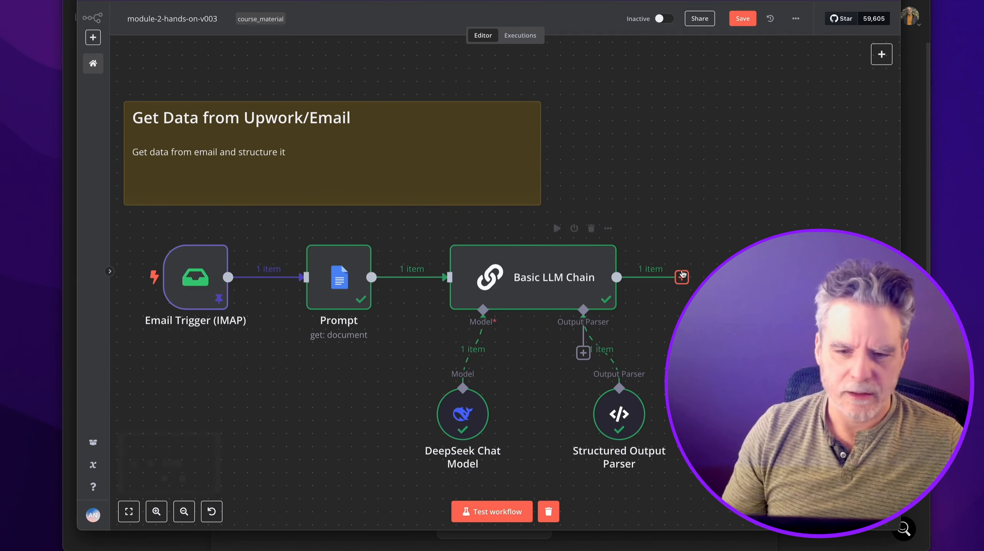
left_click(681, 278)
type("sheet")
key("Return")
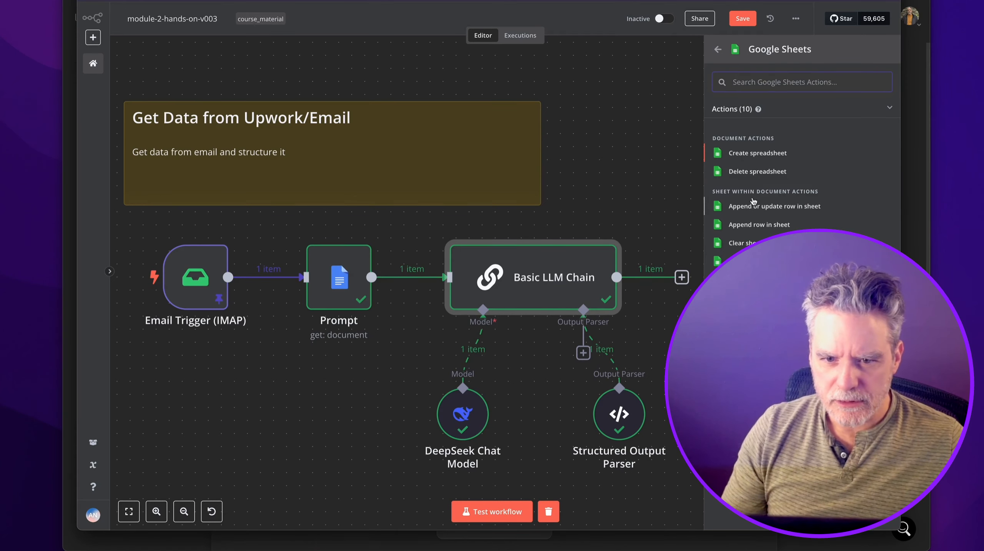
left_click(755, 225)
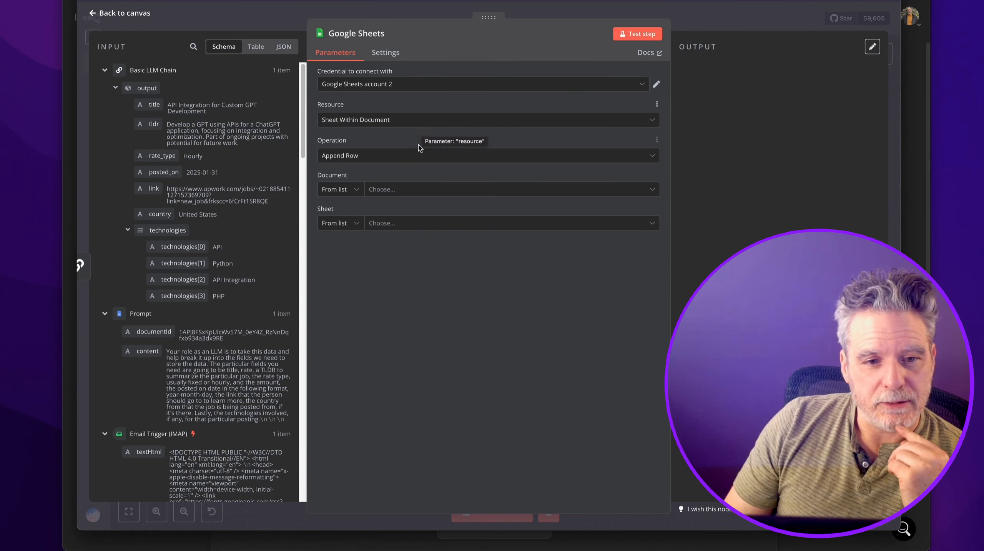
Target the Job Postings Small Data Set Postings sheet with id set to {{ $now.toMillis() }}.
left_click(411, 189)
left_click(405, 235)
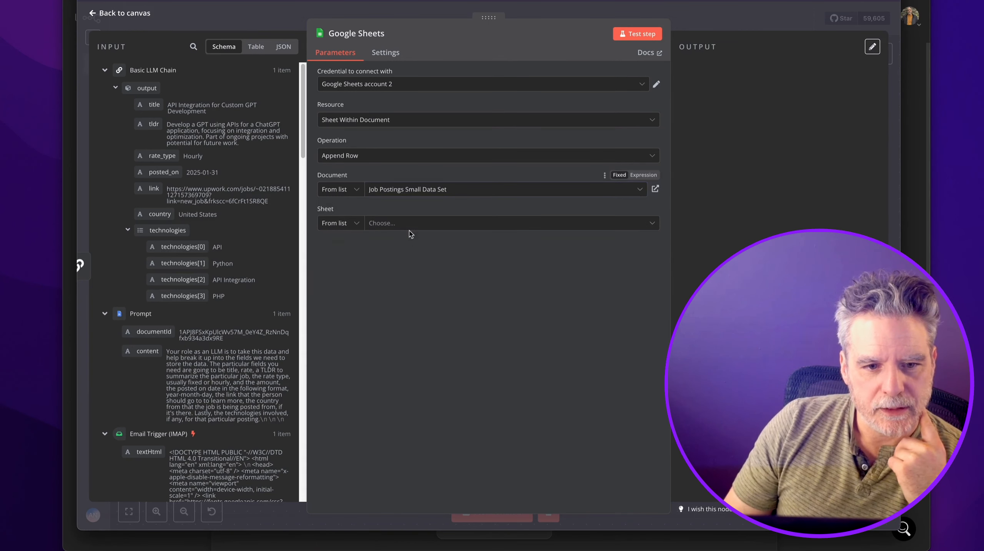
left_click(402, 246)
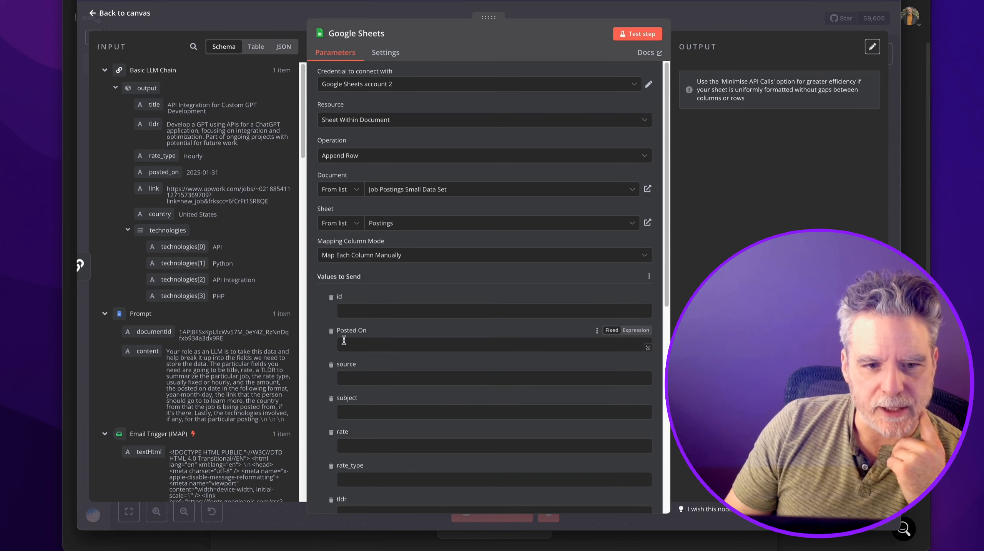
left_click(382, 309)
key("super+shift+v")
type("mill")
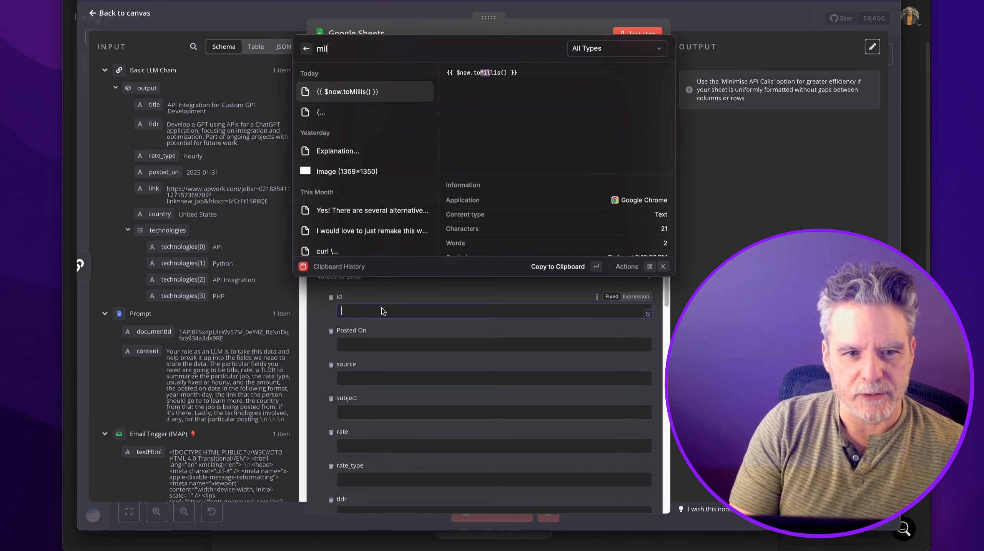
key("Return")
key("super+v")
left_click(626, 297)
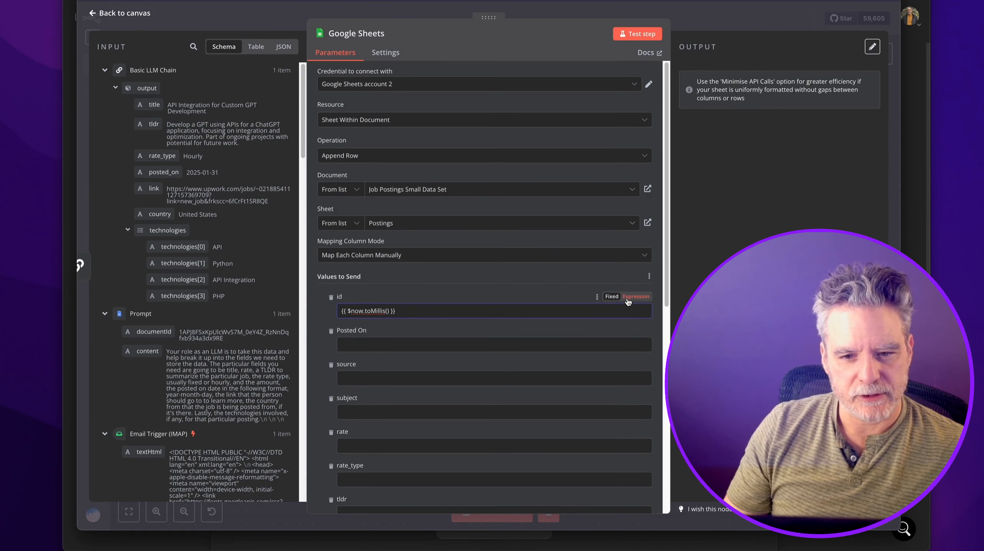
Map Posted On, subject, tldr, rate_type and Link to the LLM output, with source 'upwork'.
left_click(312, 347)
left_click(347, 358)
left_click_drag(155, 169, 348, 354)
scroll(349, 289, "down", 5)
left_click(353, 227)
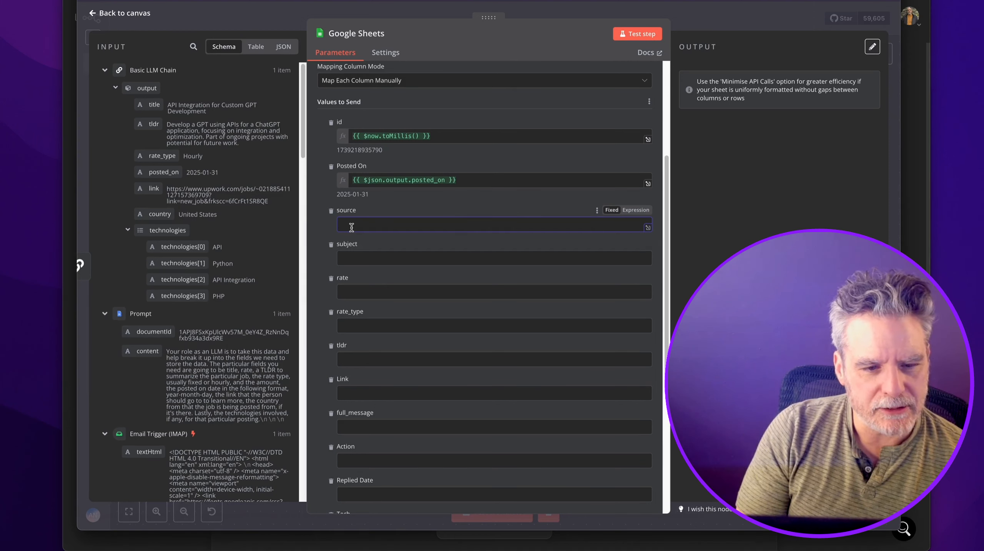
type("upwork")
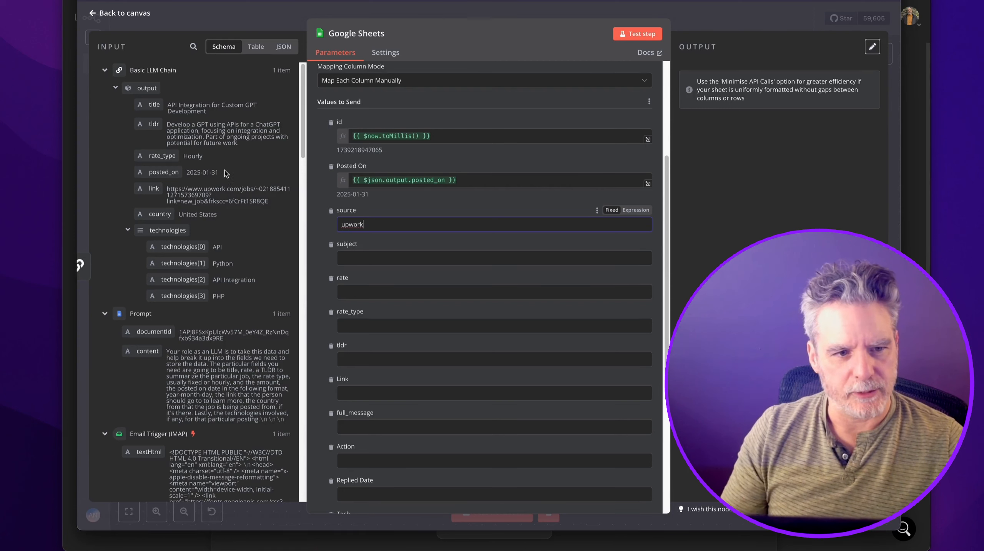
left_click_drag(155, 104, 386, 258)
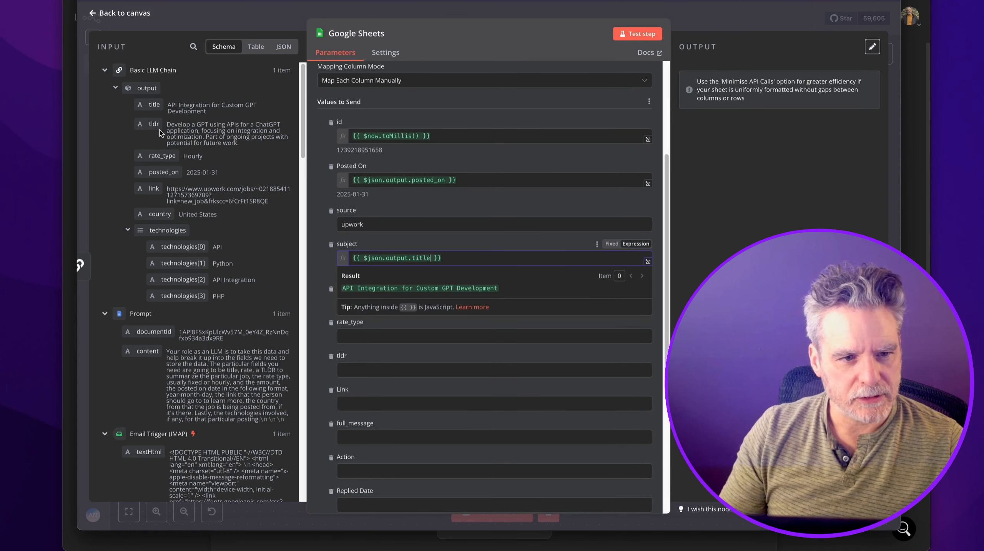
left_click_drag(153, 122, 359, 370)
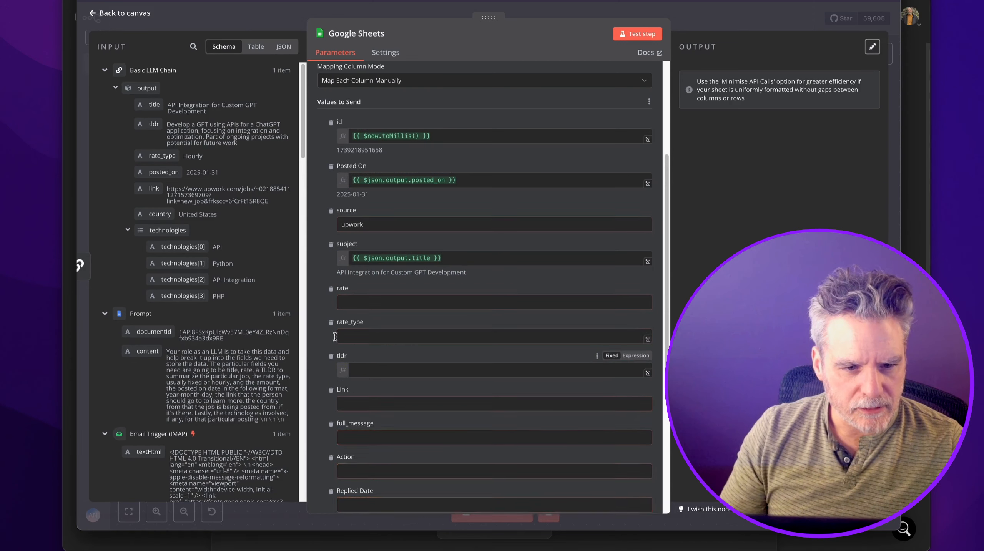
left_click_drag(156, 156, 348, 339)
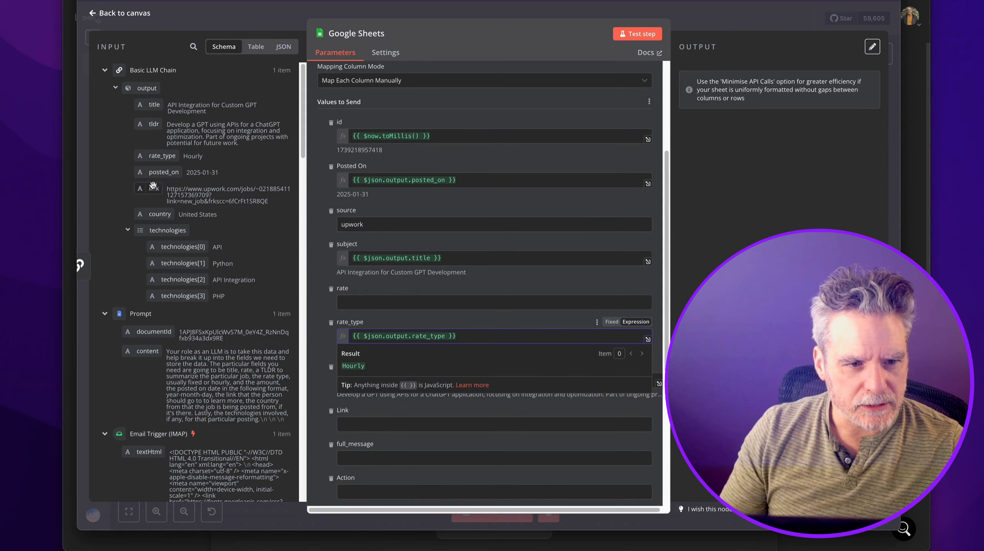
left_click_drag(149, 188, 348, 425)
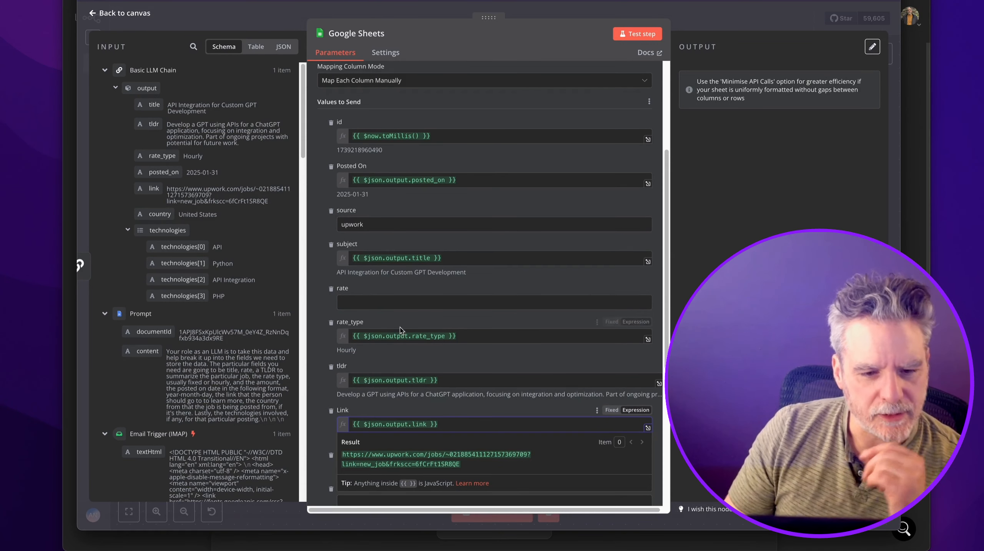
Remove unused columns like full_message, map technologies into Tech, and paste a JSON.stringify snippet in its editor.
scroll(384, 334, "down", 4)
left_click(325, 358)
left_click(331, 312)
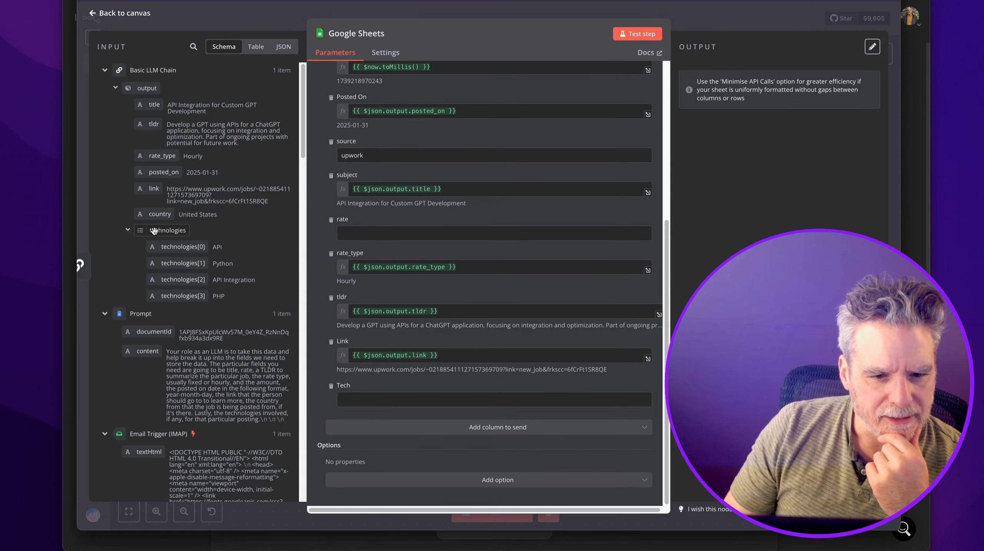
left_click_drag(155, 231, 351, 400)
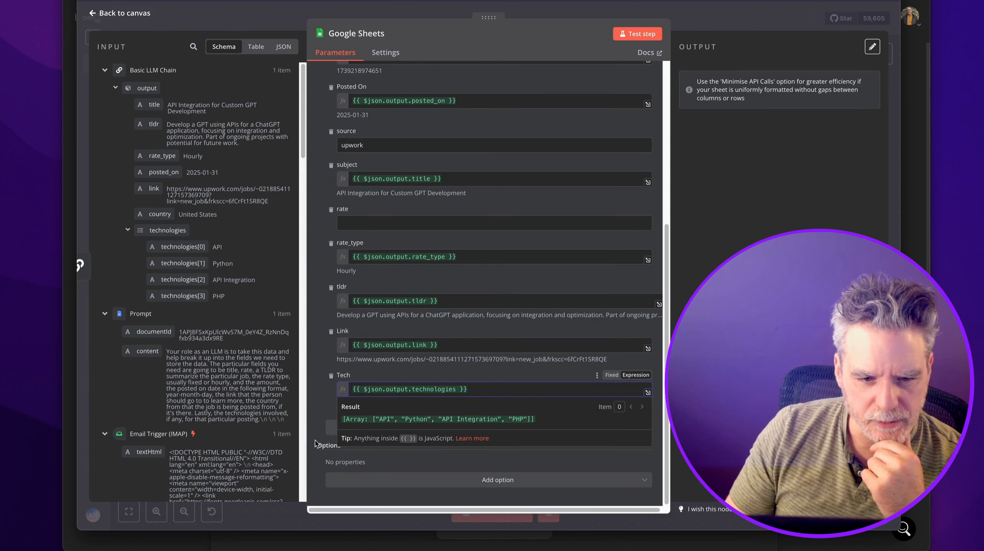
left_click_drag(368, 389, 458, 389)
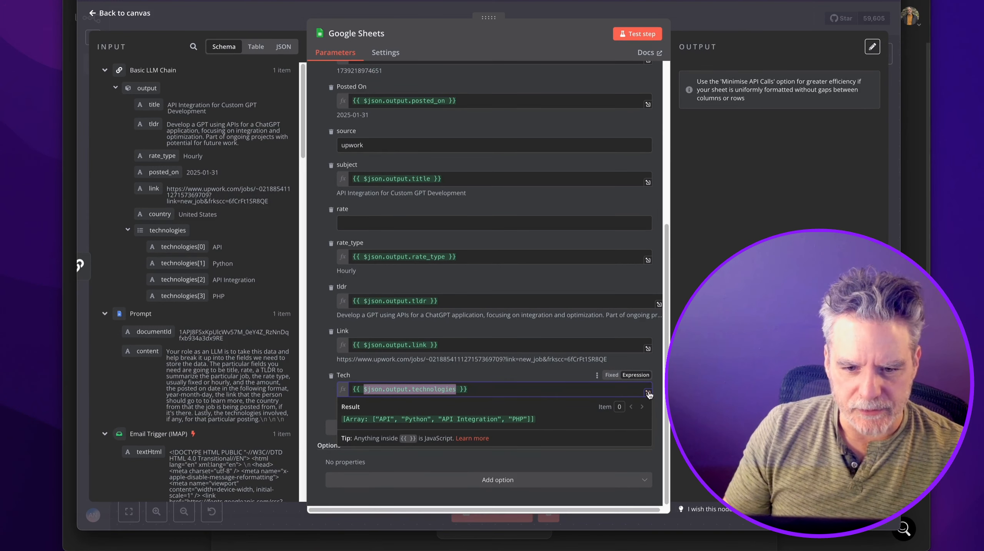
left_click(648, 392)
type("{   \"data\": {{JSON.stringify($json.text)}} }")
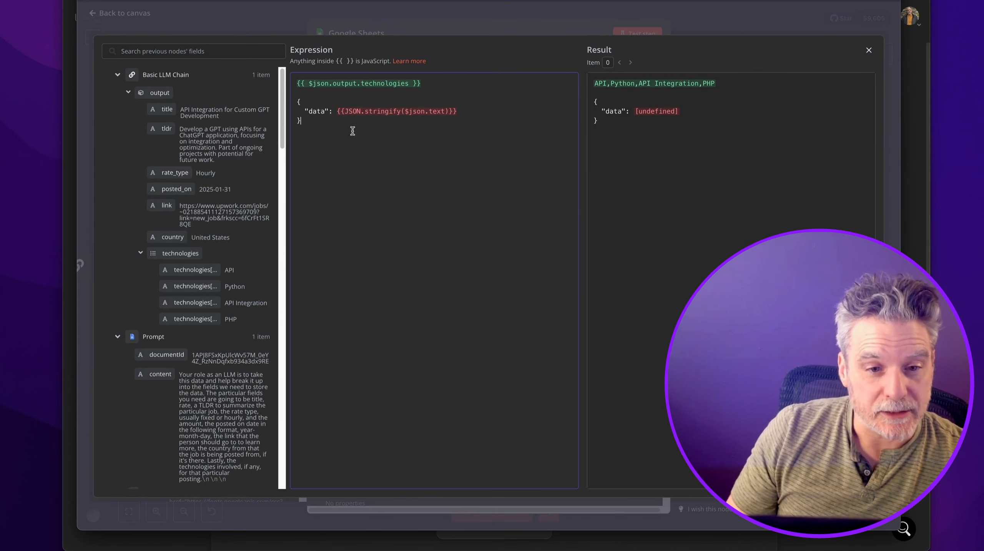
Wrap $json.output.technologies in JSON.stringify() so Tech previews as a JSON array.
left_click_drag(346, 110, 403, 110)
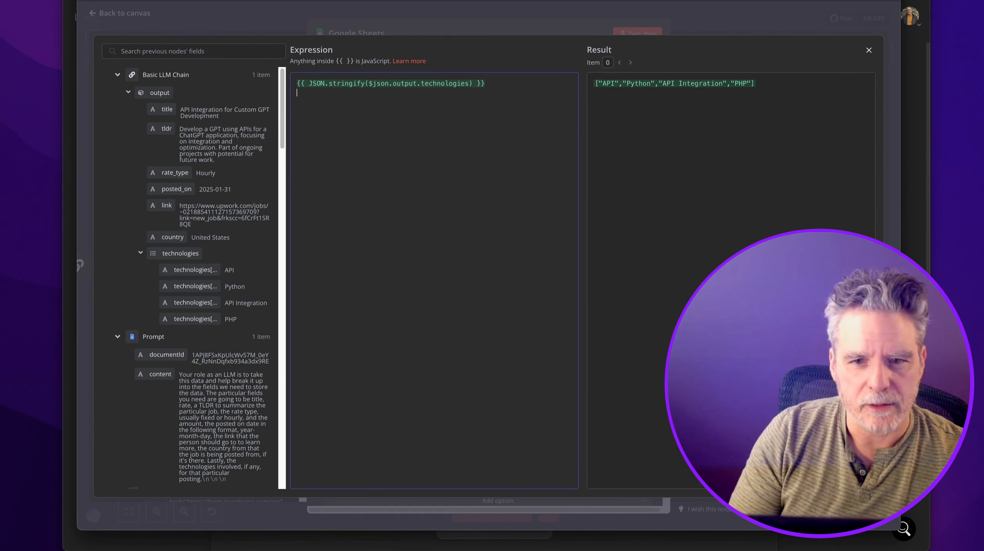
key("BackSpace")
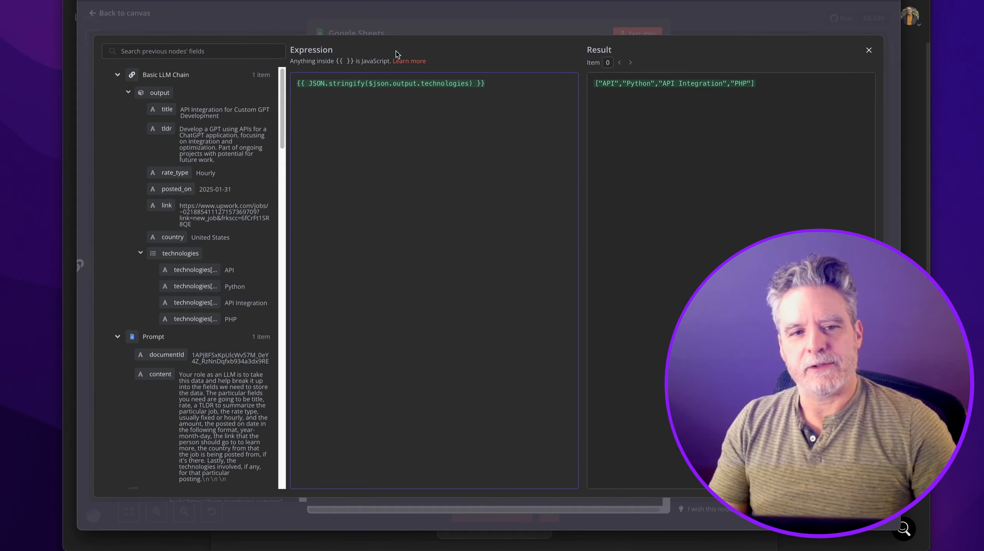
left_click(427, 30)
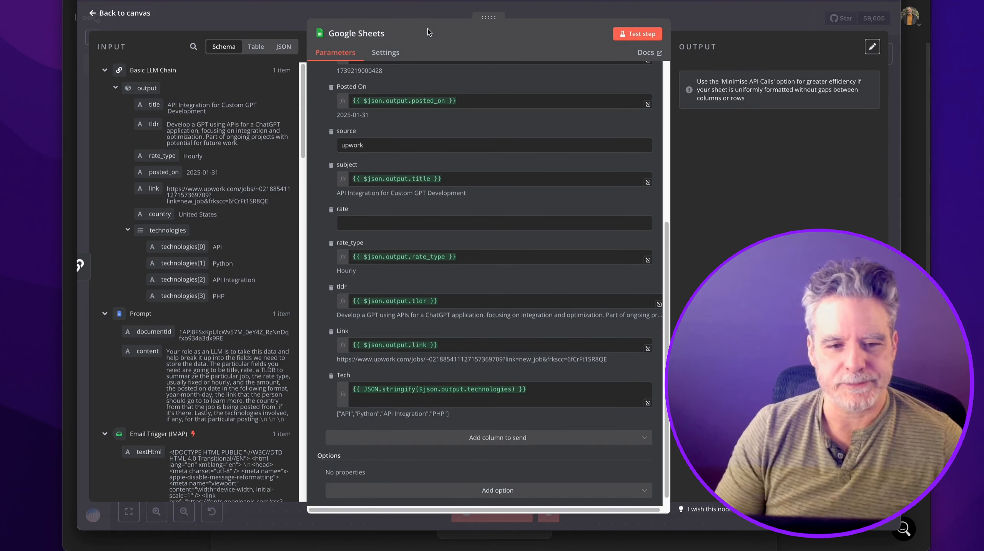
Delete the rate column from the Google Sheets mapping and close the node.
left_click(330, 212)
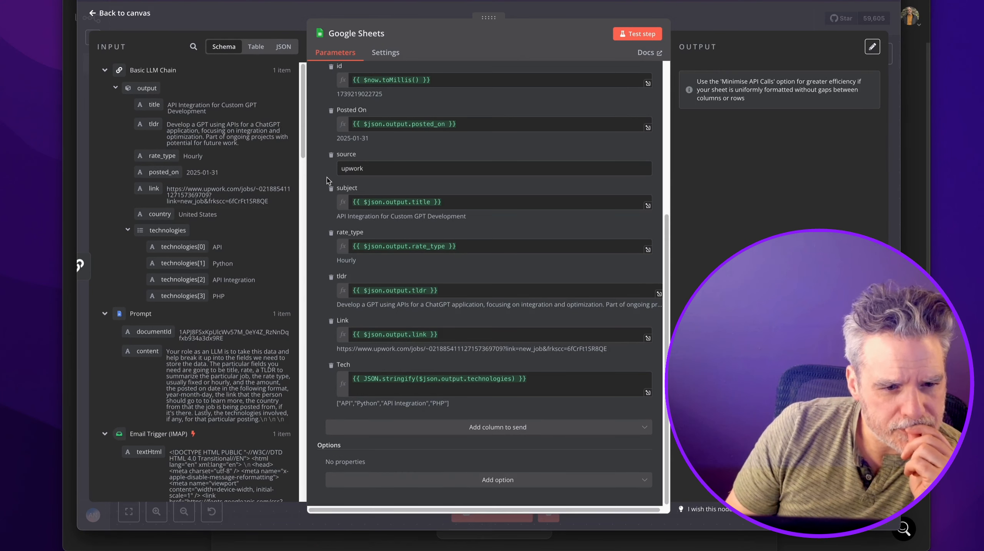
scroll(250, 240, "down", 8)
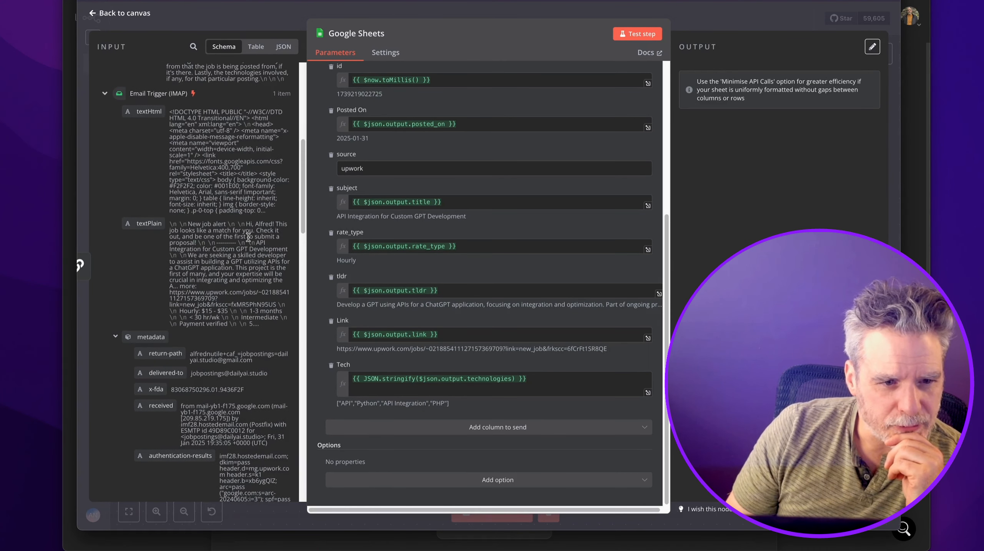
scroll(248, 238, "up", 1)
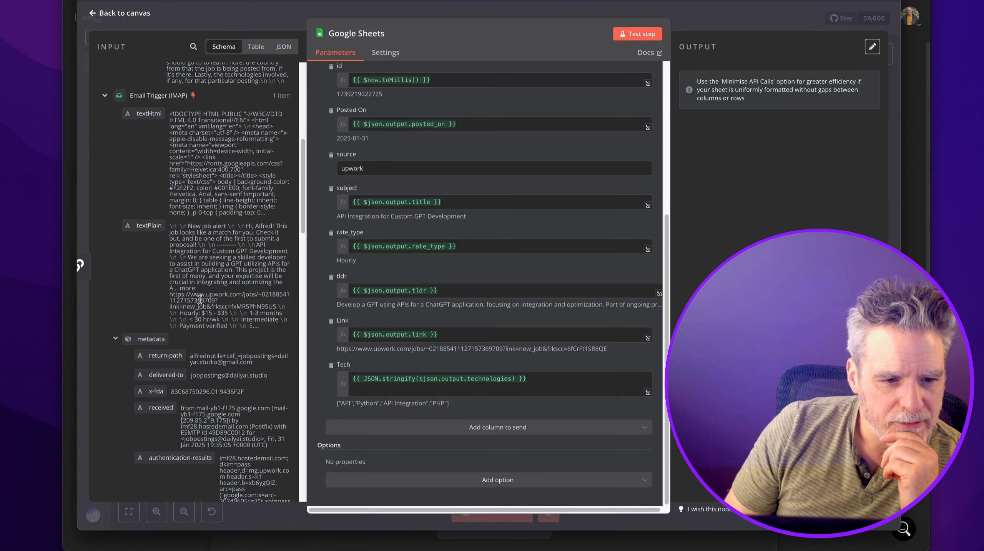
scroll(224, 231, "up", 3)
scroll(224, 231, "up", 5)
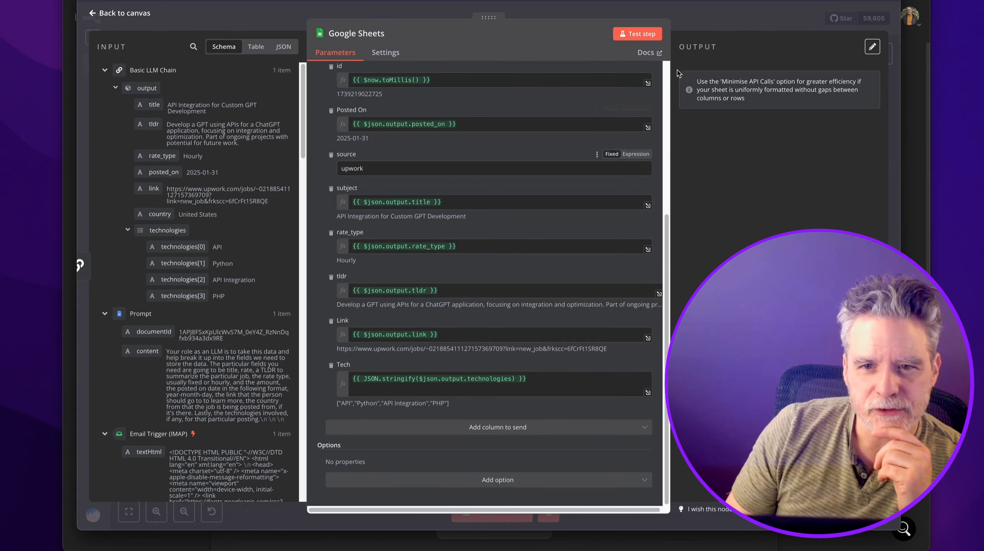
key("Escape")
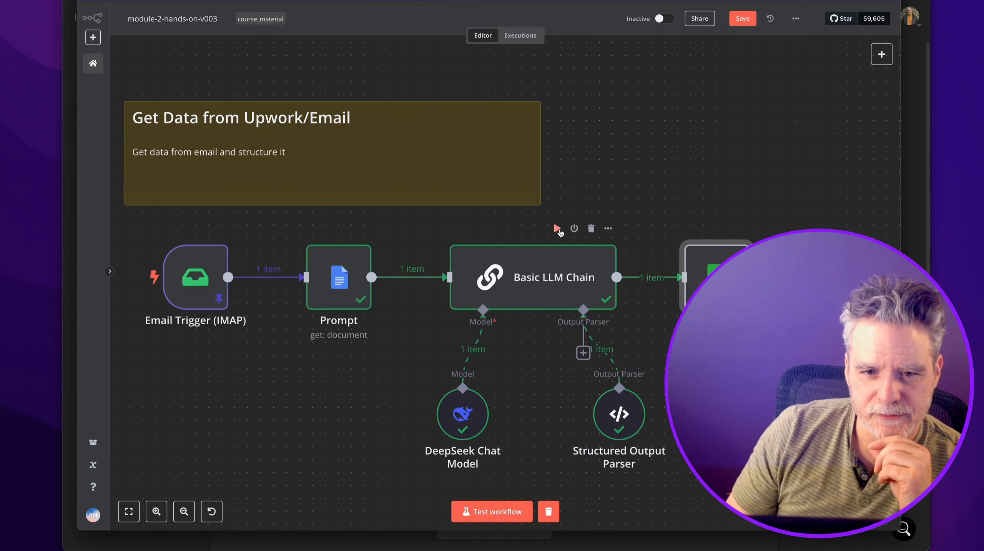
Duplicate the rate_type property in the Structured Output Parser schema and rename the copy starting 'budg'.
left_click(553, 258)
double_click(617, 397)
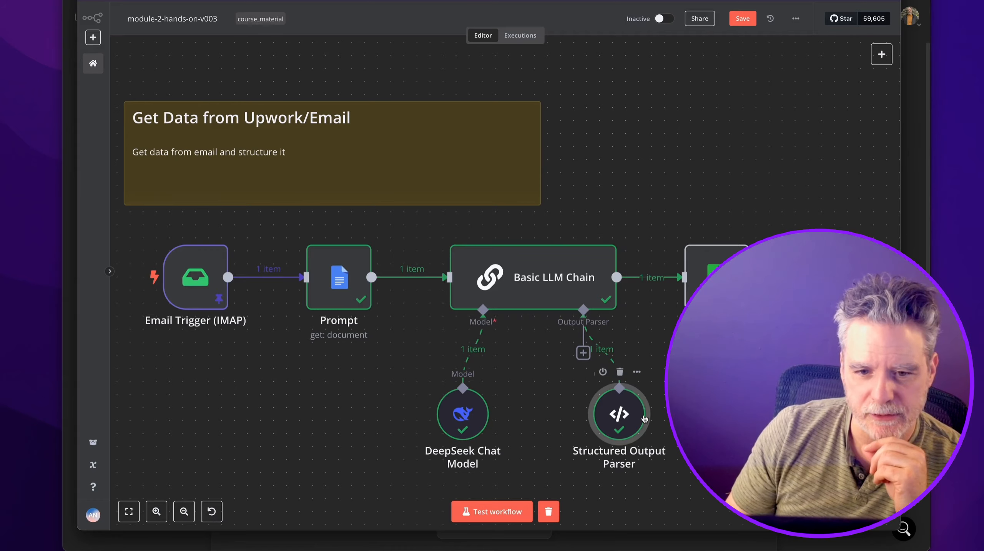
scroll(421, 219, "down", 2)
left_click_drag(405, 205, 404, 179)
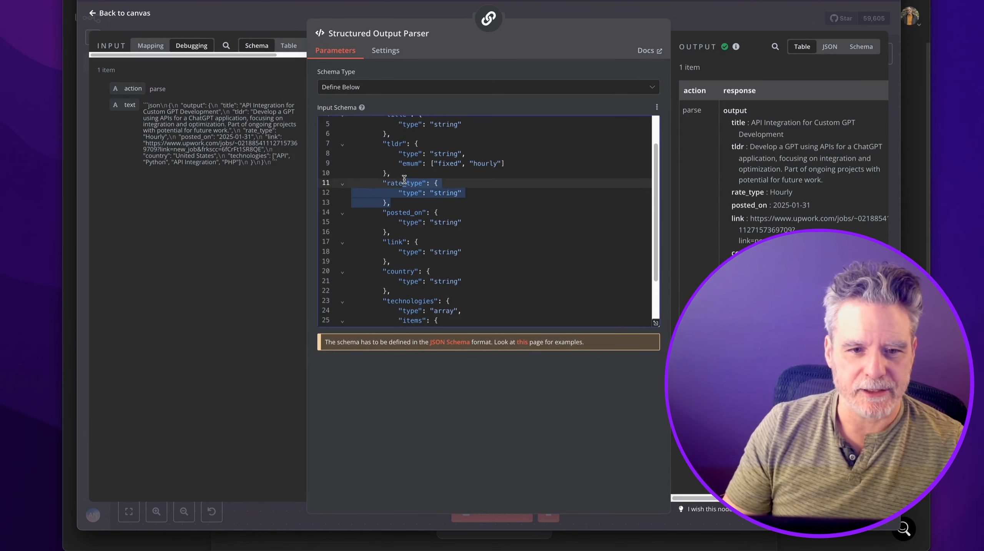
key("ctrl+c")
left_click(398, 203)
key("ctrl+v")
left_click(399, 212)
double_click(399, 212)
type("budg")
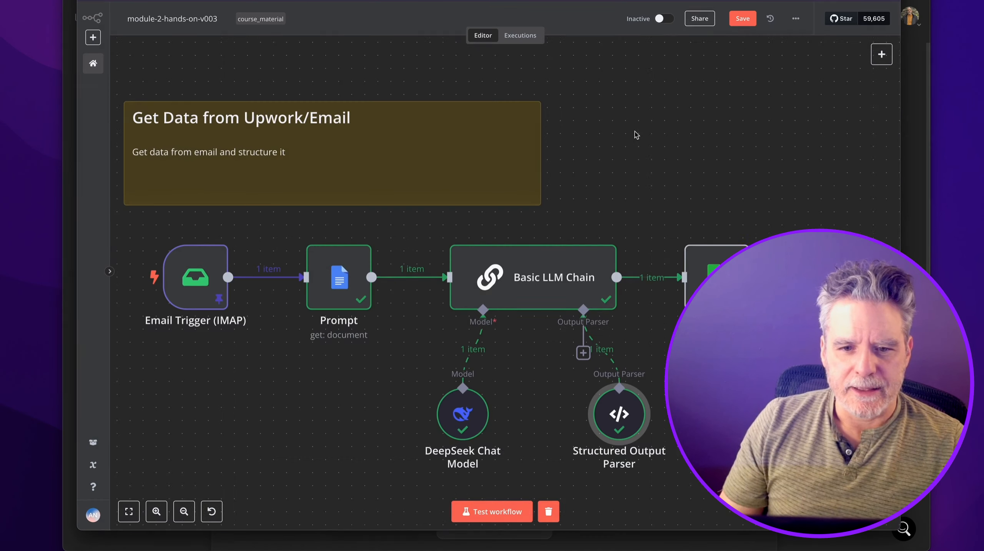
scroll(633, 132, "down", 2)
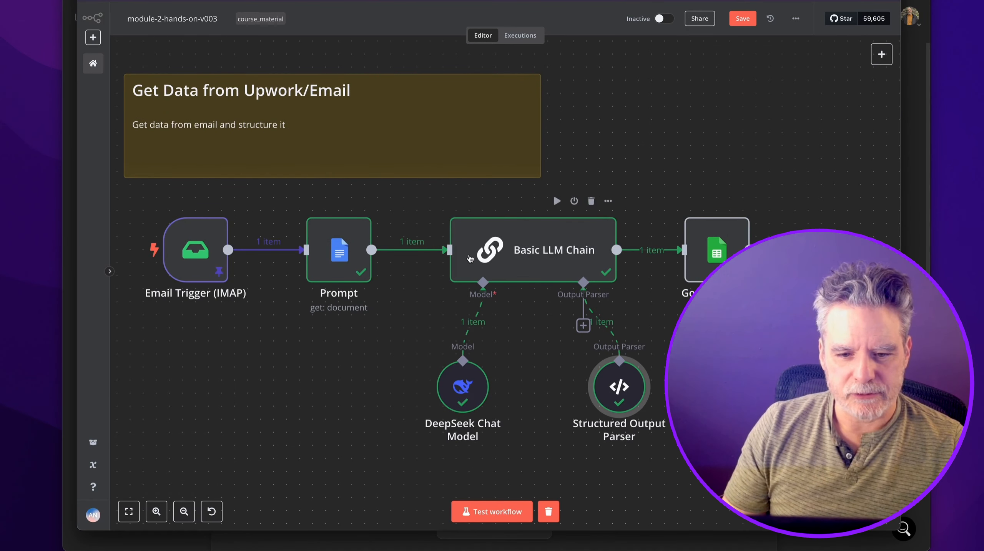
Save the workflow and disconnect the DeepSeek Chat Model from the Basic LLM Chain.
left_click_drag(619, 397, 606, 395)
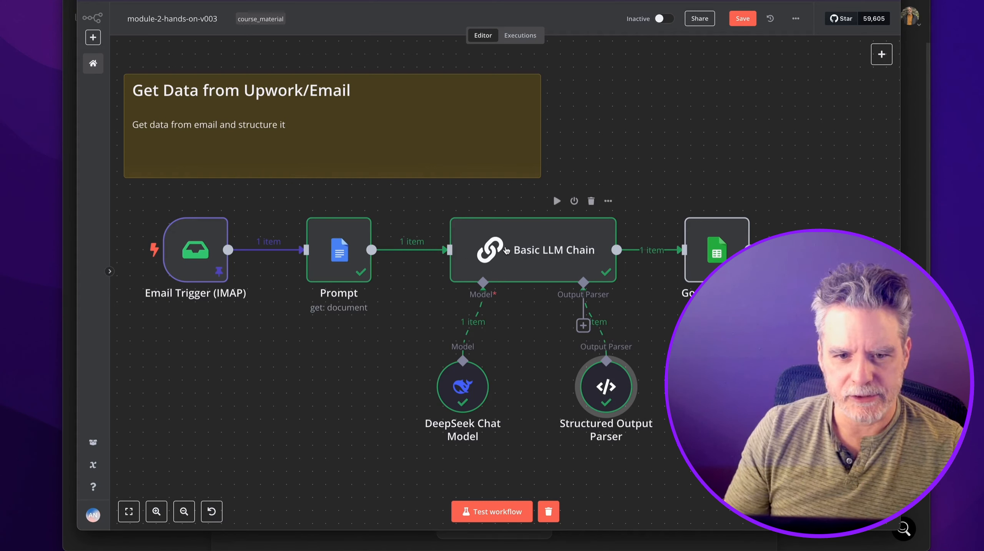
key("ctrl+s")
left_click(473, 326)
left_click_drag(463, 388, 385, 375)
Connect a Groq Chat Model (llama3-8b-8192) to the Basic LLM Chain's Model input.
left_click(882, 54)
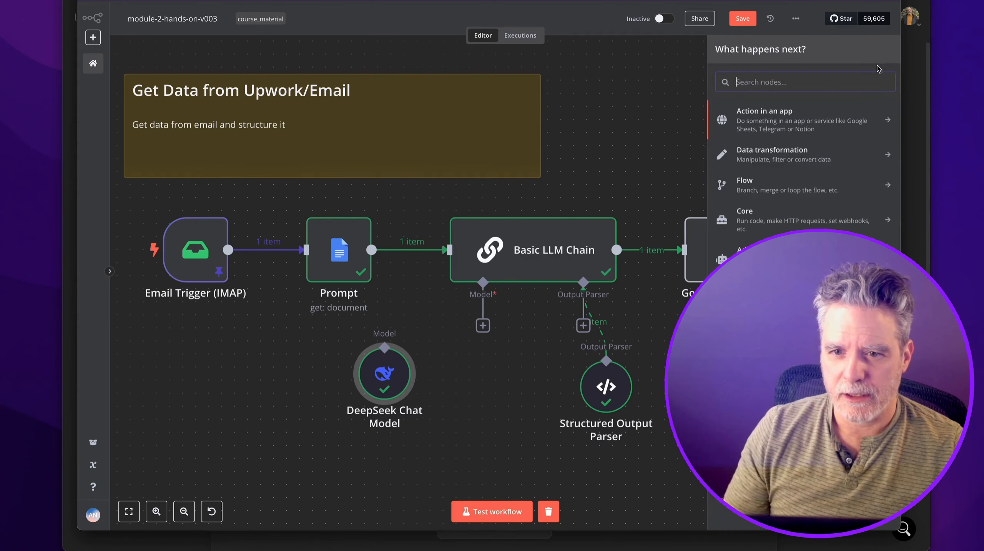
left_click(483, 326)
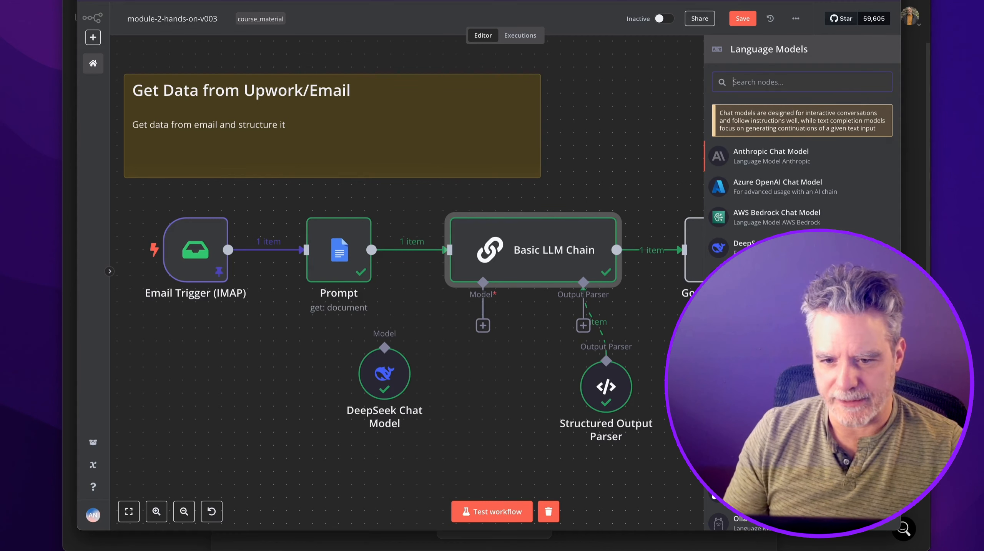
left_click_drag(766, 340, 478, 367)
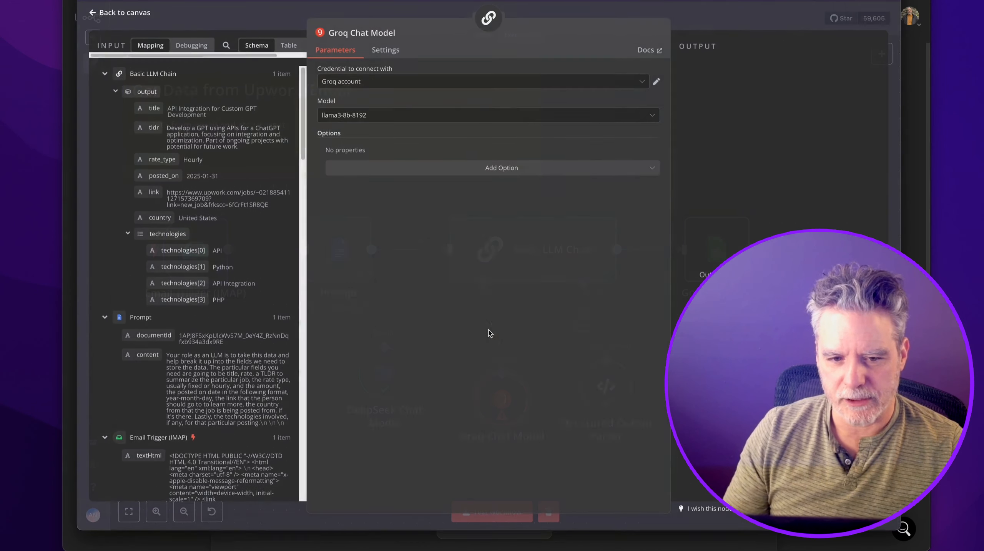
left_click(694, 5)
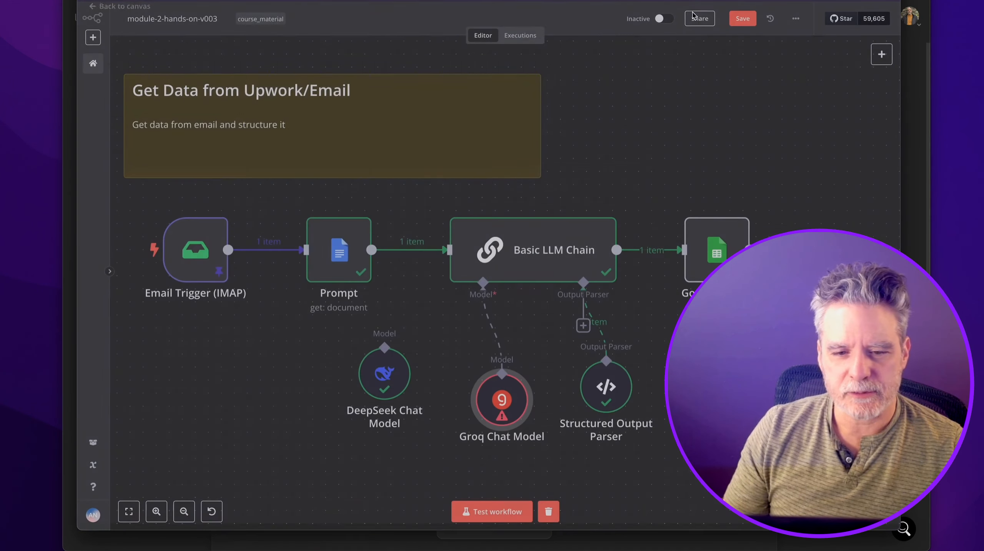
left_click_drag(516, 398, 477, 372)
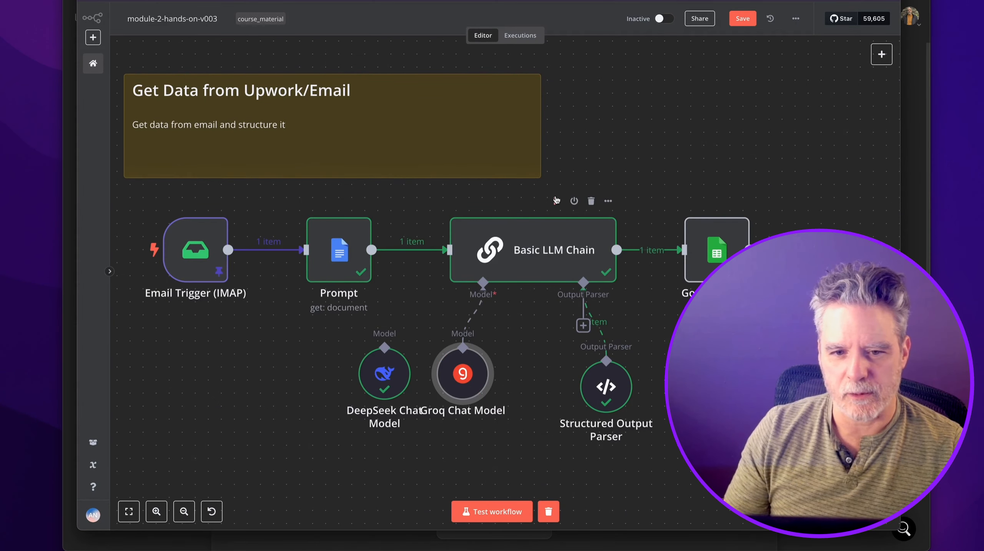
Run the Basic LLM Chain with Groq and review its output.
left_click(556, 200)
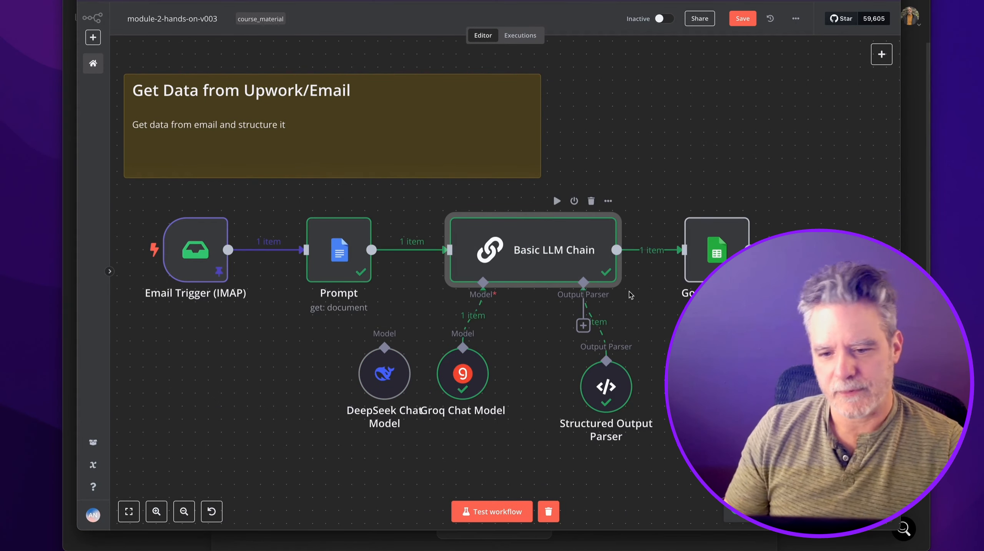
double_click(554, 251)
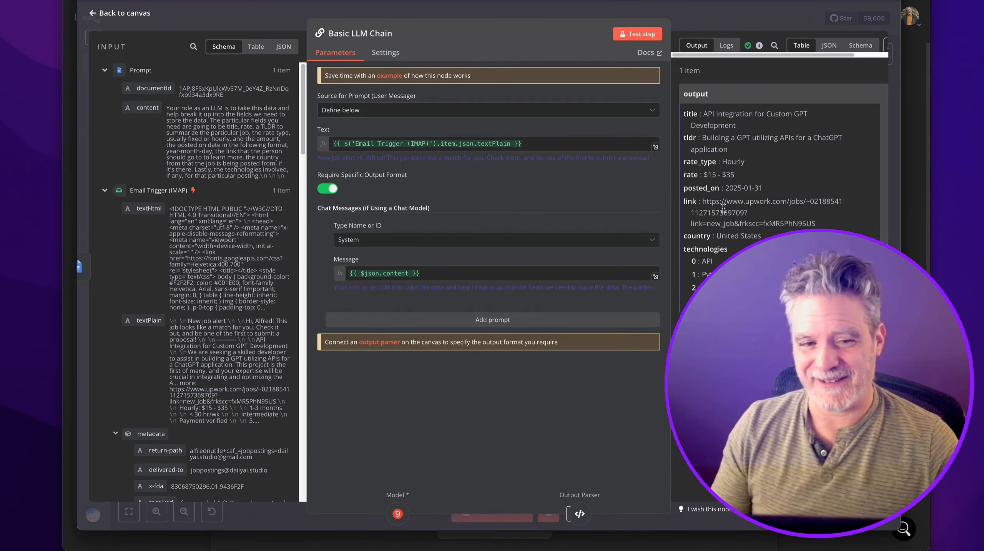
key("Escape")
scroll(525, 345, "down", 1)
scroll(525, 346, "down", 2)
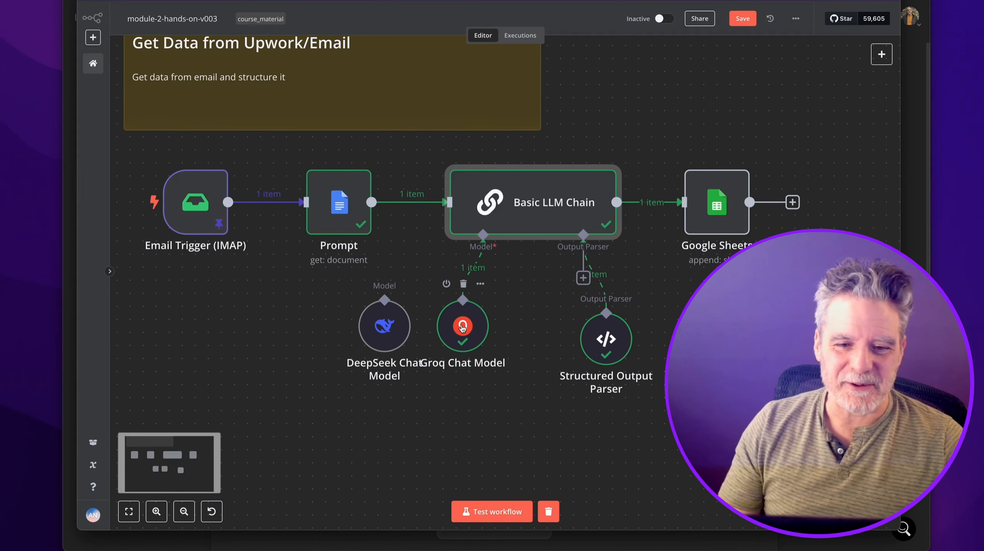
Rearrange the Groq, DeepSeek and Structured Output Parser nodes on the canvas.
left_click_drag(464, 324, 465, 338)
left_click_drag(403, 339, 388, 413)
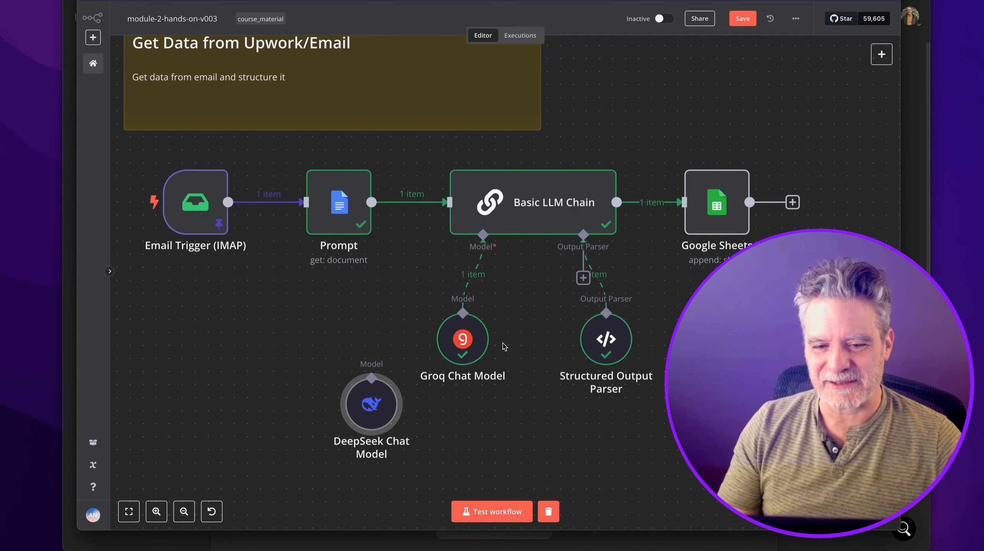
left_click_drag(605, 352, 619, 351)
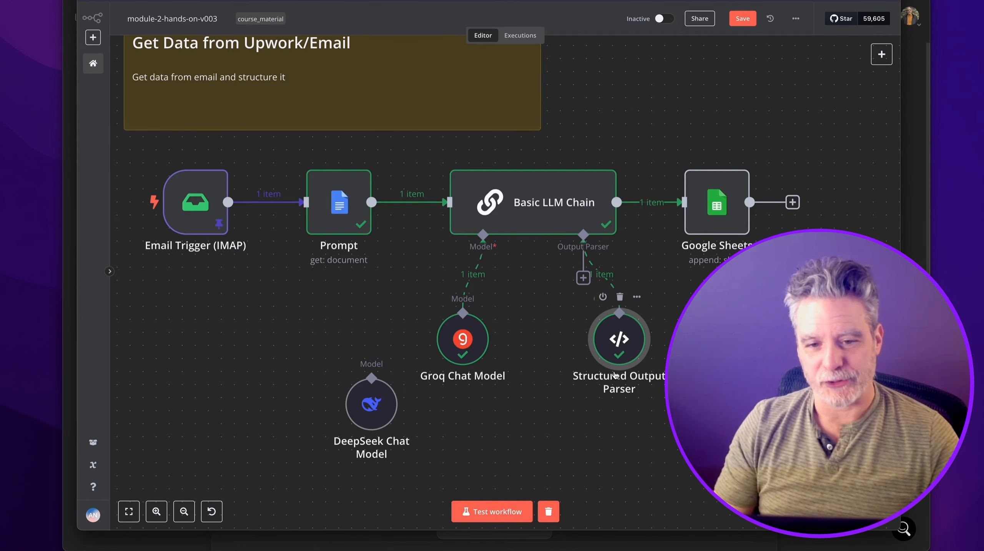
Add a rate column to the Google Sheets step and map the chain's rate output into it.
double_click(704, 222)
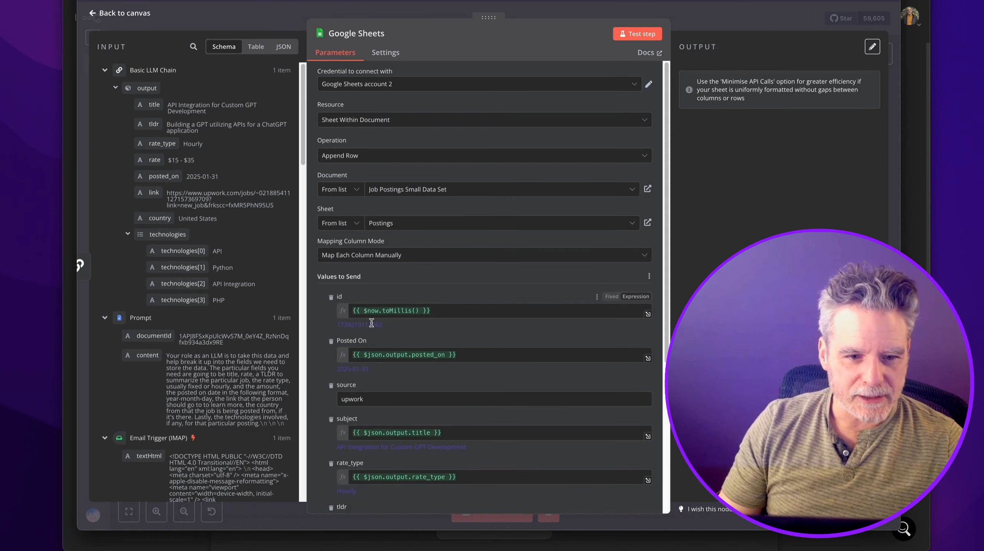
scroll(345, 295, "down", 1)
scroll(345, 296, "down", 5)
left_click(386, 434)
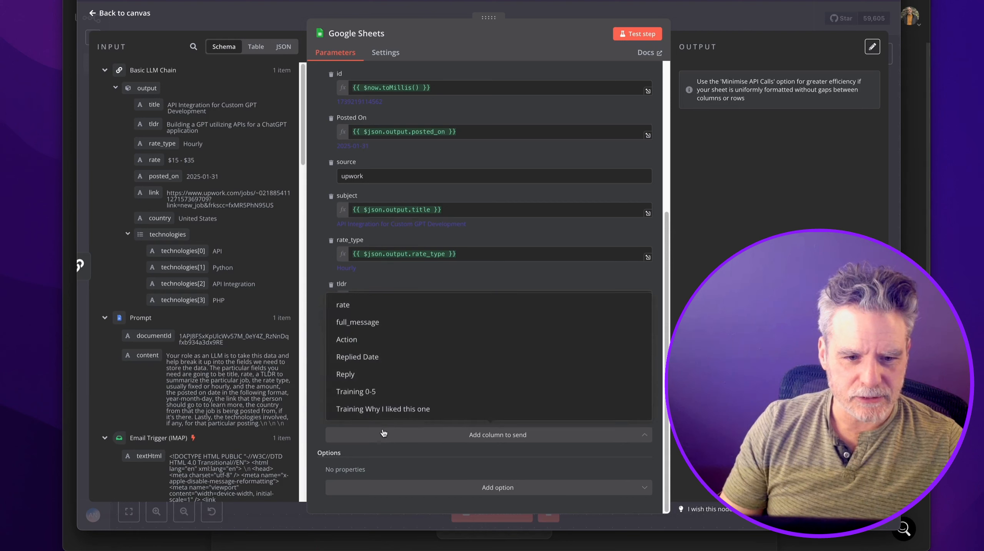
left_click(343, 305)
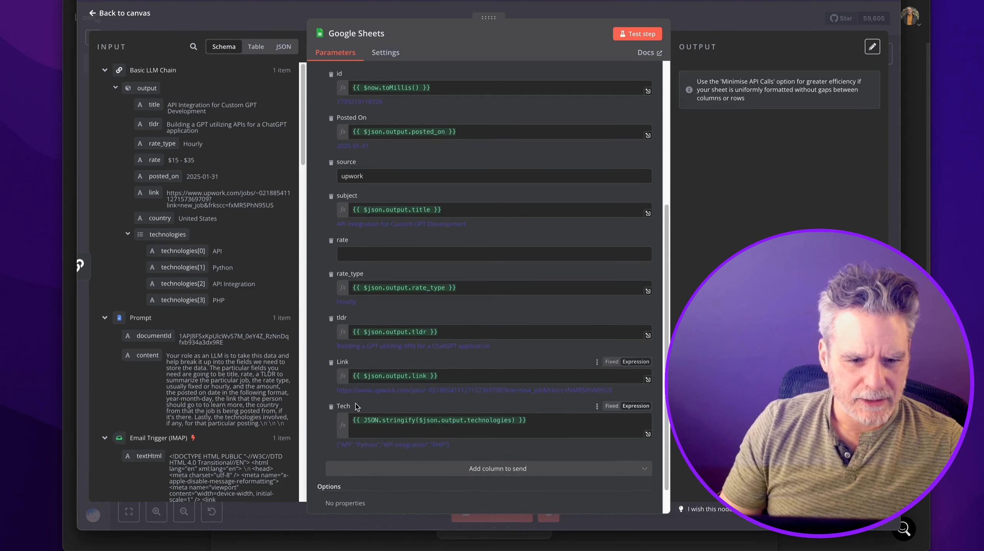
left_click_drag(154, 160, 409, 253)
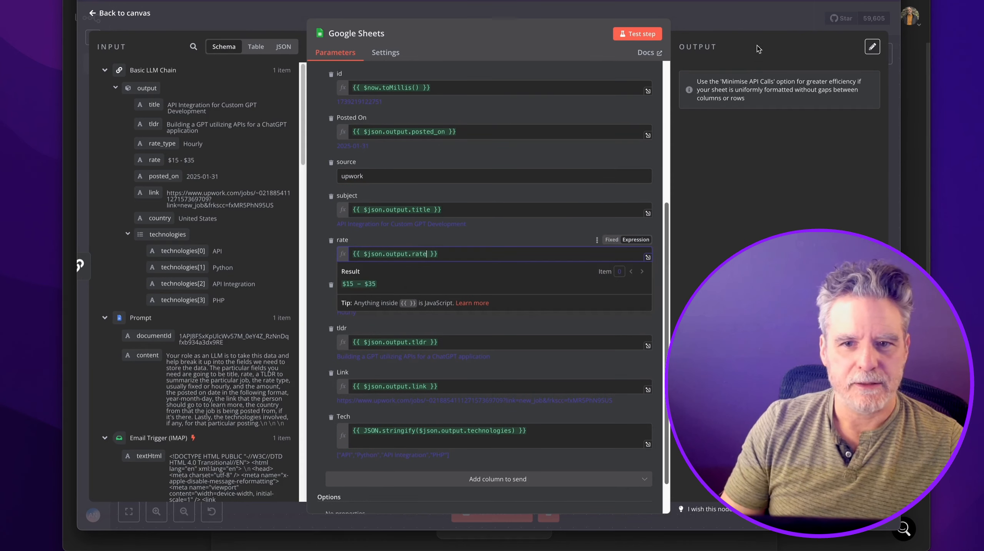
left_click(759, 26)
Move the DeepSeek Chat Model aside and run only the Google Sheets step.
left_click_drag(382, 390, 304, 428)
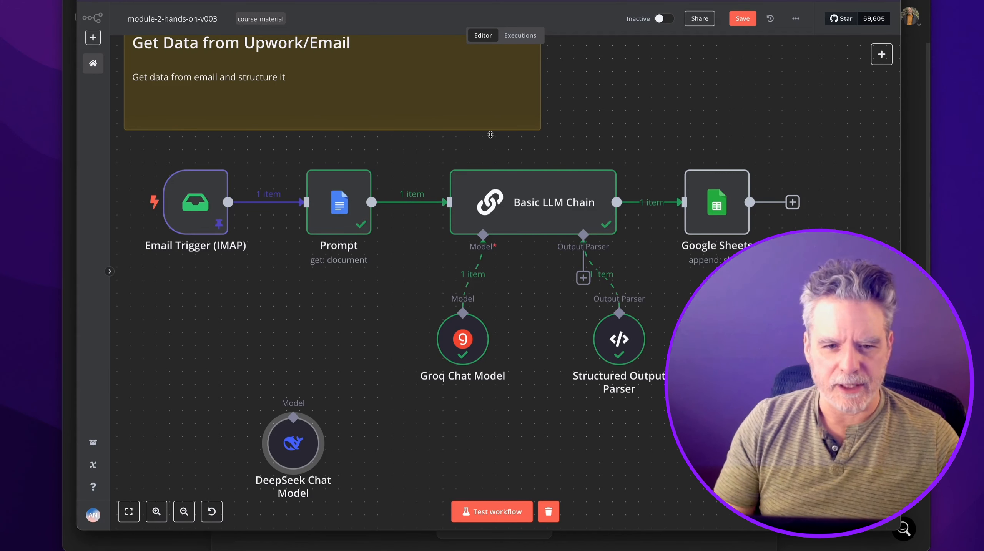
mouse_move(693, 177)
left_click(690, 154)
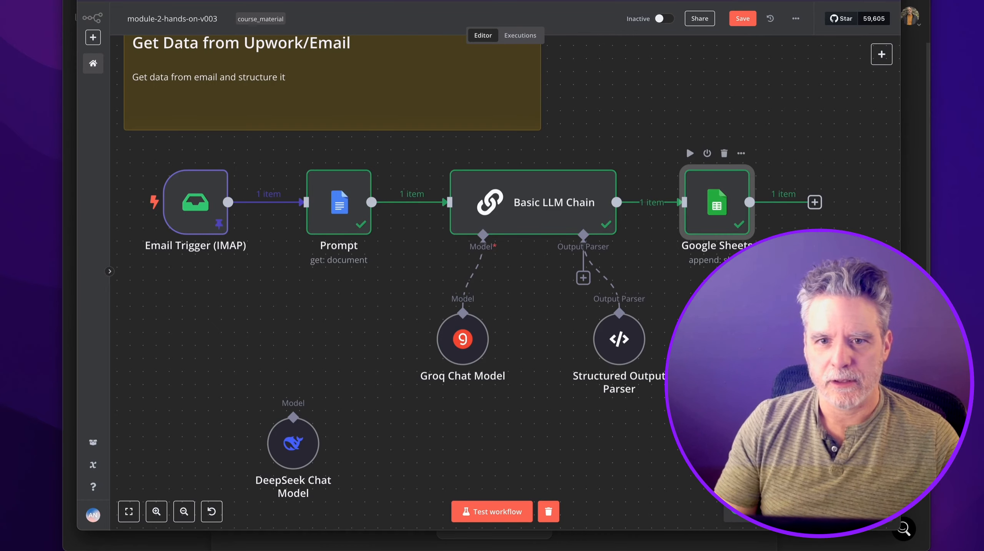
left_click(636, 1)
Check rows 745 and 746 at the sheet's end and open the new row's Upwork job link.
scroll(625, 169, "down", 10)
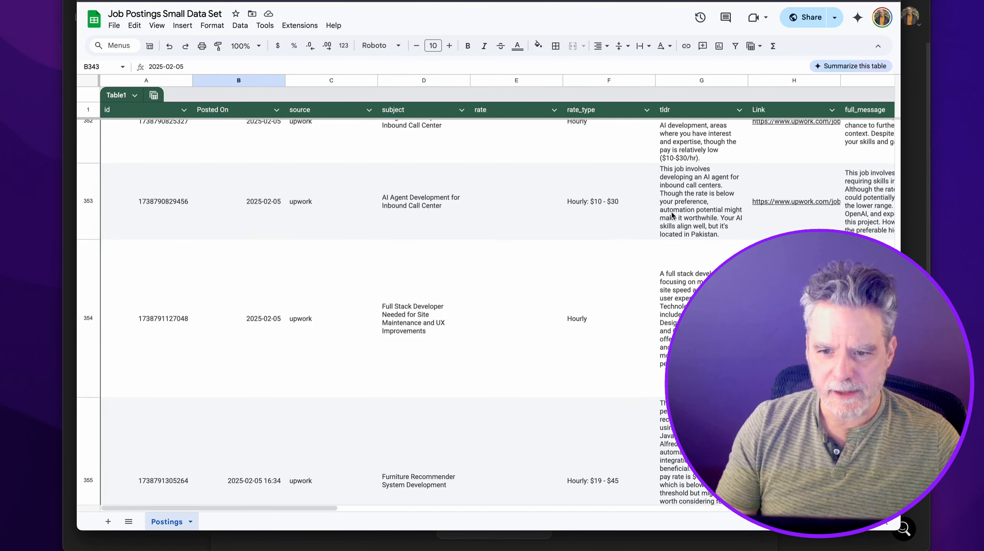
scroll(625, 168, "down", 20)
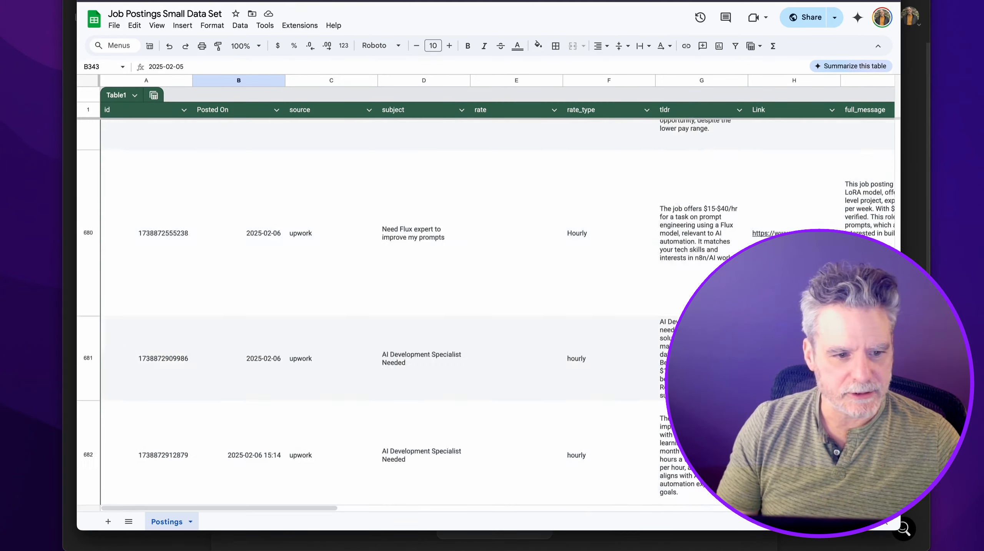
scroll(625, 168, "down", 20)
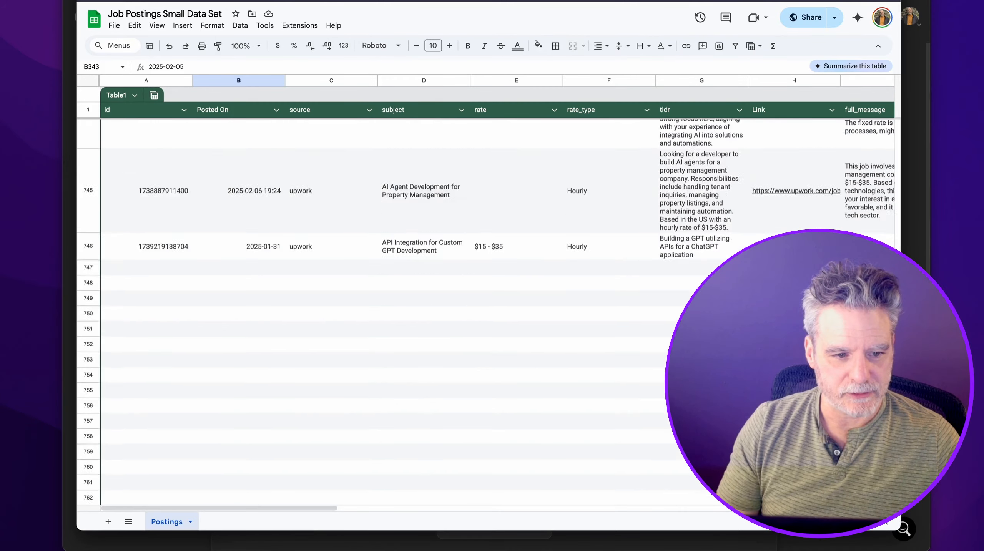
scroll(625, 168, "up", 20)
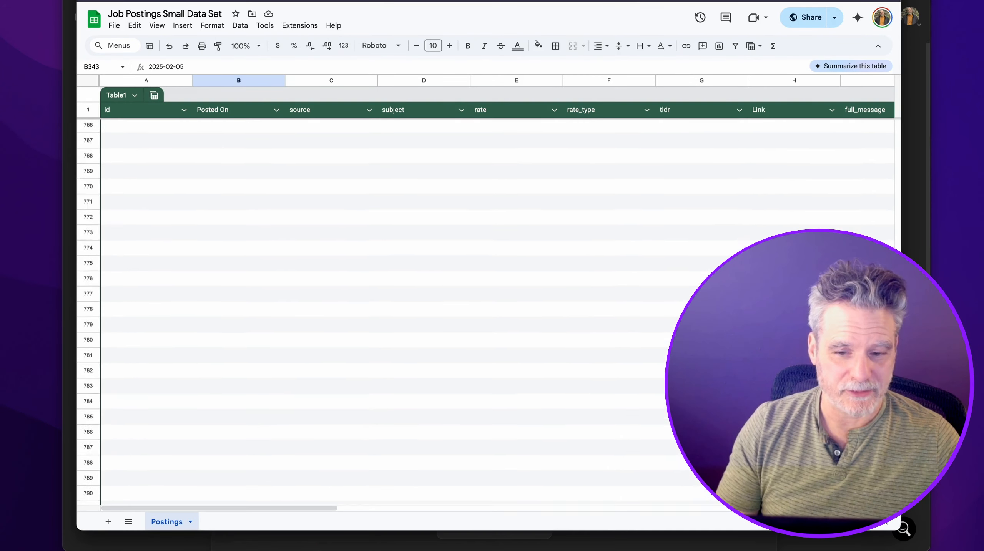
left_click(170, 429)
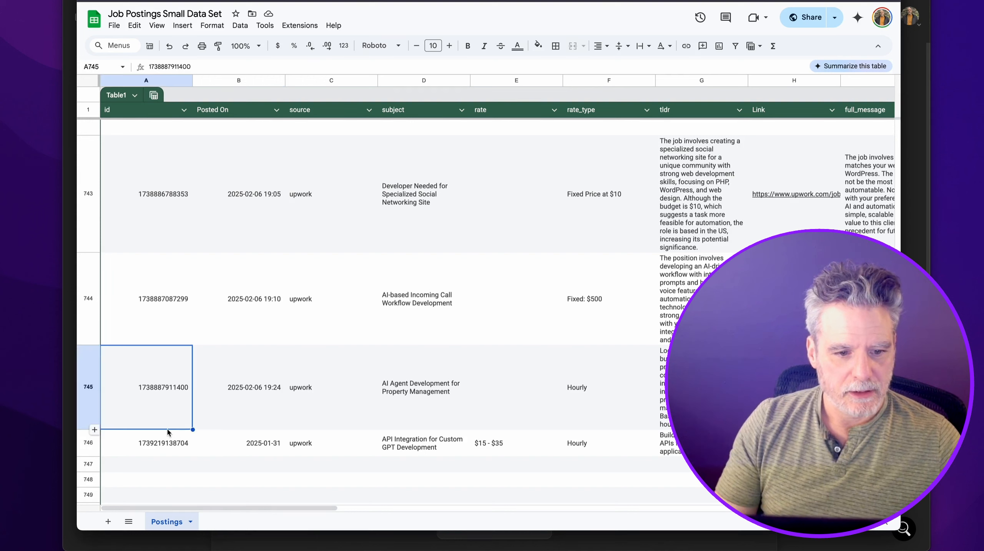
left_click(171, 441)
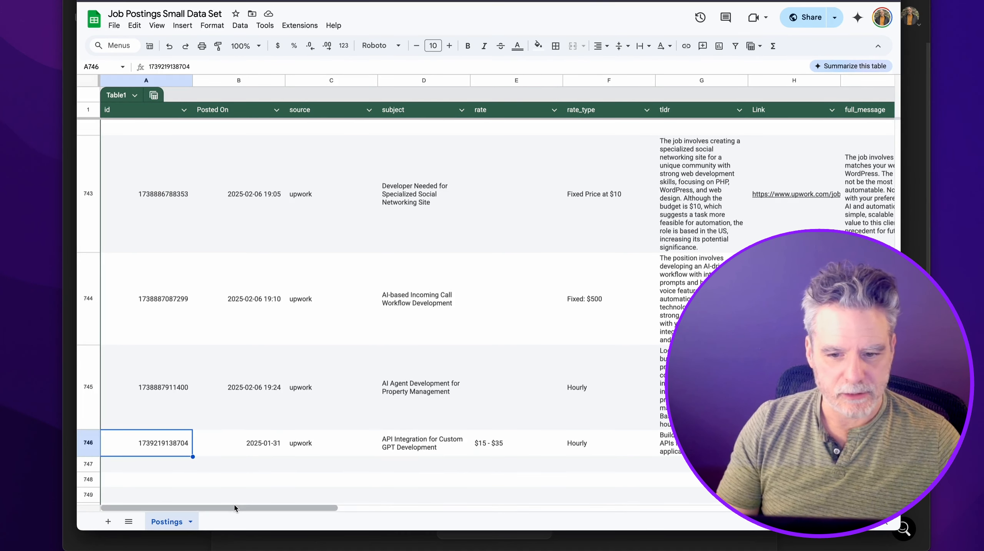
left_click(792, 443)
left_click(787, 472)
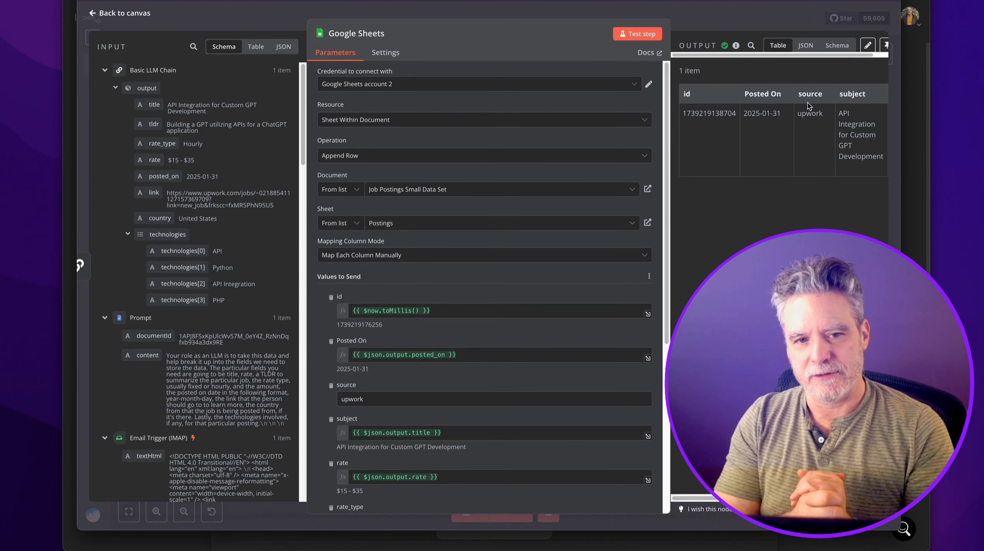
Add a manual 'When clicking Test workflow' trigger and place it below the email flow.
left_click(742, 21)
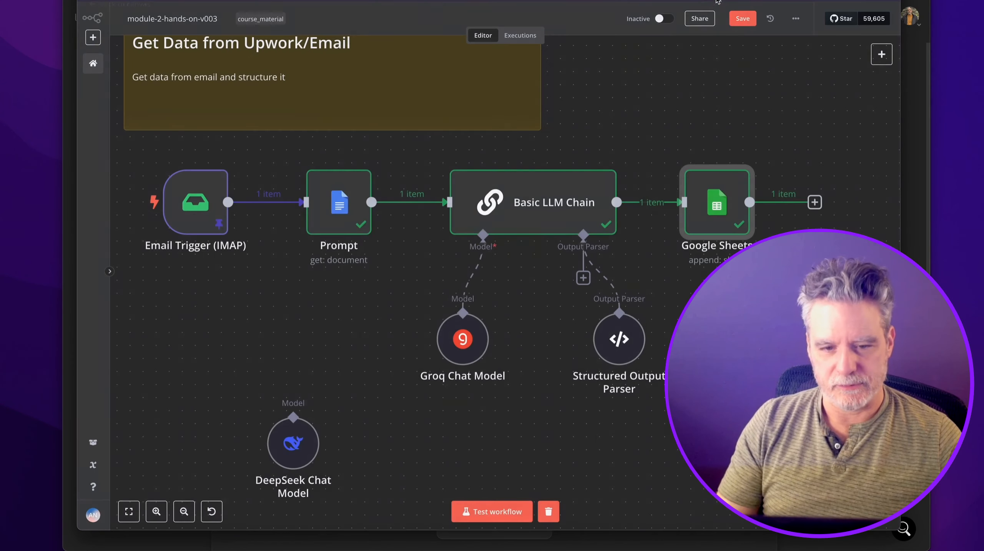
scroll(348, 276, "left", 3)
scroll(348, 276, "down", 1)
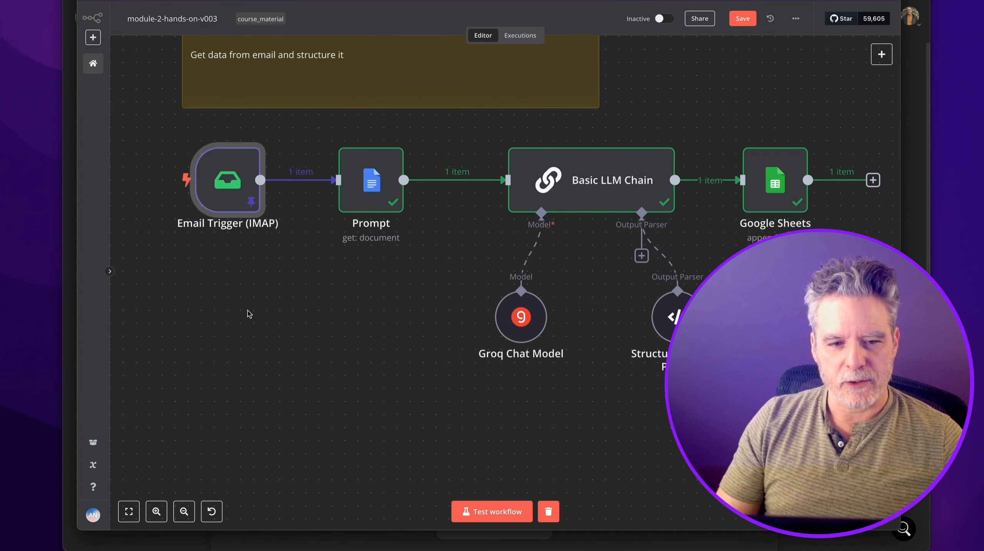
scroll(249, 314, "down", 4)
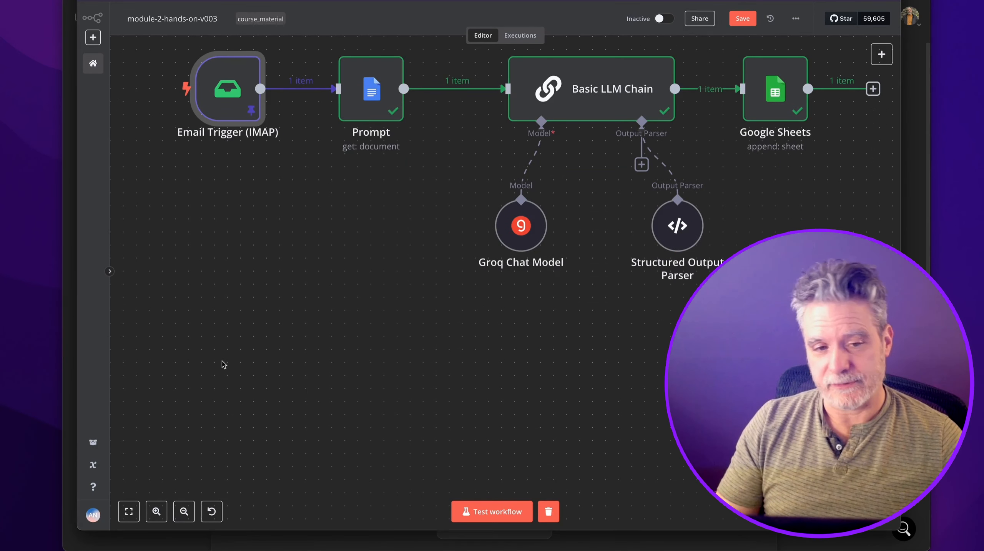
left_click(881, 54)
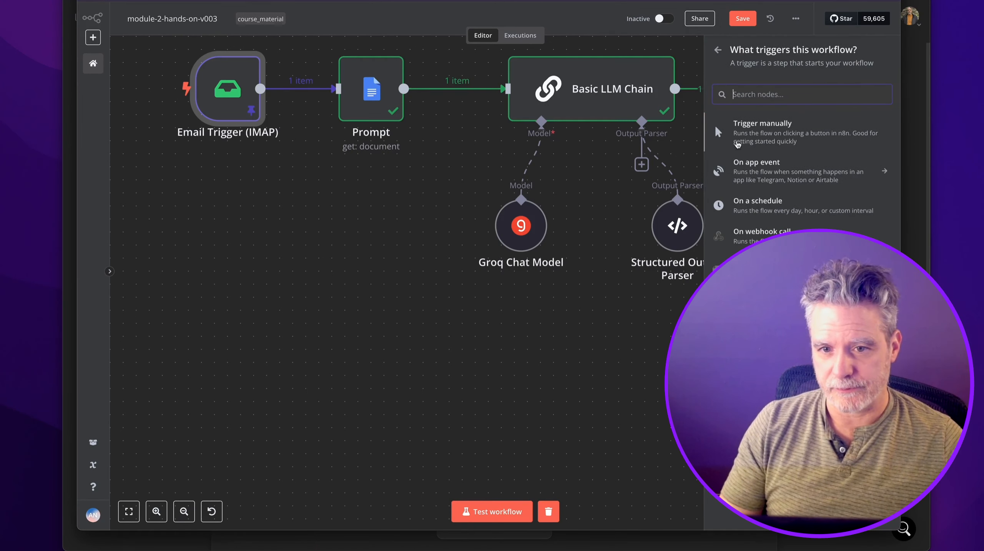
left_click(715, 126)
scroll(432, 326, "down", 5)
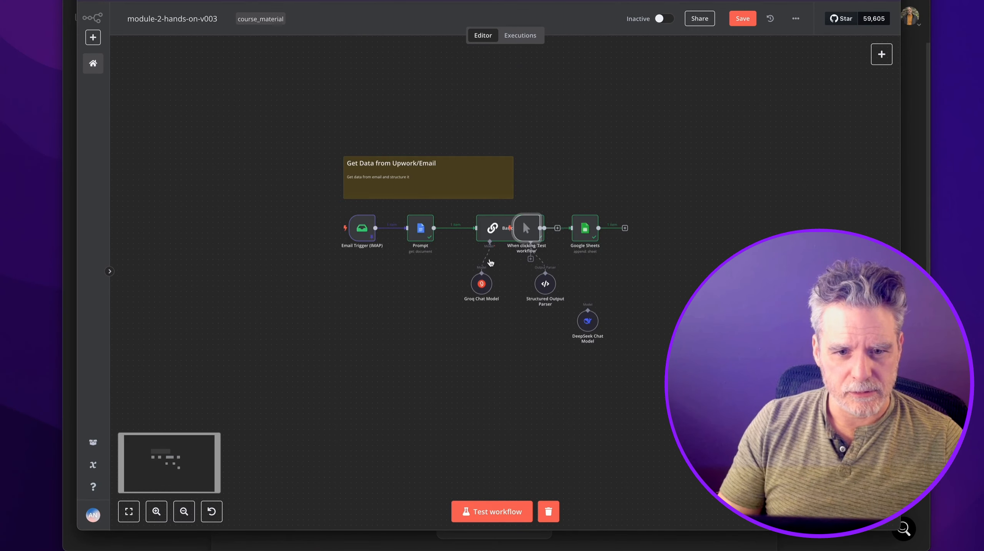
left_click_drag(526, 226, 357, 377)
Start a node after the manual trigger and search for 'rss'.
scroll(357, 376, "up", 7)
scroll(352, 363, "down", 5)
scroll(359, 353, "up", 1)
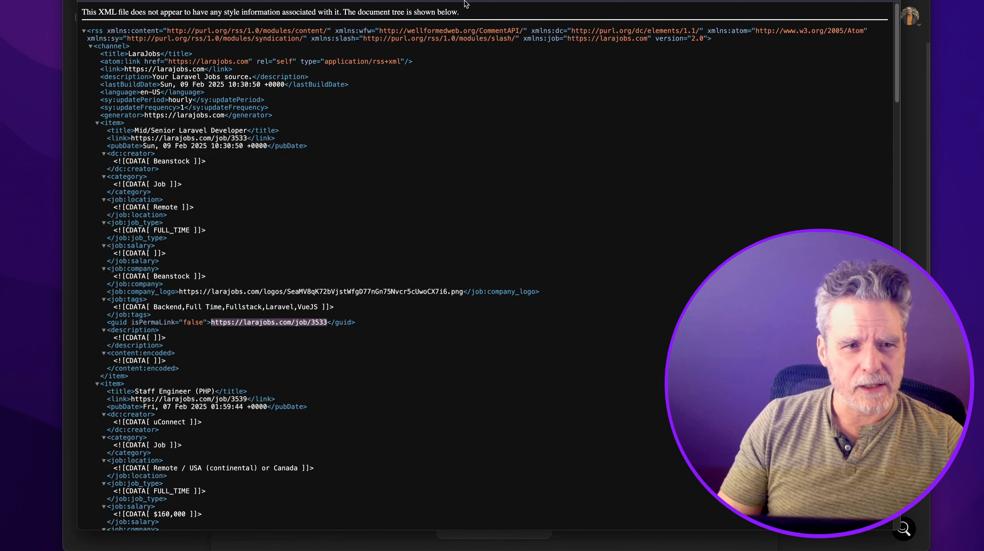
left_click(465, 0)
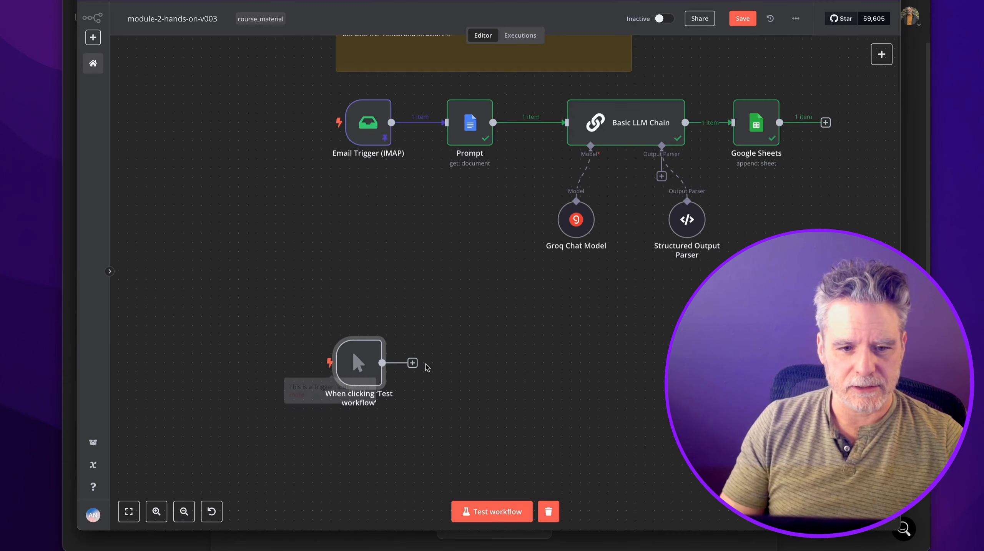
left_click(413, 363)
type("rss")
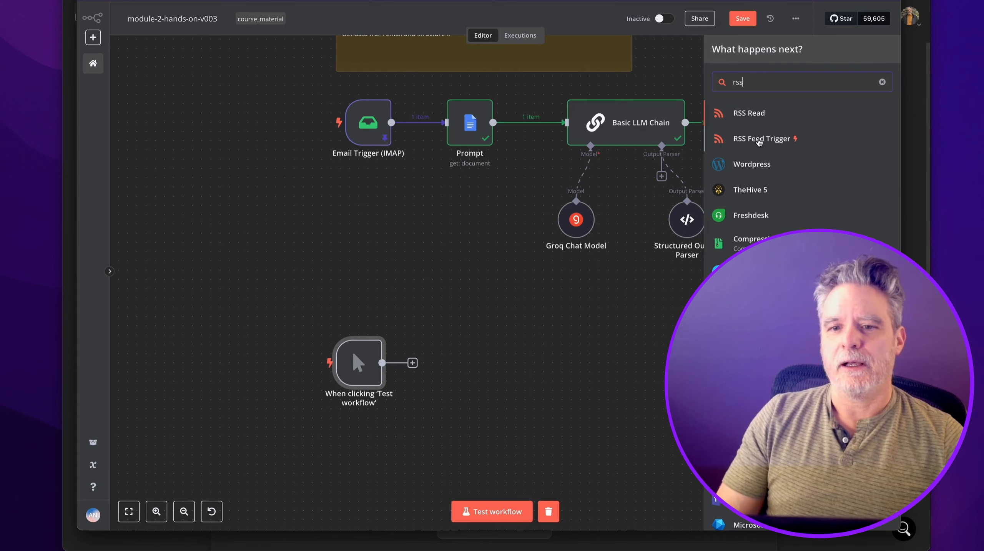
Add an RSS Feed Trigger polling every day, placed left of the manual trigger.
left_click(728, 140)
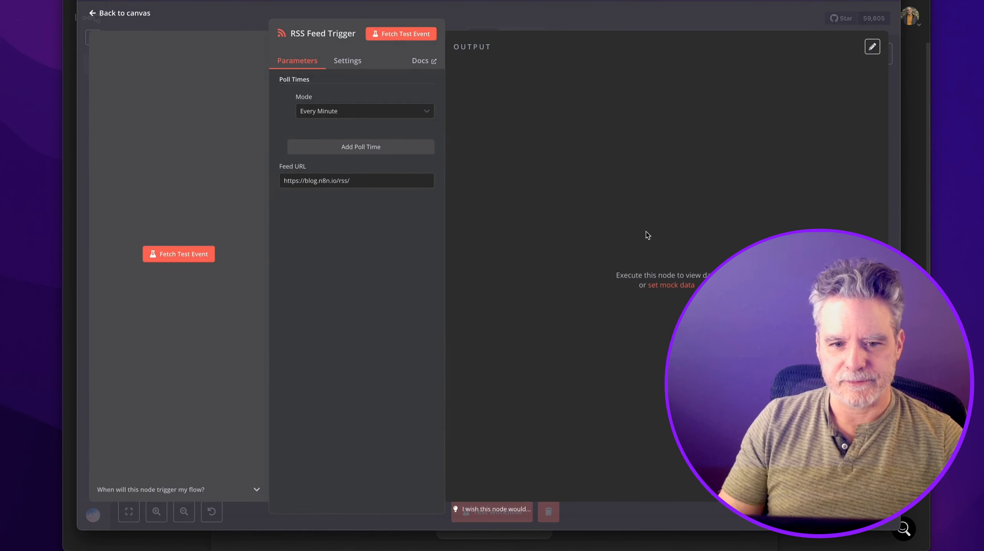
left_click(390, 110)
left_click(382, 171)
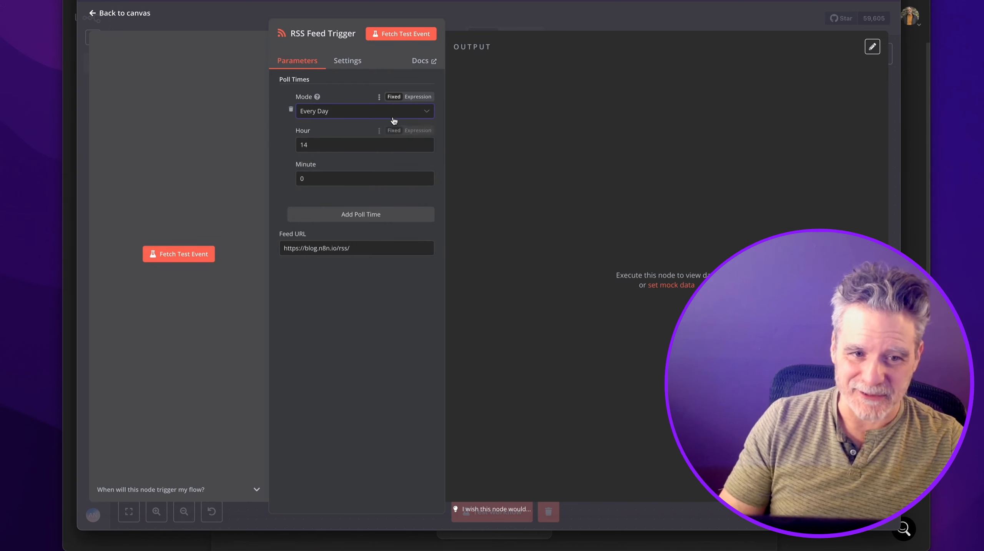
left_click(483, 18)
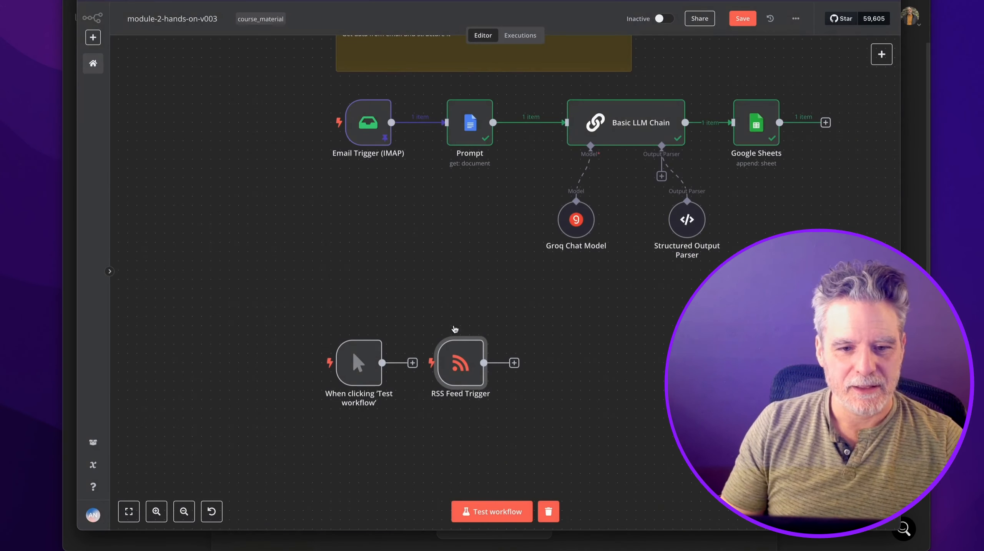
left_click_drag(460, 365, 358, 337)
left_click_drag(355, 382, 353, 419)
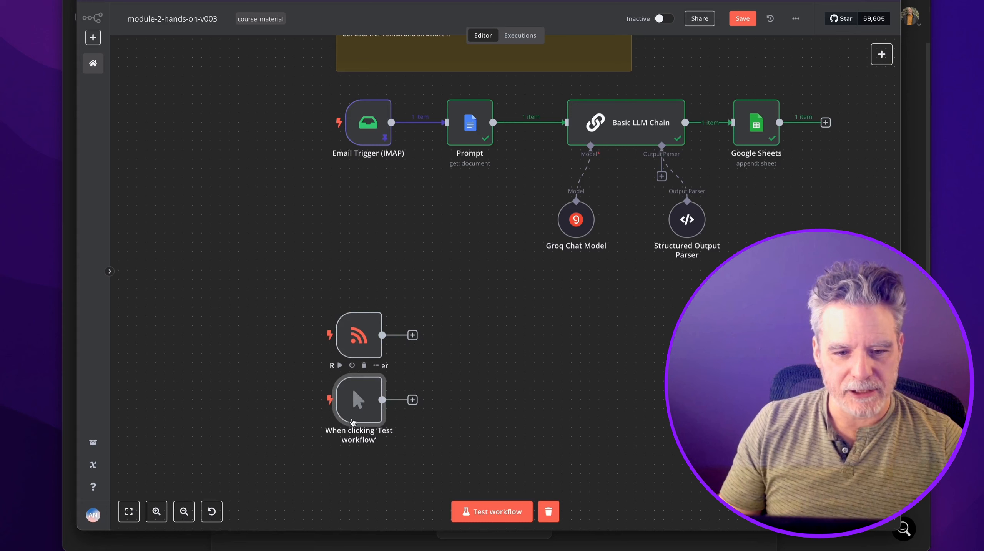
left_click(413, 400)
type("https://larajobs.com/feed")
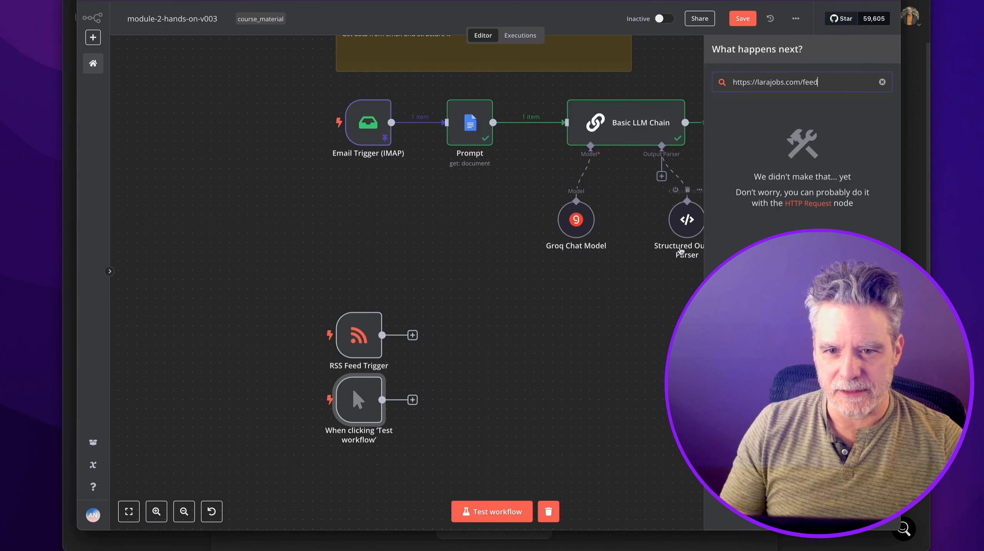
key("ctrl+a")
type("rss")
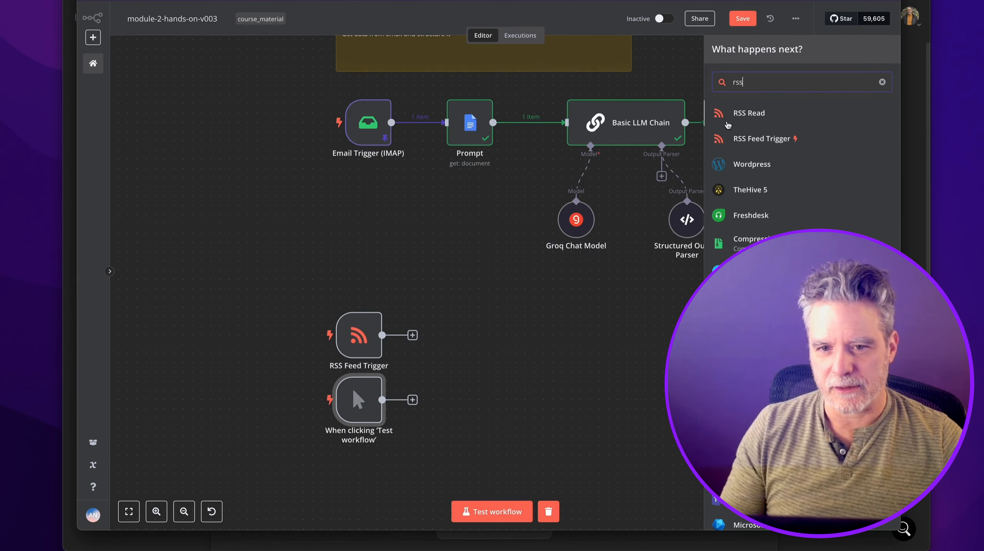
left_click(727, 124)
left_click(423, 89)
type("https://larajobs.com/feed")
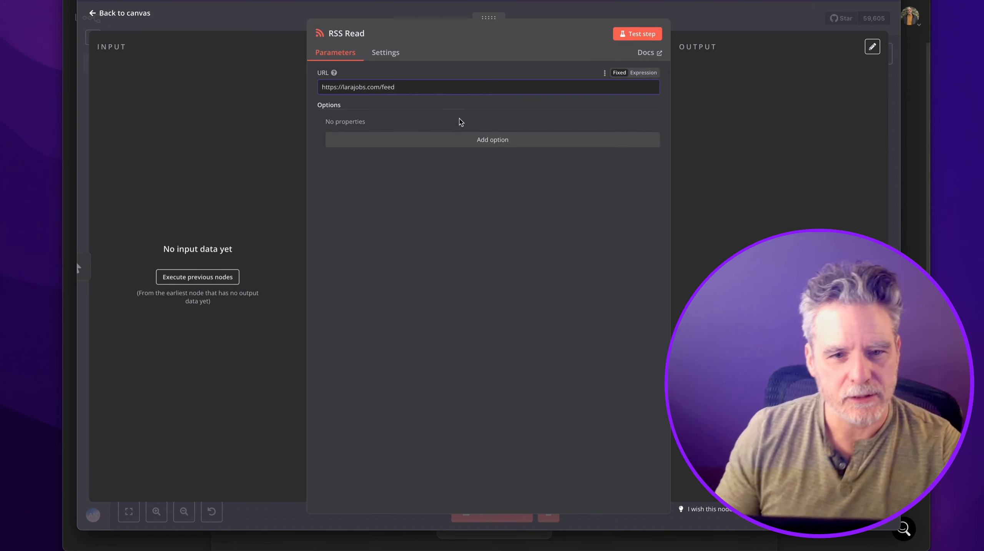
Test RSS Read to fetch the 10 job items and drop the Ignore SSL Issues option.
left_click(619, 35)
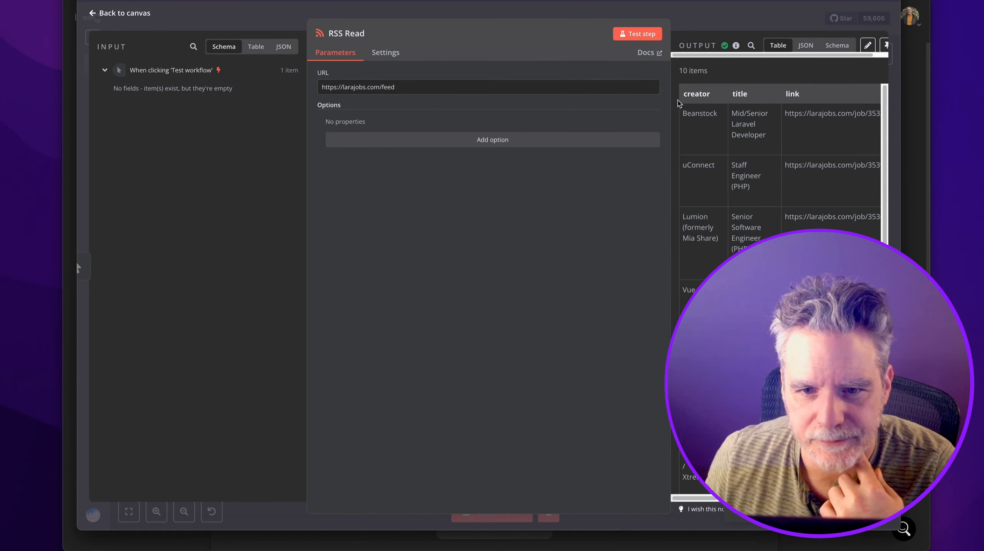
left_click_drag(673, 96, 529, 88)
left_click(417, 139)
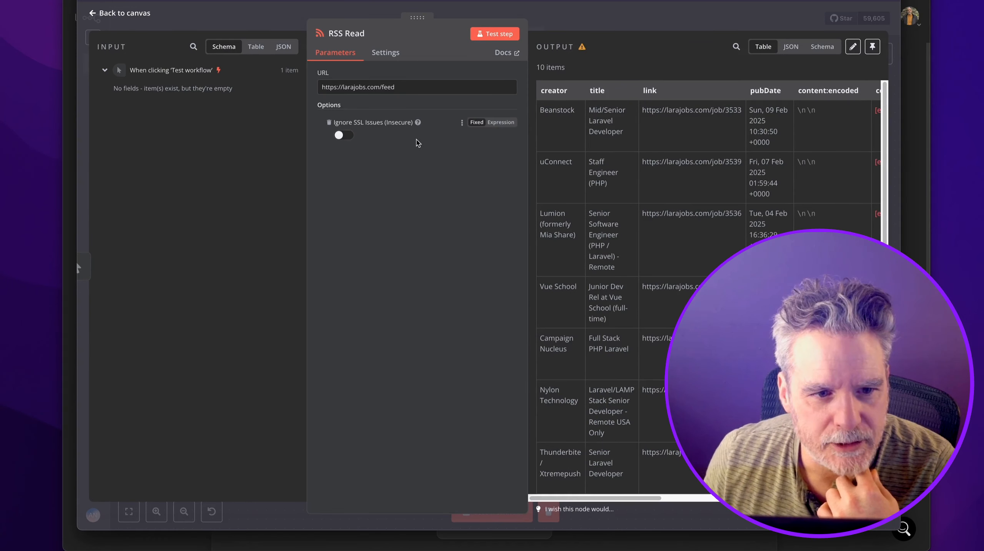
left_click(328, 122)
left_click(614, 14)
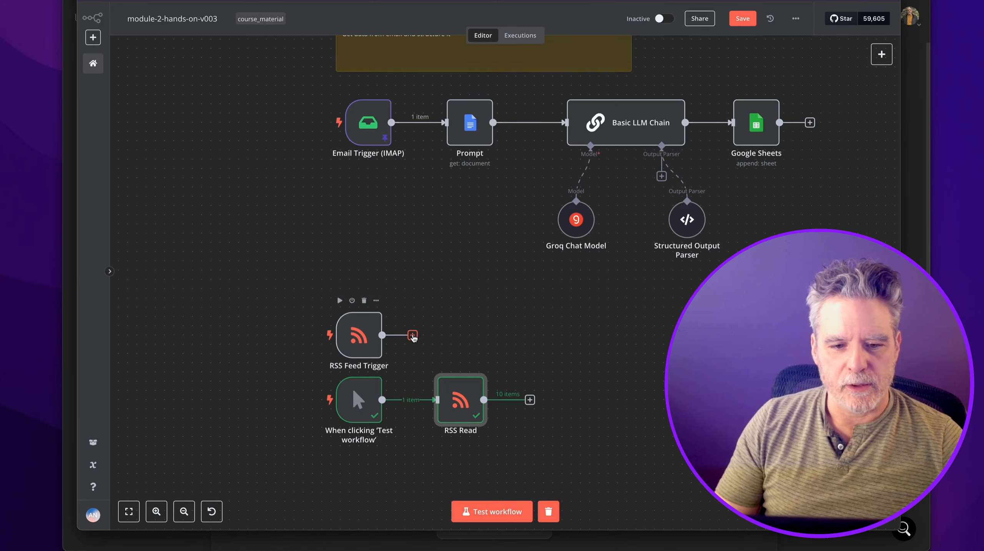
Reposition the trigger and RSS Read, then attach a Loop Over Items node after RSS Read.
left_click_drag(371, 409, 371, 428)
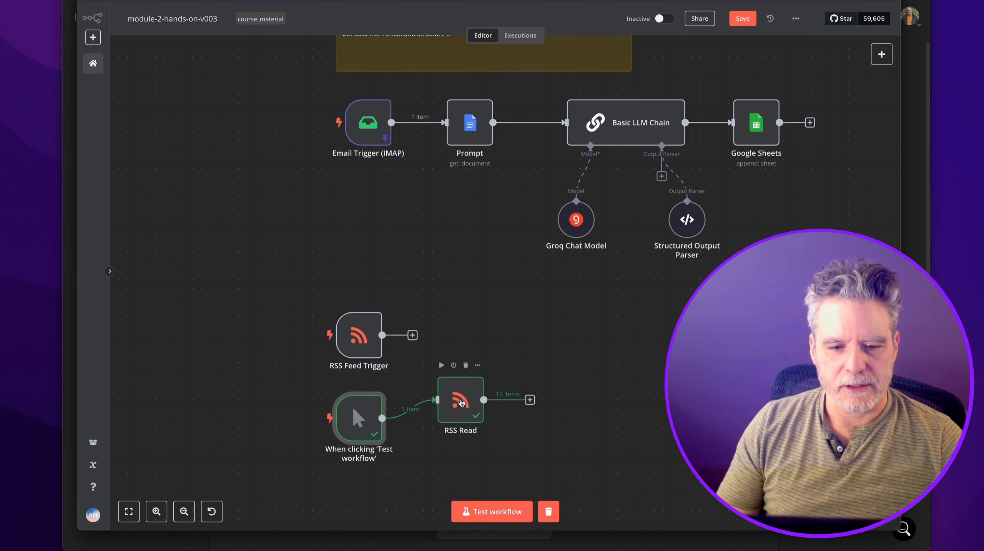
left_click_drag(452, 404, 444, 413)
left_click(521, 409)
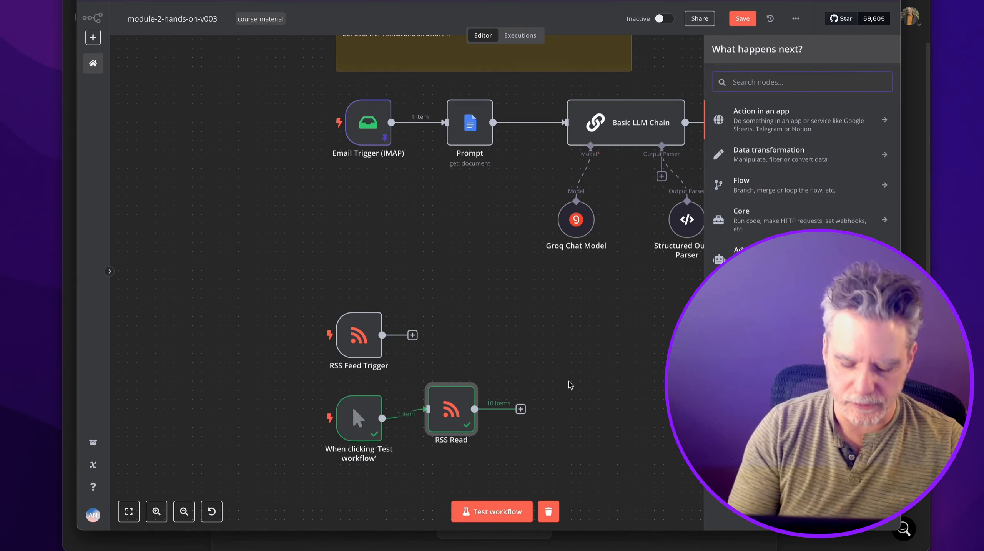
type("loop")
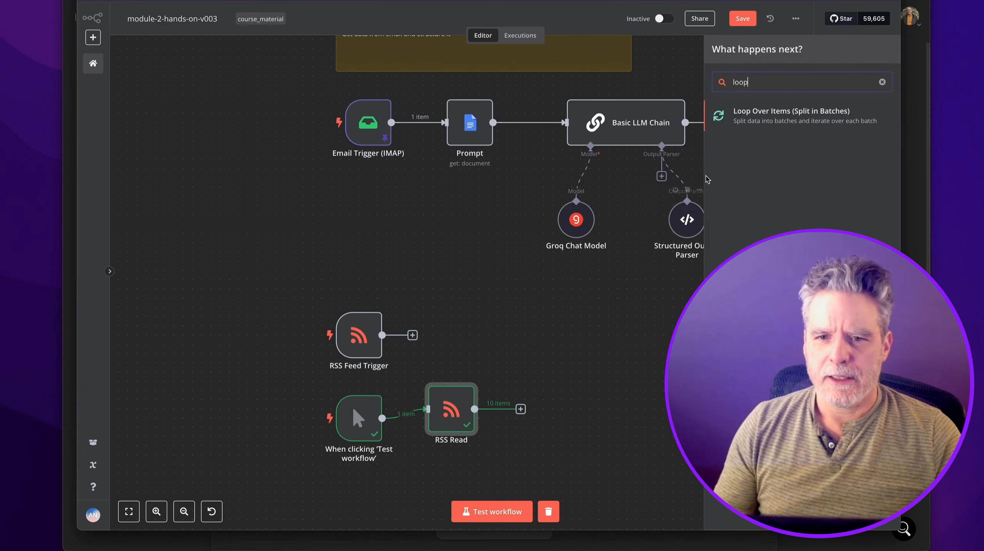
left_click(771, 115)
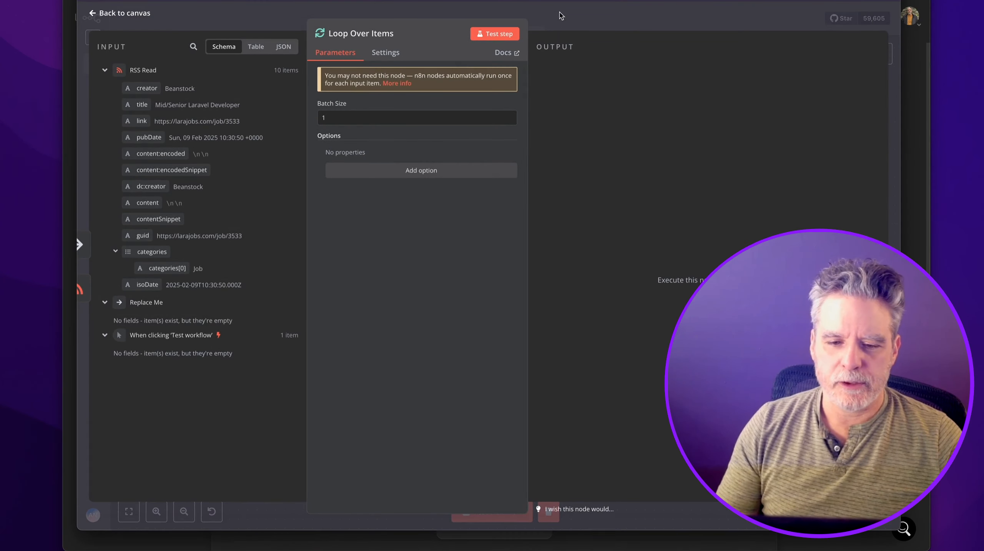
left_click(561, 16)
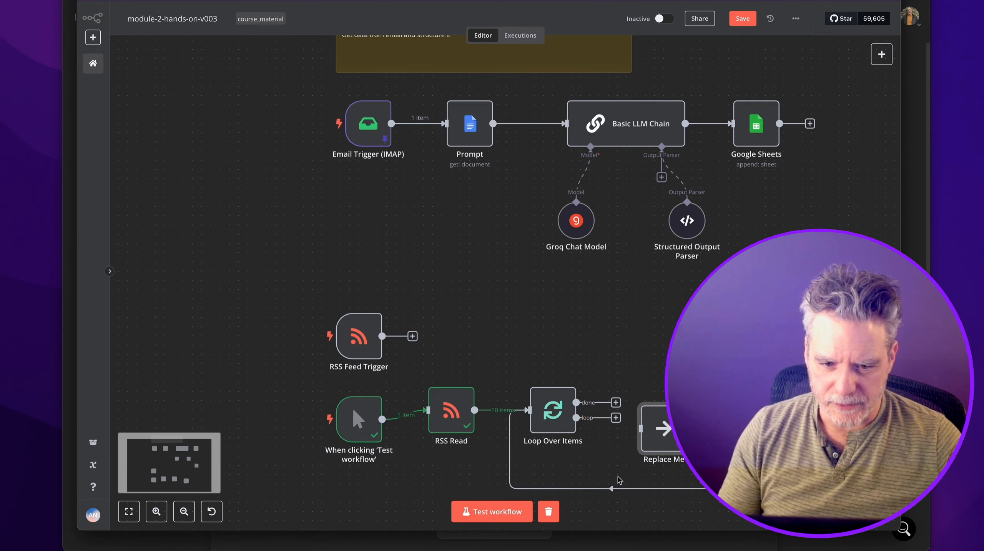
scroll(600, 450, "down", 2)
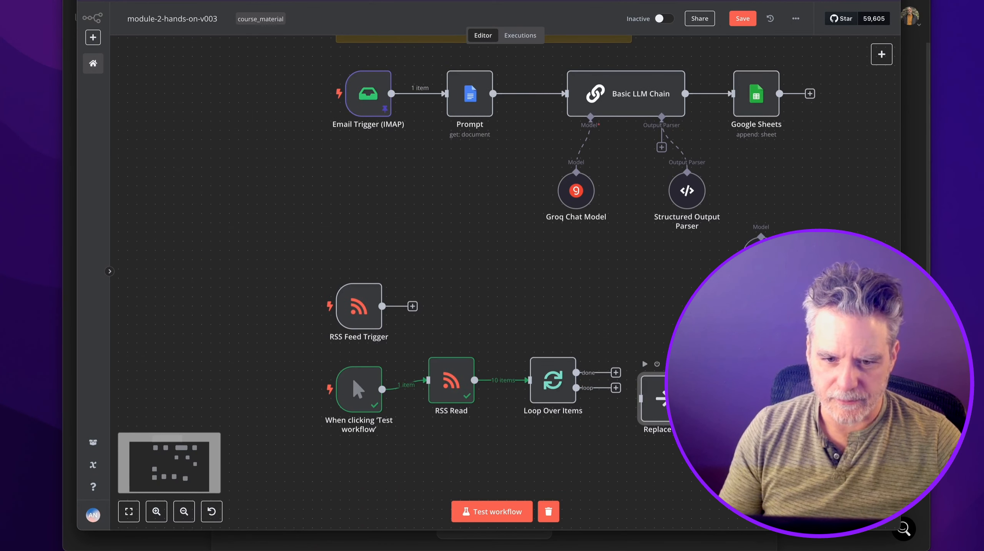
scroll(634, 389, "up", 2)
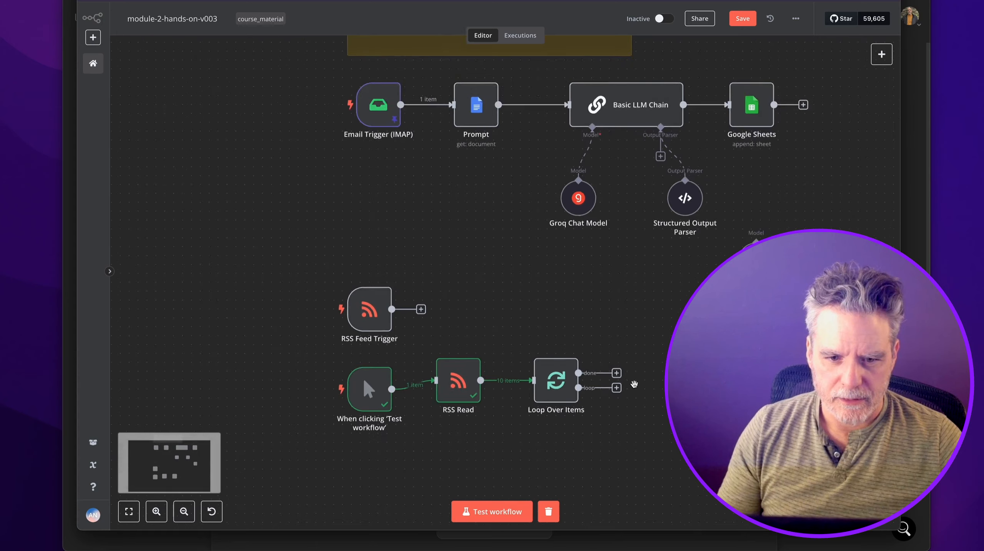
scroll(635, 390, "down", 4)
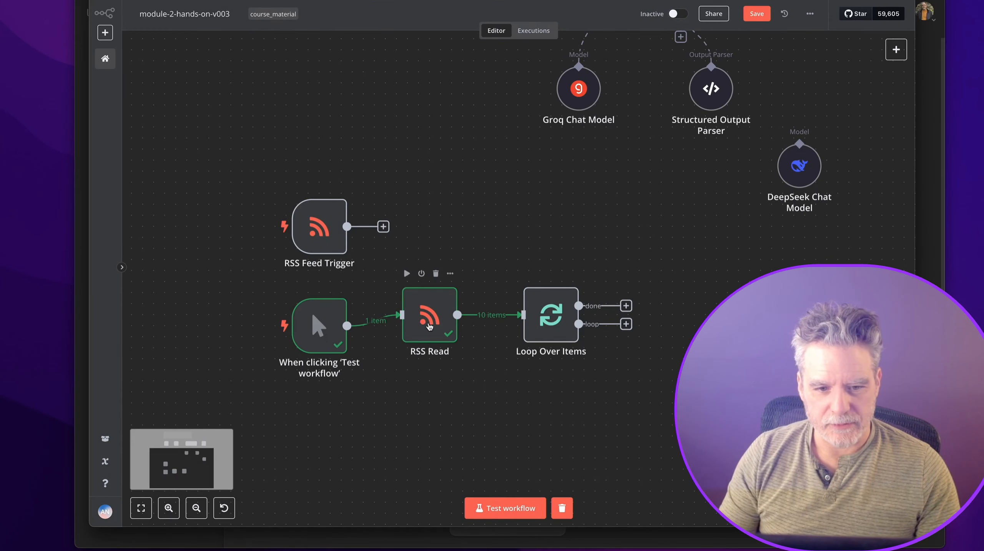
Pin RSS Read's fetched data and nudge the Google Sheets node down.
right_click(433, 309)
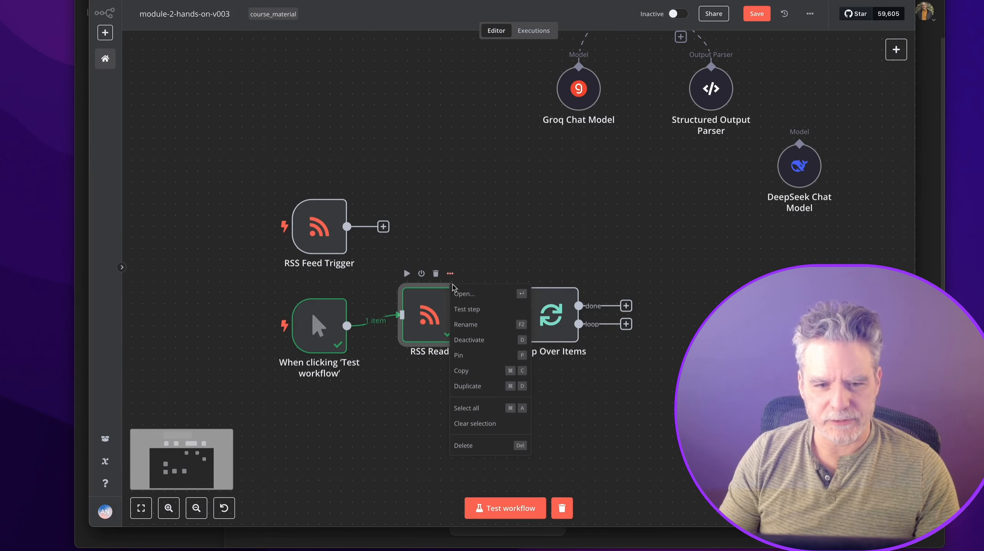
left_click(476, 353)
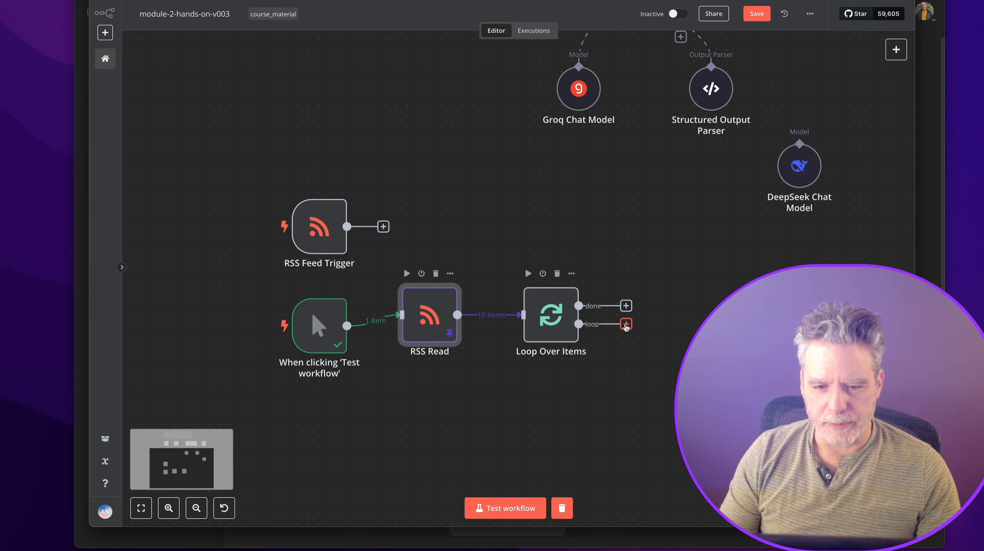
scroll(618, 314, "down", 4)
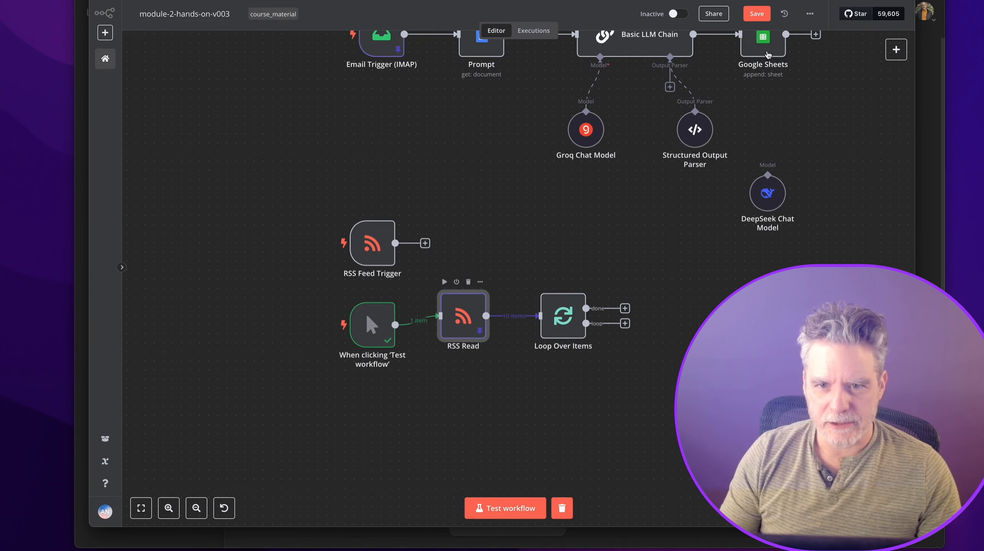
left_click_drag(768, 52, 768, 78)
scroll(770, 80, "up", 2)
Duplicate Google Sheets as Google Sheets1, wire the loop output into it, and test the loop.
left_click(780, 71)
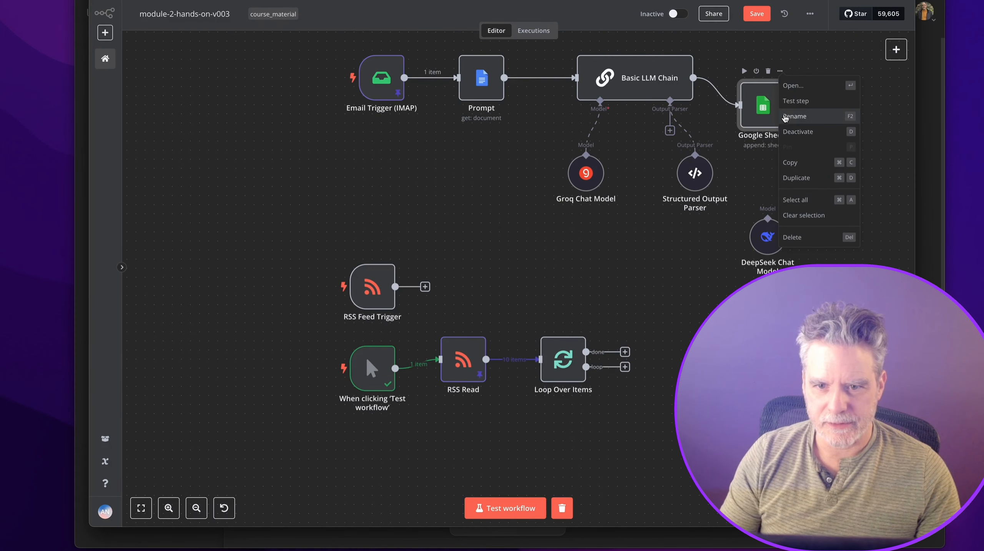
left_click(795, 178)
left_click_drag(559, 128, 724, 357)
left_click_drag(625, 367, 712, 369)
left_click_drag(731, 368, 731, 350)
double_click(729, 348)
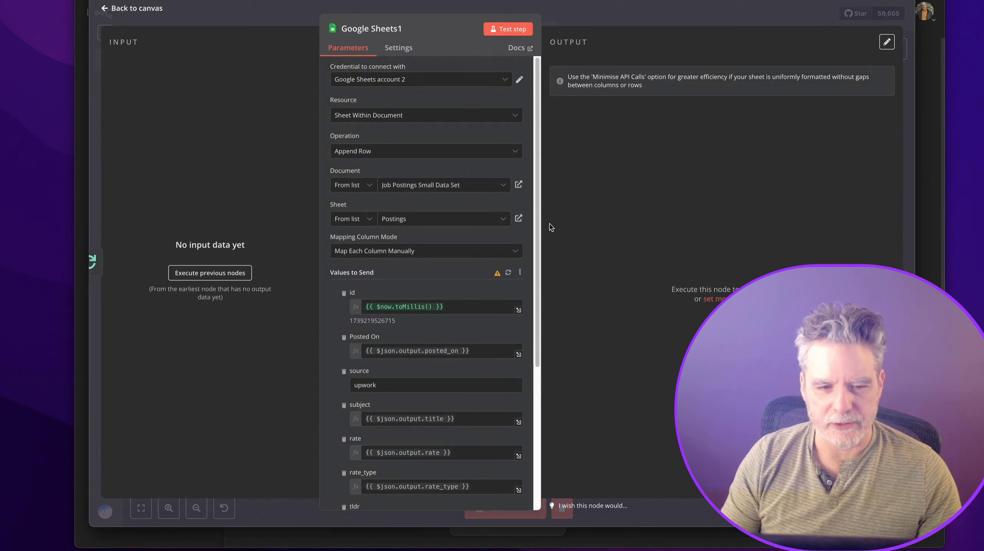
left_click(609, 18)
left_click(544, 327)
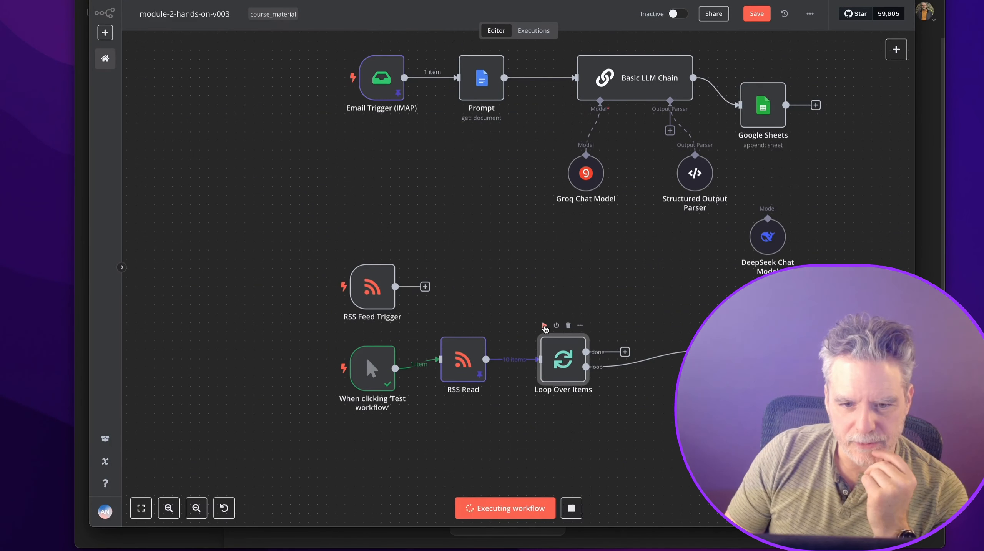
In Google Sheets1, map pubDate into Posted On and change source to larajobs.
mouse_move(669, 359)
double_click(718, 359)
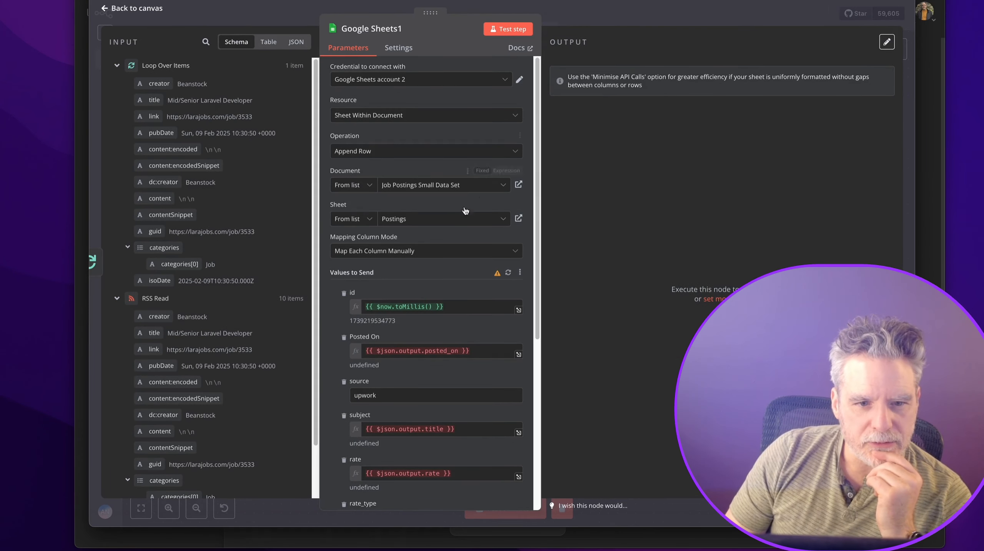
scroll(446, 218, "down", 1)
scroll(445, 218, "down", 5)
scroll(441, 207, "up", 1)
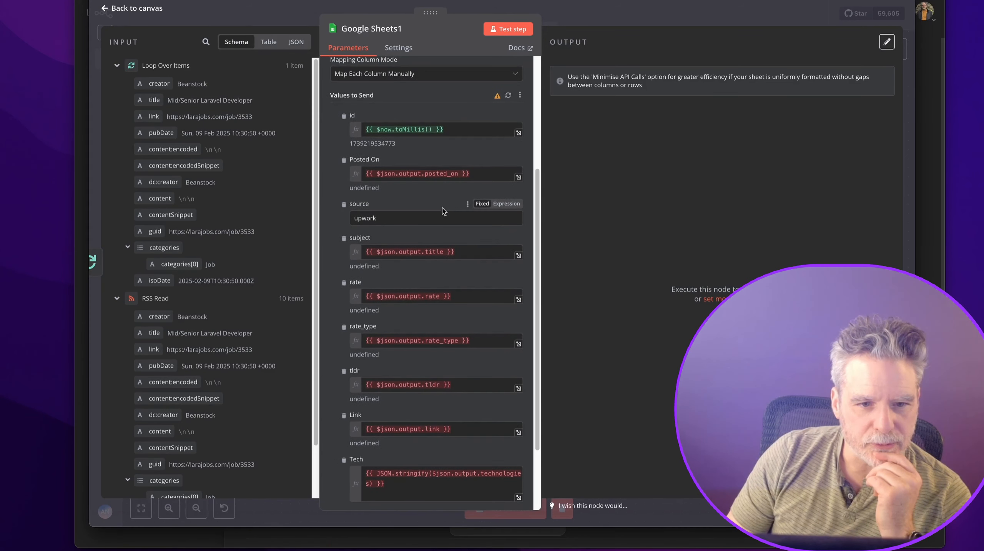
left_click(479, 174)
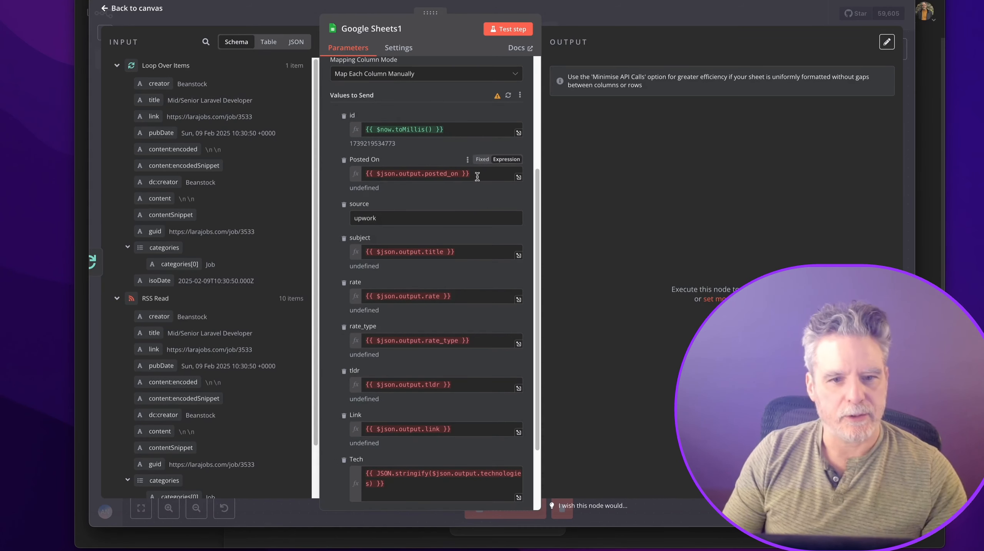
key("ctrl+a")
key("BackSpace")
left_click_drag(164, 132, 394, 178)
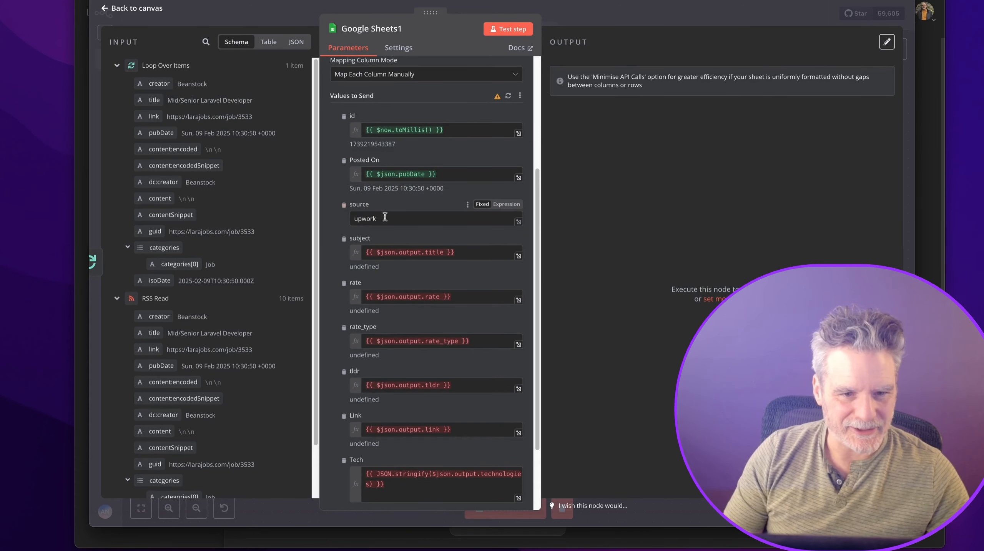
left_click_drag(384, 217, 340, 214)
type("larajobs")
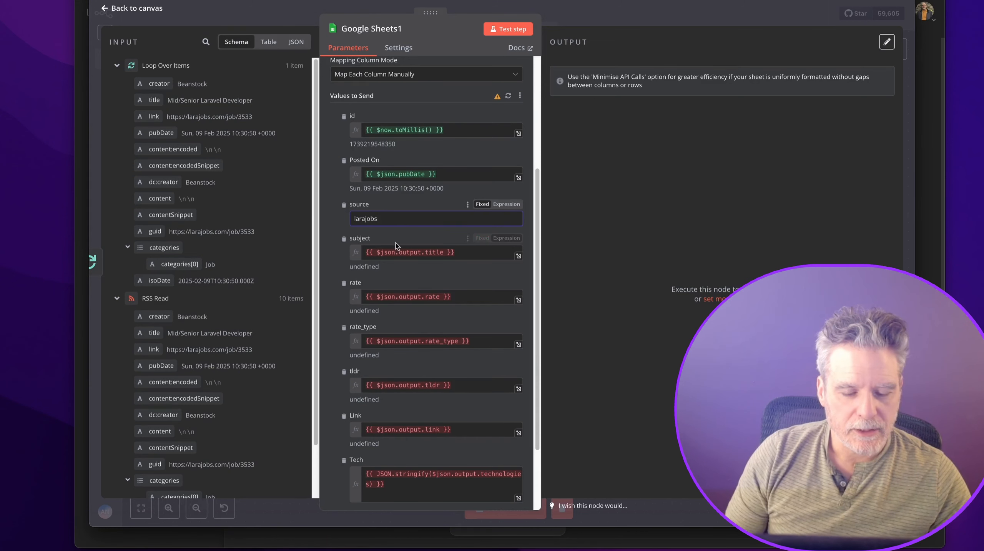
Map the feed title into subject, remove the rate and rate_type columns, and empty tldr.
left_click_drag(489, 253, 342, 238)
key("BackSpace")
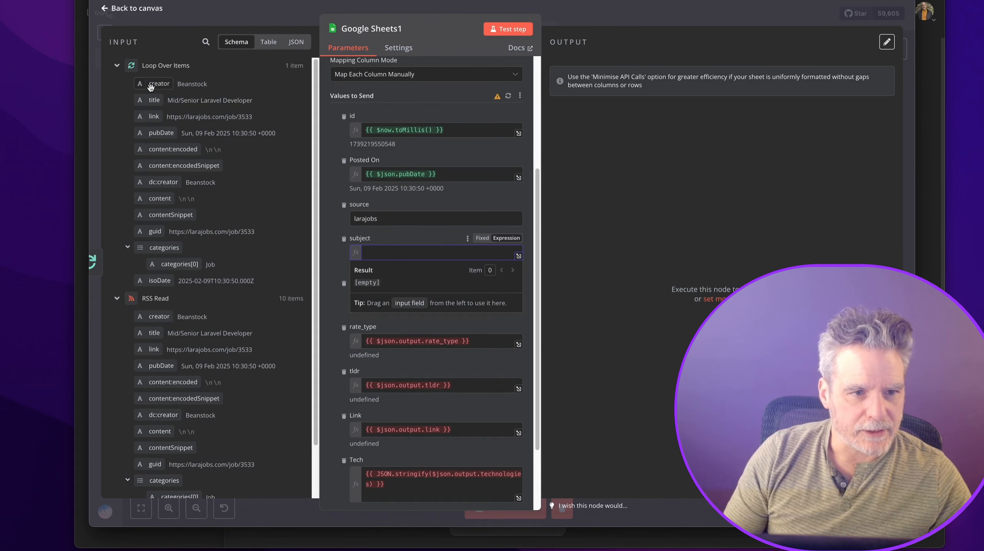
left_click_drag(154, 100, 373, 255)
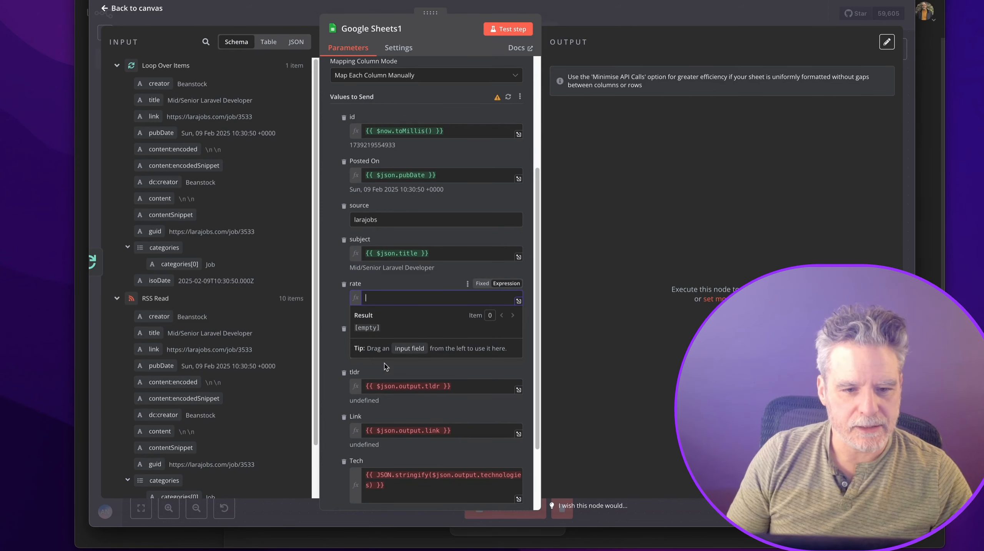
left_click(337, 308)
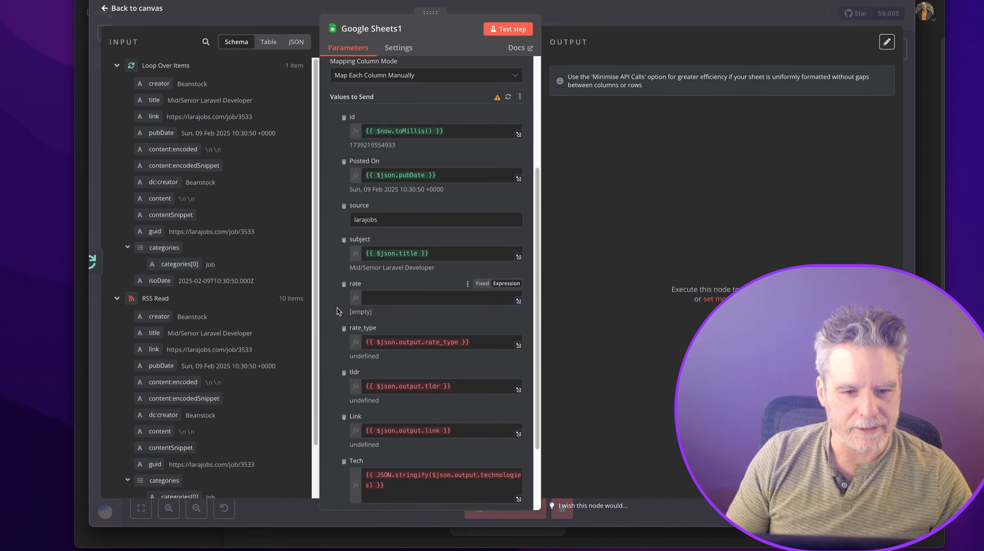
left_click(344, 285)
left_click(344, 284)
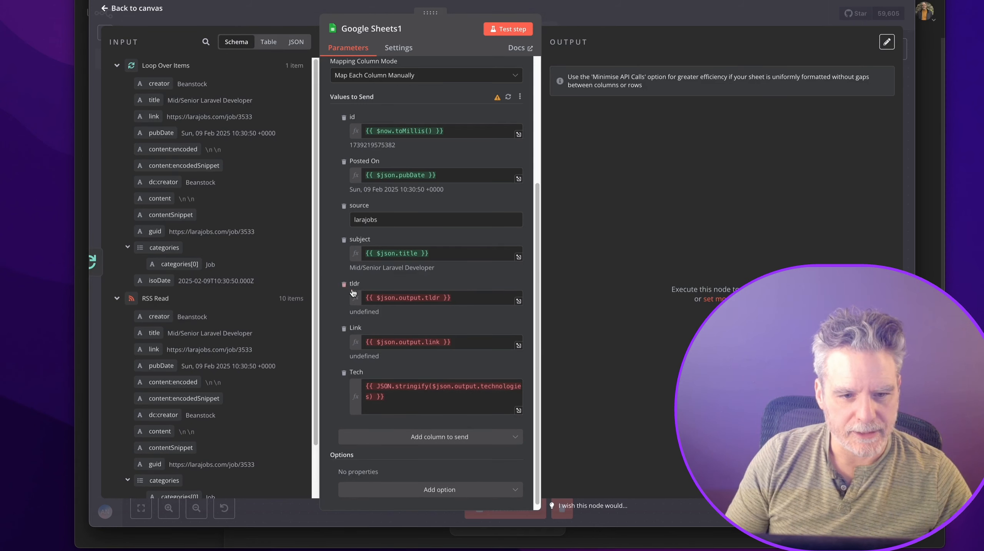
left_click(479, 298)
key("ctrl+a")
key("BackSpace")
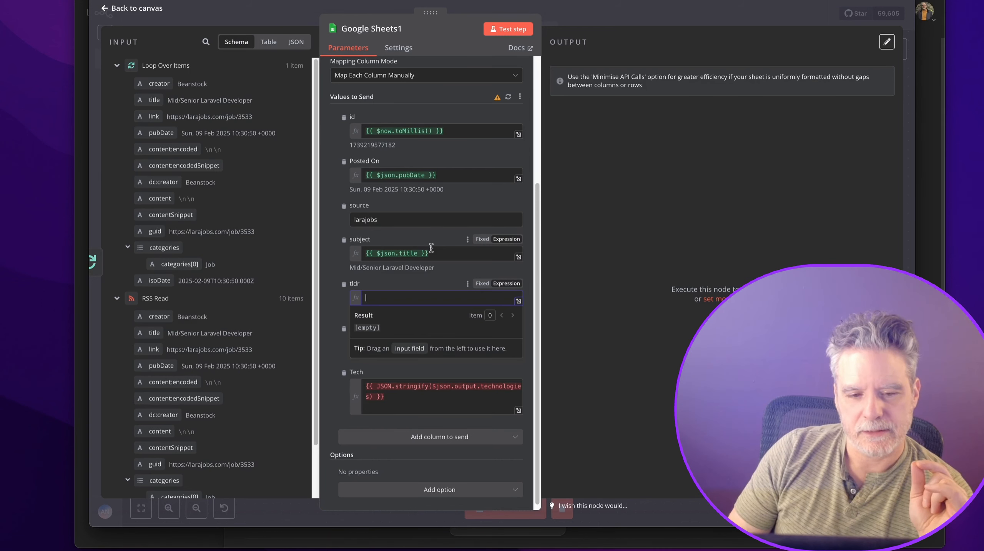
left_click(406, 278)
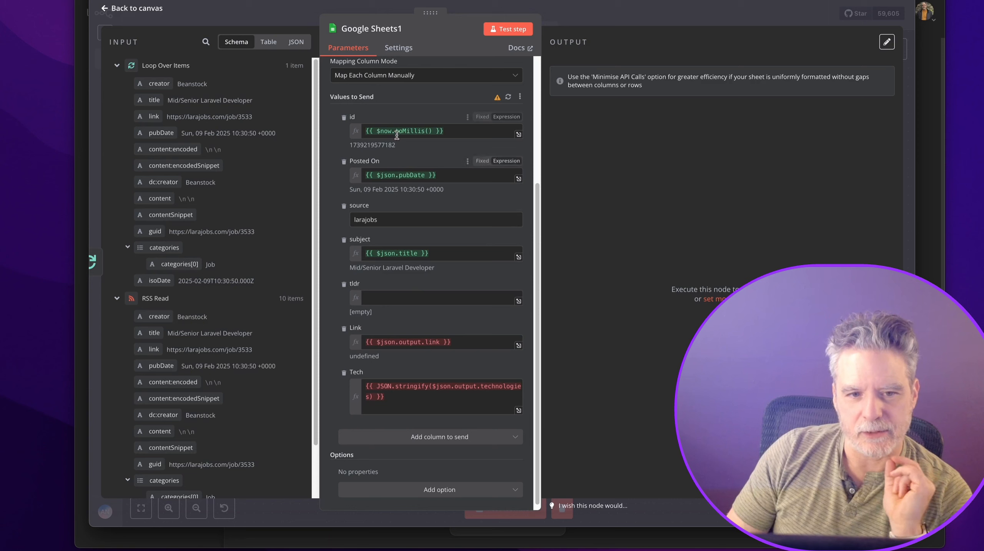
mouse_move(390, 255)
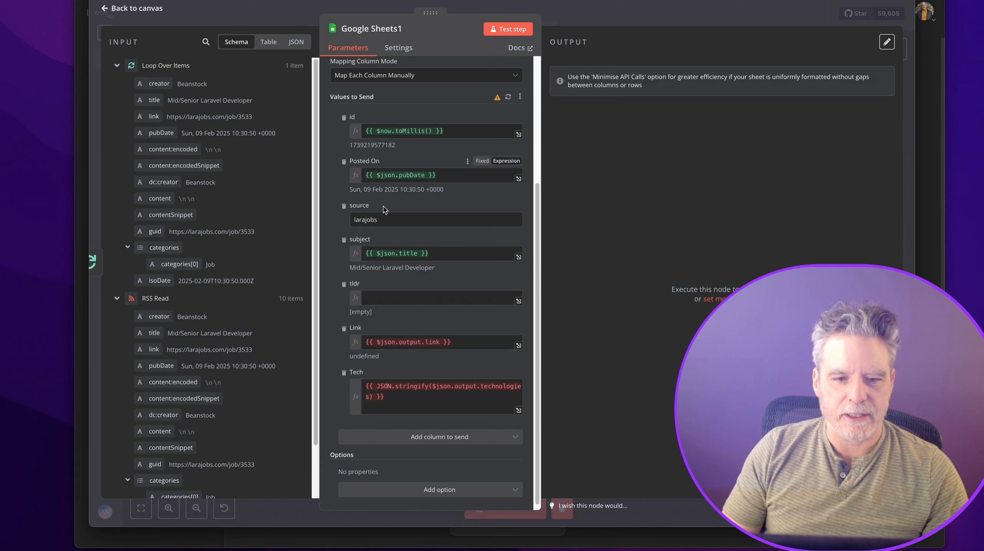
Change Posted On to {{ $('Loop Over Items').first().json.pubDate }} and remove the subject mapping.
double_click(389, 175)
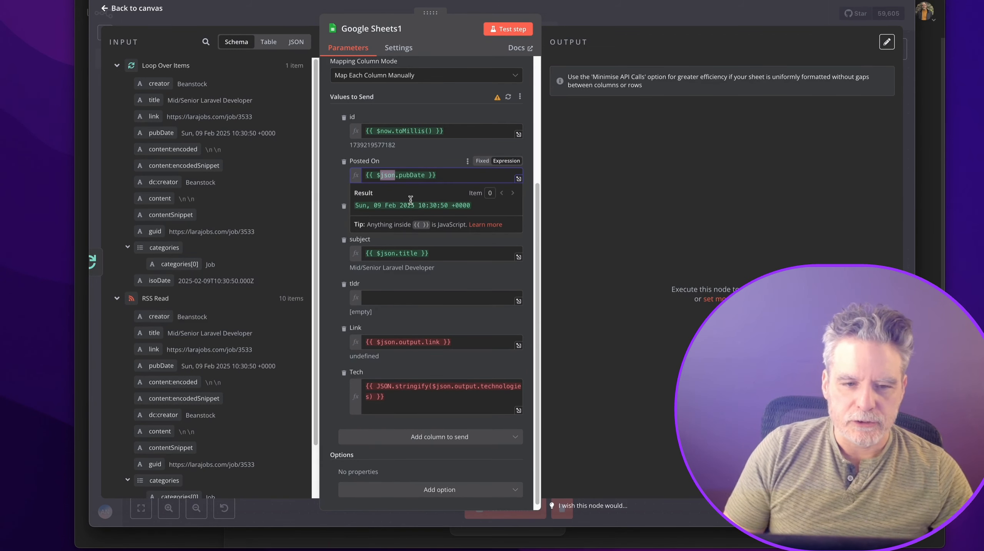
key("BackSpace")
key("BackSpace")
type("$()")
type("'")
key("Return")
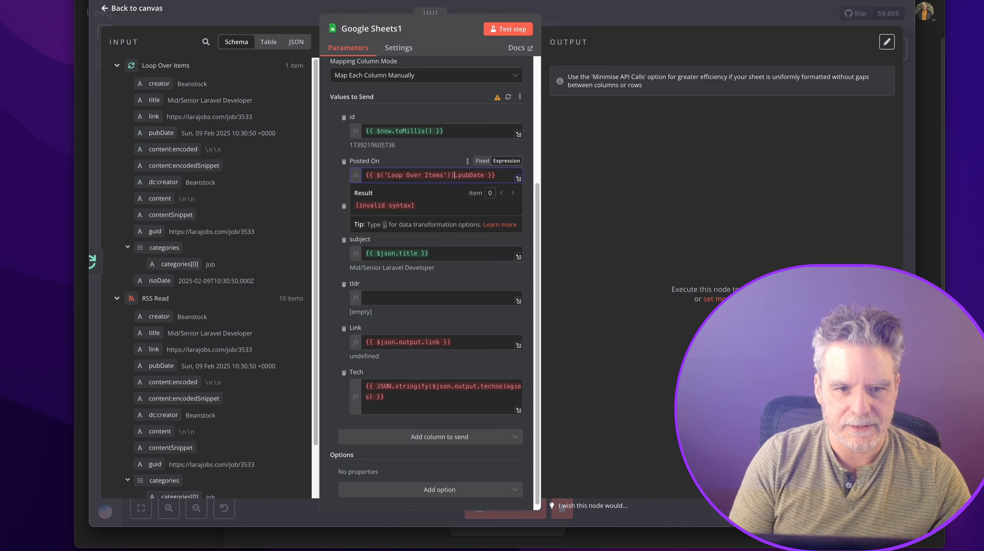
key("BackSpace")
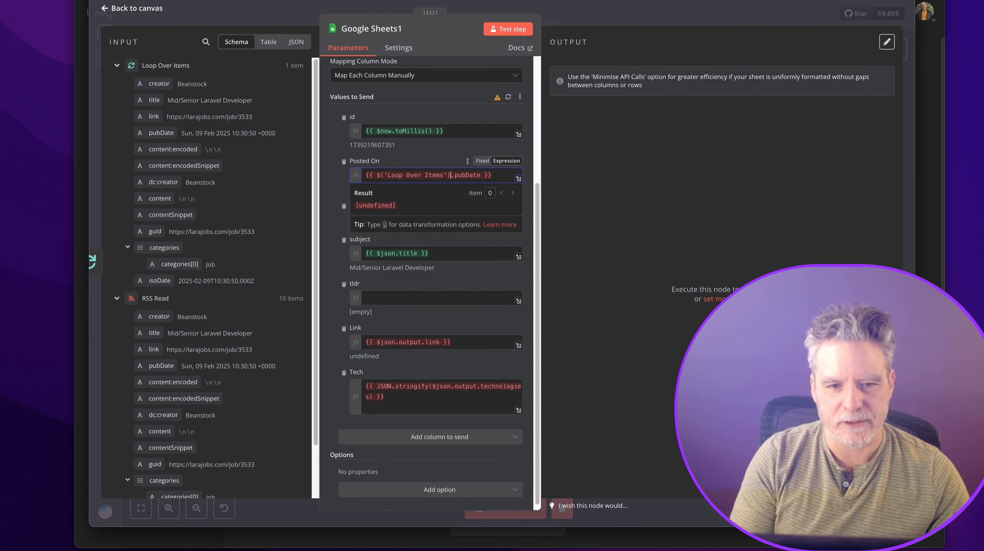
type(".first().")
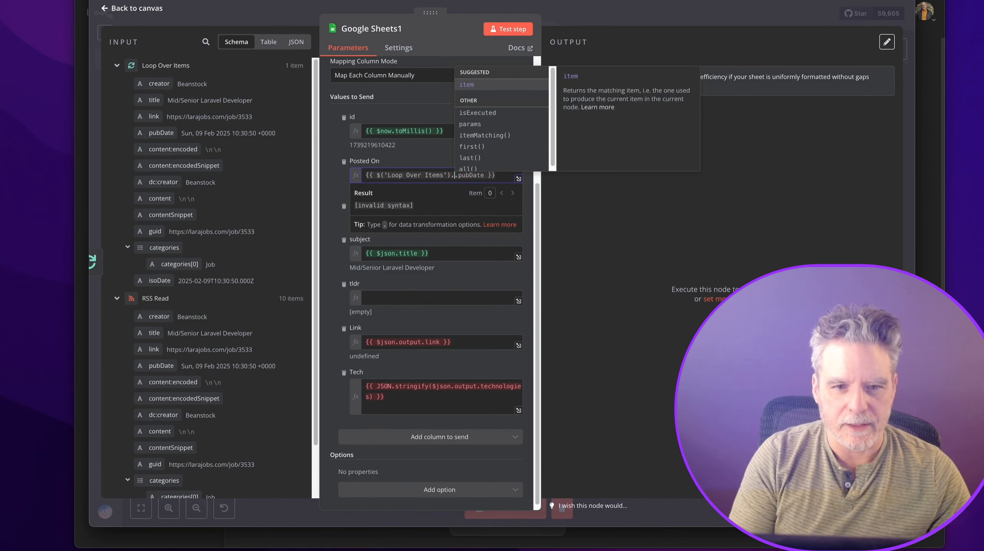
key("Return")
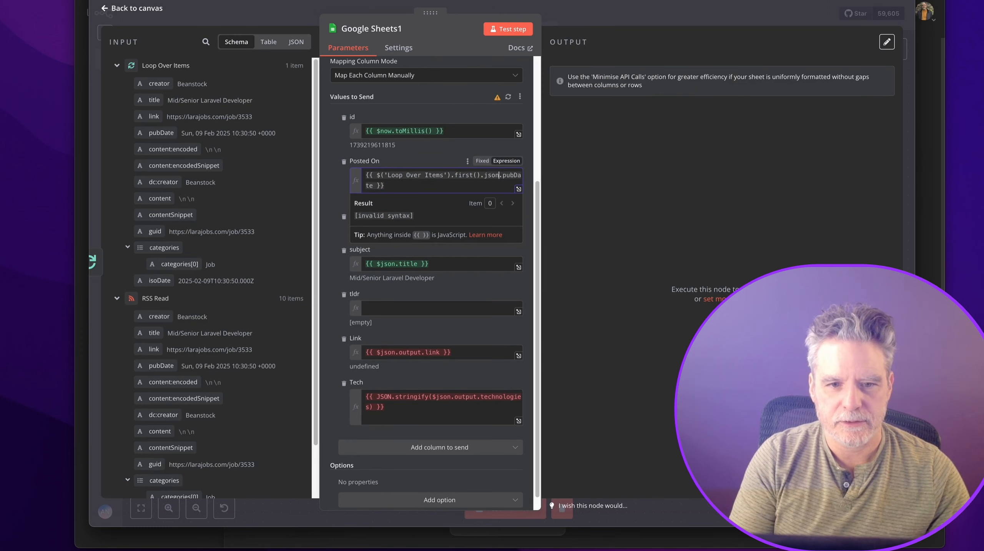
key("Right")
key("super+shift+Left")
key("ctrl+c")
left_click(344, 251)
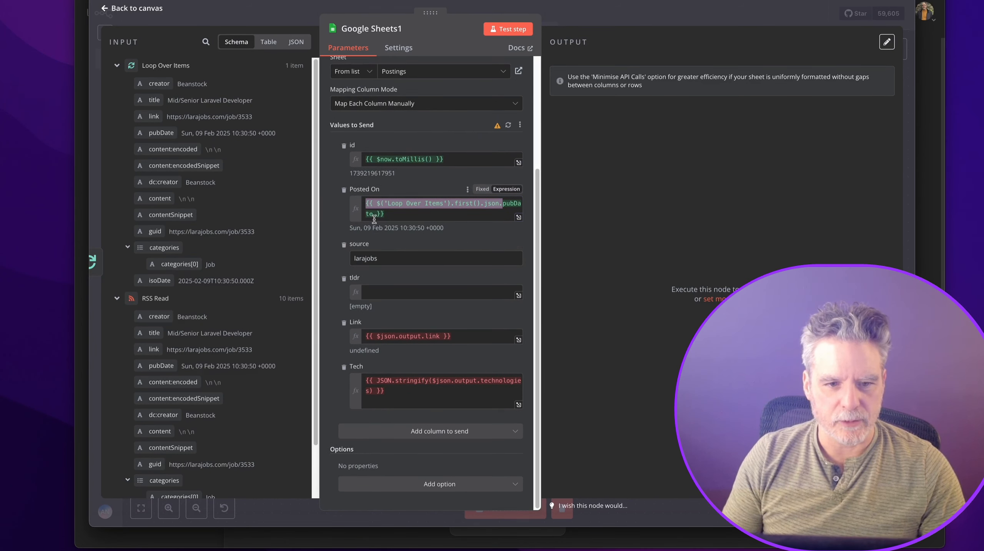
left_click(384, 262)
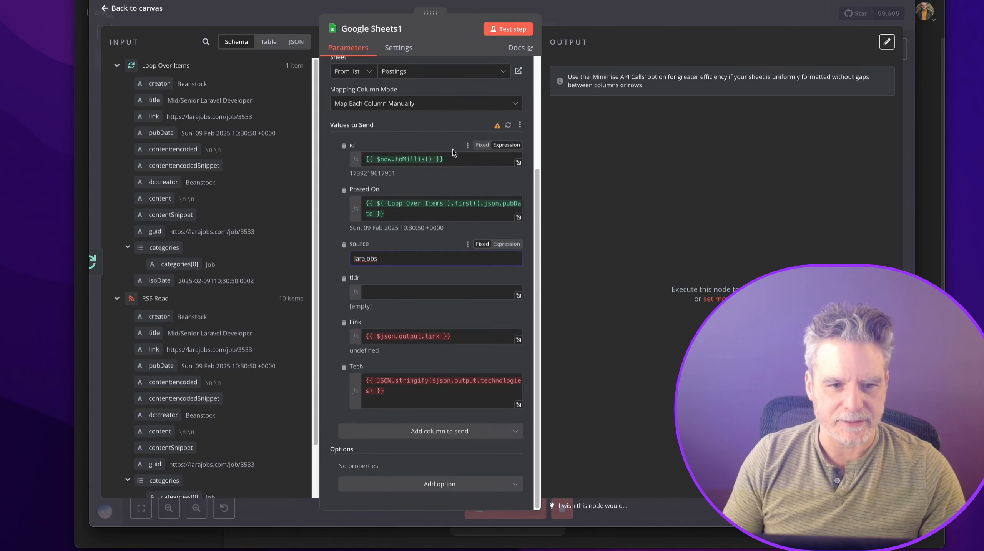
Re-add the subject column as {{ $('Loop Over Items').first().json.title }}.
left_click(424, 431)
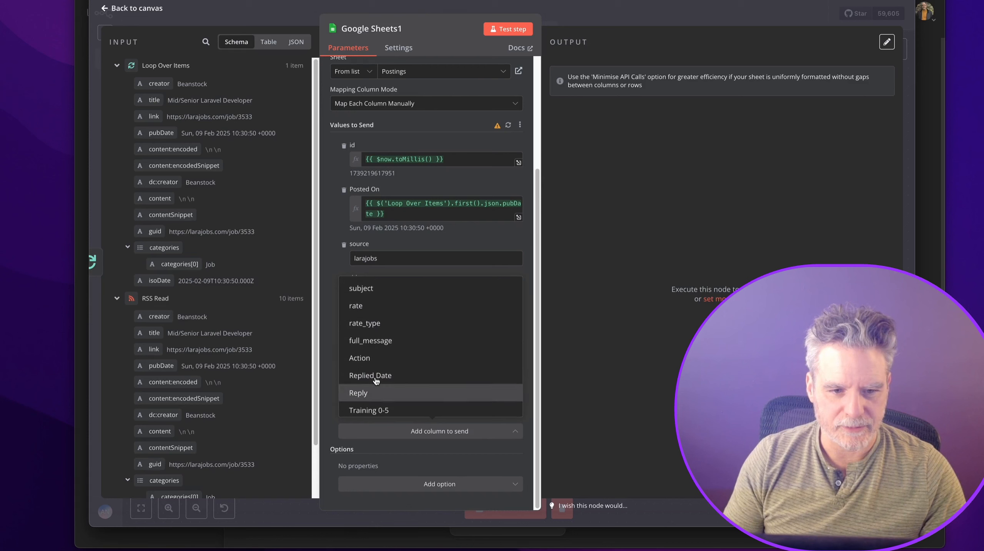
scroll(390, 375, "down", 1)
scroll(390, 375, "up", 1)
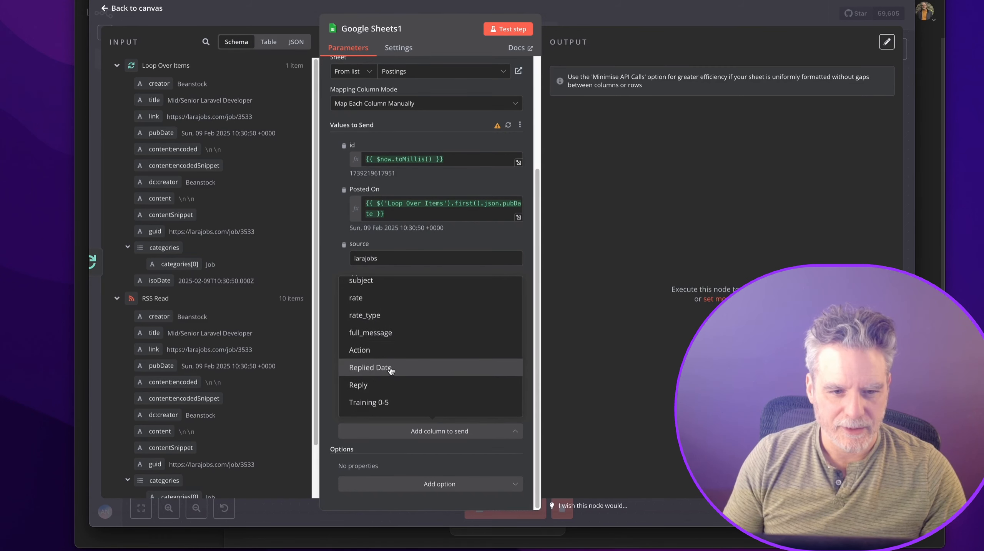
left_click(411, 300)
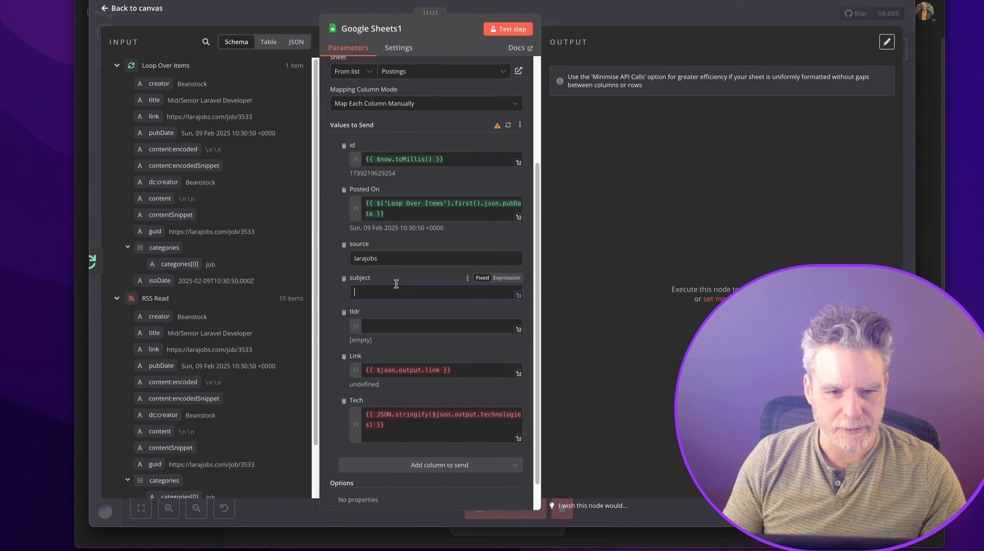
left_click(398, 292)
key("ctrl+v")
key("ctrl+a")
key("ctrl+c")
key("BackSpace")
left_click(510, 278)
key("ctrl+v")
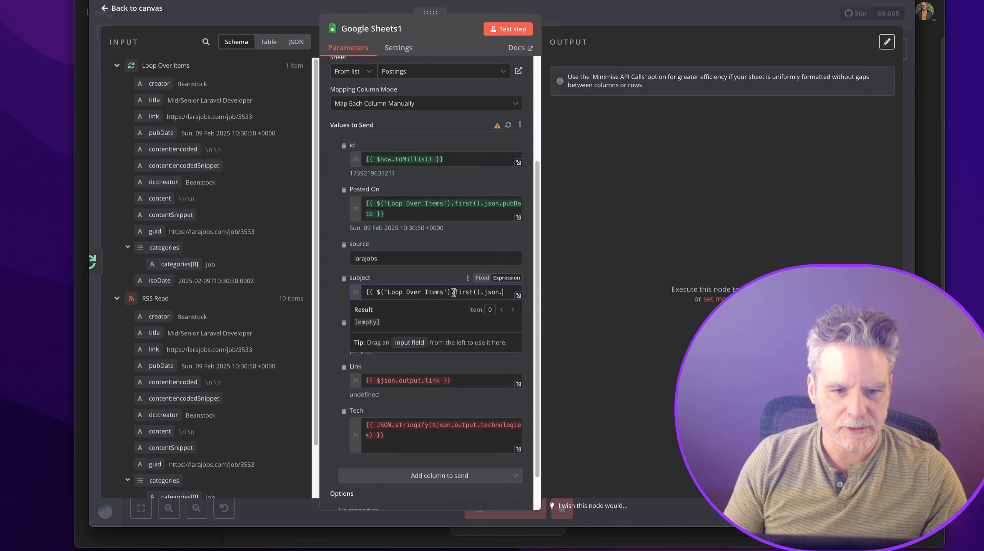
type("}}")
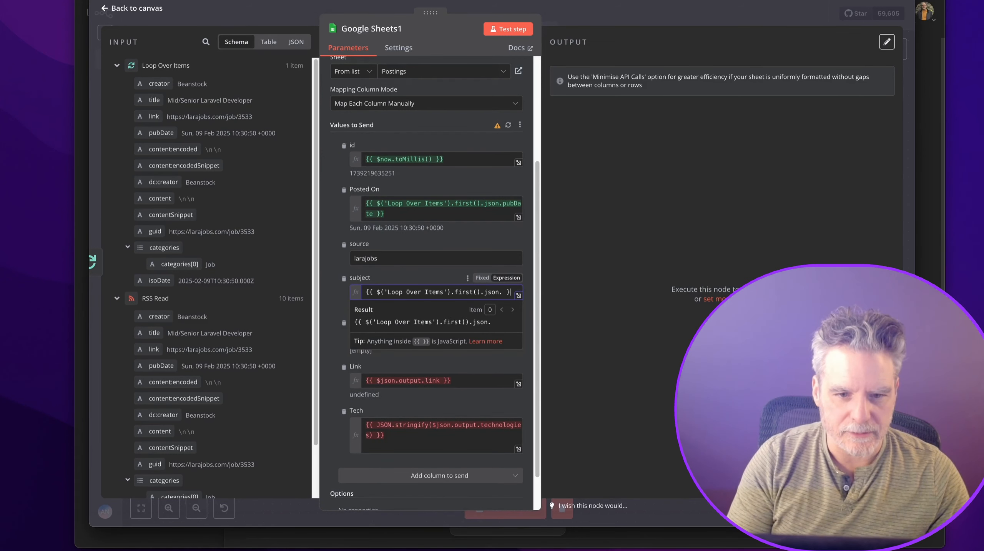
key("Left")
key("Left")
key("Left")
type("title")
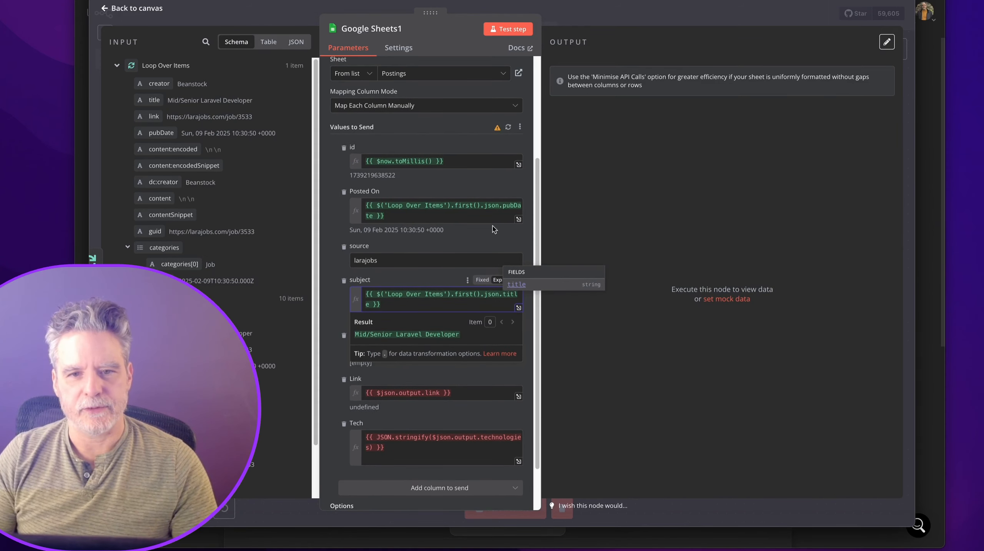
Move Google Sheets1 further right and discard a newly inserted HTTP Request node.
left_click(610, 8)
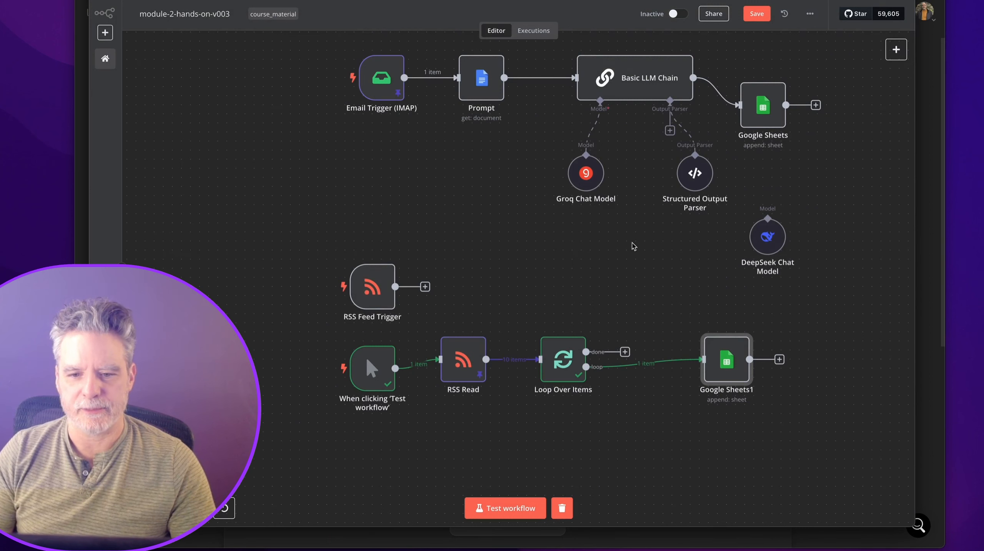
left_click_drag(704, 369, 812, 396)
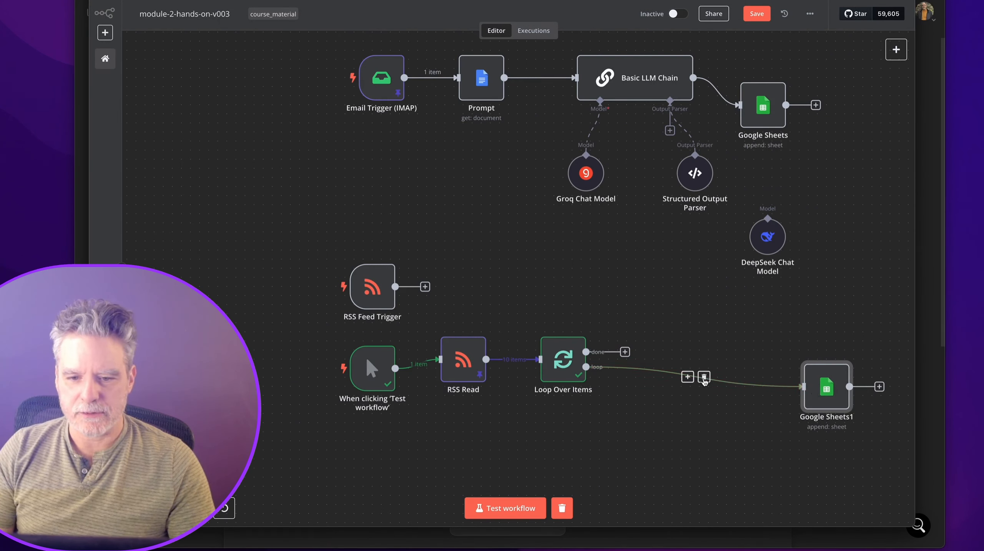
left_click(687, 373)
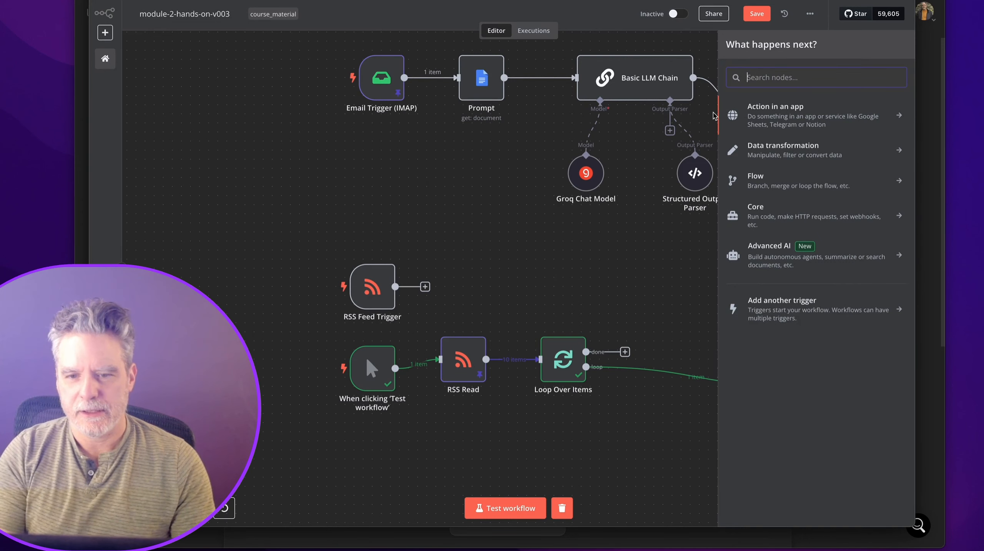
type("htt")
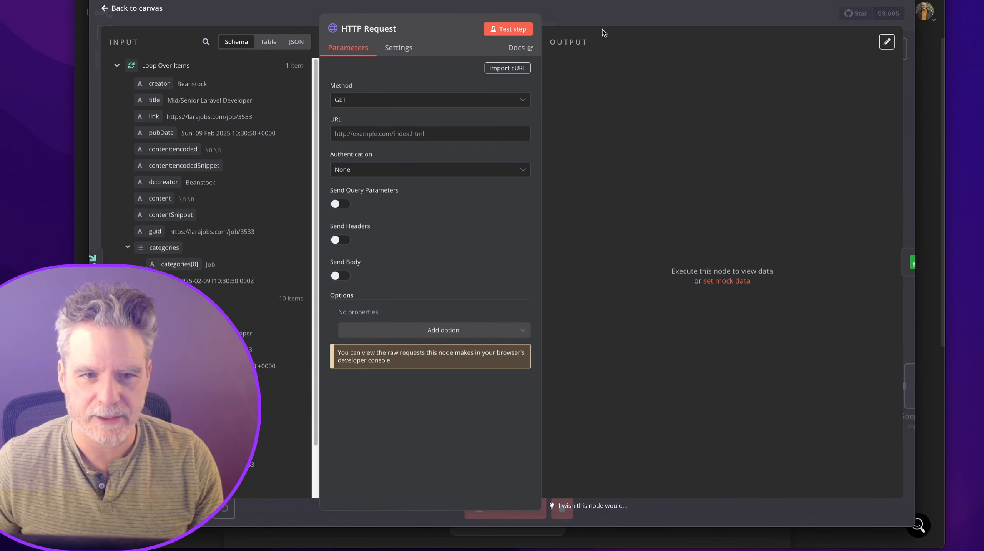
left_click(575, 22)
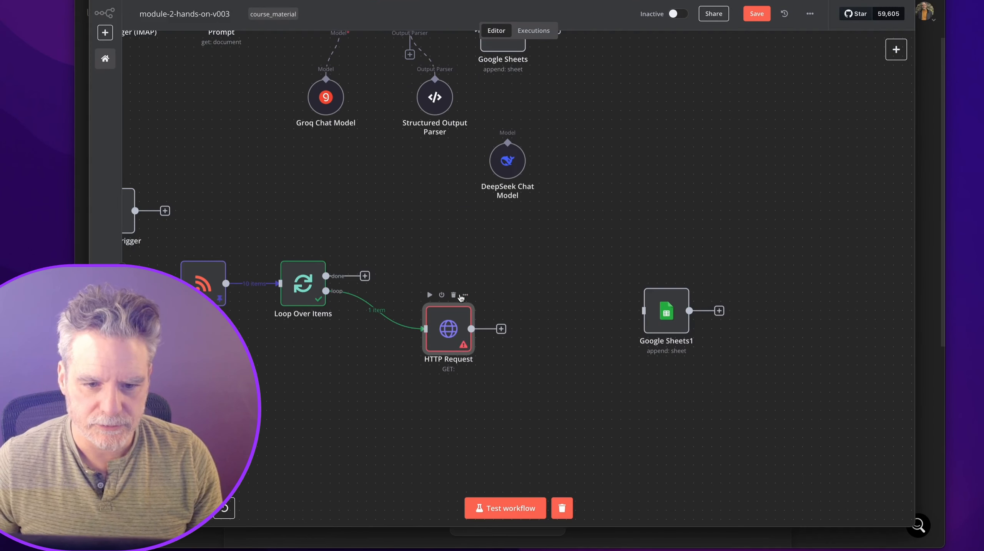
left_click(455, 296)
Paste the FrieCrawl HTTP Request node and connect Loop Over Items' loop output to it.
left_click(372, 291)
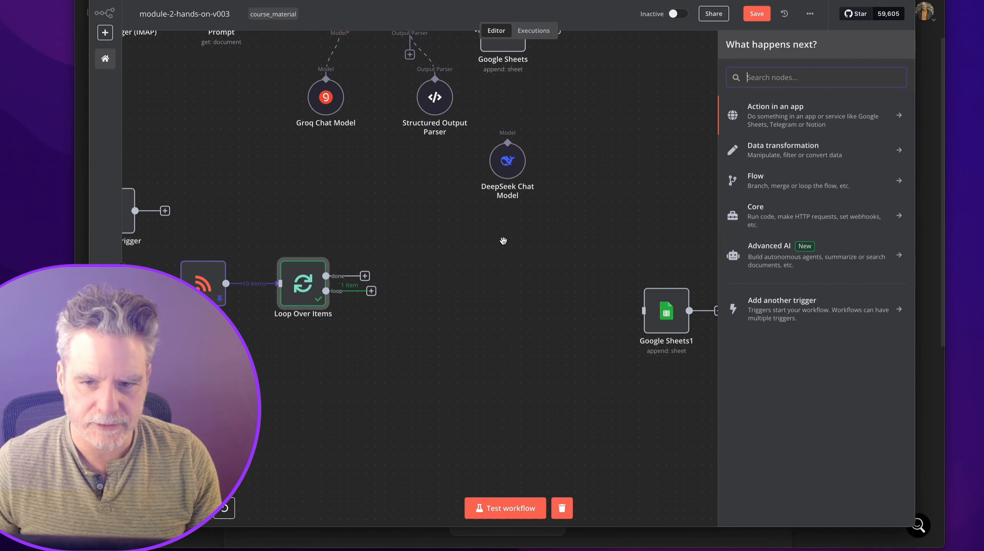
left_click(535, 220)
key("super+v")
left_click_drag(417, 299, 444, 295)
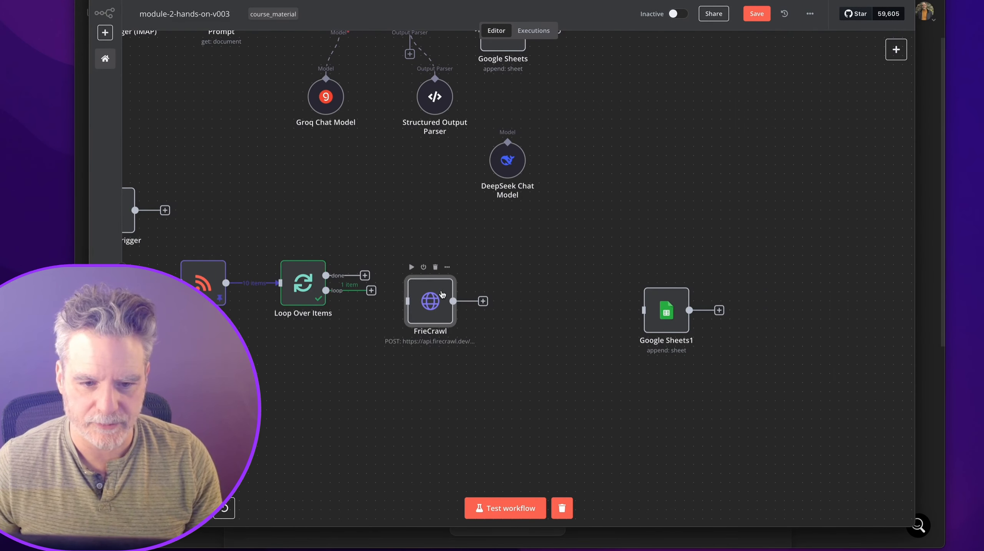
left_click_drag(371, 291, 409, 302)
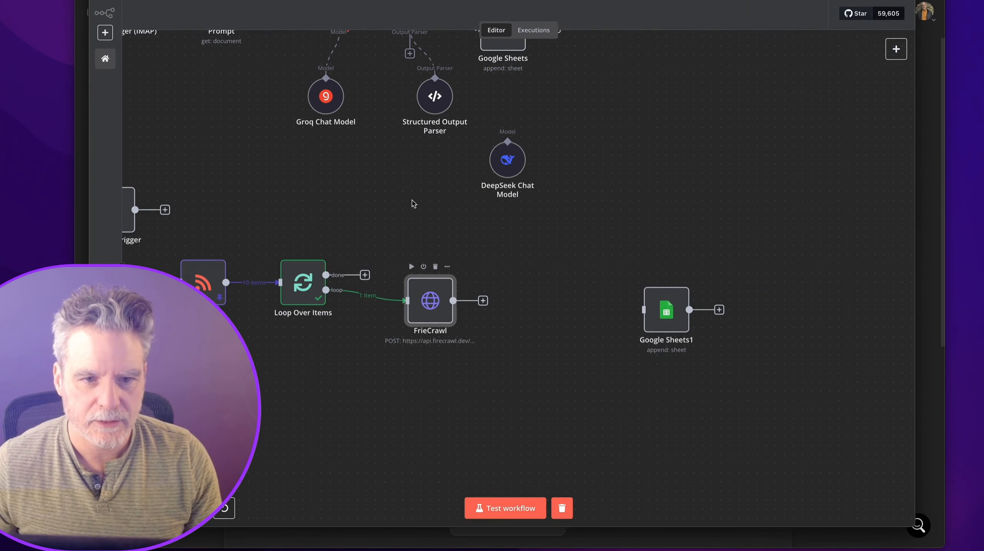
Rename the node to FireCrawl and keep Header Auth with its existing FireCrawl credential.
double_click(427, 293)
left_click(366, 32)
key("ctrl+a")
type("FireCrawl")
key("Return")
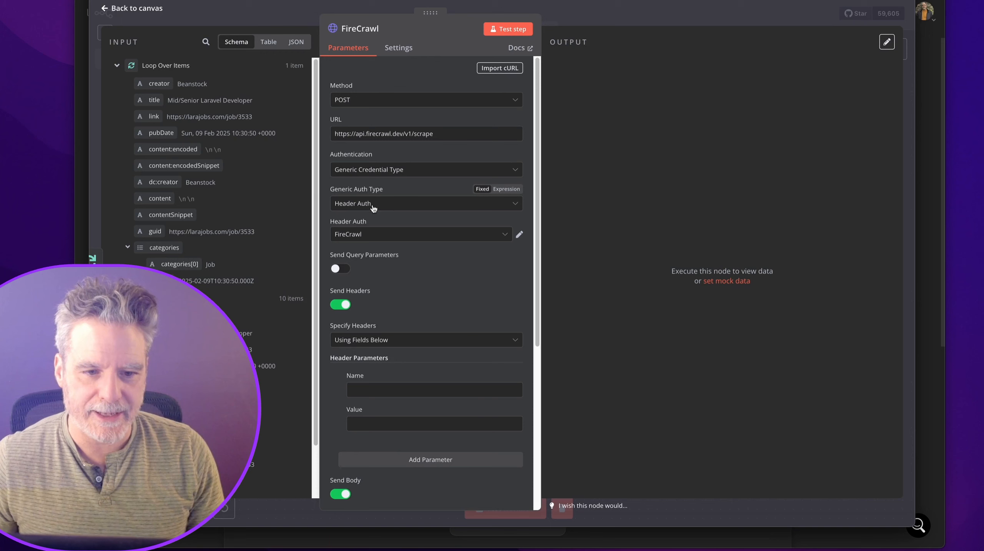
left_click(359, 206)
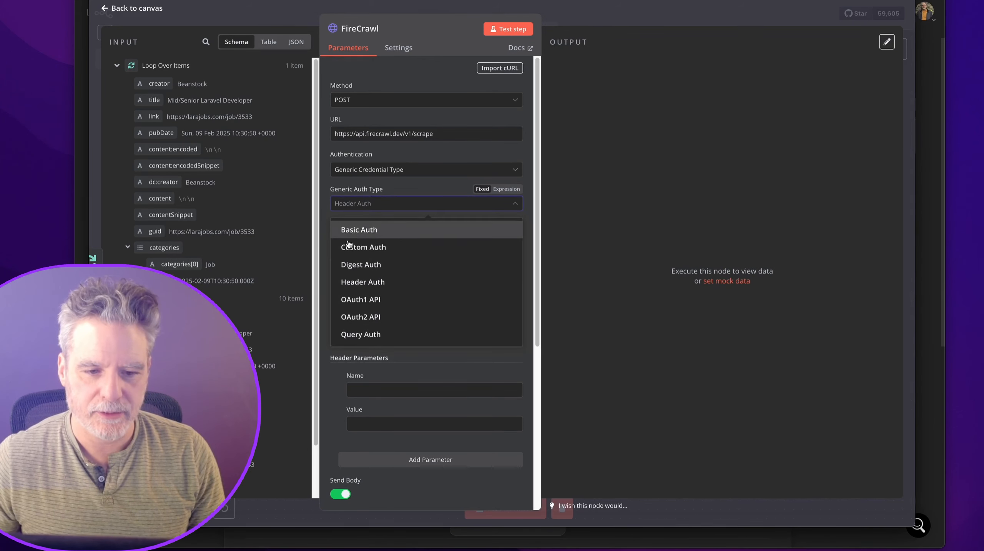
left_click(379, 189)
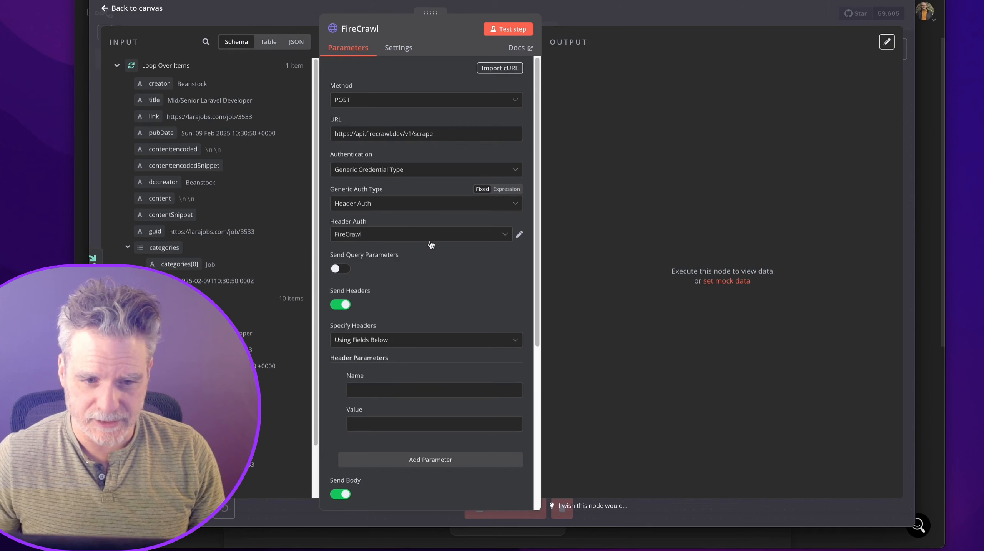
left_click(519, 236)
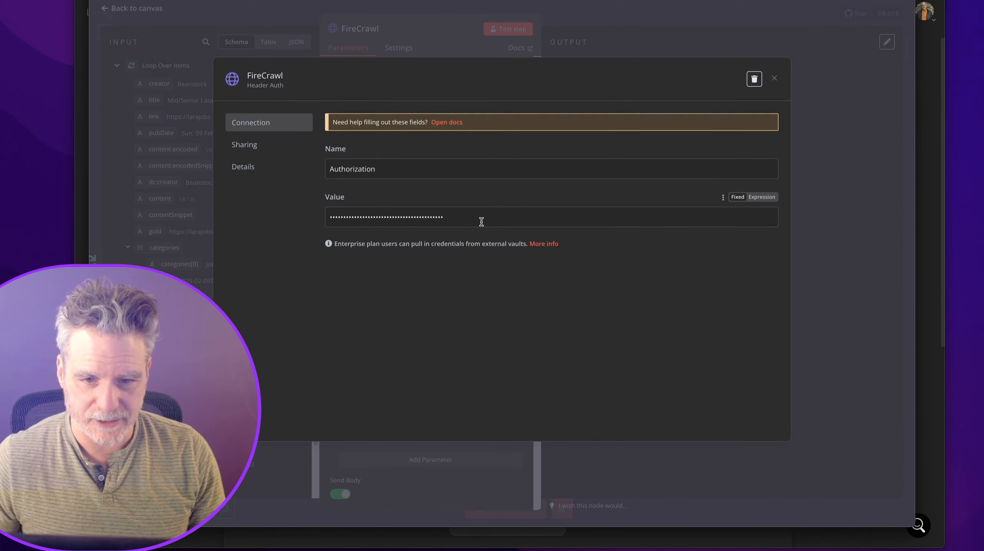
key("Escape")
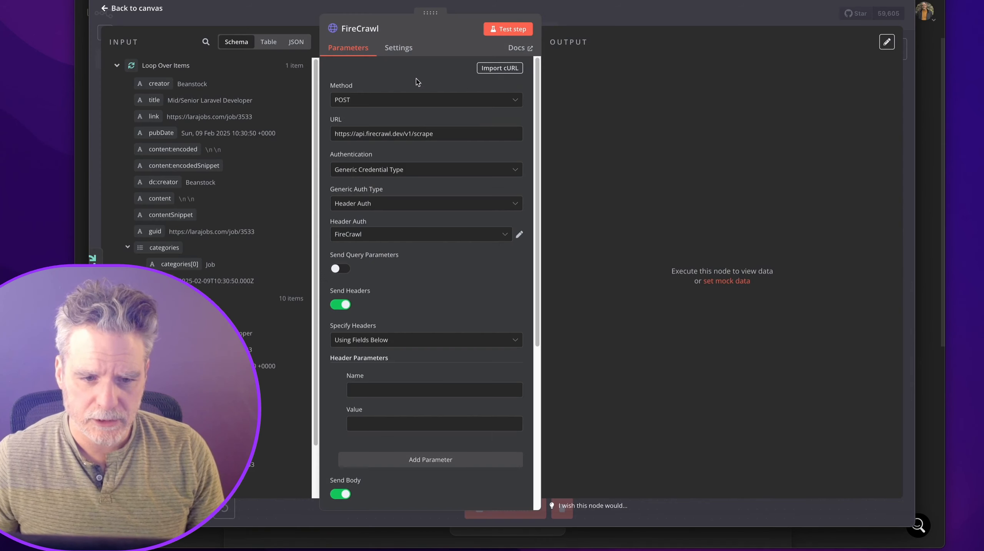
Turn off custom headers and replace the hard-coded JSON body url with the loop item's link.
scroll(393, 236, "down", 2)
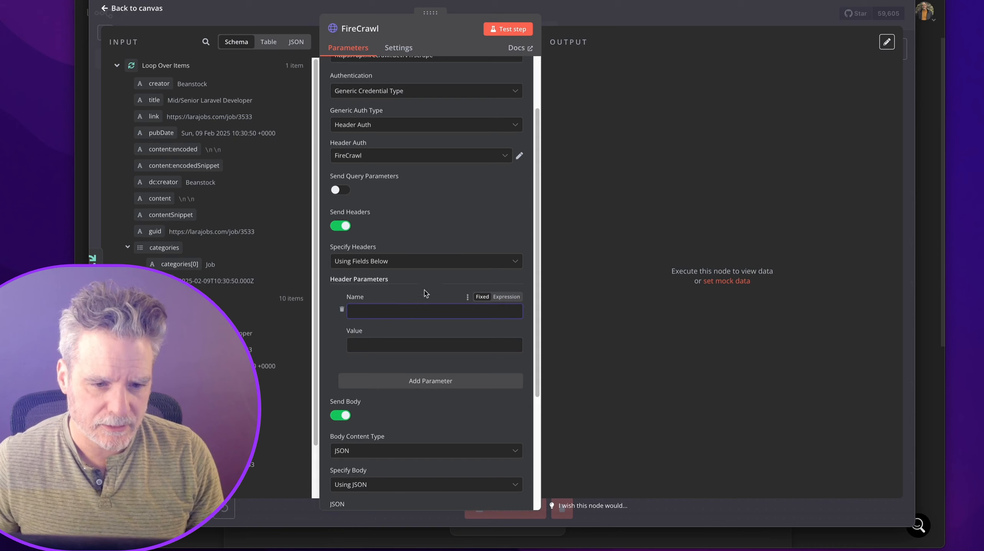
scroll(328, 226, "down", 2)
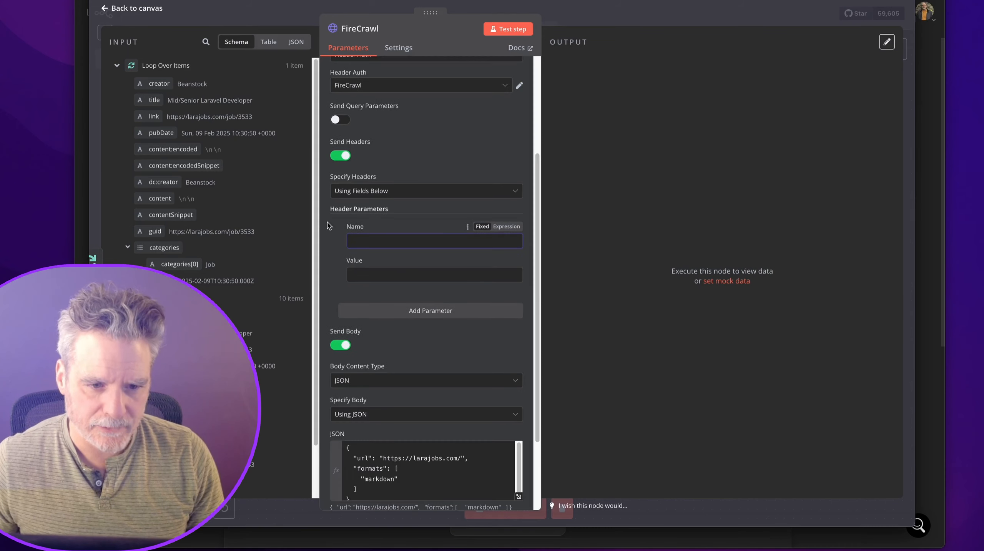
left_click(341, 156)
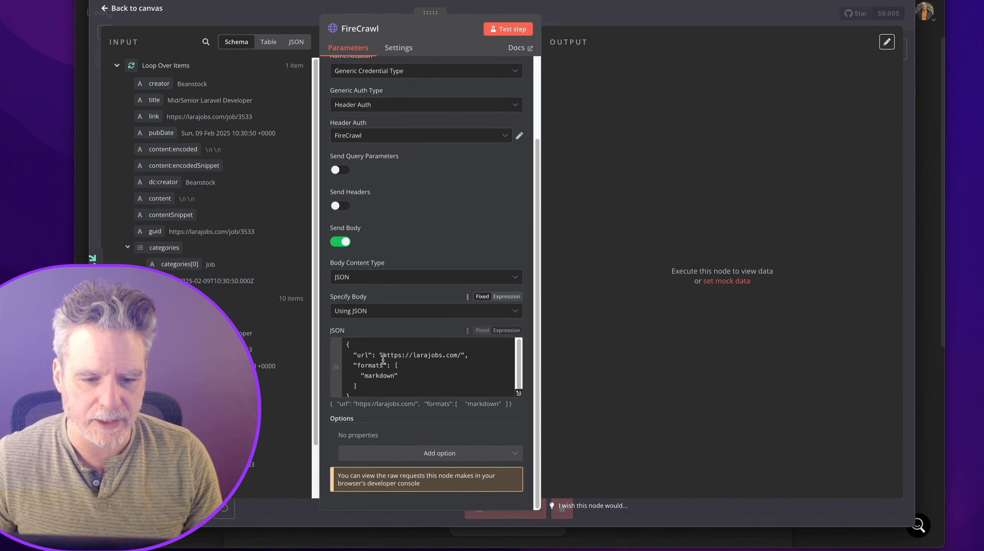
left_click_drag(384, 358, 456, 352)
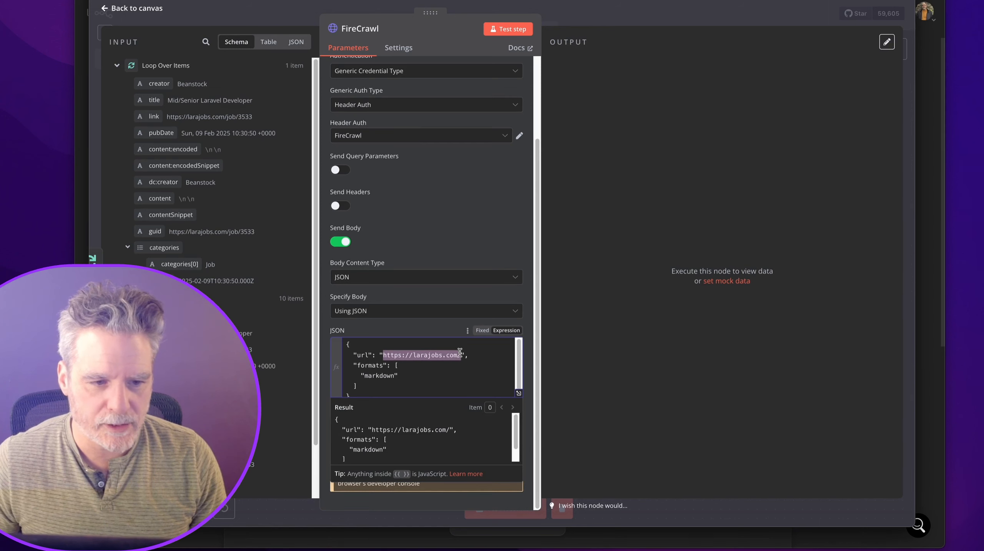
key("BackSpace")
left_click_drag(146, 123, 388, 366)
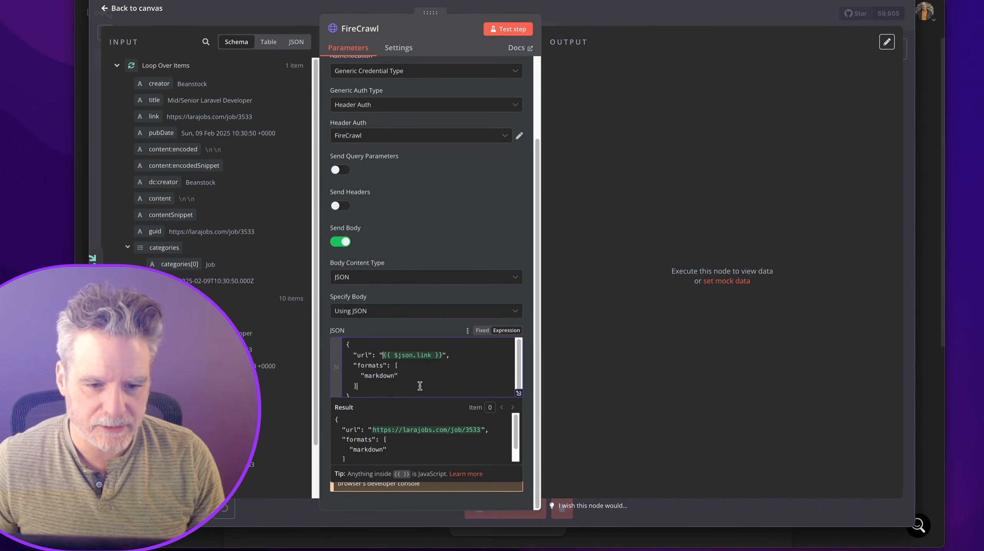
Test the FireCrawl scrape and confirm the output metadata shows statusCode 403.
left_click(495, 35)
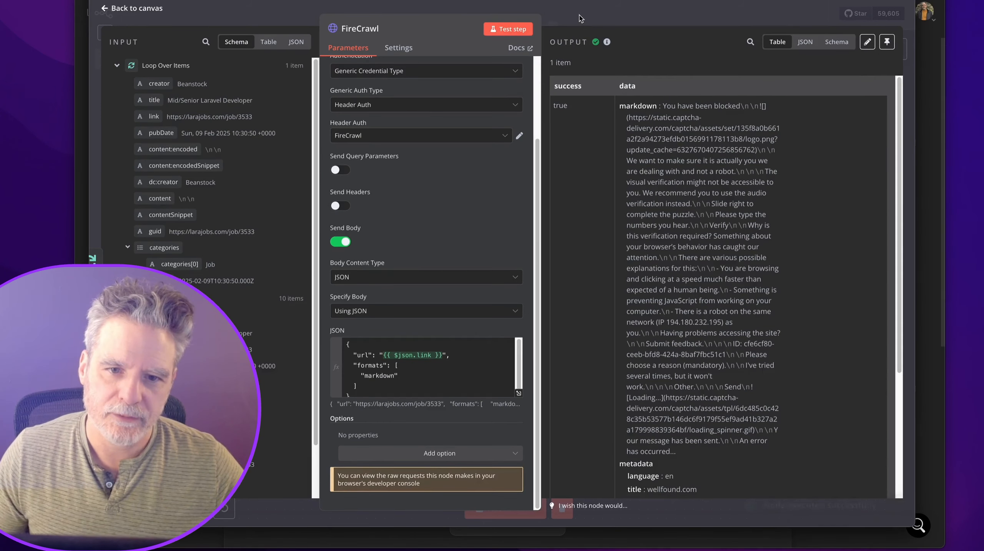
key("Escape")
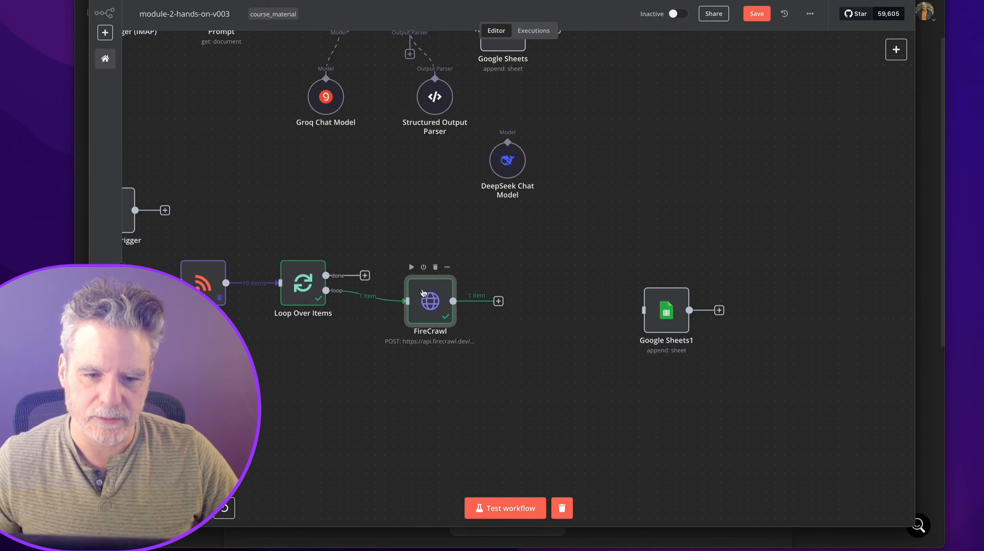
double_click(422, 292)
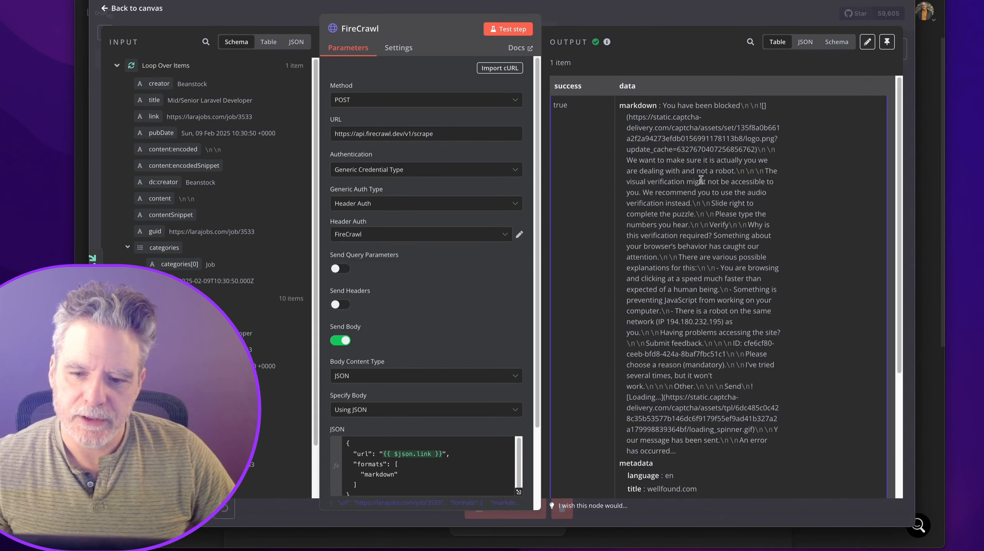
scroll(702, 175, "down", 5)
scroll(702, 174, "down", 2)
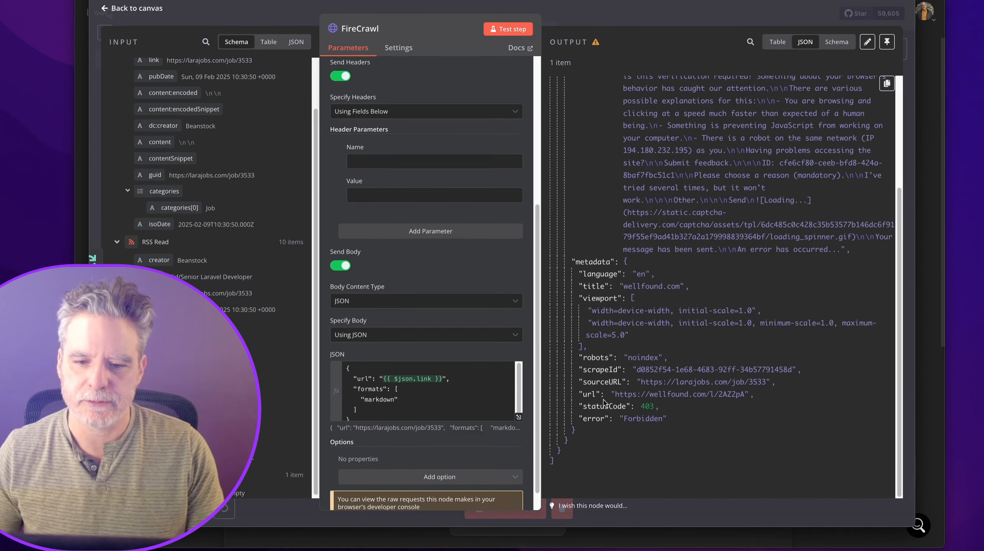
double_click(605, 405)
key("Escape")
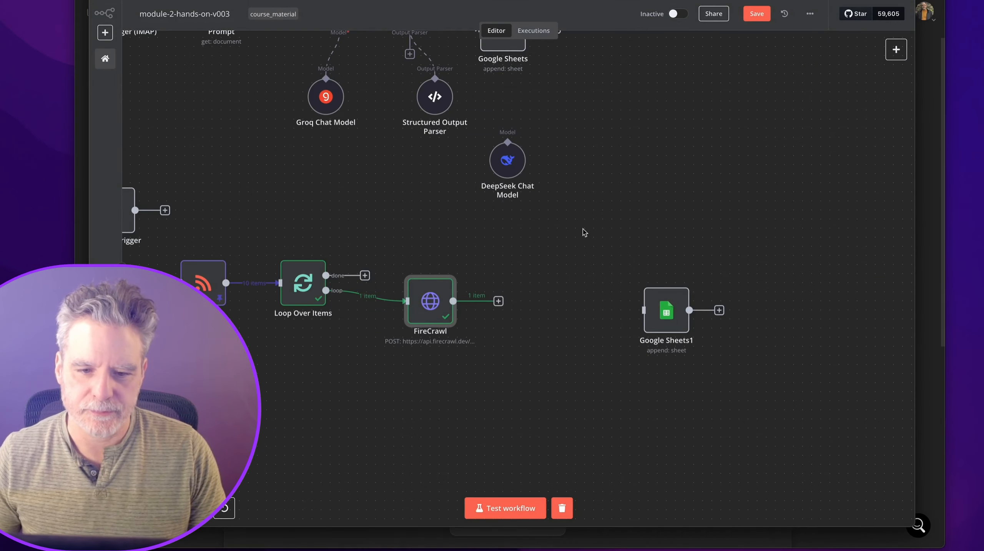
Add an If node after FireCrawl checking statusCode is equal to the number 403.
left_click(498, 301)
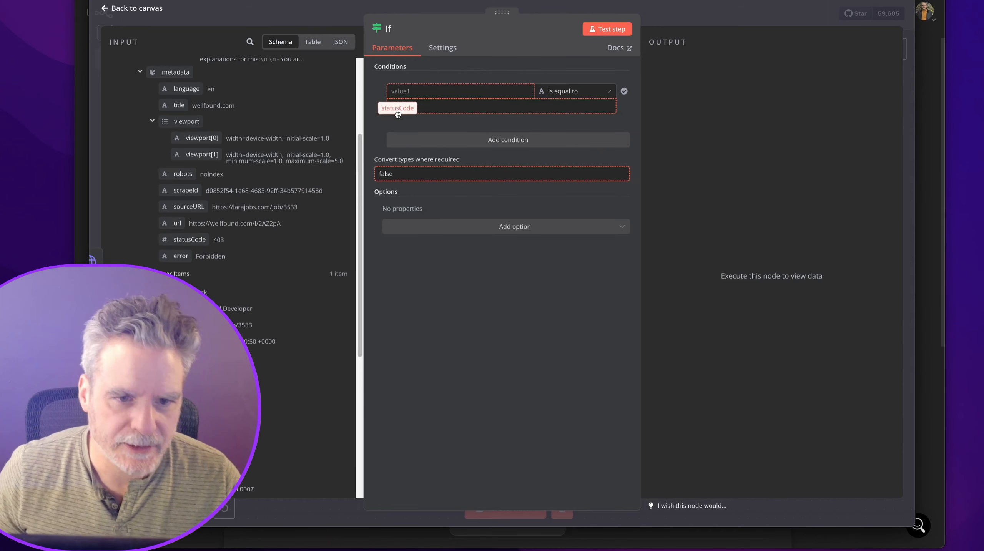
left_click_drag(189, 240, 413, 93)
left_click(573, 91)
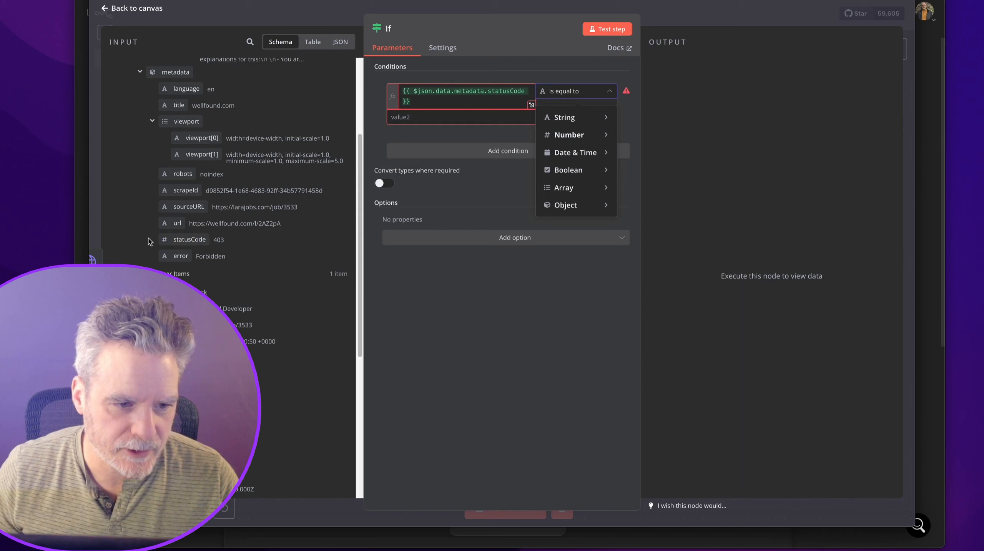
mouse_move(604, 153)
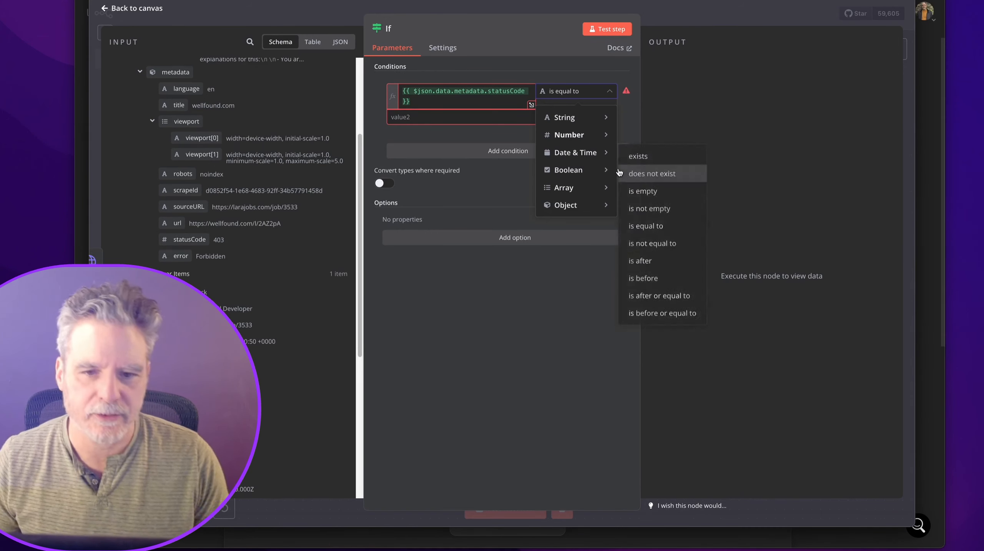
mouse_move(579, 135)
left_click(653, 209)
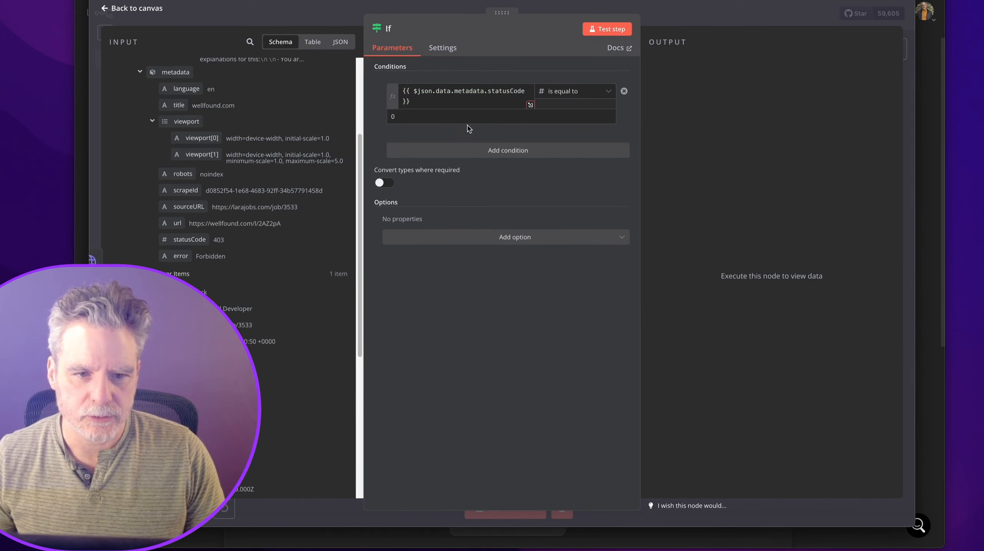
left_click(466, 117)
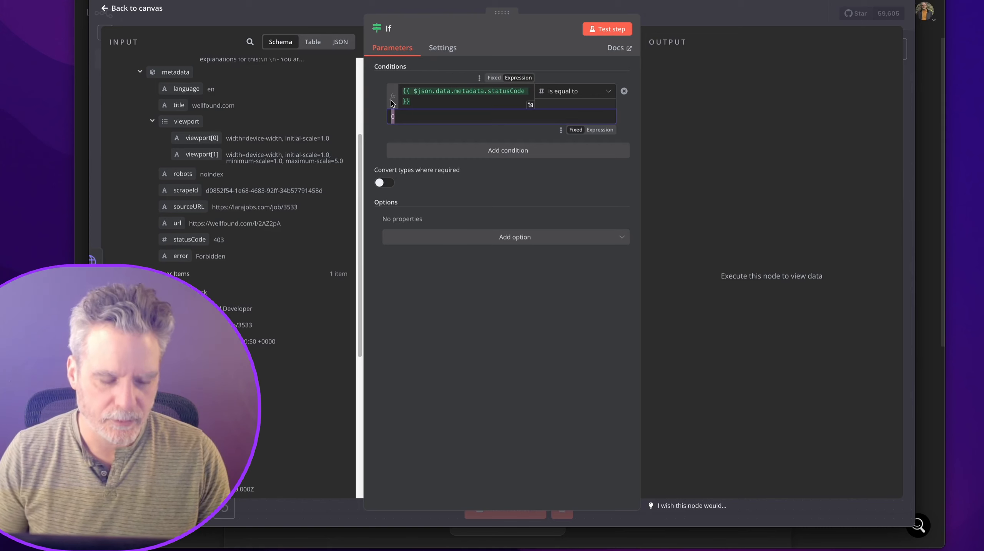
type("403")
Rename the If node to IfBlocked and start a connection toward the repositioned Google Sheets1.
left_click(404, 33)
type("Blocked")
key("Return")
left_click(670, 15)
left_click_drag(642, 297, 687, 280)
left_click_drag(593, 312, 690, 258)
Connect IfBlocked's true output to Google Sheets1.
left_click(653, 309)
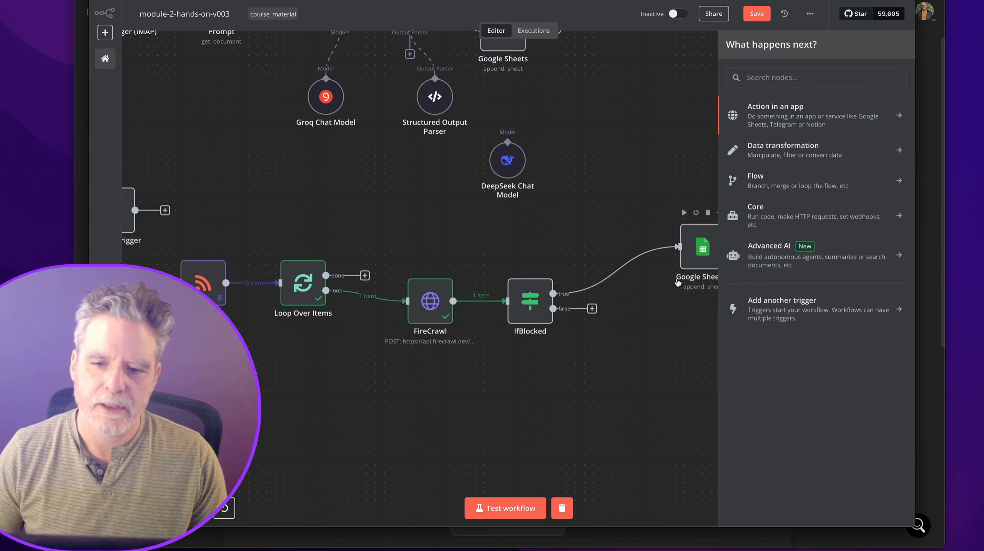
left_click(655, 334)
scroll(554, 375, "up", 1)
left_click(620, 338)
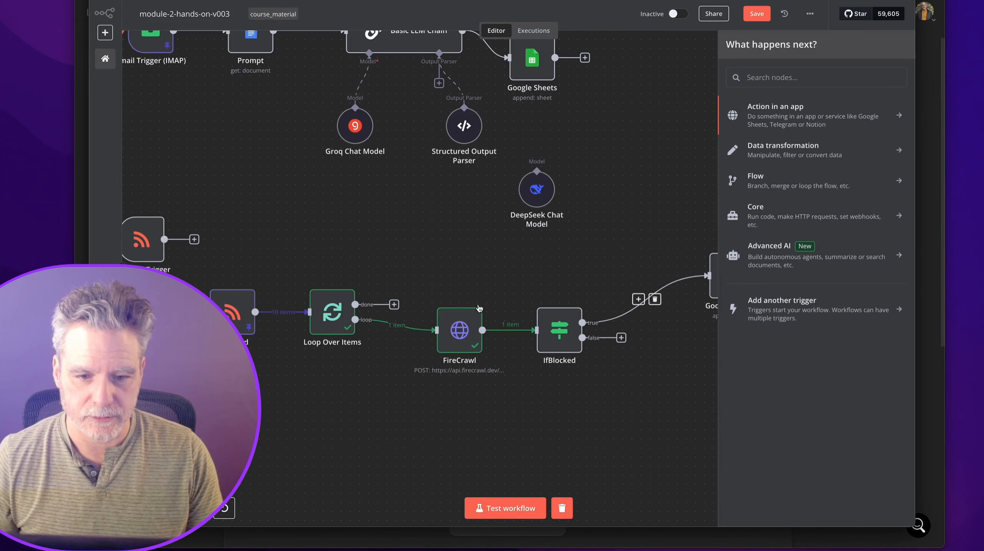
left_click(502, 304)
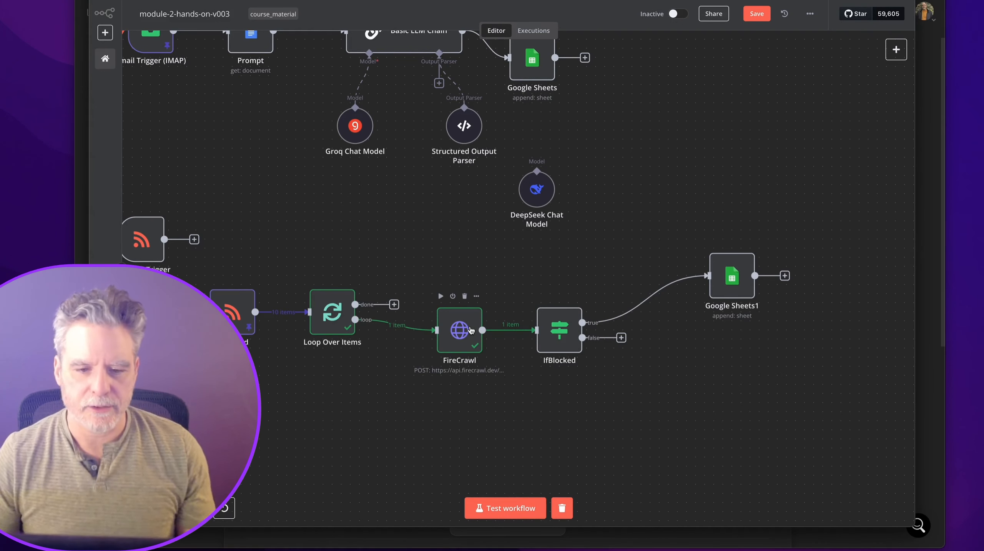
Pin FireCrawl's output data and test IfBlocked on it.
left_click(476, 297)
left_click(476, 296)
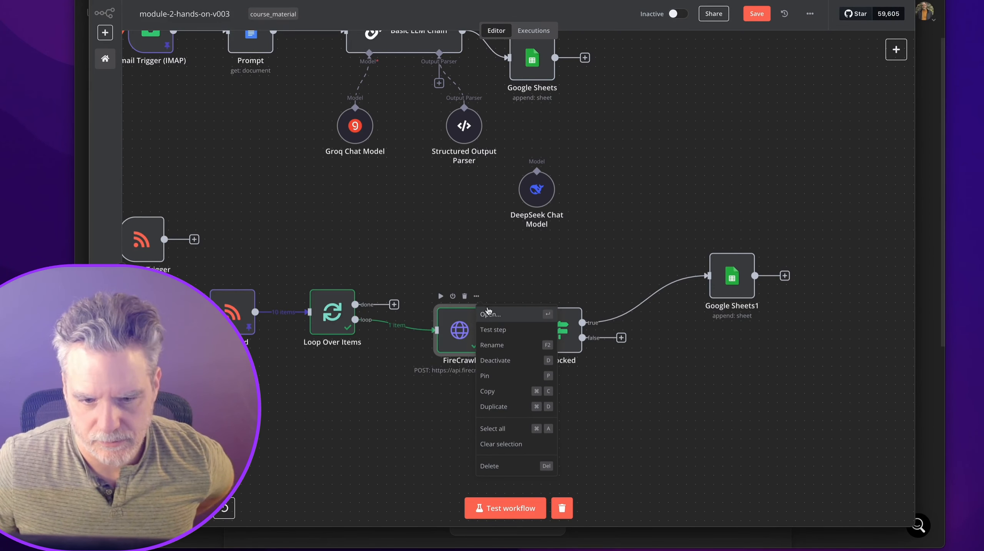
left_click(498, 377)
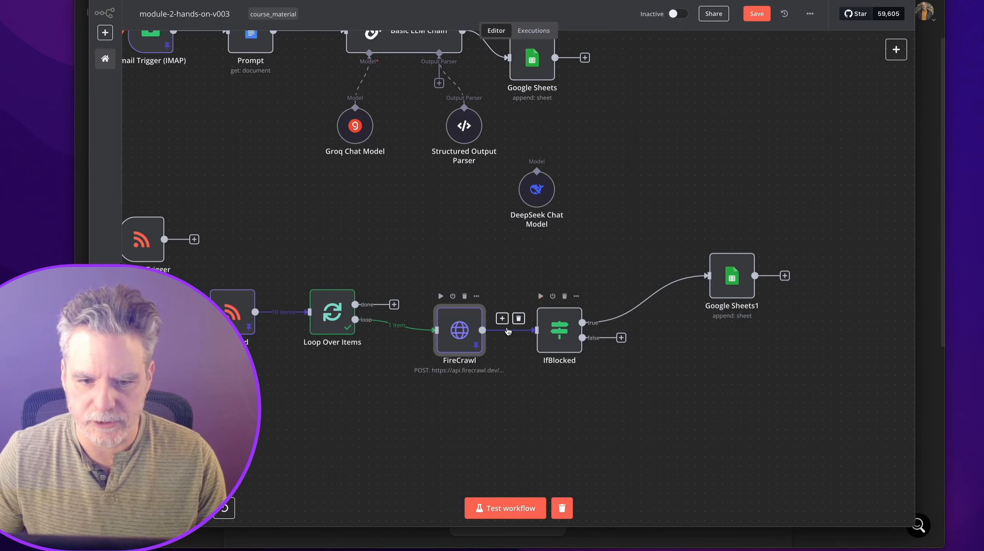
left_click(541, 296)
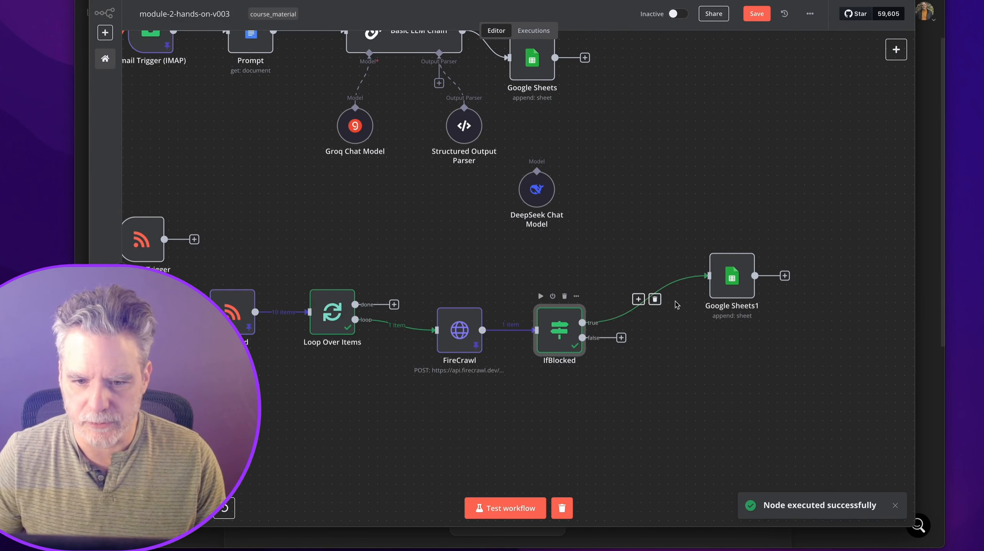
Map Loop Over Items' creator field into Google Sheets1's tldr column and expand it in the expression editor.
double_click(743, 284)
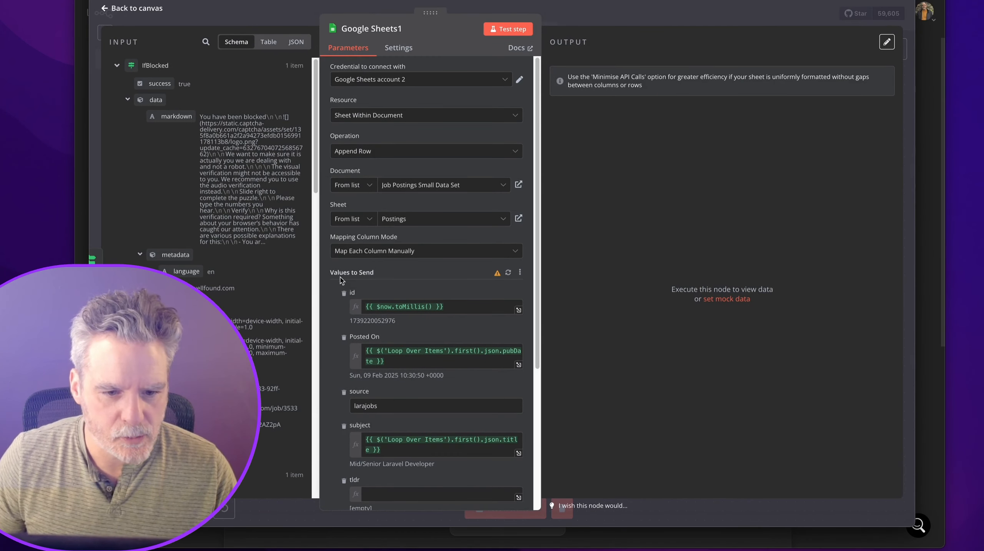
scroll(341, 272, "down", 5)
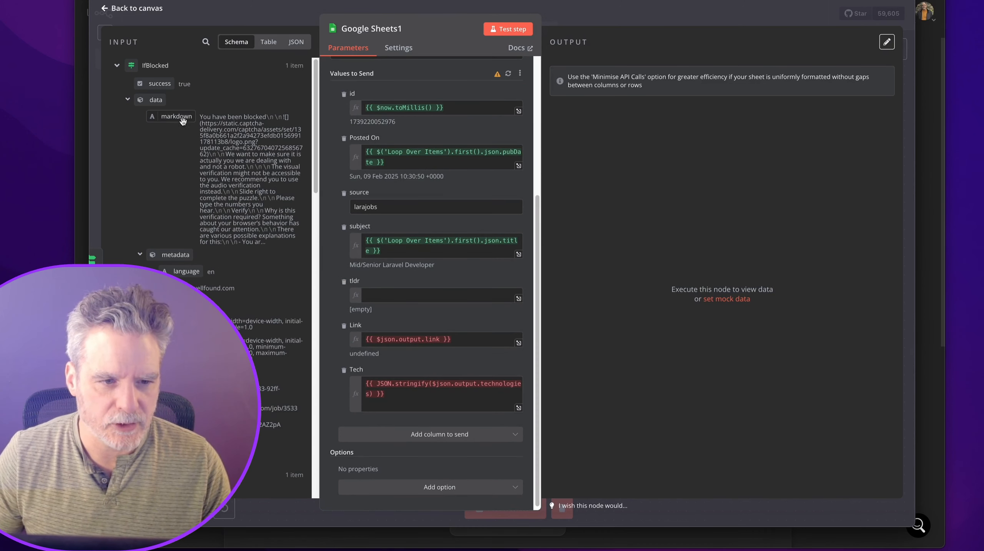
scroll(208, 174, "down", 1)
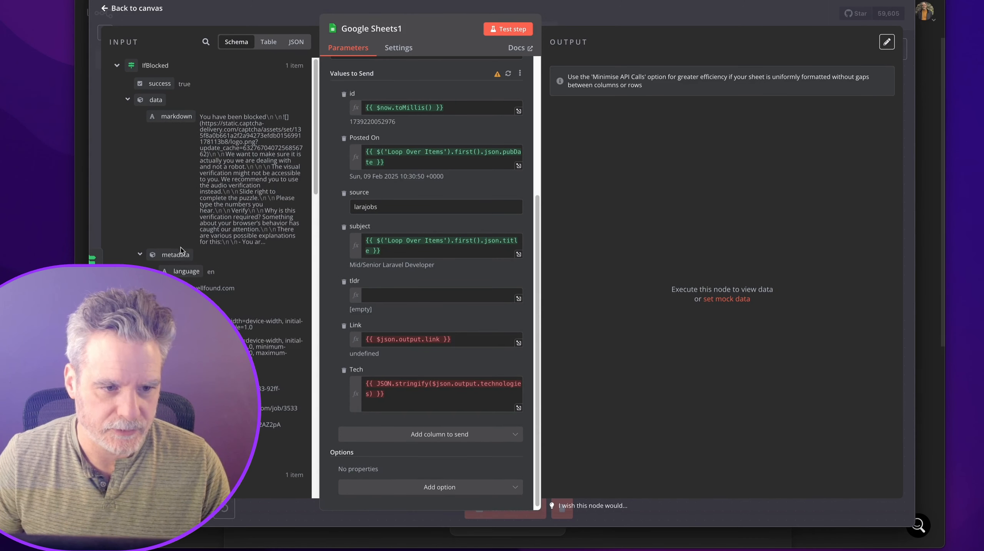
scroll(174, 232, "down", 6)
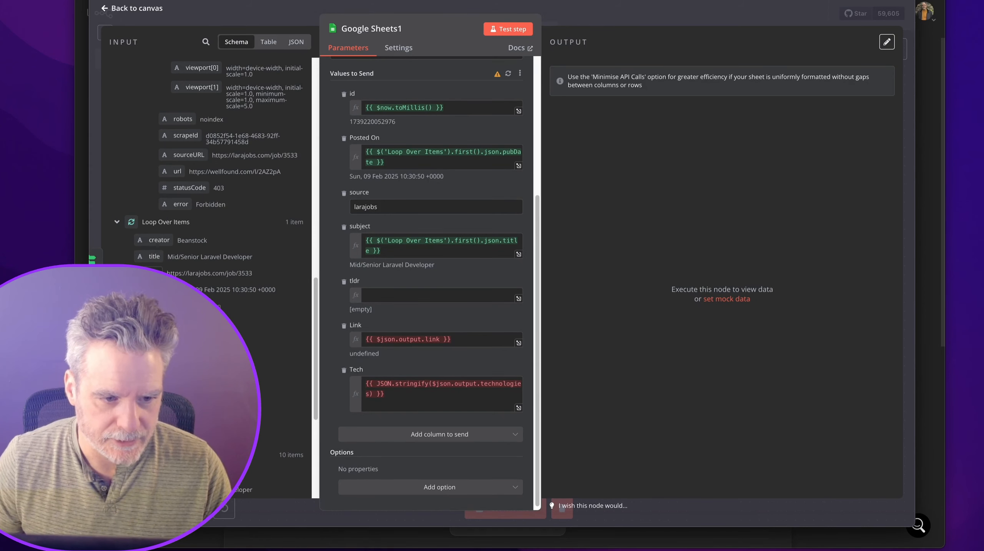
left_click_drag(154, 242, 393, 303)
left_click(517, 310)
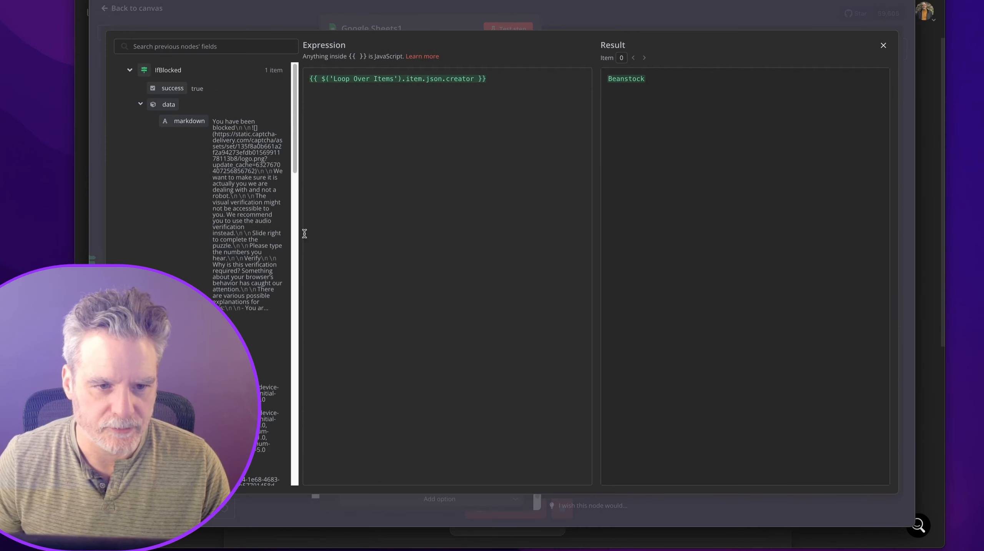
Paste the creator under the Company Posted by label and add a 'Title: Could not get body' line with the title.
type("Company Posted by:")
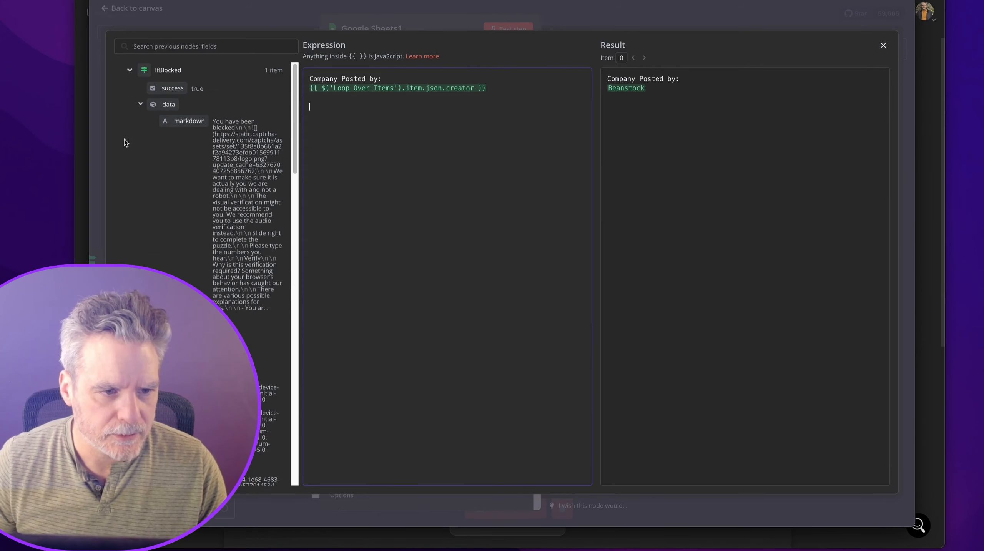
left_click(129, 70)
left_click(130, 90)
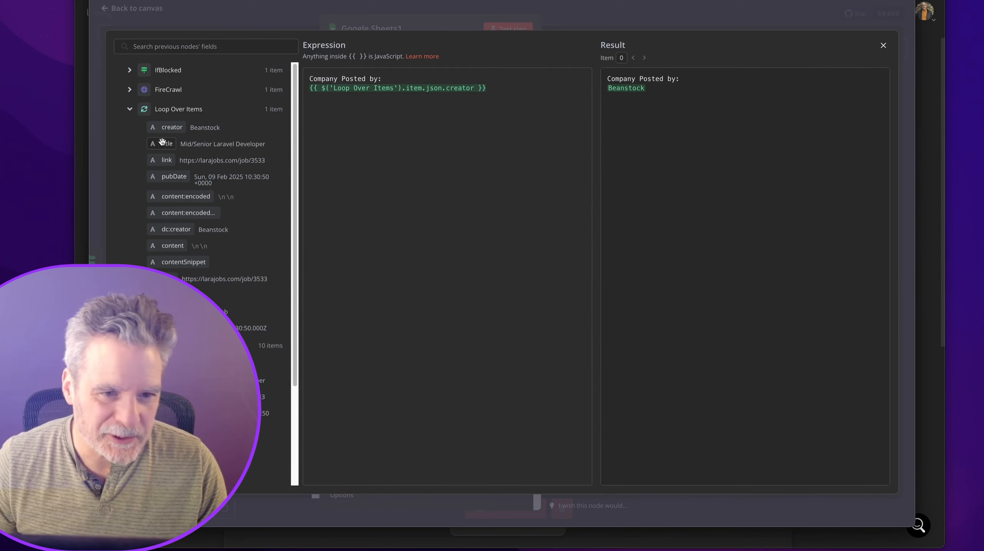
left_click_drag(162, 143, 366, 179)
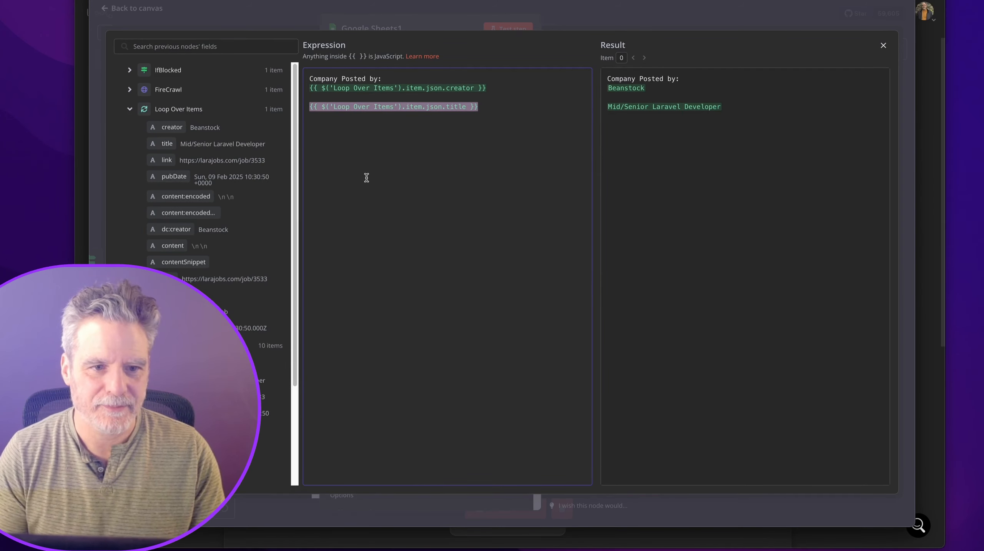
key("Left")
key("Return")
key("Up")
type("Title: Could not get bod")
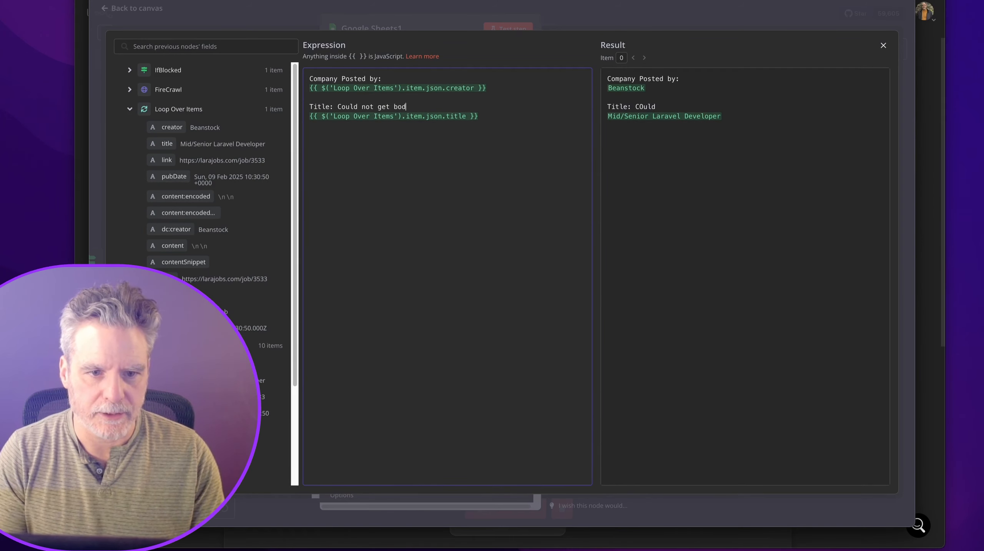
type("y")
left_click(413, 187)
key("Return")
key("Return")
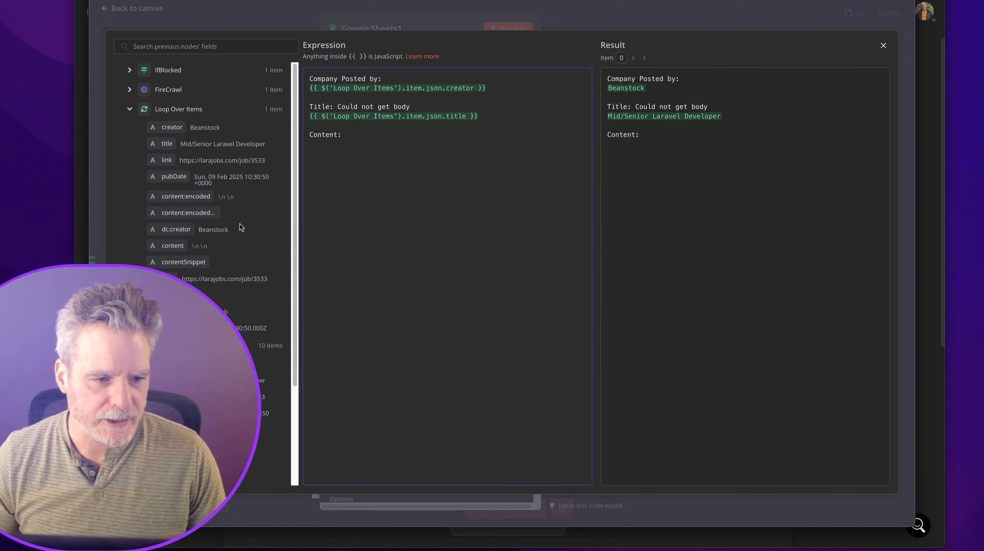
Add the content and contentSnippet fields on separate lines, then close the editor.
left_click_drag(162, 245, 347, 194)
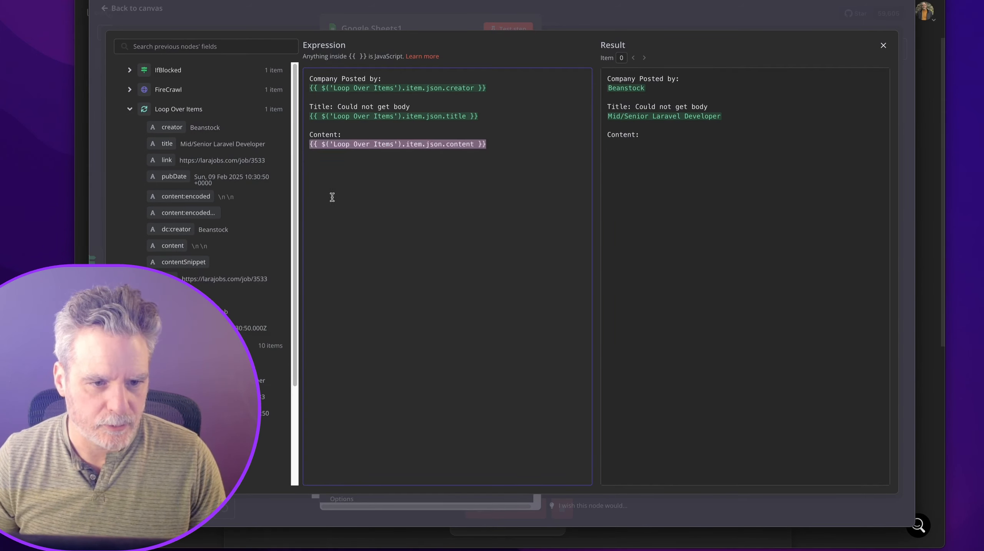
left_click_drag(164, 262, 352, 184)
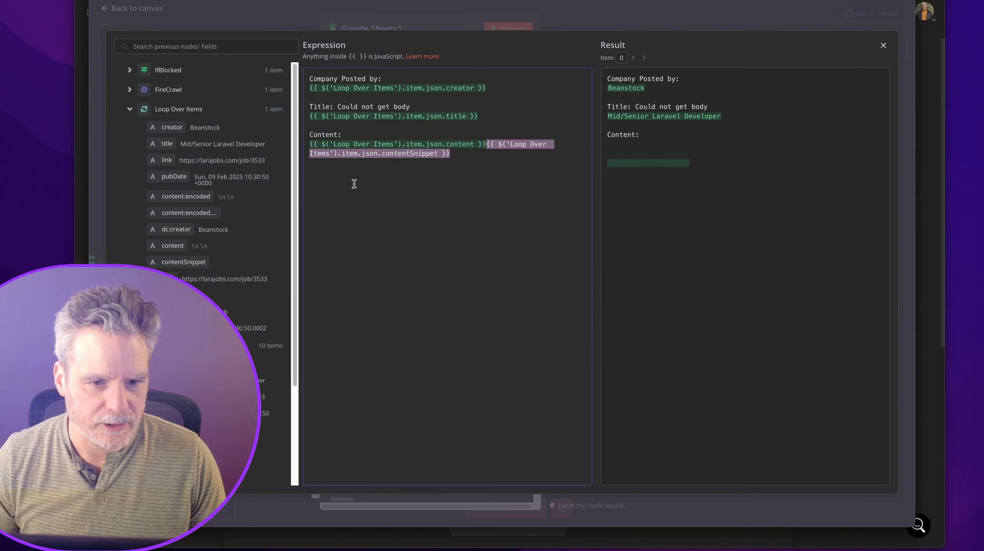
left_click(483, 146)
key("Return")
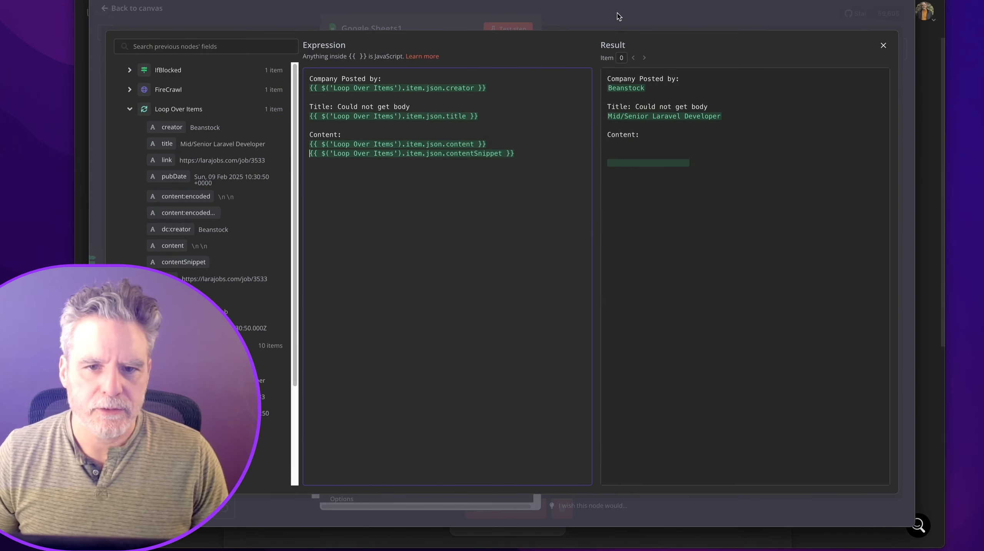
left_click(618, 16)
scroll(463, 366, "down", 3)
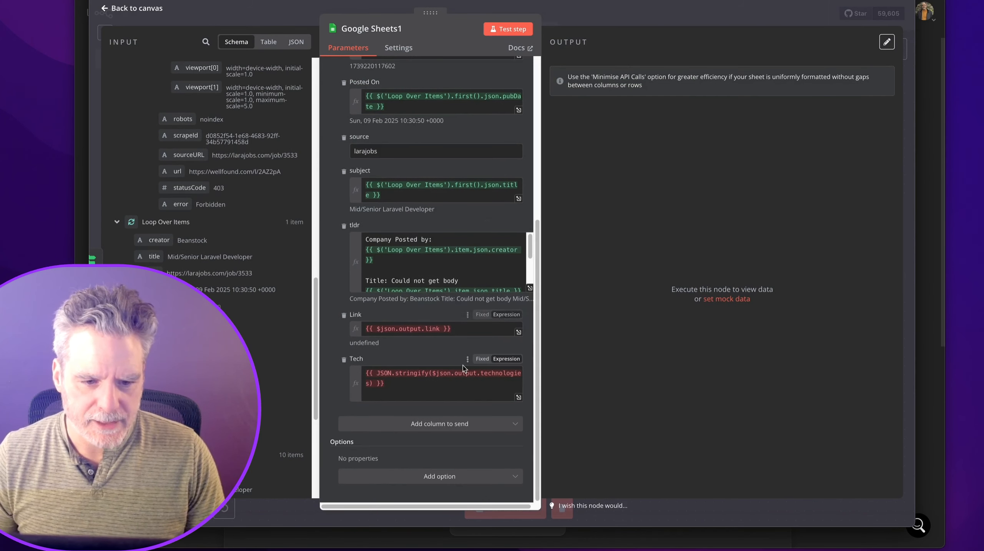
Clear the Link column's expression in Google Sheets1, leaving it empty.
left_click(464, 333)
key("ctrl+a")
key("BackSpace")
scroll(245, 239, "up", 2)
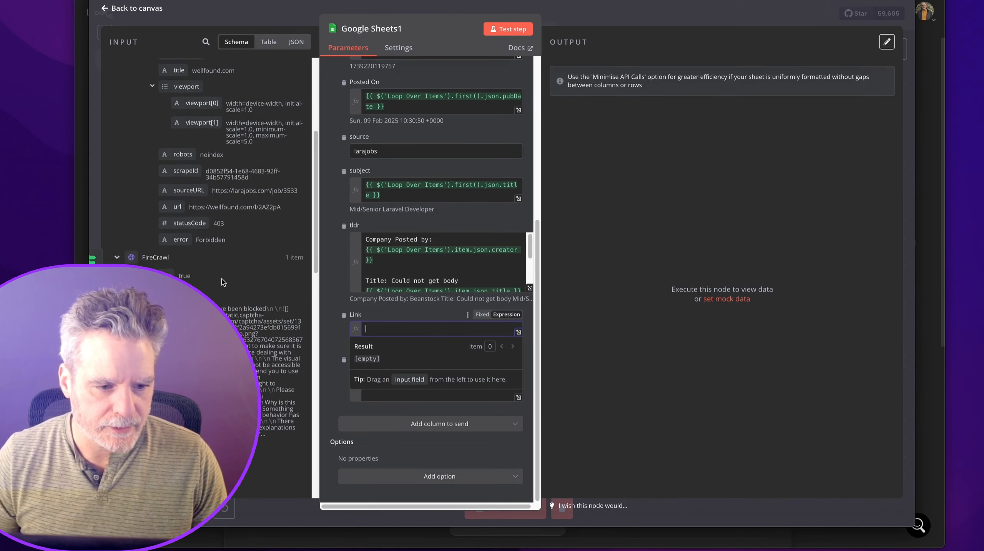
scroll(224, 280, "up", 4)
scroll(228, 271, "down", 2)
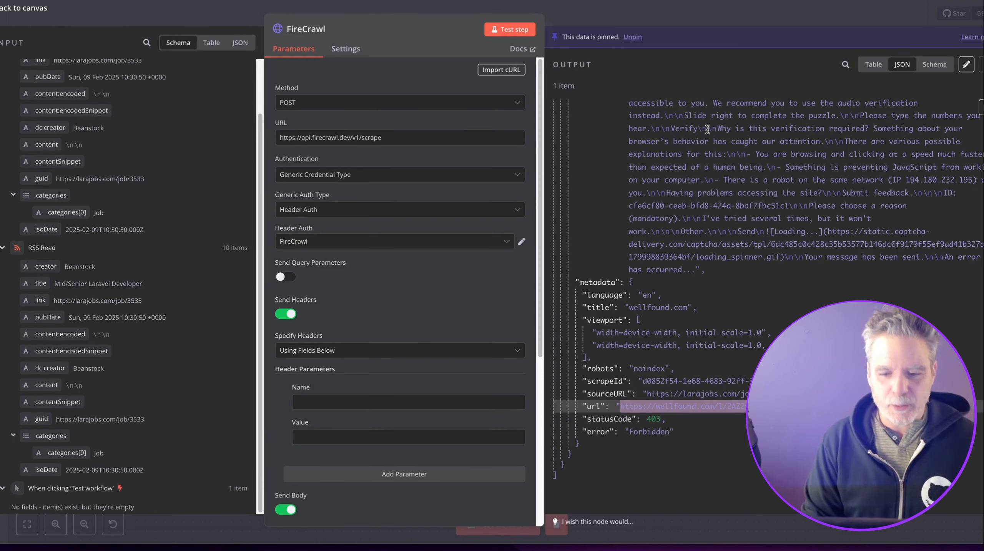
Connect Google Sheets1's output back to Loop Over Items.
left_click(703, 22)
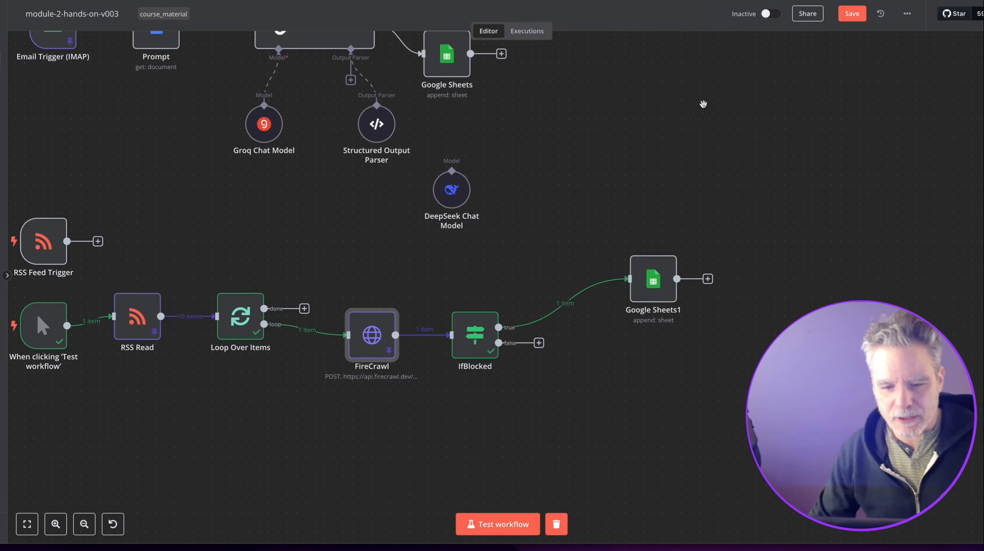
left_click_drag(575, 188, 660, 190)
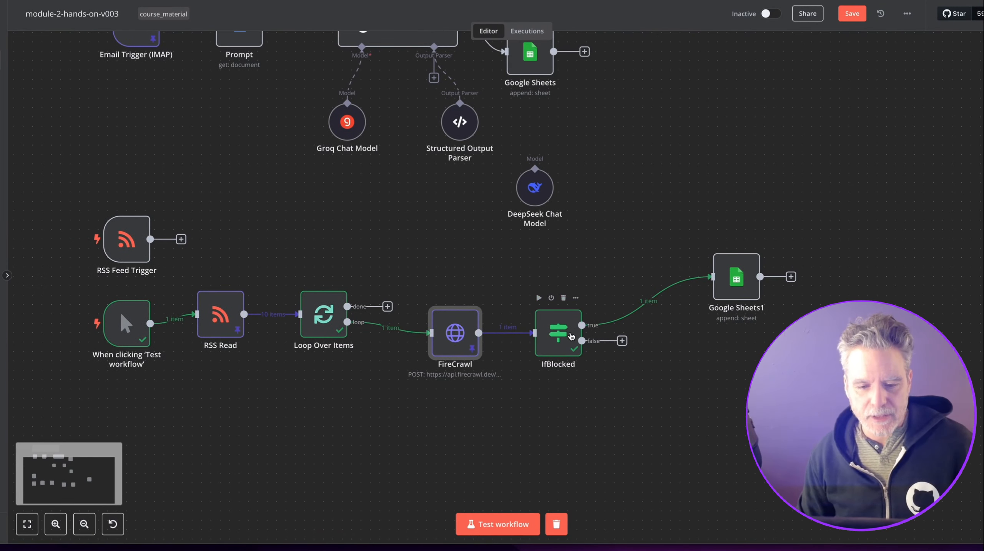
left_click_drag(564, 339, 573, 334)
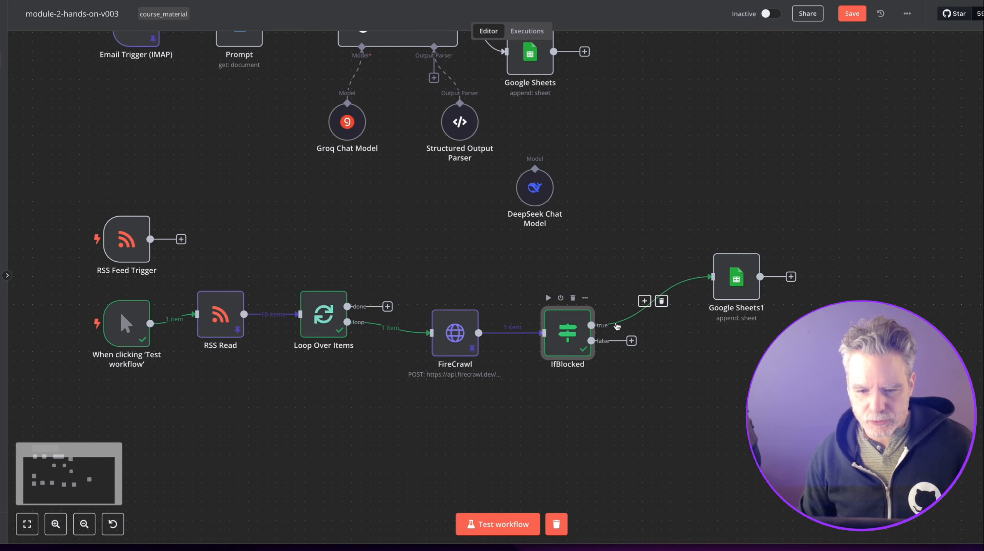
double_click(725, 280)
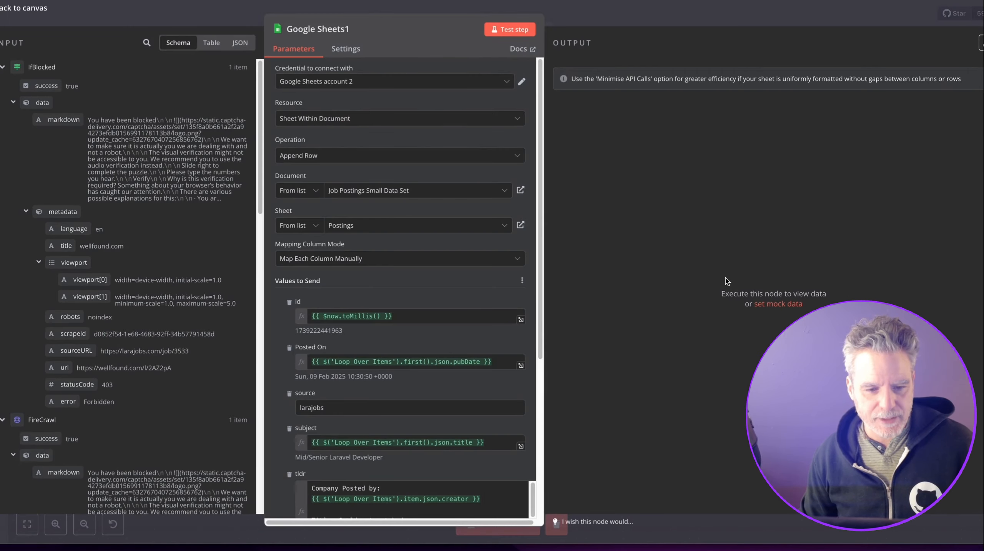
key("Escape")
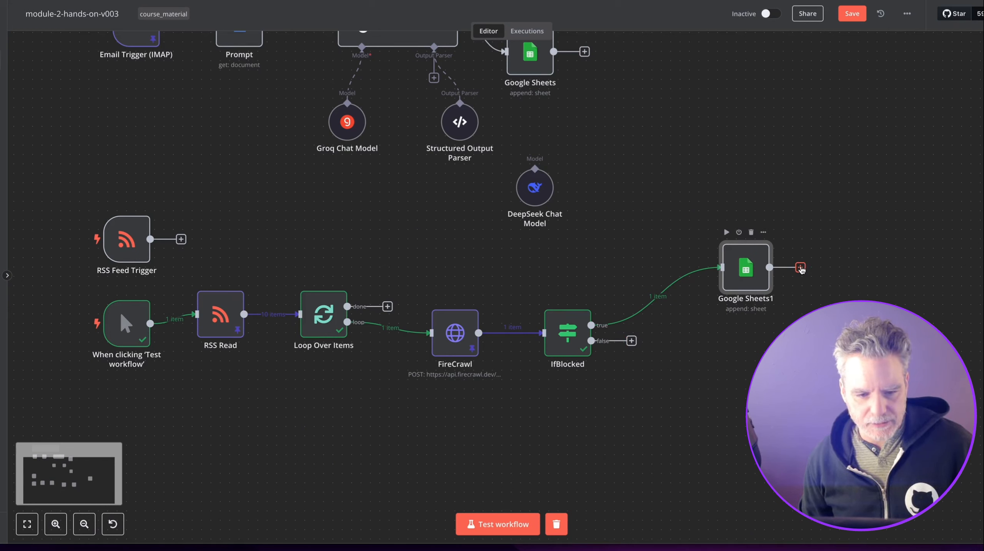
left_click_drag(800, 269, 305, 320)
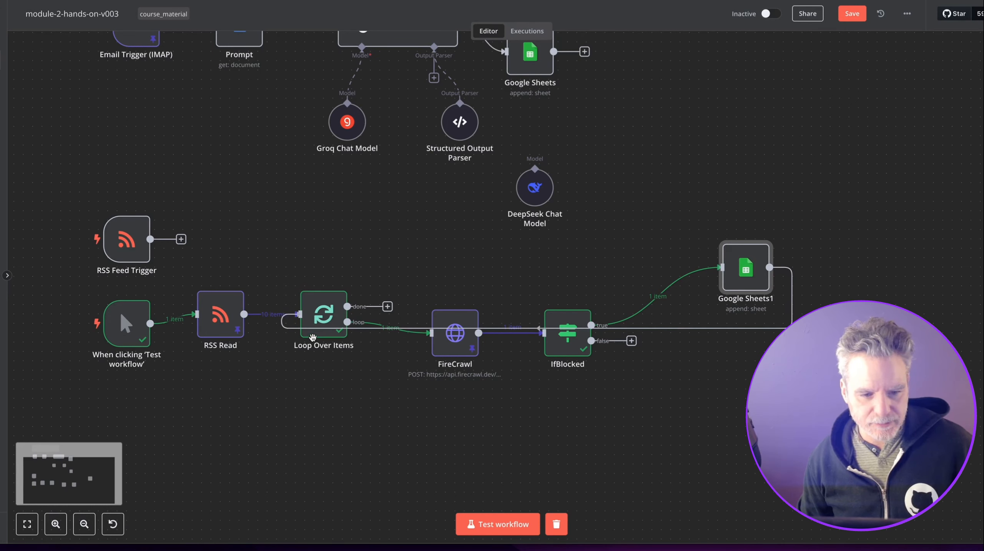
Unpin FireCrawl's data, shift FireCrawl, Loop Over Items and RSS Read, and start a workflow test.
left_click_drag(457, 344, 453, 381)
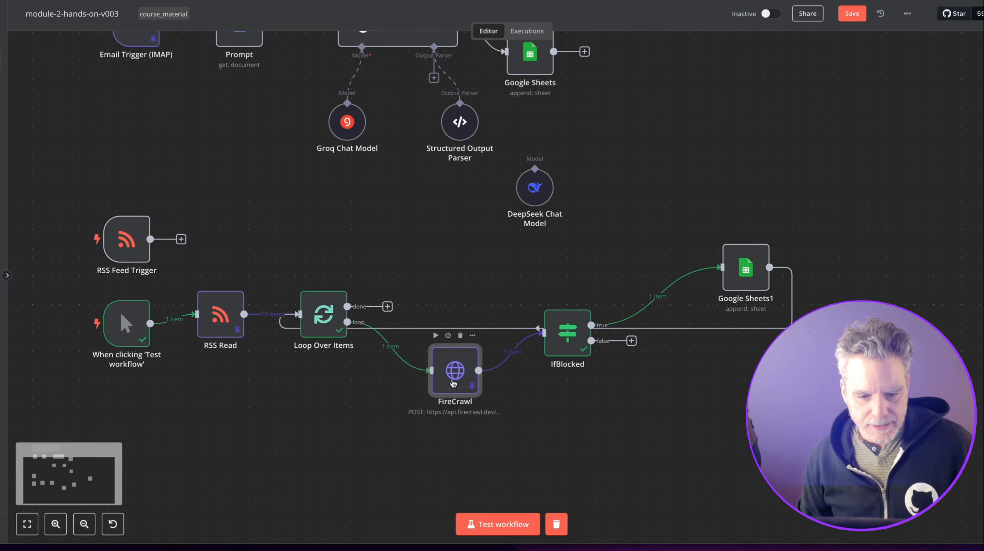
right_click(468, 352)
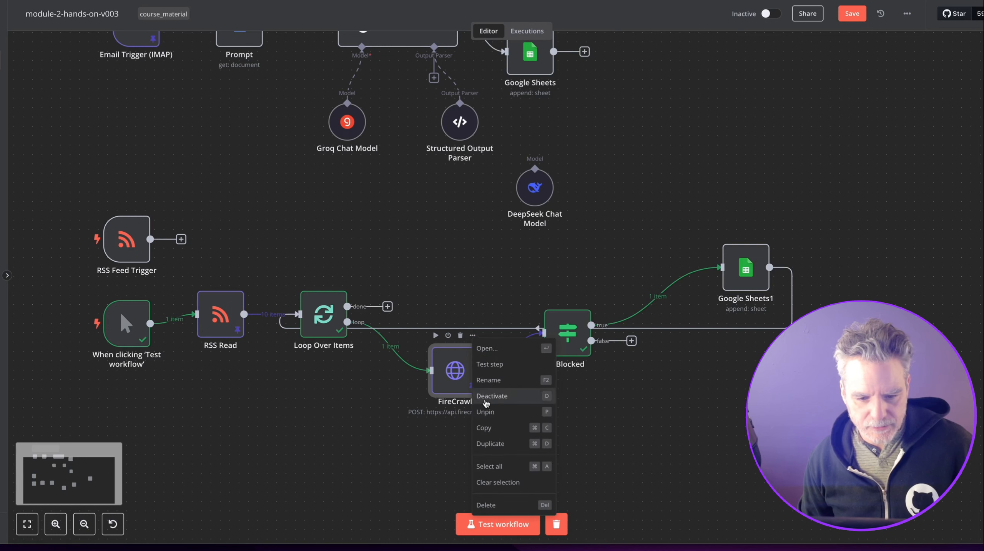
left_click(487, 410)
left_click_drag(326, 304, 326, 248)
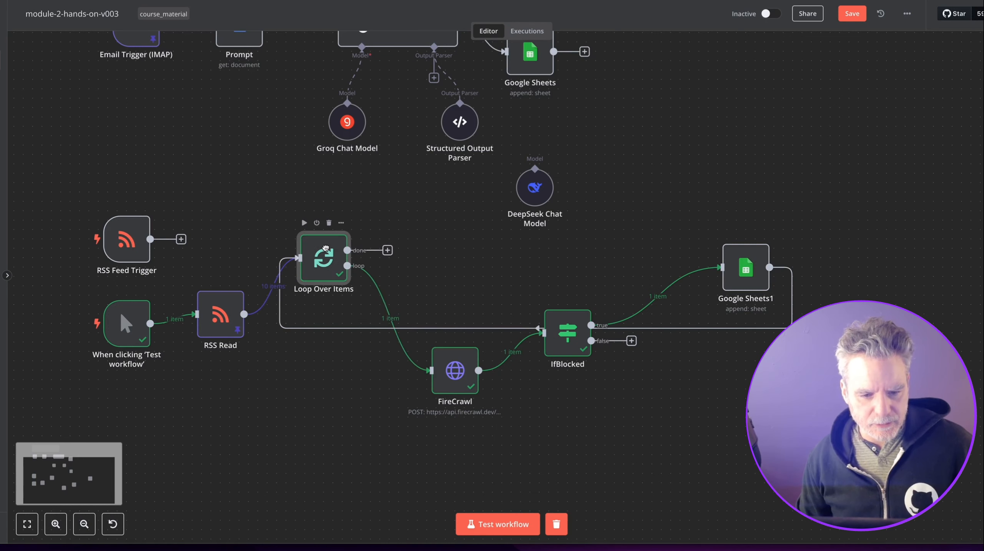
left_click_drag(226, 323, 226, 303)
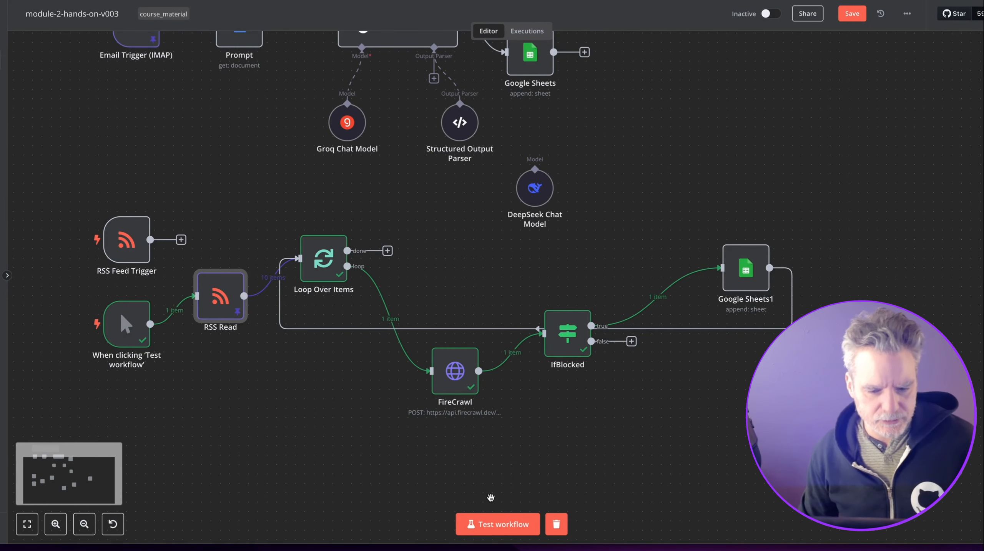
left_click(487, 524)
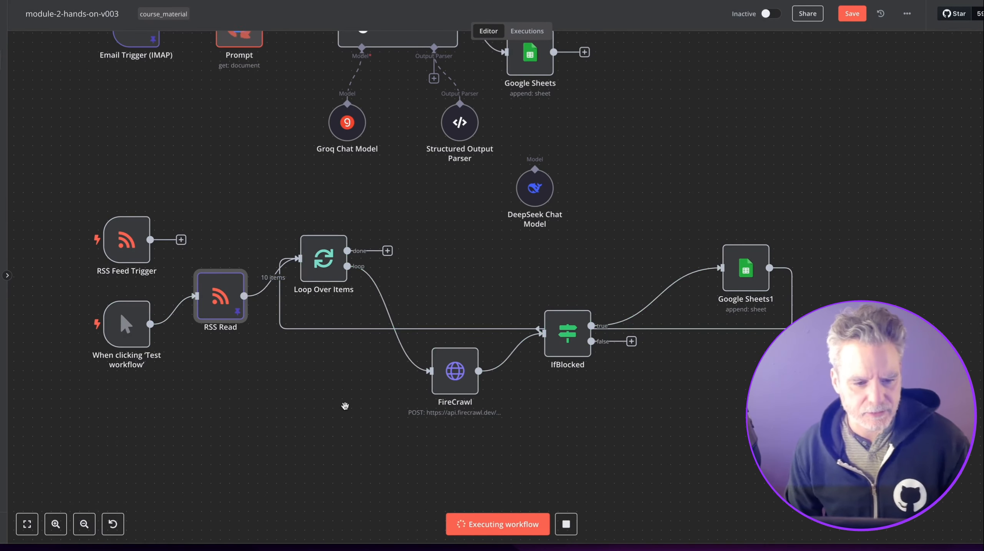
Run the manual trigger, RSS Read and Loop Over Items steps in turn.
scroll(323, 413, "up", 5)
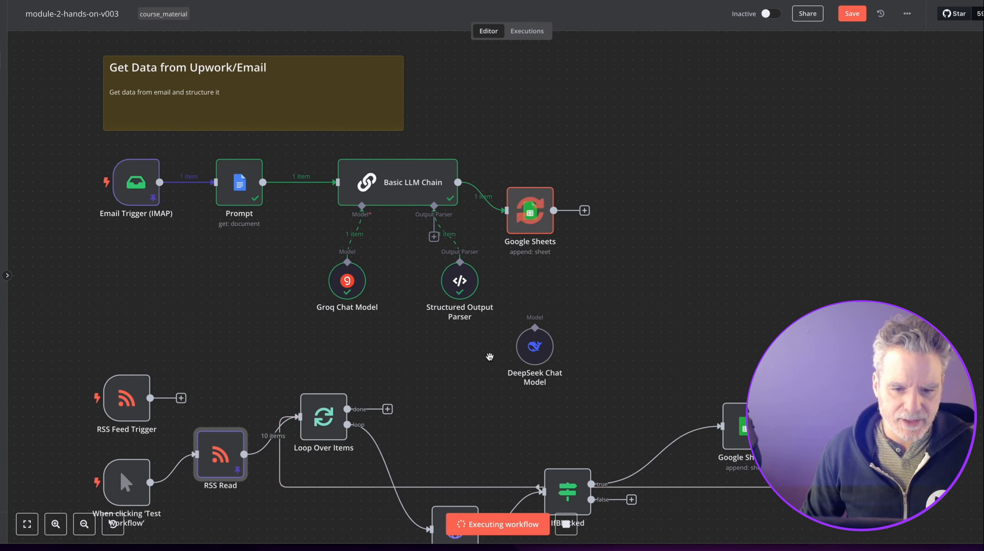
scroll(489, 358, "down", 4)
scroll(501, 444, "up", 2)
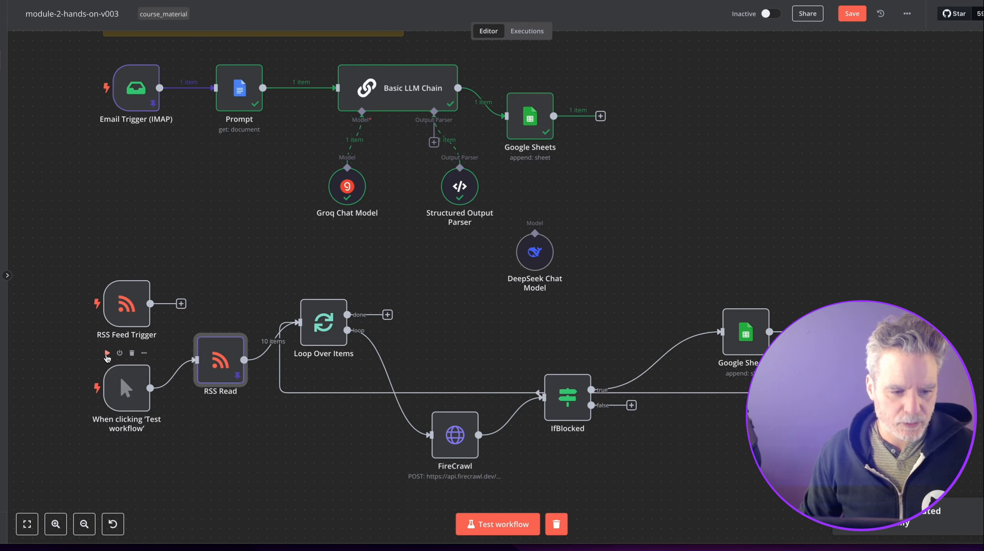
left_click(106, 354)
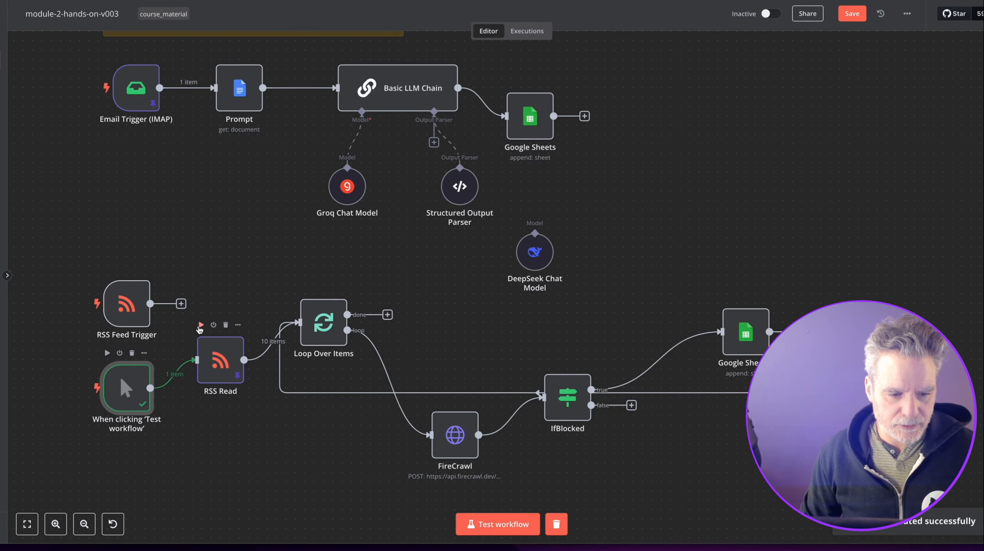
scroll(197, 319, "up", 1)
left_click(201, 327)
mouse_move(307, 291)
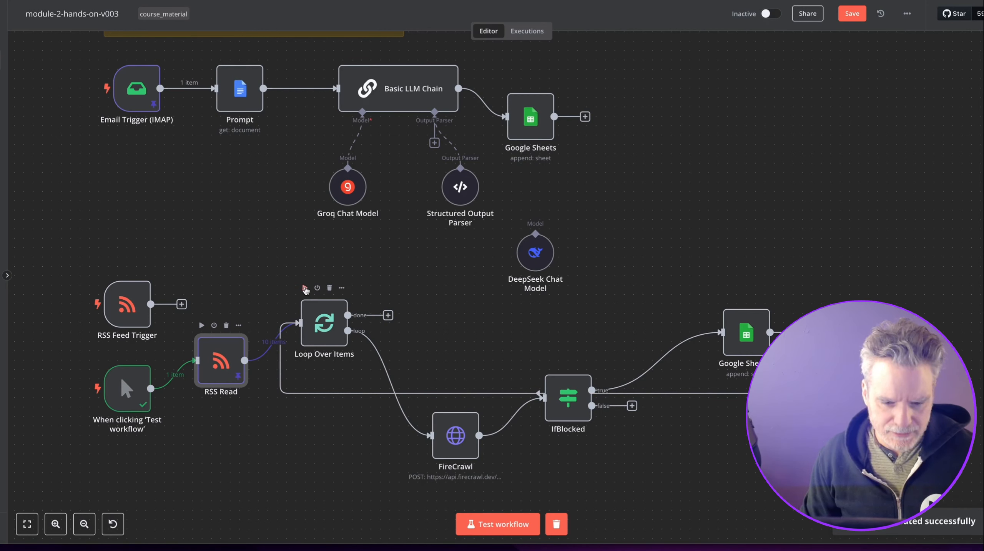
left_click(305, 289)
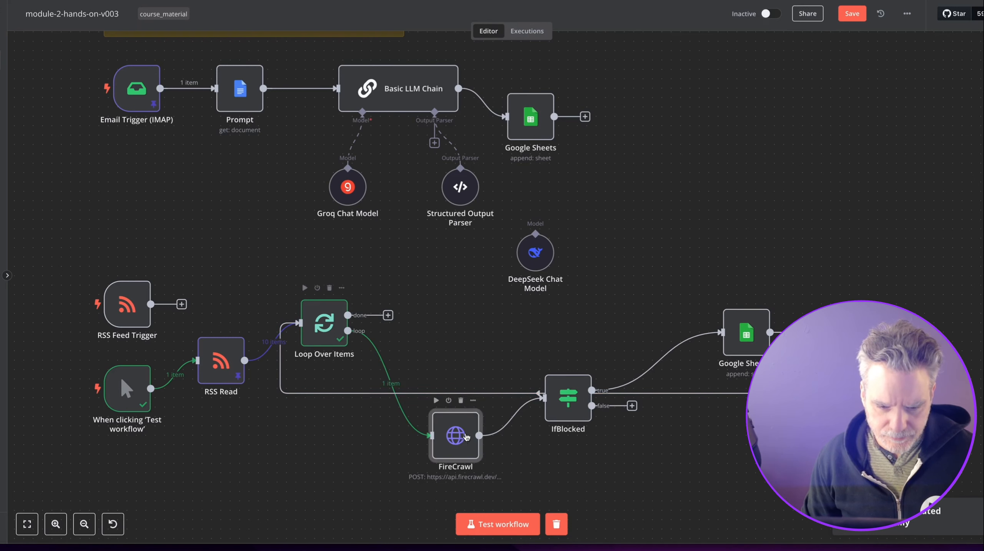
Move FireCrawl and IfBlocked up into line and check RSS Read's items.
left_click_drag(456, 436, 475, 343)
left_click_drag(591, 410, 593, 354)
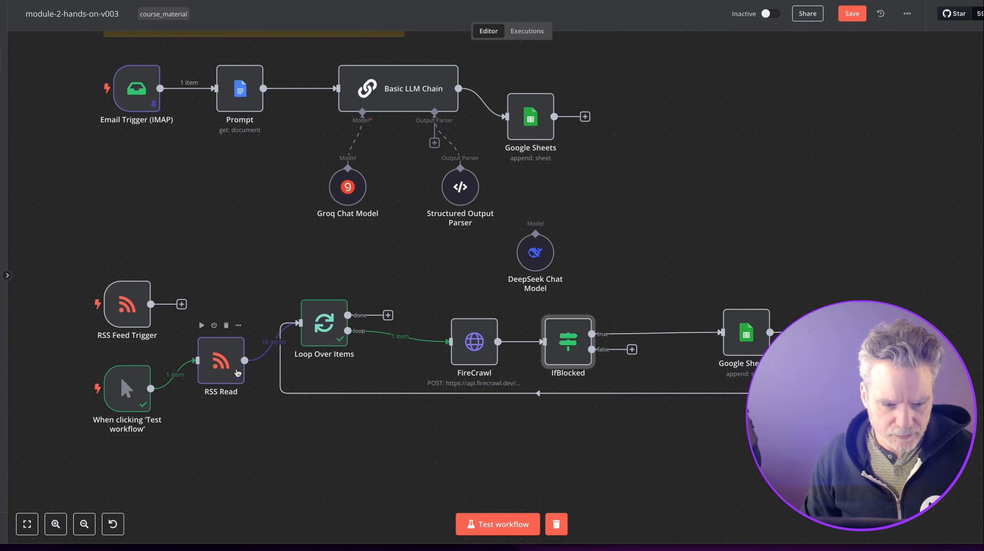
double_click(237, 372)
key("Escape")
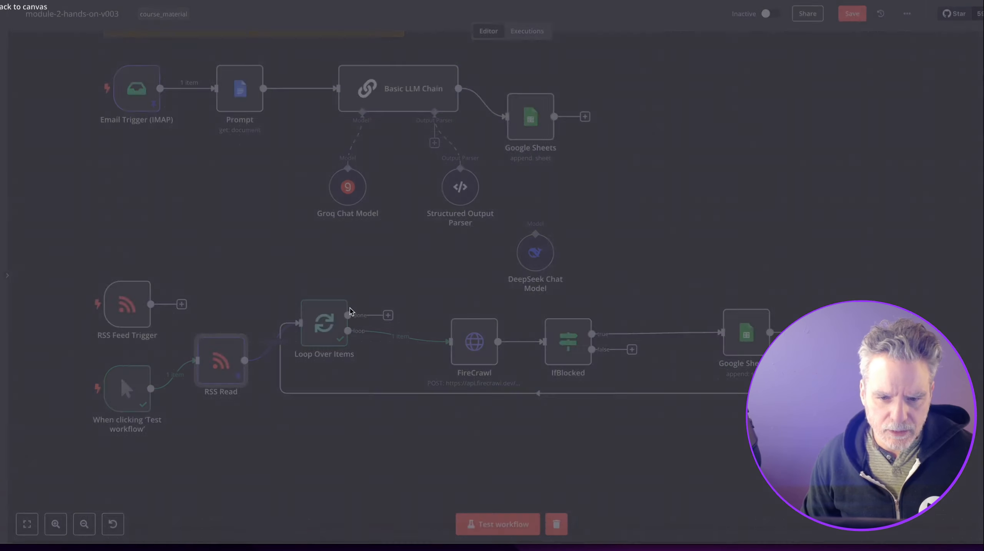
Run the Loop Over Items step three times so both items pass through, then lower it into line.
mouse_move(324, 328)
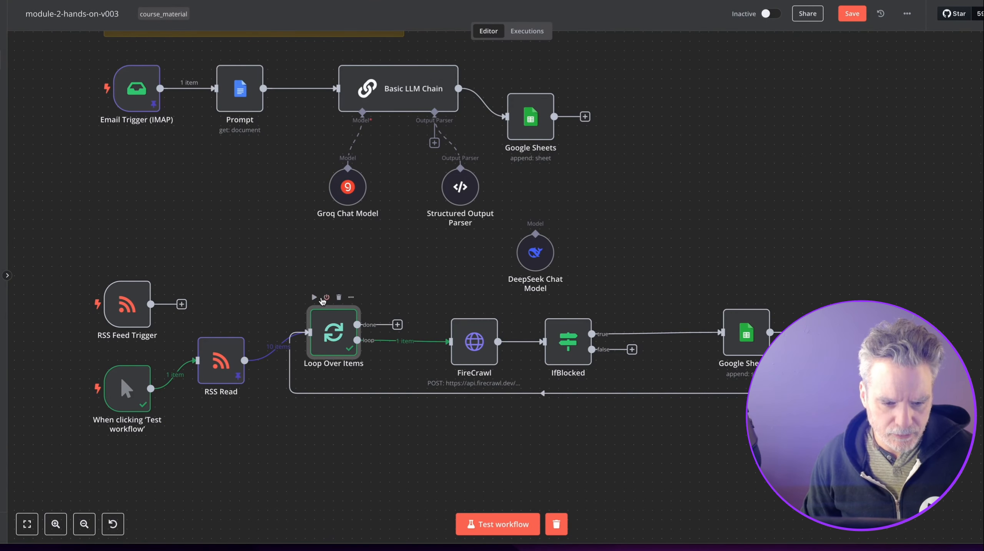
left_click(314, 298)
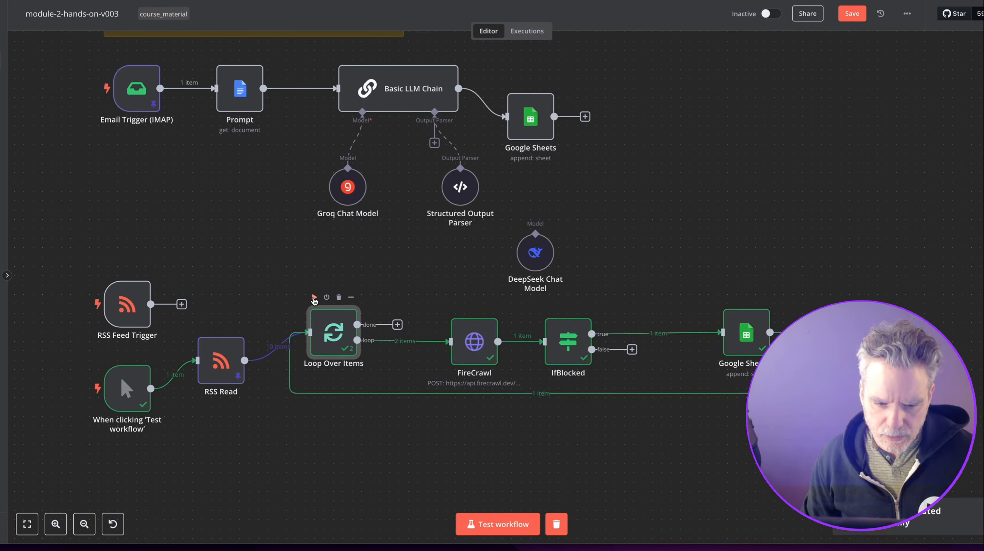
left_click(314, 298)
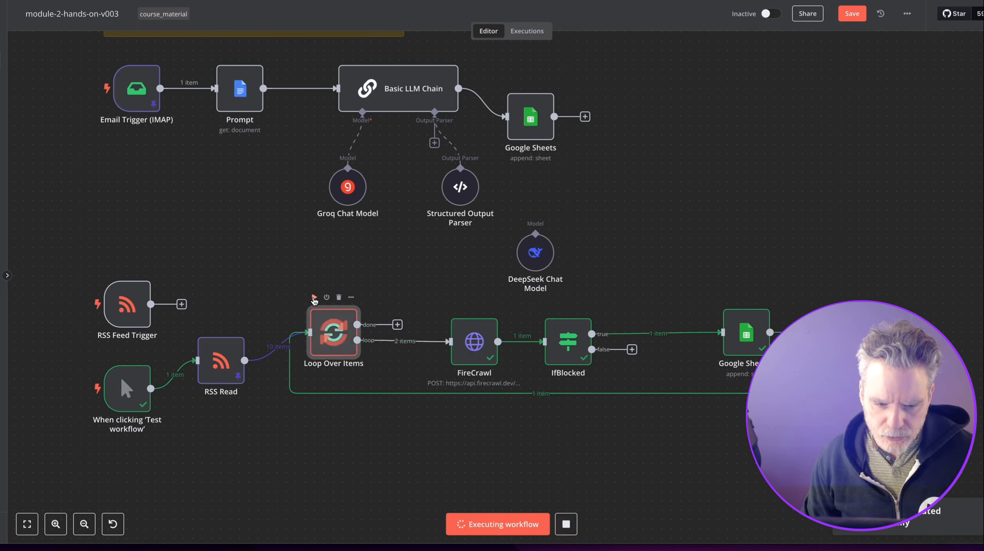
left_click(314, 297)
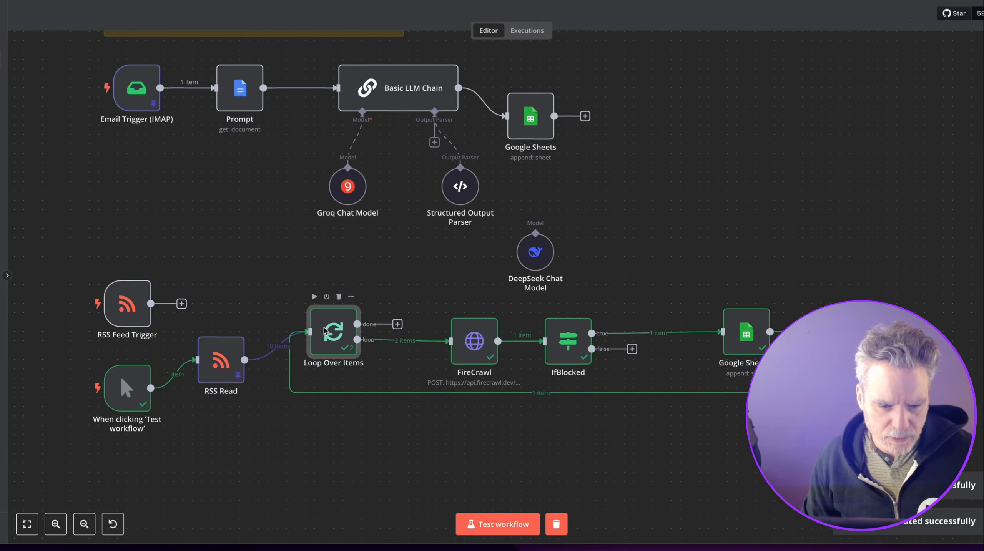
double_click(325, 330)
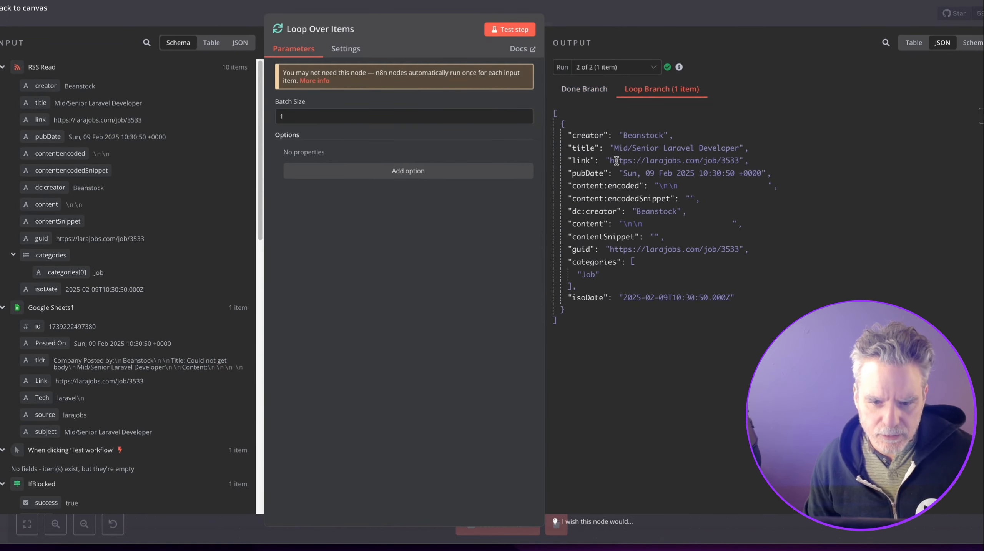
key("Escape")
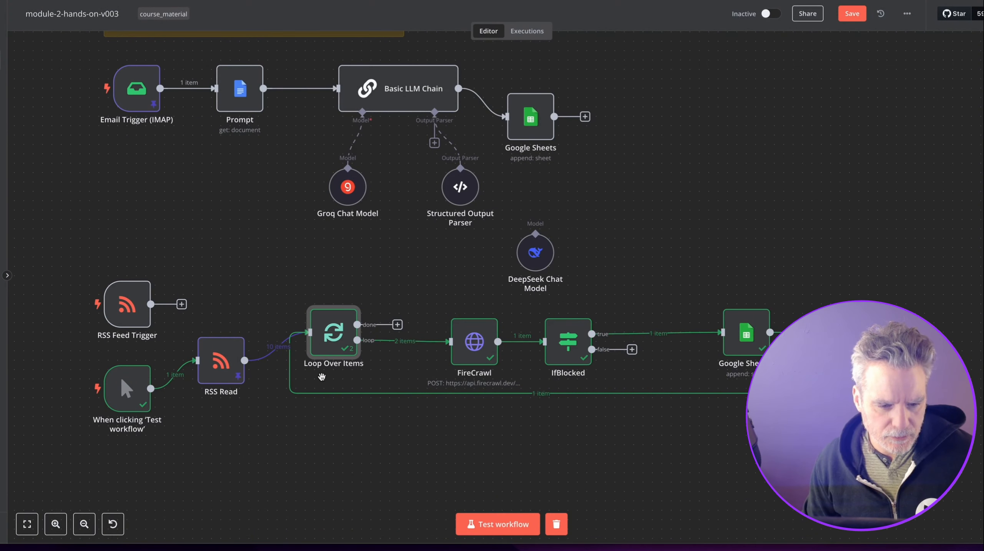
left_click_drag(328, 336, 327, 354)
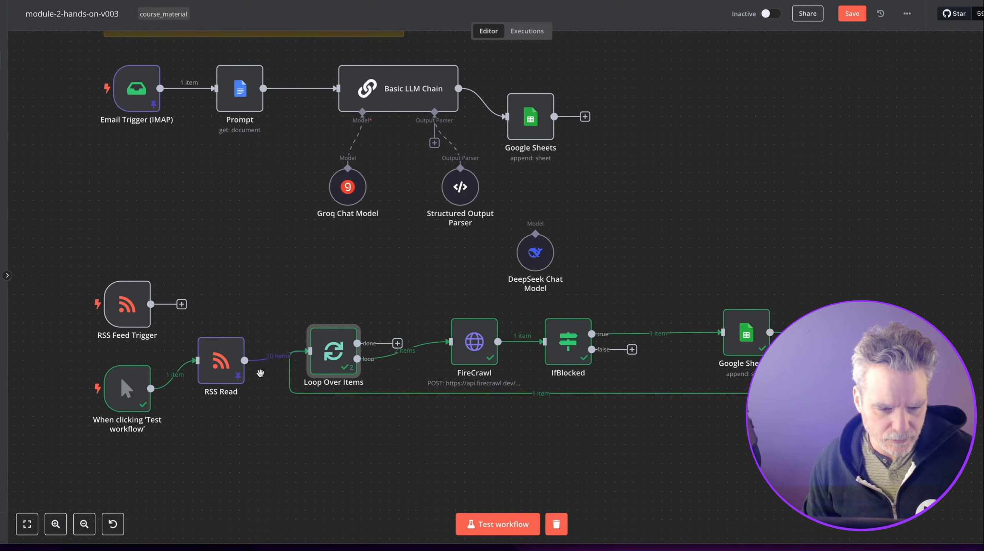
scroll(215, 271, "up", 2)
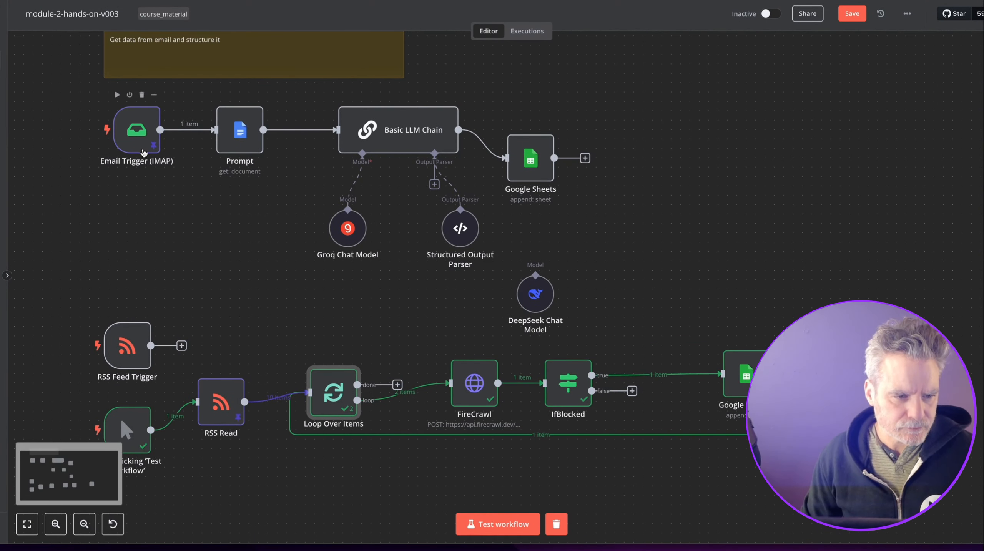
Deactivate the Email Trigger (IMAP), run the workflow test, and pin FireCrawl's output data.
left_click(129, 94)
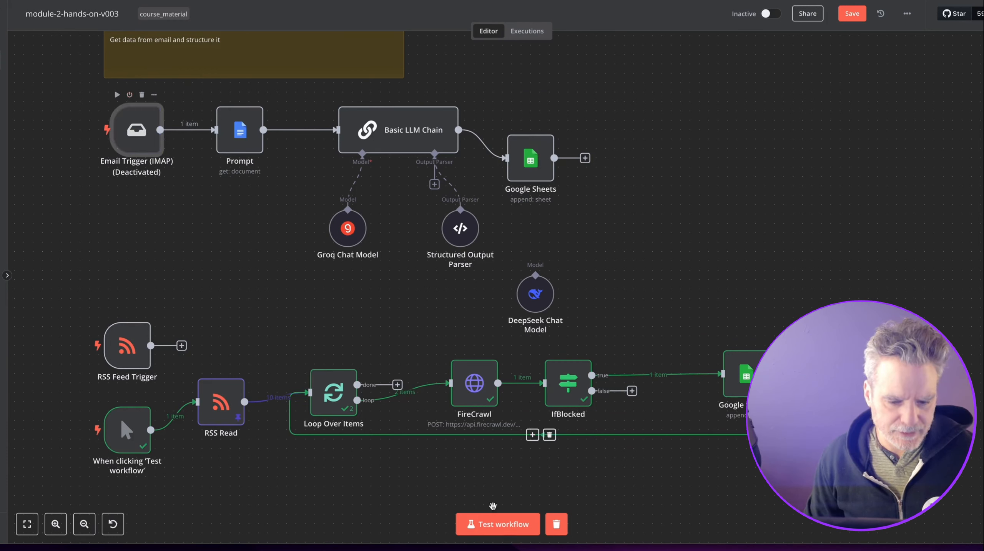
left_click(484, 524)
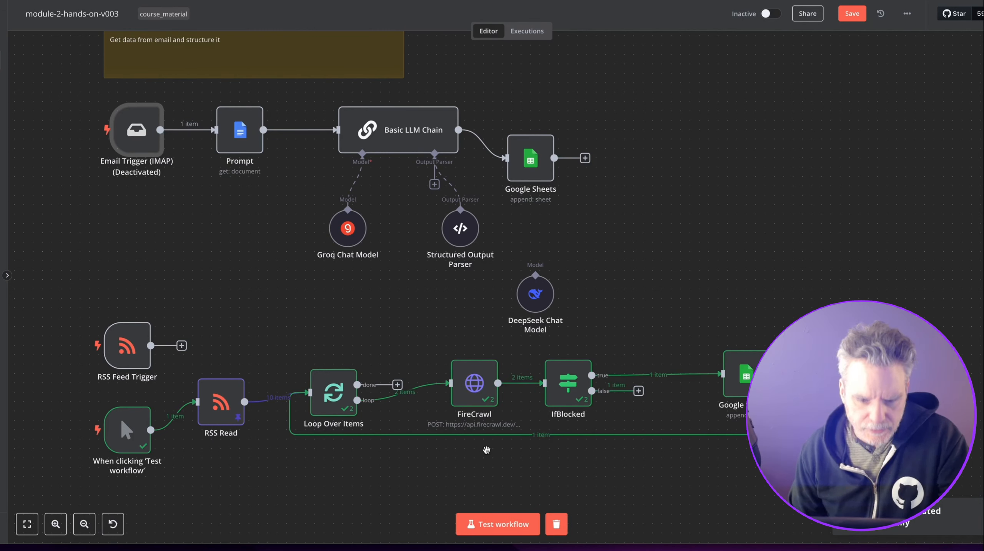
mouse_move(333, 377)
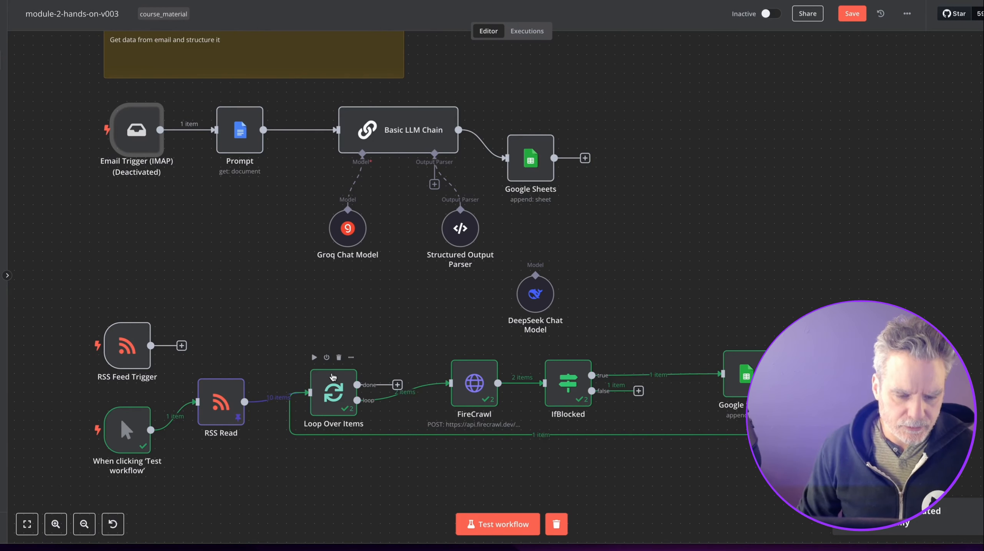
left_click(494, 359)
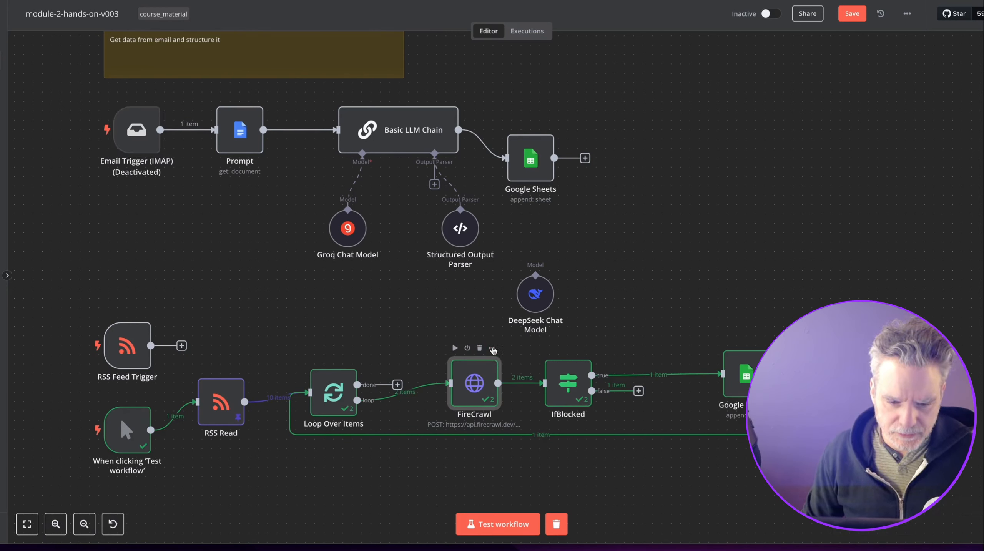
left_click(493, 349)
left_click(504, 427)
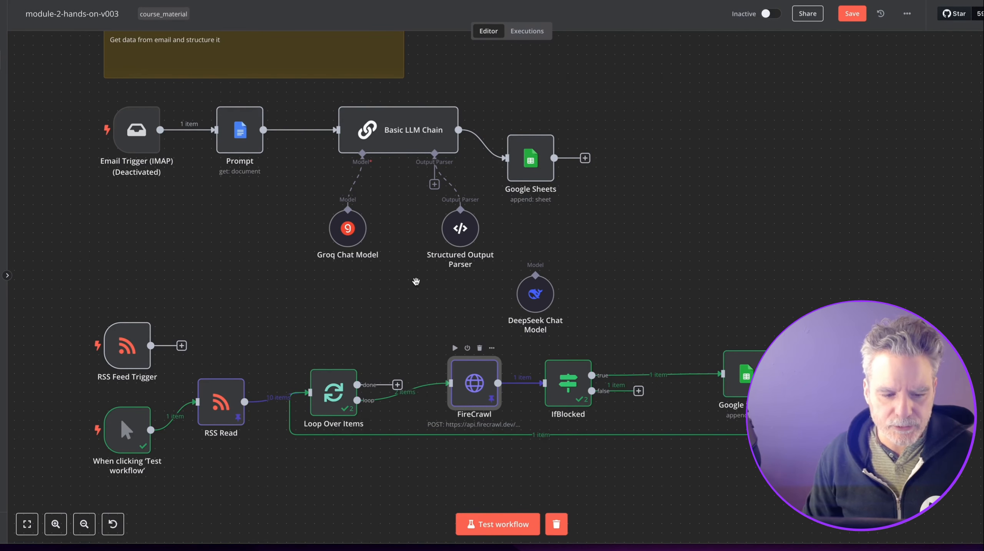
Move the Google Sheets node further right along IfBlocked's true branch.
scroll(416, 286, "down", 2)
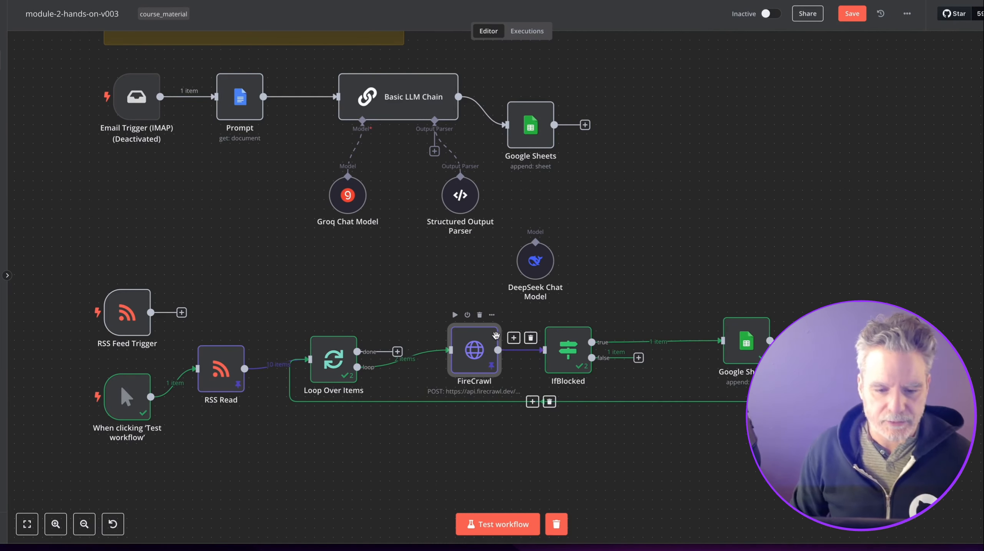
mouse_move(556, 313)
double_click(563, 345)
key("Escape")
double_click(725, 349)
key("Escape")
left_click_drag(724, 349, 915, 368)
left_click_drag(804, 319, 705, 246)
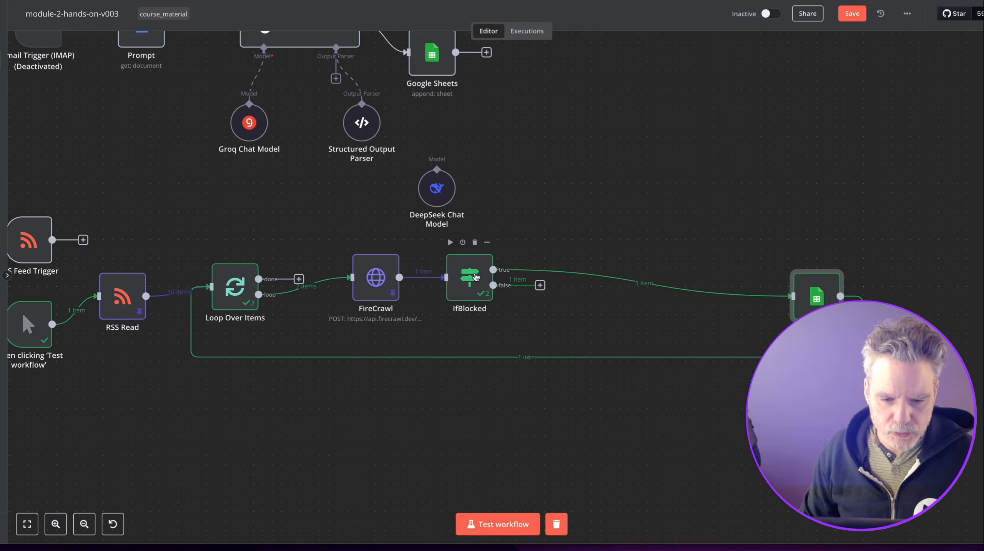
Check IfBlocked's false-branch output holding the scraped jobs.lever.co posting.
double_click(469, 279)
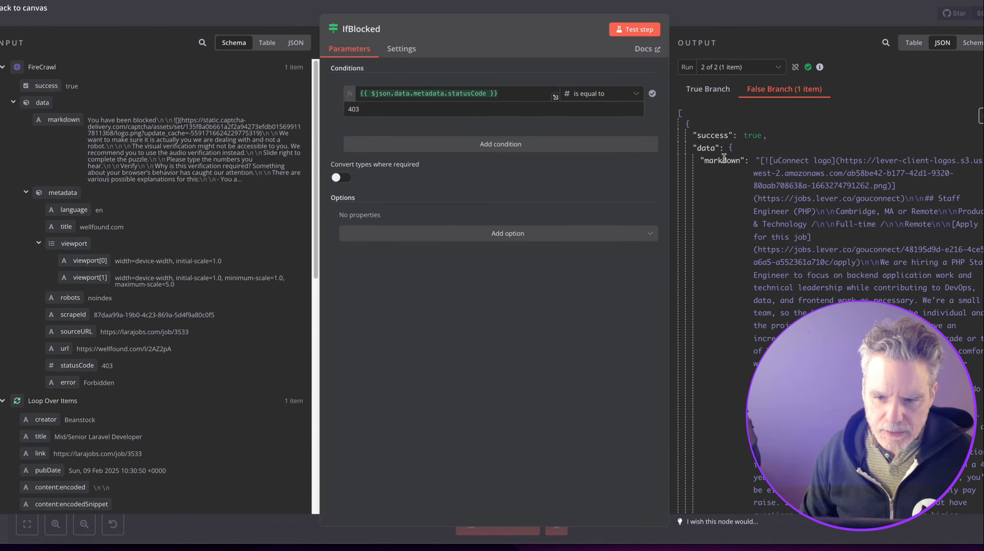
key("Escape")
scroll(428, 222, "down", 3)
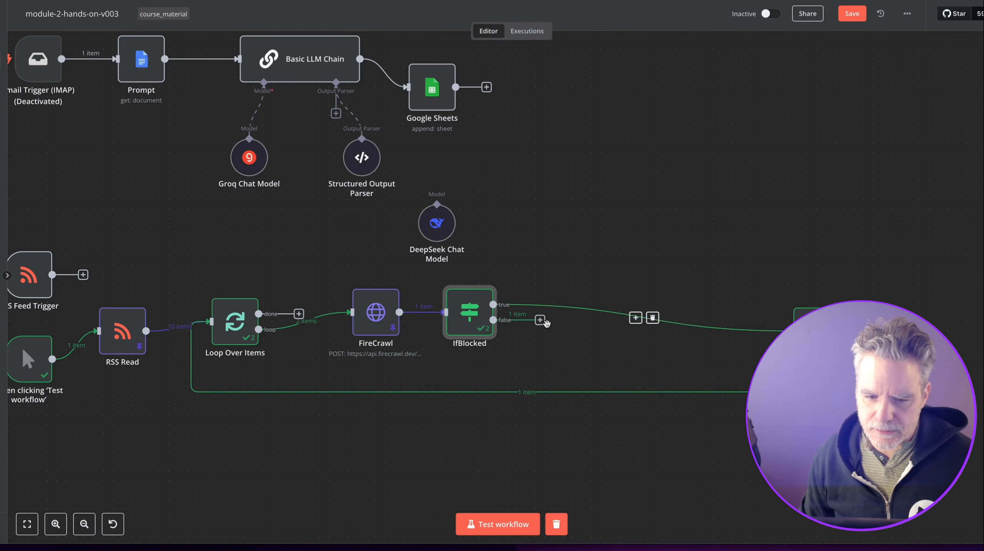
Add a Basic LLM Chain node on IfBlocked's false output.
left_click(539, 319)
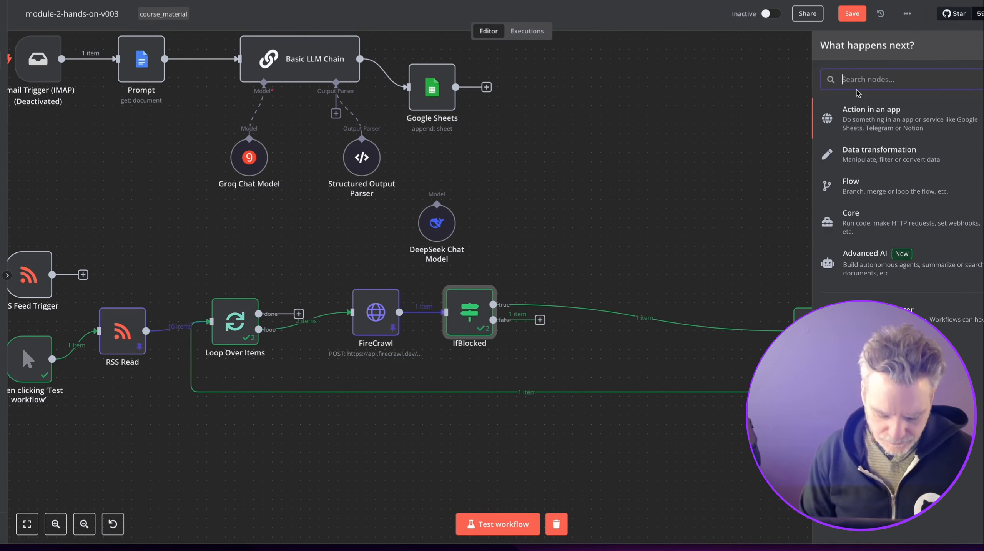
type("groq")
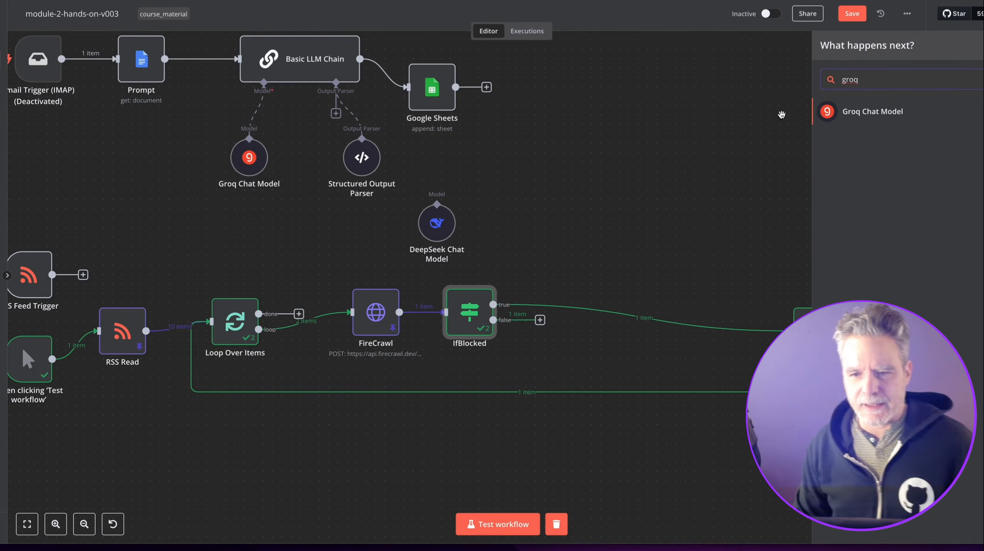
left_click_drag(871, 87, 830, 86)
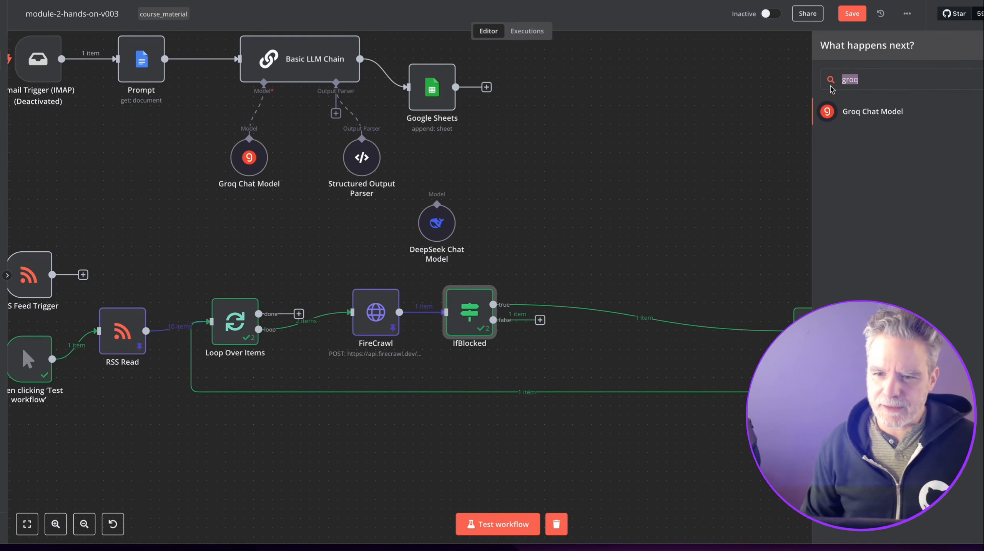
type("basic")
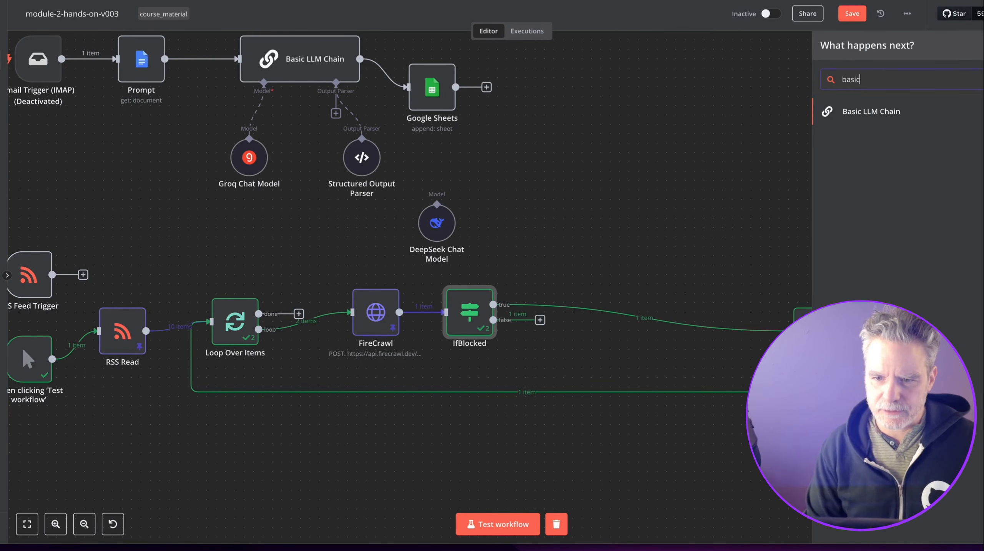
left_click(871, 110)
key("Escape")
Search the node list for 'chat', then move Basic LLM Chain1 right and down.
left_click(982, 54)
type("chat")
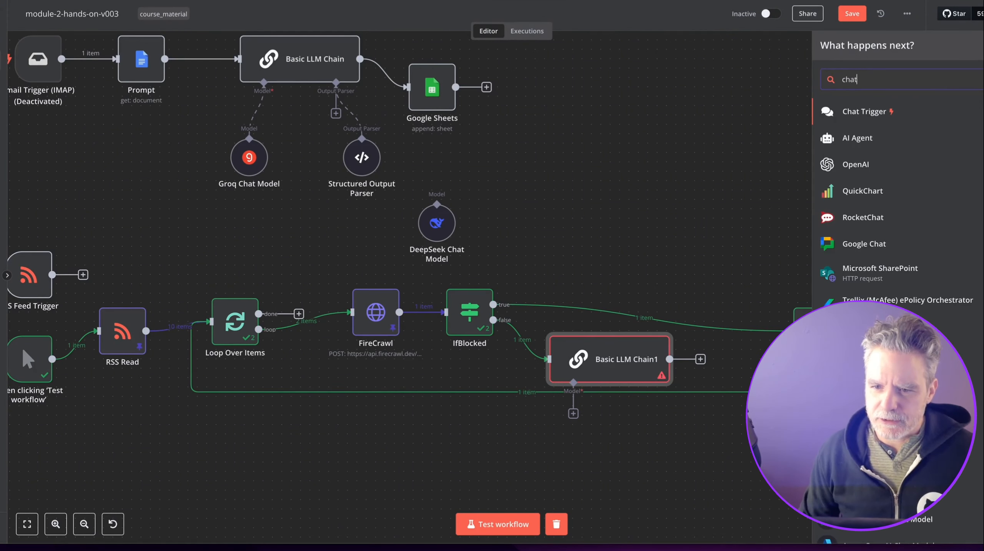
left_click_drag(681, 221, 683, 220)
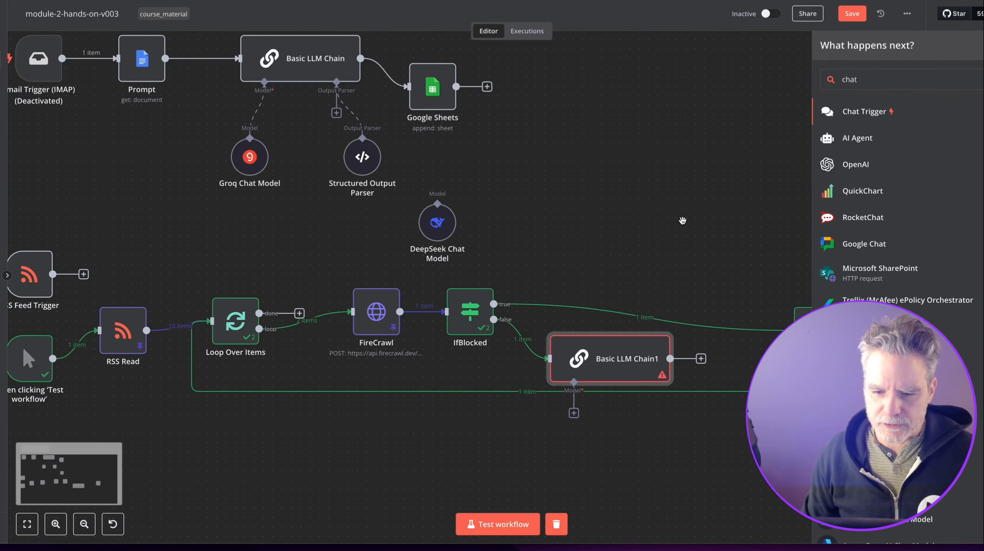
key("Escape")
scroll(681, 207, "down", 2)
left_click_drag(637, 282, 663, 350)
Attach Groq Chat Model1 as the chain's model and open Basic LLM Chain1's settings.
scroll(659, 351, "down", 2)
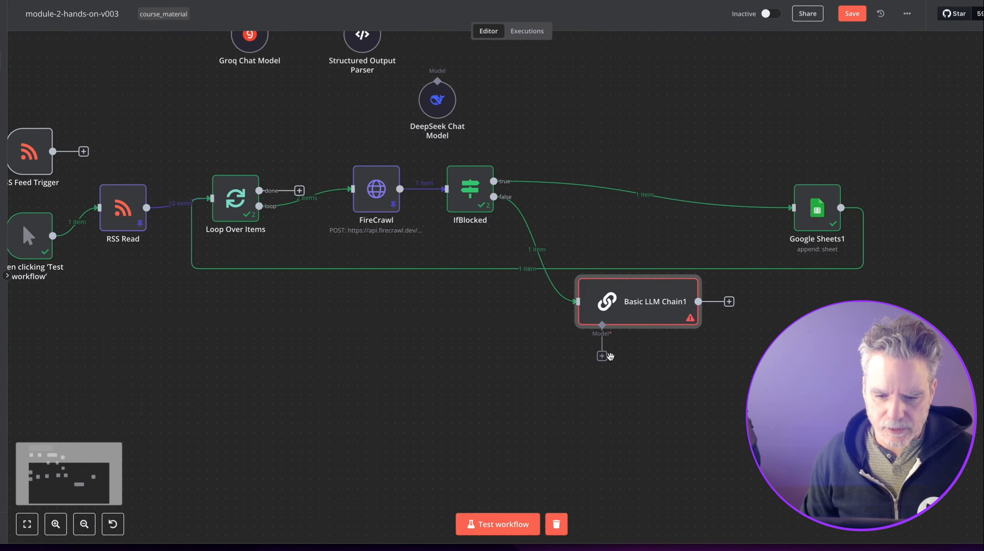
left_click(602, 356)
type("g")
left_click(857, 110)
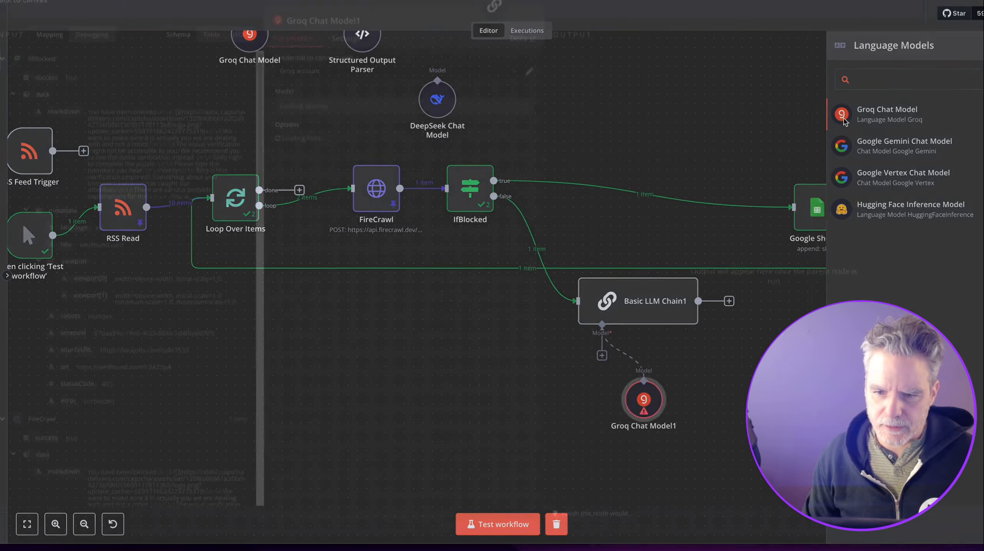
left_click(697, 17)
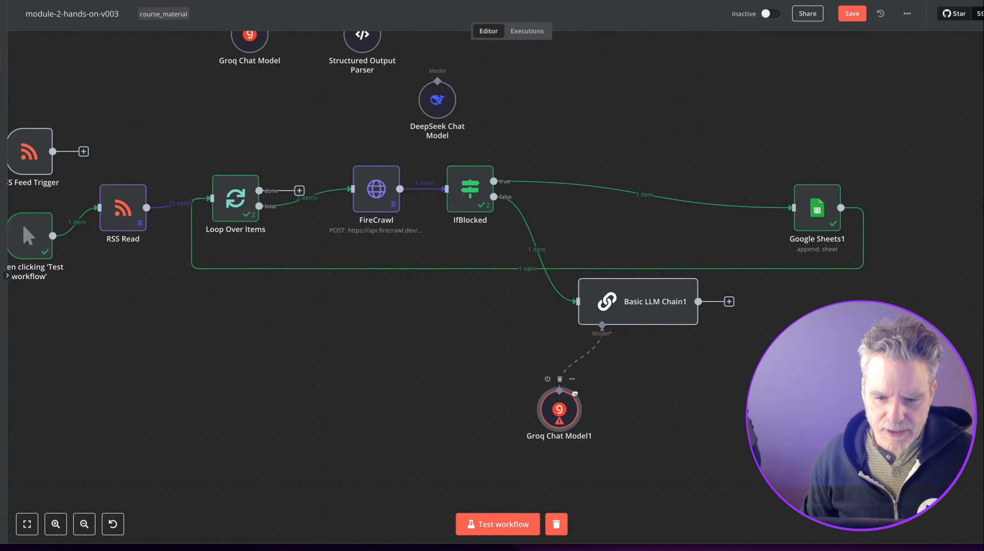
double_click(652, 305)
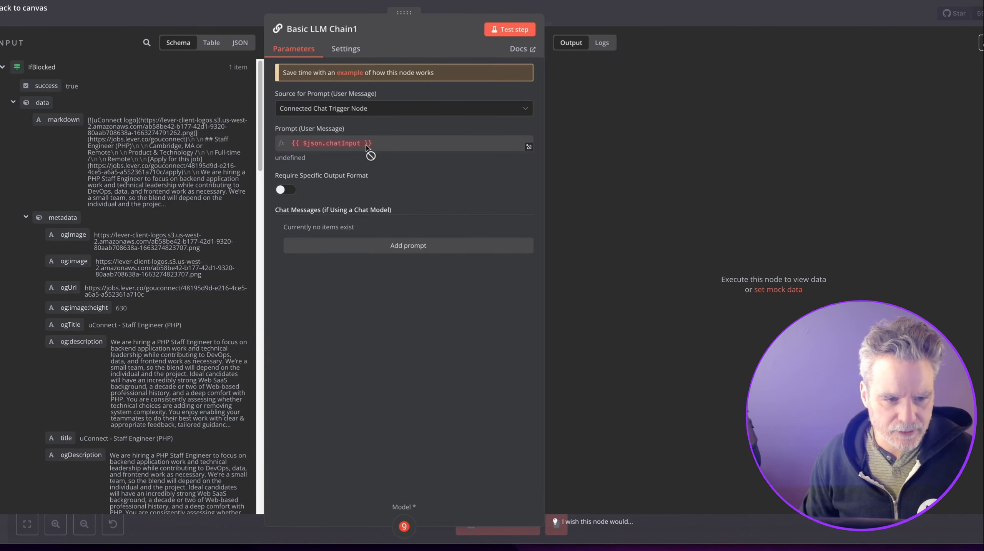
Set Basic LLM Chain1's prompt source to Define below, using {{ $json.data.markdown }} as the text.
left_click(373, 111)
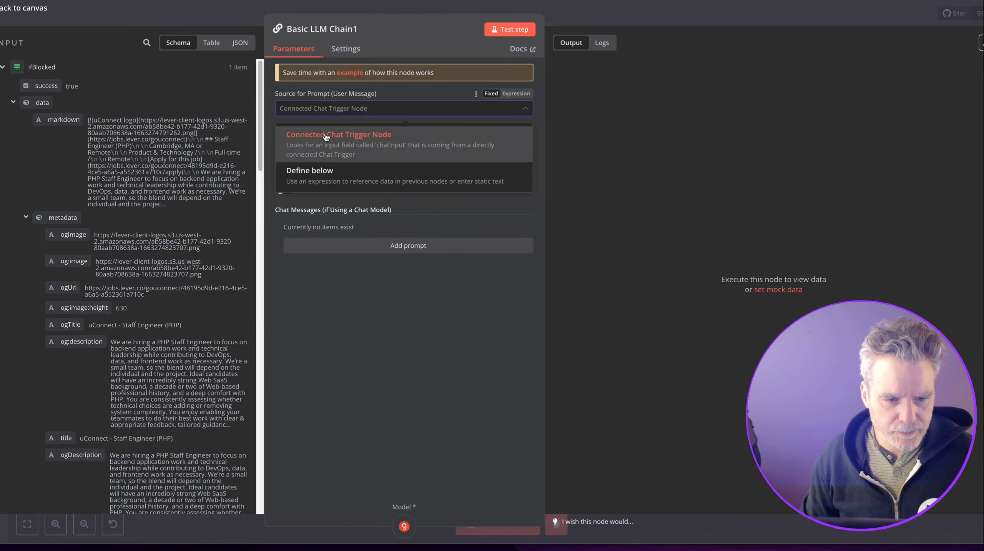
left_click(324, 172)
left_click_drag(95, 124, 316, 154)
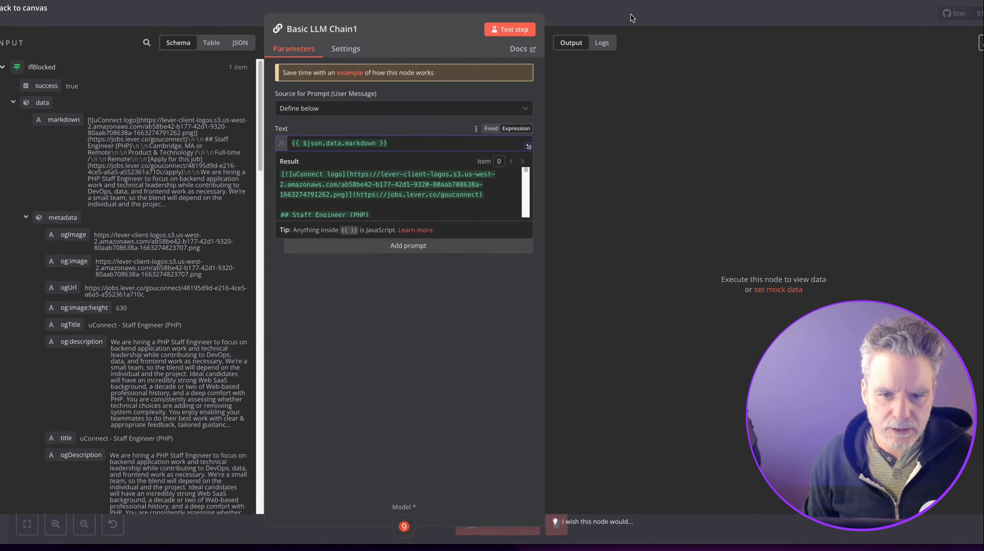
Add an empty System chat message to Basic LLM Chain1 and begin dictating it.
left_click(631, 17)
double_click(631, 314)
left_click(333, 252)
left_click(347, 283)
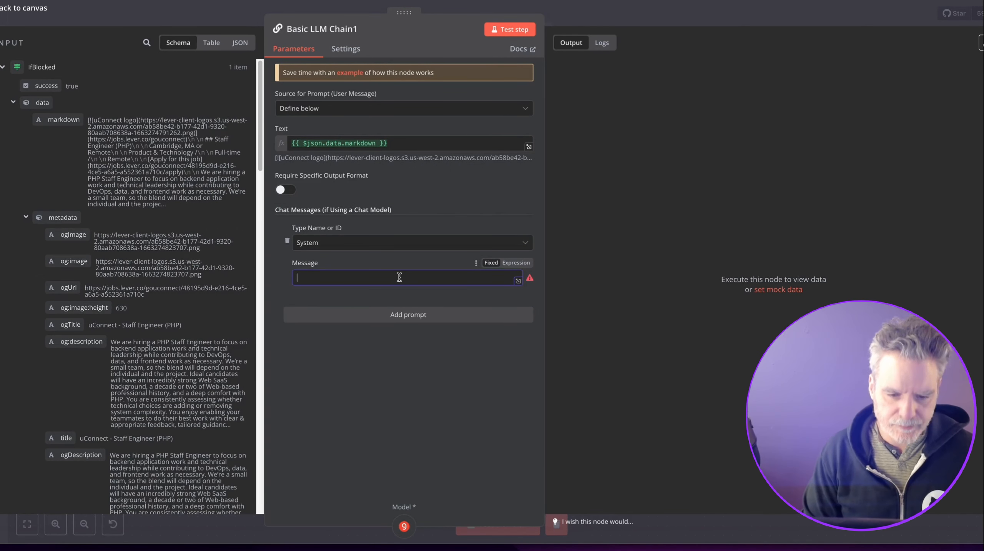
key("alt+space")
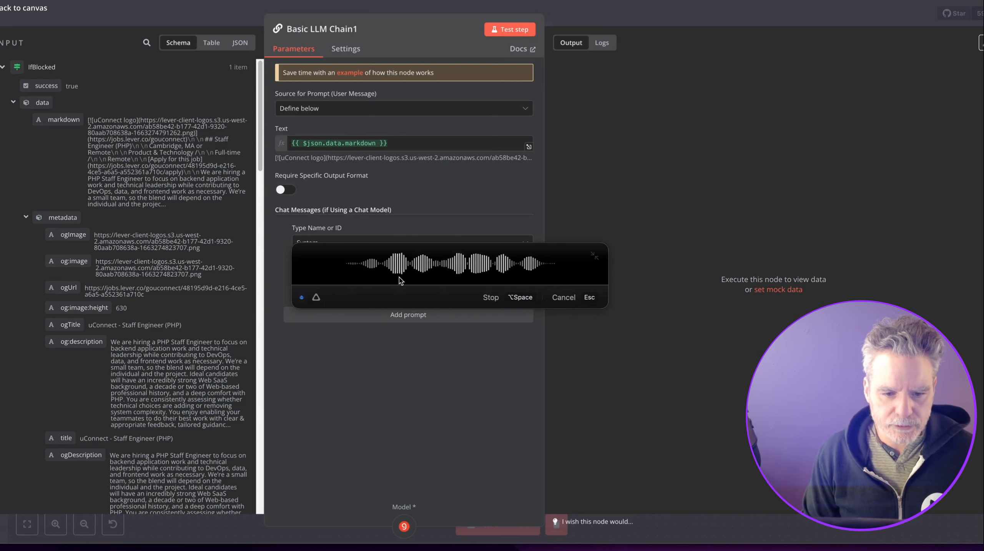
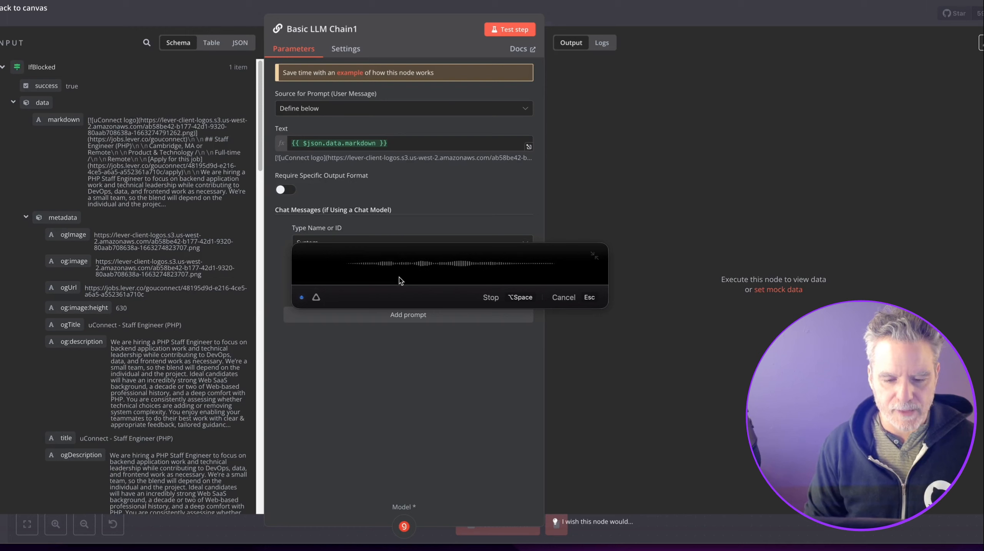
Move Basic LLM Chain1 left and place Groq Chat Model1 beneath it on the canvas.
key("Escape")
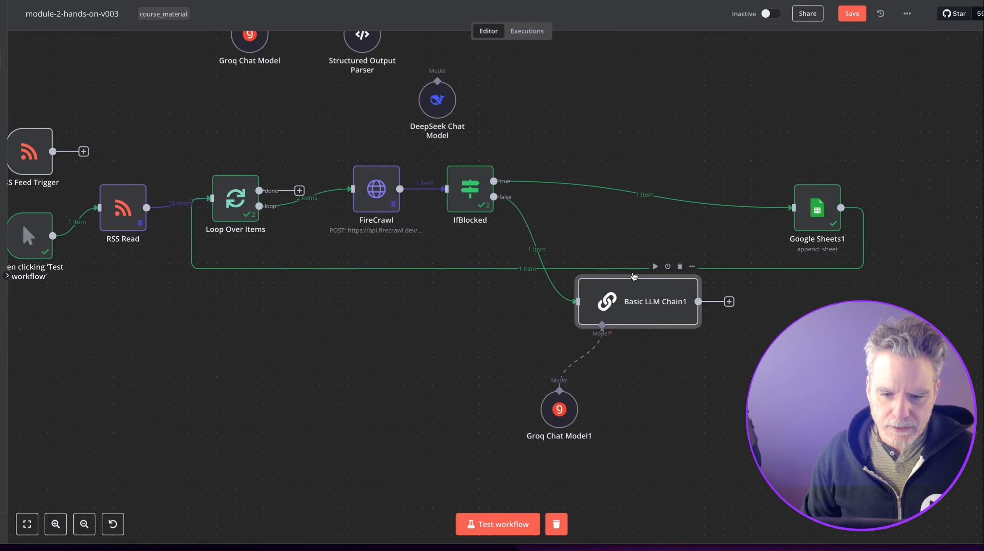
left_click_drag(599, 322, 562, 332)
left_click_drag(559, 410, 522, 401)
double_click(601, 323)
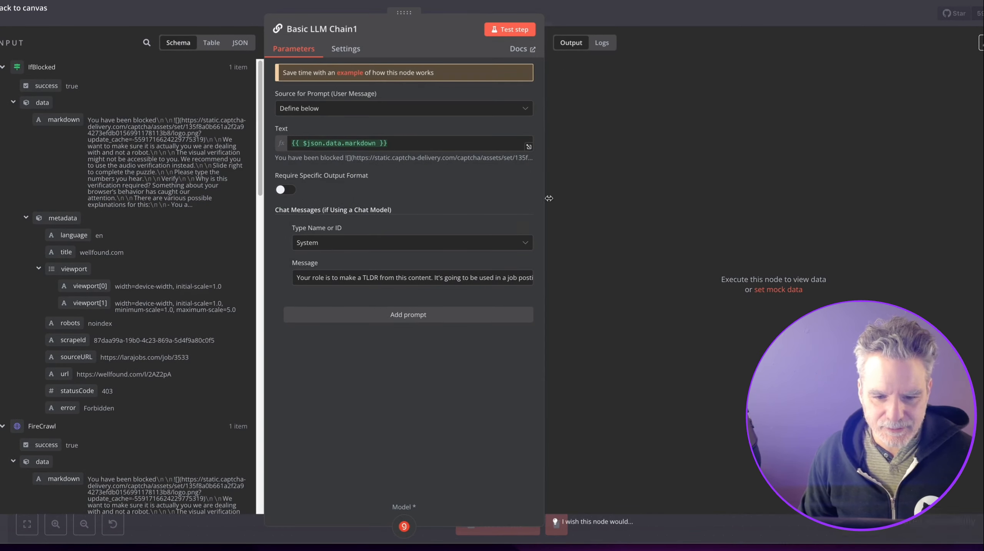
key("Escape")
Test Basic LLM Chain1 on the blocked-page content and save the workflow.
scroll(616, 279, "up", 1)
left_click(617, 277)
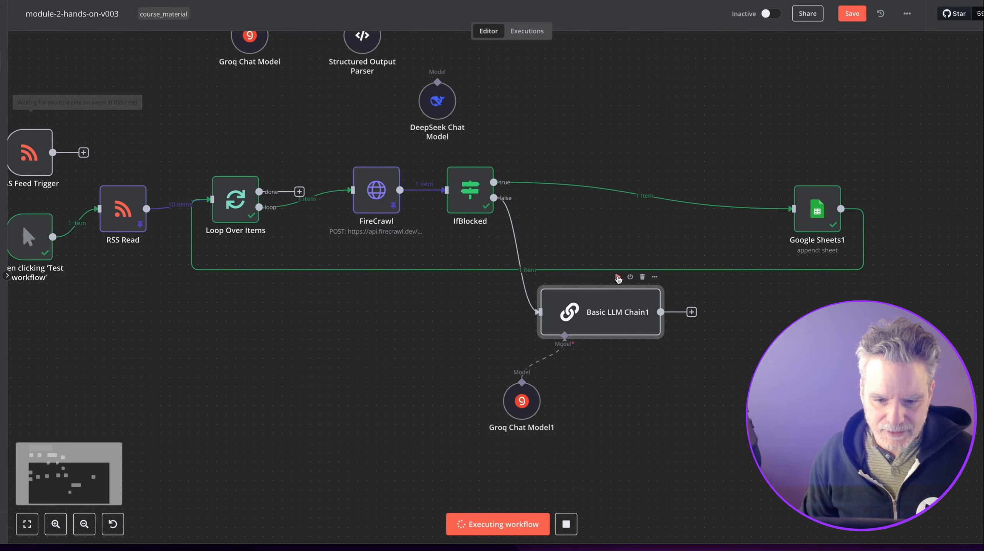
double_click(610, 296)
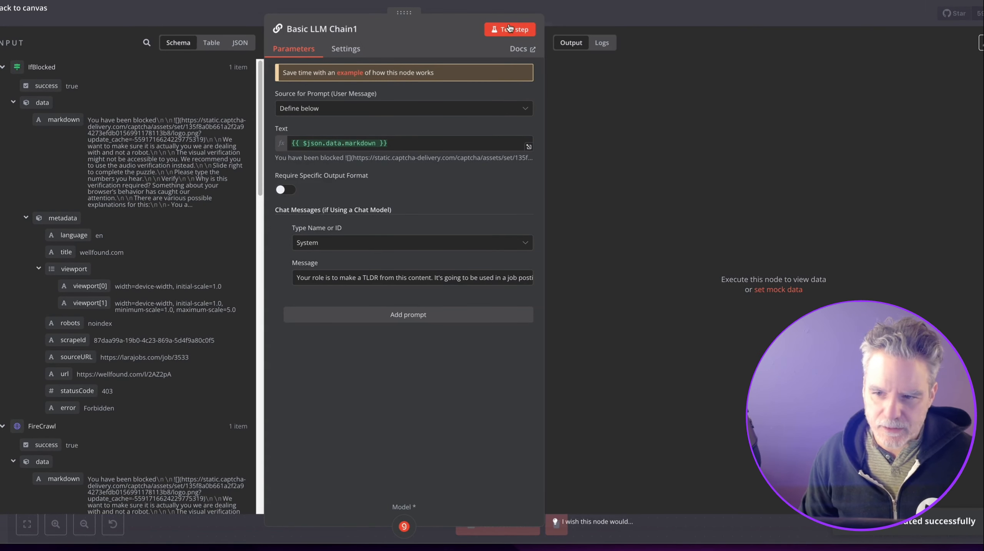
left_click(526, 31)
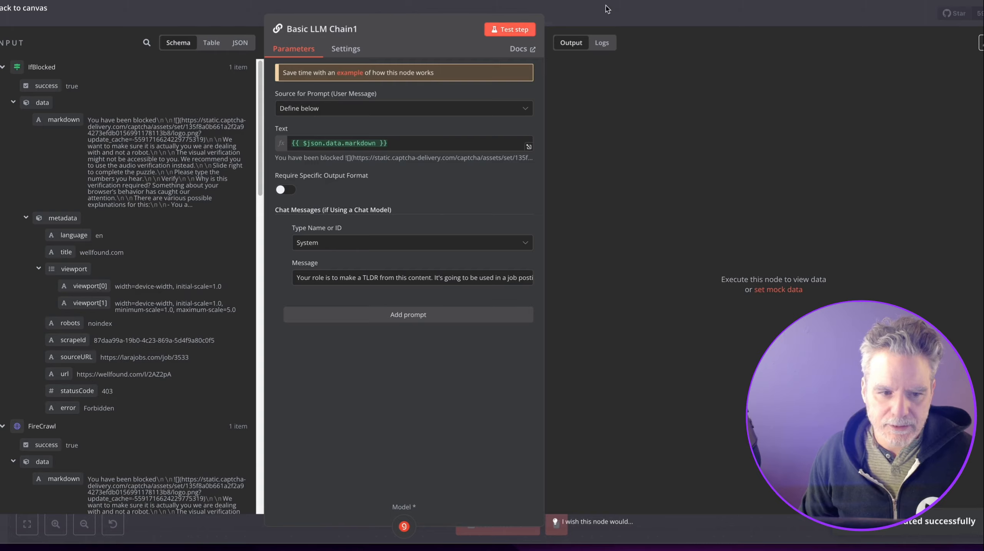
left_click(607, 9)
key("ctrl+s")
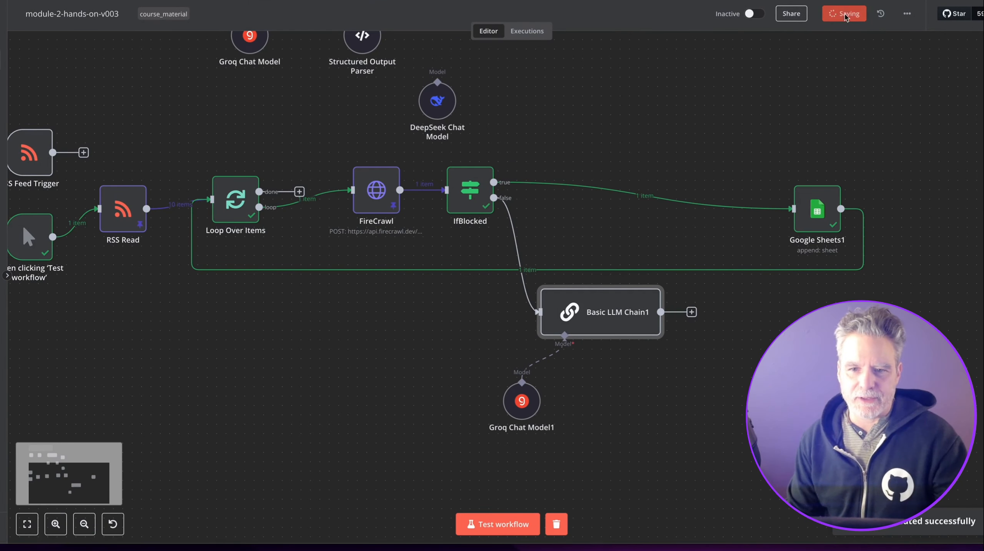
key("1")
scroll(586, 271, "down", 2)
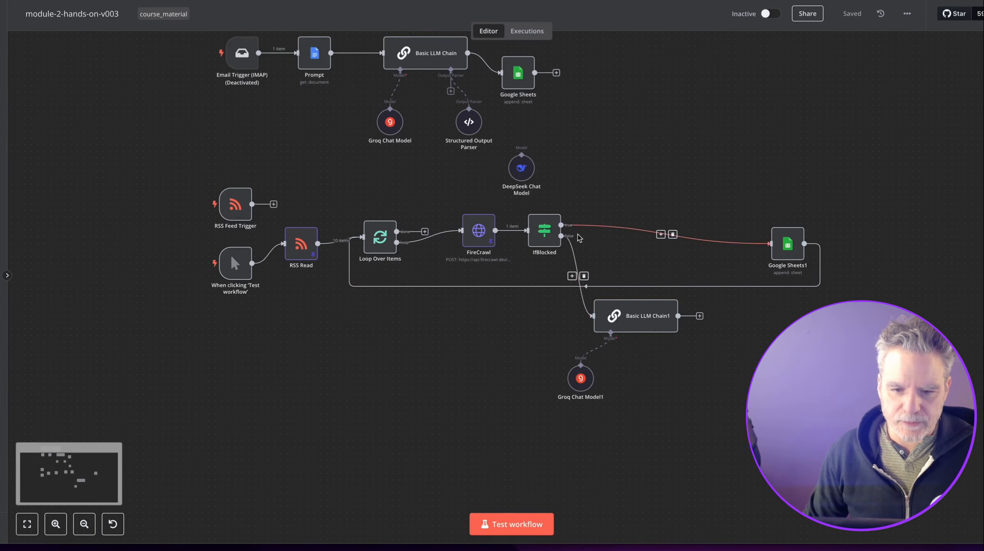
Rerun the FireCrawl step and then the IfBlocked step.
scroll(573, 231, "up", 4)
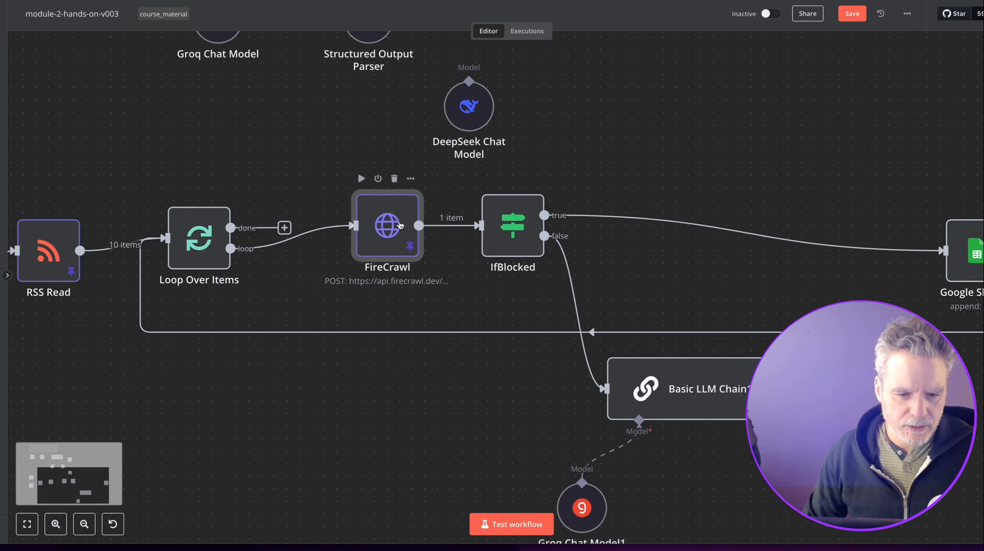
double_click(371, 199)
key("Escape")
left_click(361, 179)
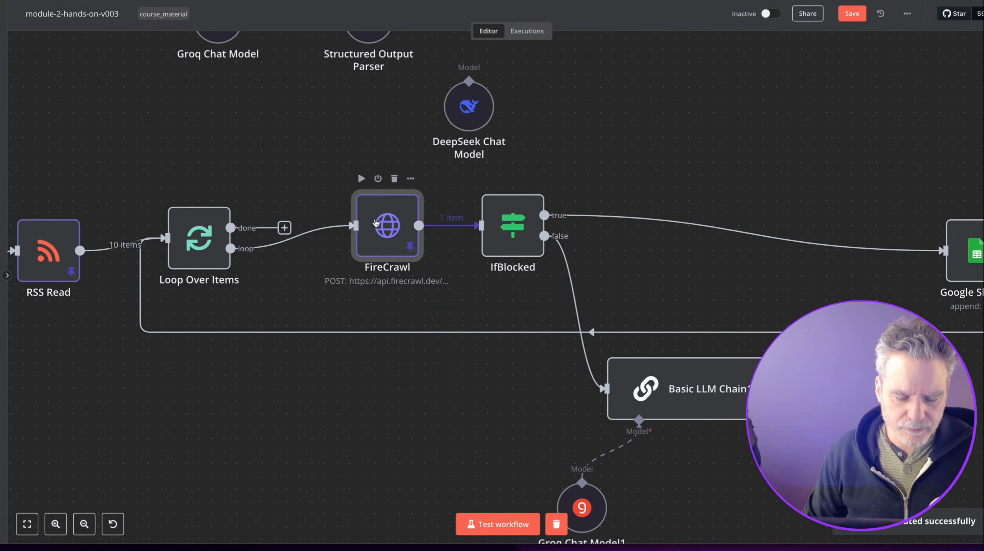
left_click(487, 178)
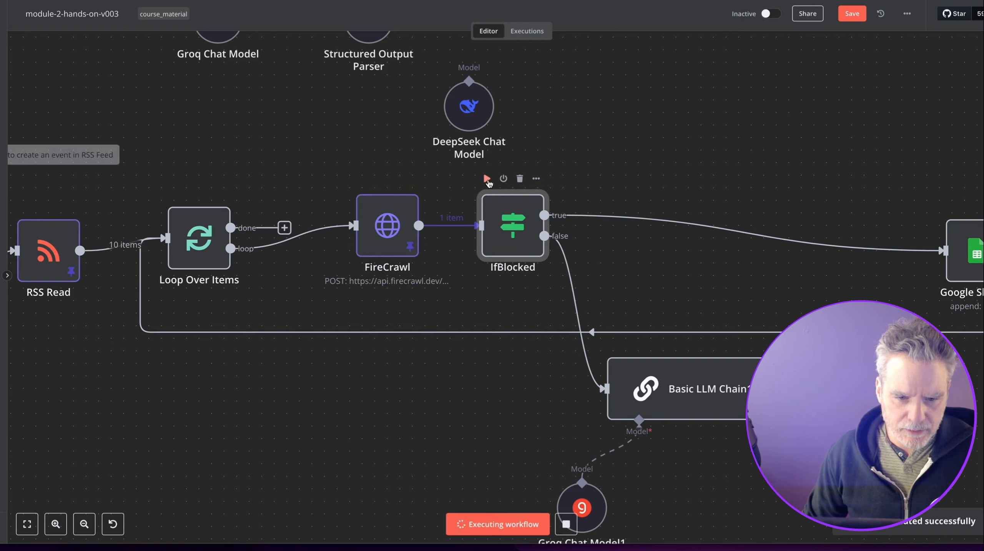
left_click(487, 179)
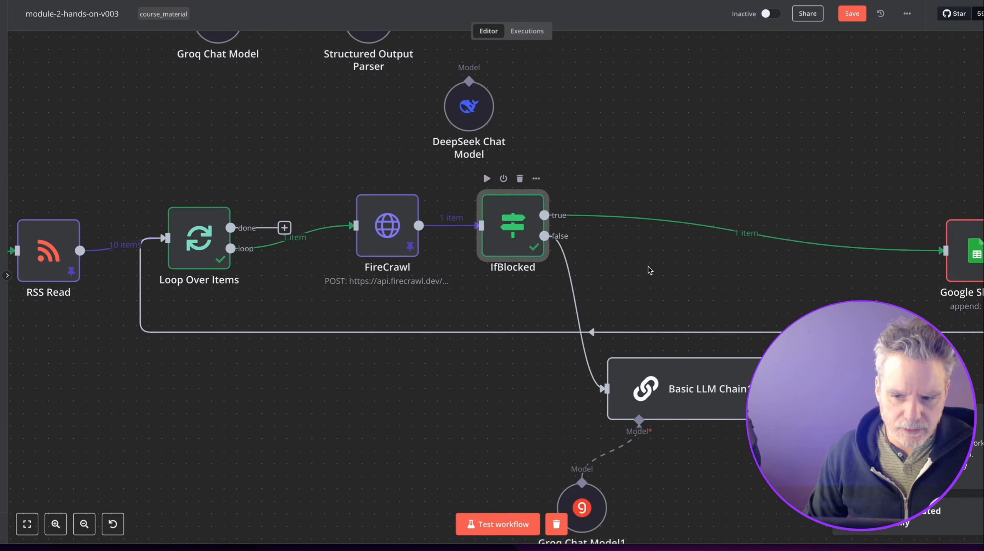
Unpin FireCrawl's stored output data so it uses live scrape results.
double_click(390, 222)
key("Escape")
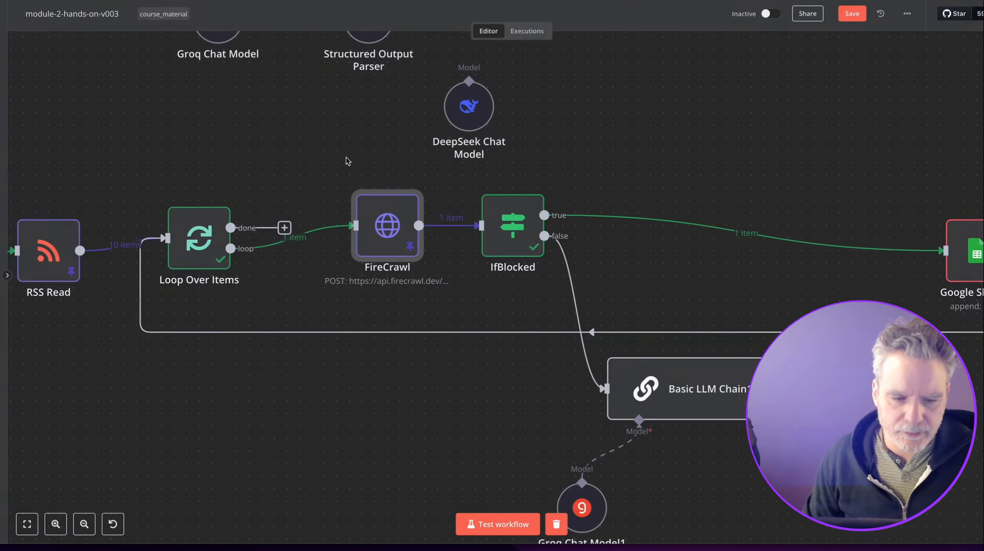
left_click(412, 180)
left_click(439, 270)
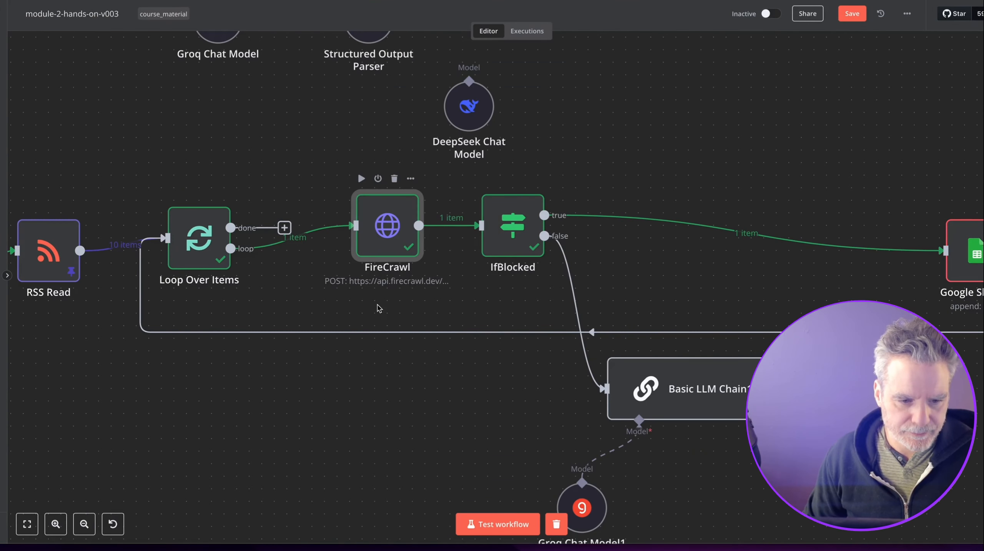
left_click_drag(332, 350, 456, 346)
left_click(151, 251)
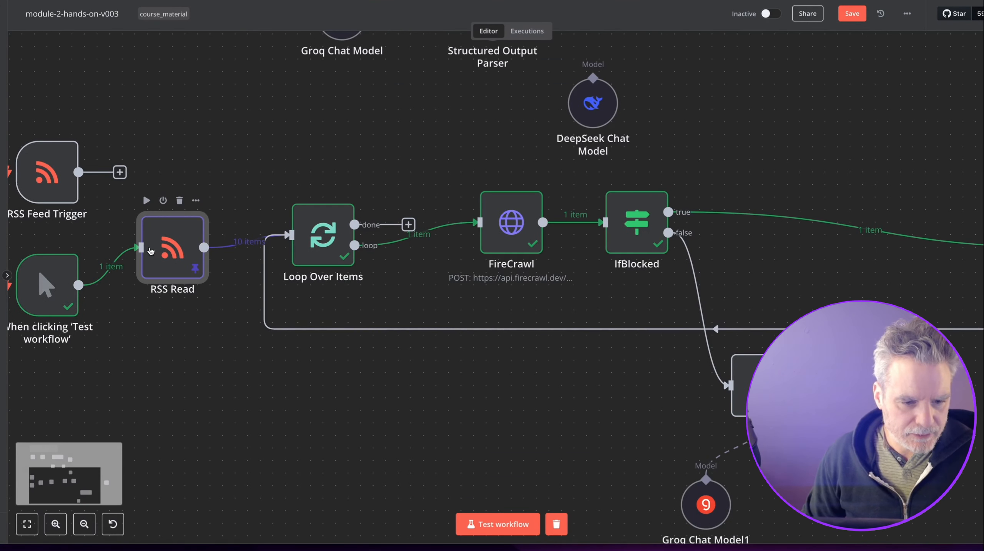
Edit RSS Read's pinned output and delete the Beanstock job entry.
double_click(151, 251)
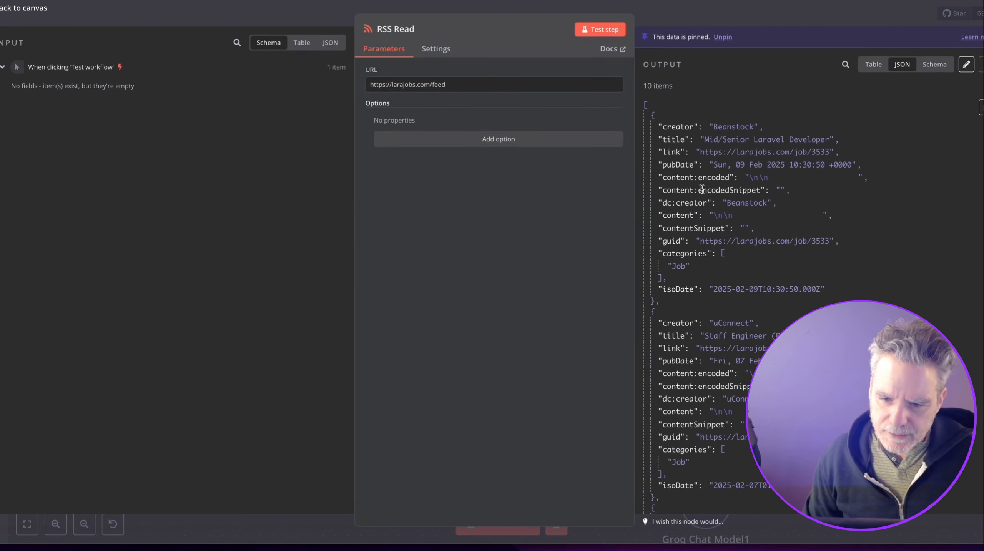
left_click(965, 64)
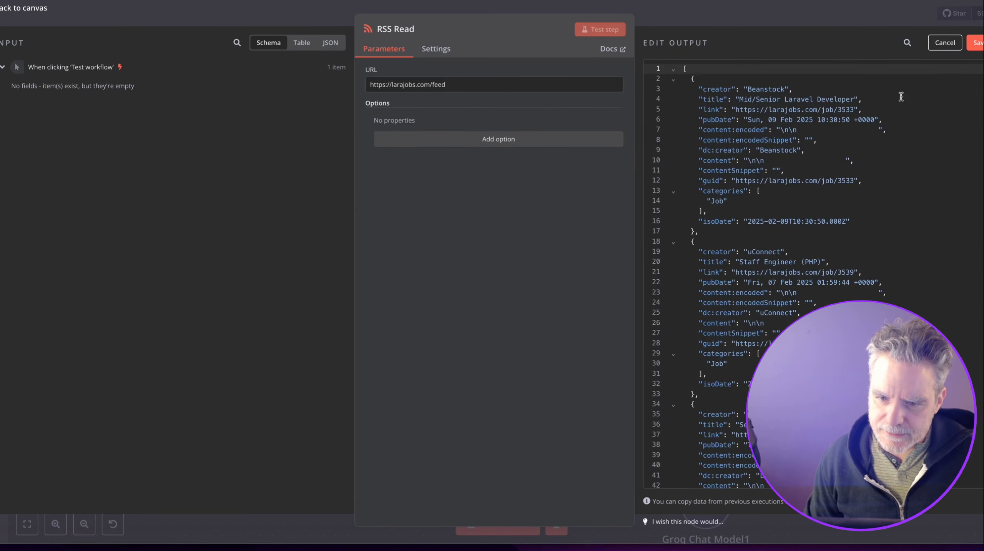
left_click_drag(709, 231, 714, 69)
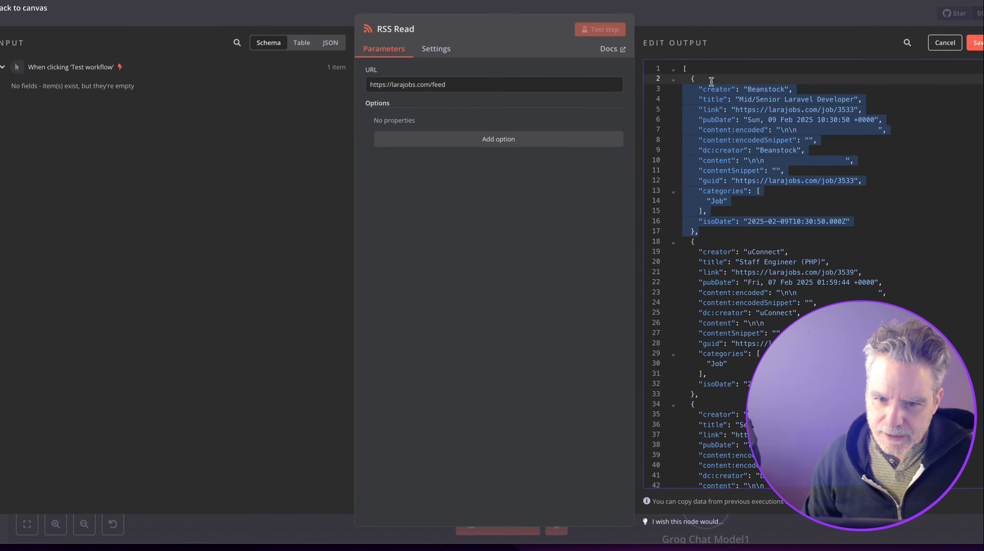
key("BackSpace")
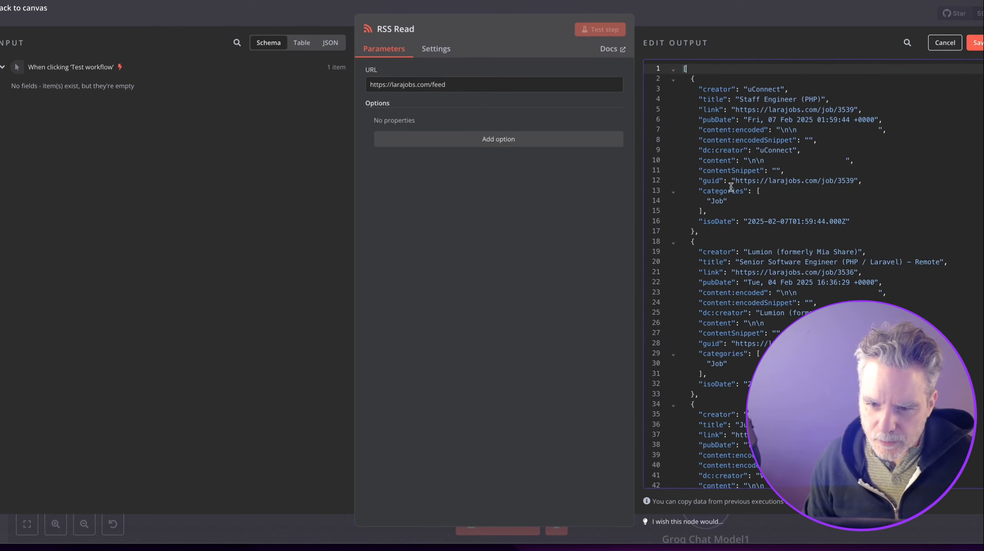
Delete every job after the uConnect entry and save the pinned output.
left_click(694, 237)
scroll(697, 244, "down", 20)
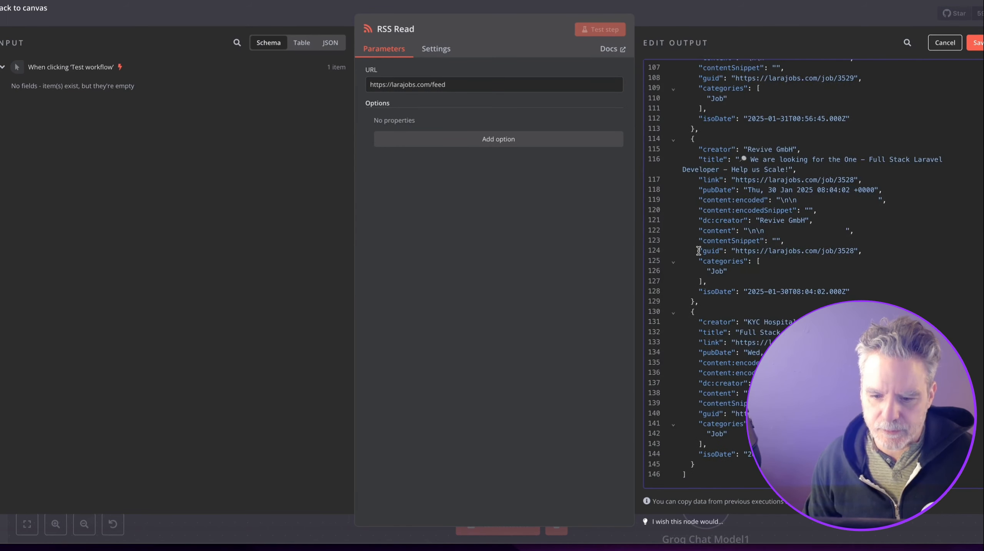
left_click(706, 469, "shift")
key("BackSpace")
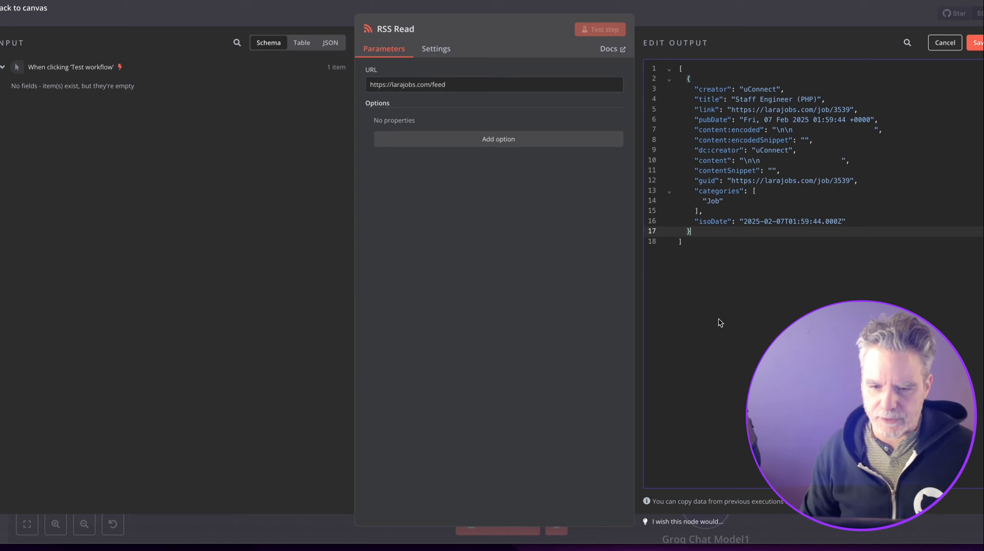
left_click(977, 42)
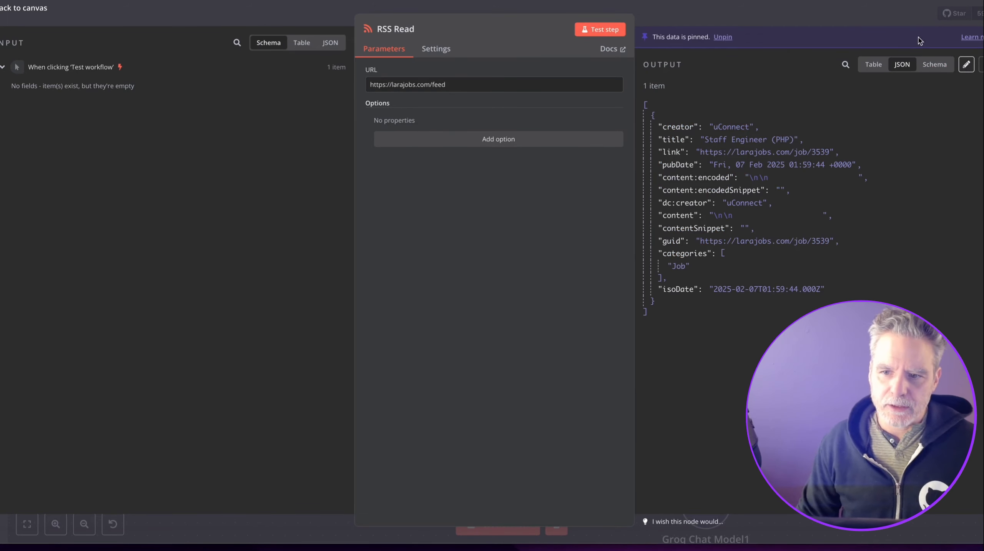
left_click(866, 18)
scroll(529, 309, "down", 3)
scroll(514, 384, "up", 2)
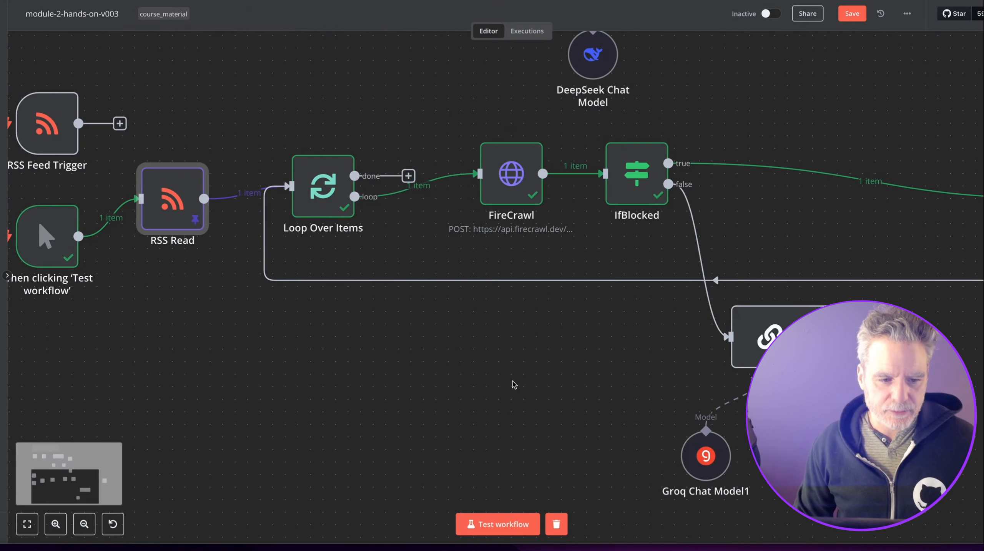
scroll(511, 386, "down", 4)
Run the test workflow, duplicate Google Sheets1 as Google Sheets2, and connect Basic LLM Chain1 to it.
left_click(498, 524)
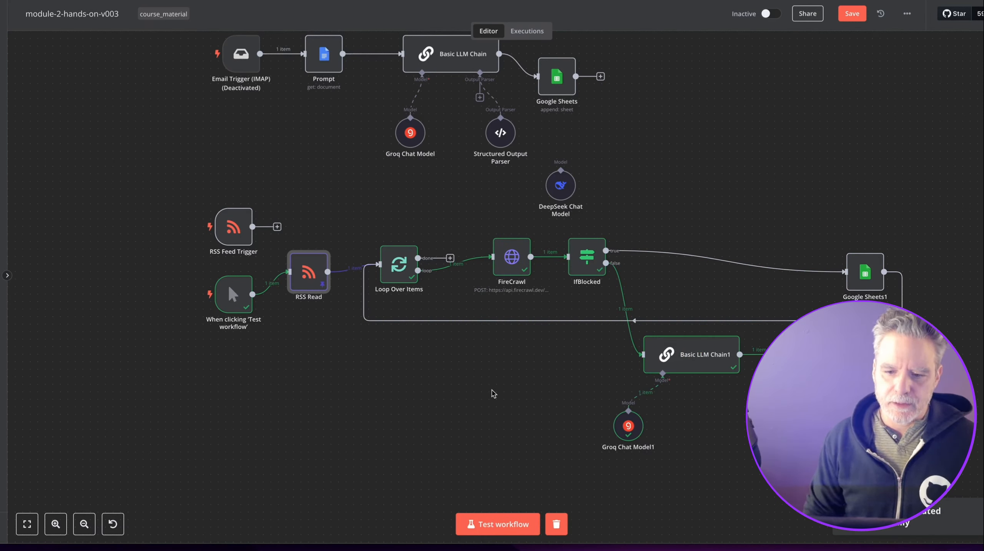
left_click_drag(698, 355, 524, 339)
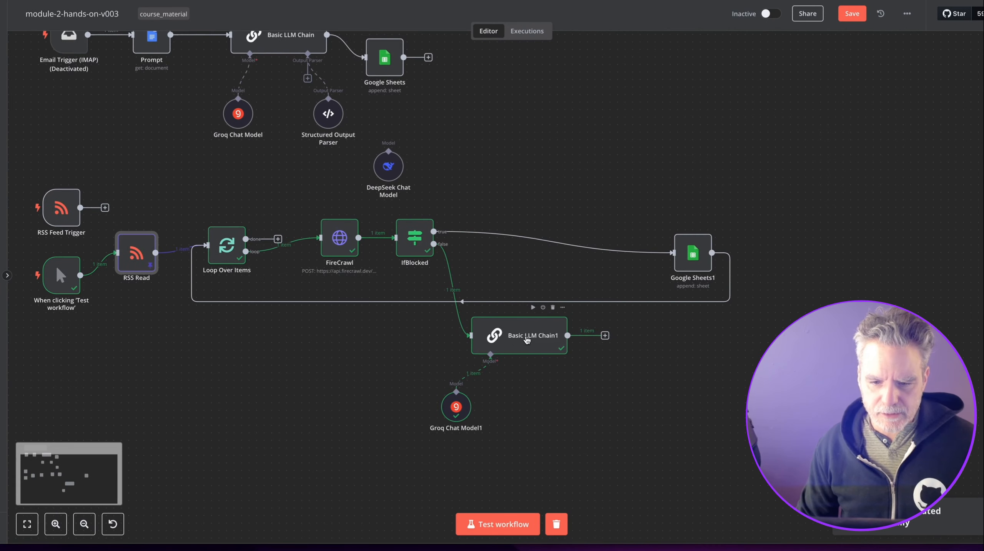
left_click_drag(695, 253, 709, 231)
left_click(721, 202)
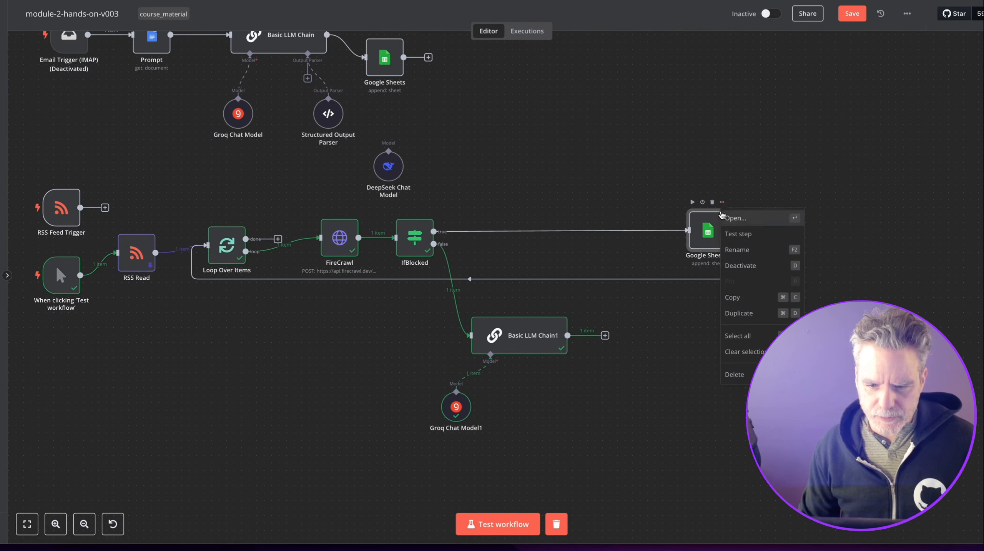
left_click(744, 319)
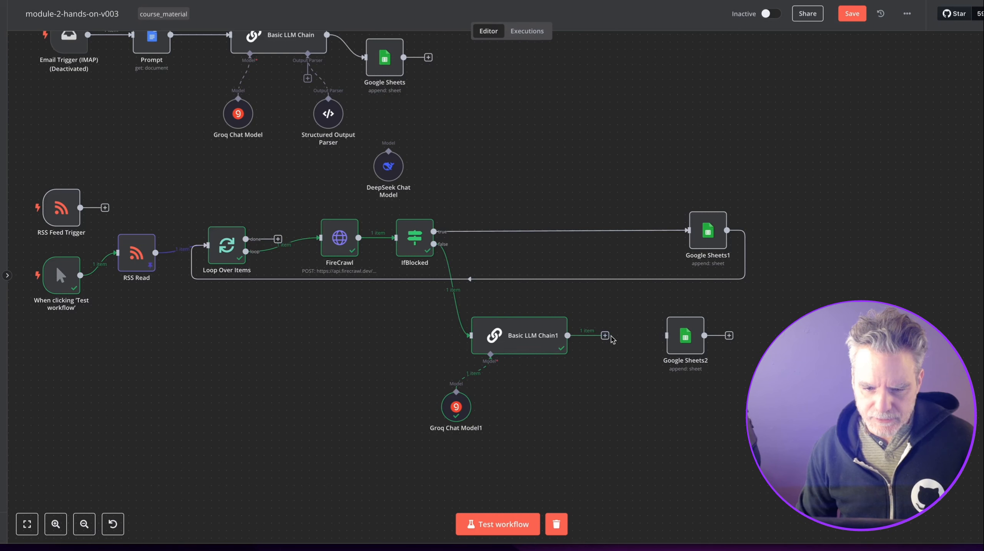
left_click_drag(609, 340, 678, 342)
scroll(661, 377, "up", 3)
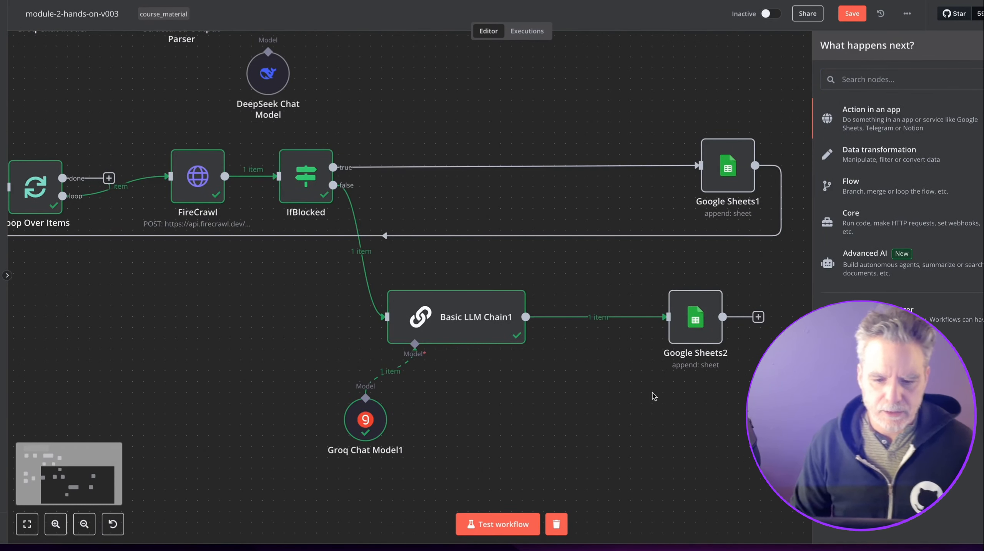
Map {{ $json.text }} into Google Sheets2's tldr column, deleting the old Content lines.
double_click(696, 336)
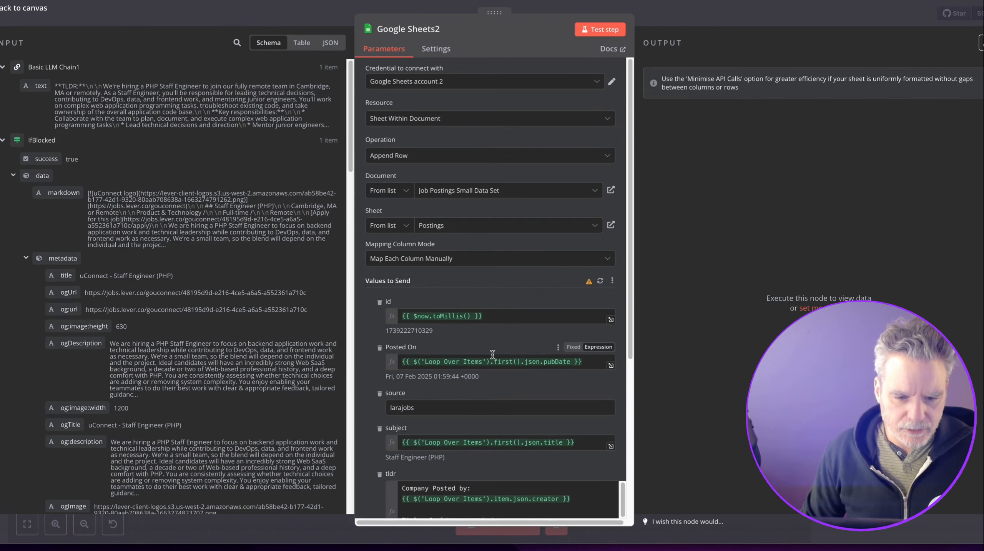
scroll(441, 293, "down", 2)
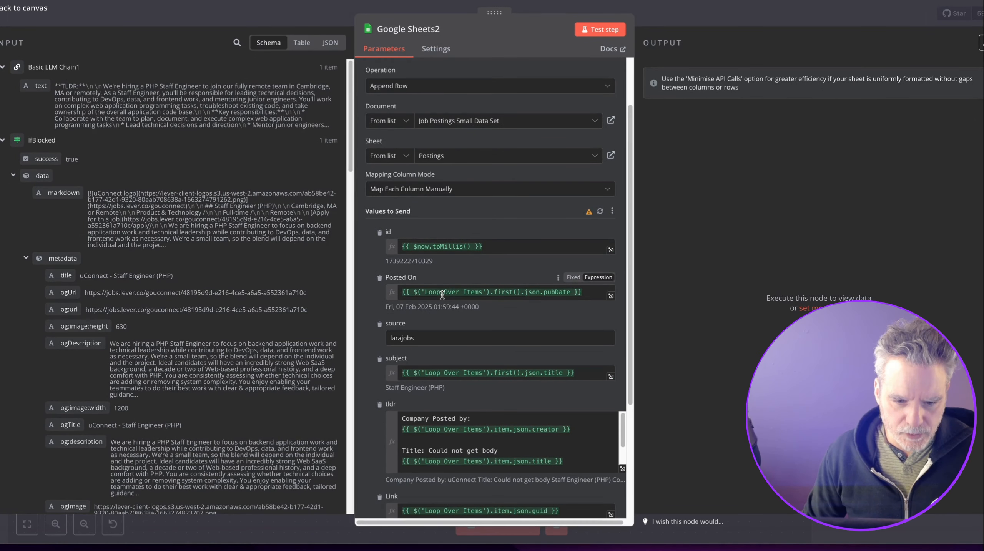
scroll(441, 294, "down", 2)
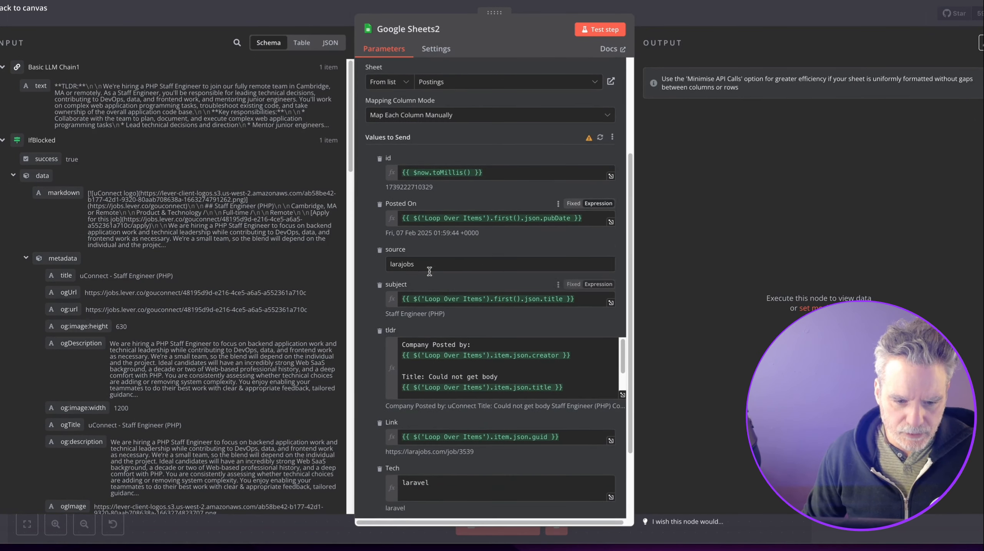
scroll(414, 349, "down", 2)
left_click(414, 346)
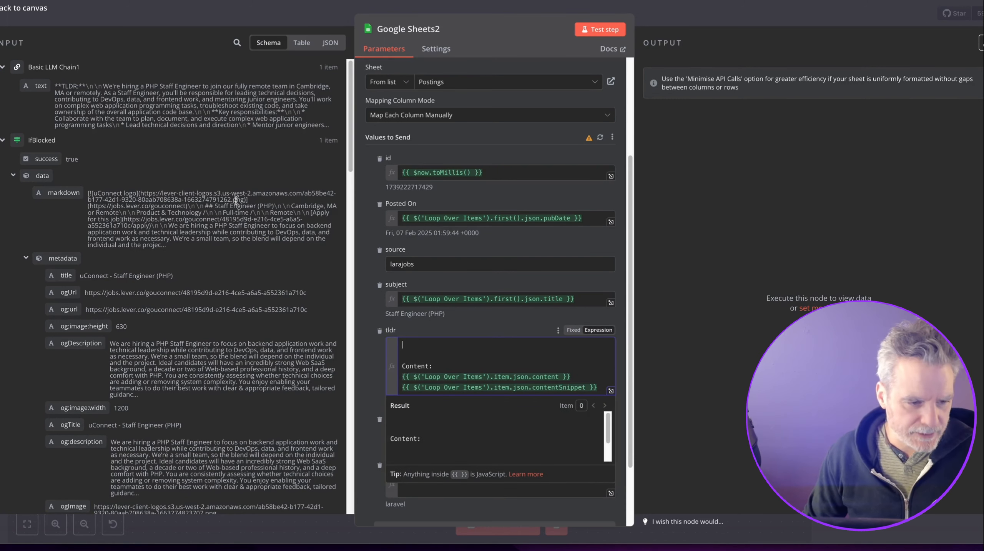
left_click_drag(40, 86, 424, 342)
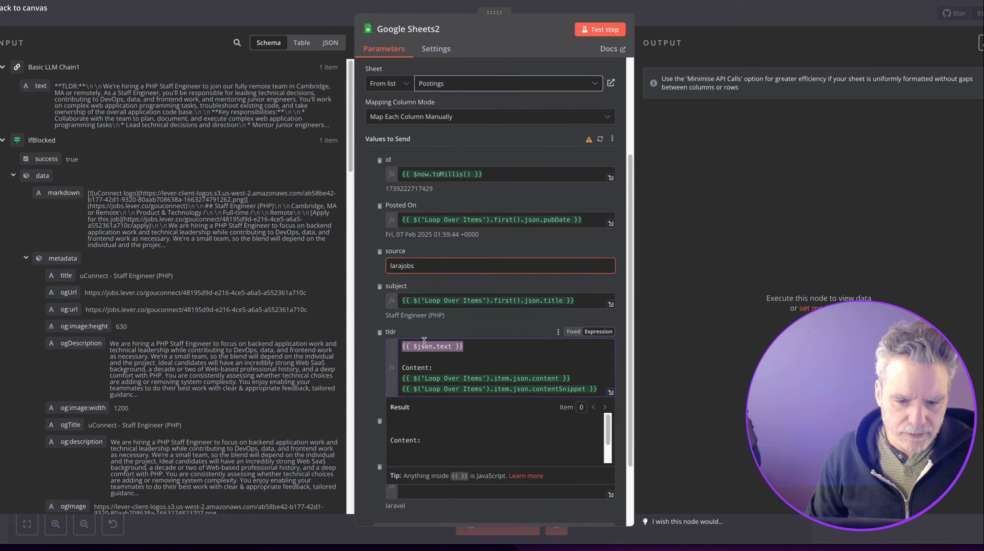
scroll(424, 342, "down", 3)
left_click_drag(402, 264, 603, 293)
key("BackSpace")
left_click(397, 375)
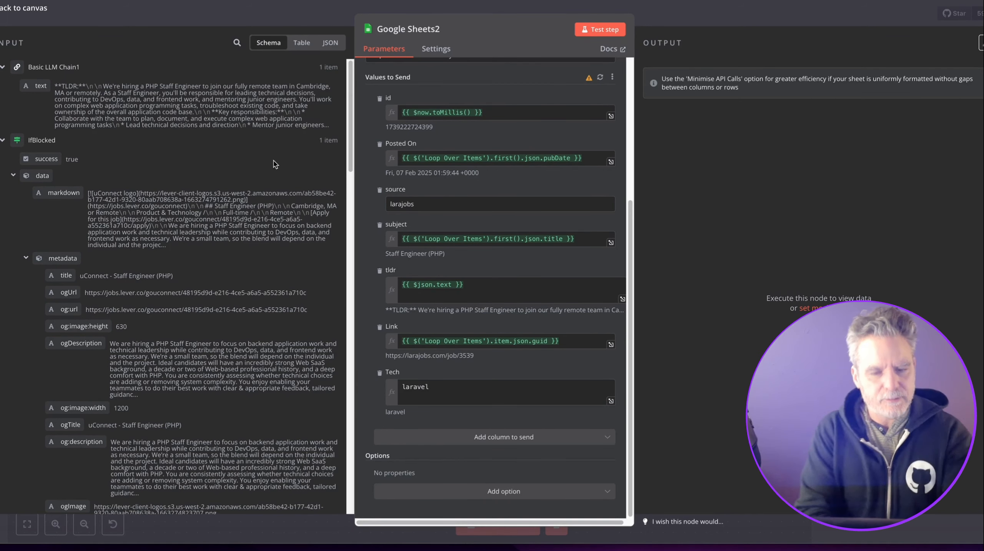
left_click(776, 13)
double_click(456, 314)
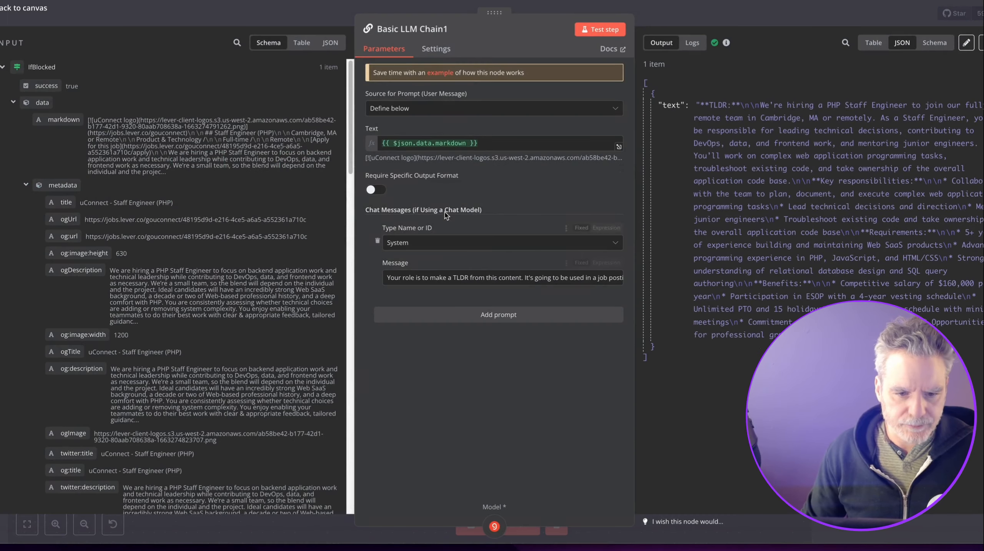
Require a specific output format on Basic LLM Chain1 and attach a Structured Output Parser.
left_click(375, 190)
left_click(682, 21)
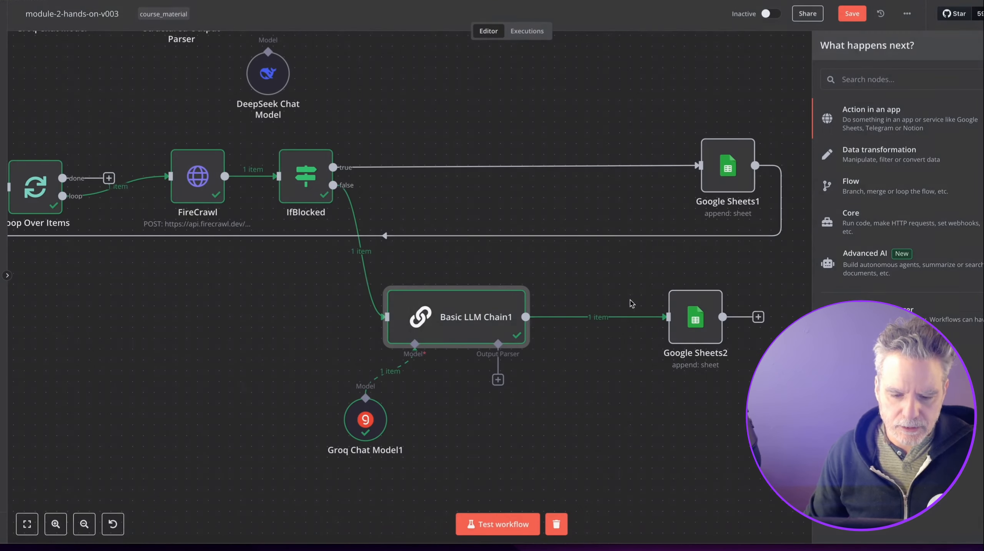
left_click(498, 379)
left_click(872, 148)
Edit the parser's JSON example to a tldr key and a technology_stack key valued "lava, php".
type("ldr\": \"this posting is for\",")
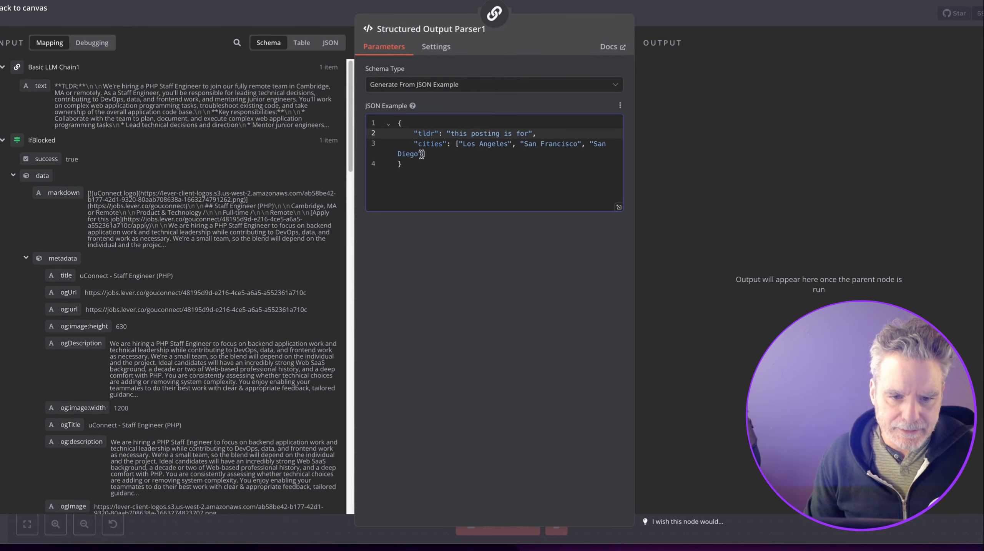
left_click(453, 145)
key("shift+End")
double_click(441, 143)
type("tec")
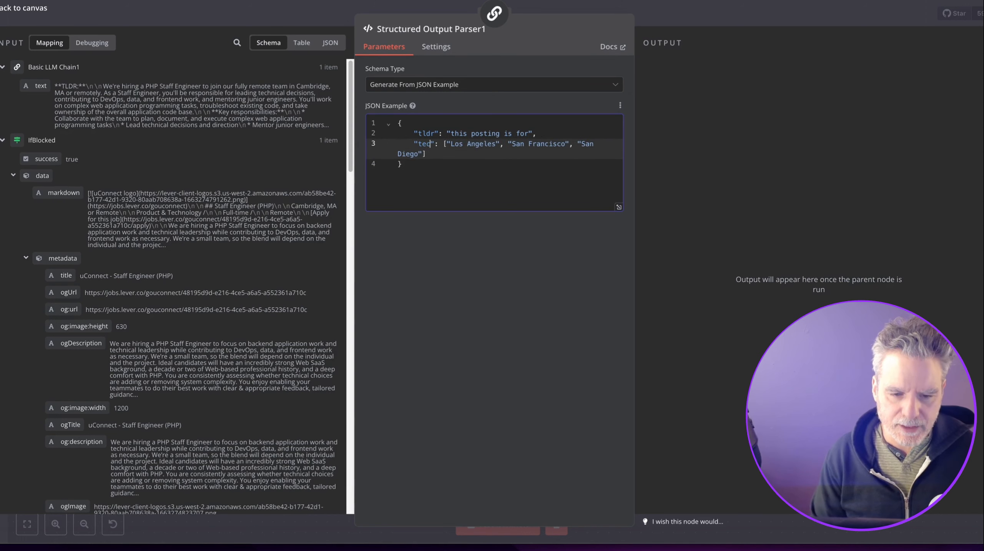
type("hno")
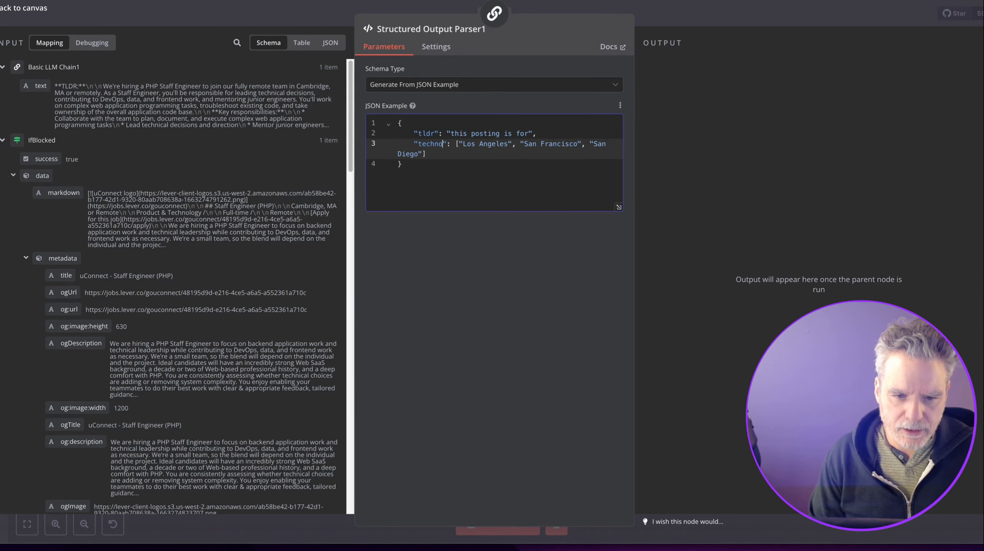
type("logy_stack")
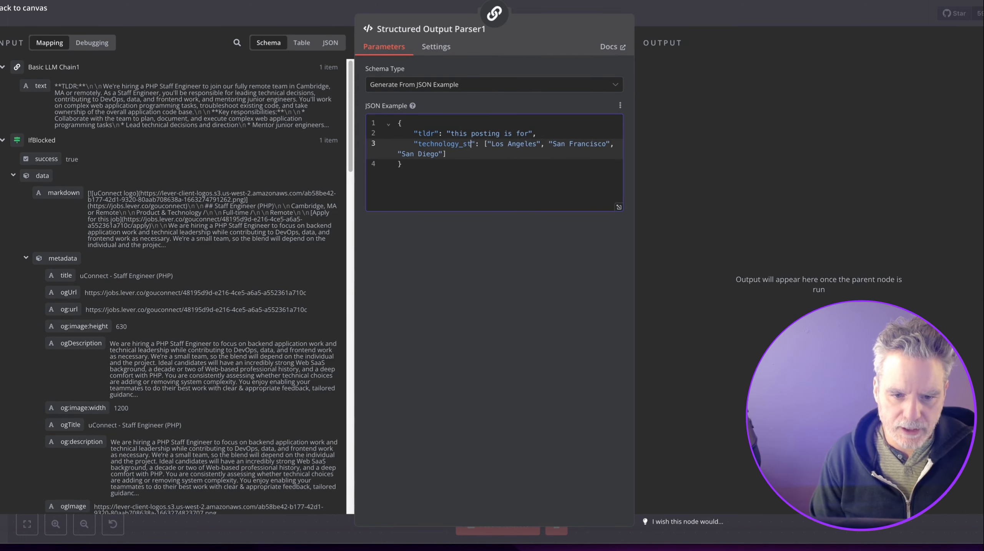
key("shift+Up")
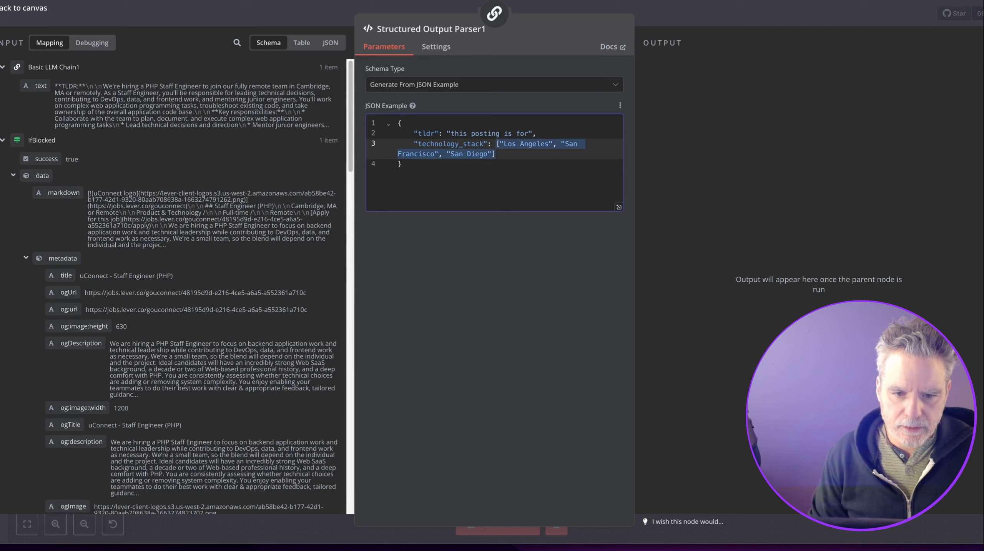
type("\"laravel")
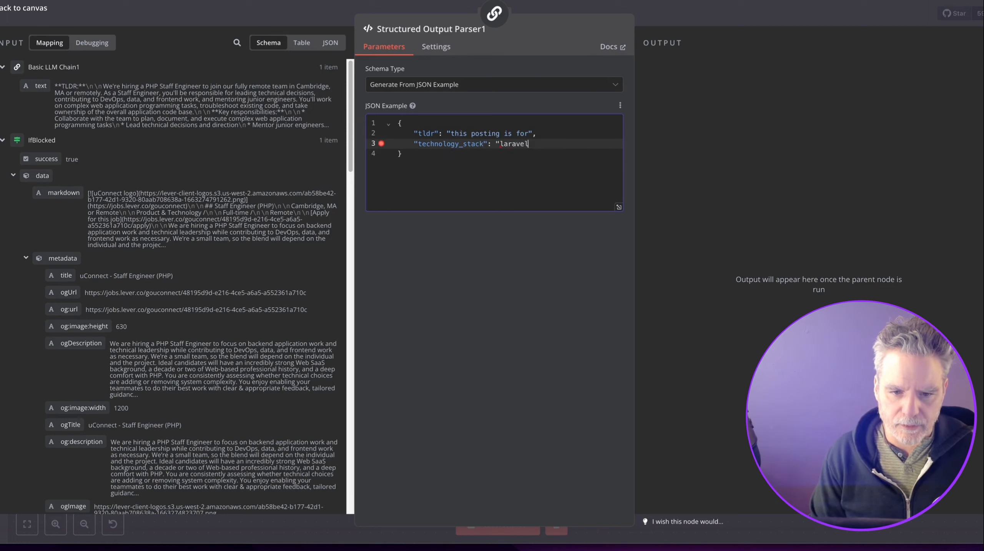
type("va, php\"")
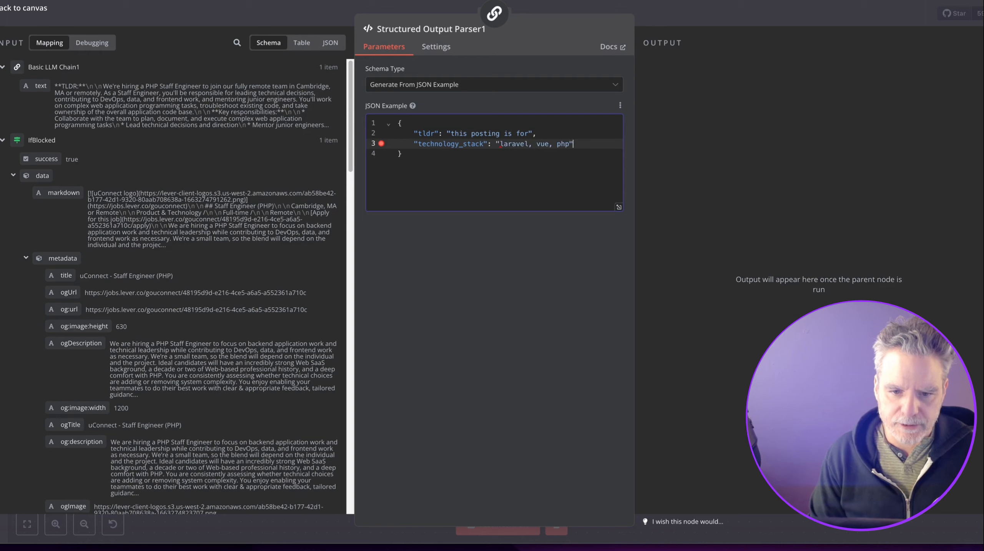
left_click(766, 7)
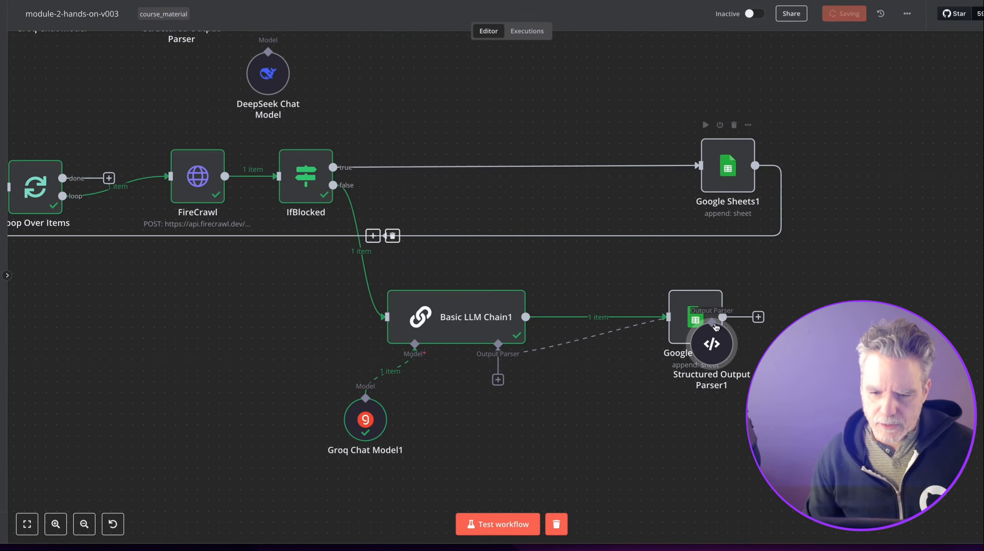
Place the parser below the chain and pin FireCrawl's output data.
left_click_drag(712, 343, 571, 409)
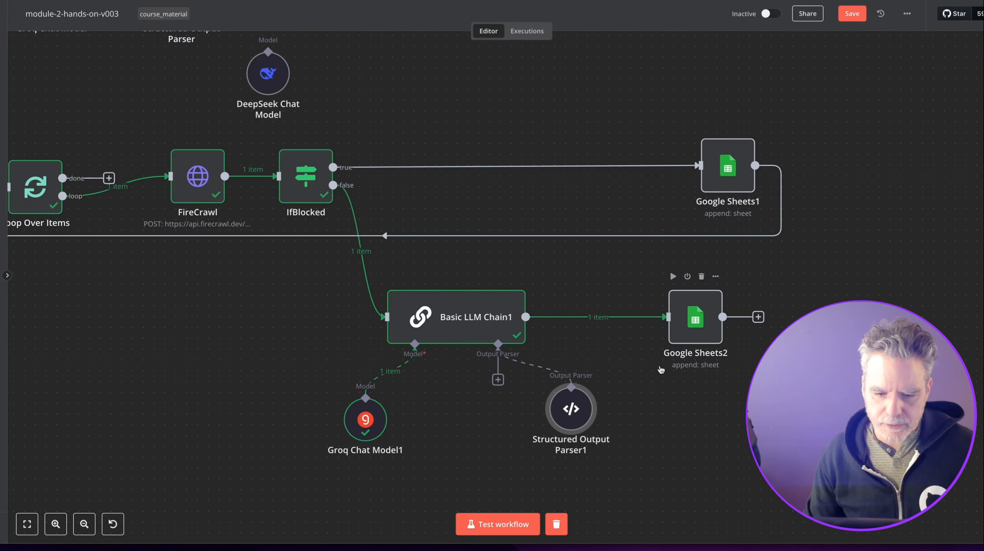
left_click(477, 277)
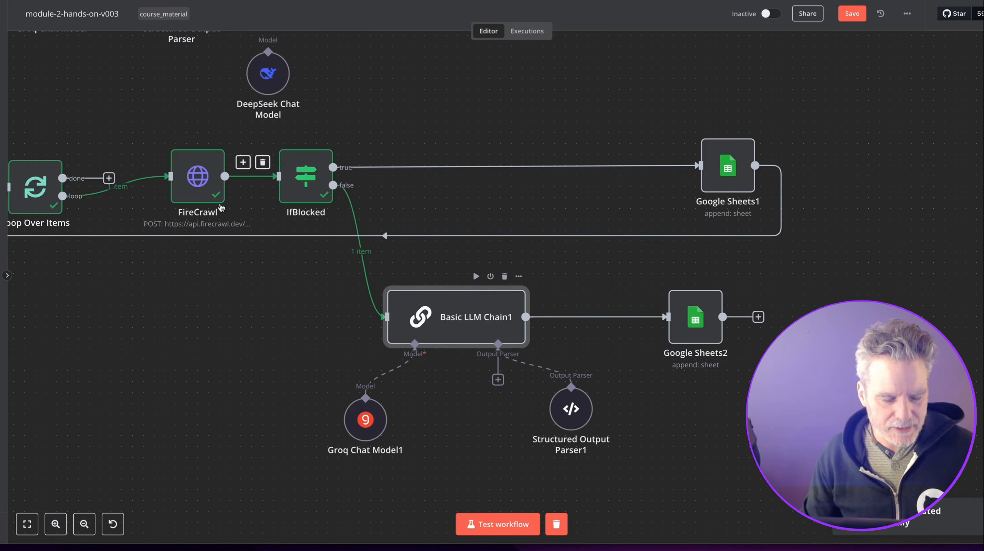
left_click(218, 136)
left_click(218, 135)
left_click(241, 214)
left_click(284, 137)
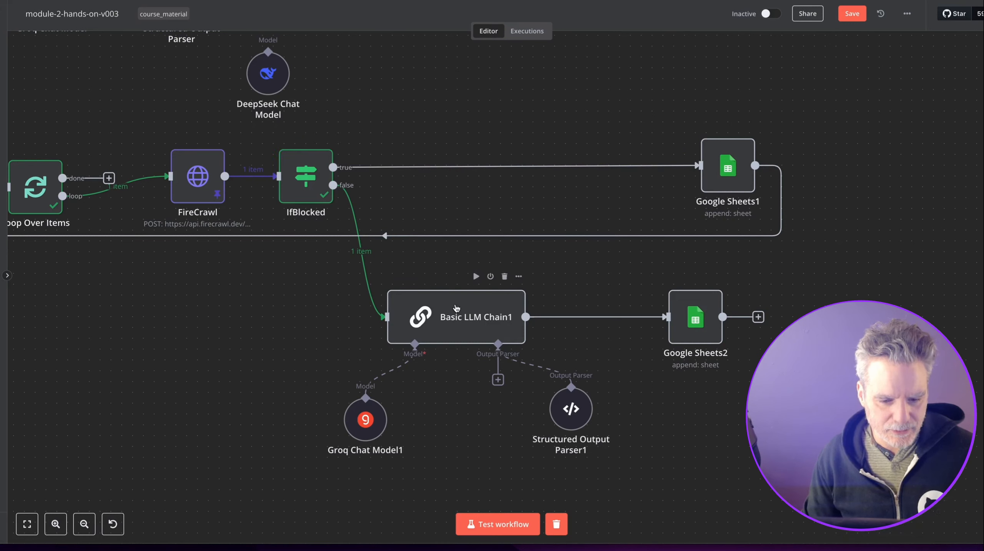
Run a full test and check Basic LLM Chain1's tldr and technology_stack output.
left_click(495, 522)
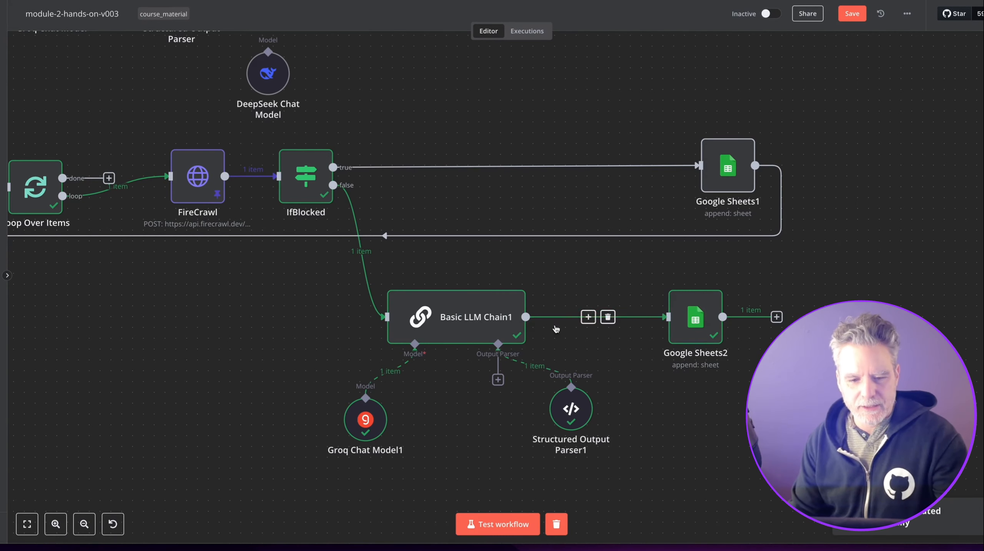
double_click(483, 314)
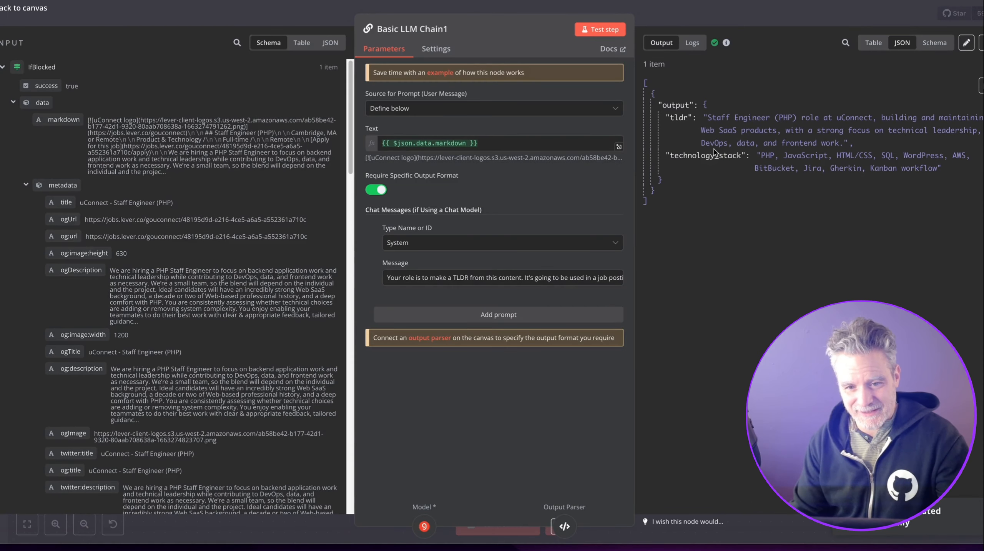
key("Escape")
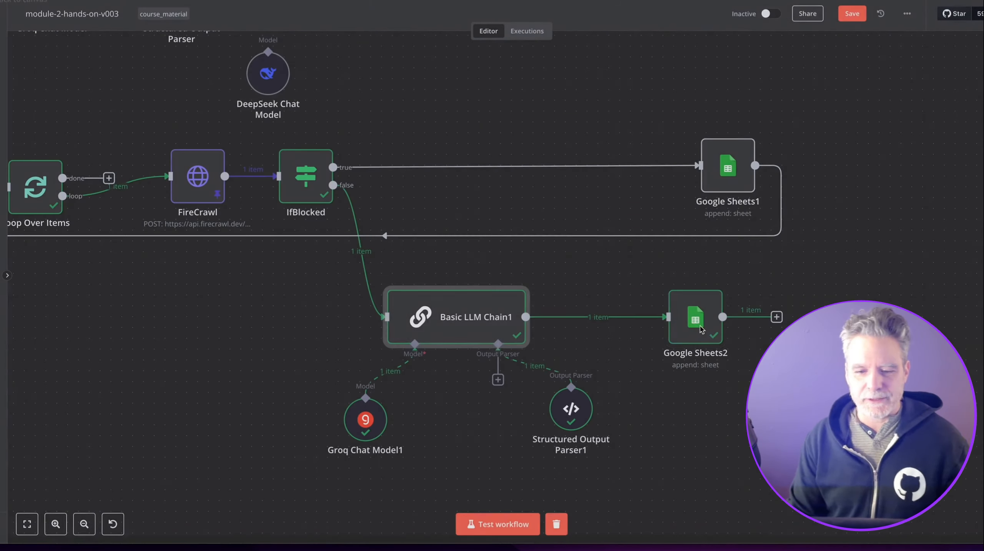
double_click(706, 331)
Clear Google Sheets2's old tldr expression.
scroll(491, 270, "down", 5)
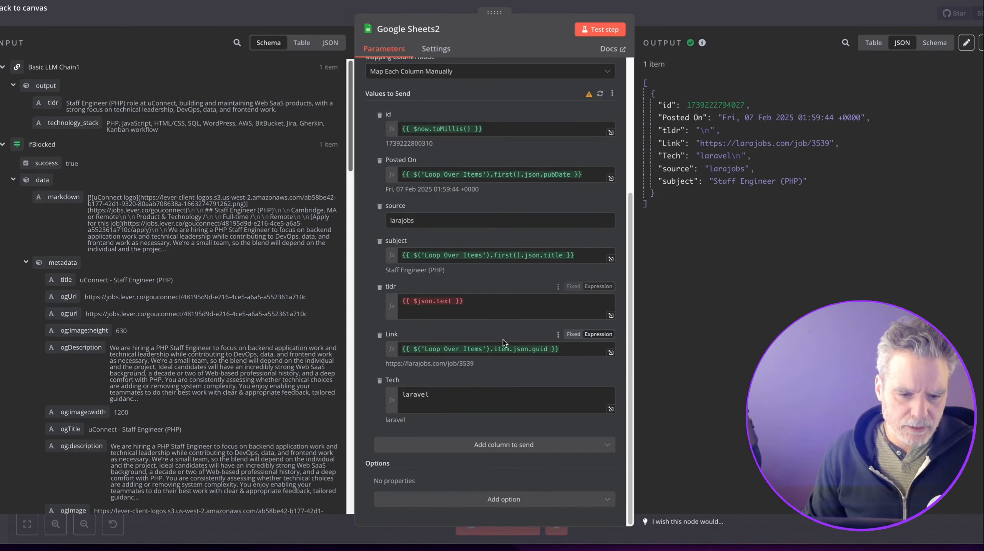
left_click(432, 303)
key("ctrl+a")
key("BackSpace")
left_click_drag(74, 123, 478, 342)
key("BackSpace")
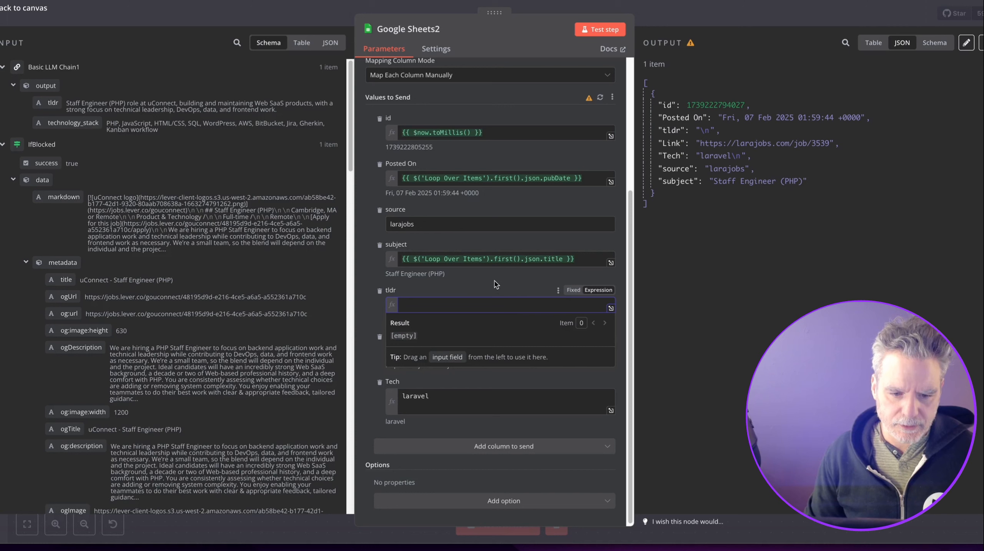
left_click(498, 286)
Replace Tech's laravel value with output.technology_stack and map output.tldr into tldr.
left_click(464, 397)
key("ctrl+a")
key("BackSpace")
left_click_drag(165, 176, 471, 409)
left_click_drag(33, 101, 487, 318)
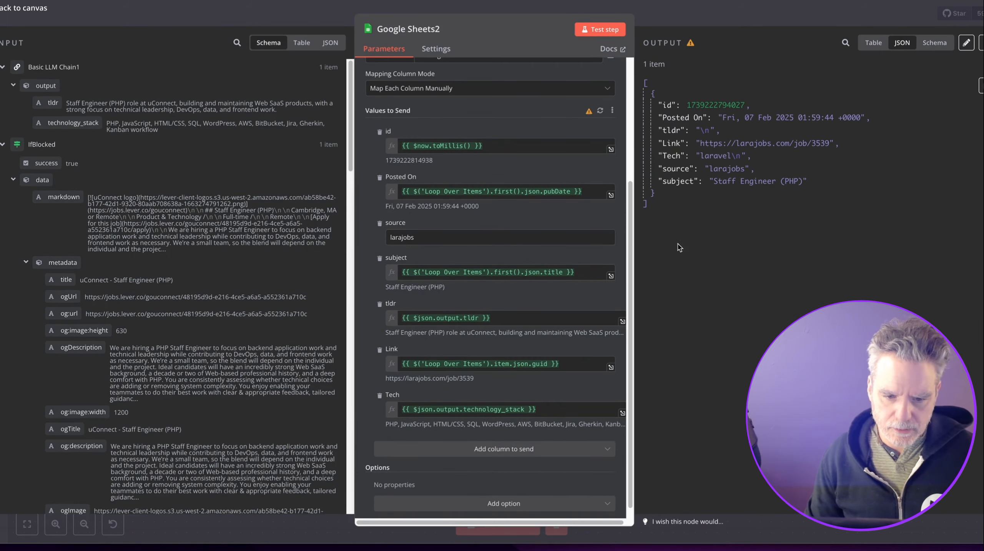
left_click(741, 21)
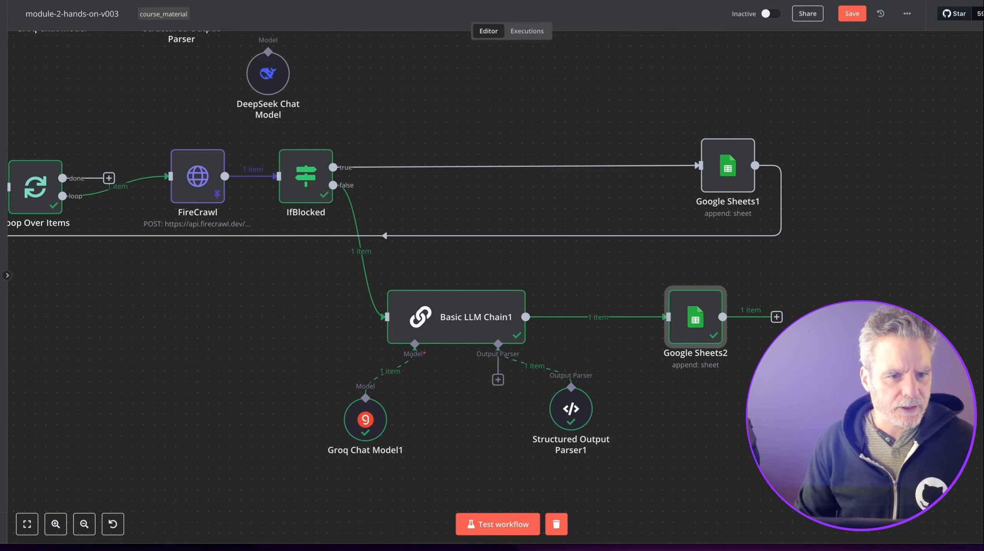
key("ctrl+Tab")
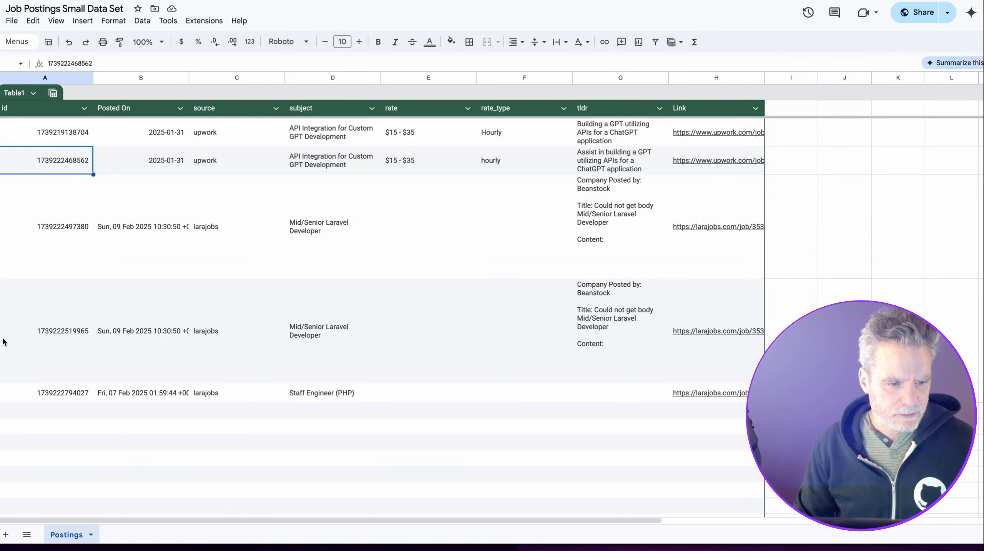
left_click_drag(1, 393, 1, 232)
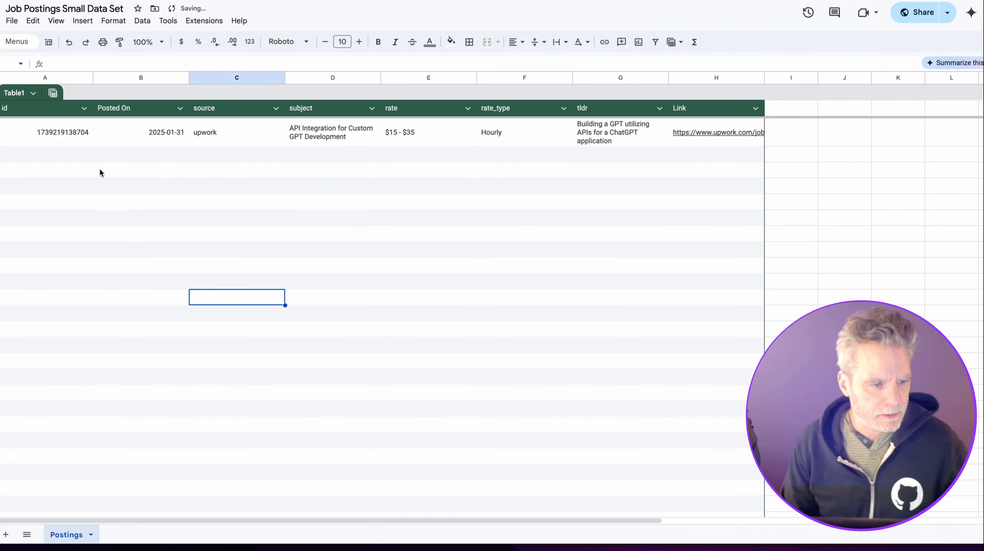
left_click(100, 159)
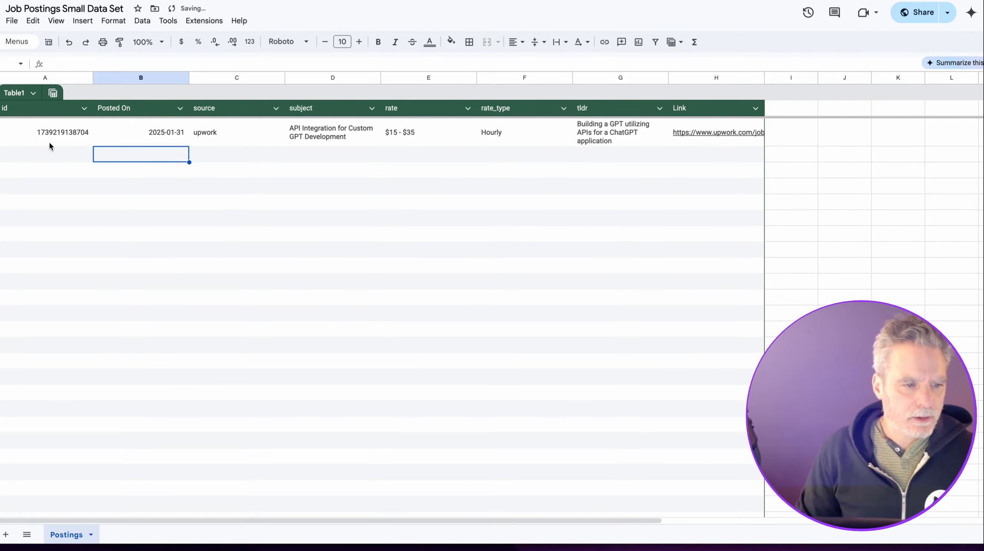
left_click(50, 152)
left_click(62, 0)
key("ctrl+s")
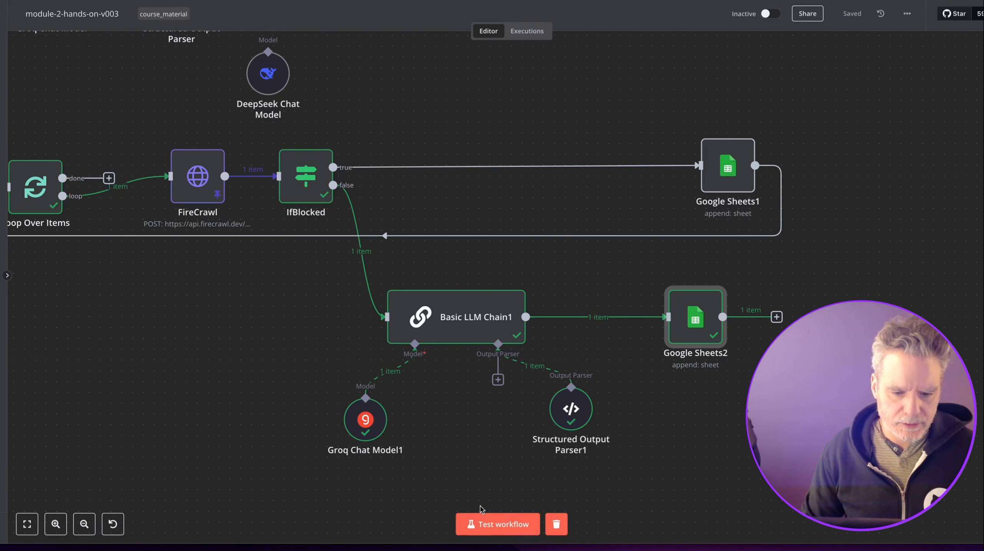
left_click(487, 524)
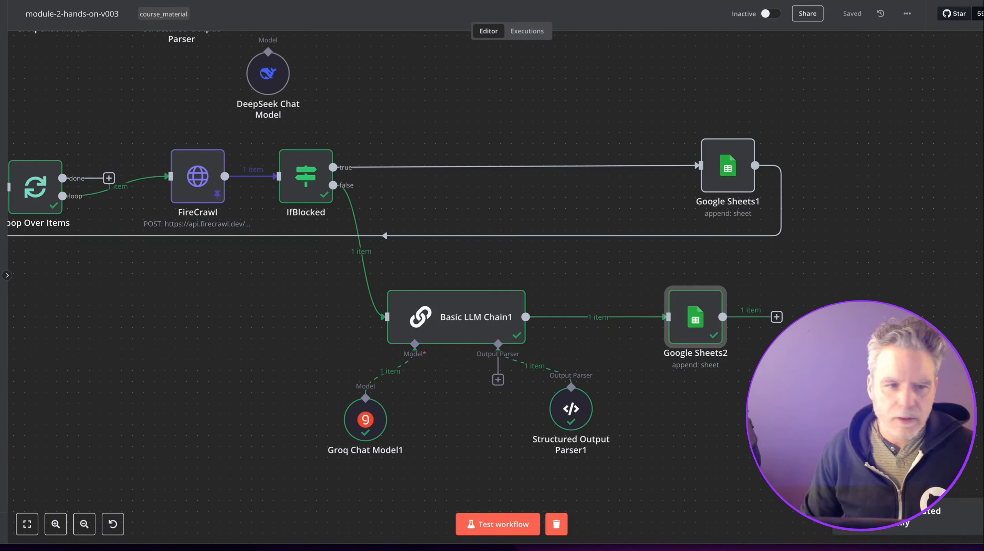
key("ctrl+Tab")
key("ctrl+Tab")
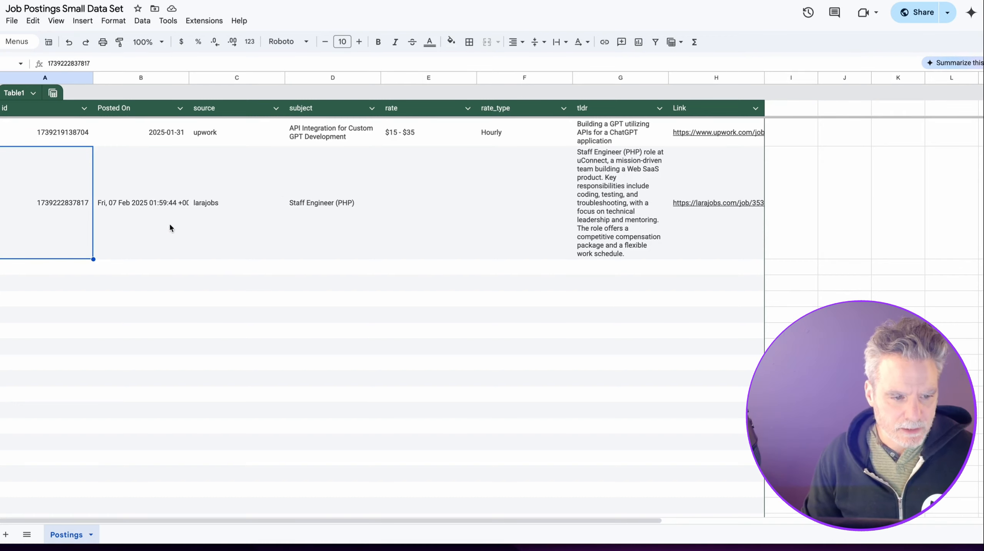
left_click(421, 234)
key("Right")
key("Right")
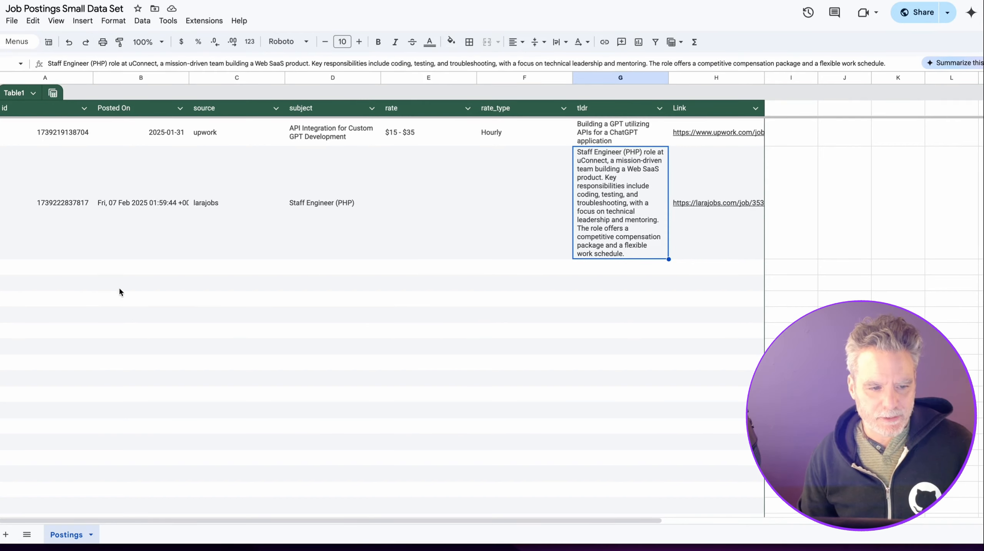
left_click(137, 207)
left_click(325, 184)
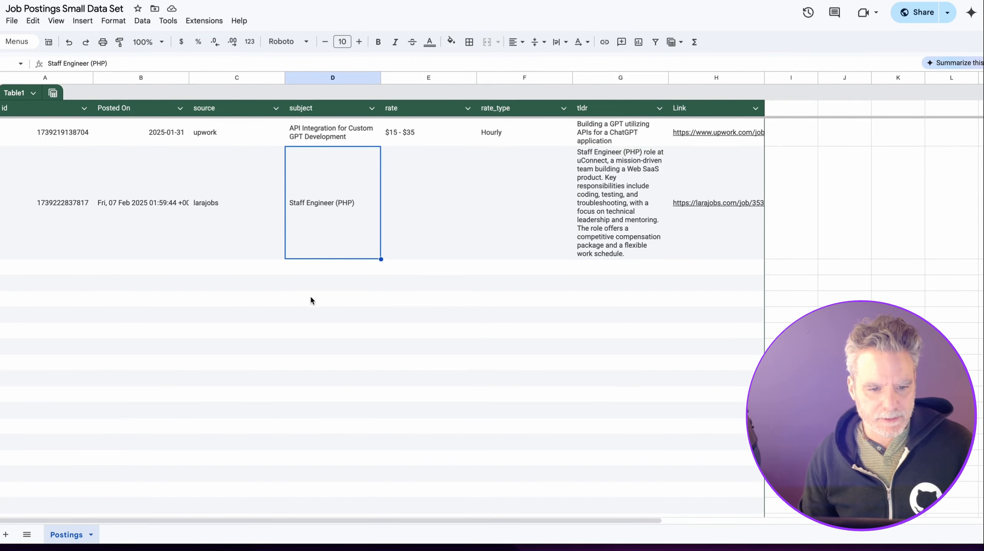
left_click(495, 188)
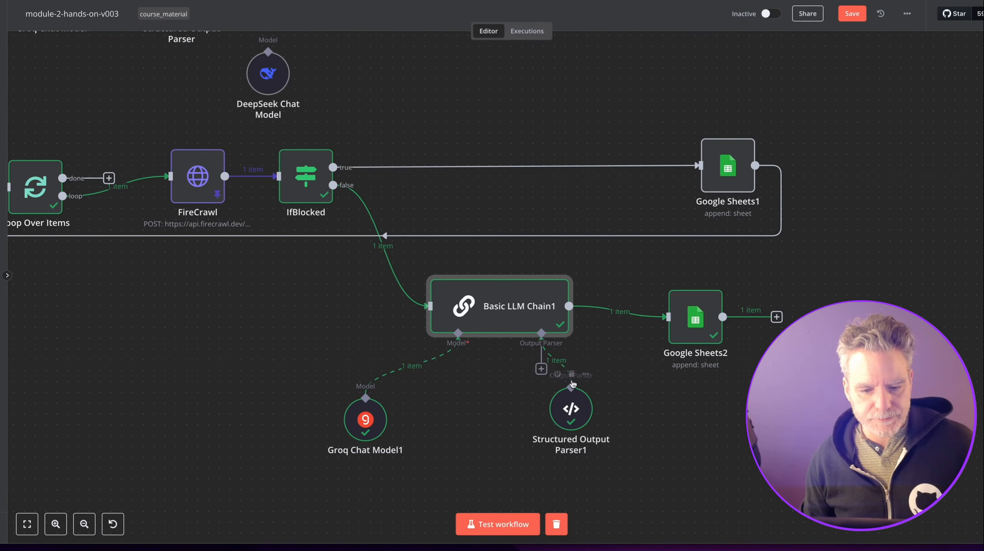
Tuck Structured Output Parser1 and Groq Chat Model1 under the chain and move RSS Feed Trigger down.
left_click_drag(573, 384, 605, 383)
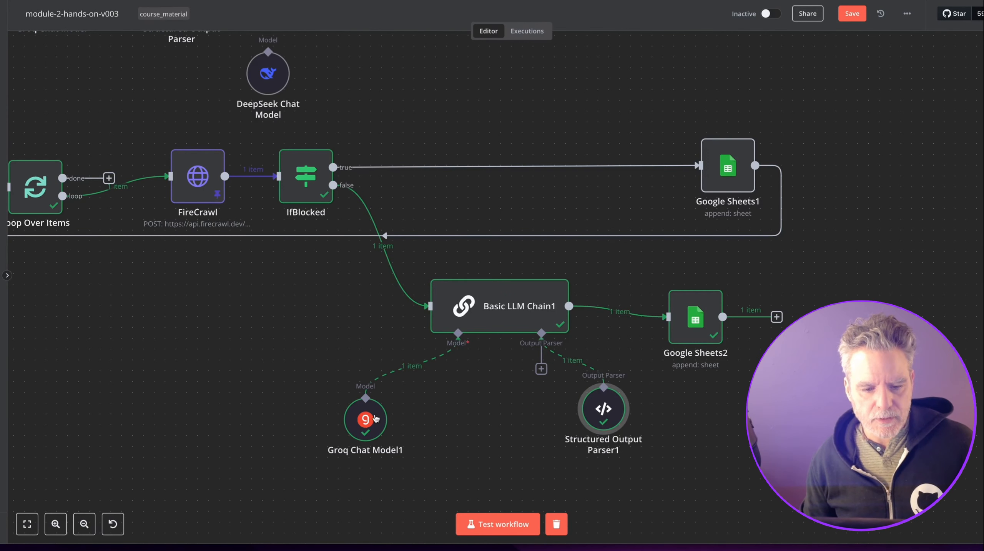
left_click_drag(386, 416, 451, 406)
scroll(292, 338, "down", 5)
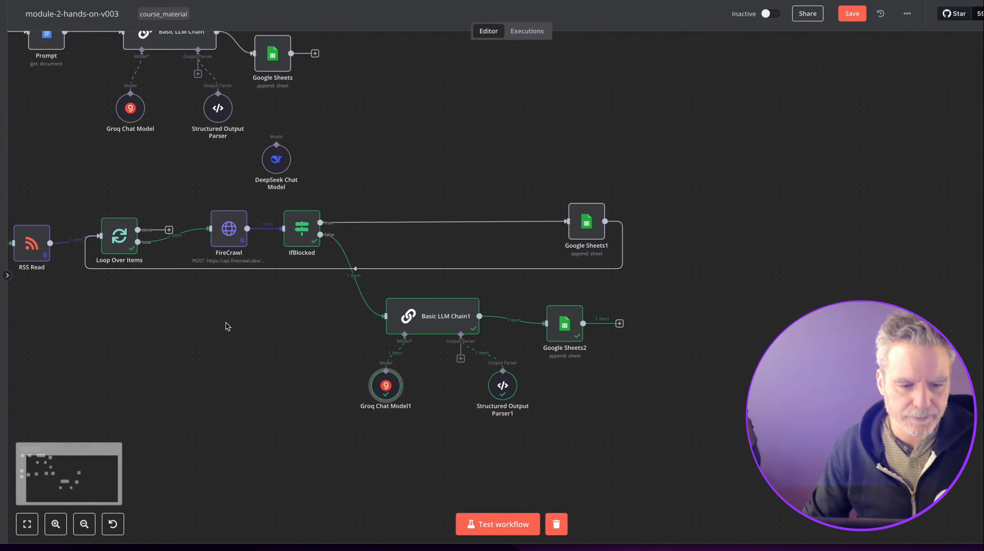
left_click_drag(165, 179, 141, 195)
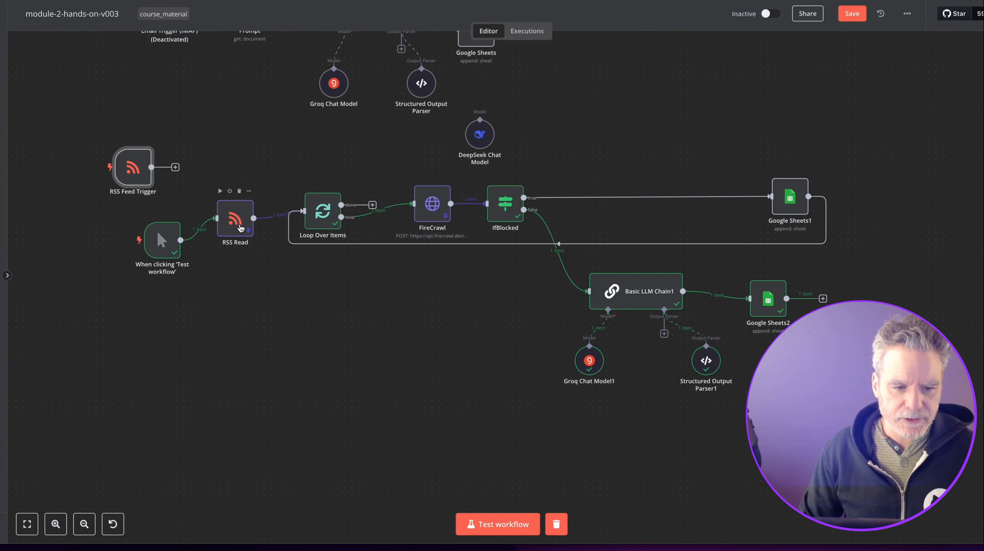
left_click_drag(143, 168, 173, 313)
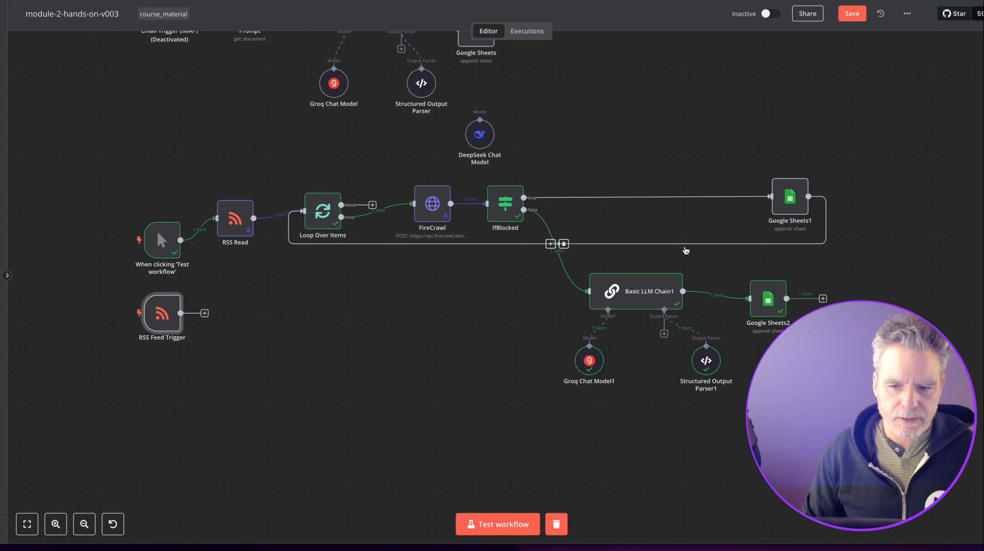
Loop Google Sheets2 back to Loop Over Items and wire RSS Feed Trigger into the loop.
left_click_drag(823, 299, 305, 211)
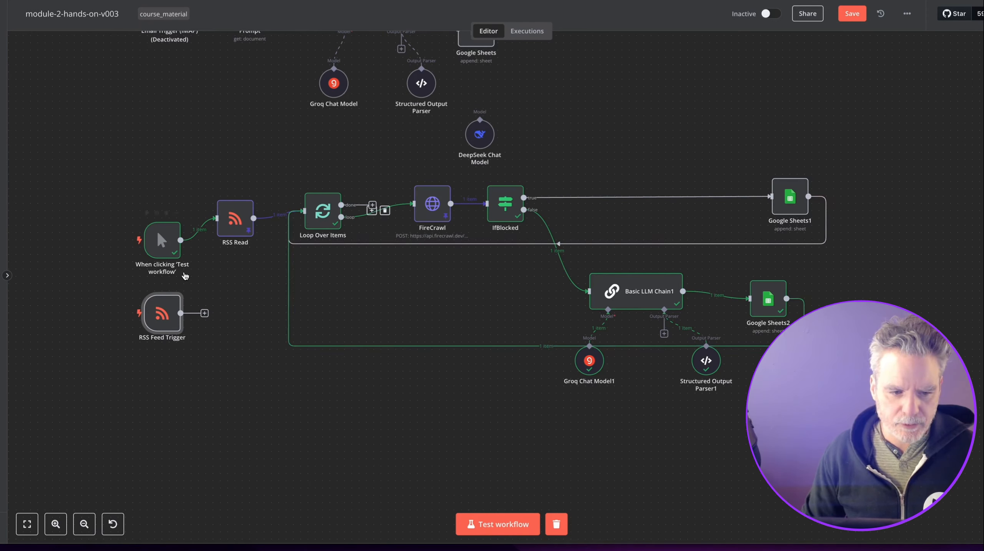
left_click(166, 240)
left_click_drag(166, 240, 159, 190)
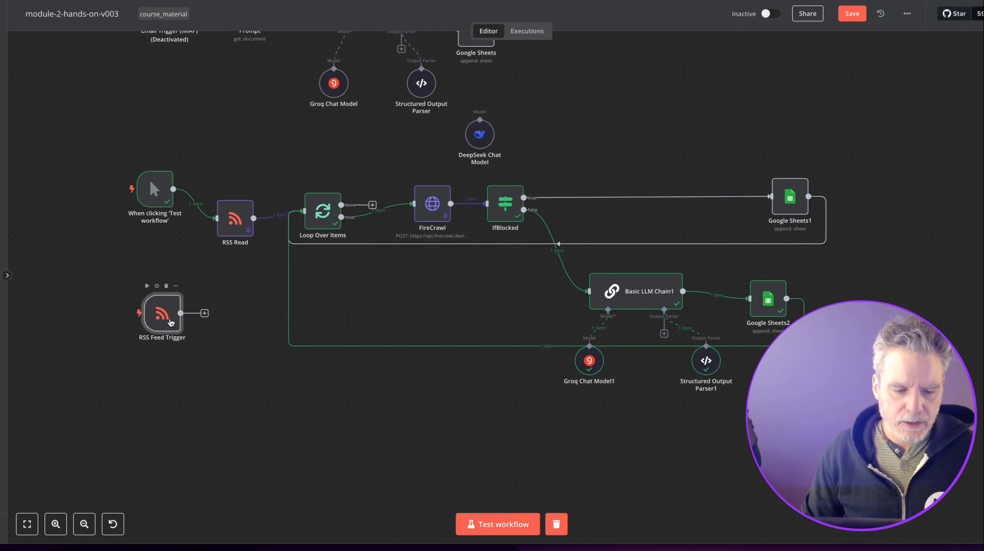
left_click_drag(172, 323, 158, 307)
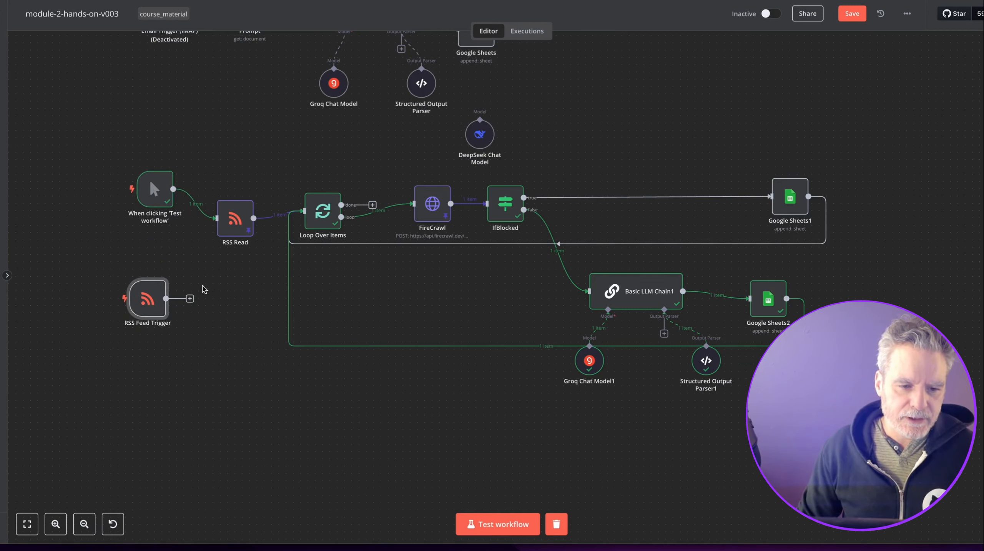
left_click_drag(192, 298, 303, 211)
left_click_drag(151, 295, 238, 294)
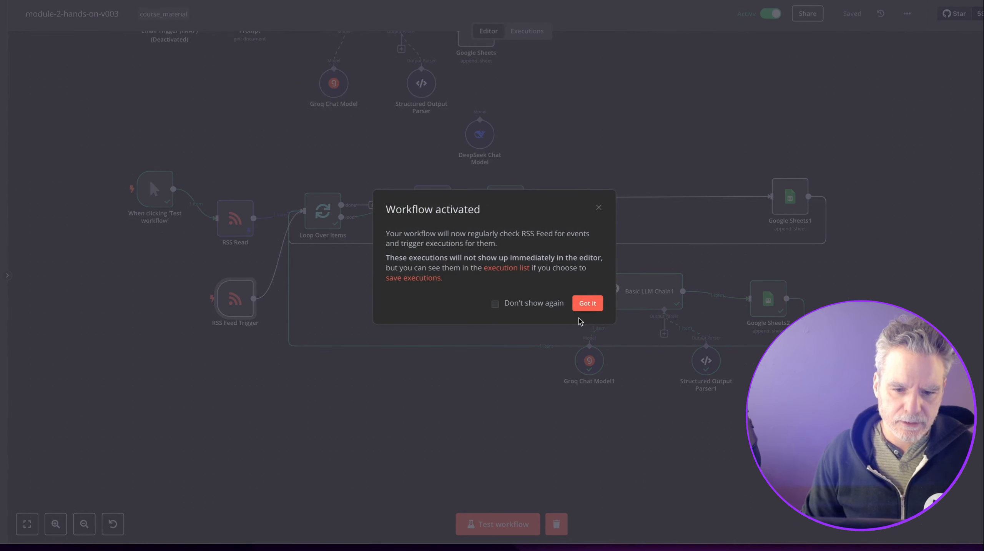
Delete the RSS Read node and move the manual trigger beside Loop Over Items.
left_click(585, 306)
double_click(235, 299)
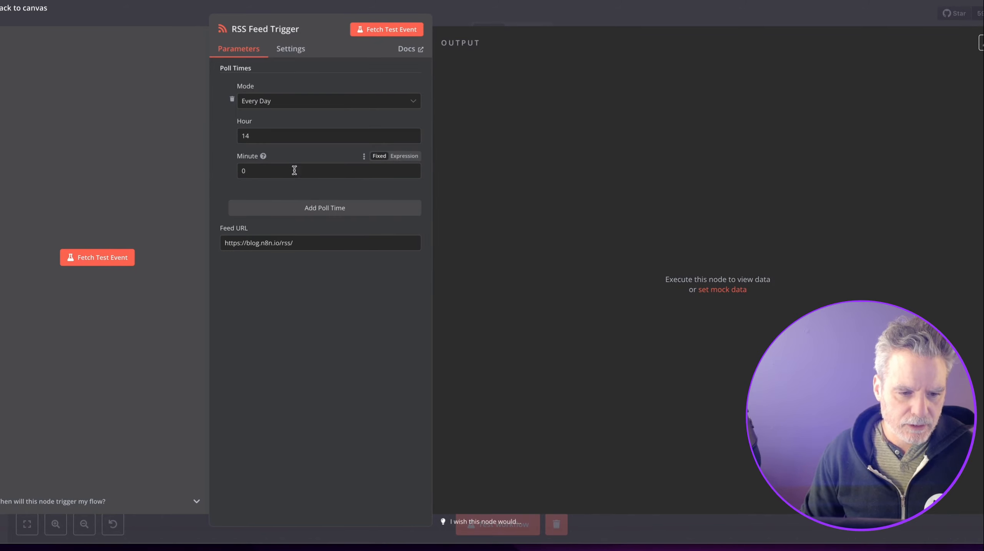
left_click(517, 10)
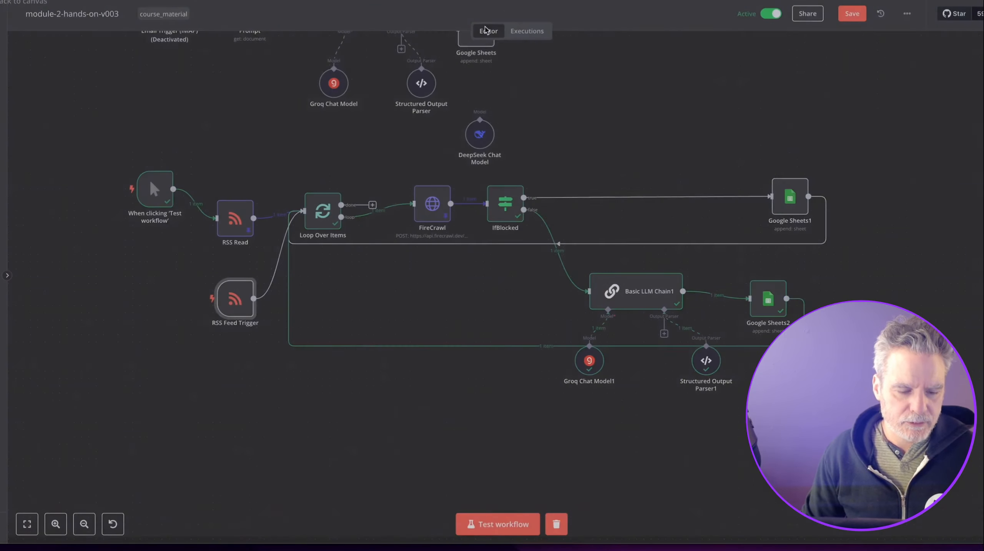
left_click(244, 192)
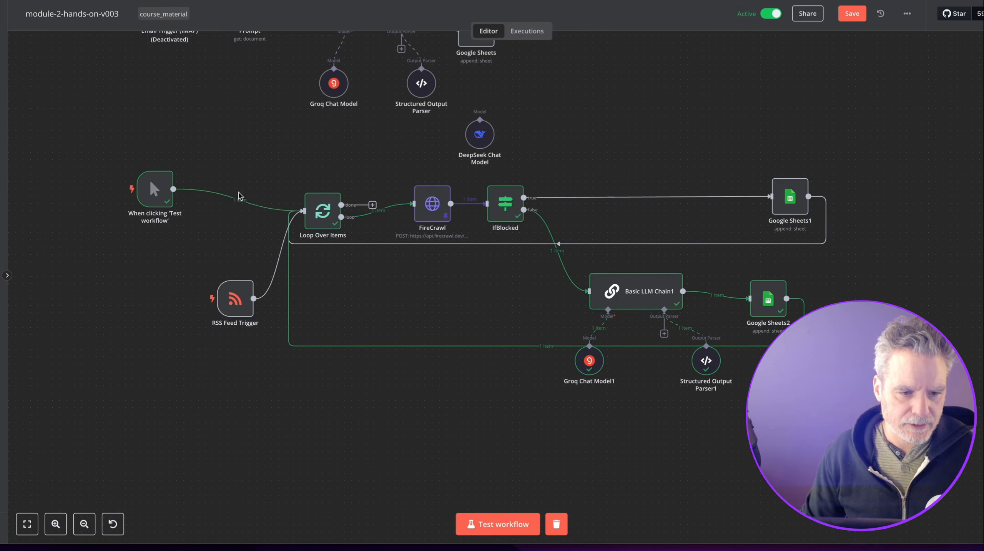
left_click_drag(155, 200, 228, 221)
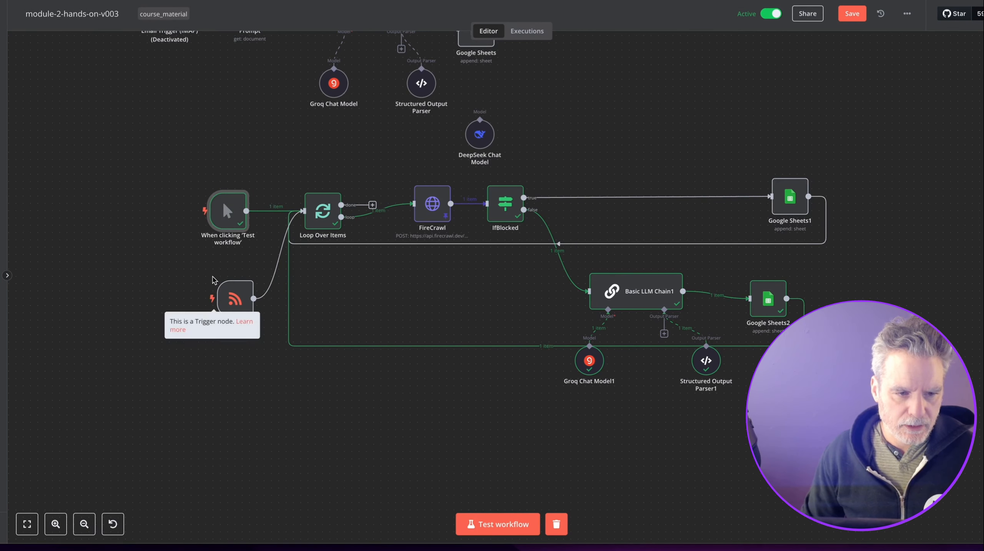
scroll(232, 305, "up", 3)
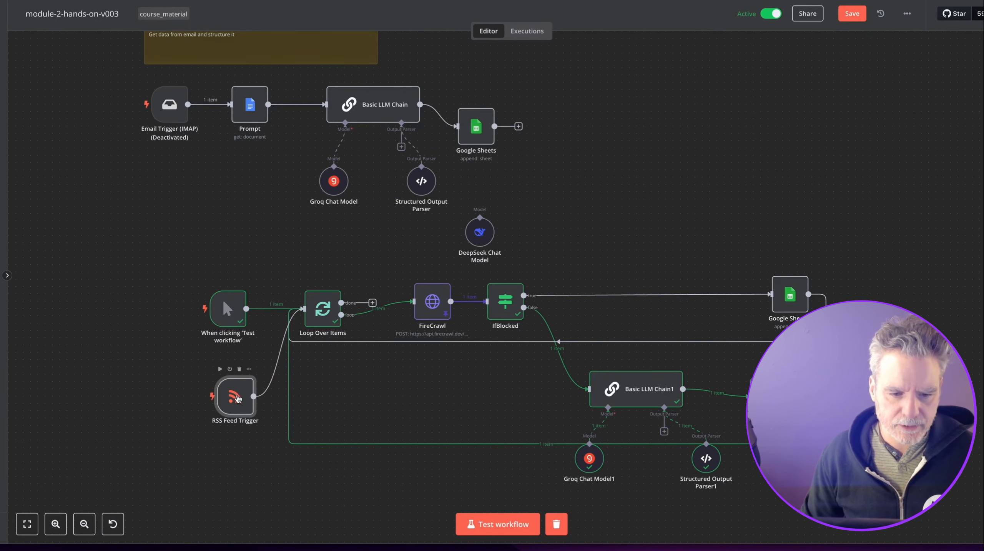
Fetch a test event in the RSS Feed Trigger.
double_click(234, 400)
left_click(393, 31)
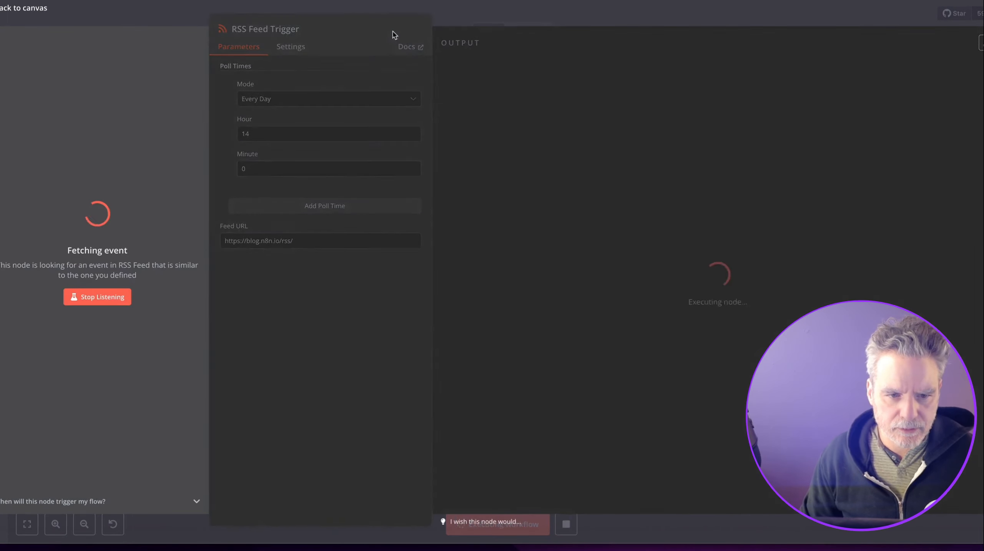
key("Escape")
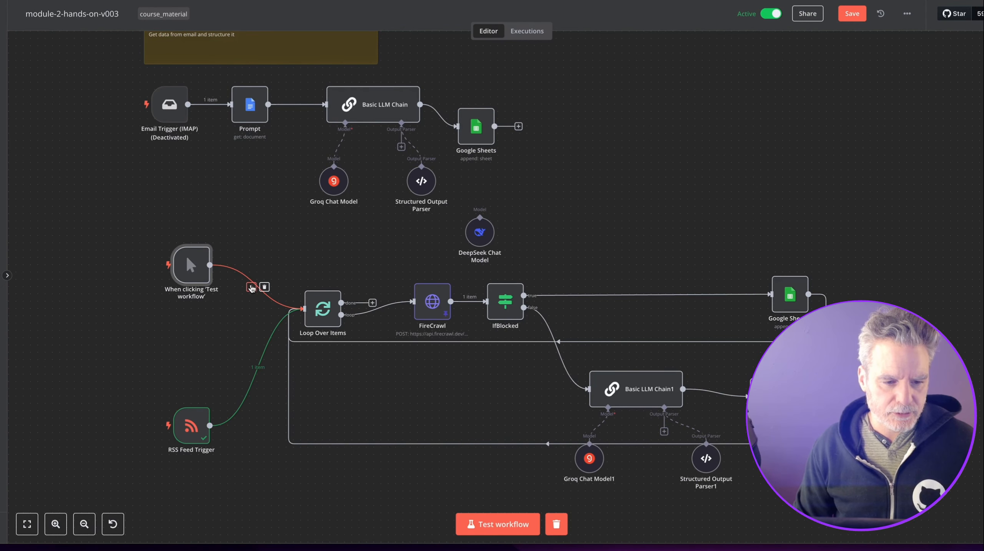
Insert a node into the manual trigger's link, then delete the extra RSS Feed Trigger1.
left_click(250, 287)
type("feed")
left_click(855, 113)
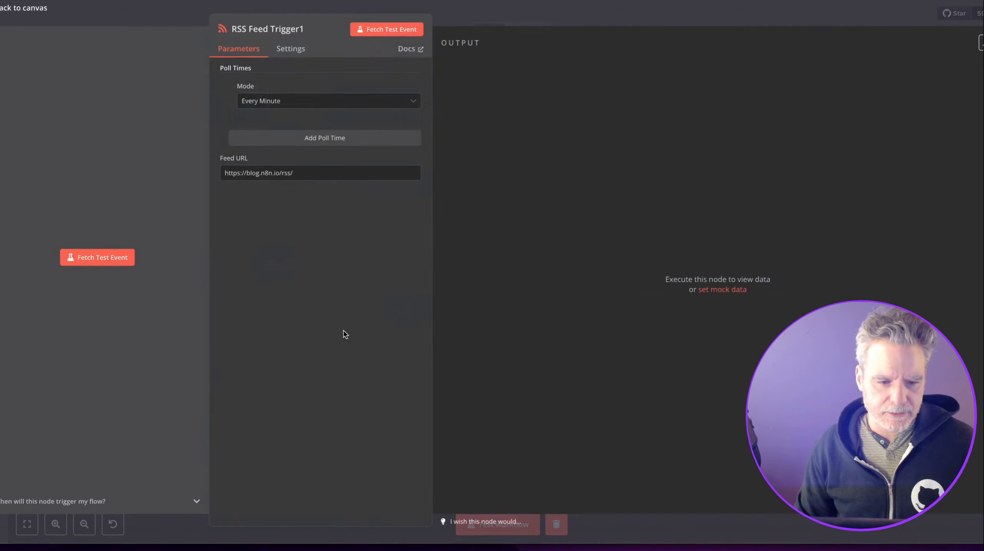
key("Escape")
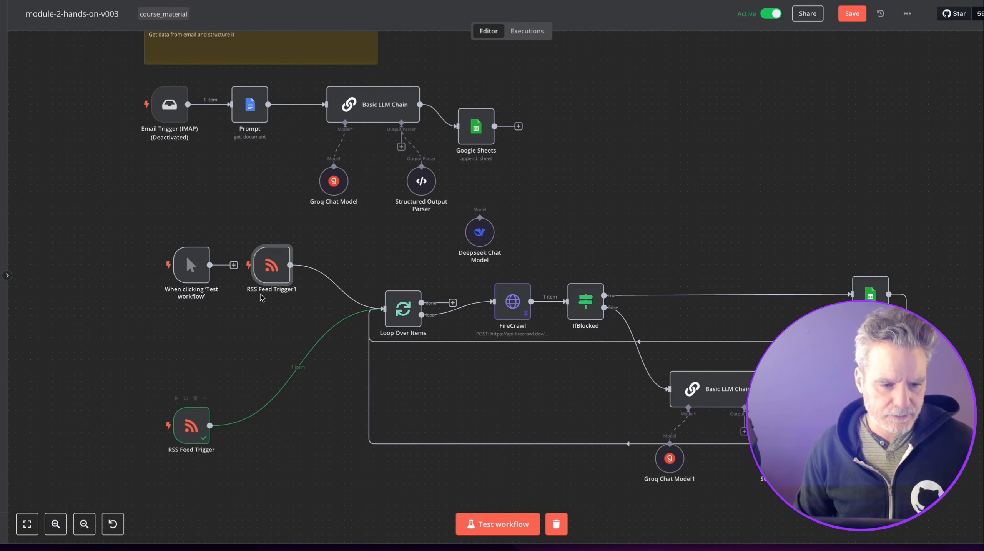
left_click(276, 237)
double_click(201, 434)
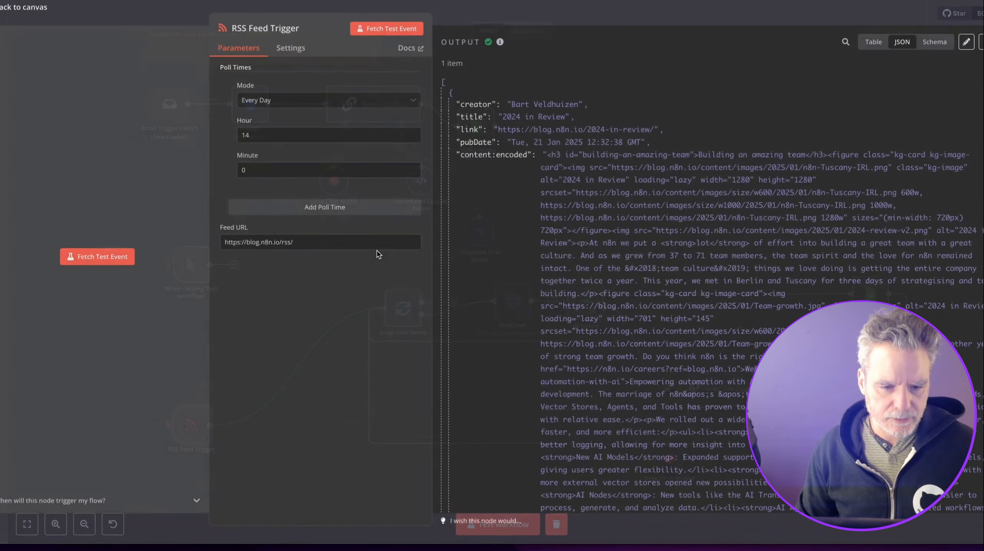
triple_click(342, 245)
key("ctrl+c")
key("Escape")
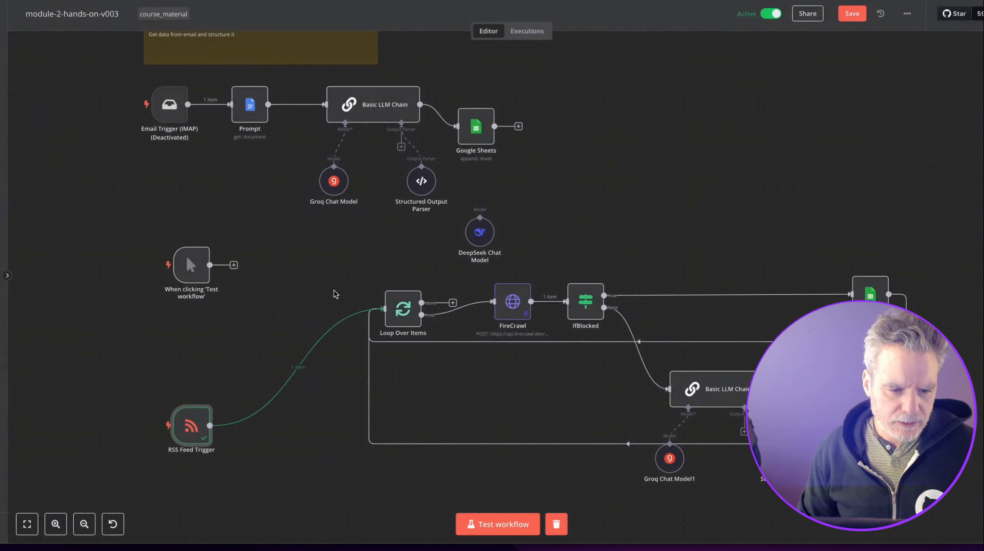
key("Tab")
Add an RSS Read node with the pasted URL, test it for 15 items, and link it to Loop Over Items.
type("feed")
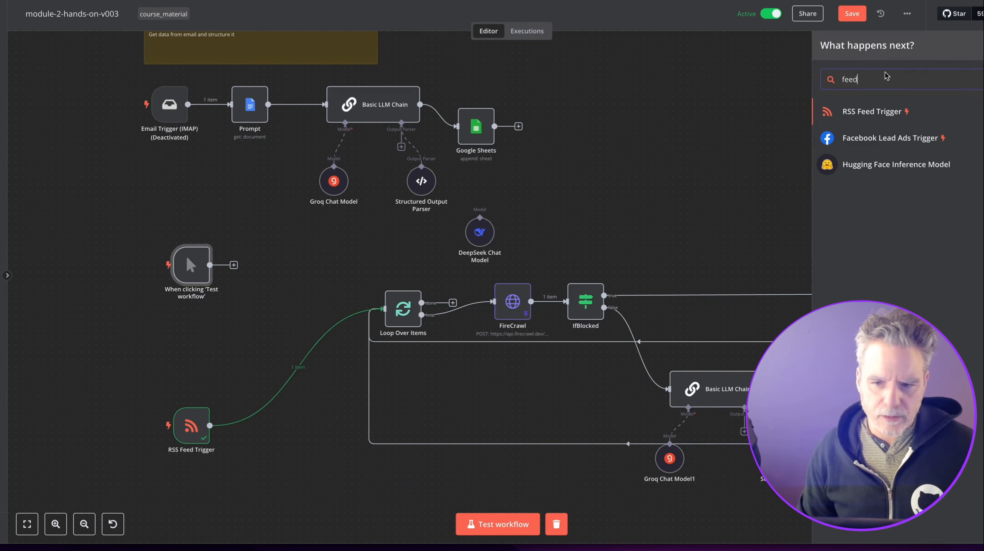
key("BackSpace")
key("BackSpace")
key("BackSpace")
key("BackSpace")
type("rss")
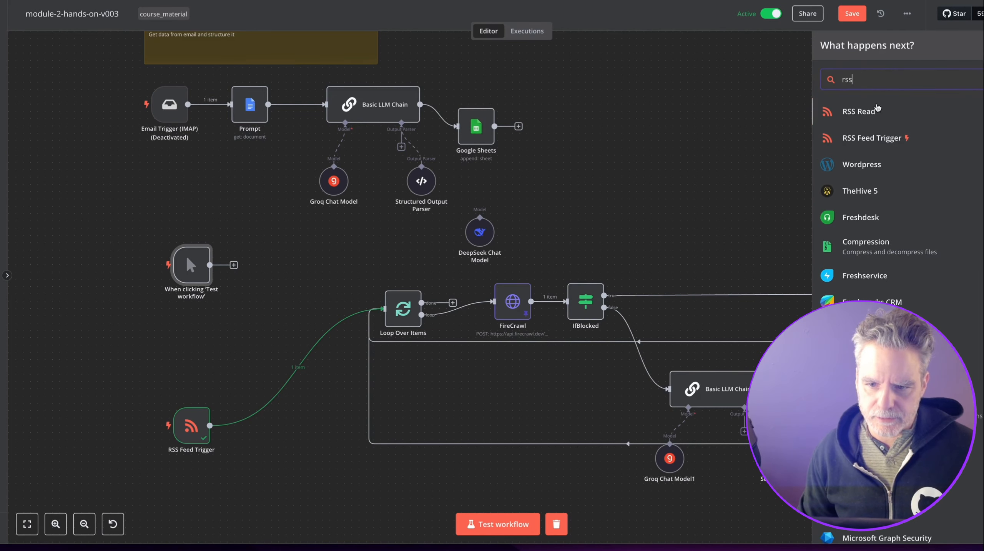
key("Return")
left_click(409, 83)
key("ctrl+v")
left_click(596, 31)
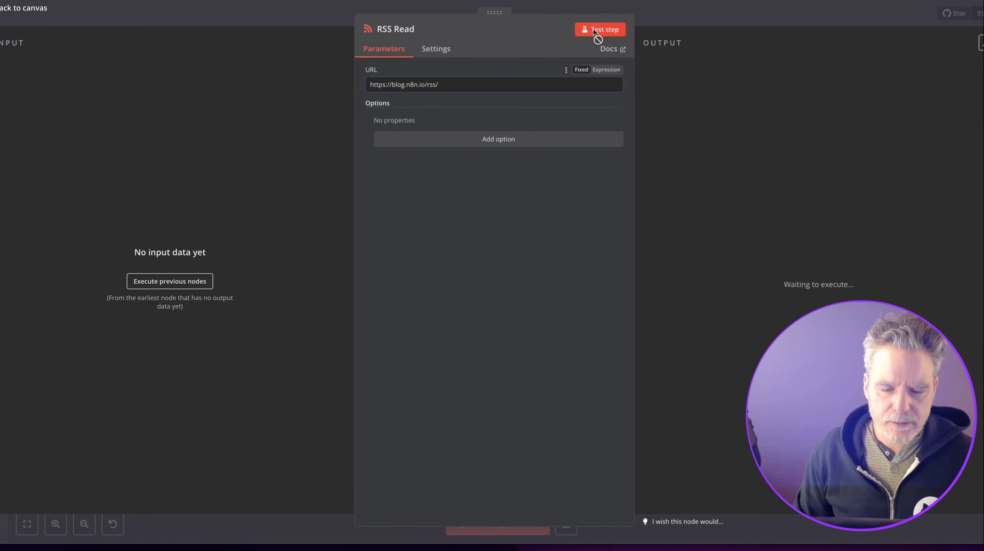
left_click(688, 14)
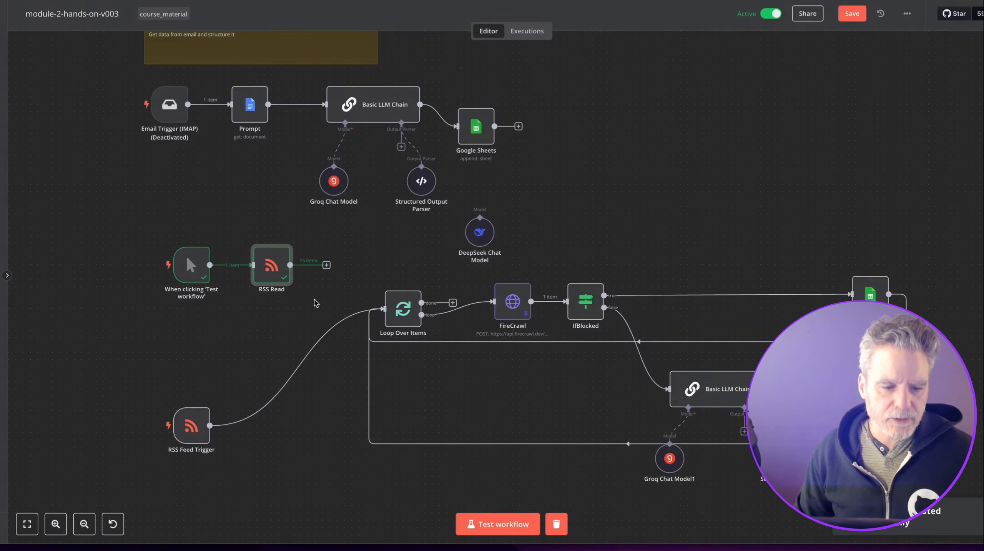
left_click_drag(291, 265, 384, 308)
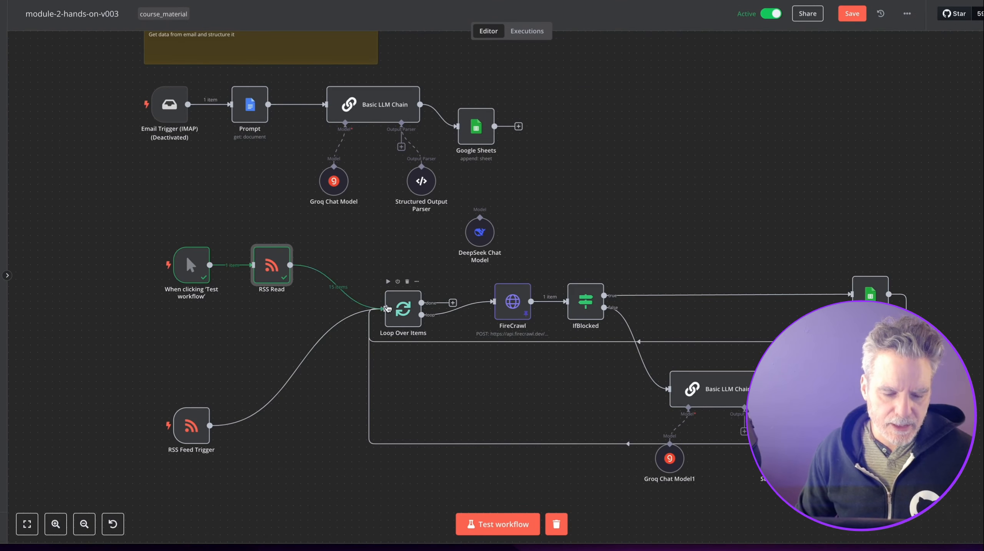
Place RSS Read above the RSS Feed Trigger and check RSS Read's details.
left_click_drag(272, 270, 286, 293)
left_click_drag(211, 425, 292, 355)
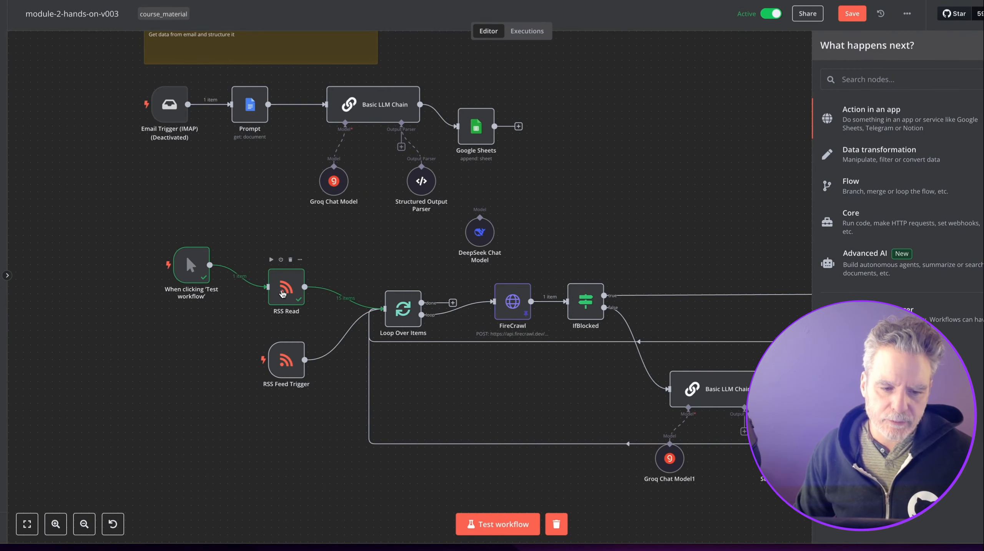
double_click(284, 294)
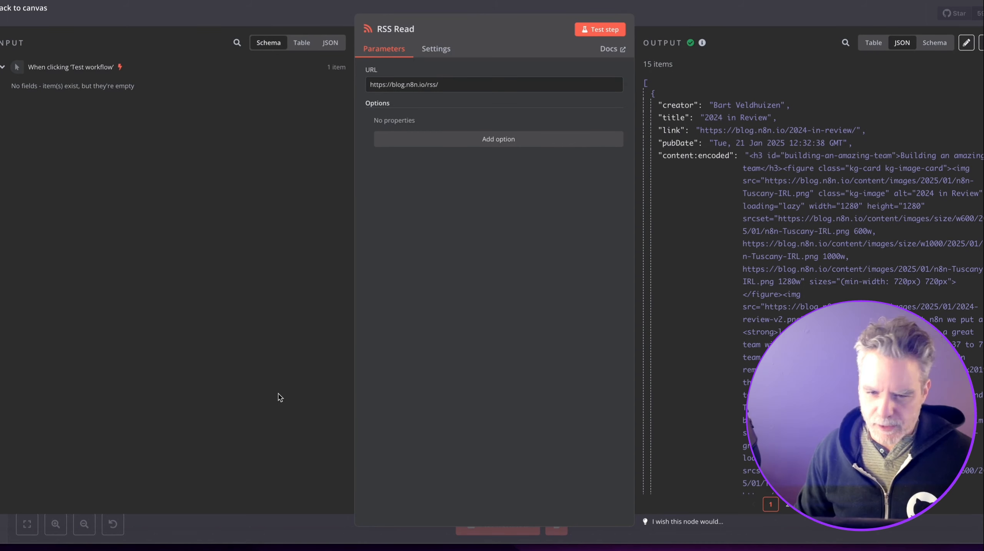
key("Escape")
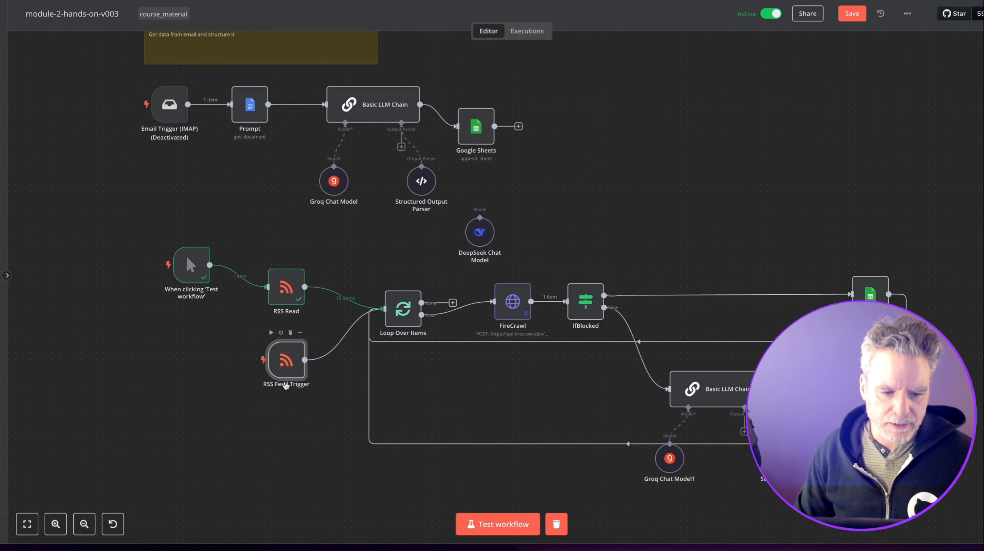
Fetch a test event in the RSS Feed Trigger, getting the '2024 in Review' post.
double_click(287, 368)
left_click(386, 29)
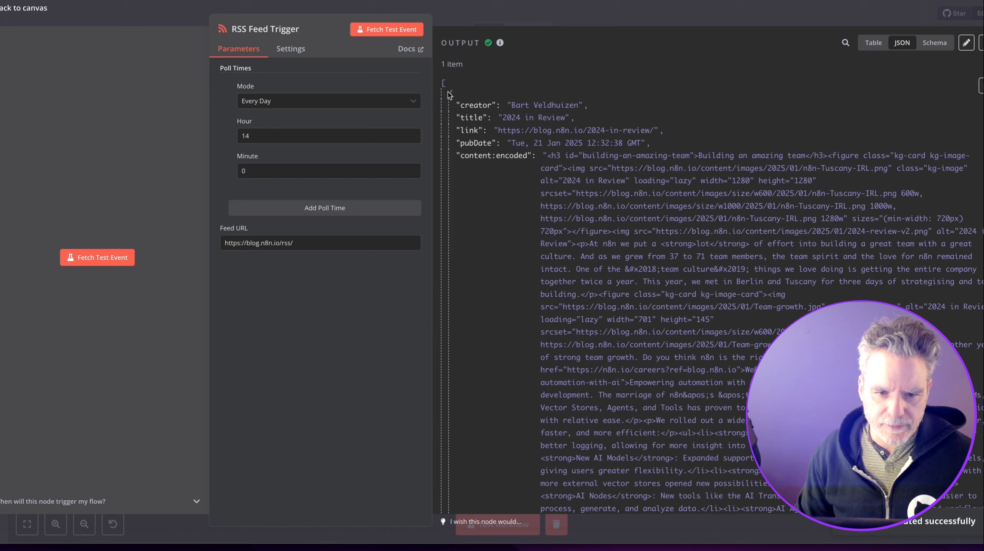
key("Escape")
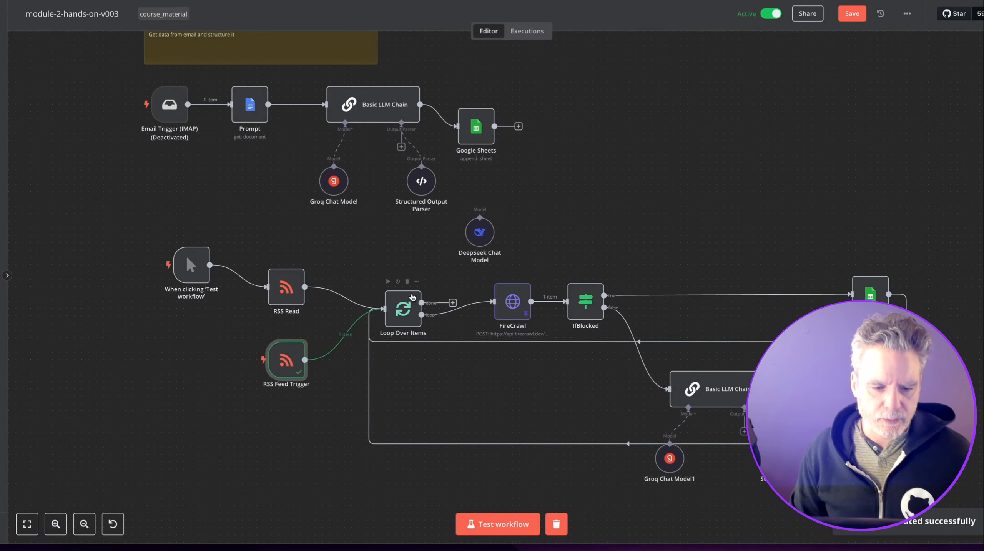
Nudge the manual trigger down and unpin FireCrawl's saved output data.
left_click_drag(195, 273, 194, 296)
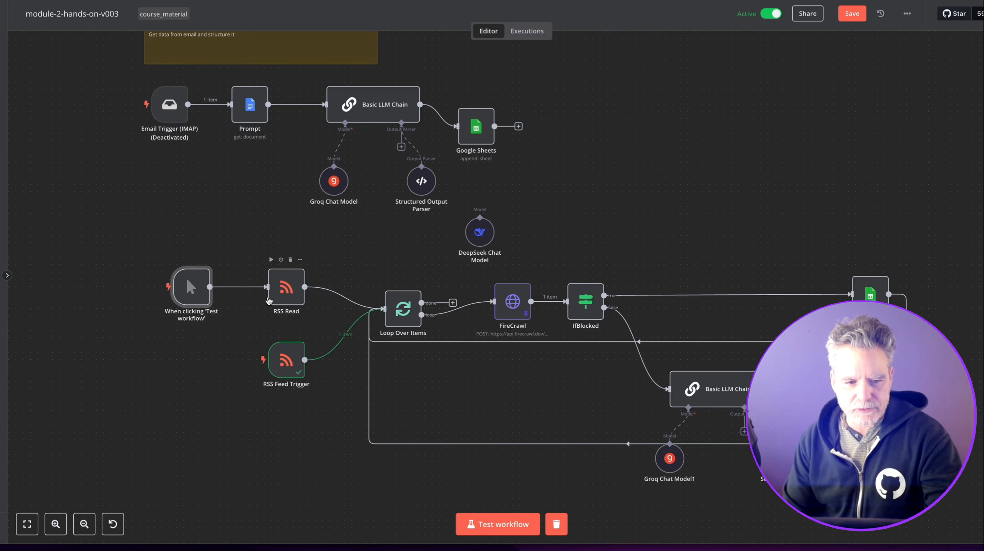
left_click(526, 274)
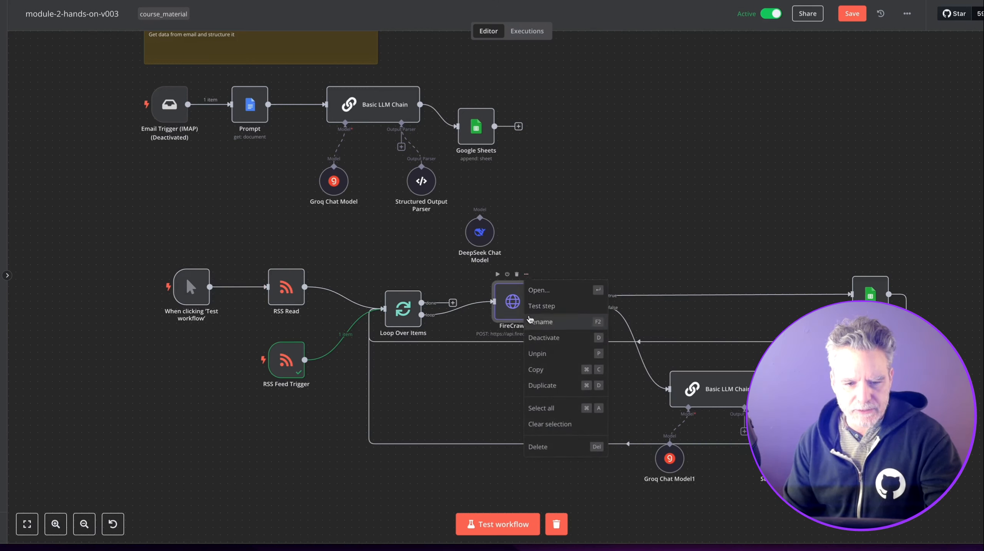
left_click(531, 359)
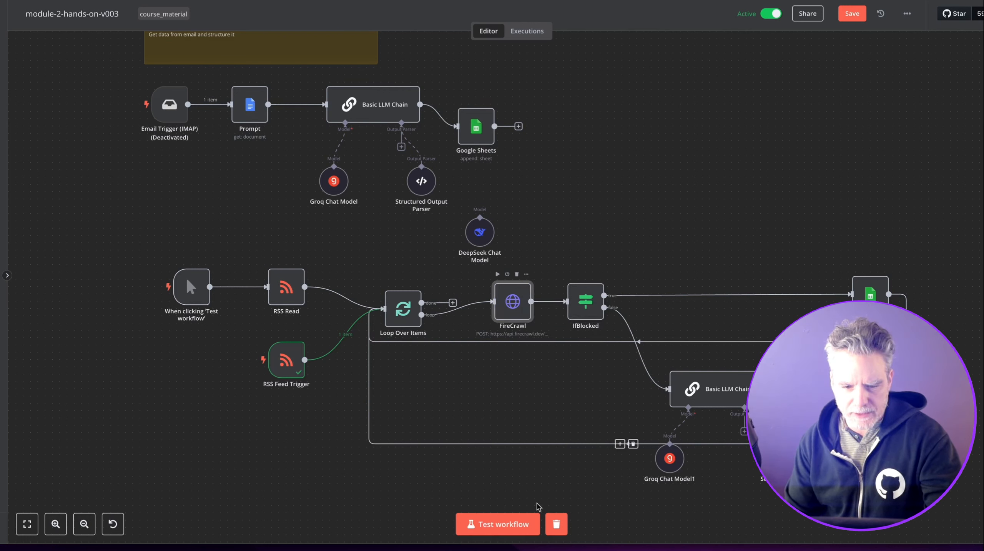
Test-run the workflow and inspect Basic LLM Chain1's output-format error.
left_click(514, 525)
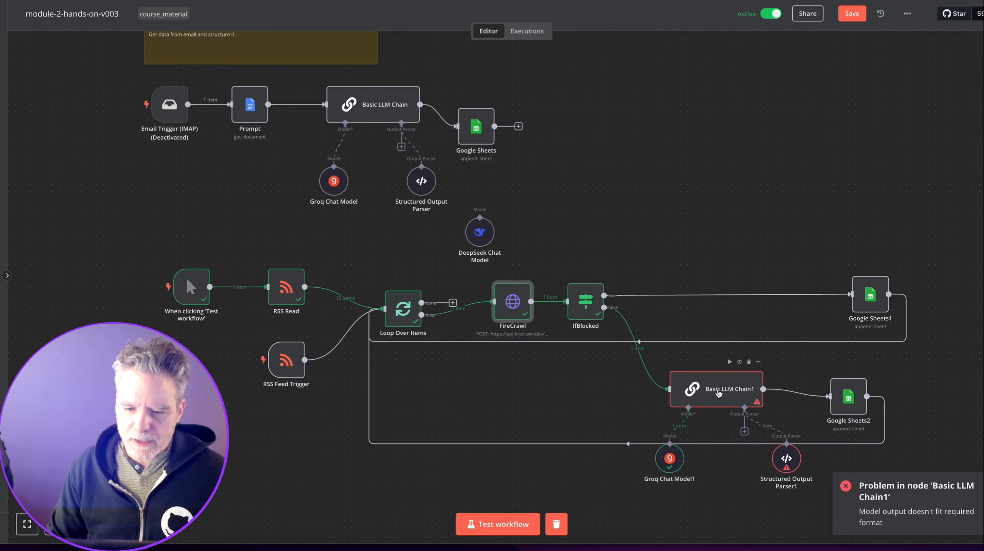
double_click(719, 392)
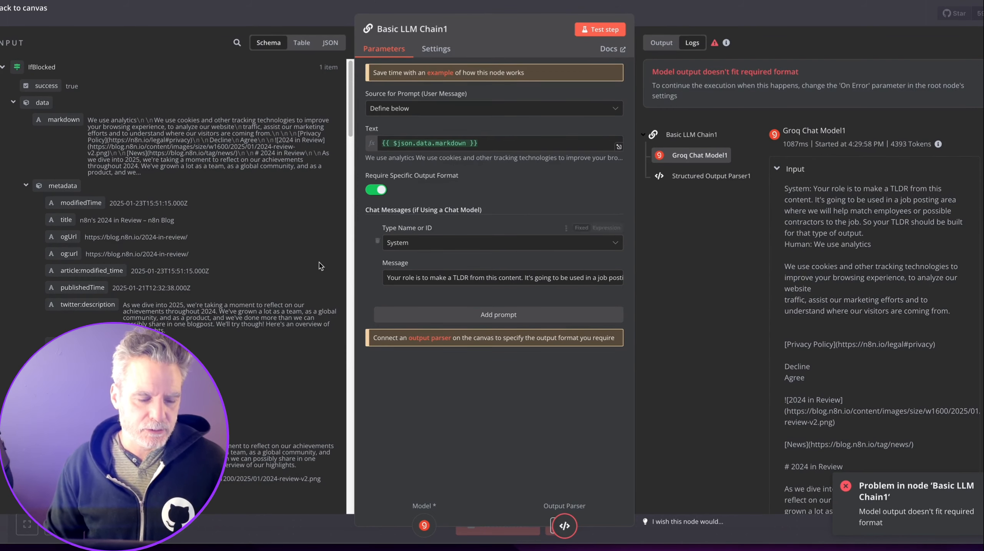
key("Escape")
Inspect FireCrawl's input data, collapsing the Loop Over Items and RSS Read fields.
double_click(514, 297)
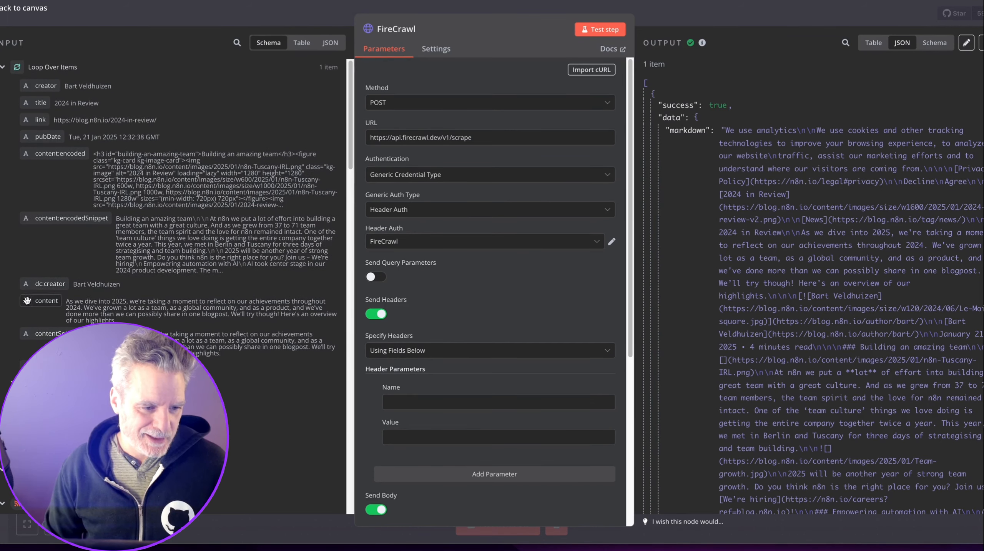
key("Escape")
double_click(515, 296)
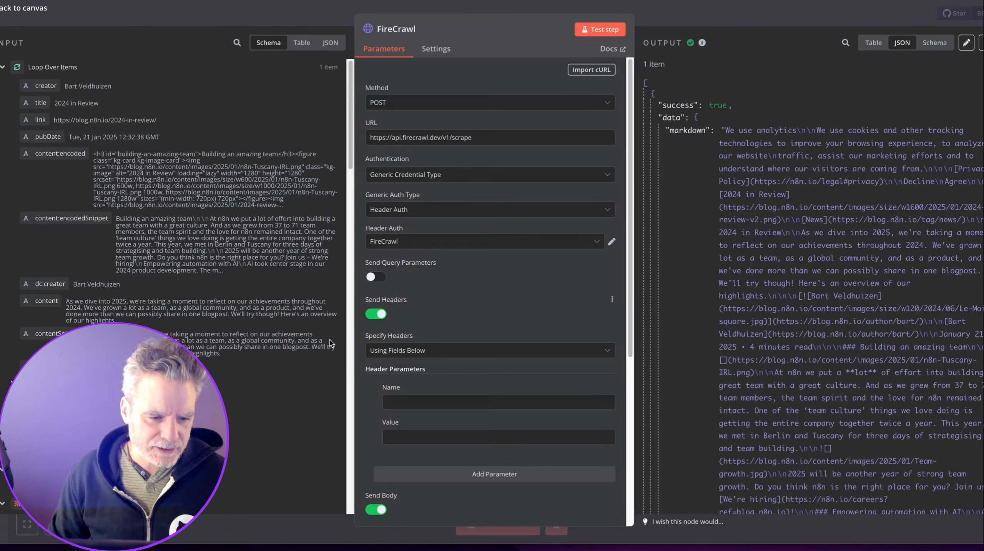
scroll(281, 362, "down", 5)
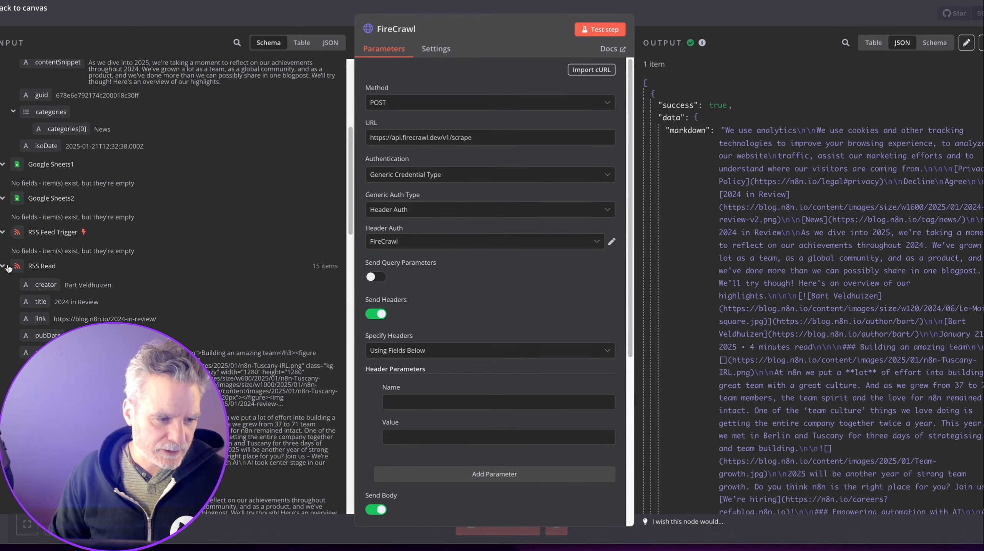
scroll(3, 266, "up", 5)
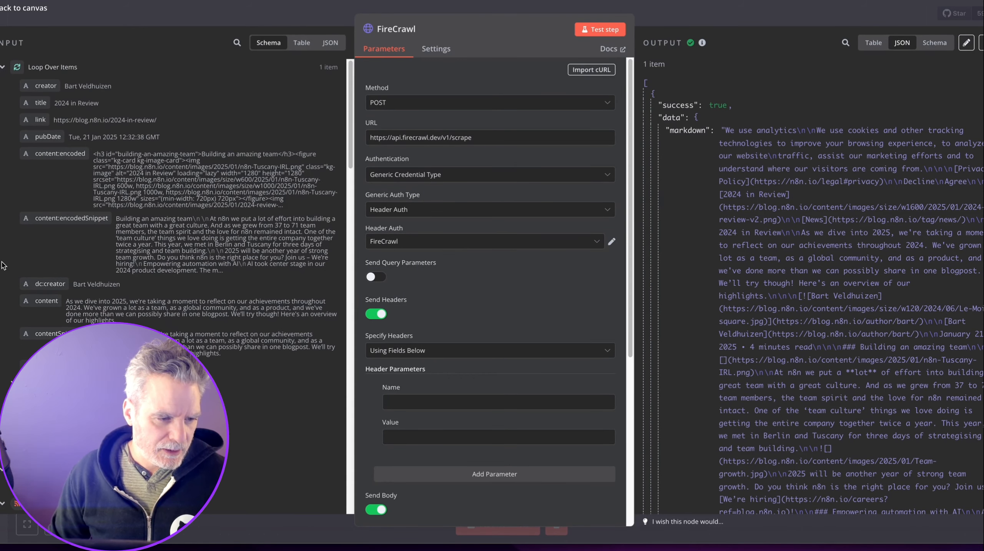
left_click(2, 70)
left_click(2, 190)
key("Escape")
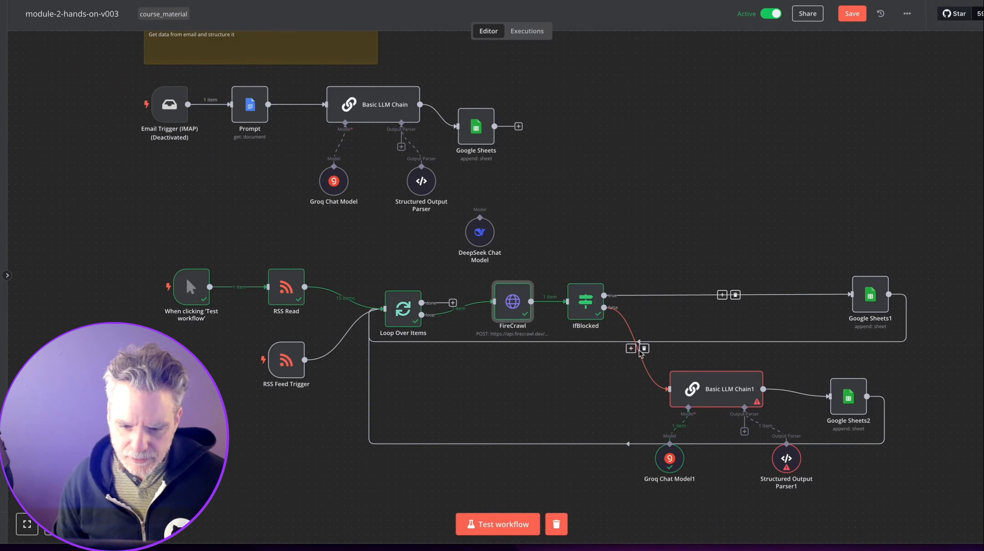
In Basic LLM Chain1, view FireCrawl's markdown input as a table and check the Structured Output Parser1 log.
double_click(706, 389)
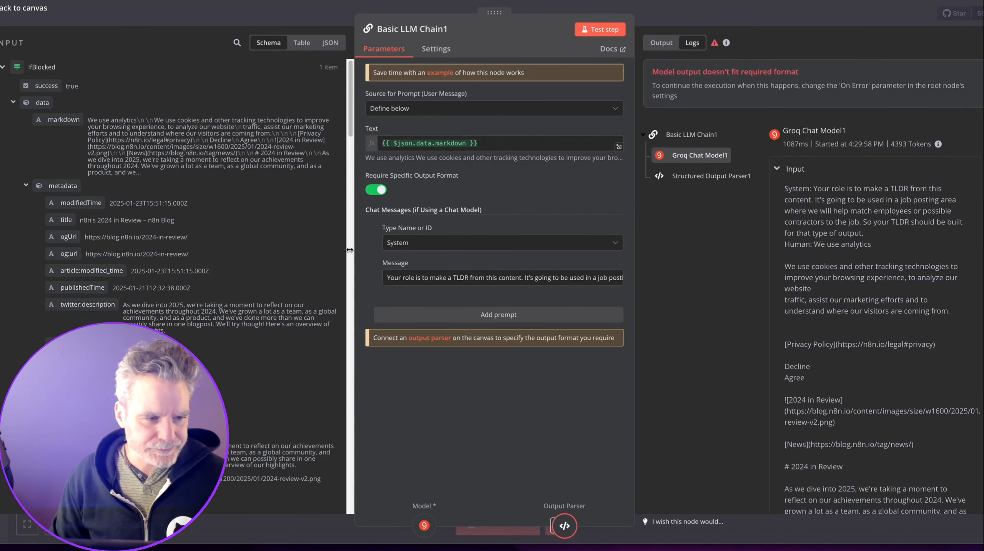
left_click(2, 68)
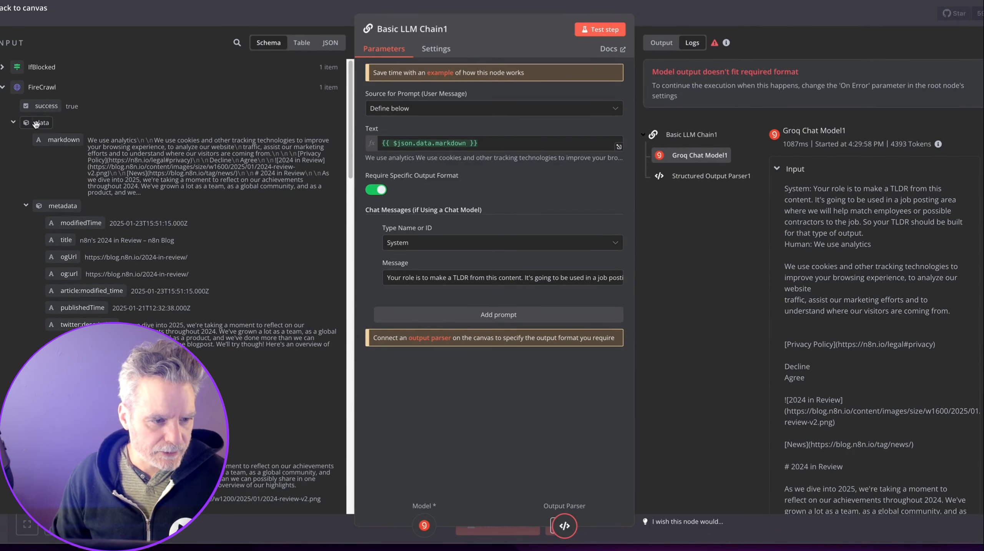
left_click(12, 124)
left_click(12, 123)
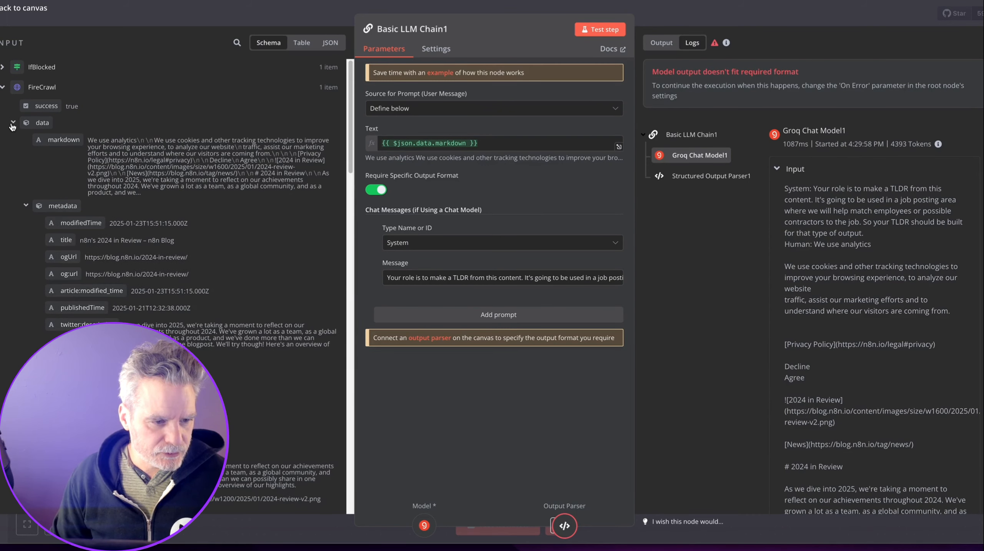
left_click(302, 42)
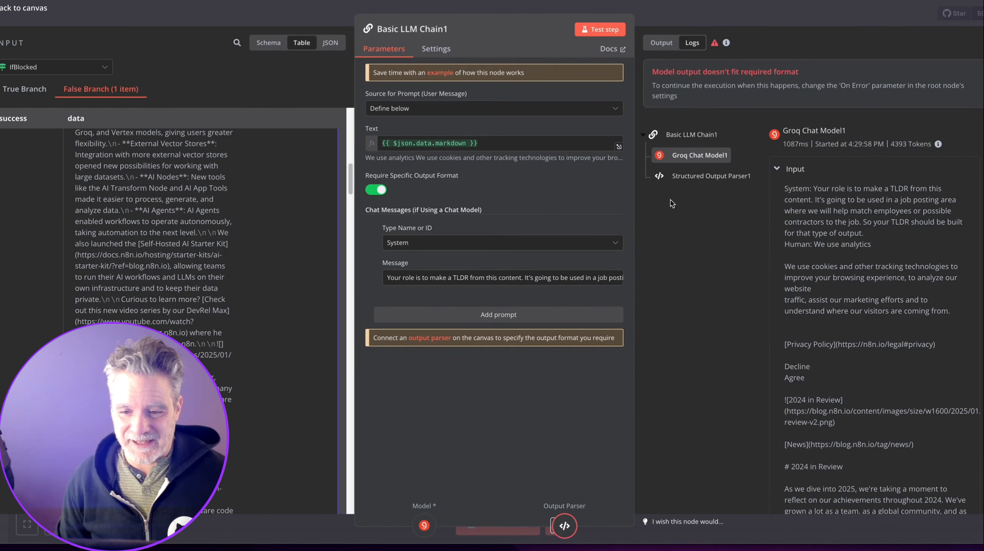
left_click(693, 177)
scroll(804, 200, "down", 15)
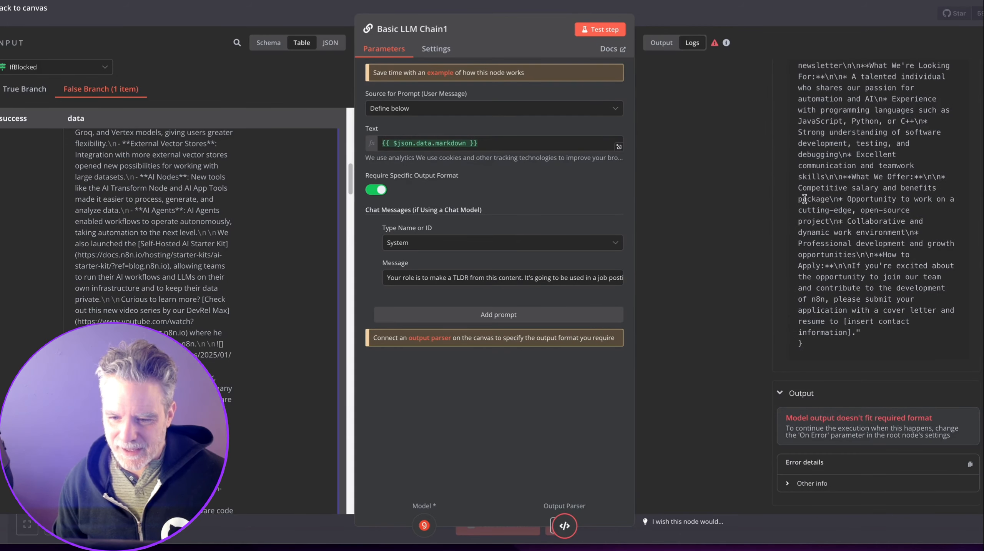
scroll(804, 199, "up", 15)
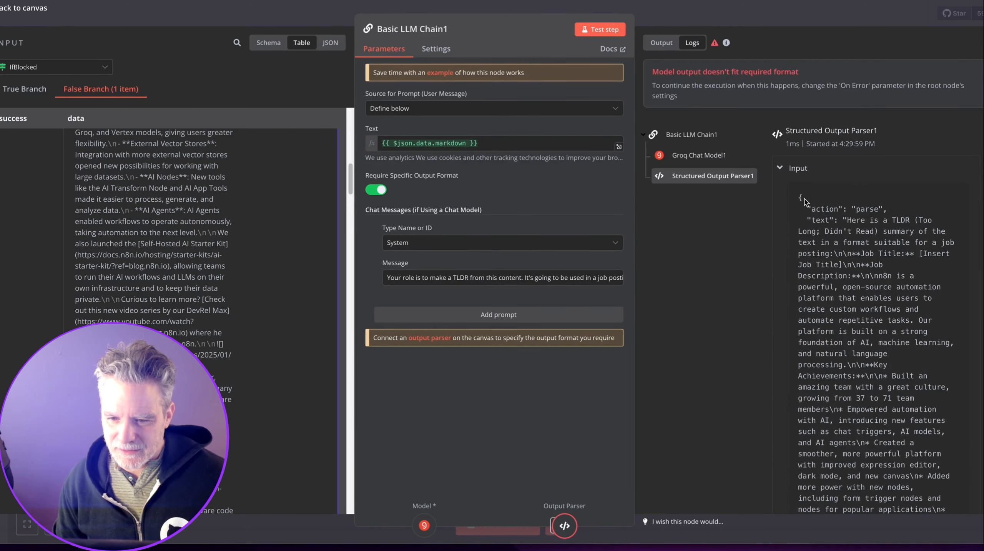
scroll(804, 200, "down", 3)
key("Escape")
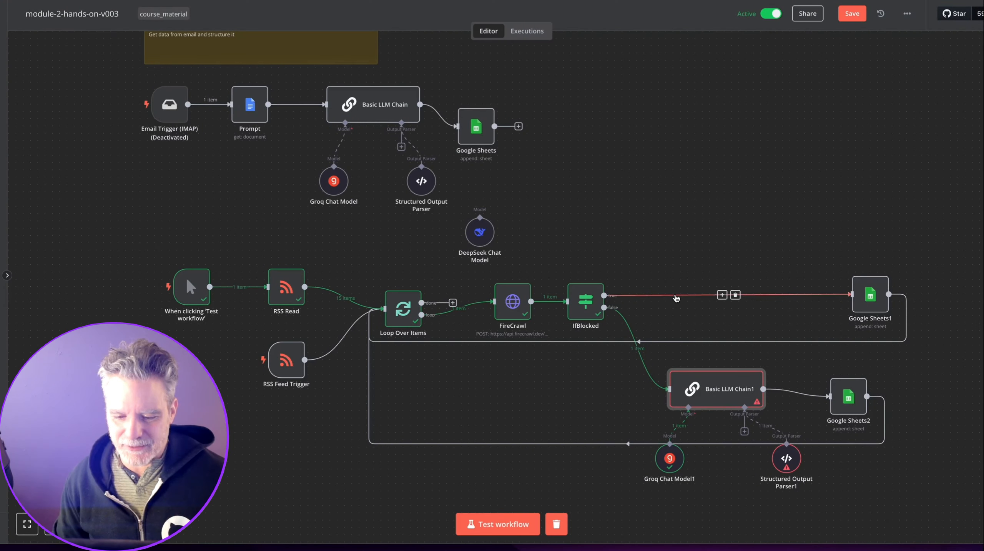
Give Basic LLM Chain1 an OpenAI Chat Model using gpt-4o-mini instead of Groq Chat Model1.
left_click_drag(671, 458, 663, 466)
left_click(679, 428)
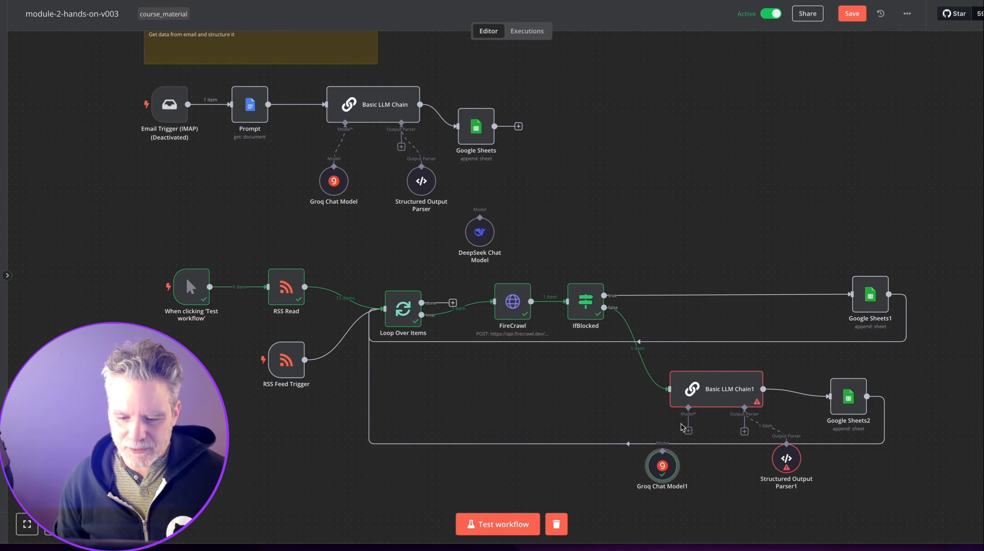
left_click(689, 432)
type("ch")
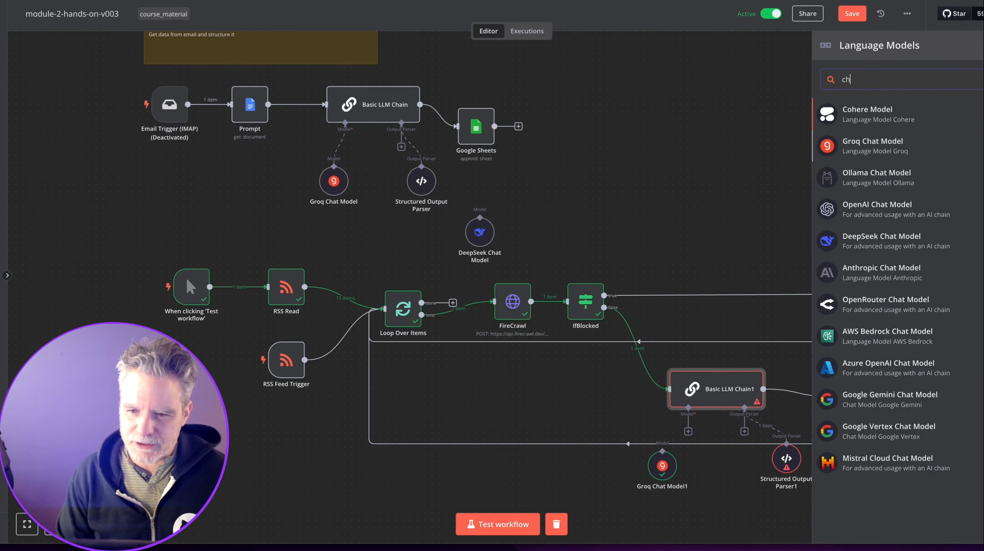
left_click(860, 208)
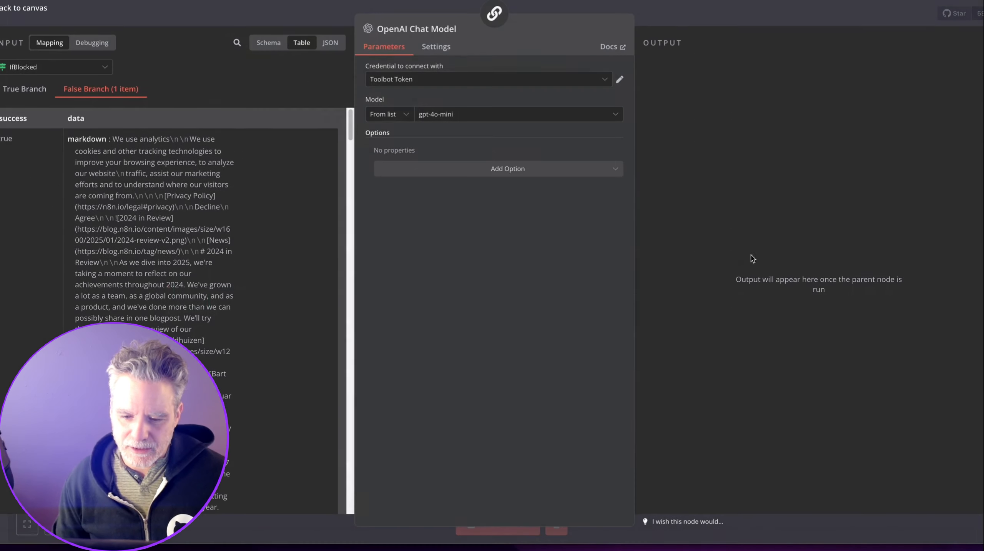
left_click(424, 116)
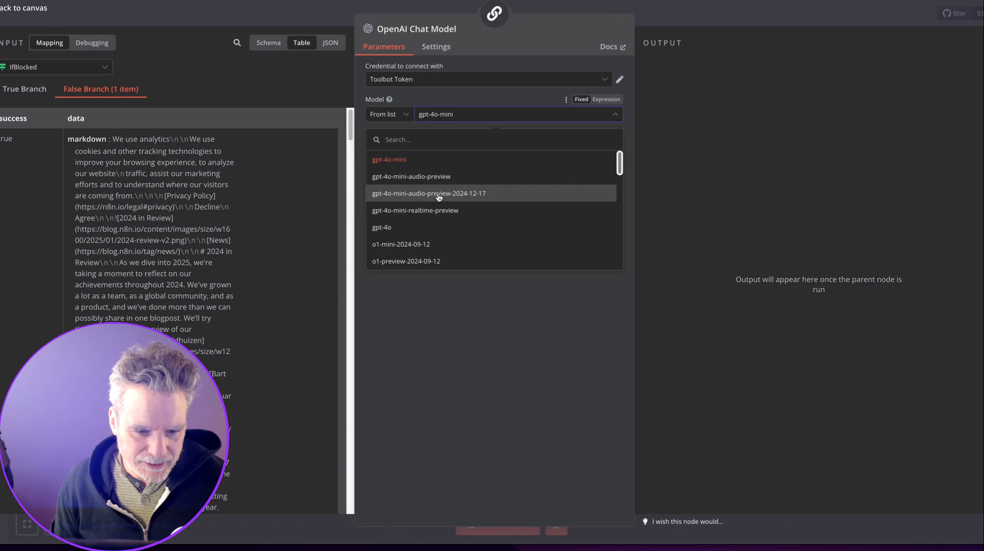
scroll(440, 199, "down", 3)
scroll(449, 195, "up", 4)
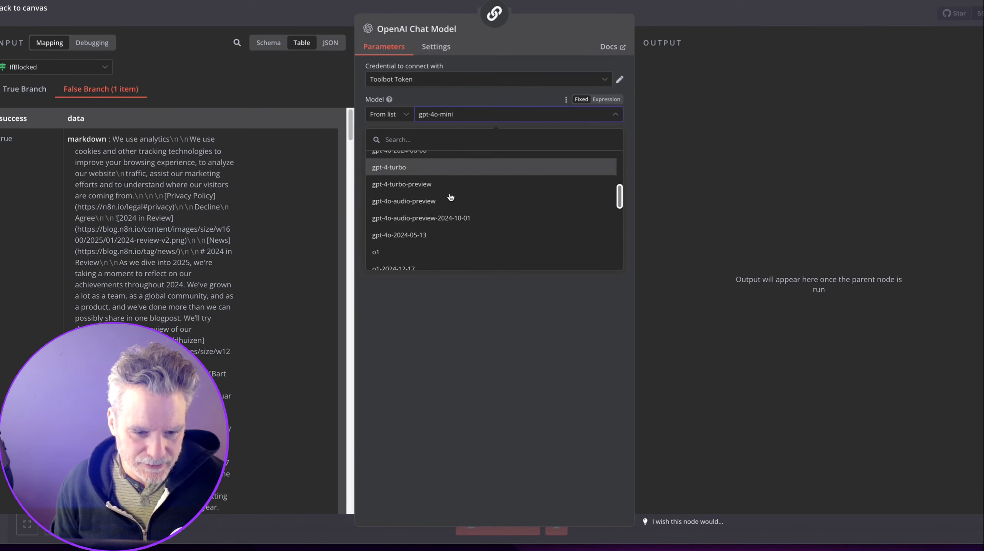
left_click(454, 161)
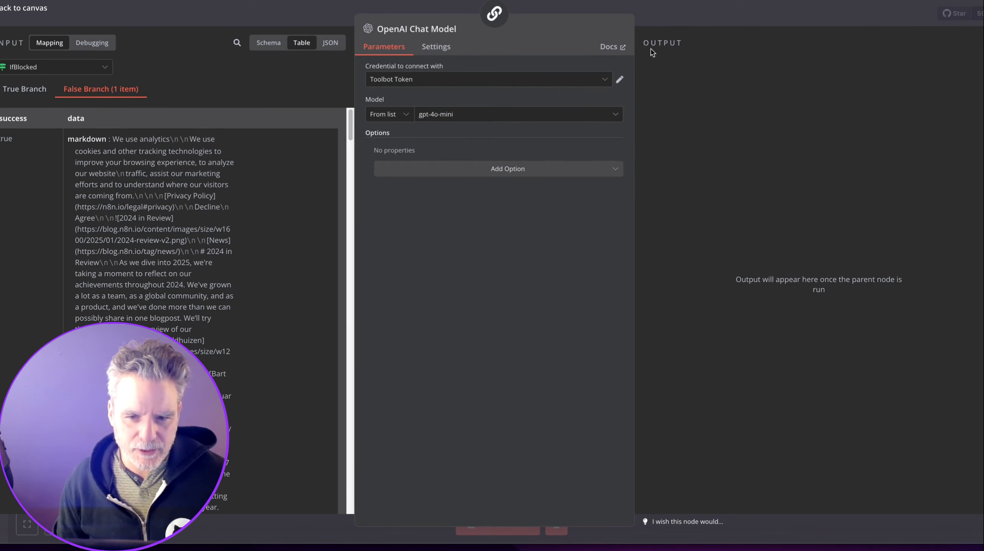
left_click(660, 15)
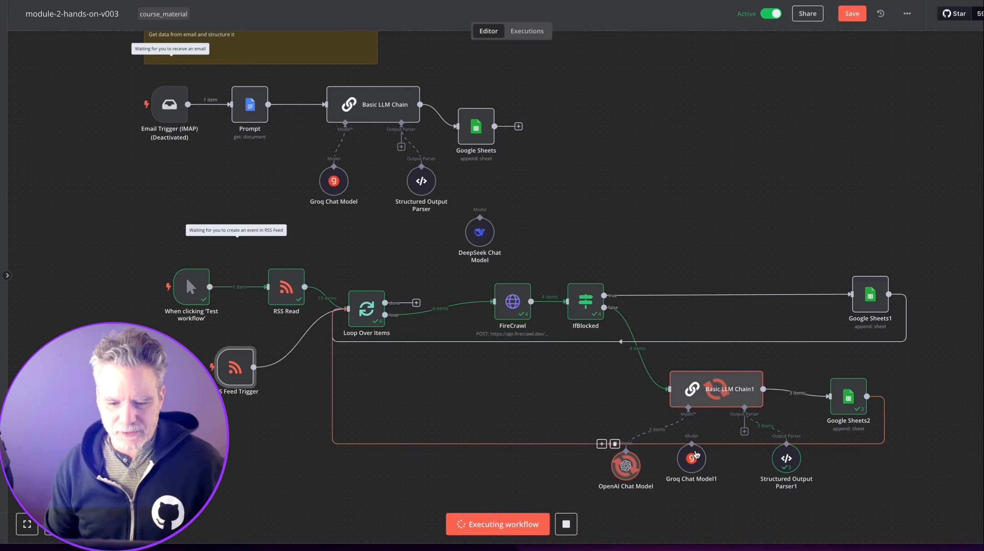
Delete both Groq Chat Model nodes and connect OpenAI Chat Model to Basic LLM Chain.
left_click_drag(692, 454, 692, 476)
left_click(691, 456)
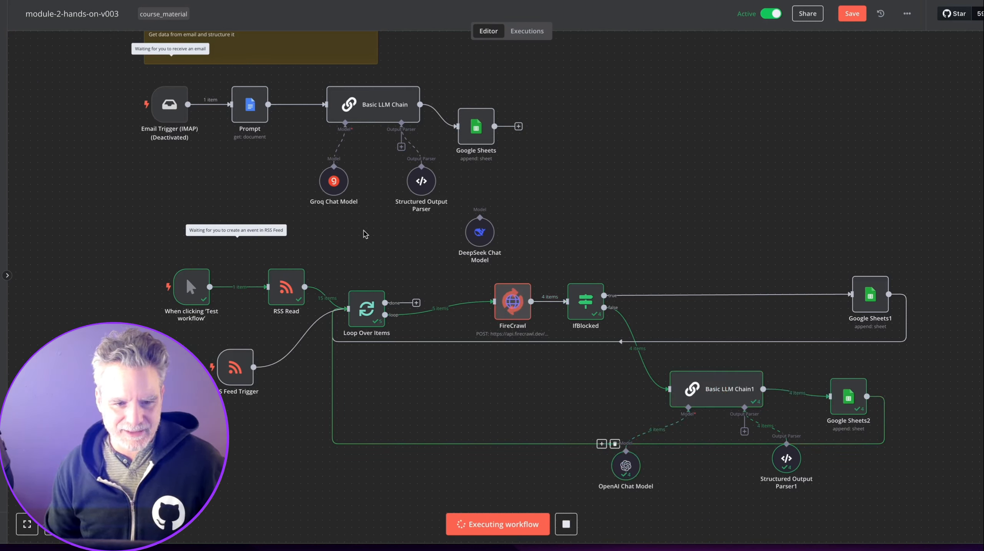
left_click(346, 144)
left_click(336, 162)
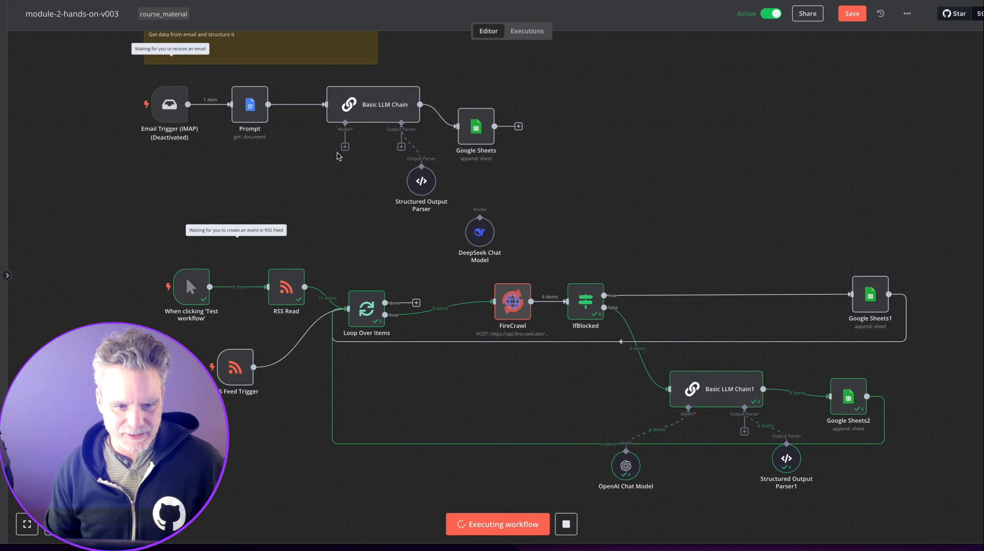
left_click_drag(346, 150, 644, 518)
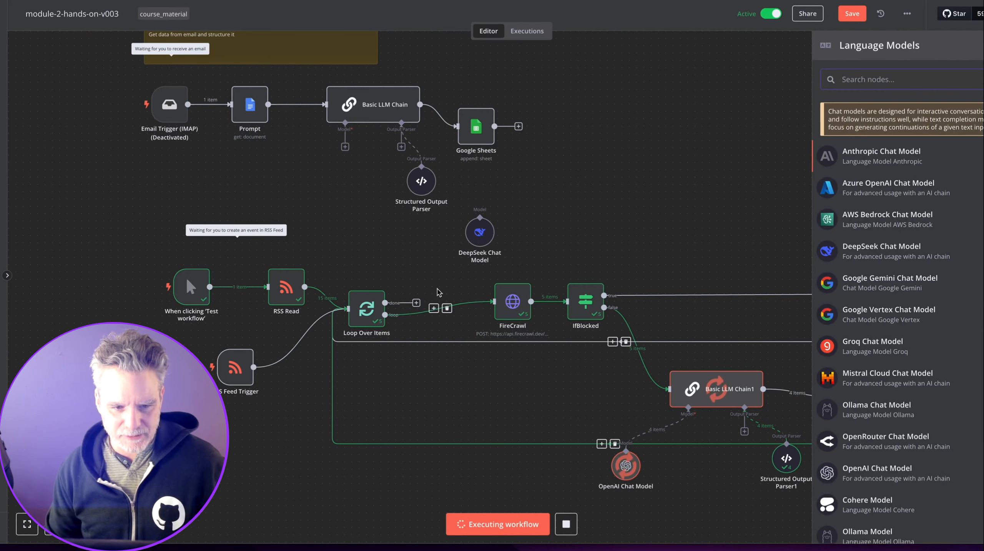
left_click_drag(347, 148, 625, 453)
left_click_drag(626, 467, 590, 481)
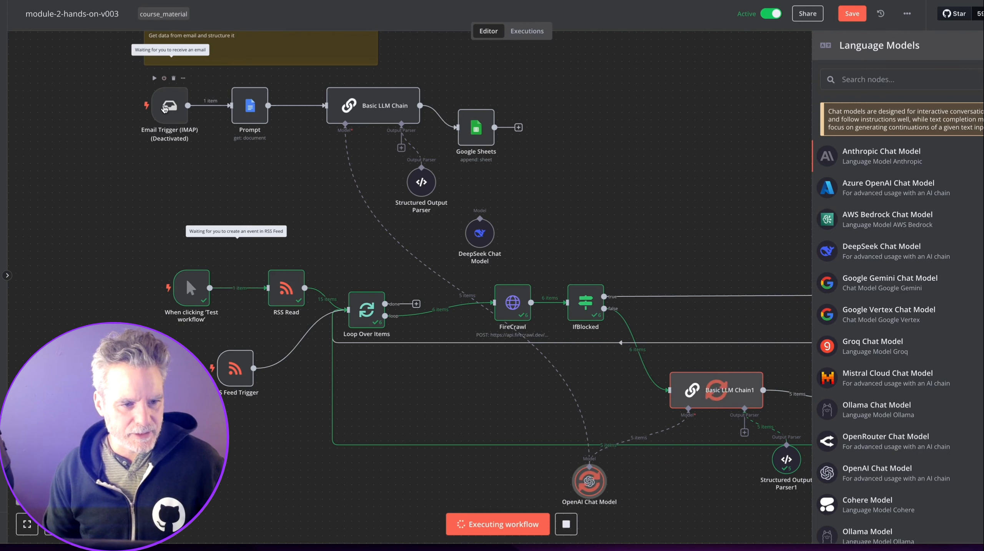
Re-enable the Email Trigger (IMAP) and widen the Get Data from Upwork/Email sticky note across the row.
left_click(165, 78)
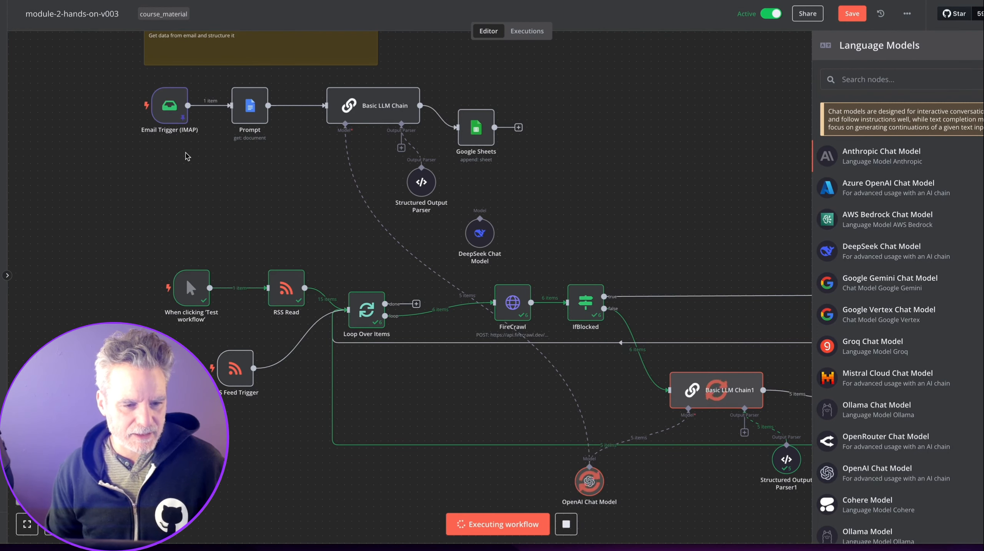
scroll(181, 181, "up", 3)
scroll(173, 209, "down", 5)
scroll(172, 209, "up", 2)
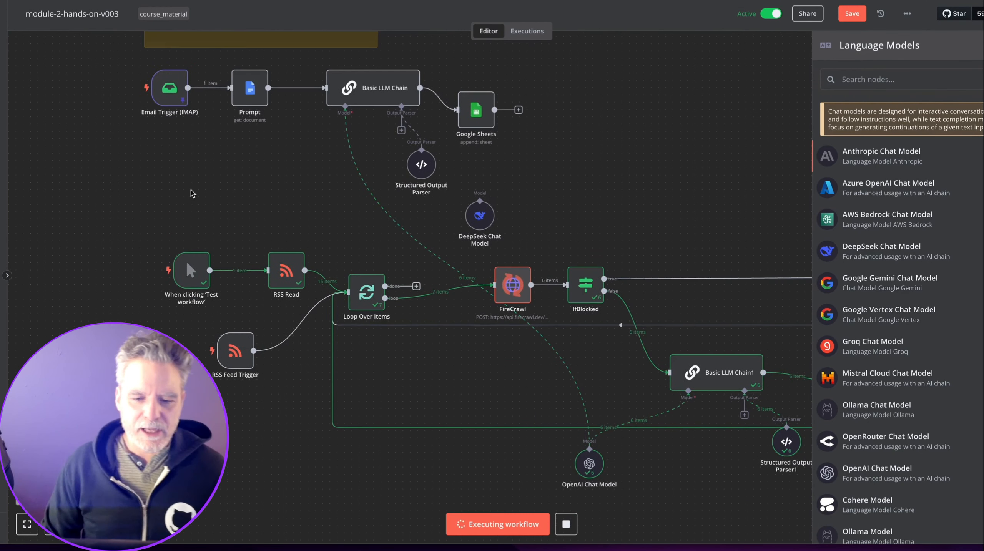
left_click(765, 134)
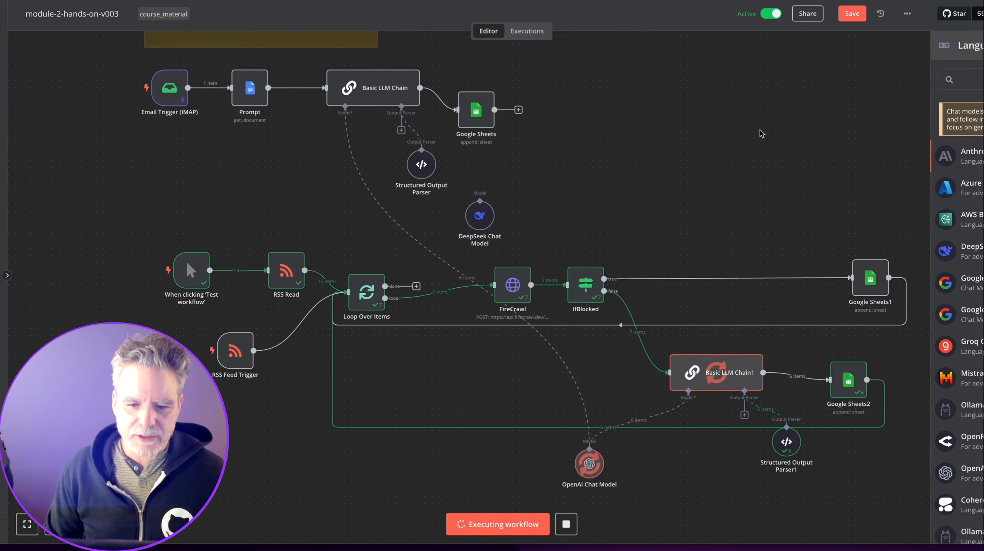
scroll(758, 131, "up", 5)
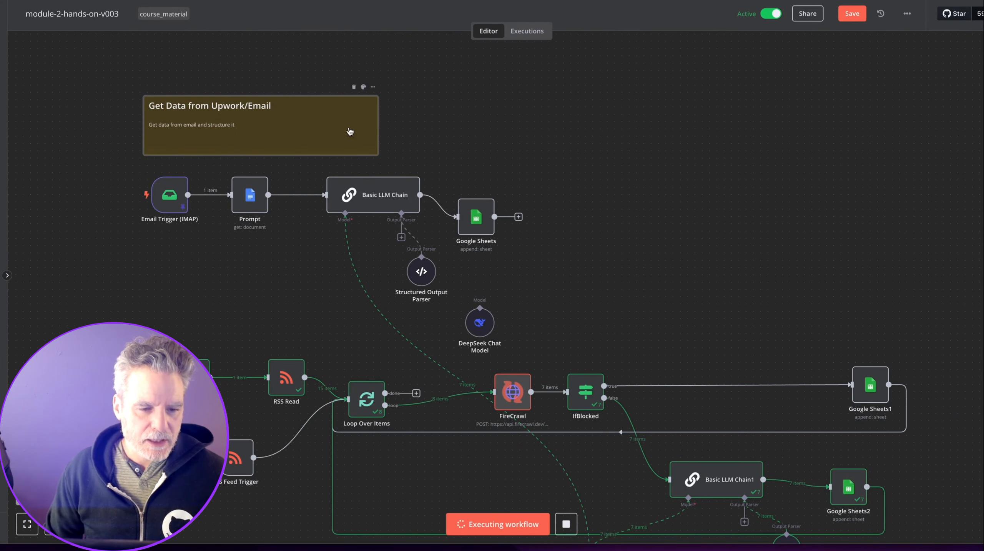
left_click_drag(378, 129, 882, 123)
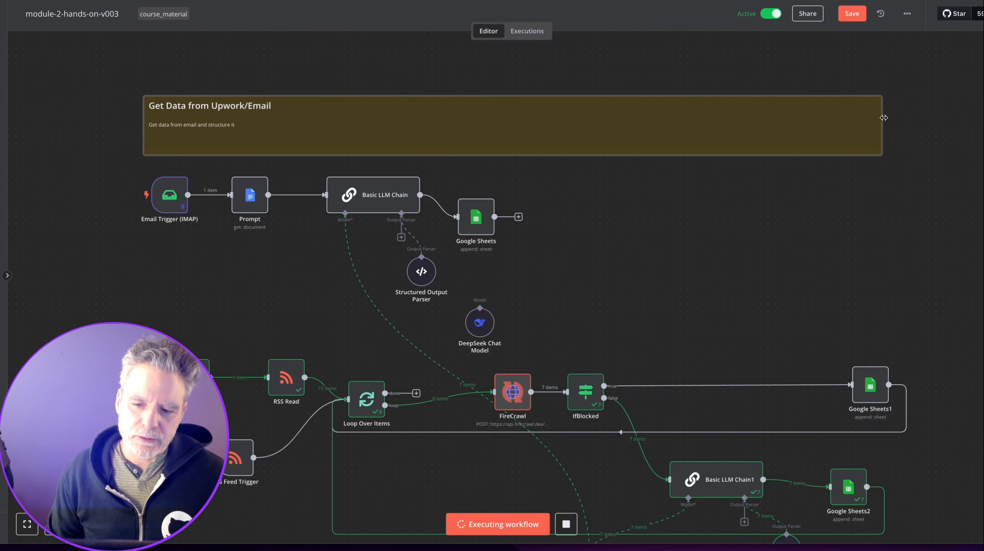
key("super+Tab")
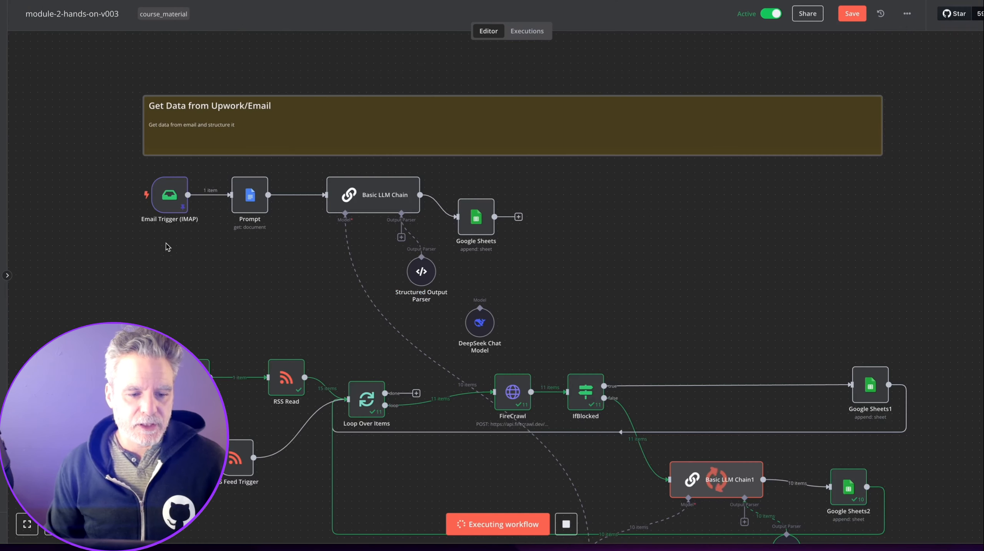
Scroll through the Napkin AI three-step automation outline.
scroll(185, 263, "down", 10)
Add an n8n Form 'On form submission' trigger and view its production form URL.
right_click(190, 296)
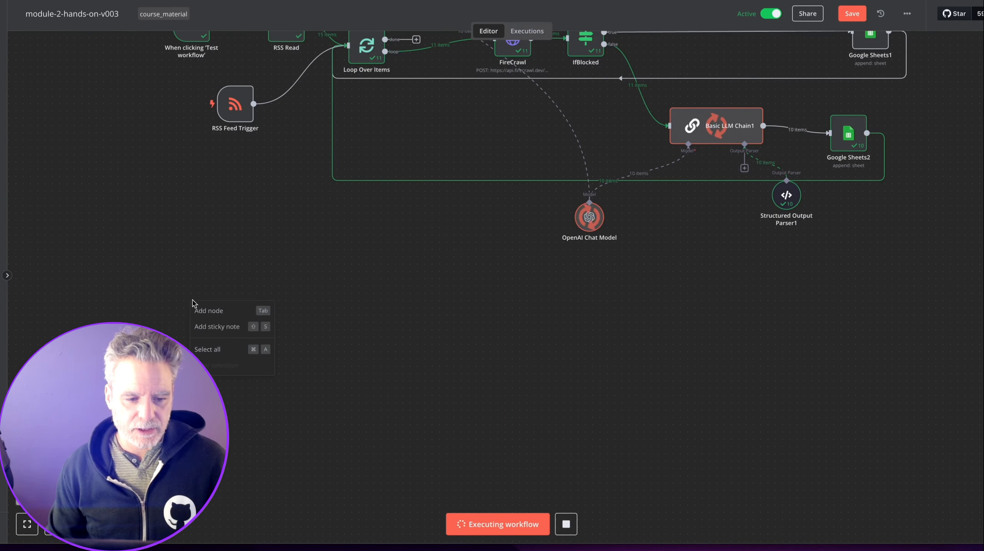
left_click(400, 277)
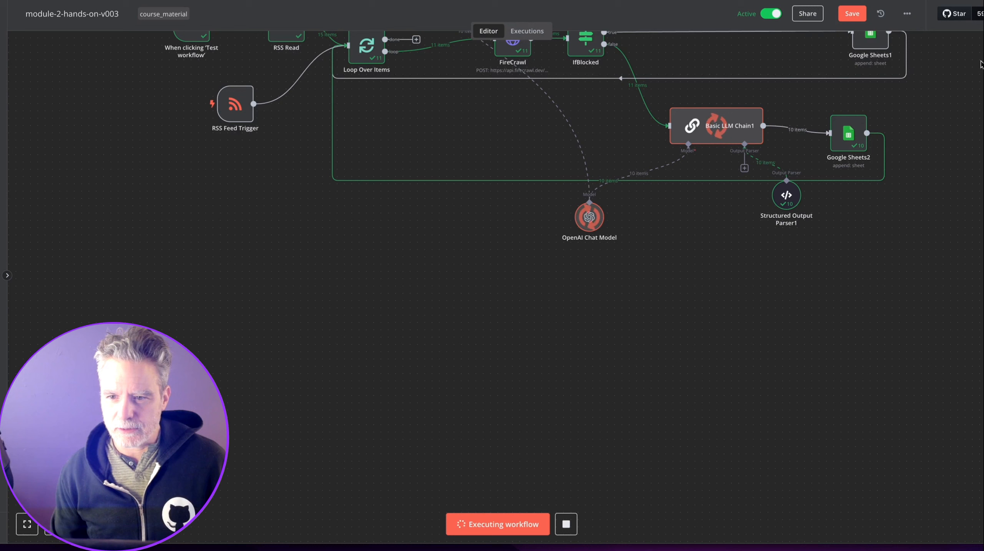
key("Tab")
type("form")
left_click(848, 131)
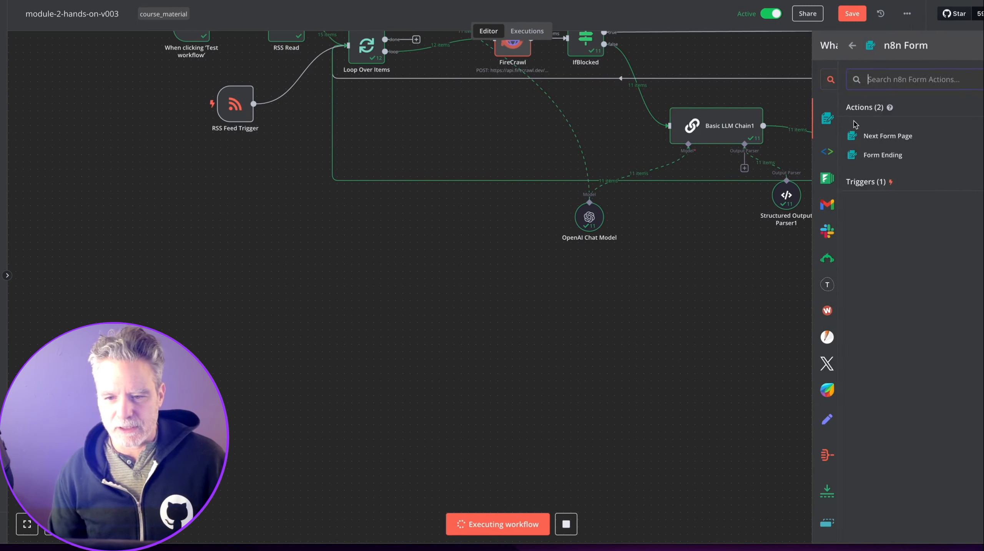
left_click(841, 182)
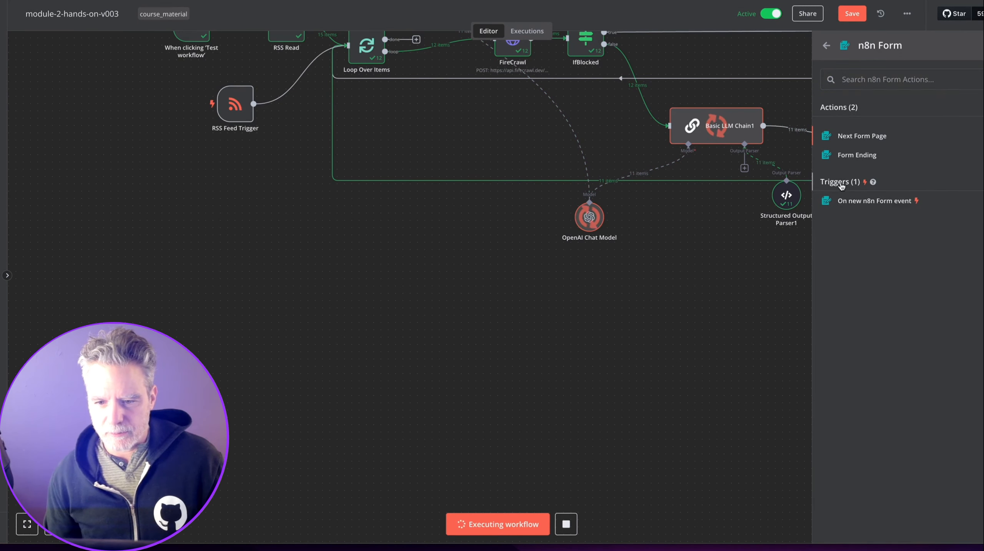
left_click(855, 202)
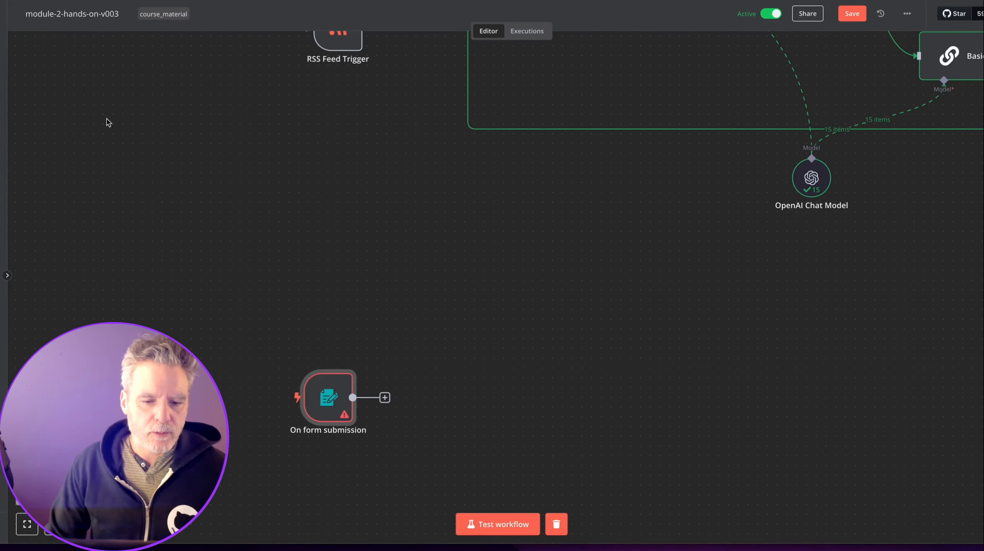
left_click_drag(331, 405, 330, 354)
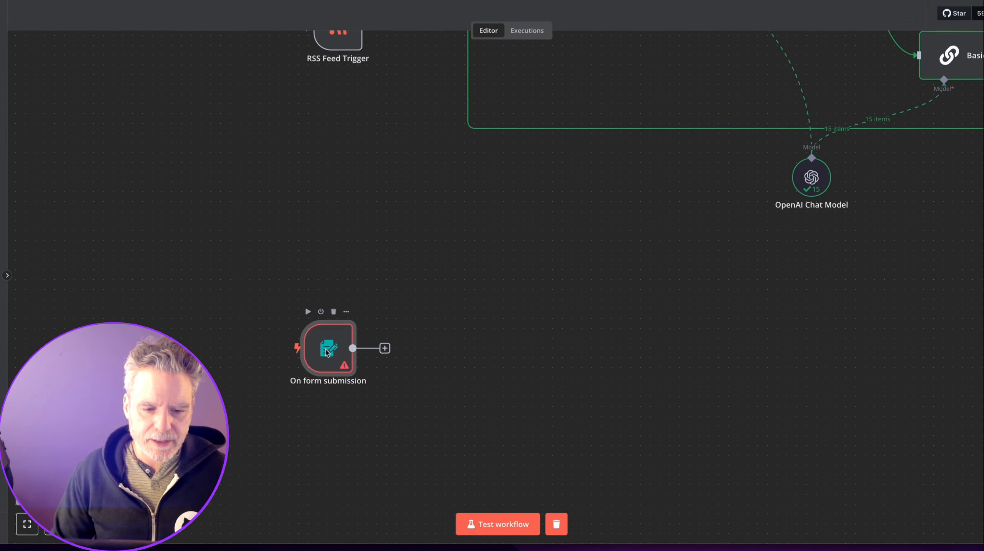
double_click(330, 353)
left_click(293, 86)
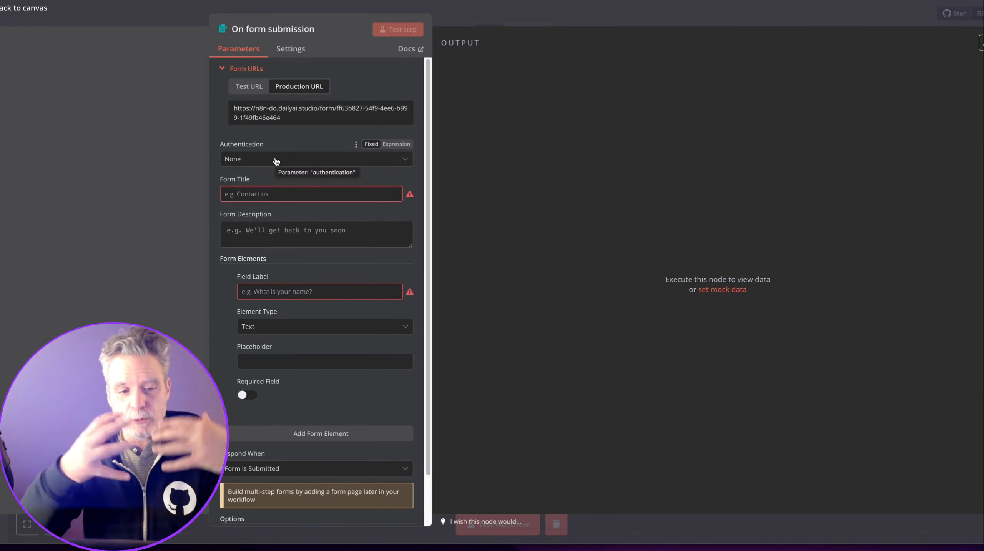
Enter the form title 'Daily Ai of Jobs that match your goals, skills etc' and dictate a description.
left_click(287, 193)
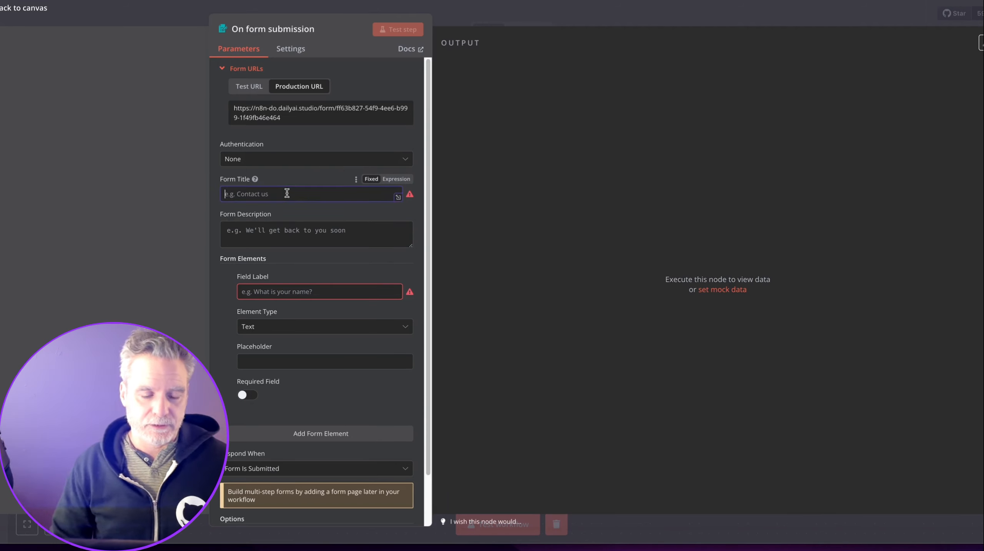
key("Tab")
key("alt+space")
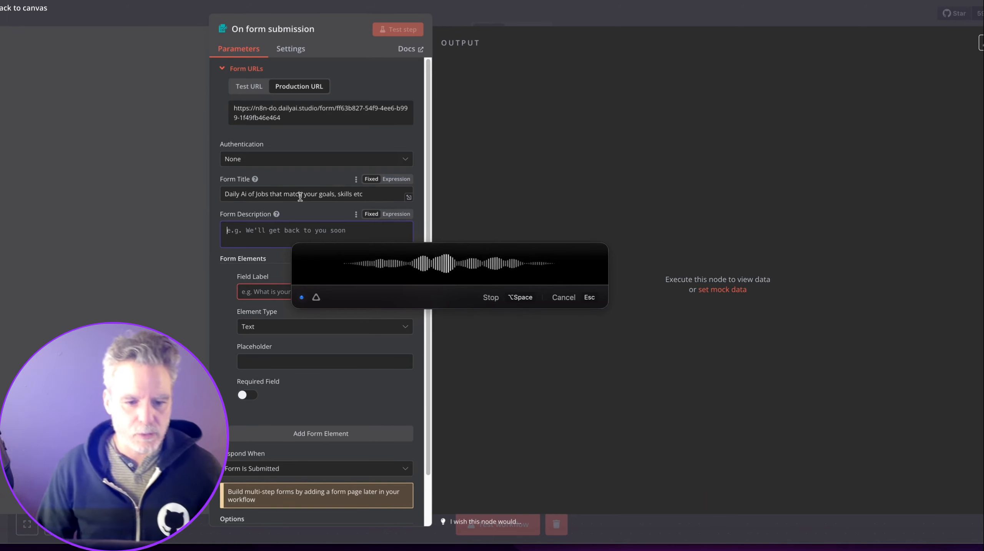
key("alt+space")
key("Tab")
Make the first form field a required email field with a 'foo@' placeholder.
type("You")
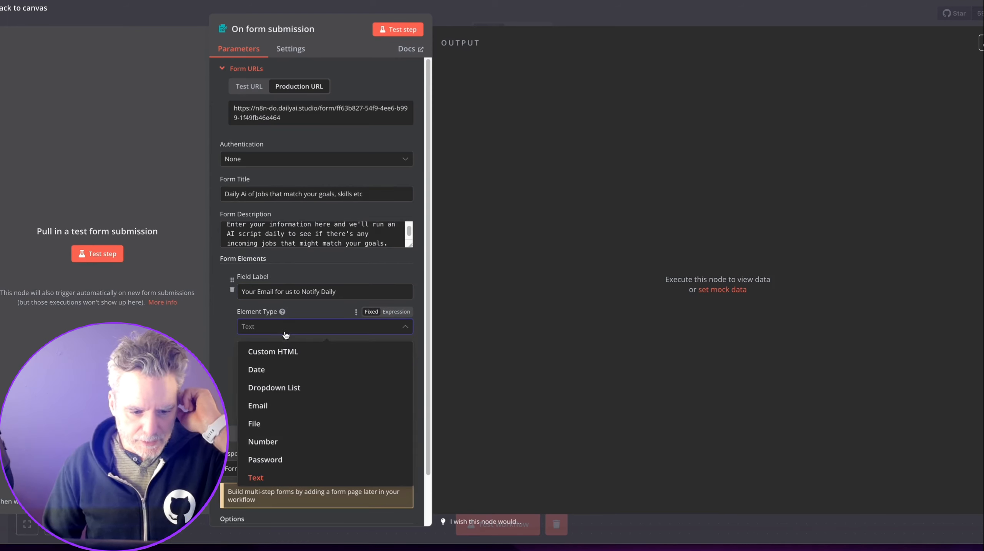
left_click(255, 406)
left_click(248, 395)
left_click(302, 359)
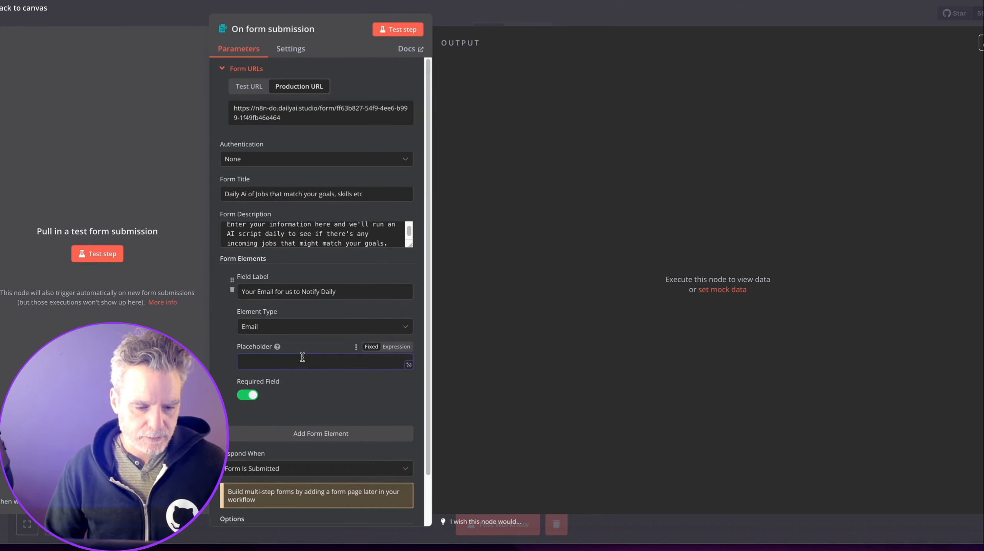
scroll(302, 357, "down", 2)
type("foo@bar.com")
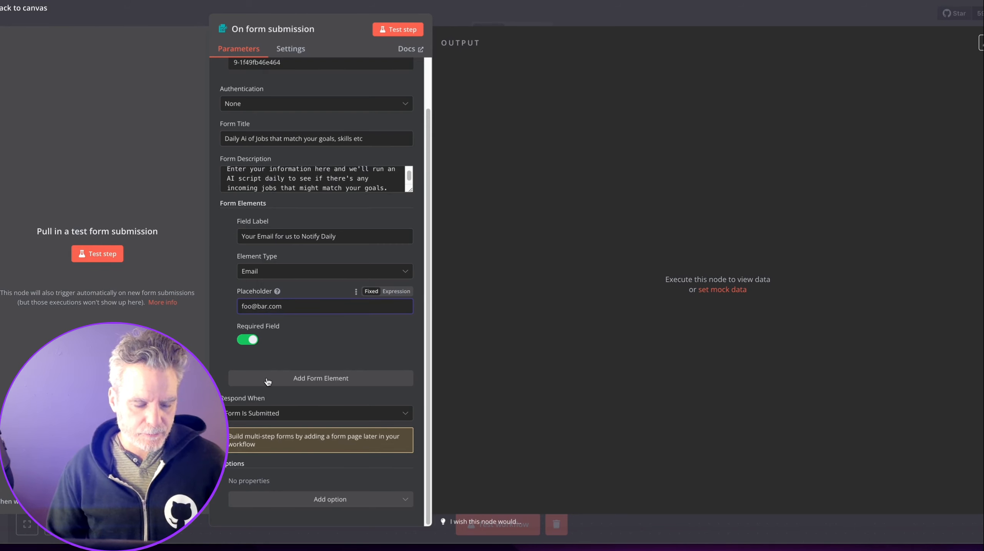
Add a required 'About You' textarea field with a dictated placeholder.
left_click(292, 380)
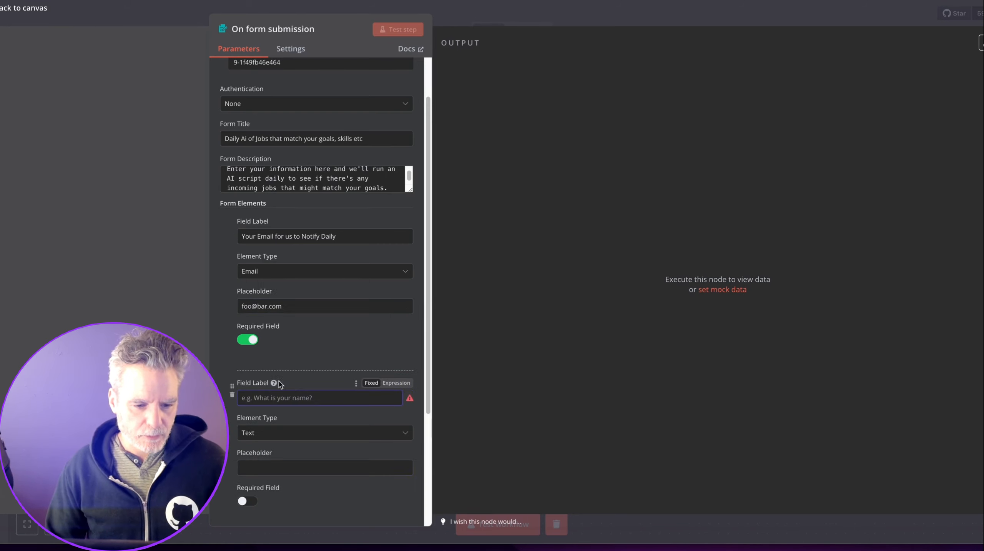
type("About You")
left_click(301, 433)
left_click(306, 419)
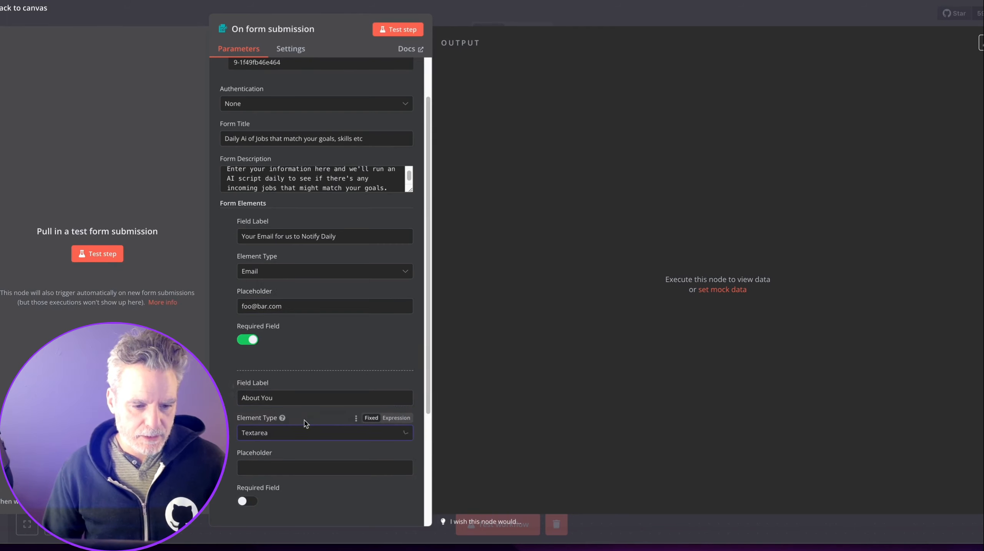
scroll(307, 417, "down", 4)
left_click(305, 307)
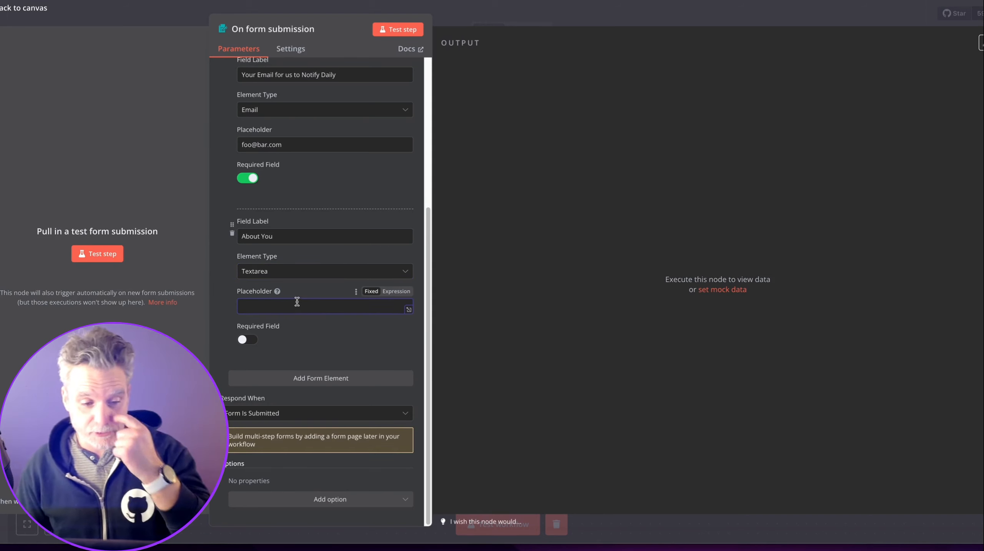
left_click(250, 343)
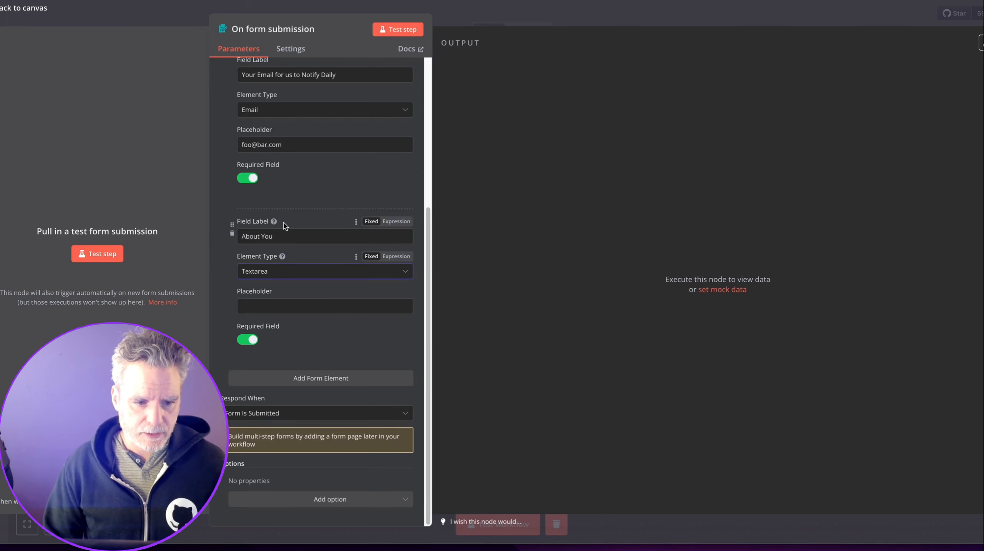
left_click(285, 307)
key("alt+space")
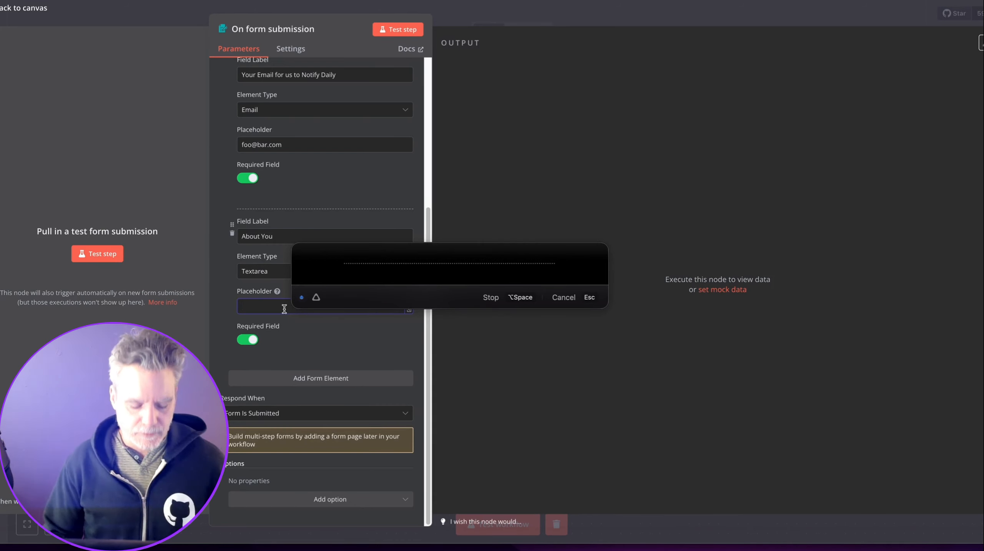
key("super+a")
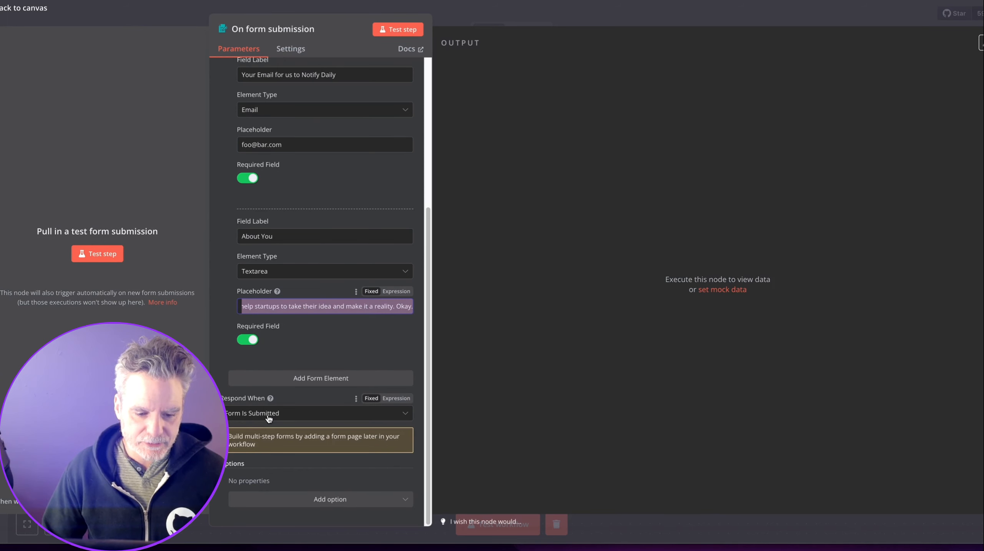
left_click(562, 10)
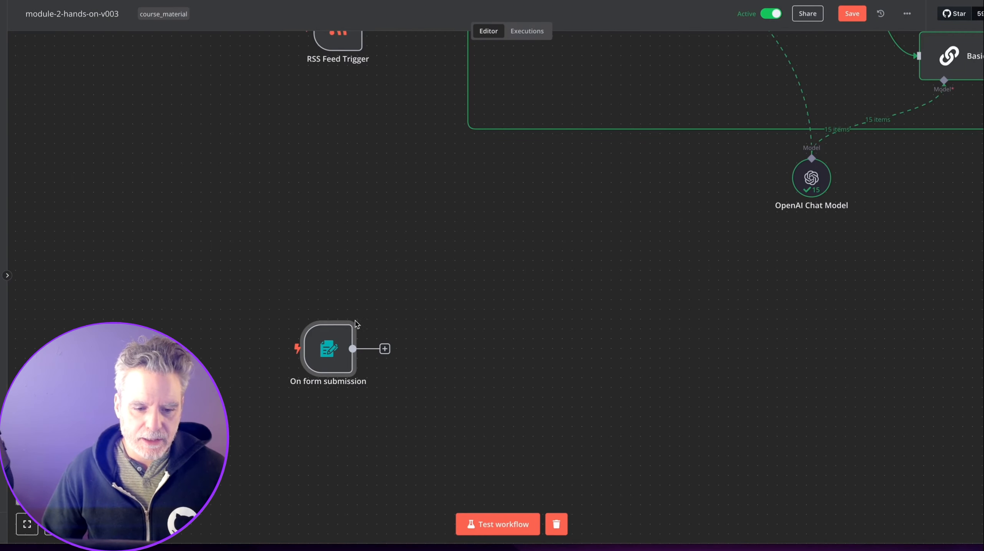
Run the form trigger, submit a test entry, and pin the submission output.
left_click_drag(348, 334, 320, 324)
left_click(355, 339)
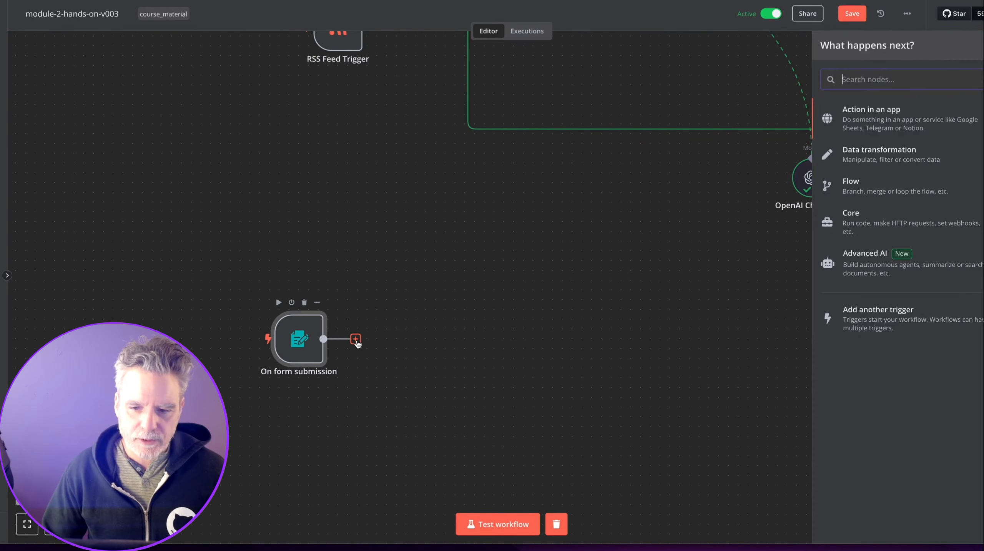
left_click(309, 335)
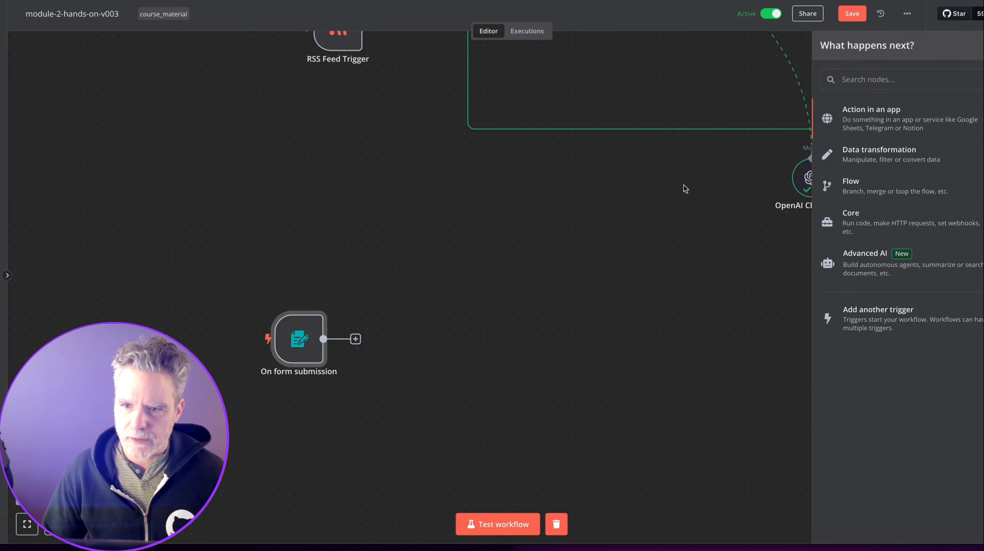
left_click(664, 211)
double_click(299, 340)
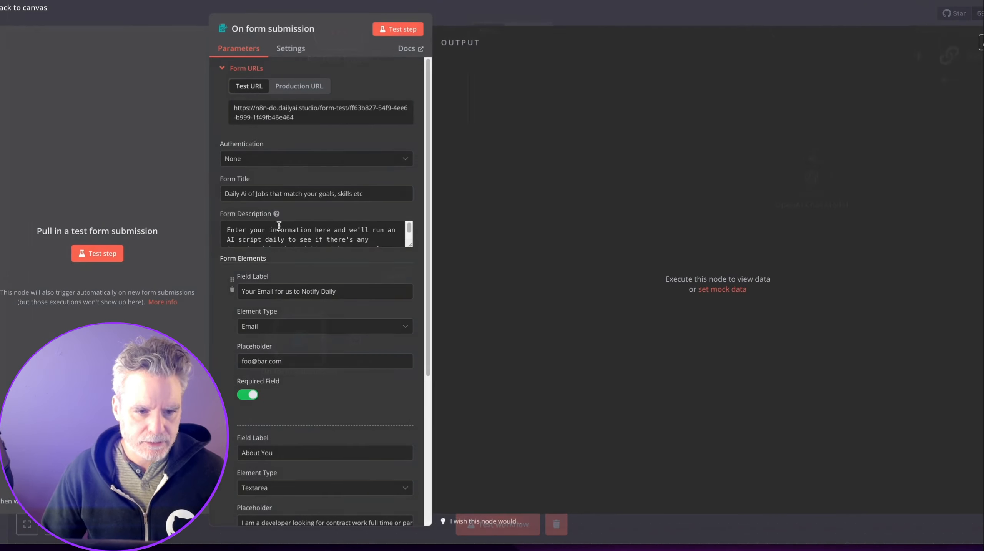
left_click(398, 29)
left_click(277, 127)
key("ctrl+v")
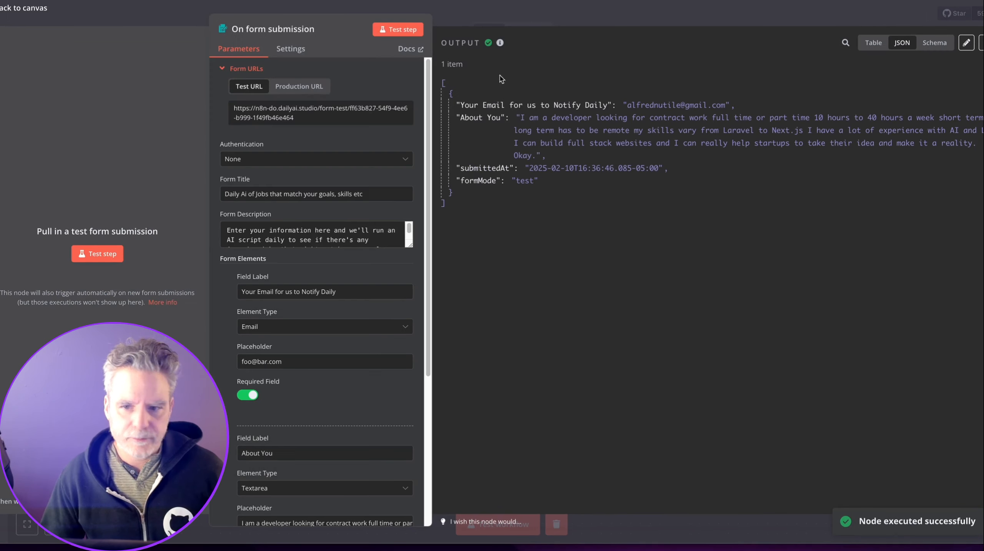
left_click(982, 43)
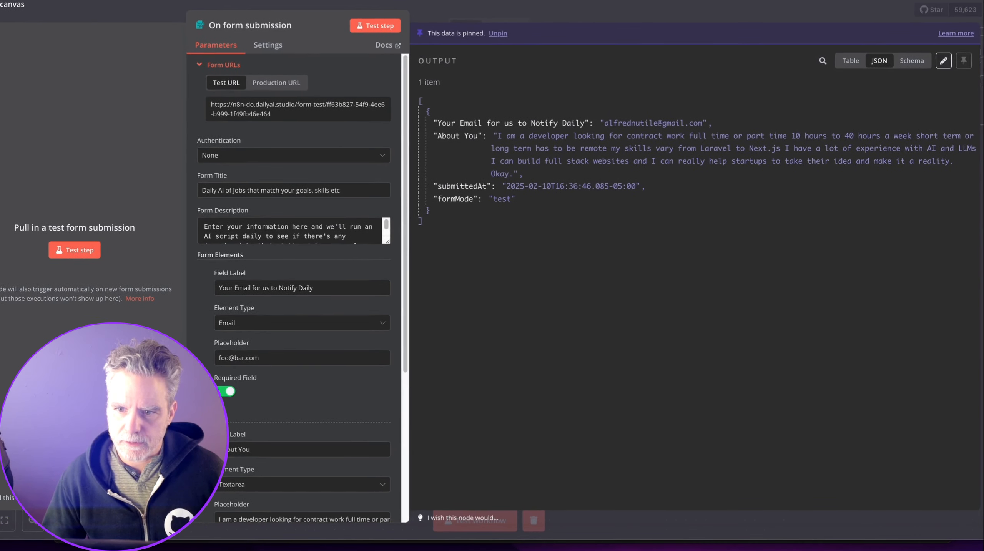
left_click(820, 6)
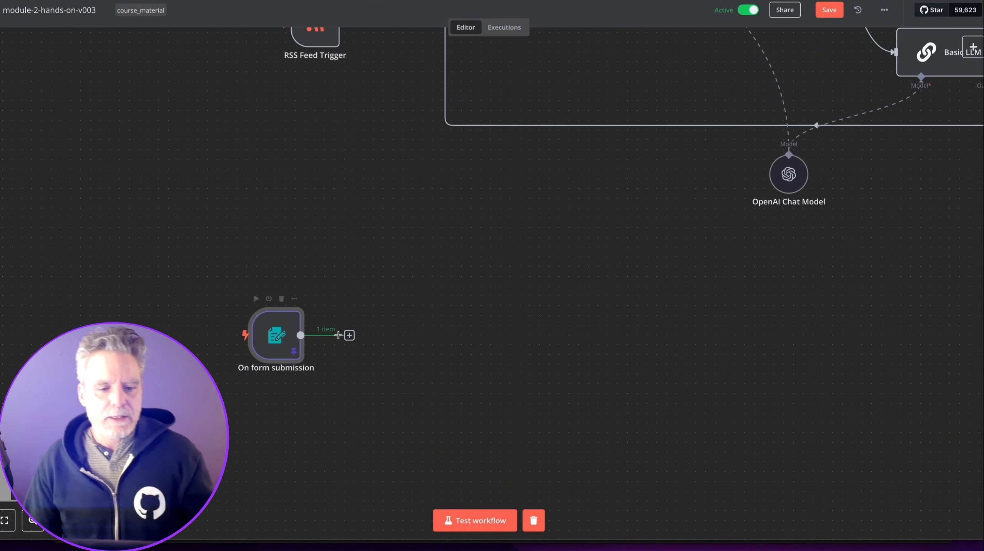
Search 'no' after the form trigger to list NocoDB's actions.
left_click(350, 335)
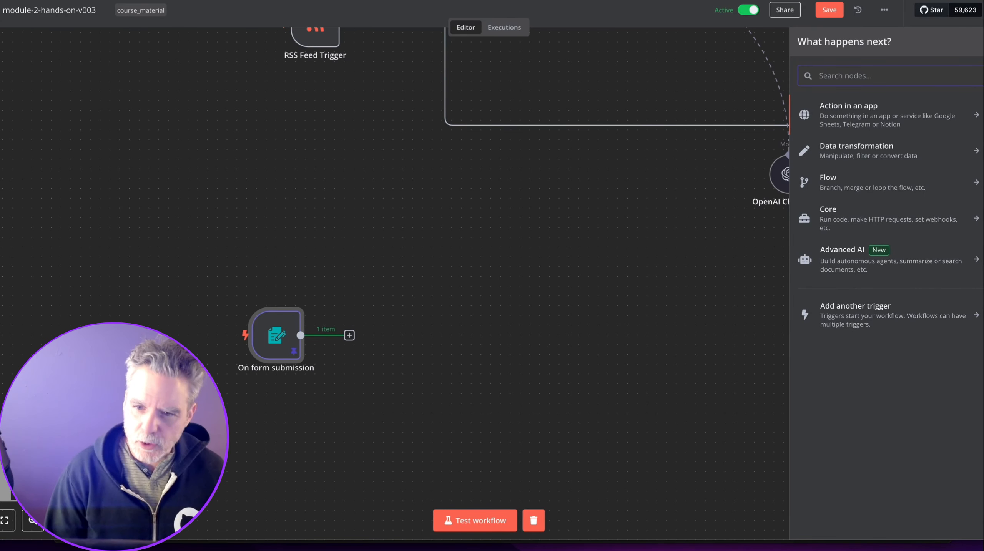
type("no")
key("Return")
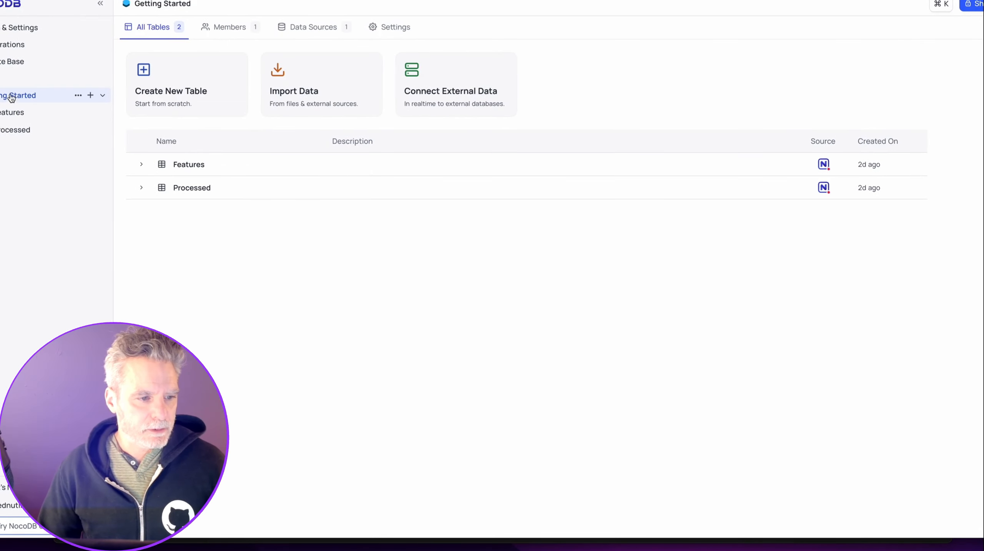
Create the 'Downwork' base with a new table named 'Contractors'.
left_click(12, 62)
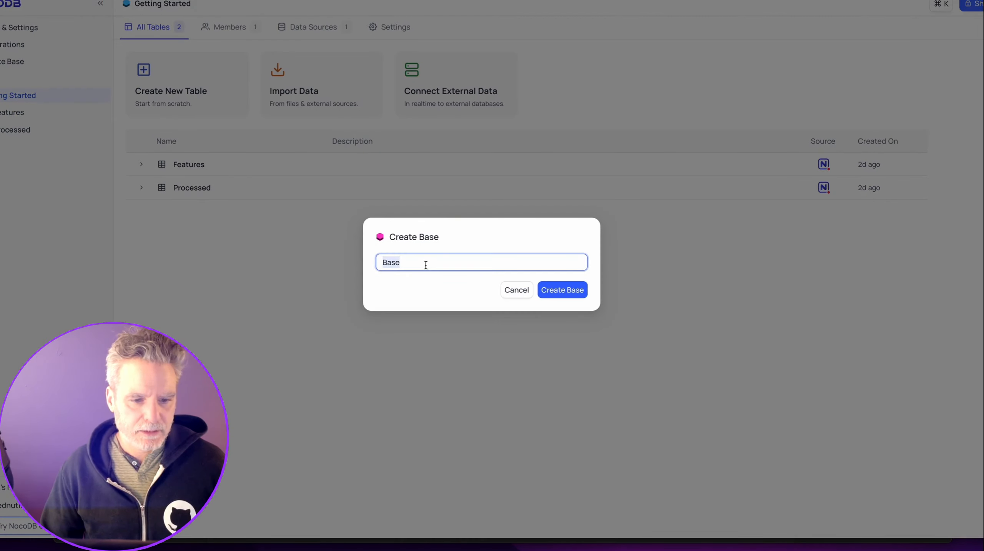
type("Downwork")
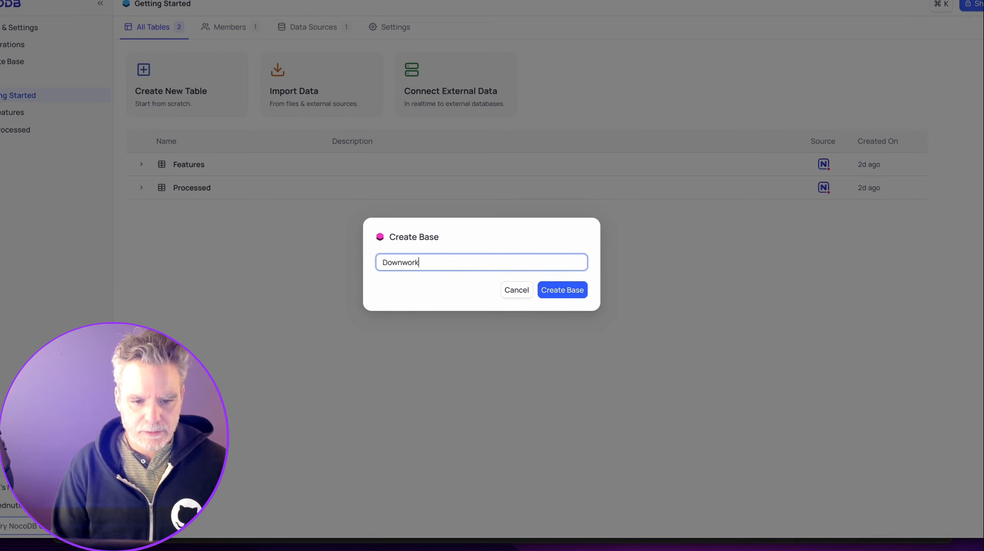
type("d")
key("BackSpace")
key("Return")
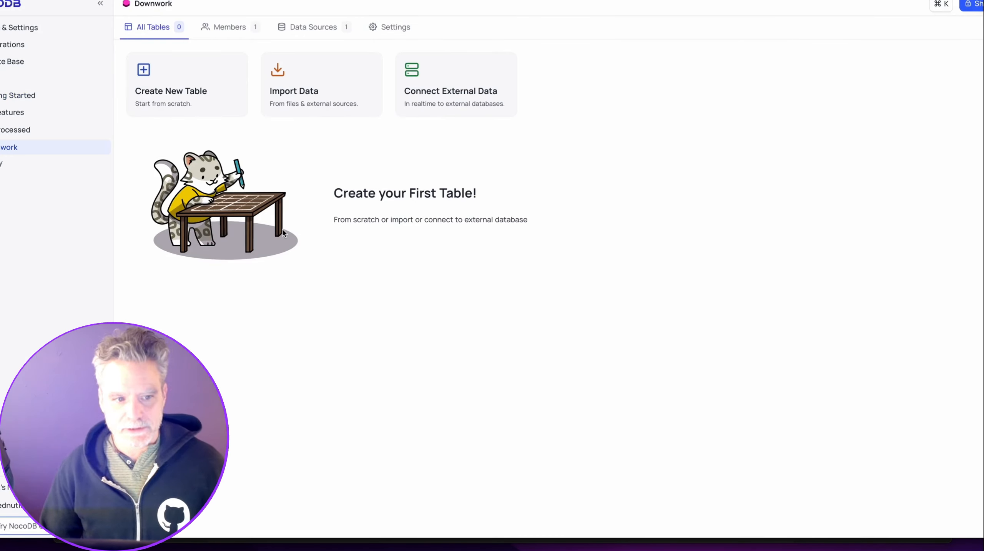
left_click(150, 78)
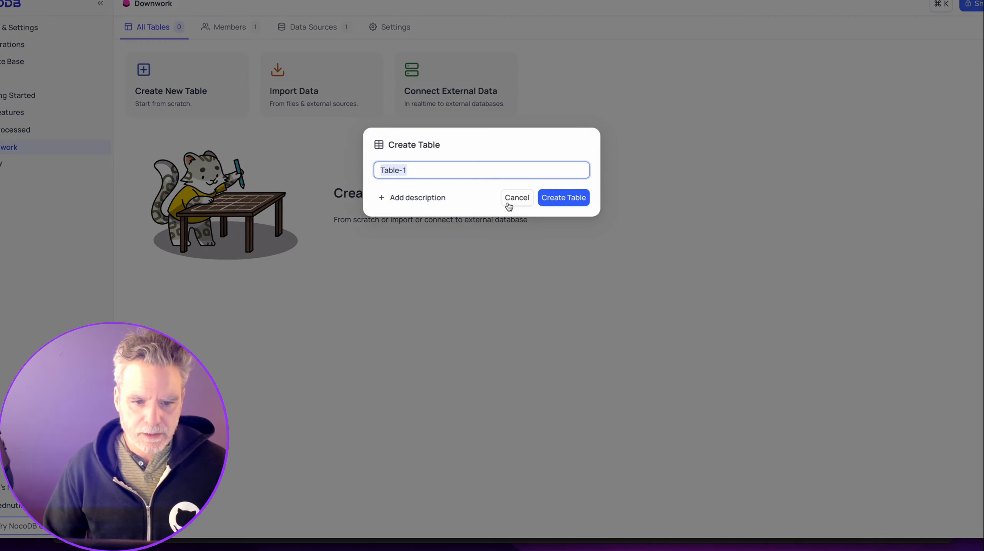
left_click(477, 173)
key("super+a")
type("Cont")
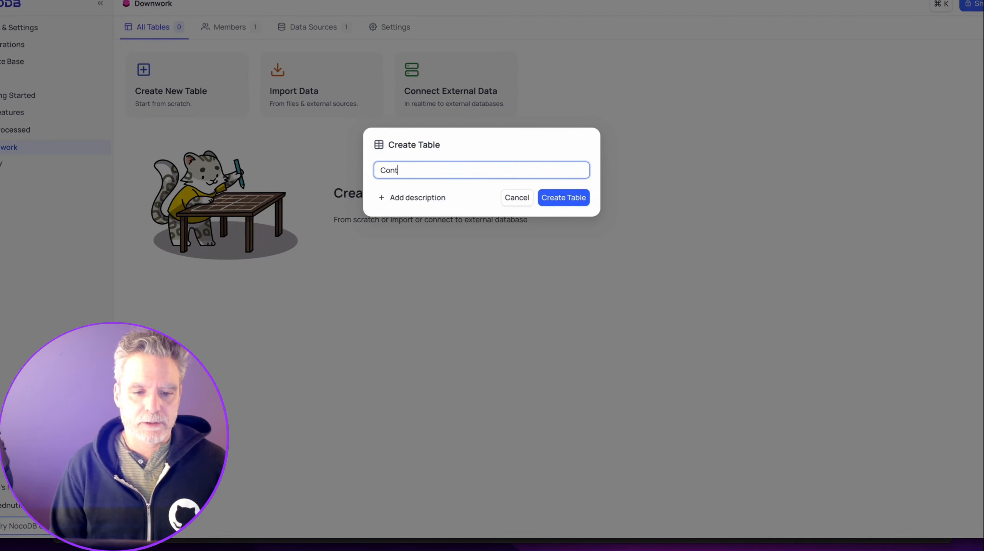
type("ractors")
key("Return")
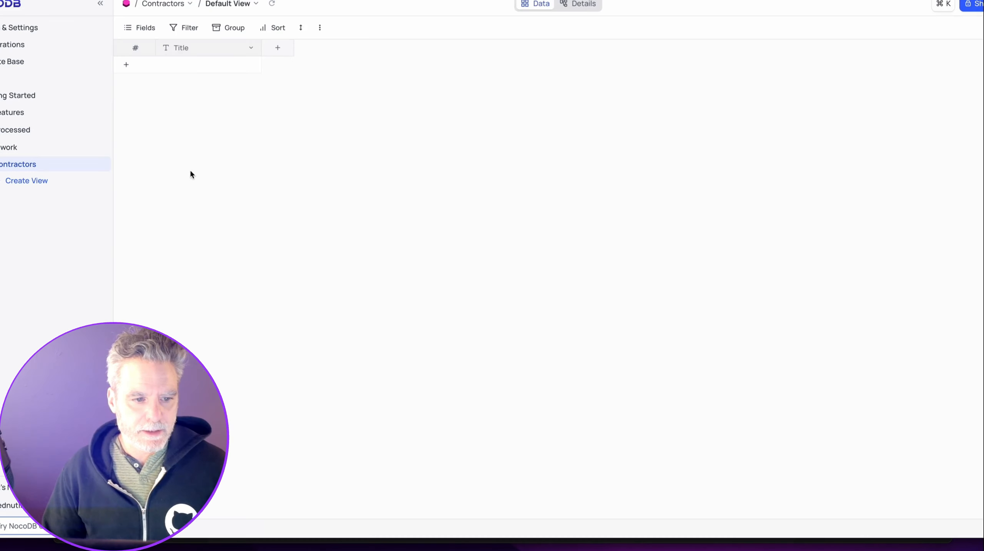
Rename the Title column to email and add an about_them long-text column.
double_click(217, 50)
type("email")
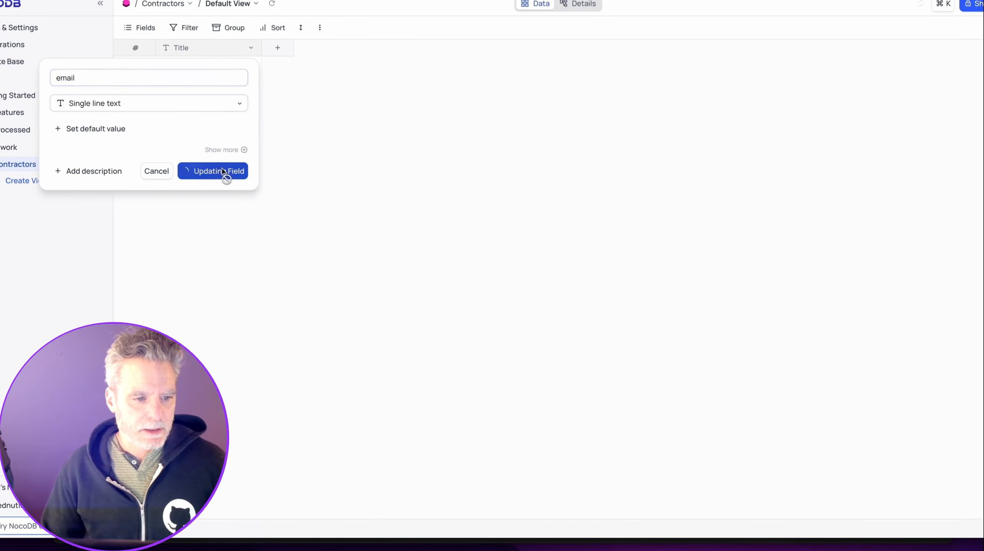
left_click(224, 172)
left_click(284, 50)
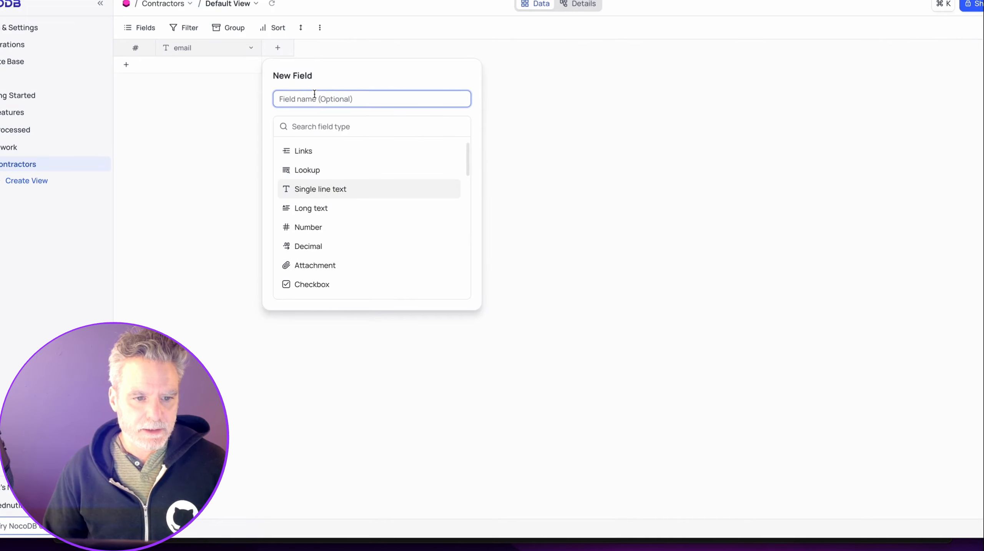
type("about_them")
left_click(320, 205)
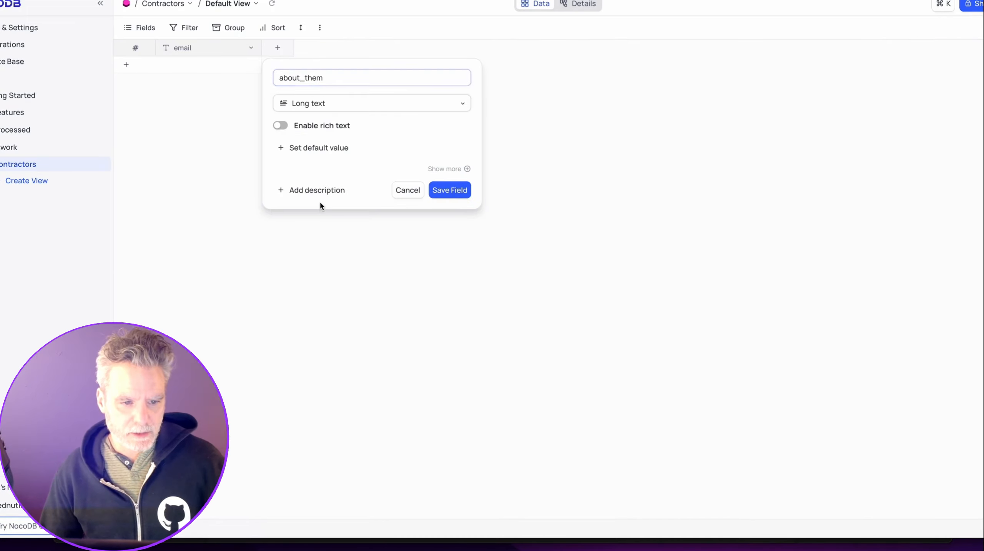
left_click(443, 190)
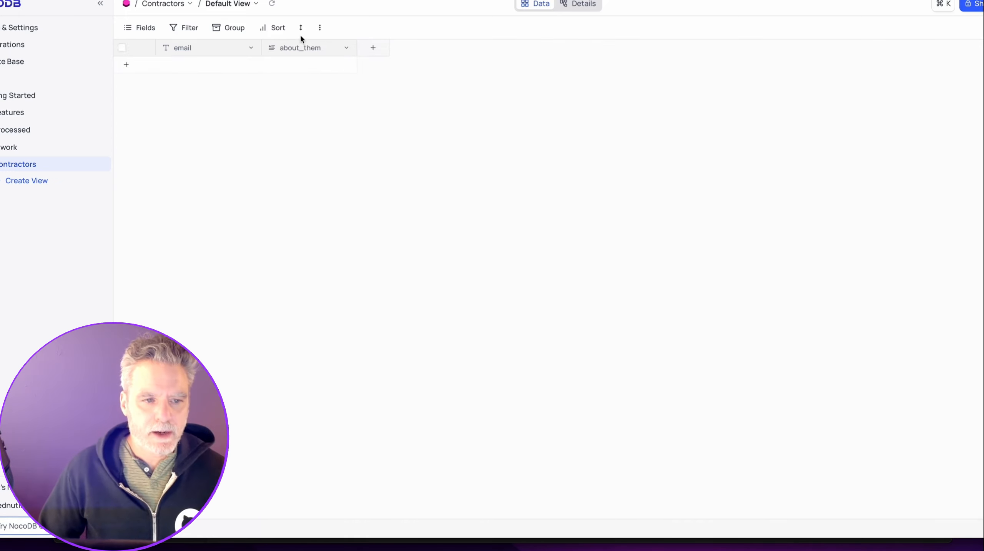
key("super+s")
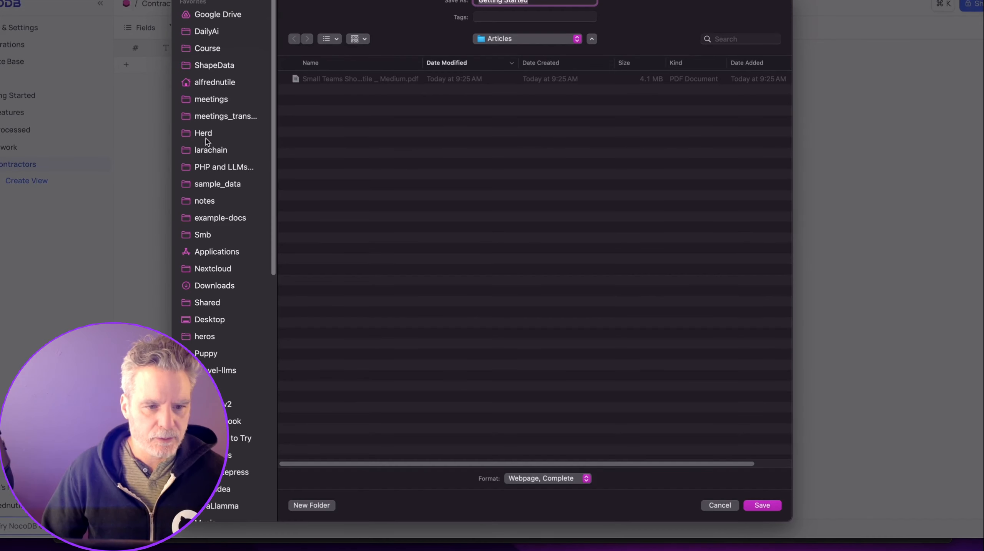
Add a NocoDB 'Create a row' node after the form submission trigger.
key("Escape")
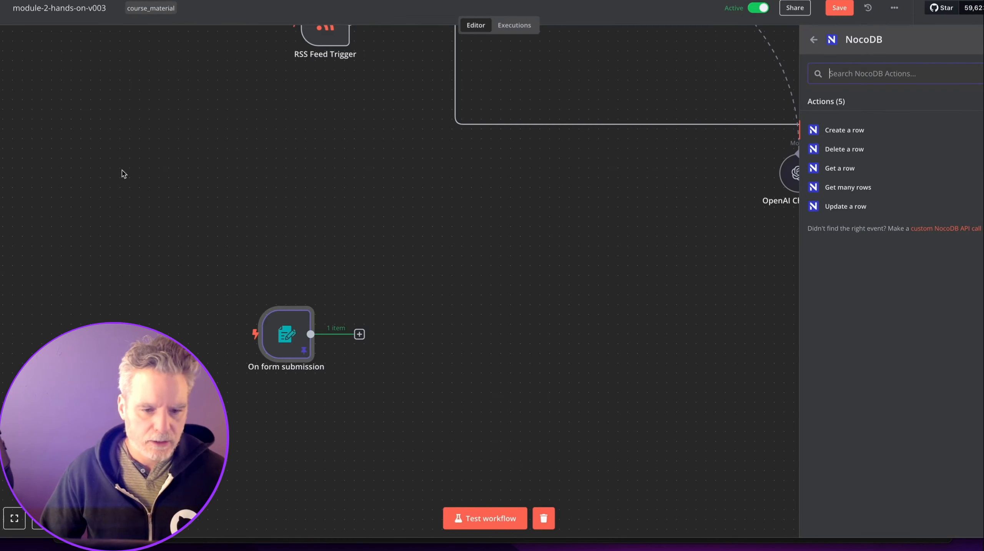
key("Escape")
left_click(359, 334)
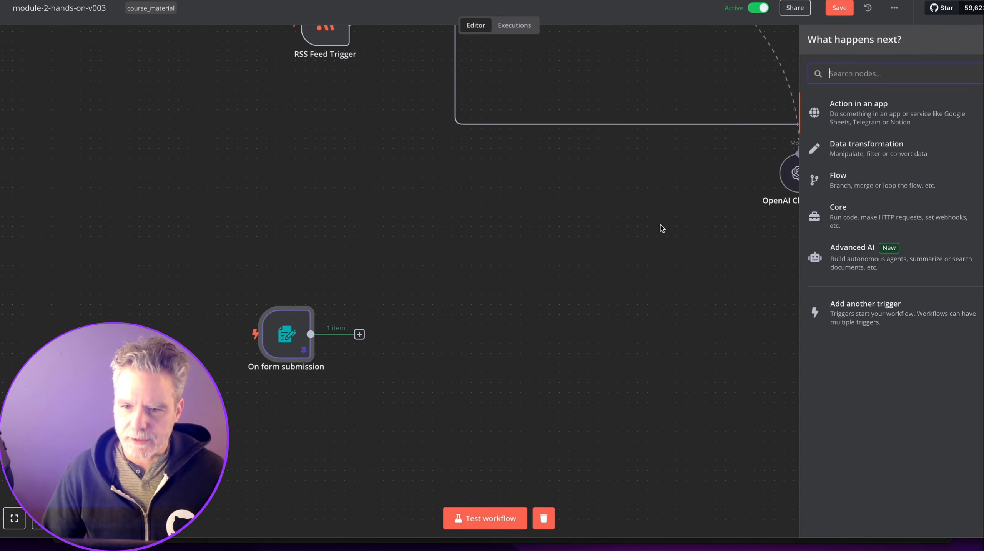
type("no")
key("Return")
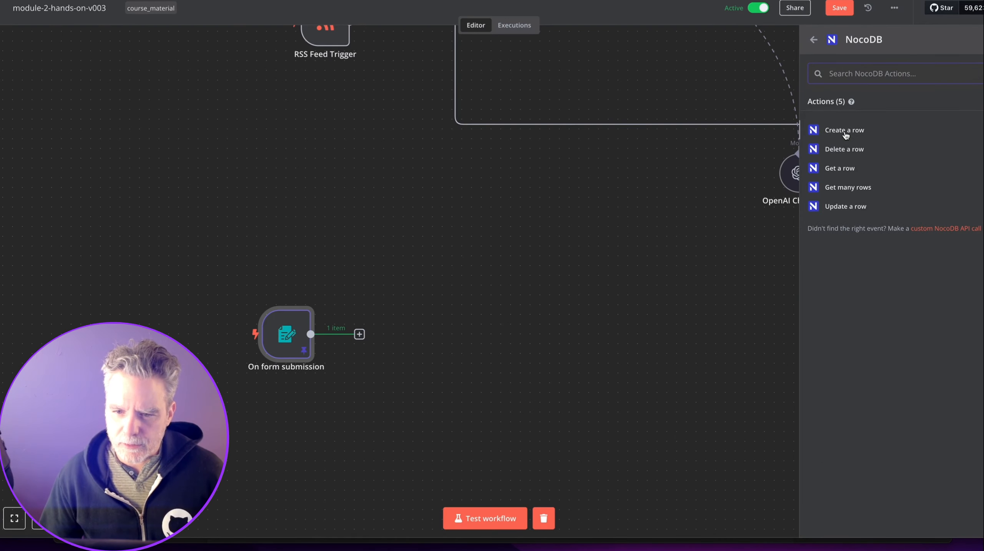
left_click(845, 131)
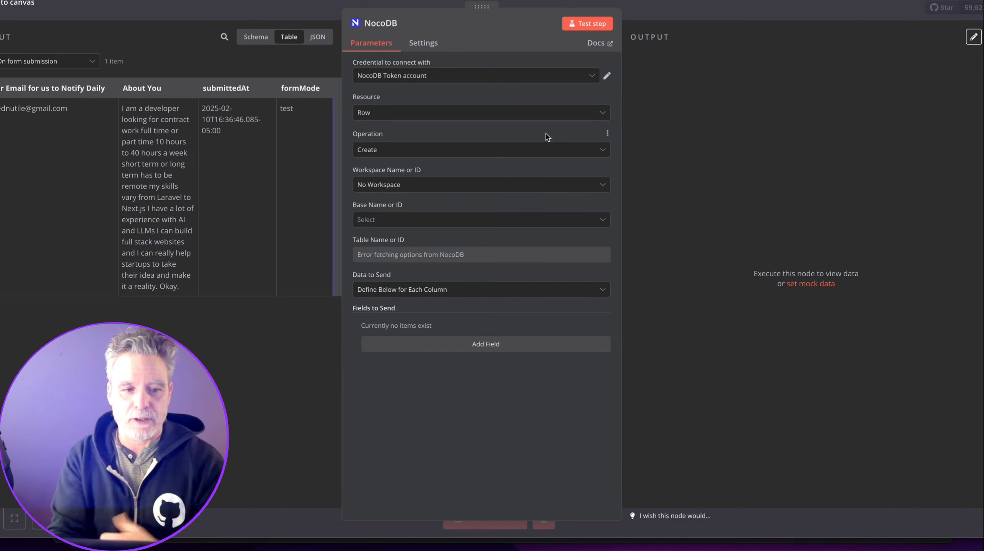
Show the form input as a schema, verify the NocoDB credential, and keep No Workspace.
left_click(256, 36)
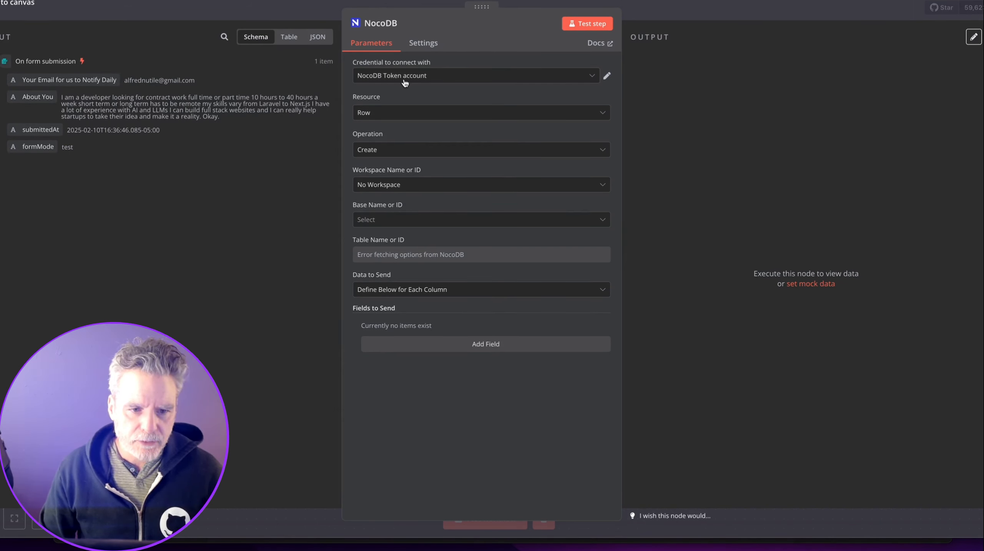
left_click(607, 78)
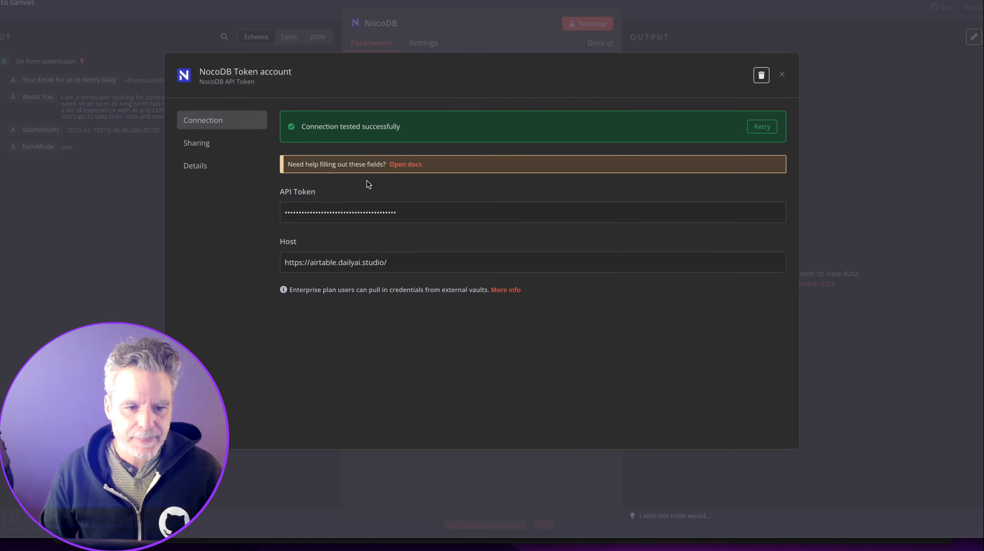
left_click(469, 23)
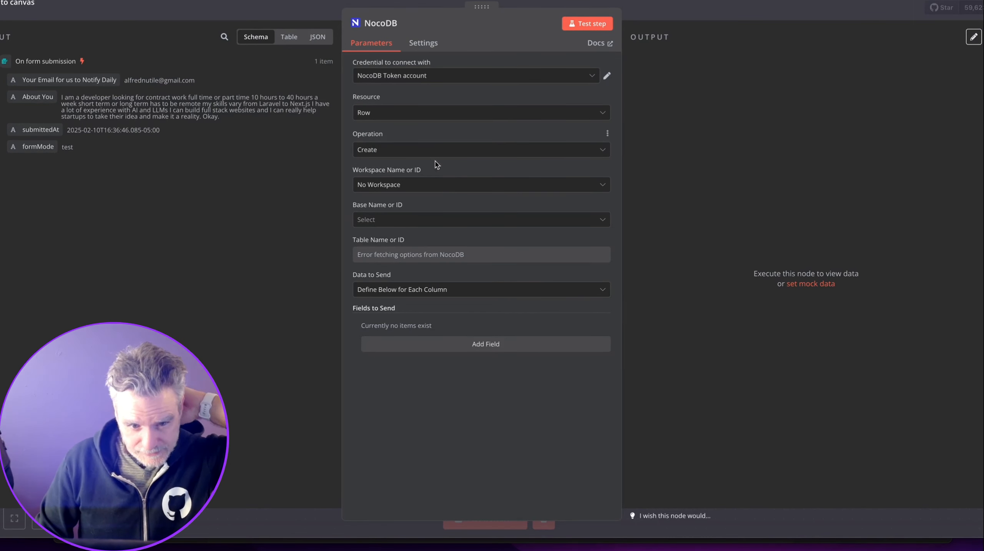
left_click(448, 188)
left_click(448, 194)
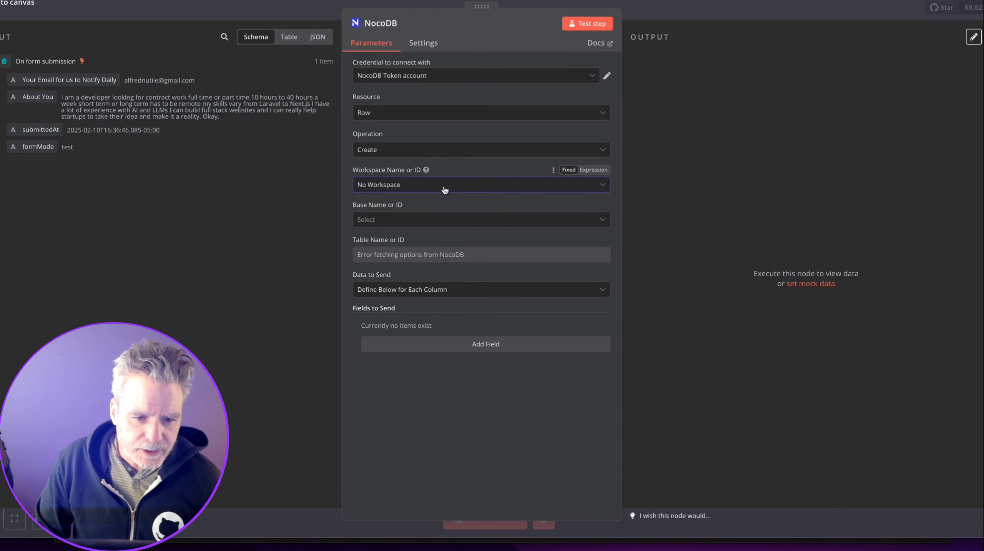
left_click(446, 190)
left_click(445, 189)
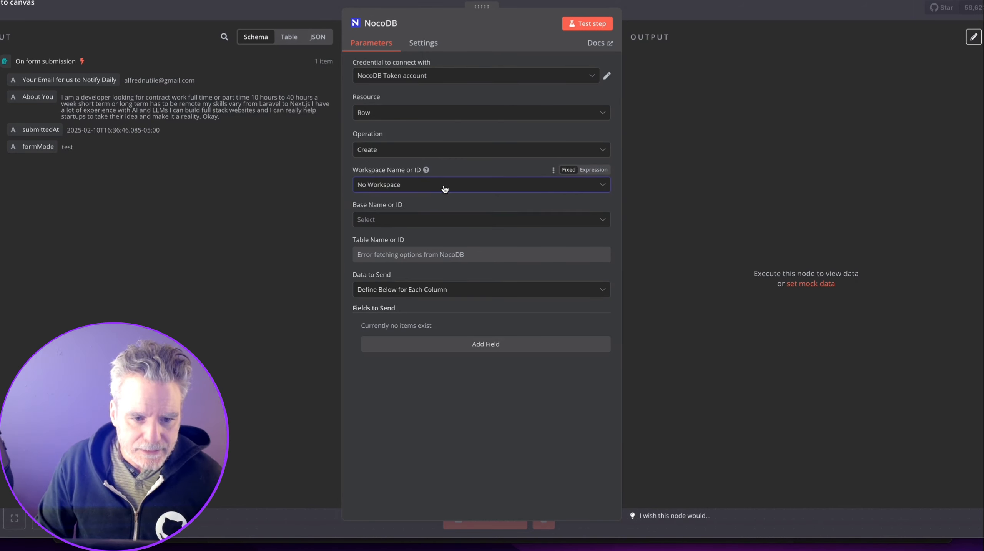
Select the Downwork base and Contractors table, then add an empty field to send.
left_click(424, 223)
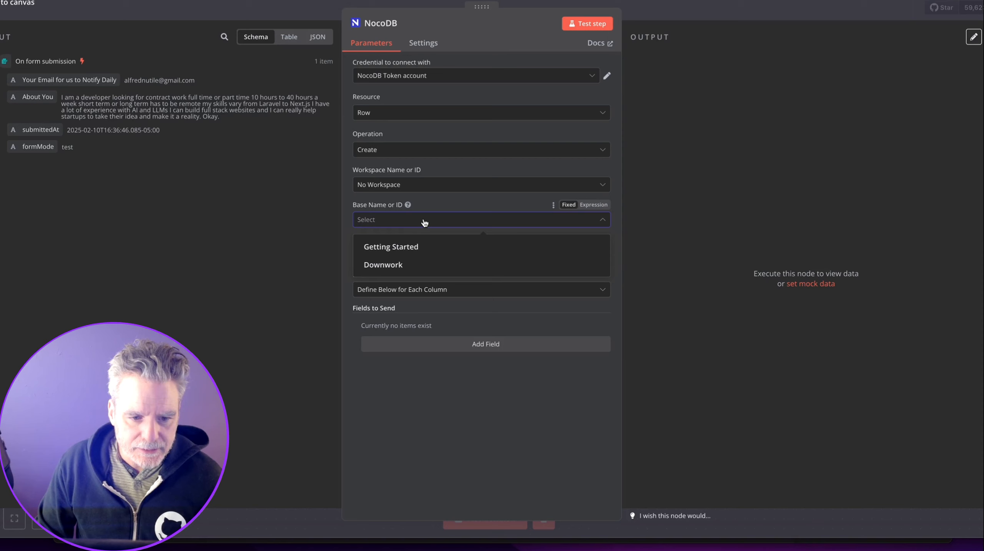
left_click(411, 270)
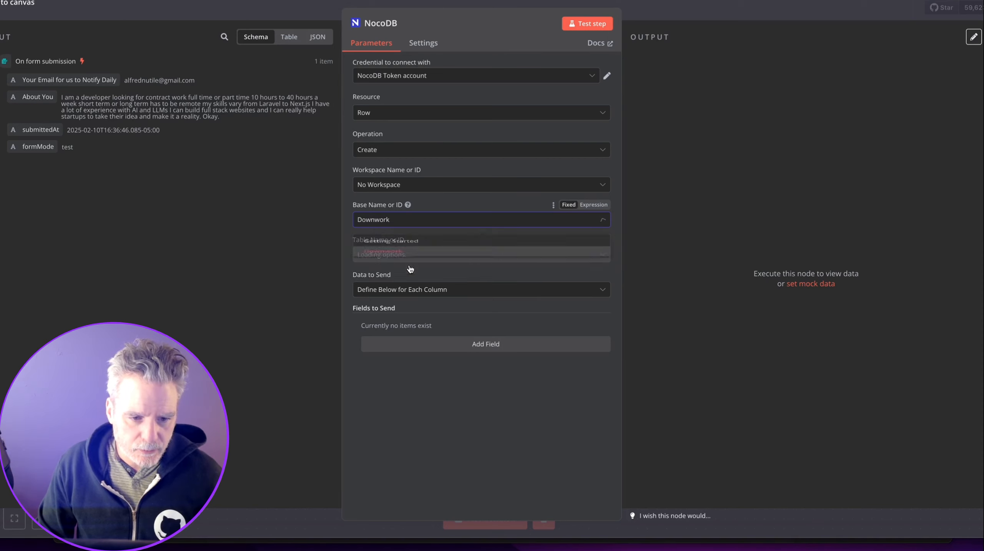
left_click(426, 255)
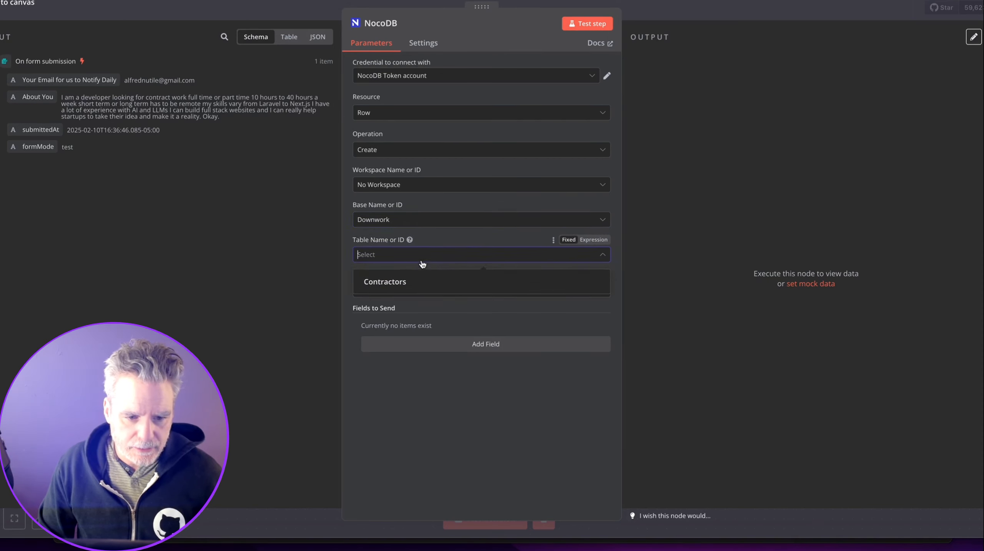
left_click(415, 279)
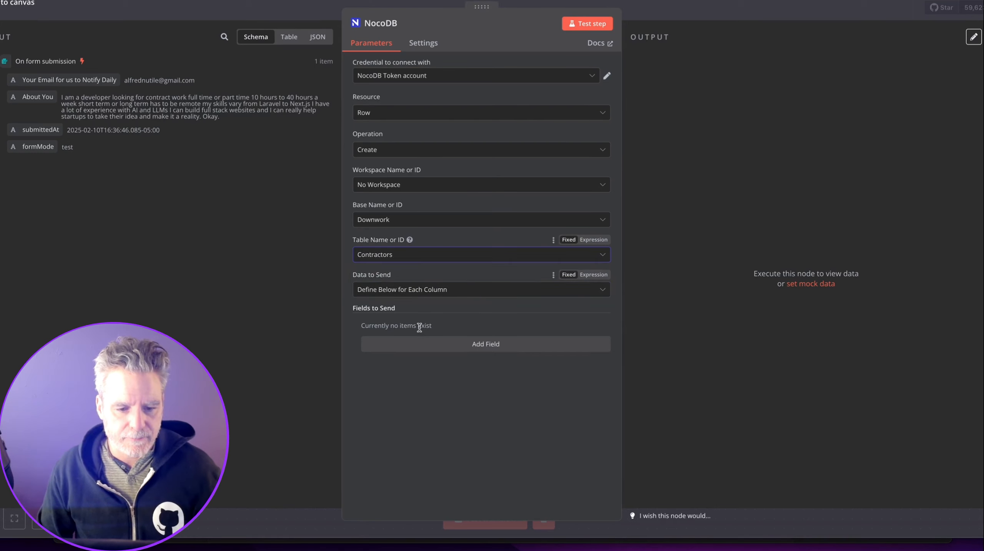
left_click(421, 342)
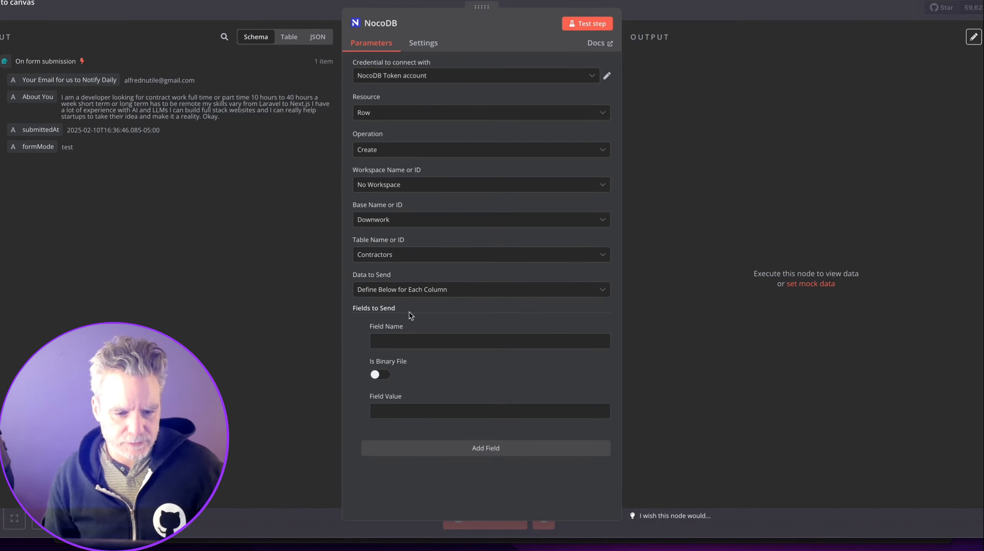
Map the About You answer to a field named about_them, copied from the NocoDB column.
left_click_drag(37, 97, 387, 408)
left_click(407, 342)
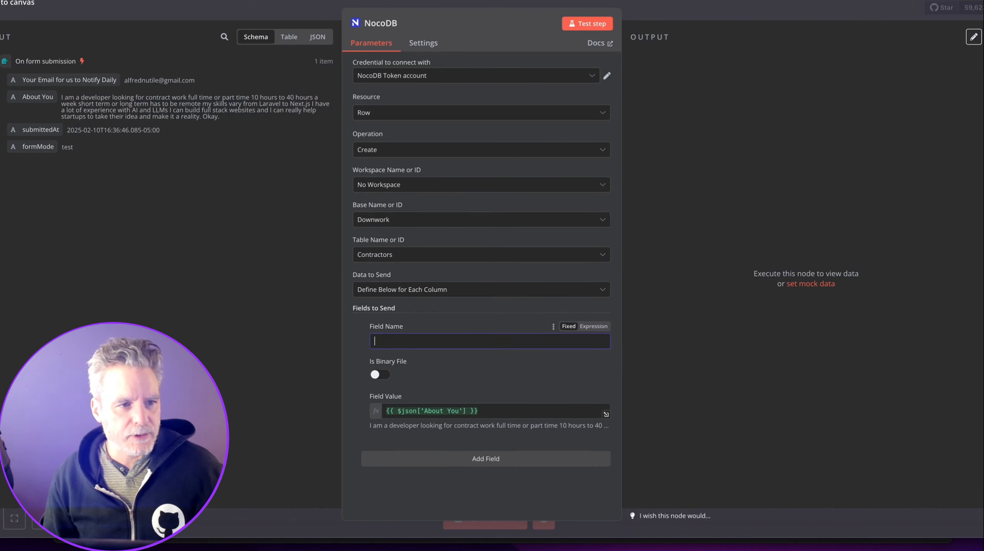
left_click(236, 1)
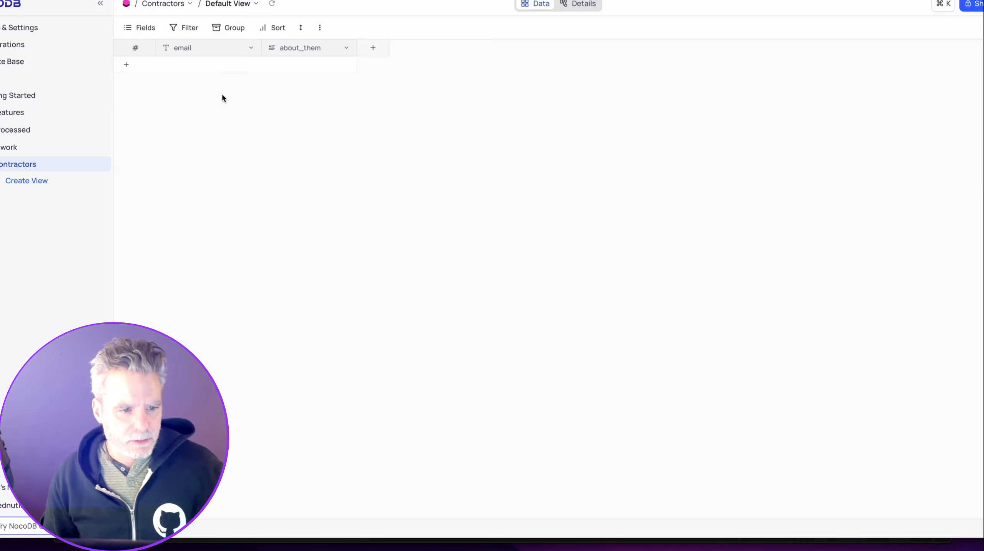
double_click(297, 49)
key("super+c")
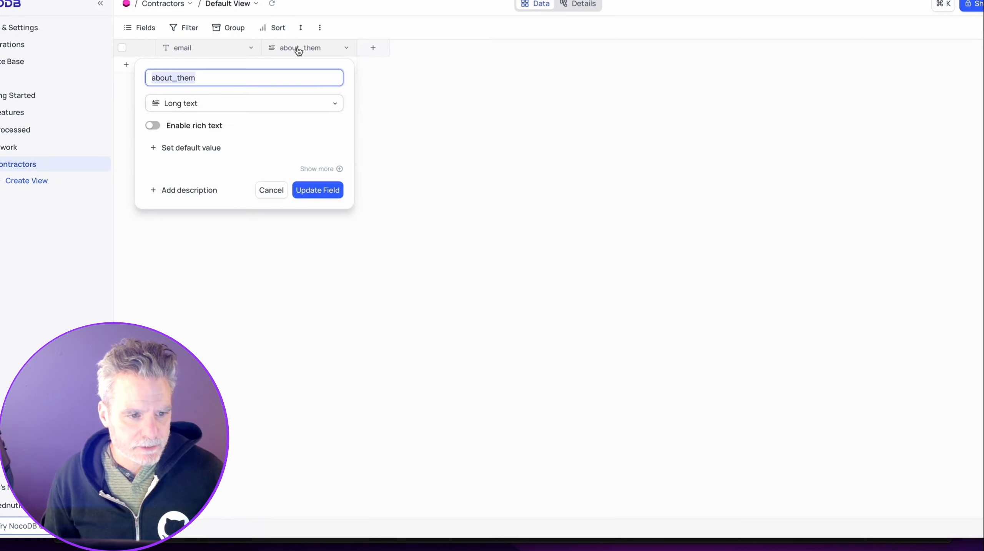
left_click(347, 0)
key("super+v")
Add an email field mapped to the form's email answer and close the node.
left_click(431, 466)
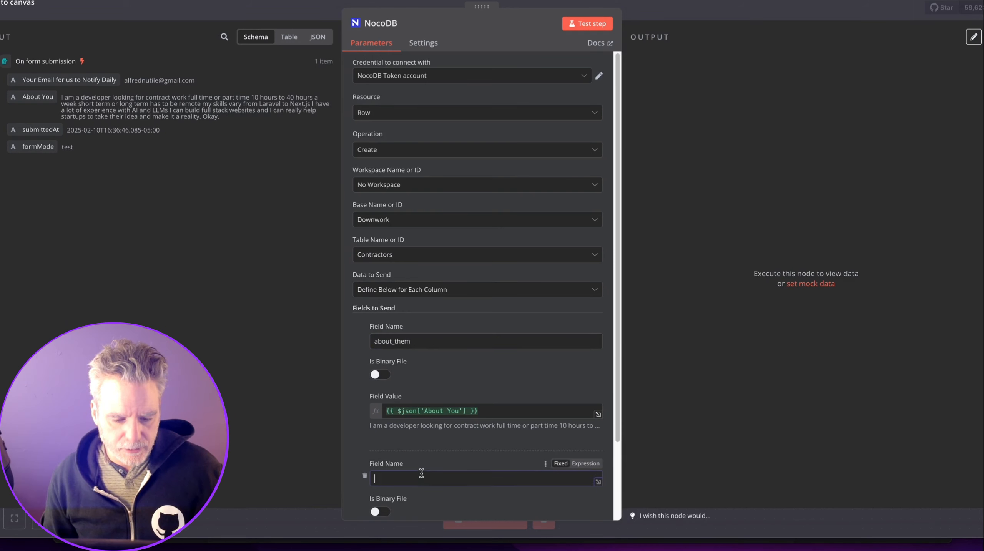
scroll(426, 455, "down", 2)
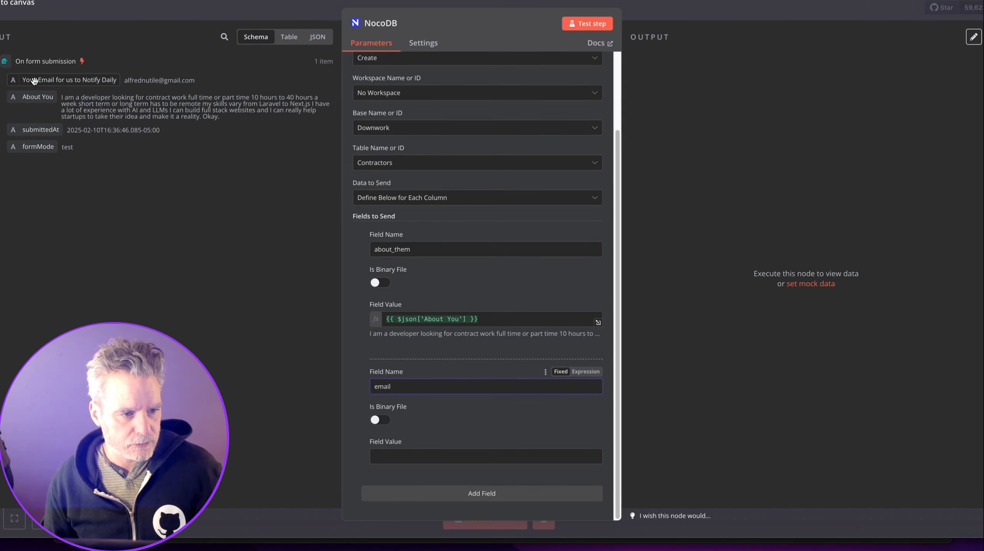
left_click_drag(35, 80, 389, 454)
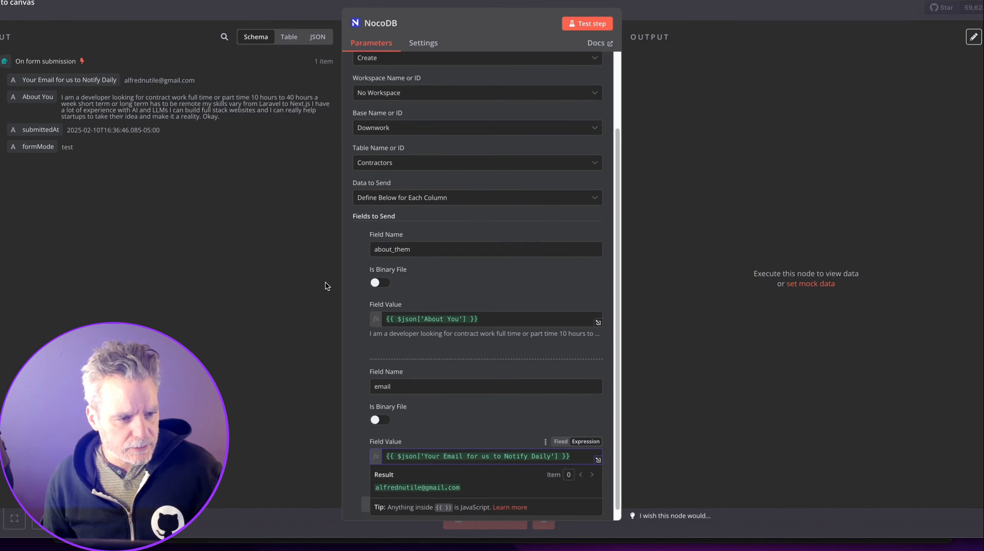
left_click(359, 396)
scroll(360, 395, "down", 1)
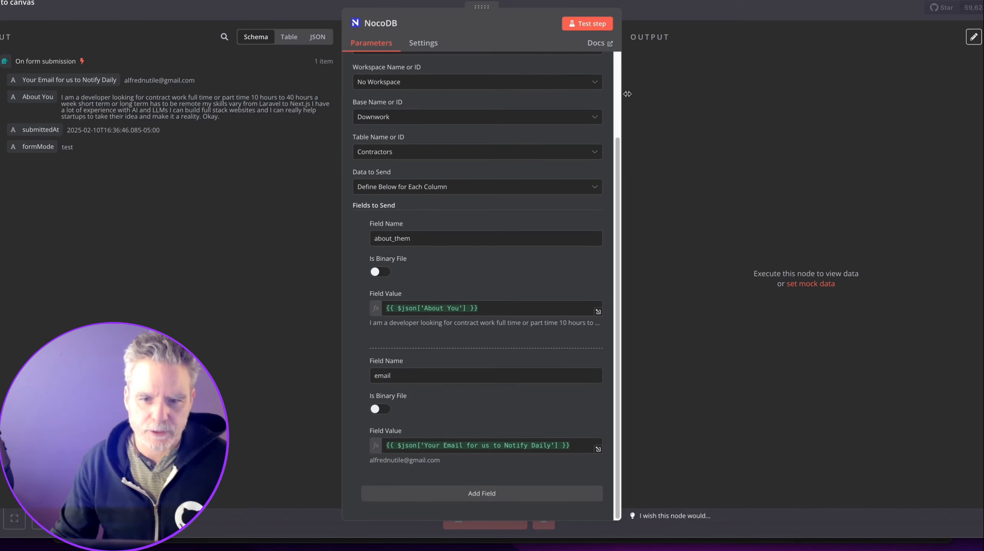
left_click(652, 7)
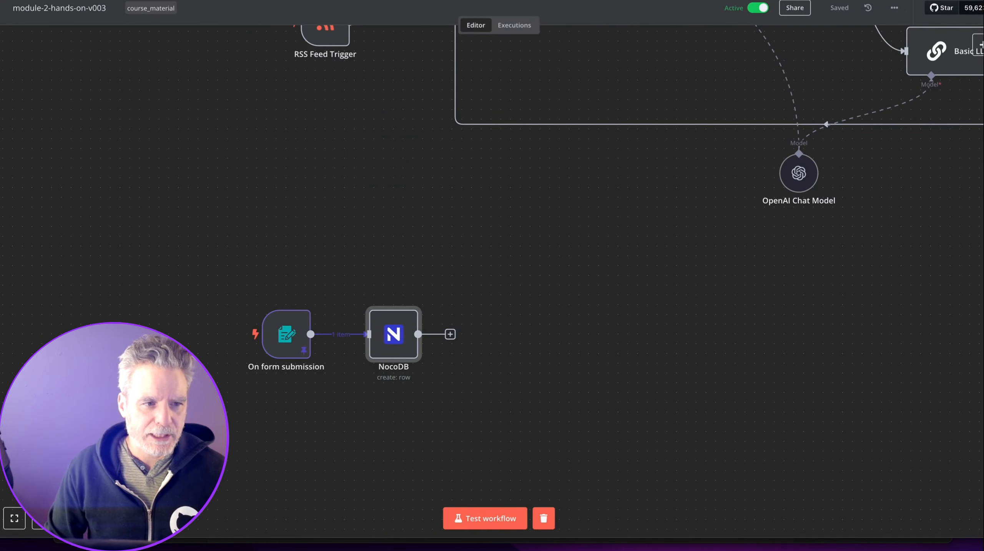
In the Contractors table, create and save a joined_at column of type Date time.
left_click(83, 0)
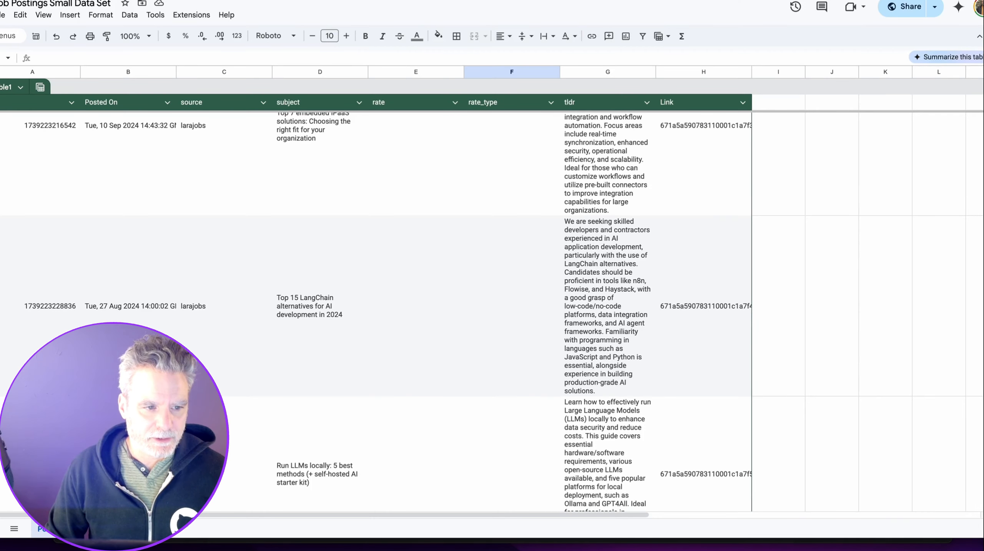
key("ctrl+Tab")
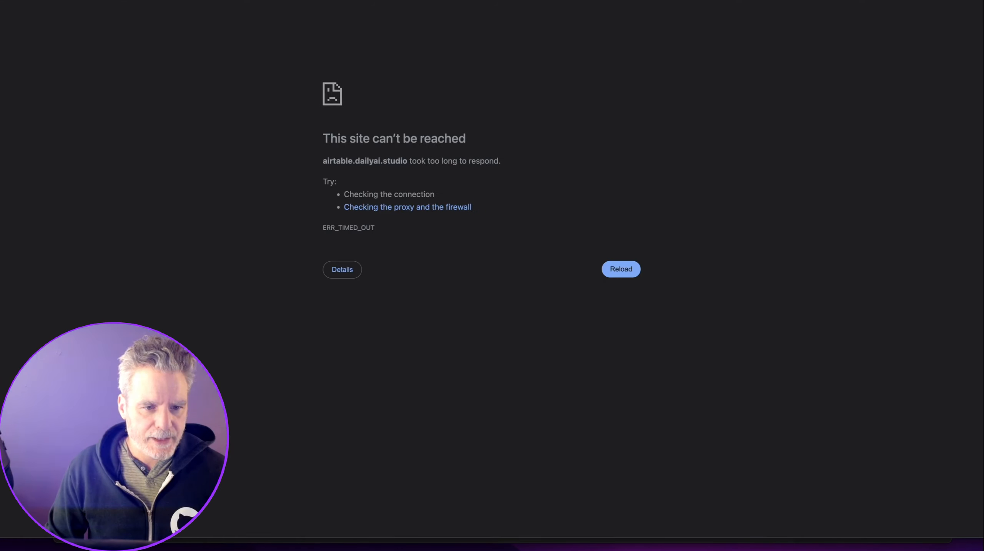
key("ctrl+Tab")
left_click(369, 56)
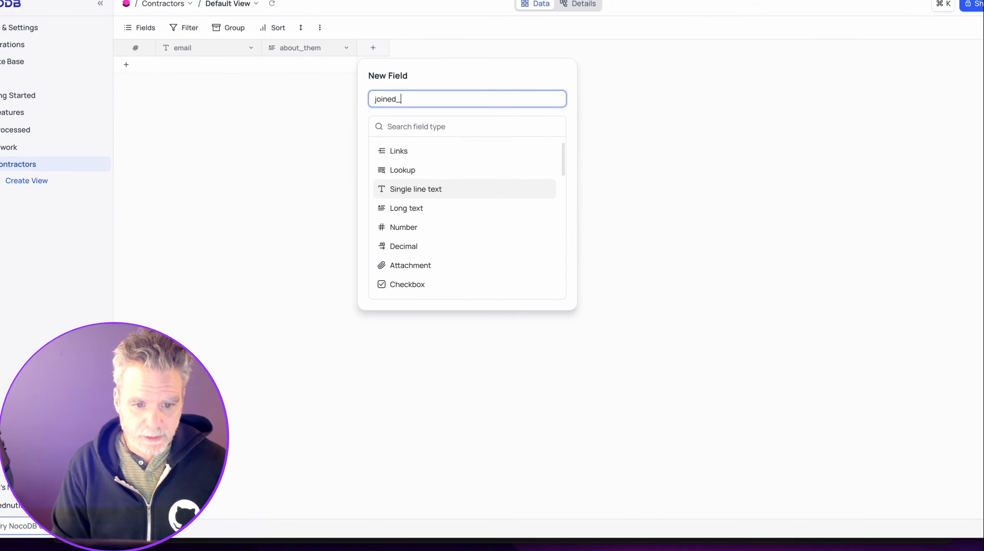
scroll(437, 172, "down", 6)
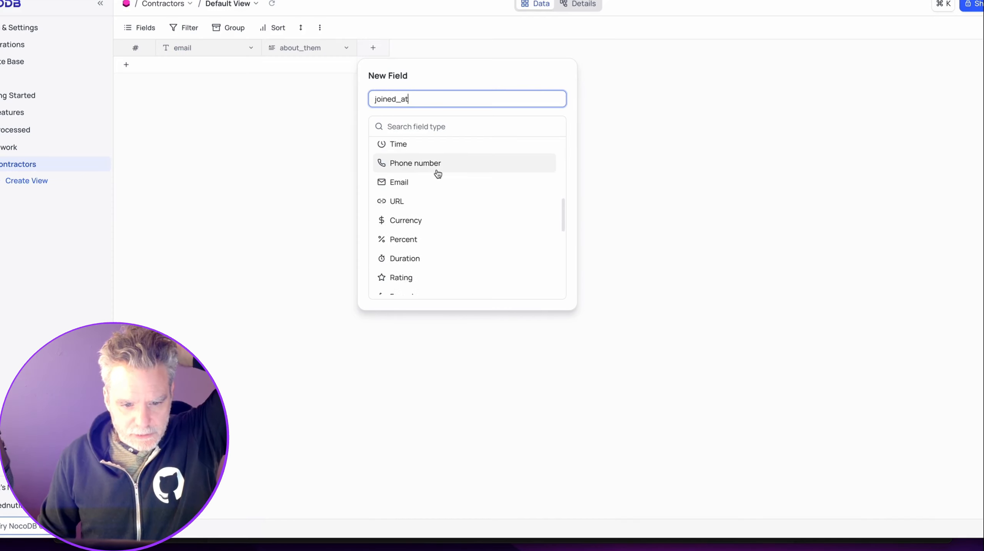
scroll(438, 171, "down", 5)
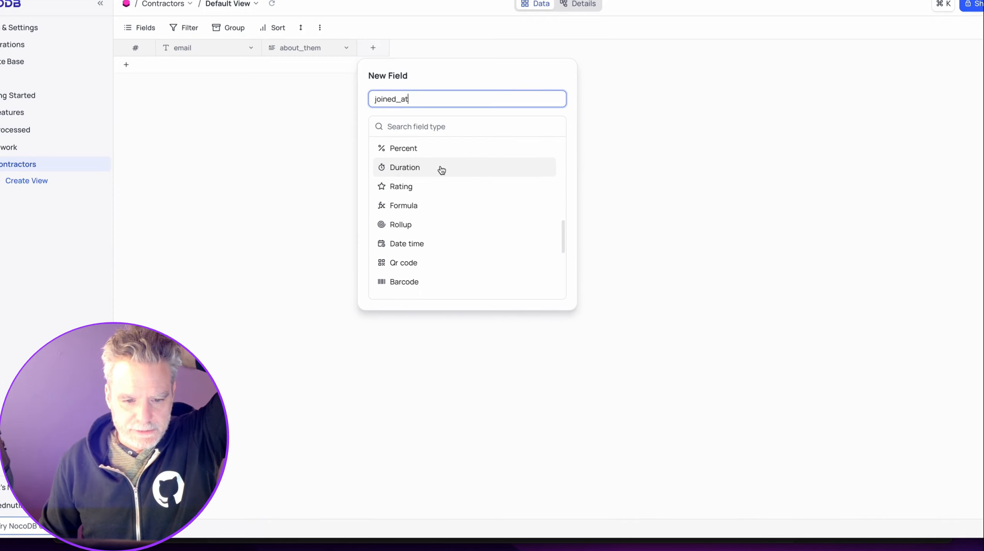
left_click(442, 244)
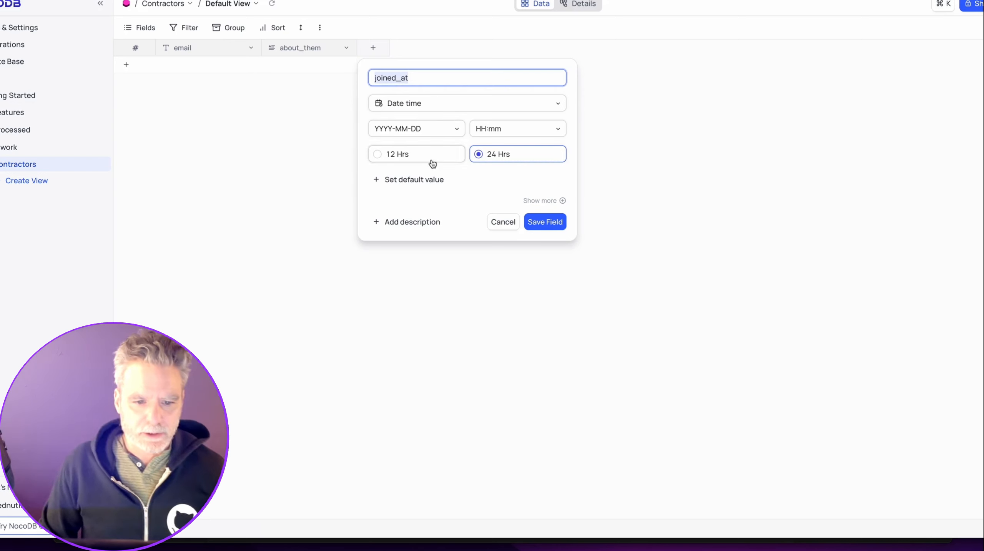
left_click(423, 95)
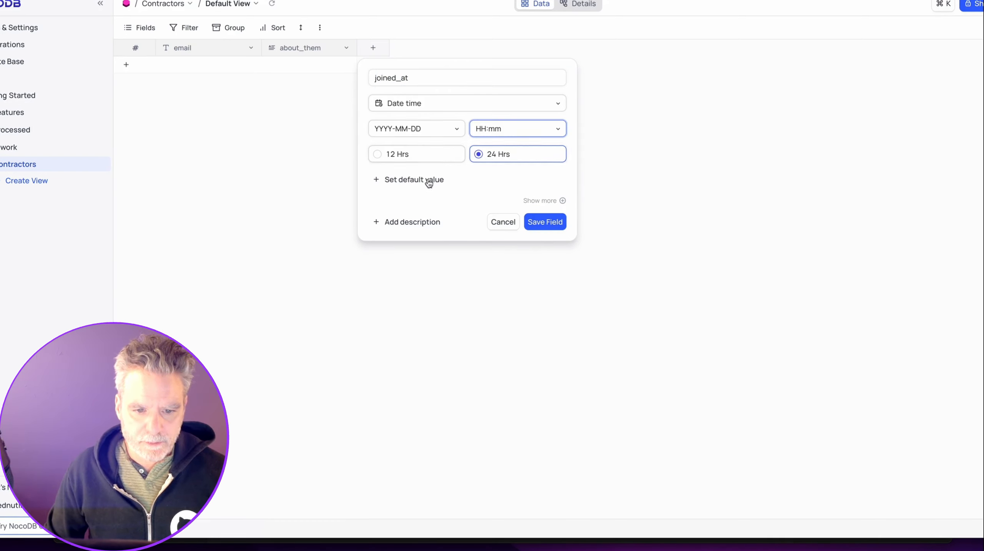
left_click(545, 223)
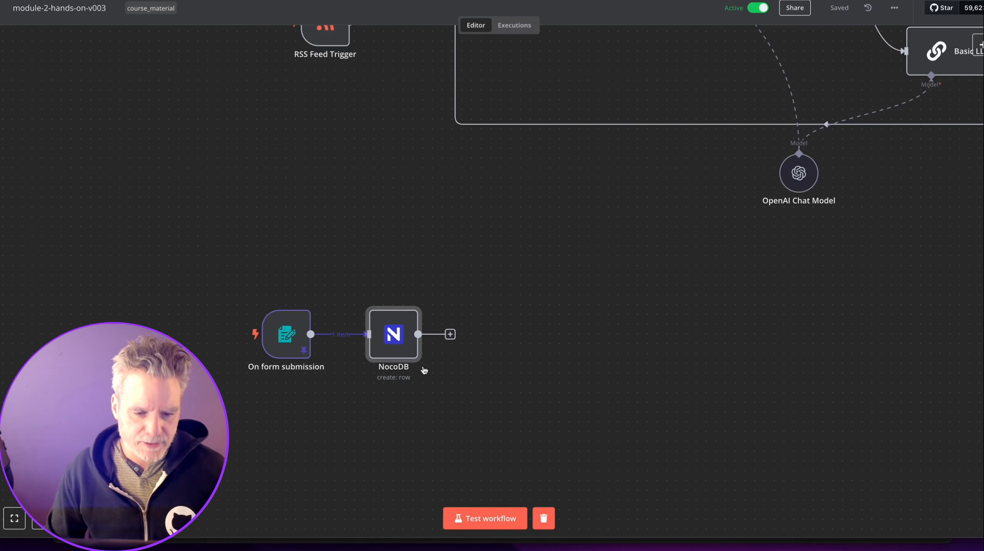
Add a joined_at field to the NocoDB node with submittedAt as its value.
double_click(394, 335)
scroll(463, 377, "down", 3)
scroll(464, 377, "up", 3)
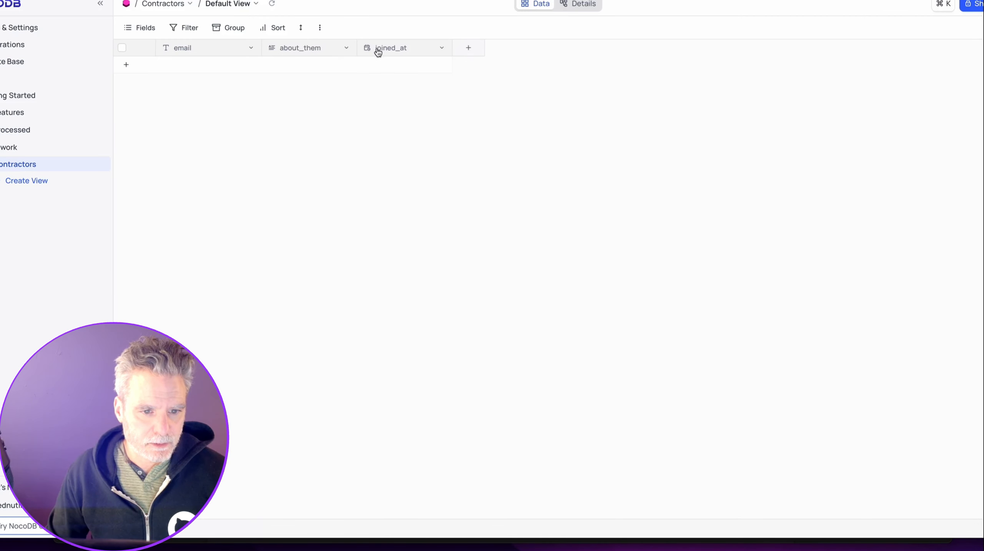
double_click(378, 50)
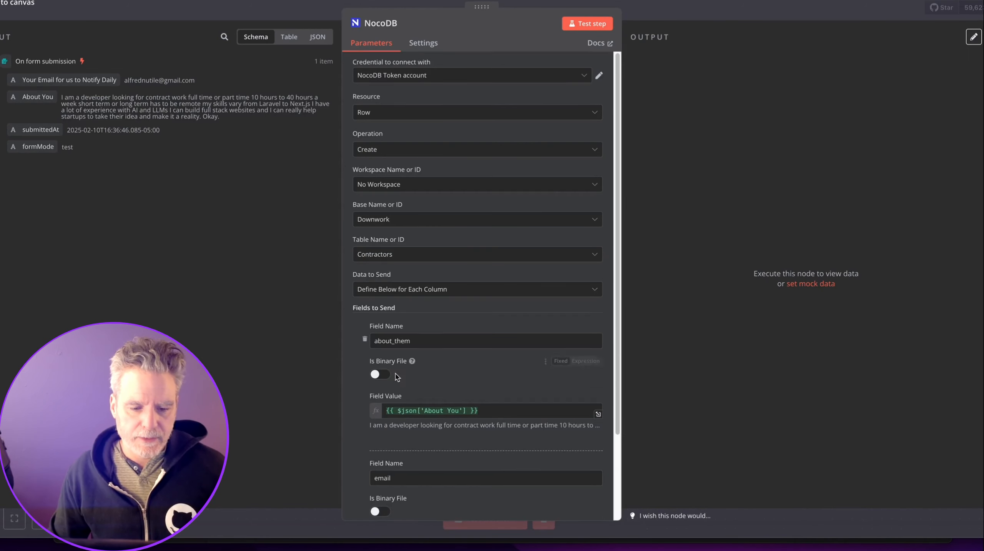
scroll(397, 381, "down", 3)
left_click(385, 492)
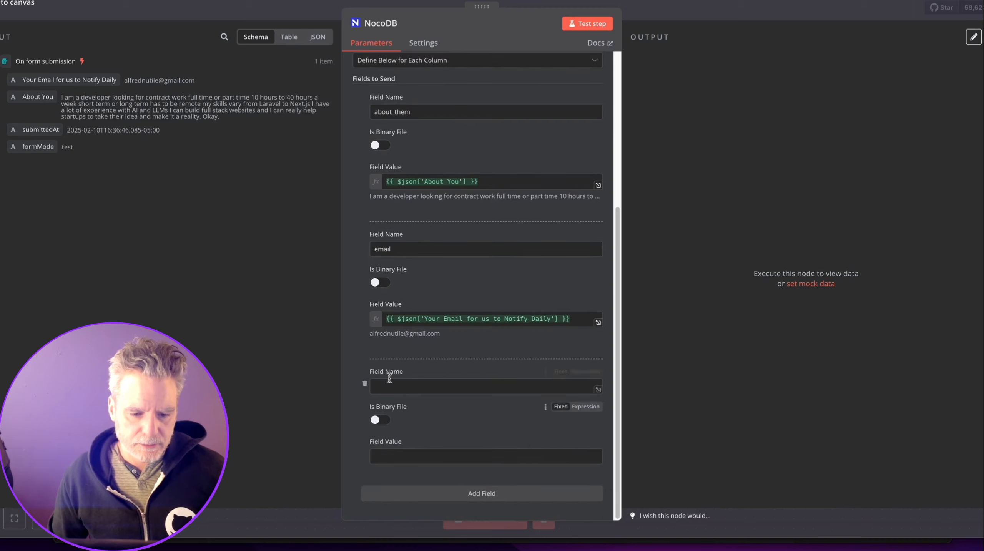
type("joined_at")
left_click_drag(40, 130, 463, 456)
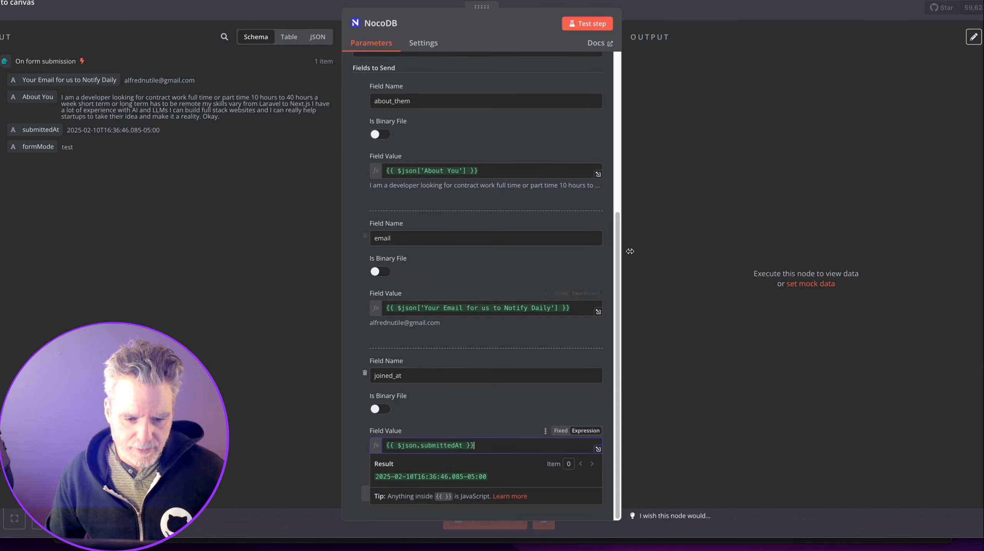
left_click(647, 12)
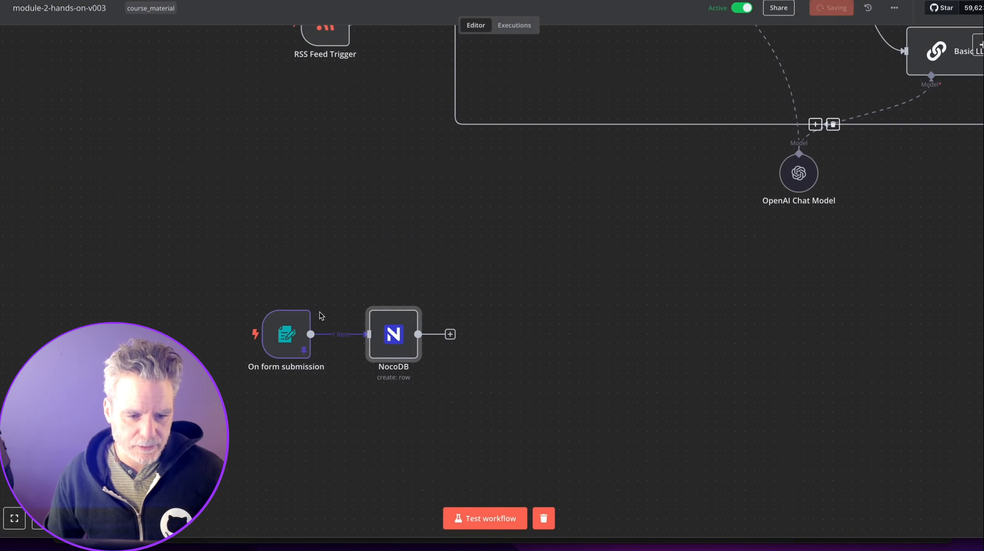
Test the workflow and reload the Contractors table to see the new record.
left_click(264, 298)
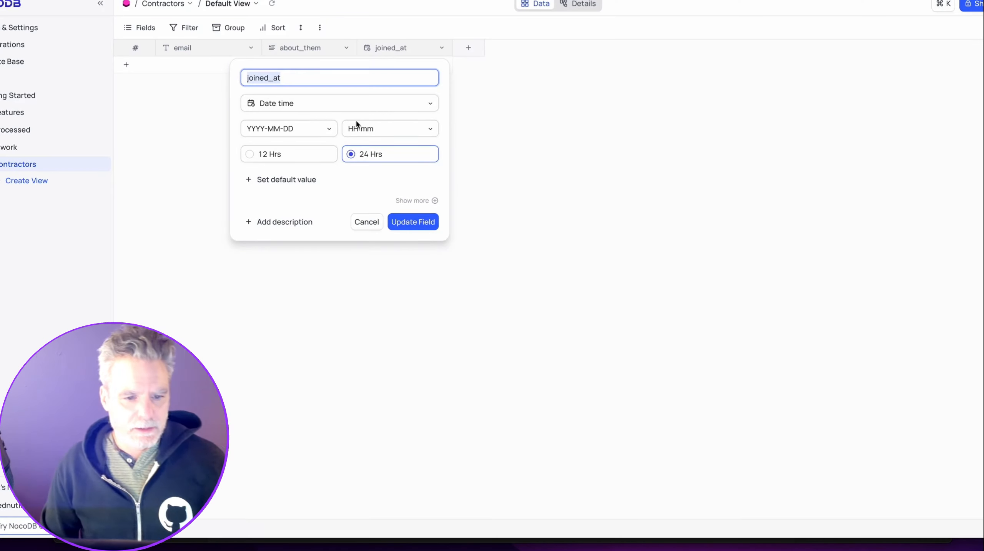
left_click(469, 91)
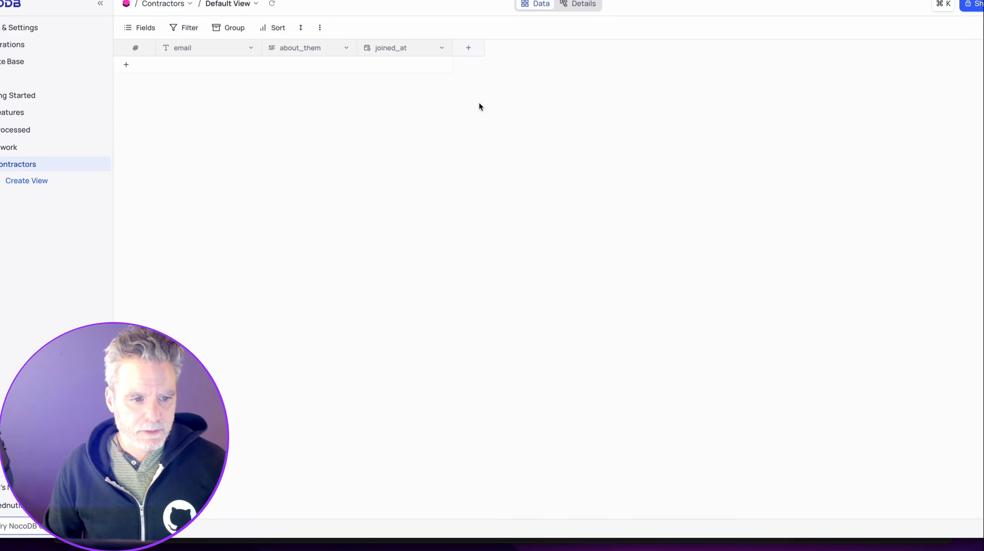
key("super+r")
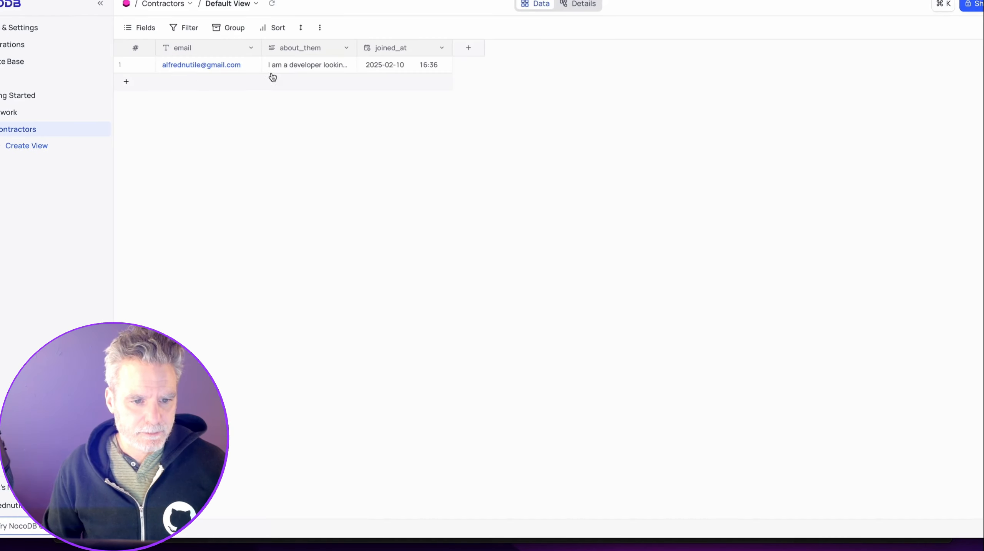
left_click(101, 0)
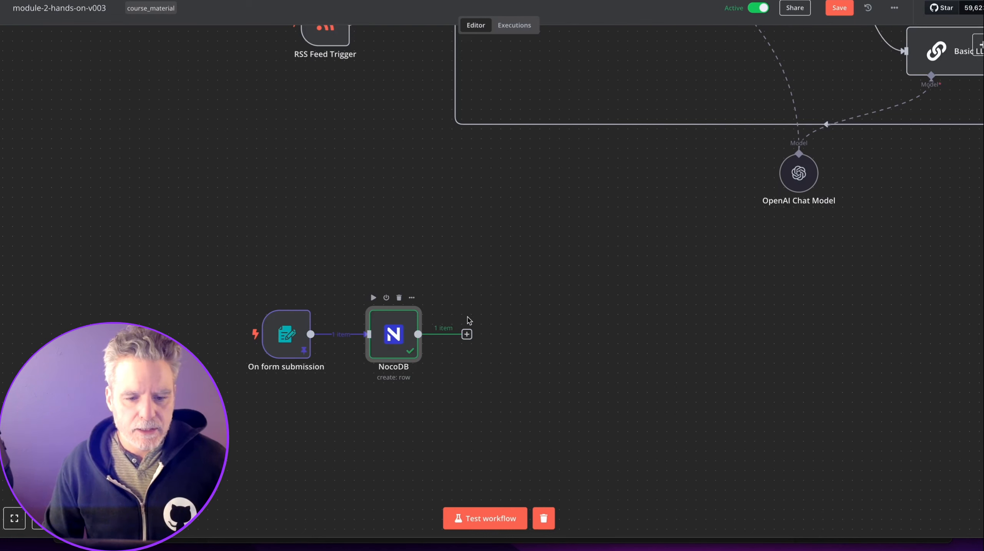
Add an n8n Form ending step after NocoDB with completion title 'Thanks!'.
left_click(467, 334)
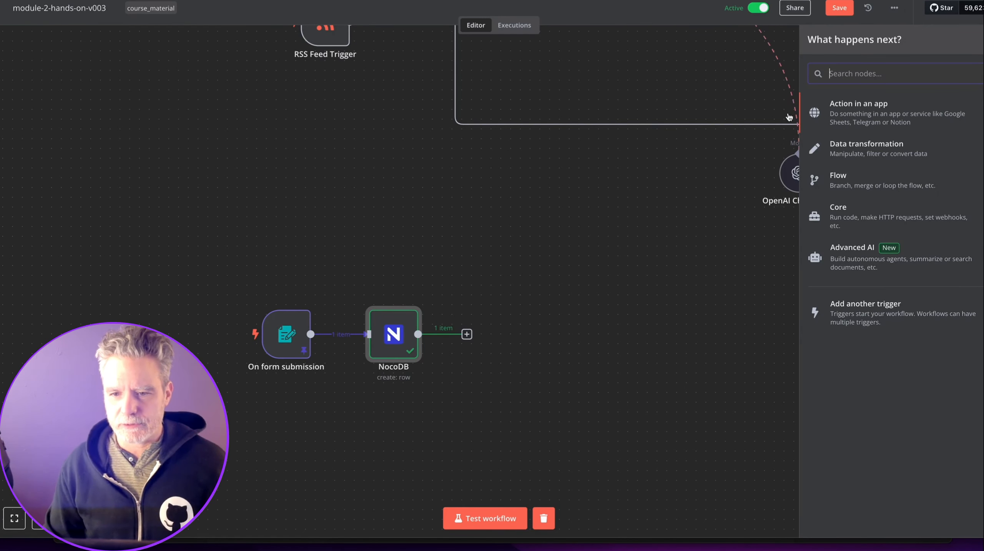
type("form")
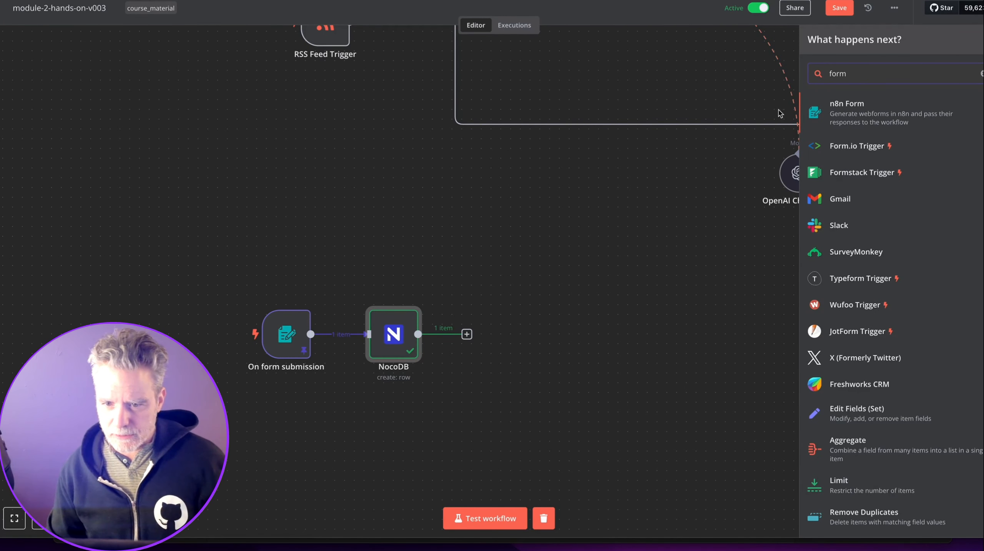
left_click(830, 116)
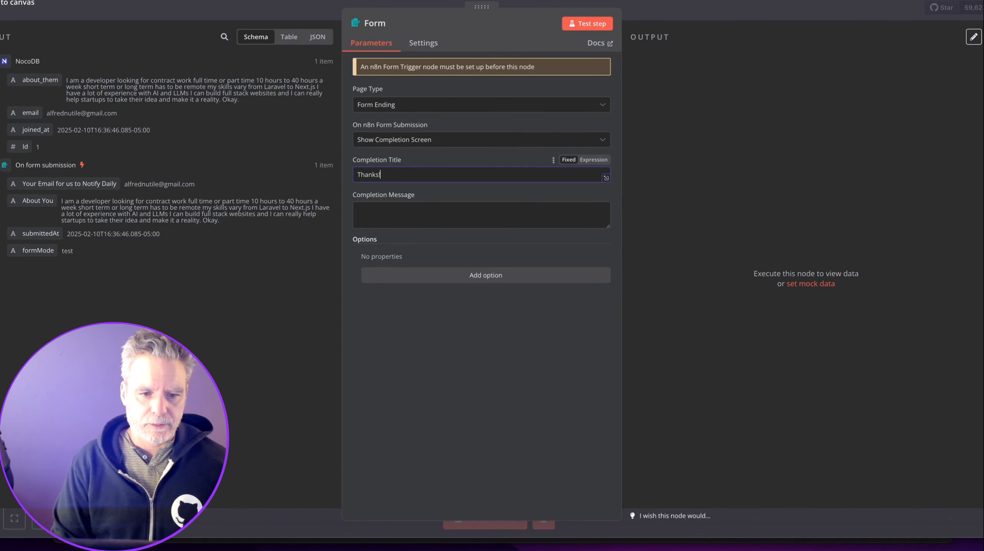
key("alt+space")
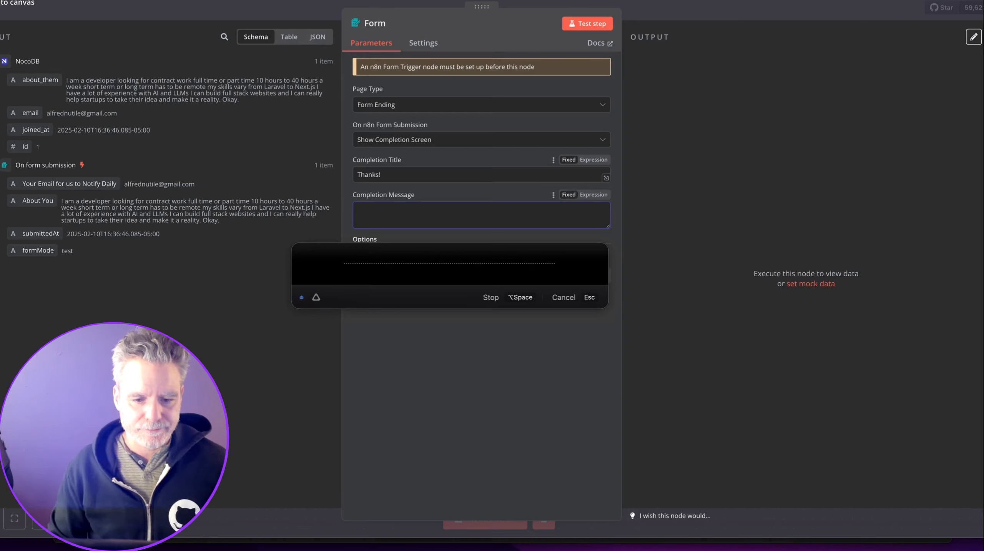
key("Escape")
scroll(301, 325, "down", 5)
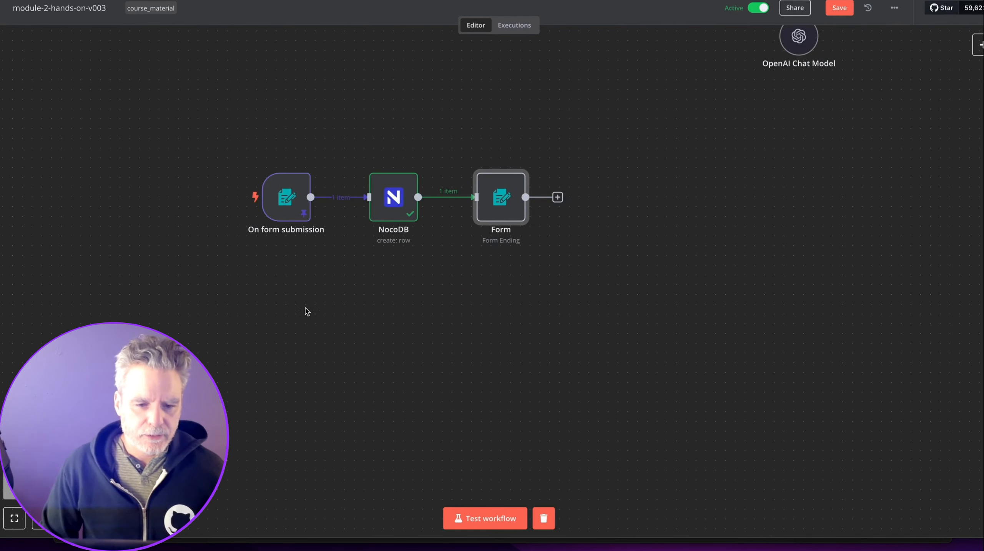
double_click(287, 198)
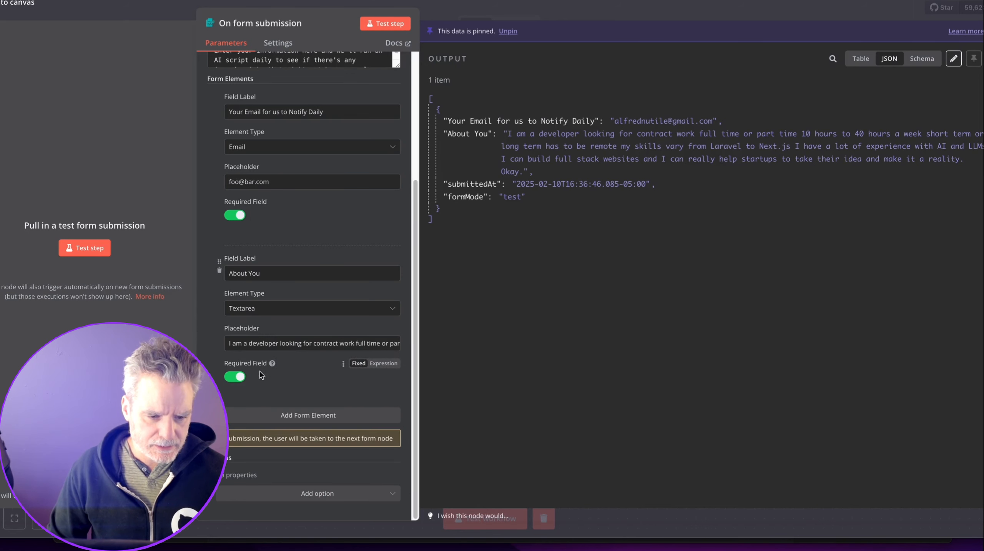
Copy the form trigger's Production URL and load the live form in a new tab.
scroll(231, 441, "up", 5)
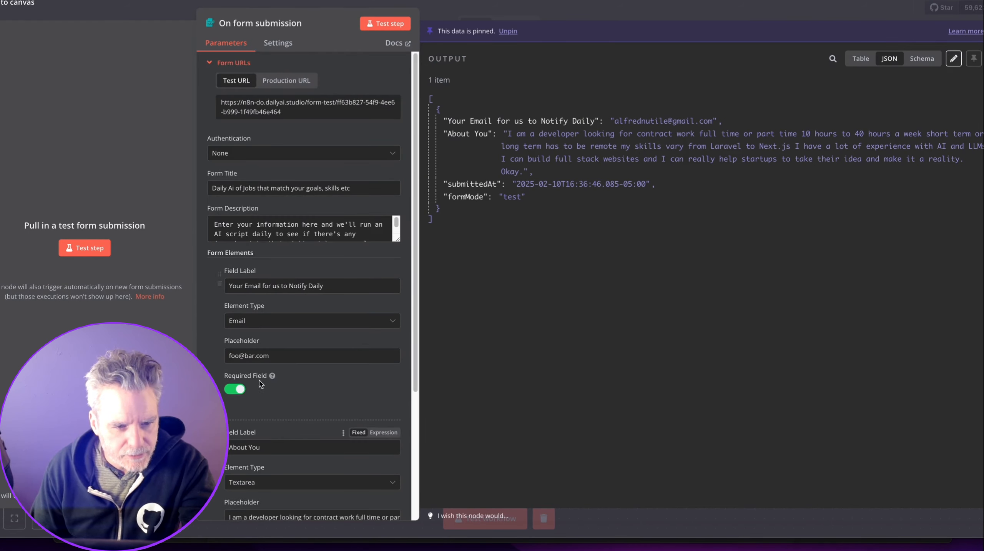
left_click(299, 82)
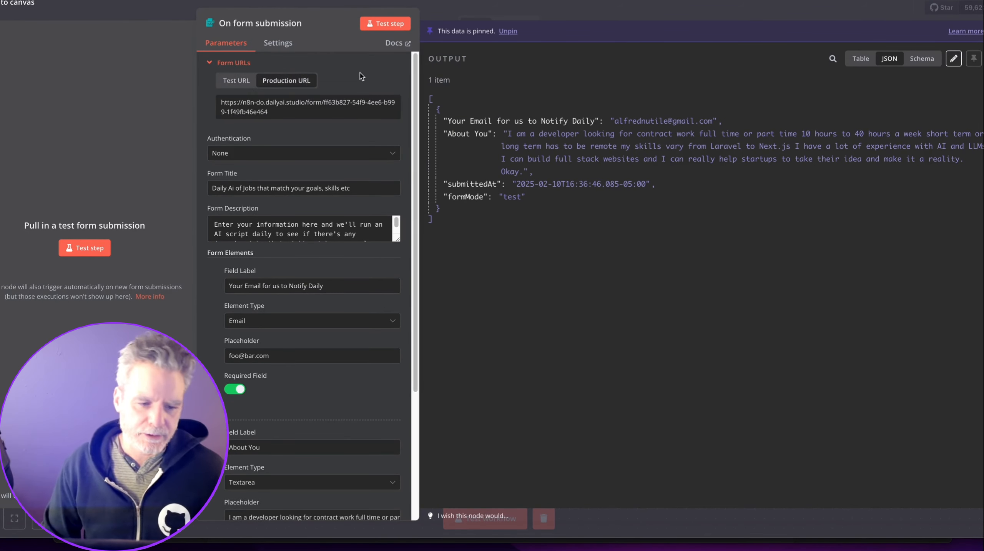
left_click(485, 4)
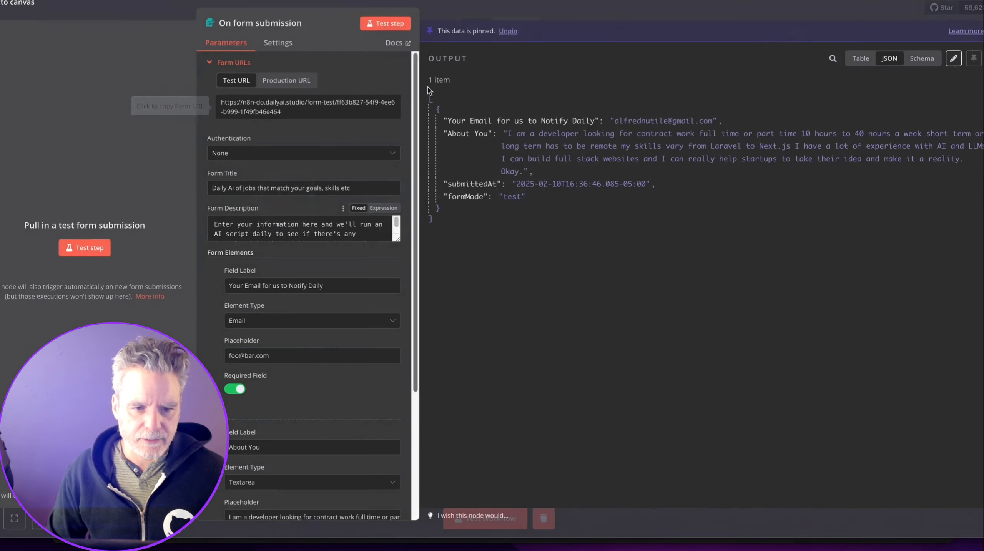
double_click(290, 197)
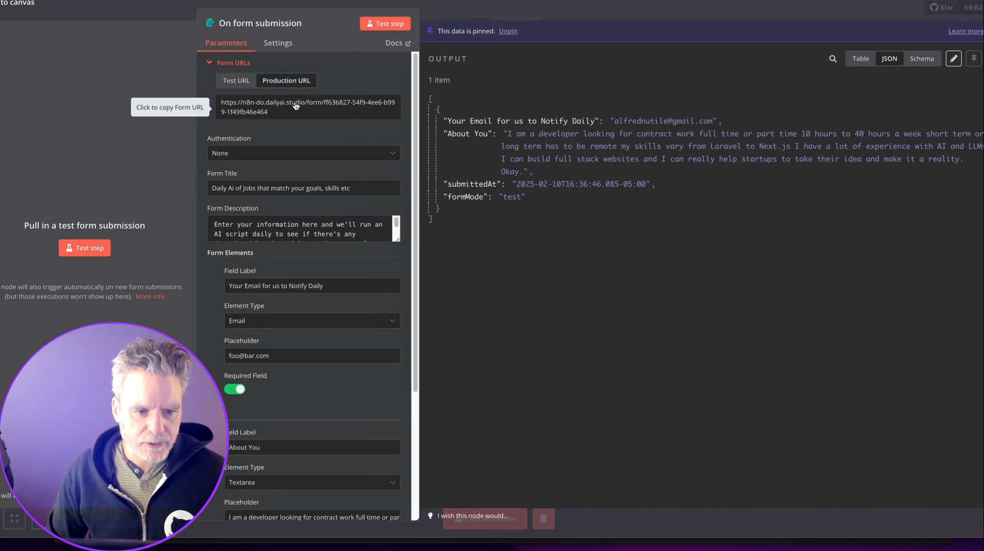
left_click(367, 116)
key("super+t")
key("super+v")
key("Return")
Fill in an email address and an About You description, then submit the form.
left_click(509, 97)
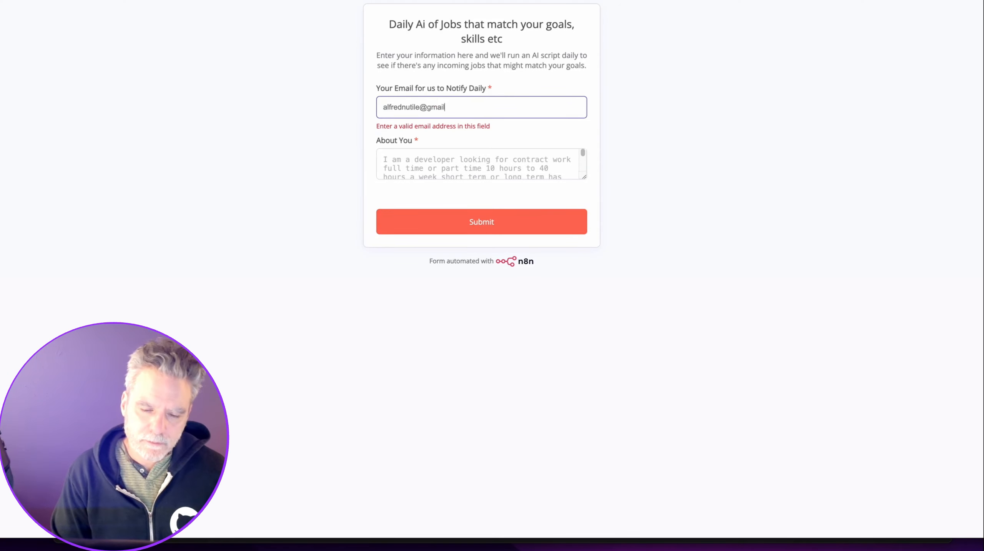
key("alt+space")
type("i am ")
type("a")
key("Escape")
key("alt+space")
type("iam")
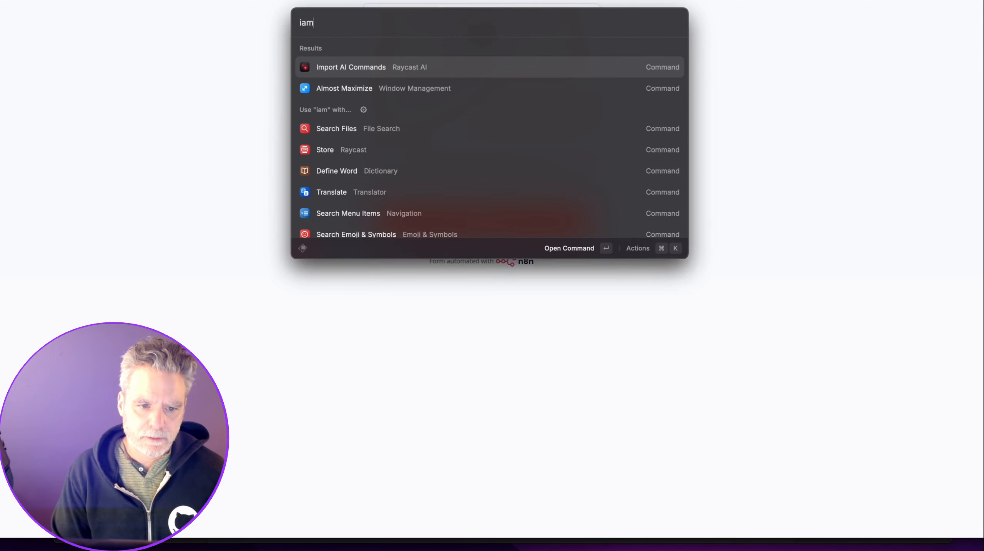
key("Escape")
key("super+v")
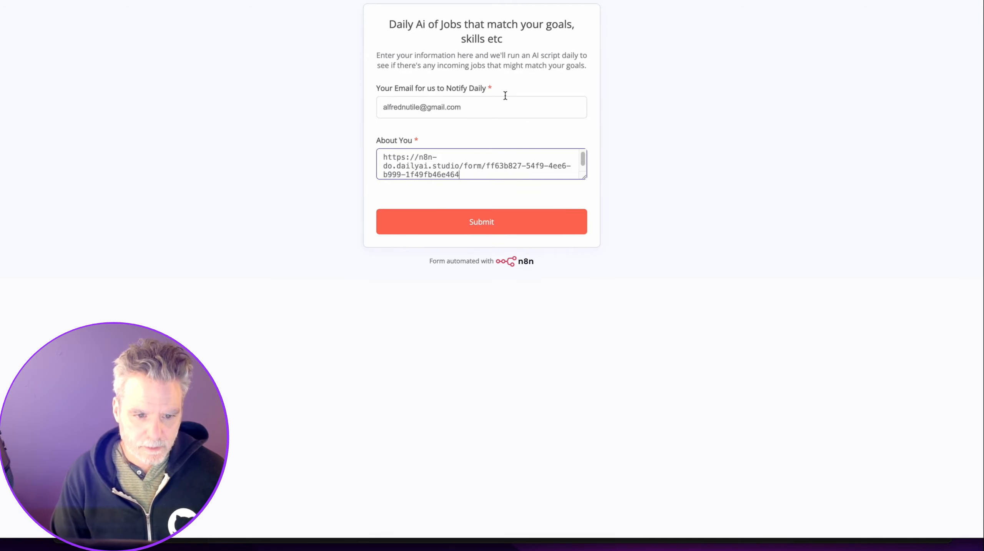
key("super+z")
key("super+v")
left_click(482, 215)
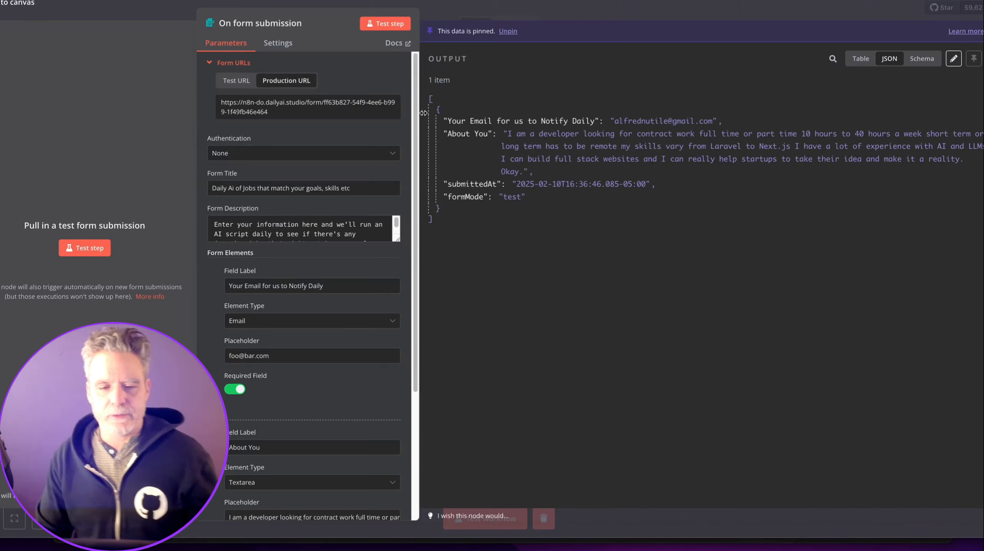
left_click(550, 15)
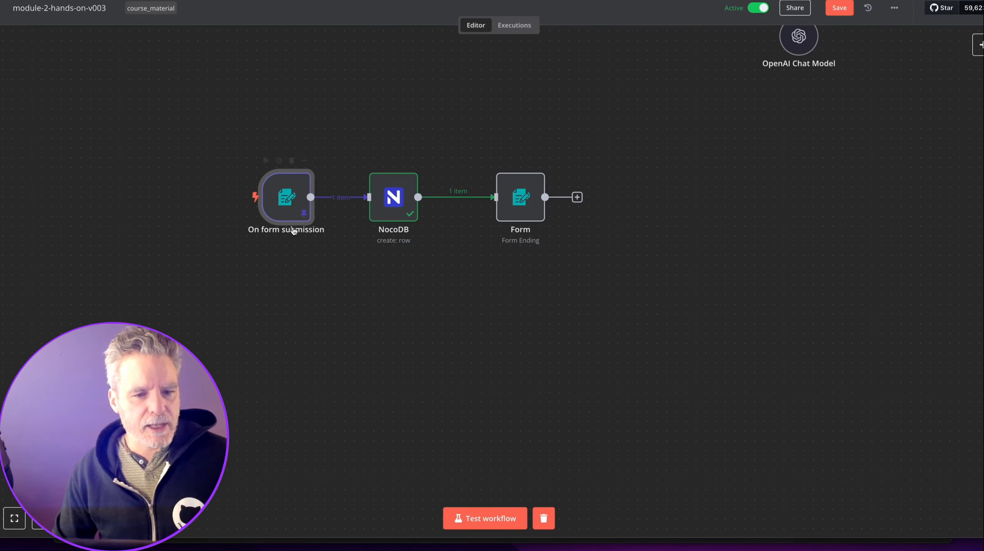
Move the OpenAI Chat Model near the top Basic LLM Chain and shift the RSS workflow down-left.
scroll(369, 241, "up", 15)
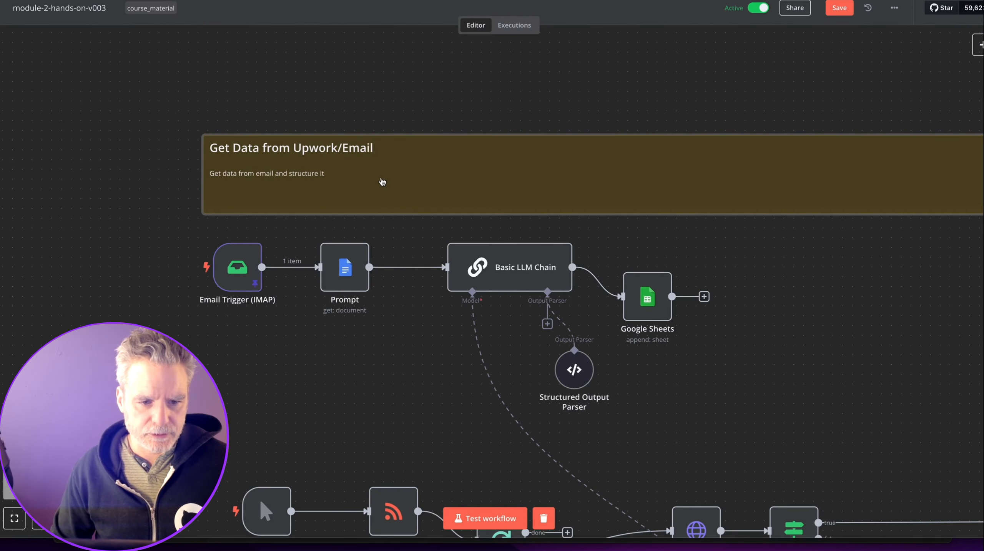
scroll(383, 180, "down", 3)
scroll(384, 181, "down", 8)
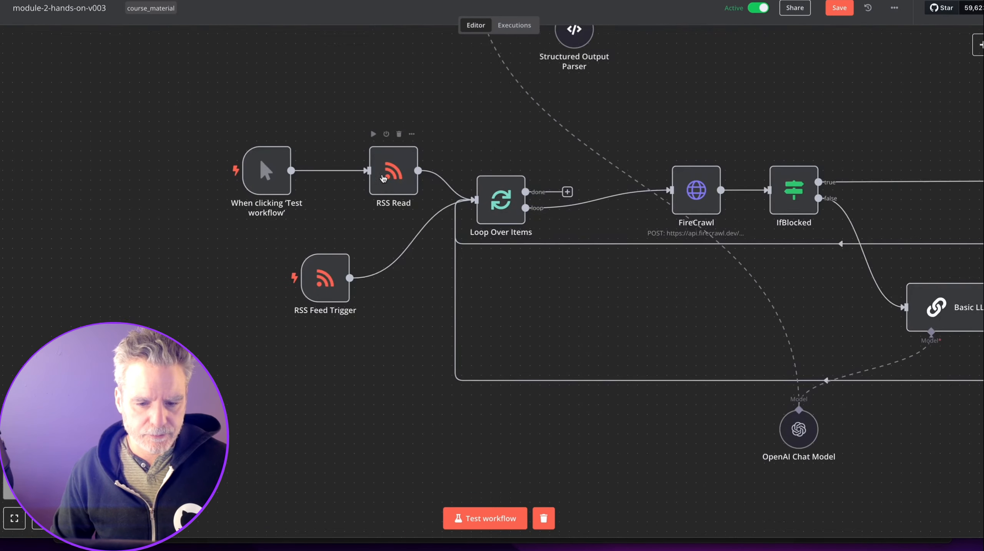
scroll(384, 181, "down", 5)
left_click_drag(560, 245, 577, 90)
left_click_drag(281, 115, 808, 258)
left_click_drag(716, 205, 692, 226)
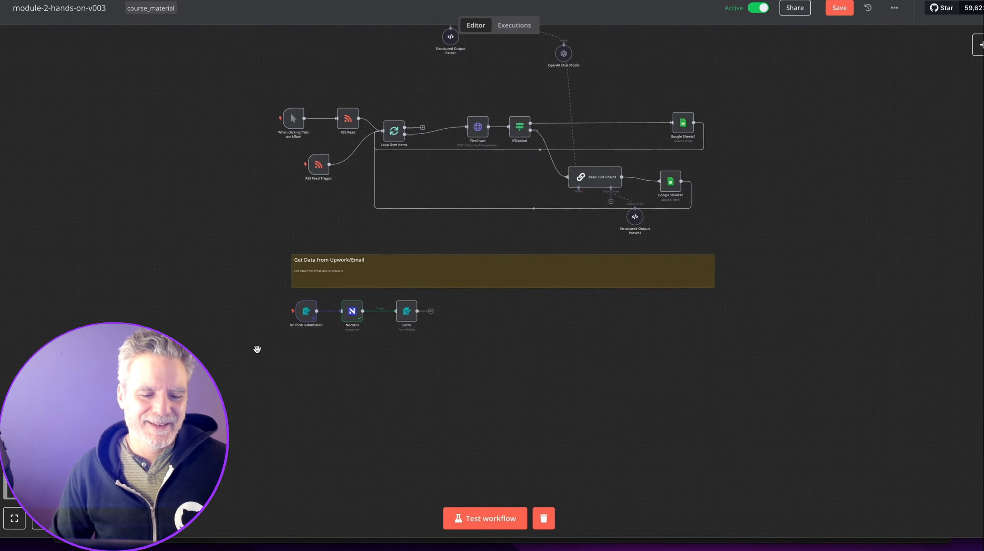
scroll(271, 340, "up", 5)
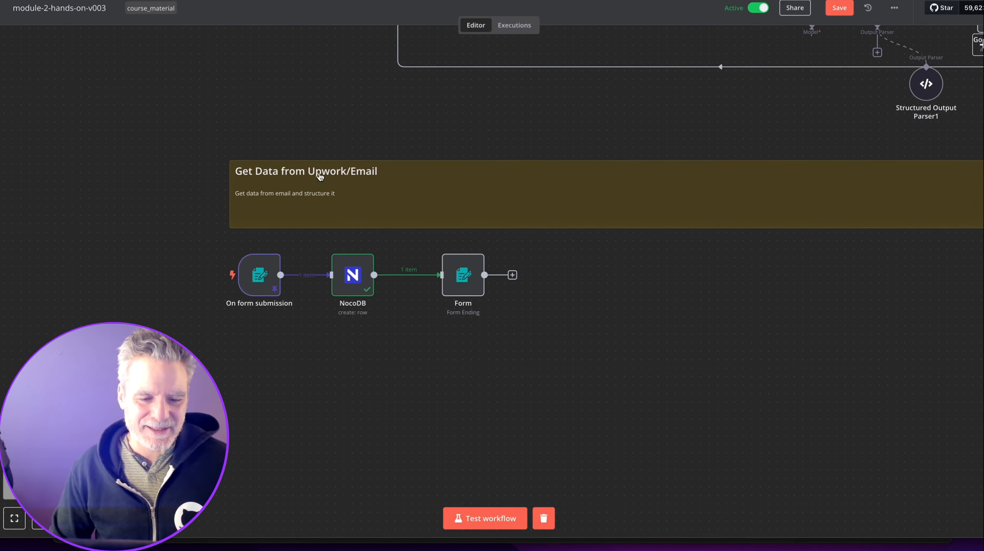
Rewrite the sticky note as '## Have user submit email' with 'This will allow them to get notified'.
double_click(321, 175)
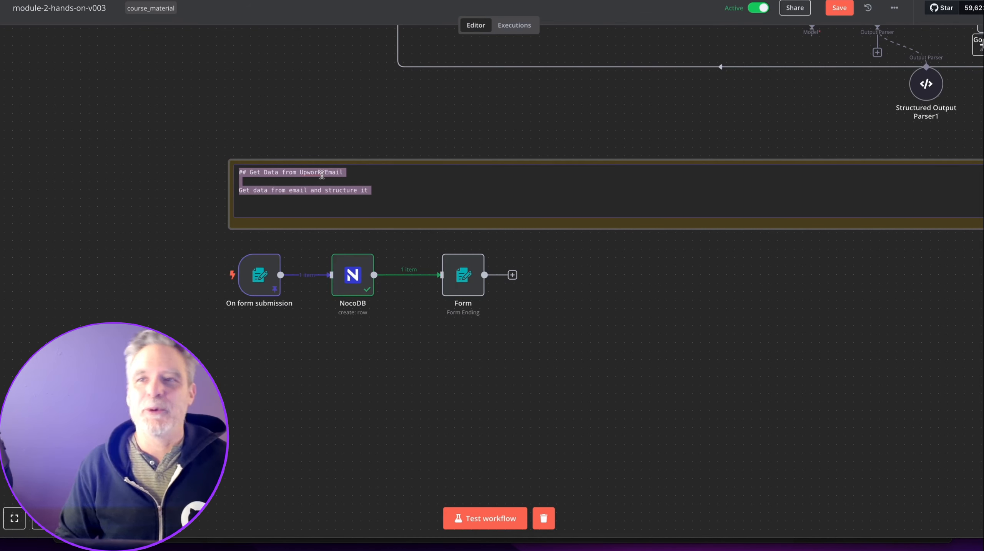
type("## Hae")
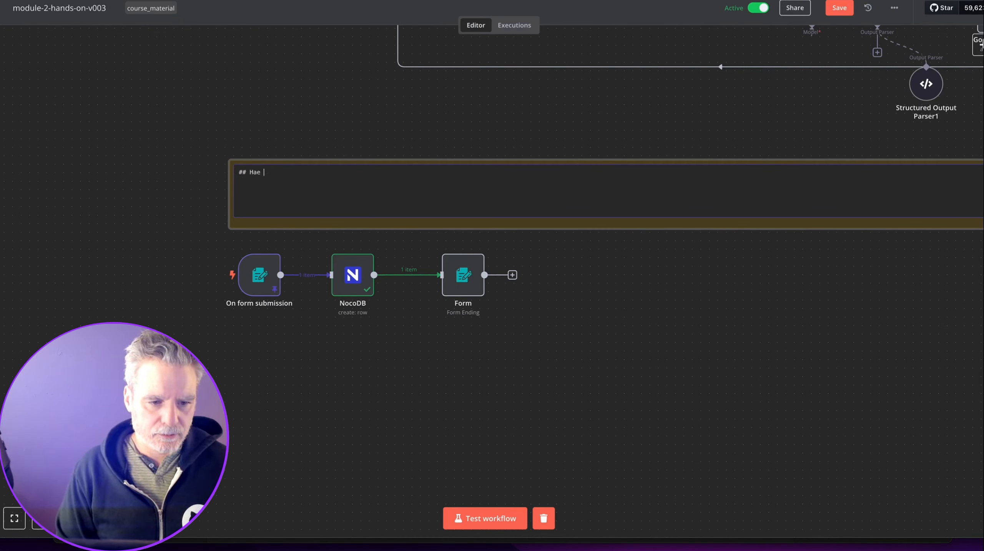
key("BackSpace")
key("BackSpace")
type("ve user submi")
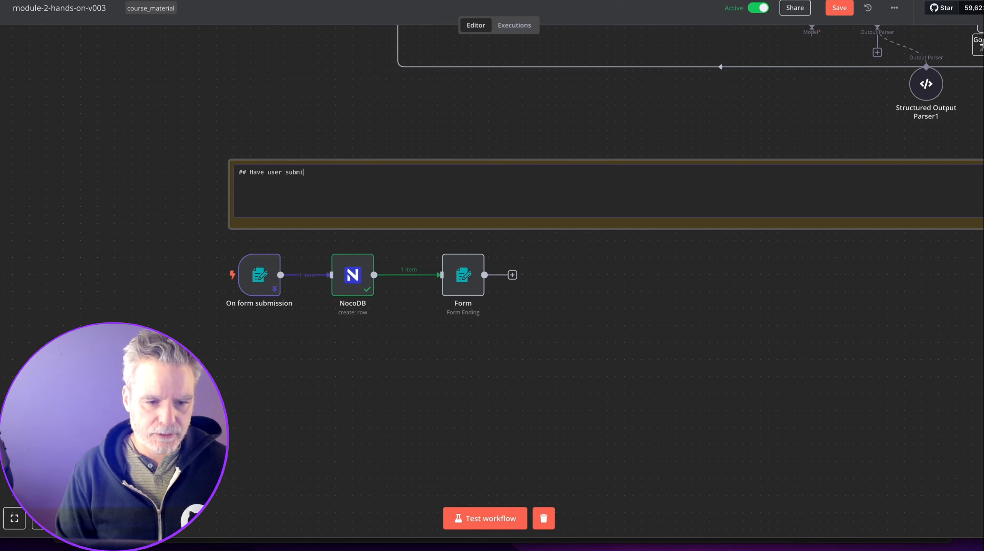
type("t email ")
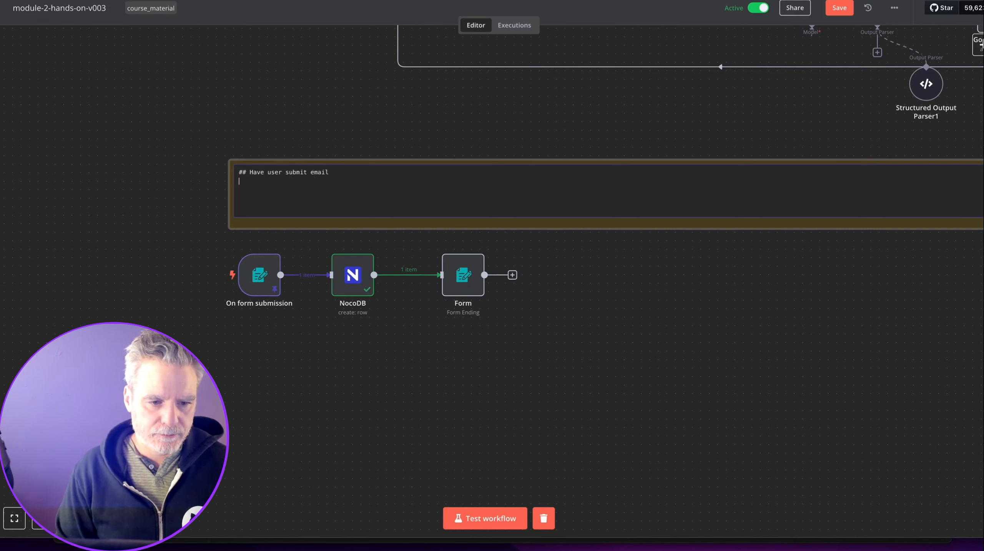
type("This will allow them to get notified daily")
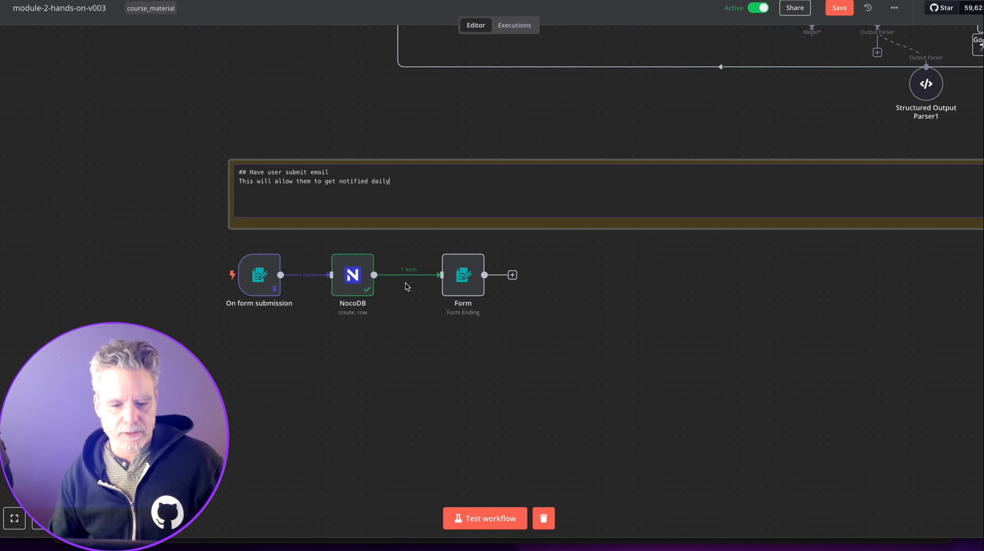
left_click(424, 343)
scroll(424, 343, "down", 5)
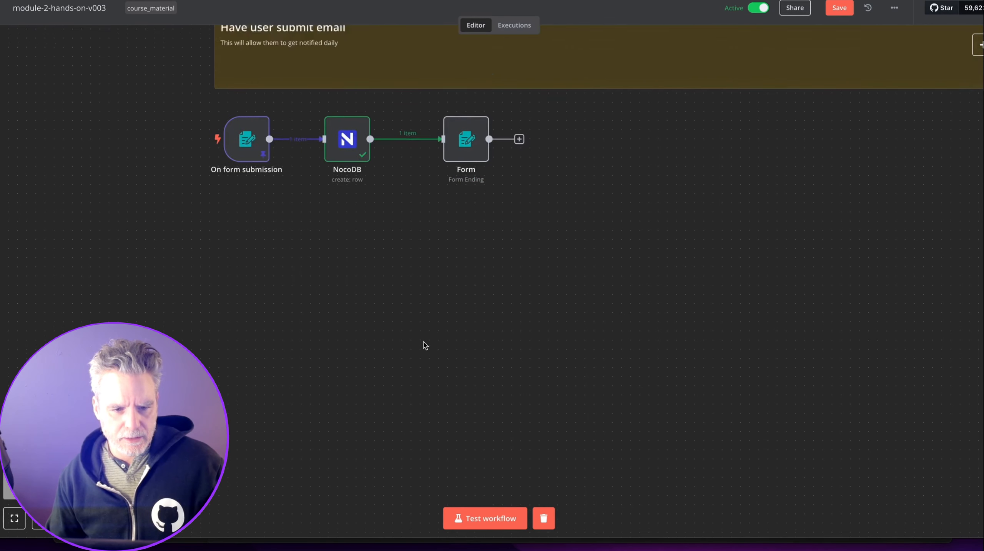
scroll(425, 345, "up", 15)
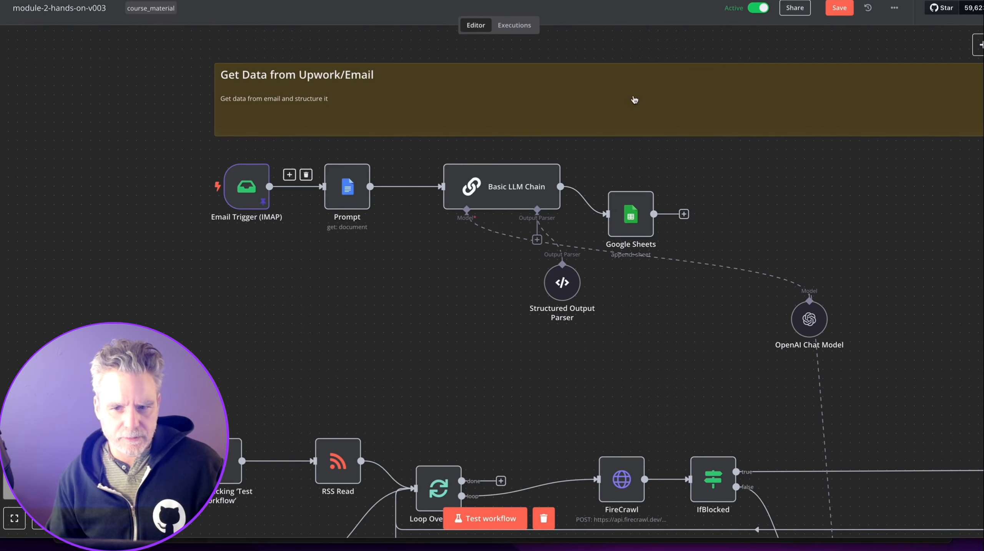
Realign the manual trigger, RSS Feed Trigger and OpenAI Chat Model nodes on the canvas.
left_click_drag(501, 325, 367, 277)
scroll(357, 276, "down", 5)
scroll(239, 259, "down", 2)
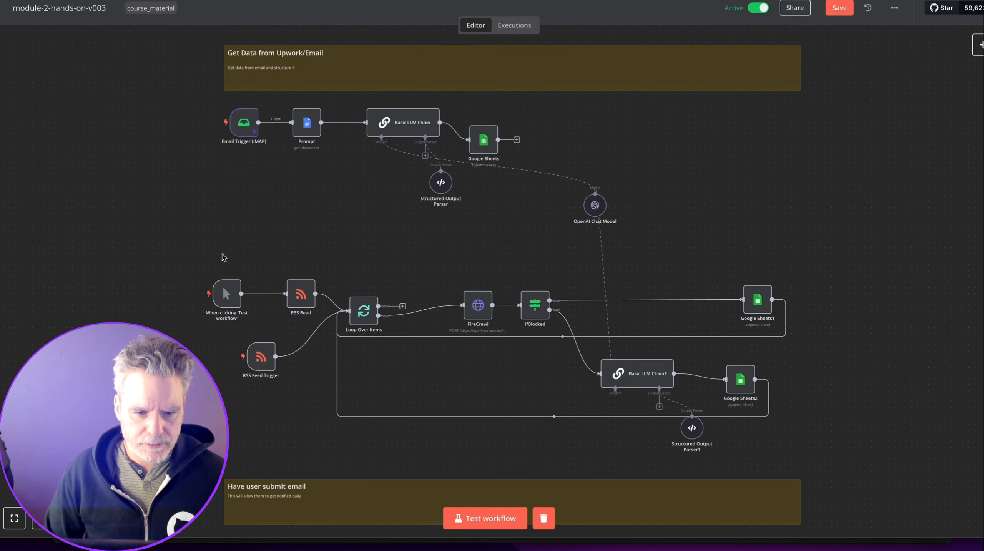
left_click_drag(227, 295, 250, 295)
left_click_drag(259, 367, 254, 367)
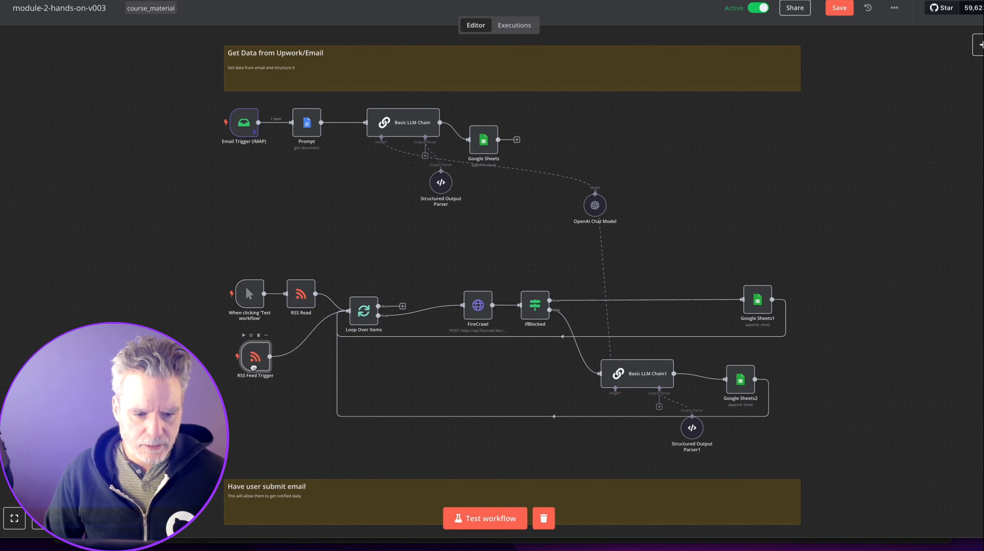
scroll(387, 362, "down", 2)
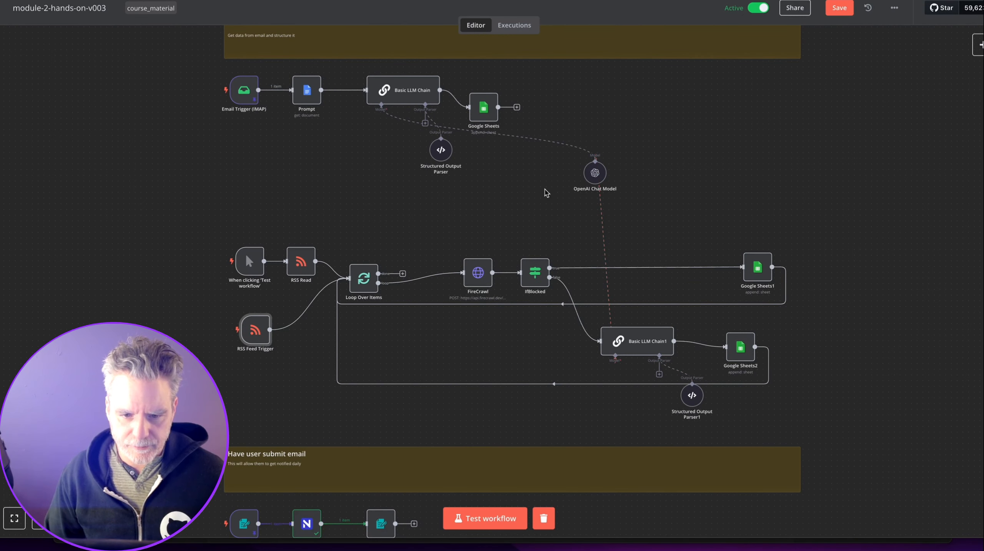
left_click_drag(595, 173, 386, 215)
scroll(551, 392, "down", 4)
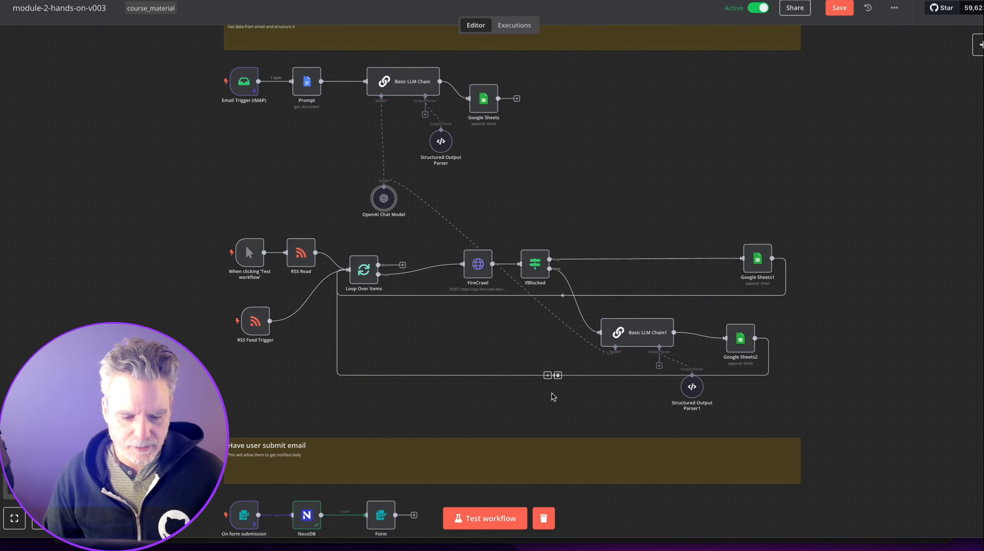
scroll(551, 392, "up", 4)
Duplicate the sticky note, resize it left of the RSS nodes, and write the Job Feed heading and description.
left_click(441, 478)
key("super+d")
left_click_drag(454, 481, 444, 266)
left_click_drag(318, 213, 172, 276)
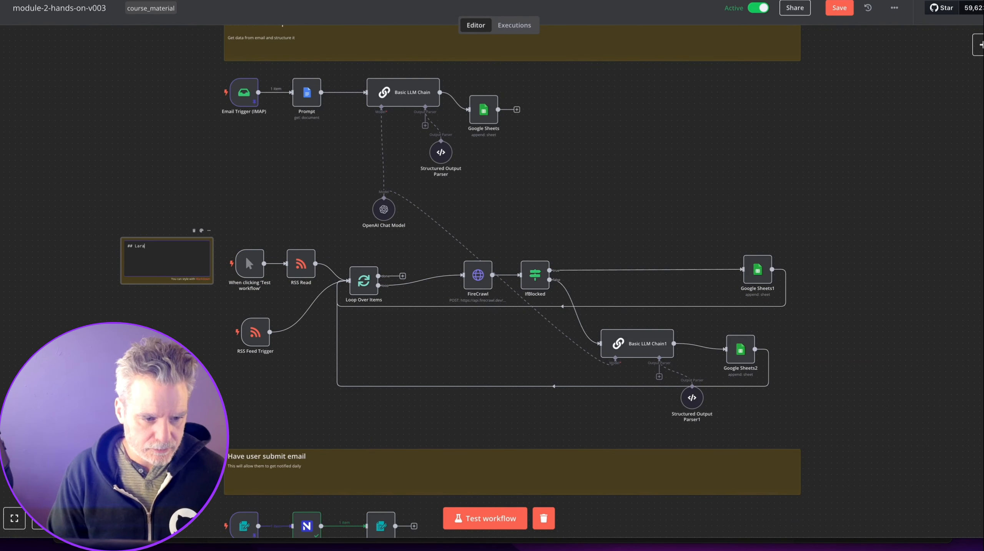
type("Job Feed  ")
type("One of our many fed")
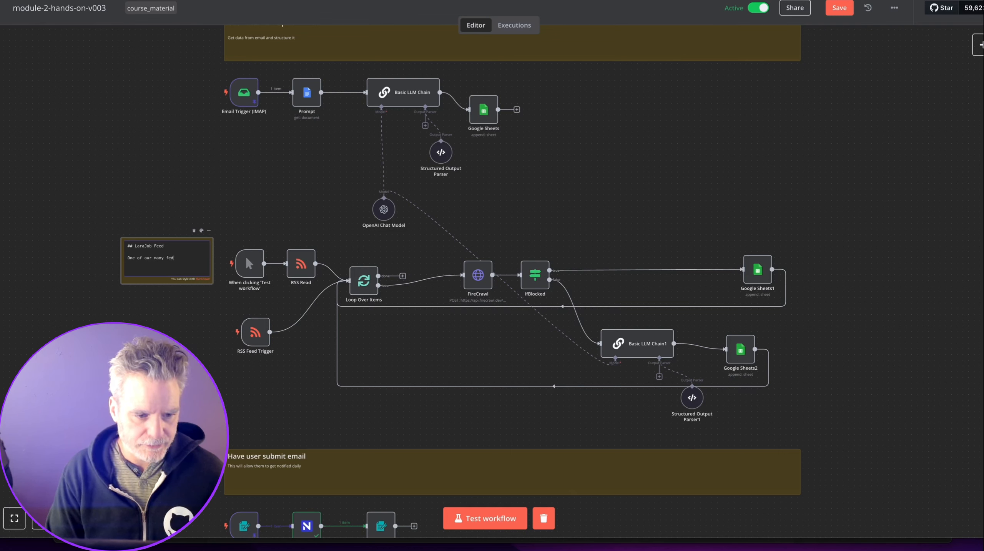
type("s")
left_click(191, 331)
Fix the 'feds' typo to 'feeds' in the LaraJob Feed note and nudge it up slightly.
double_click(167, 265)
key("Left")
key("BackSpace")
type("e")
left_click(201, 365)
left_click_drag(192, 285, 189, 279)
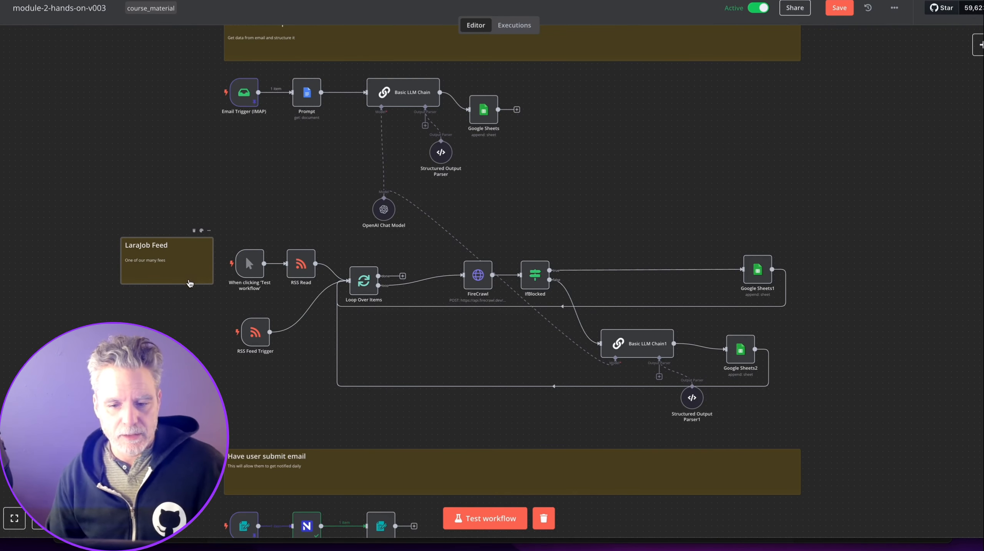
scroll(213, 341, "down", 5)
scroll(270, 343, "up", 1)
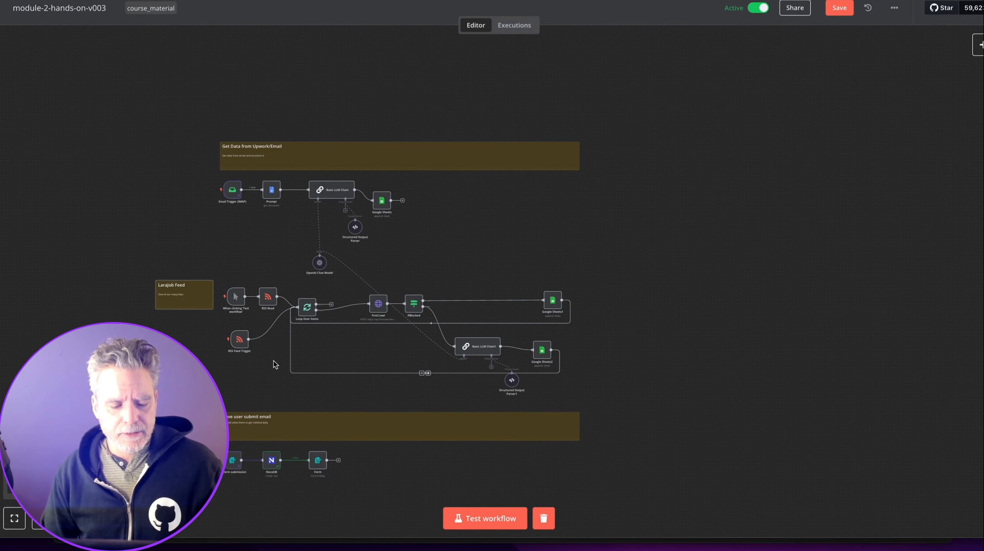
scroll(275, 365, "down", 5)
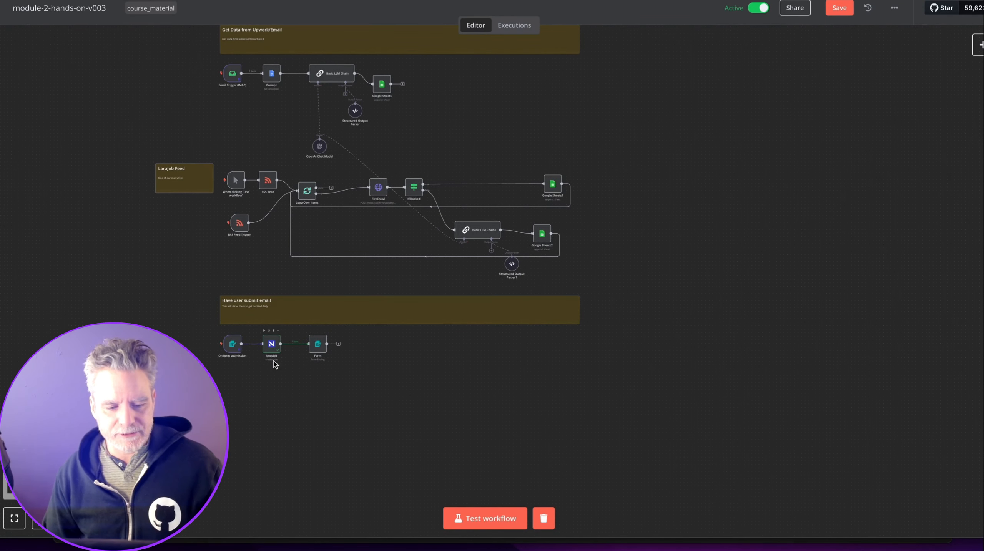
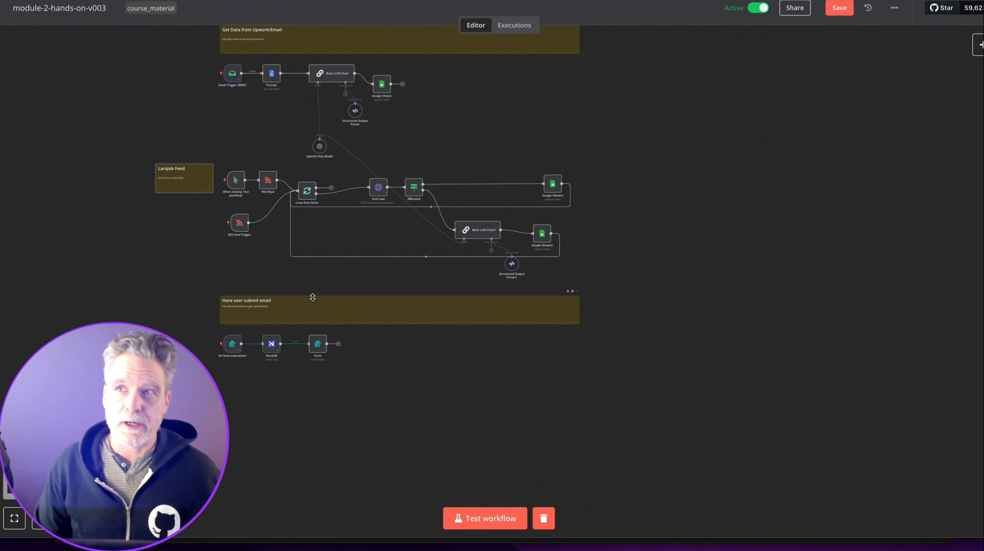
Drag a copy of the 'Have user submit email' sticky note below the form nodes.
scroll(289, 390, "up", 5)
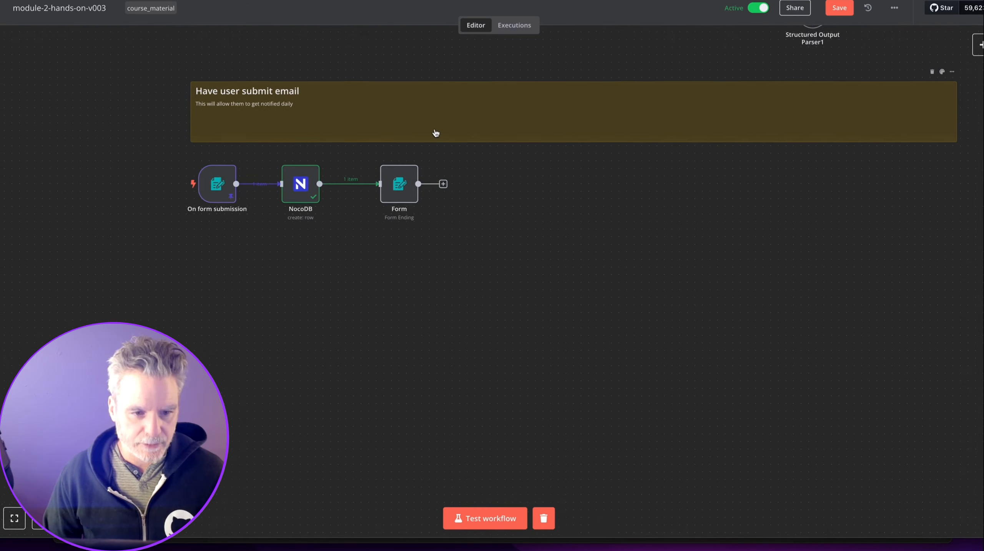
scroll(435, 131, "down", 5)
left_click_drag(380, 84, 417, 172)
scroll(378, 204, "up", 5)
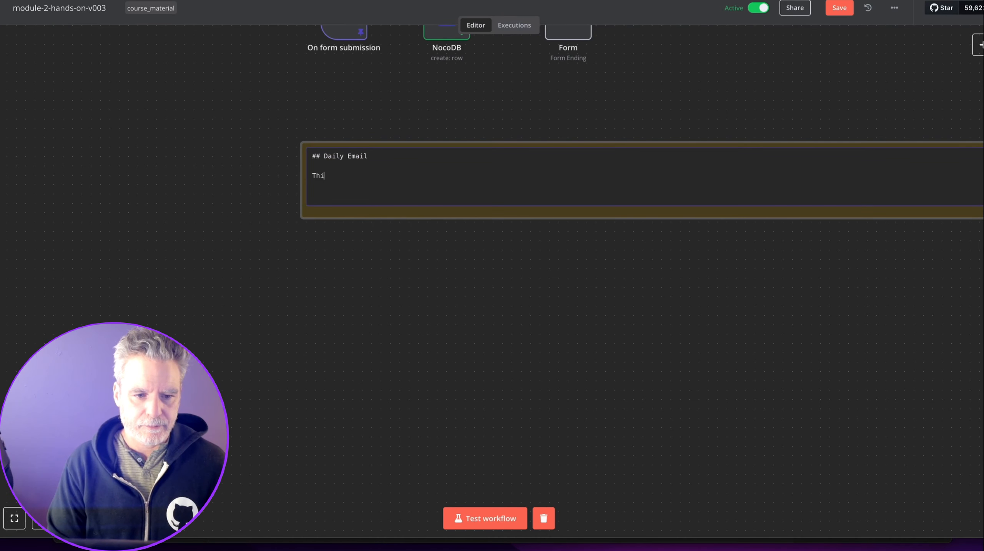
Finish the Daily Email note text about emailing people matching jobs, and align the note.
type("l email each person and see if anything might match their skills")
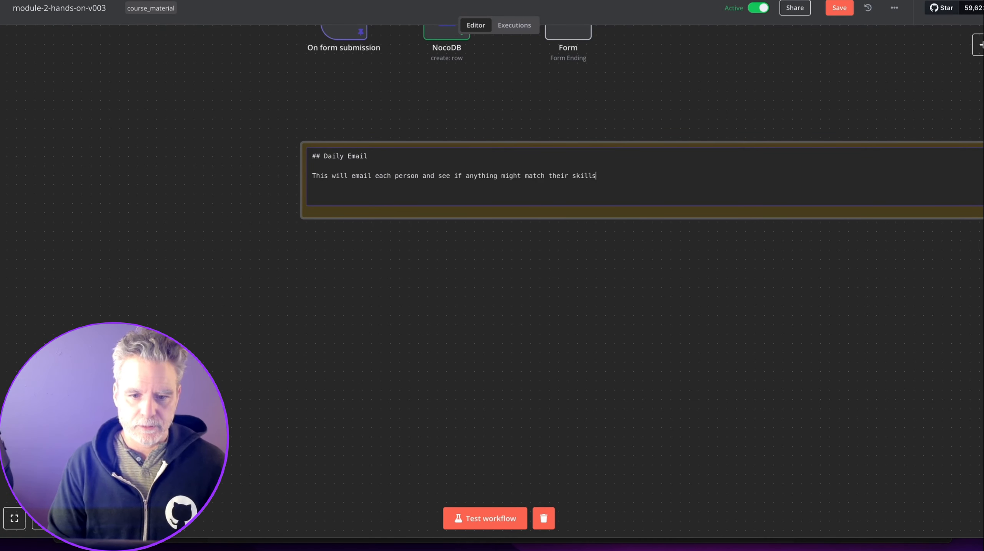
left_click(430, 268)
scroll(435, 268, "down", 4)
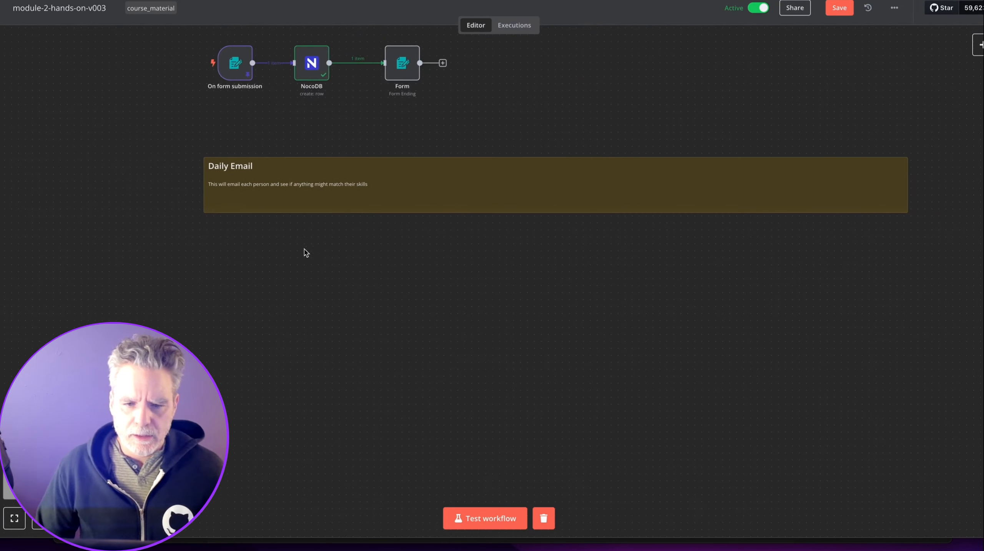
left_click_drag(341, 204, 347, 197)
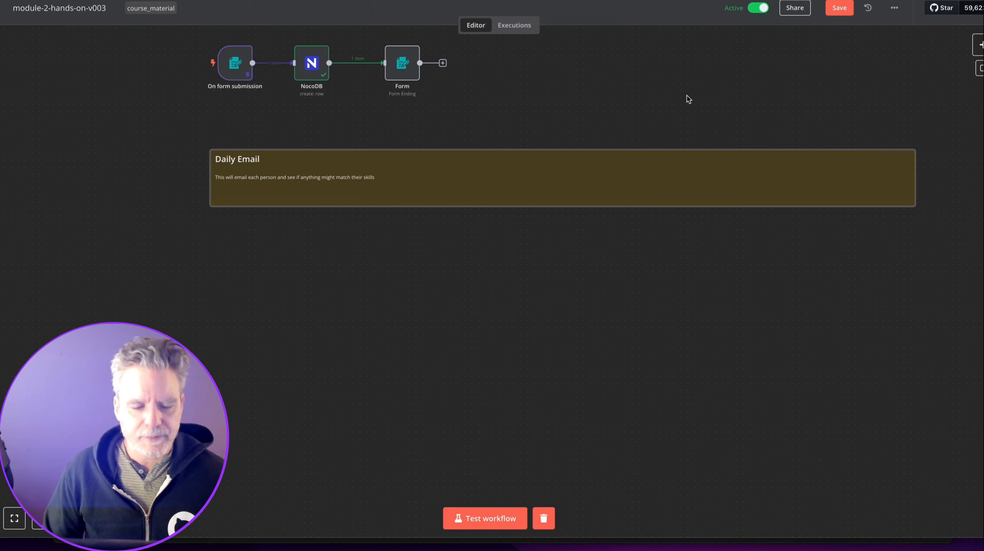
Drag the manual trigger down beneath the Daily Email note.
scroll(404, 128, "up", 5)
scroll(397, 116, "up", 5)
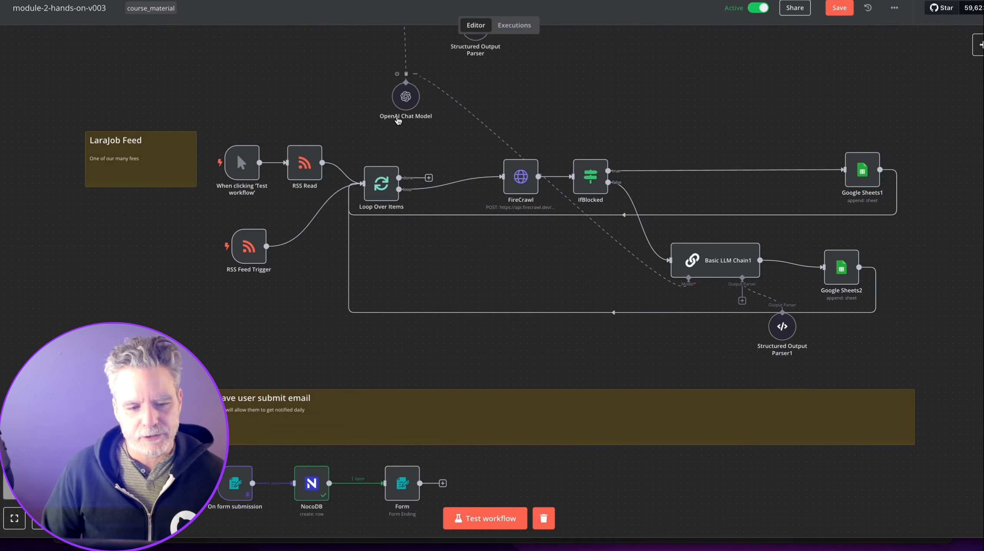
mouse_move(270, 157)
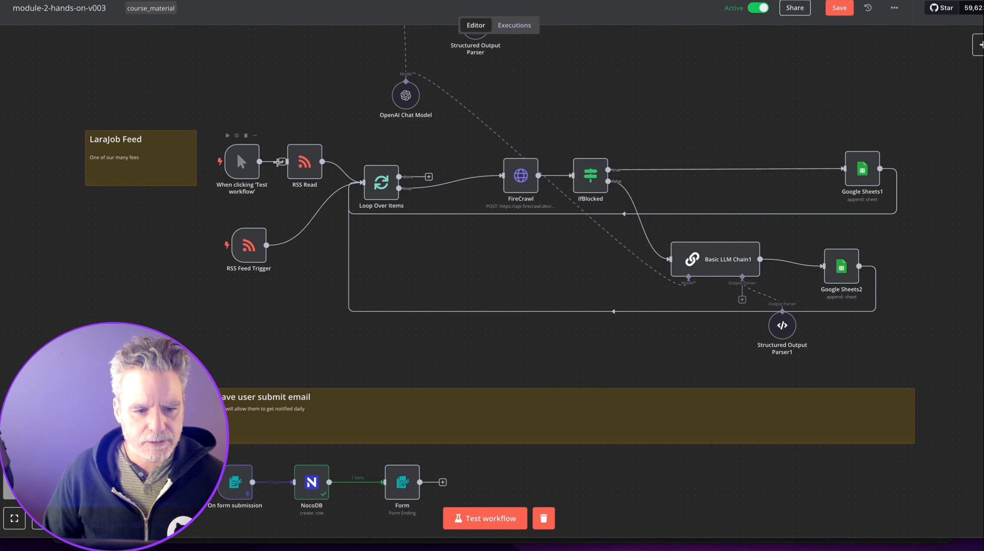
left_click_drag(239, 149, 244, 386)
scroll(244, 386, "down", 5)
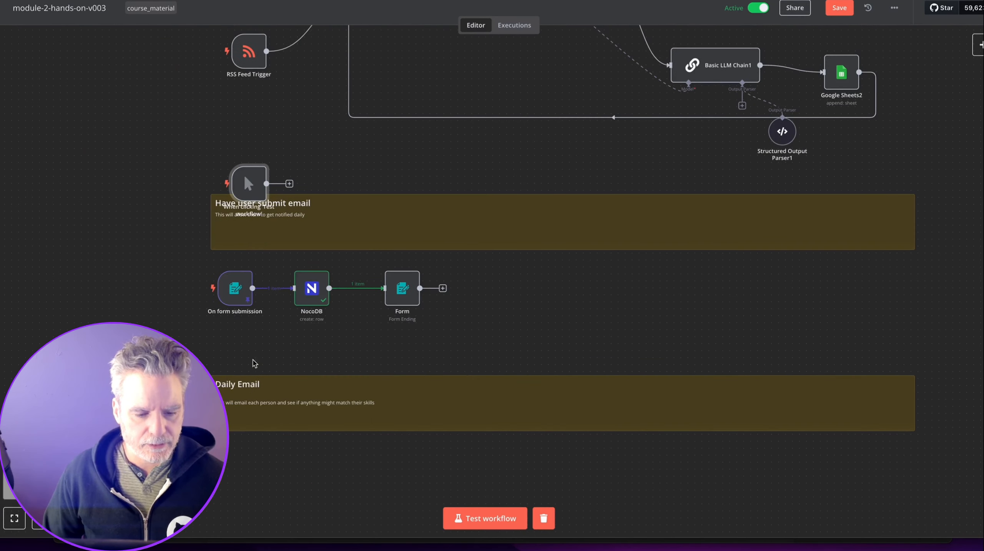
left_click_drag(246, 219, 244, 504)
scroll(244, 503, "up", 3)
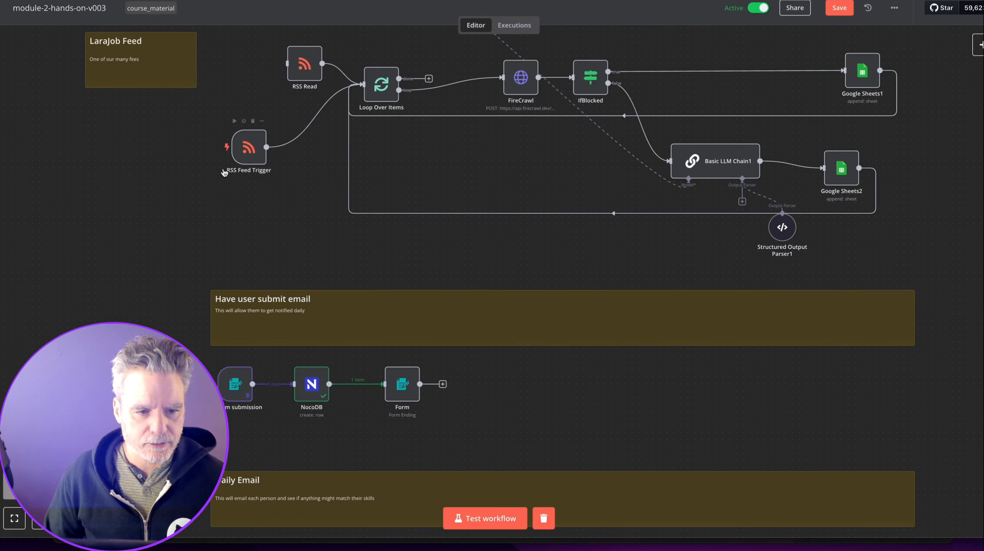
Delete RSS Read and move RSS Feed Trigger into its old spot.
left_click(309, 37)
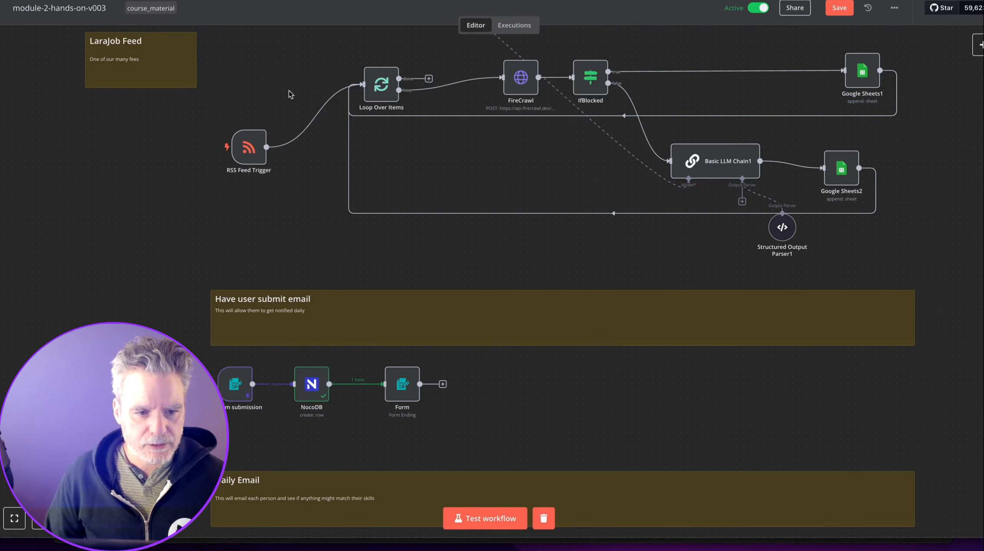
left_click_drag(261, 172, 289, 108)
scroll(288, 109, "up", 2)
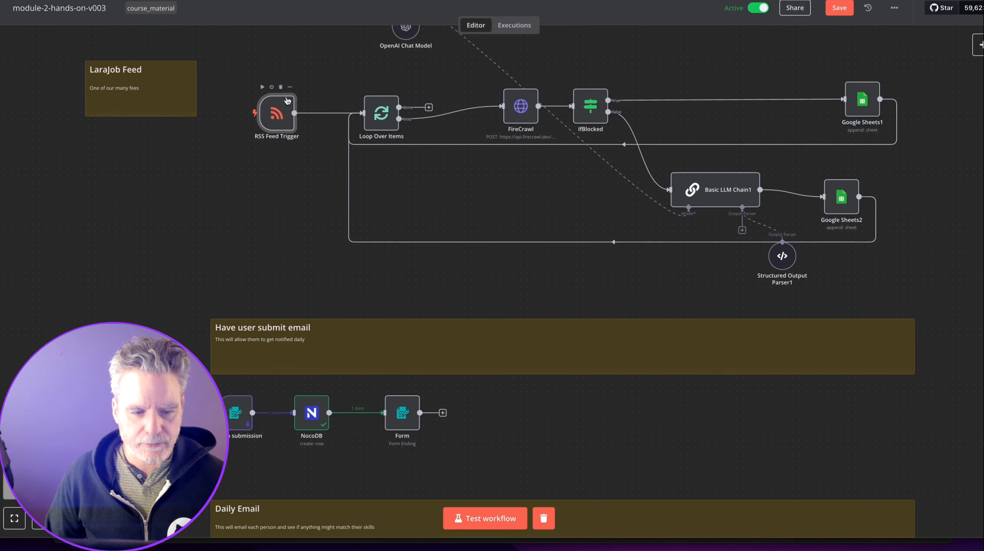
Set RSS Feed Trigger polling to Every X, value 2, unit Hours, then save the workflow.
double_click(271, 103)
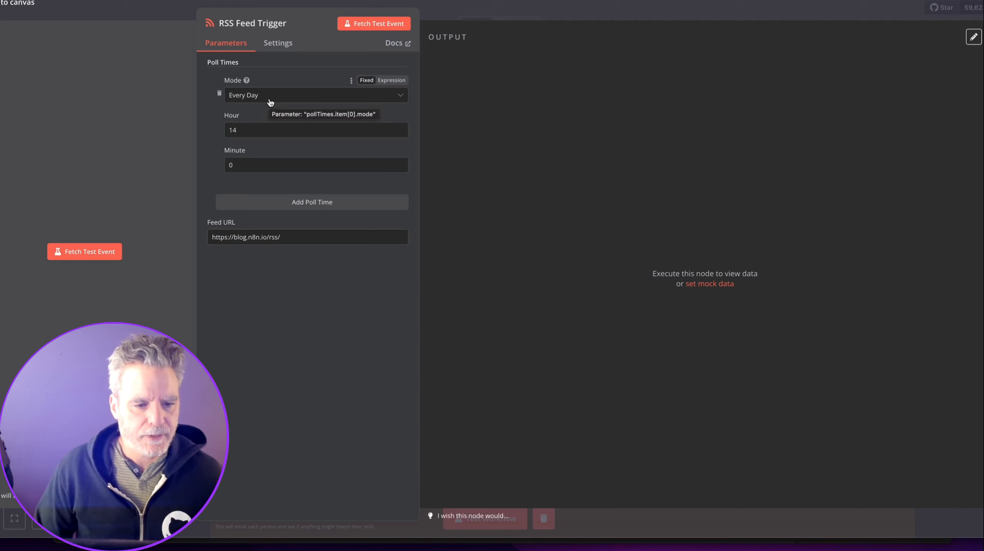
left_click(270, 99)
left_click(269, 142)
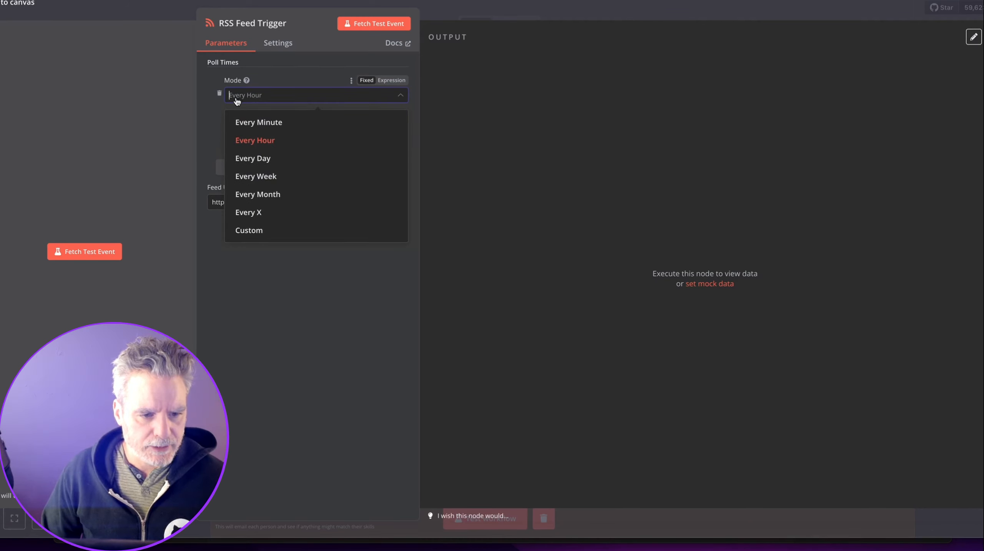
left_click(250, 212)
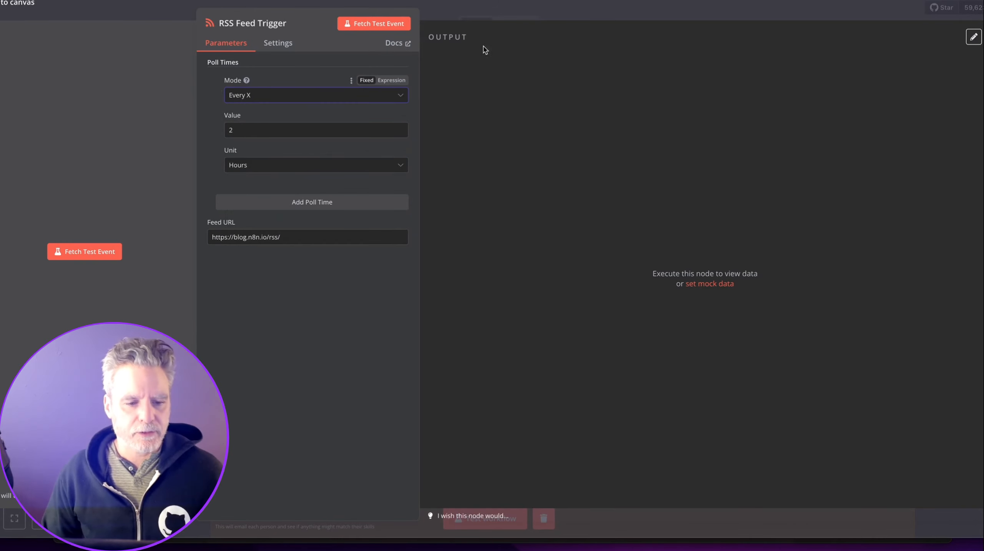
key("Escape")
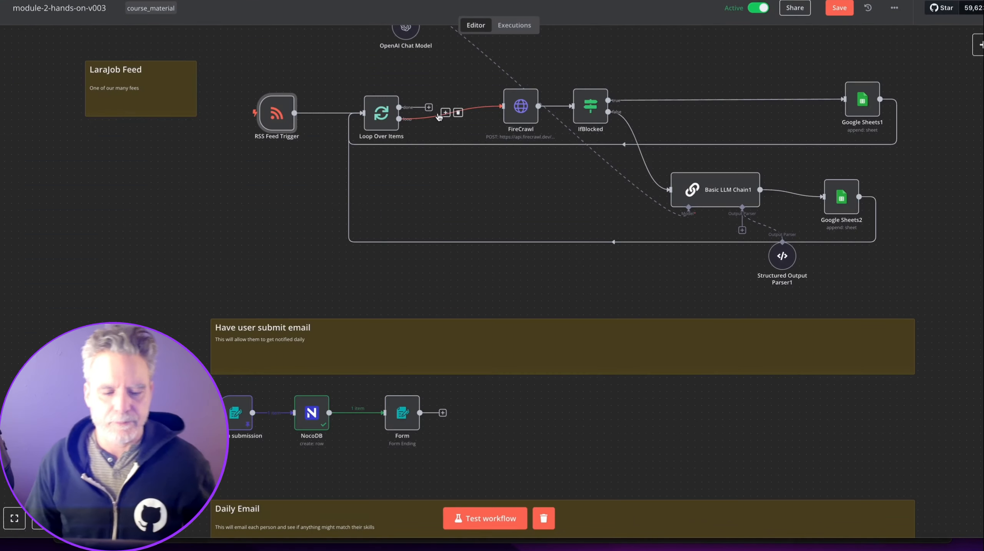
scroll(436, 117, "down", 4)
key("ctrl+s")
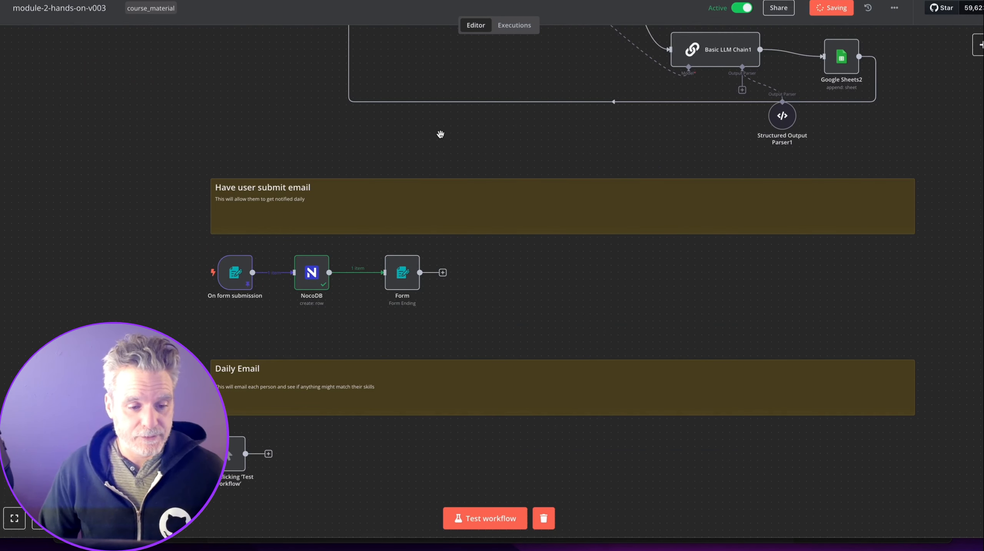
scroll(416, 172, "down", 2)
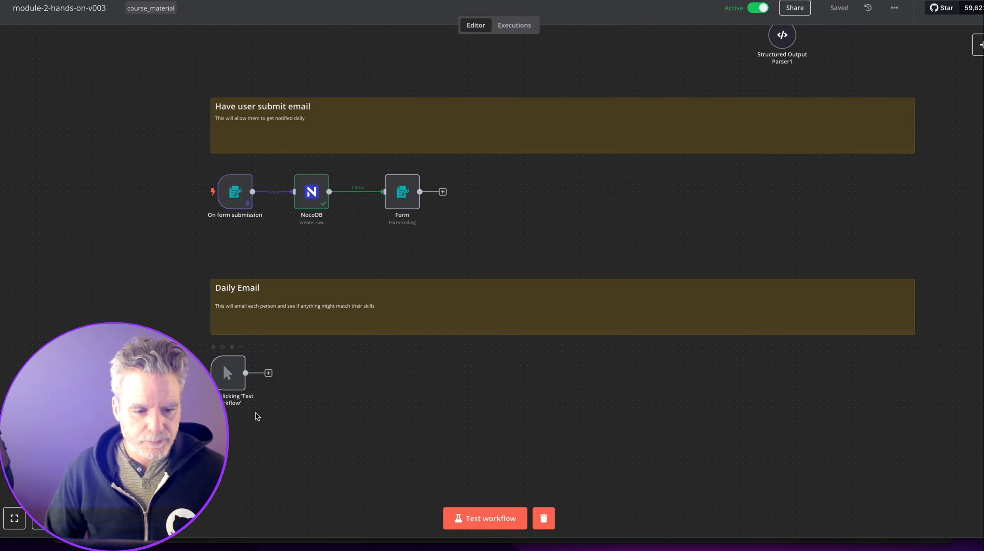
Add a NocoDB 'Get many rows' node after the Daily Email manual trigger.
left_click(268, 373)
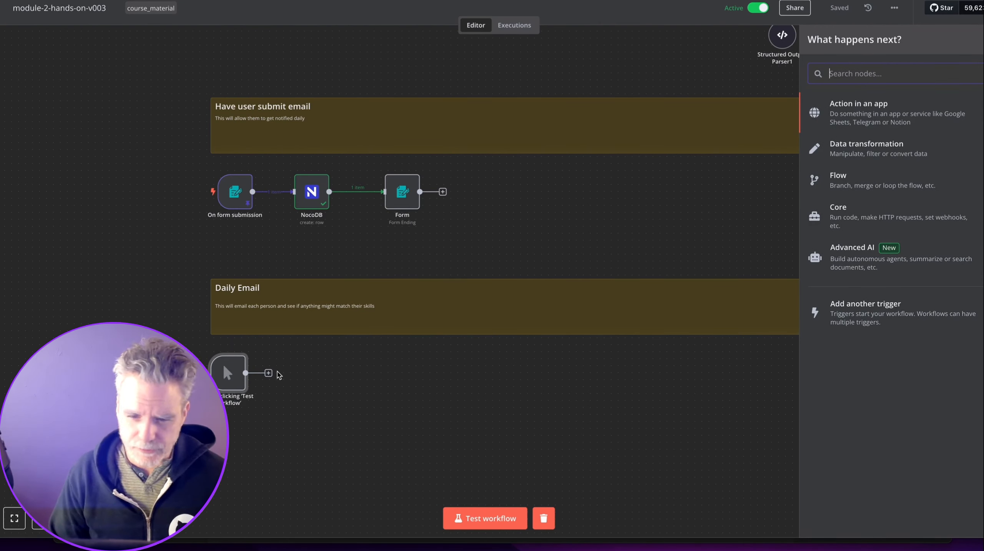
type("no")
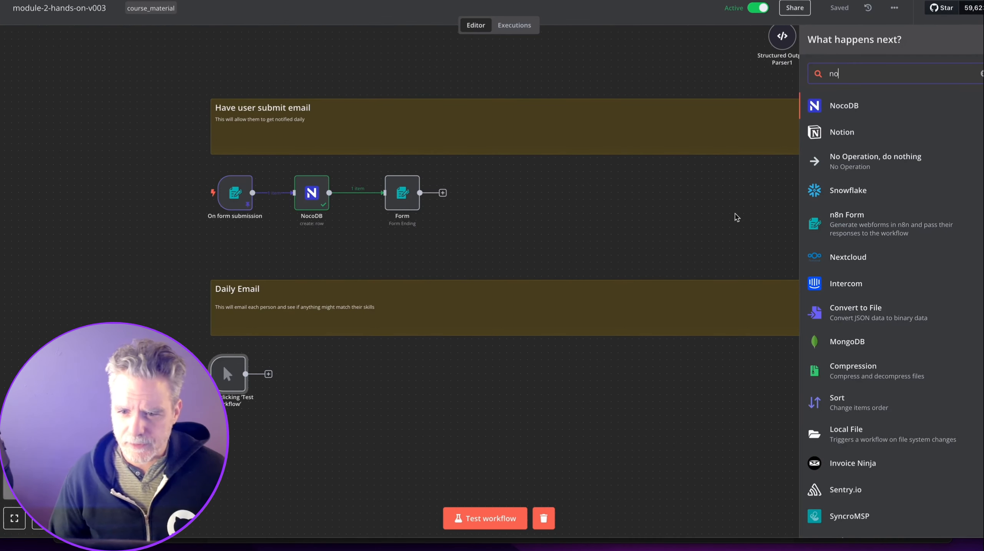
left_click(879, 103)
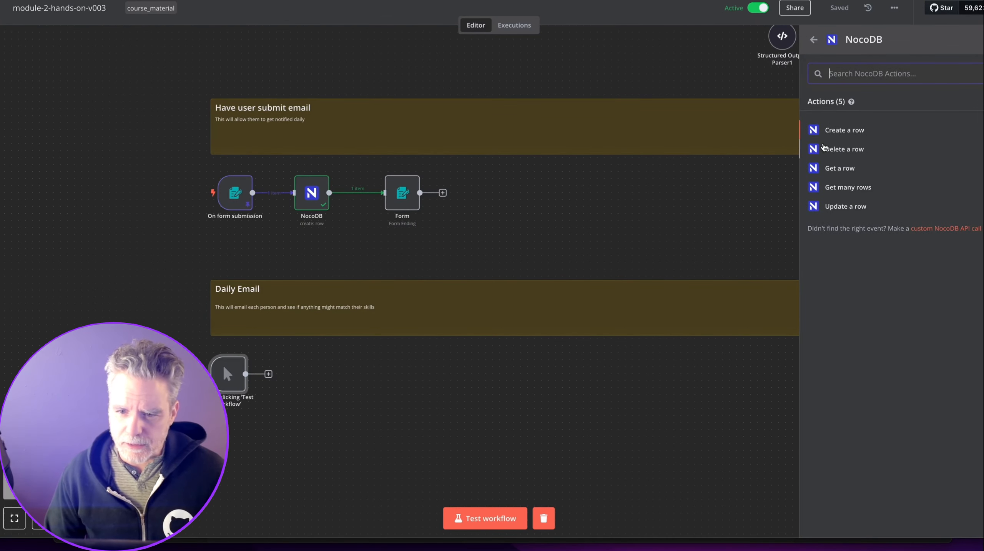
left_click(845, 188)
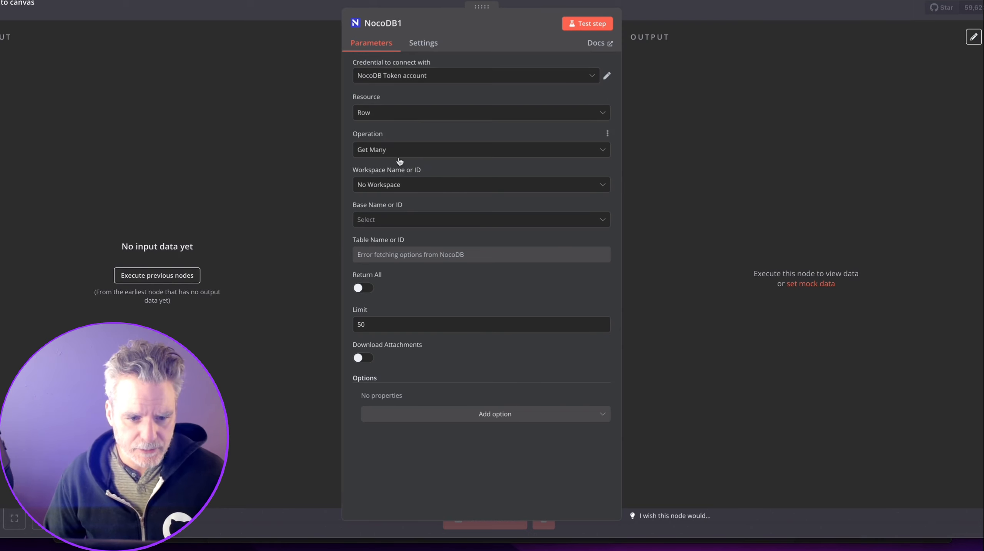
Point it at the Downwork base's Contractors table with Return All, and test it.
left_click(404, 220)
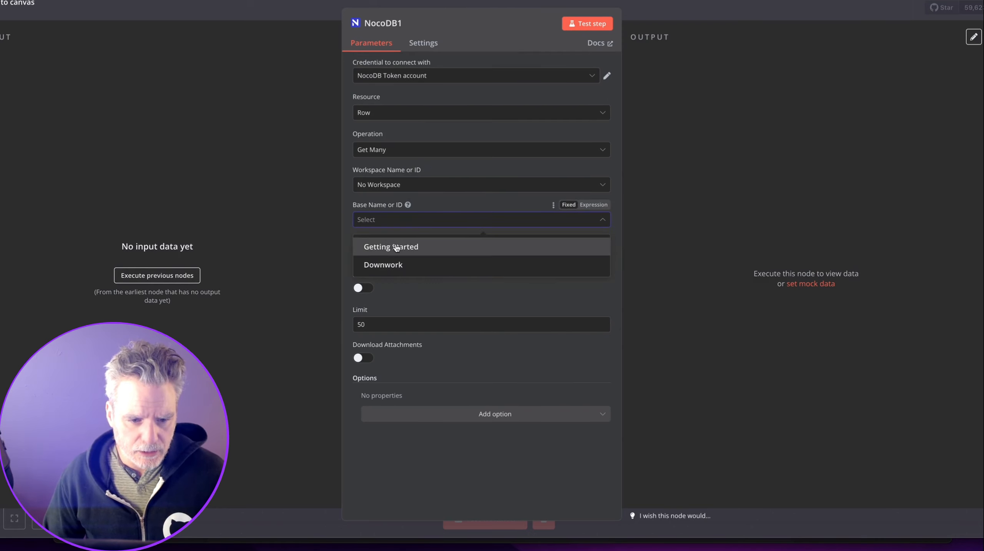
left_click(396, 265)
left_click(398, 255)
left_click(405, 279)
left_click(368, 292)
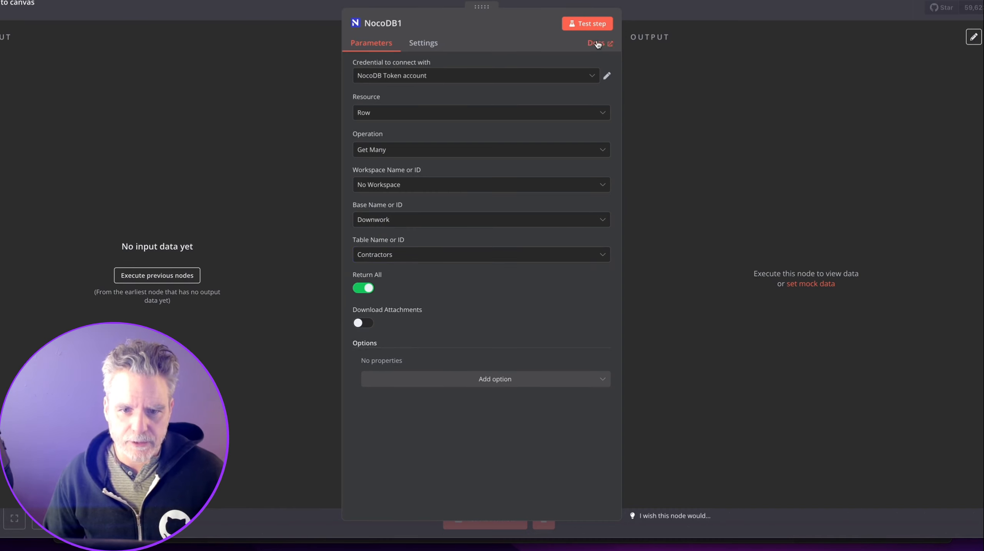
left_click(607, 25)
left_click(649, 14)
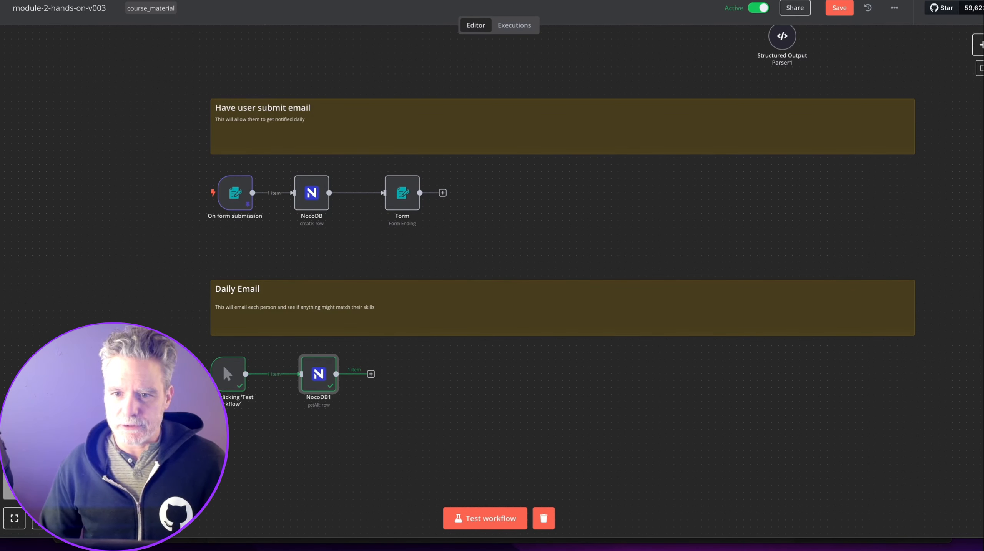
Add a Loop Over Items node after NocoDB1.
left_click(371, 374)
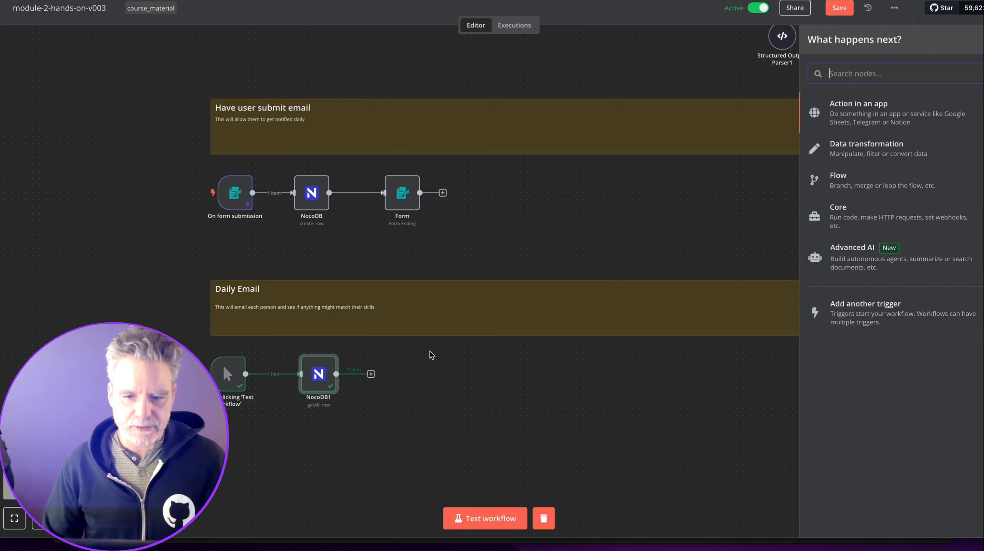
type("loop")
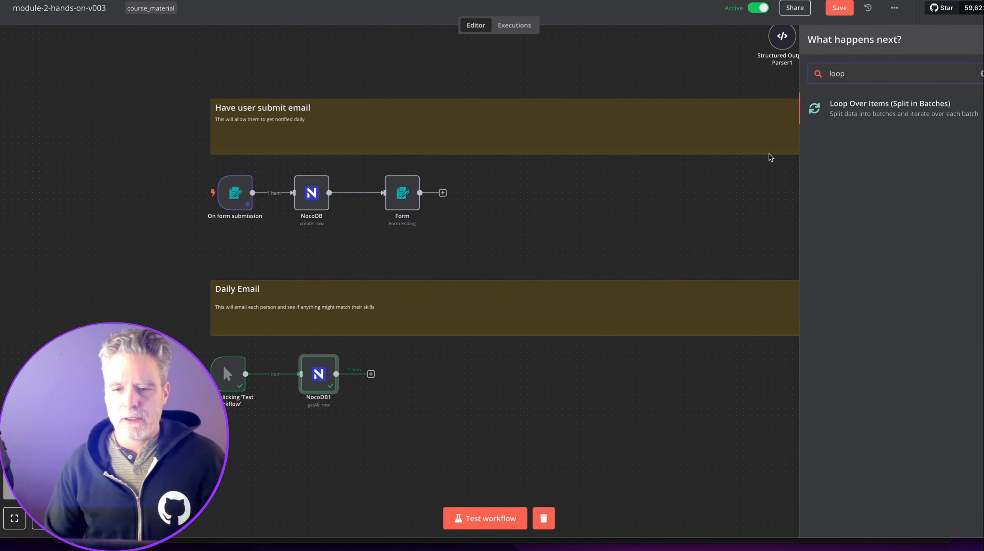
key("Return")
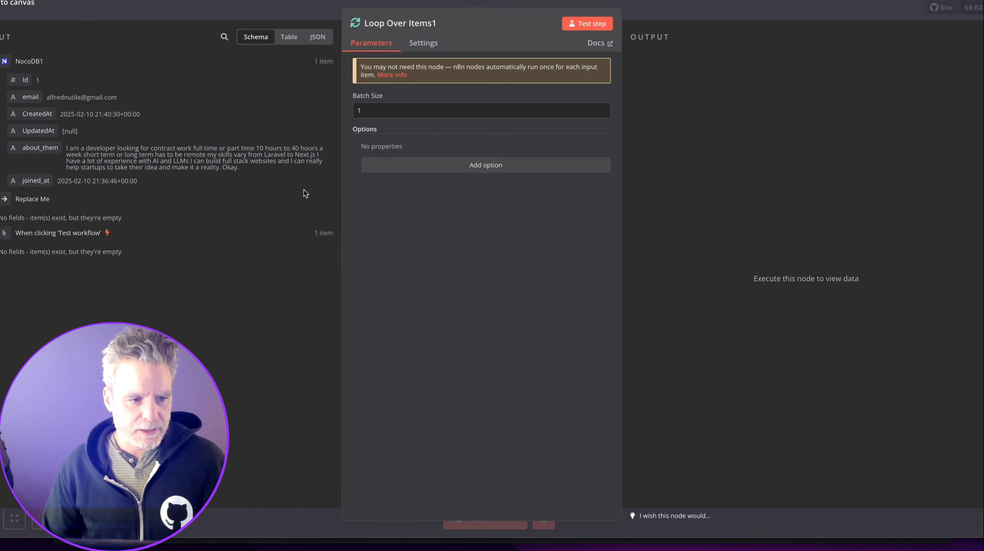
left_click(656, 3)
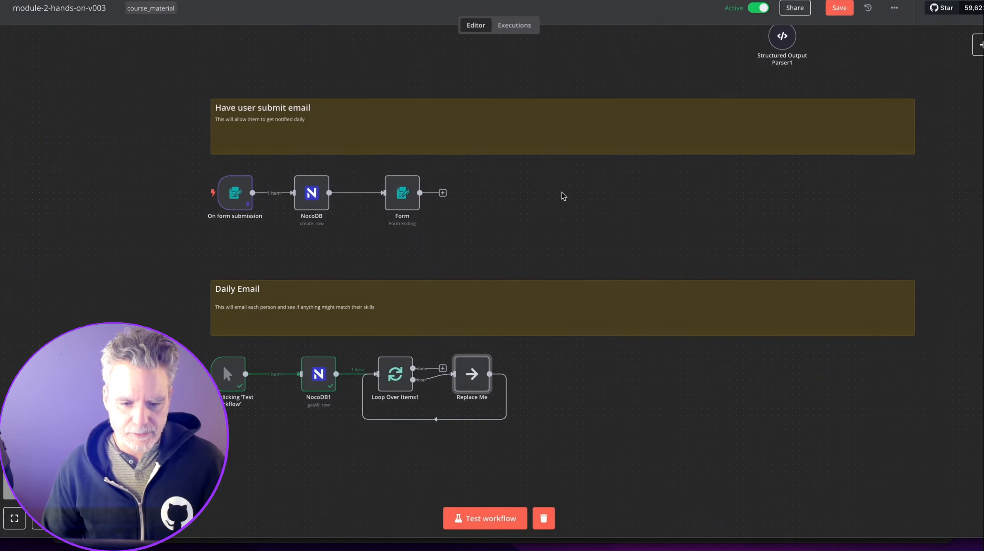
Delete the Replace Me placeholder and loop-back connection, then shift Loop Over Items1 and NocoDB1 right.
left_click_drag(471, 357, 505, 399)
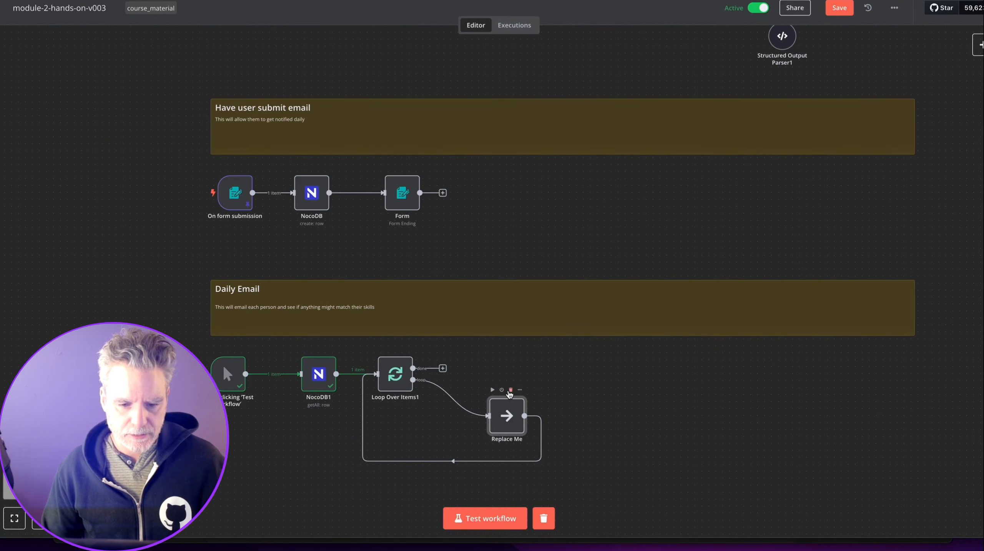
left_click(510, 390)
left_click(402, 415)
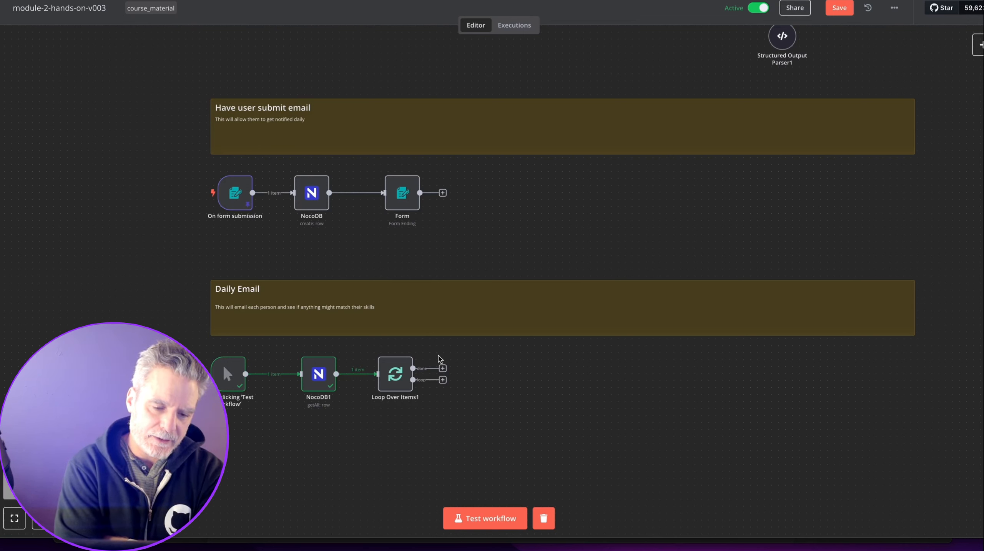
left_click_drag(395, 374, 500, 367)
left_click_drag(310, 378, 366, 378)
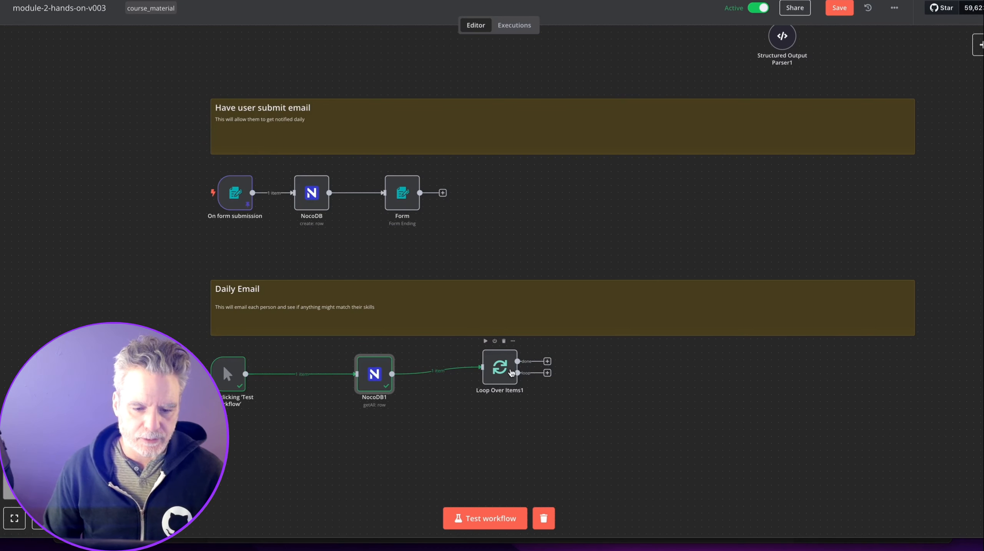
Add a Google Sheets 'Get row(s) in sheet' step after the trigger.
left_click(296, 373)
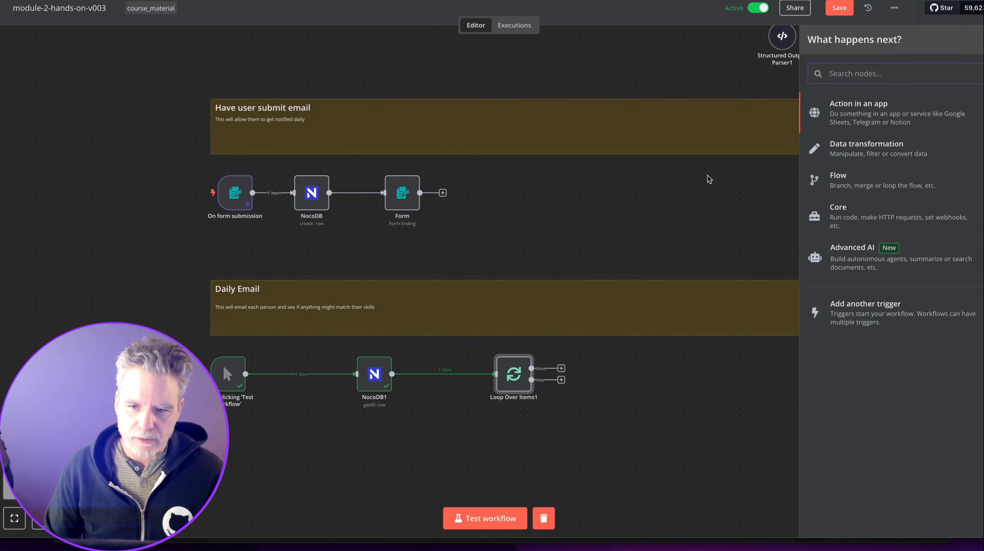
type("she")
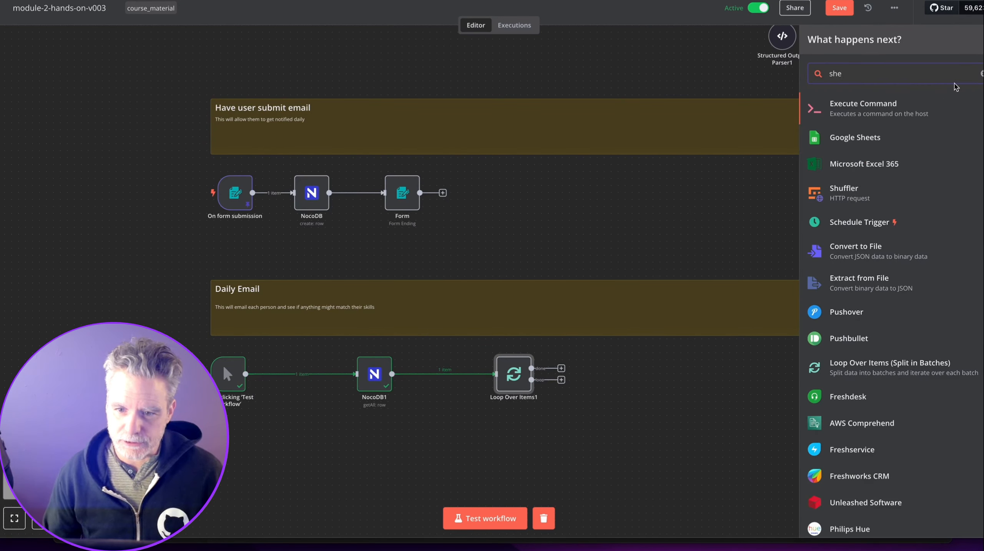
left_click(868, 139)
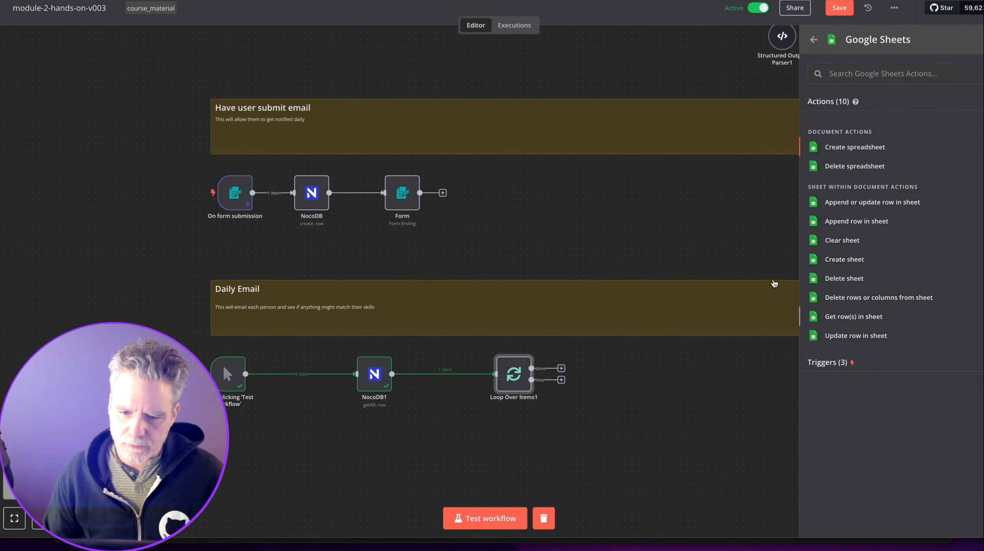
left_click(833, 316)
key("Escape")
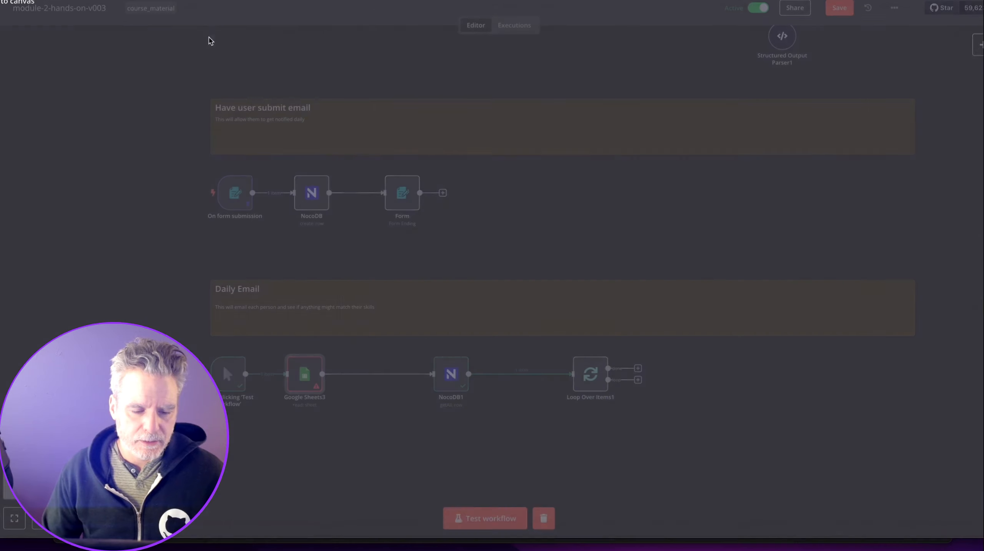
Rename the Google Sheets3 node to GetLatestJobs.
double_click(340, 377)
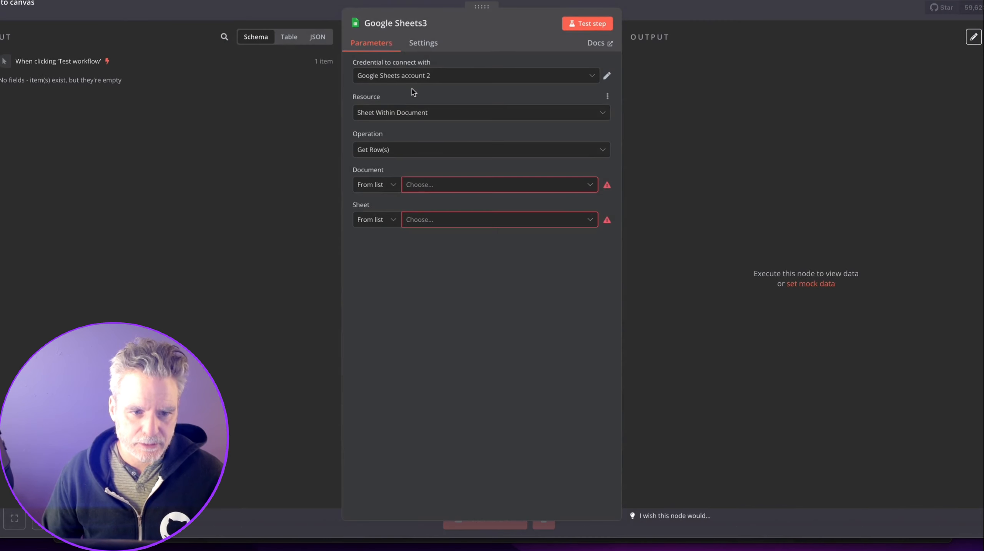
left_click(393, 25)
type("GetLatestJobs")
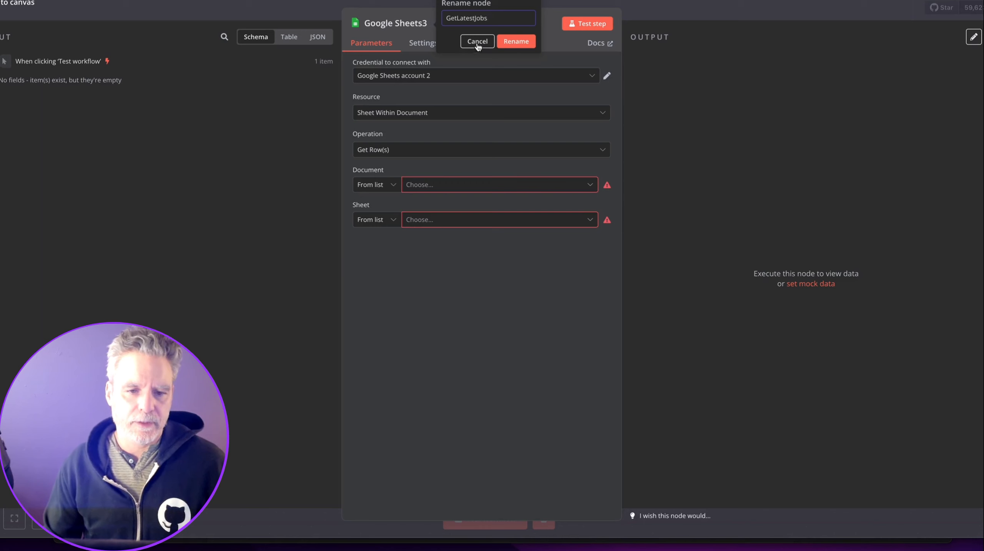
left_click(513, 42)
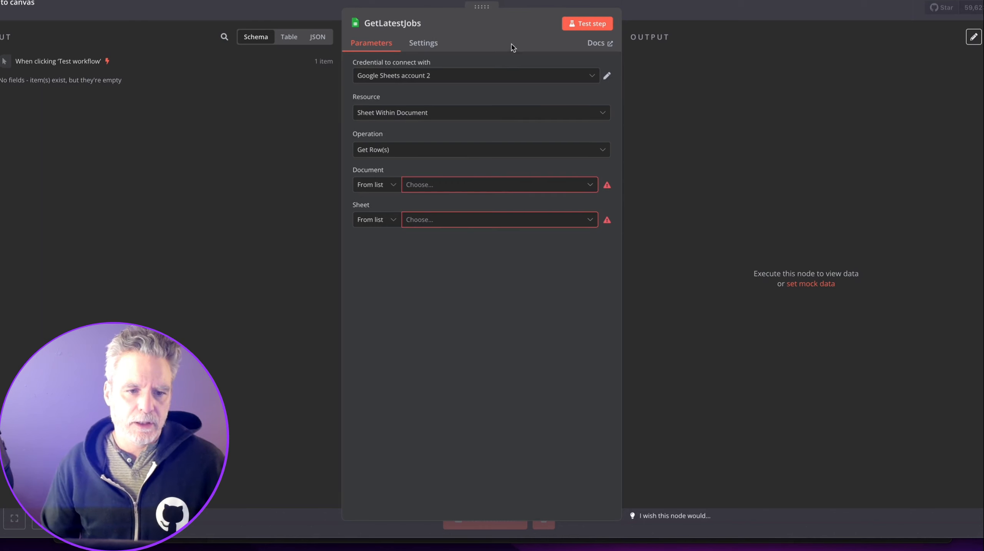
Read from the Postings sheet of the Job Postings Small Data Set spreadsheet.
left_click(426, 185)
left_click(431, 227)
left_click(436, 220)
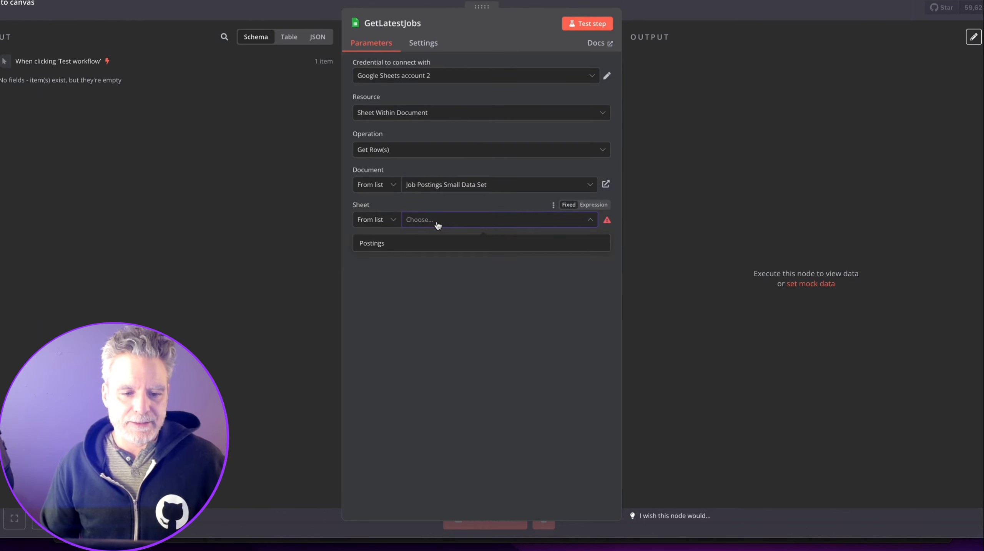
left_click(428, 243)
Add a single row filter on the Posted On column.
left_click(427, 275)
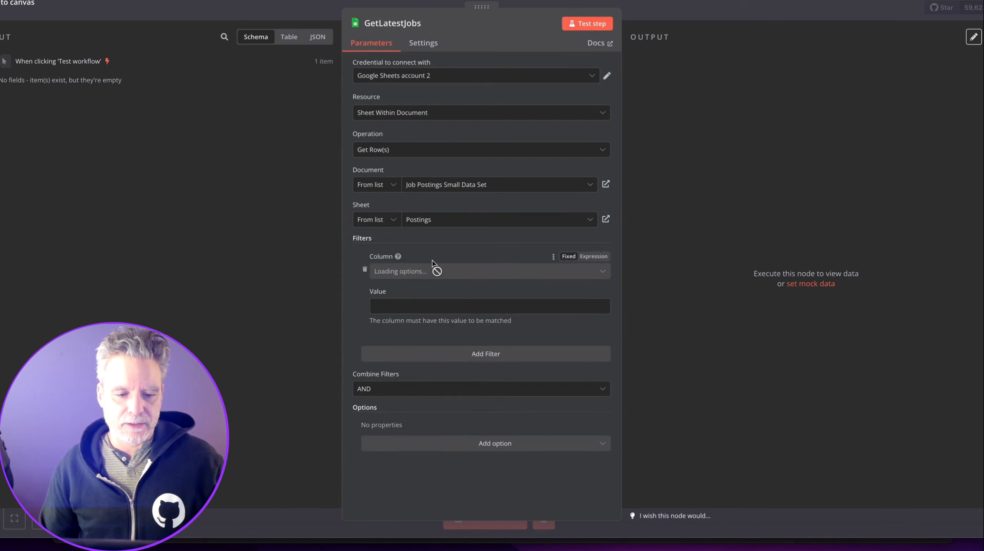
left_click(427, 271)
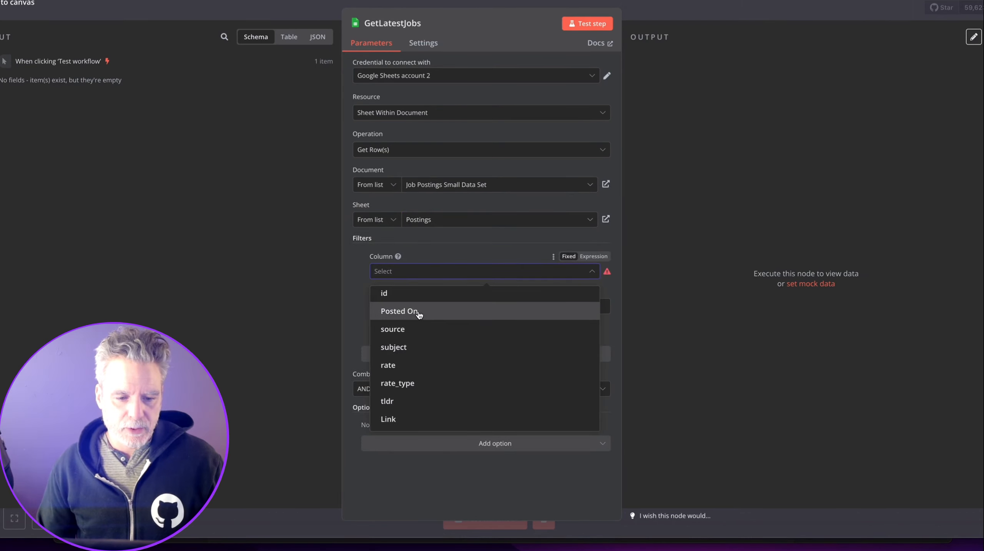
left_click(418, 313)
left_click(421, 353)
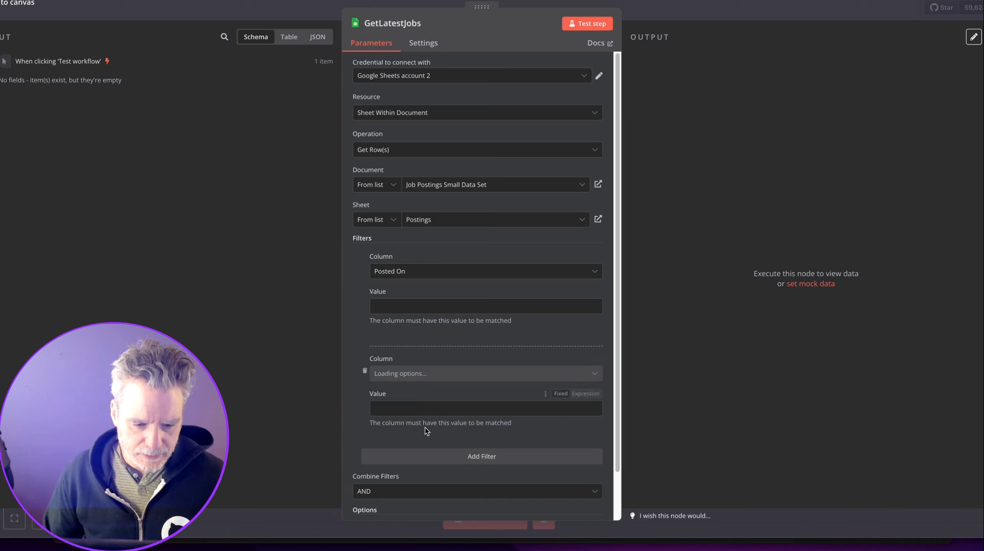
left_click(365, 371)
left_click(382, 444)
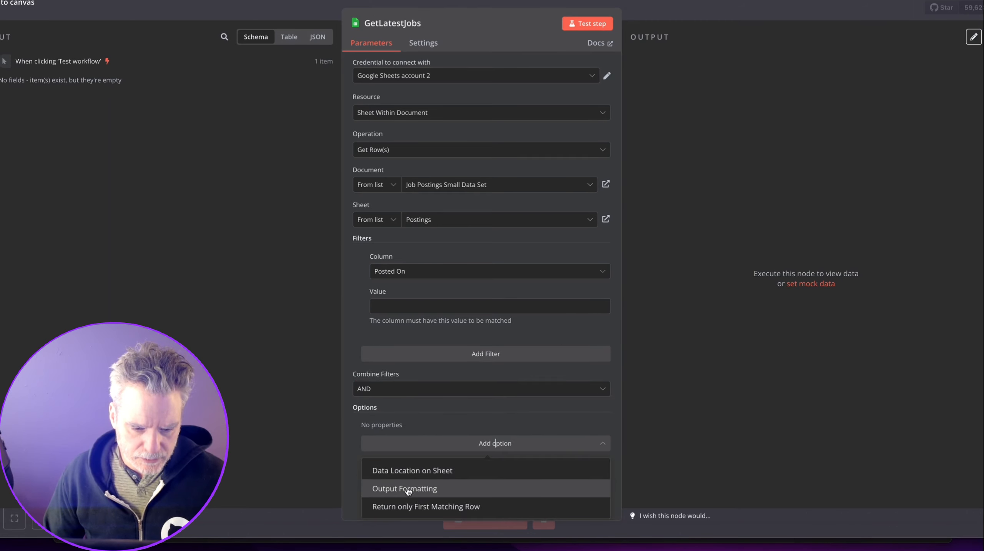
left_click(406, 410)
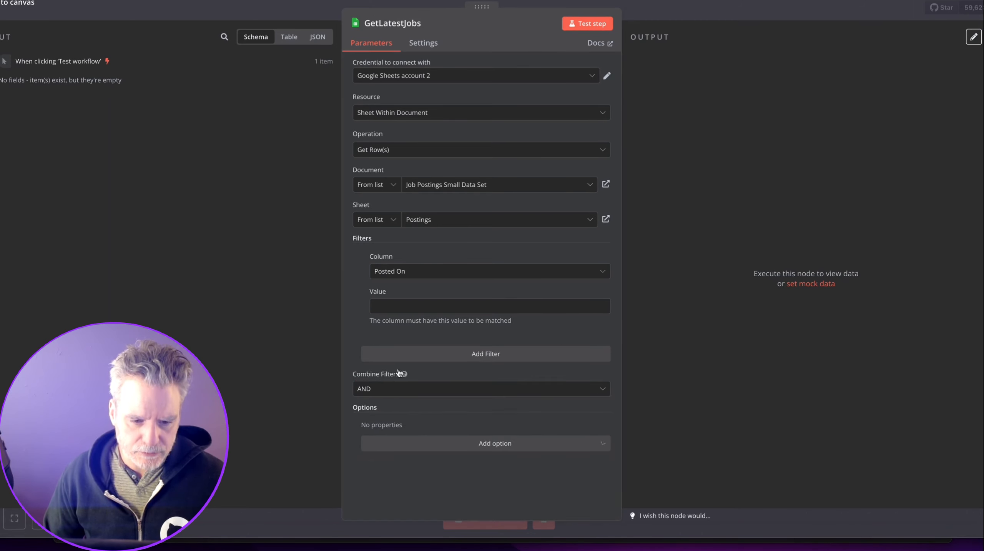
left_click(393, 272)
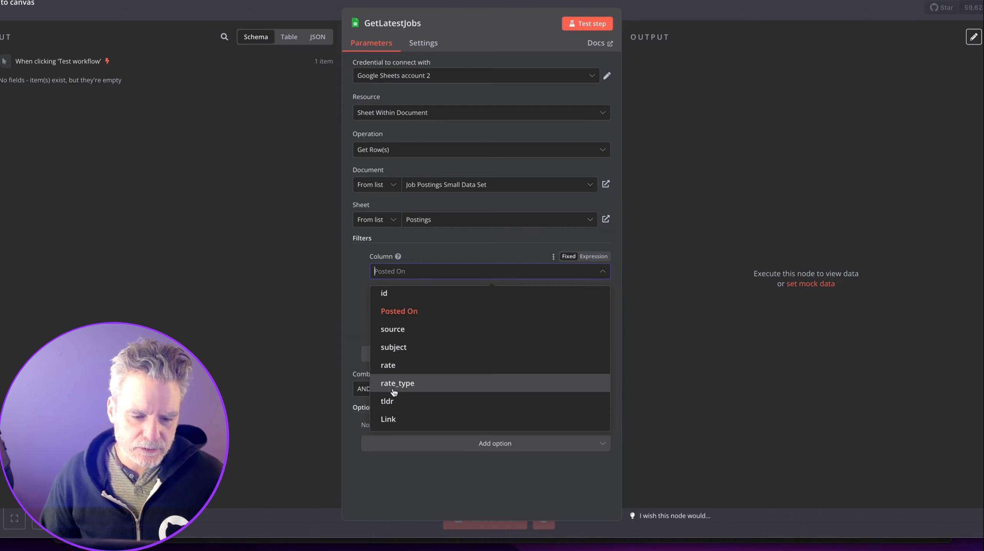
left_click(361, 312)
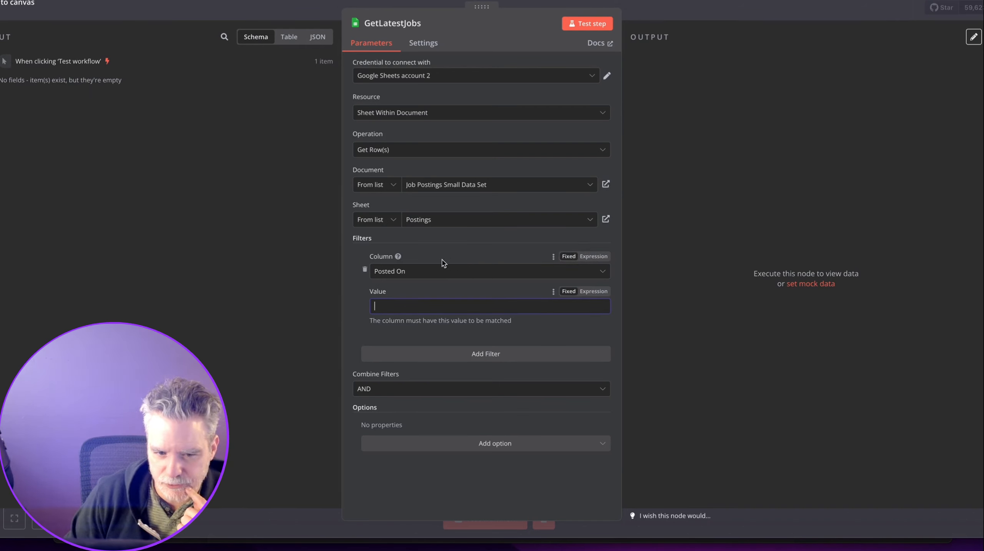
mouse_move(398, 257)
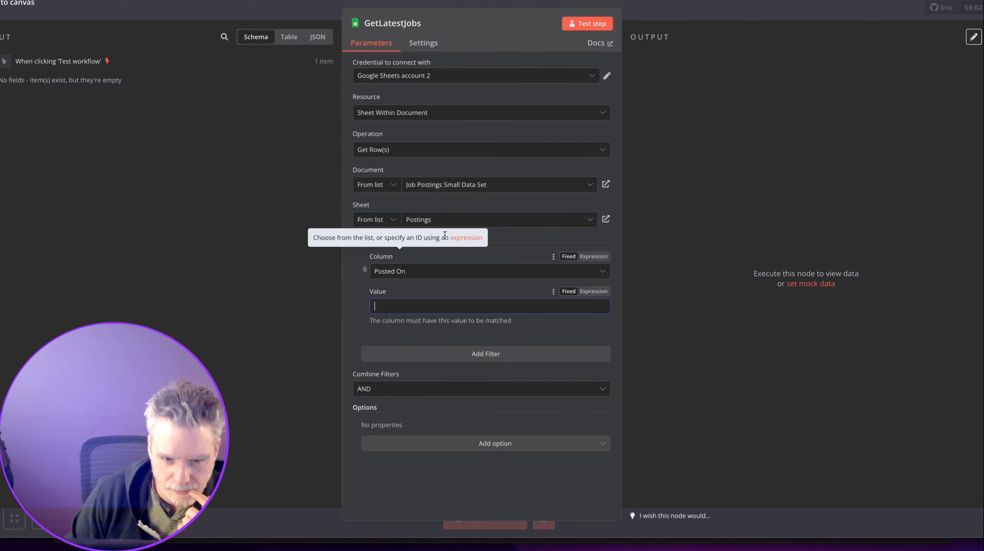
left_click(466, 244)
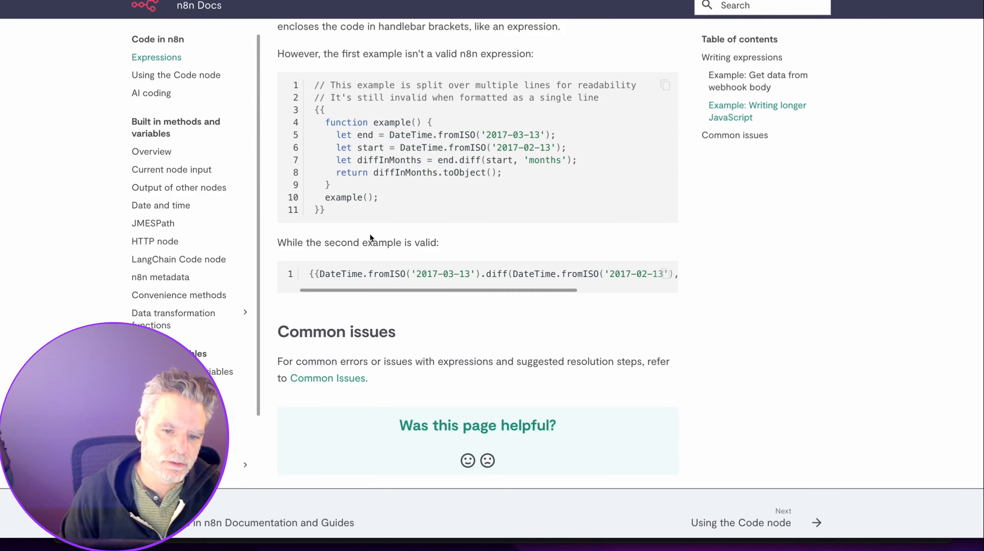
mouse_move(382, 289)
left_mouse_down()
mouse_move(489, 288)
mouse_move(390, 290)
left_mouse_up()
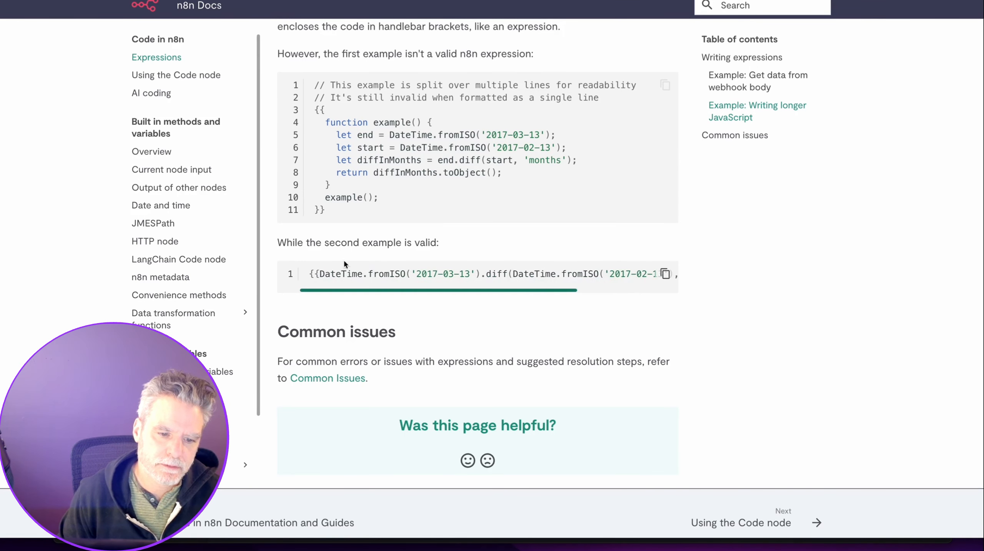
scroll(270, 193, "up", 20)
scroll(230, 122, "up", 3)
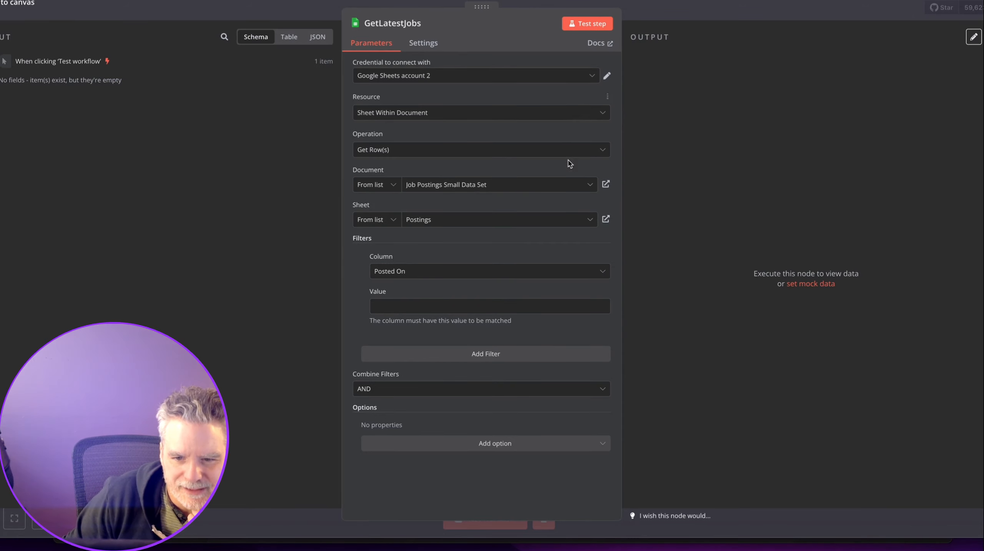
left_click(608, 43)
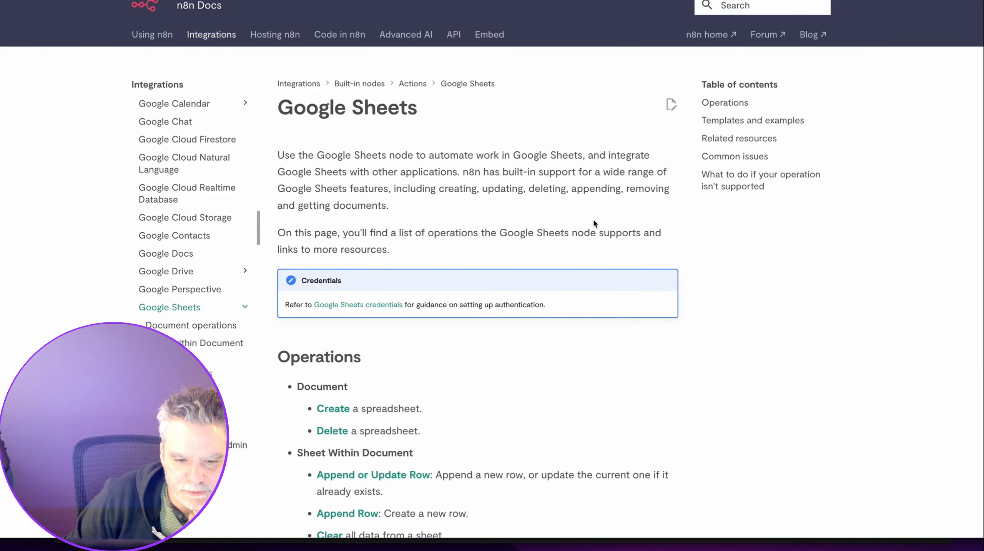
scroll(594, 221, "down", 5)
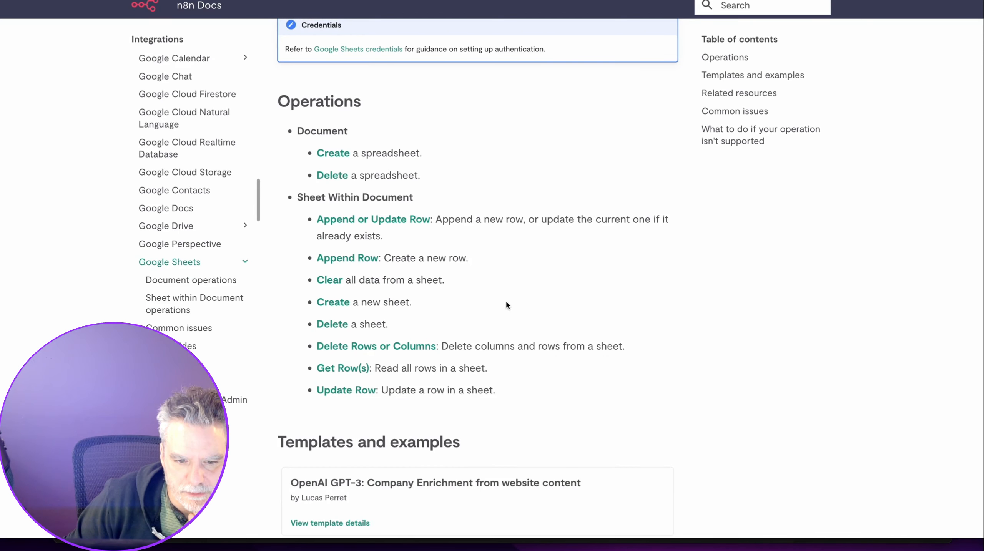
left_click(361, 369)
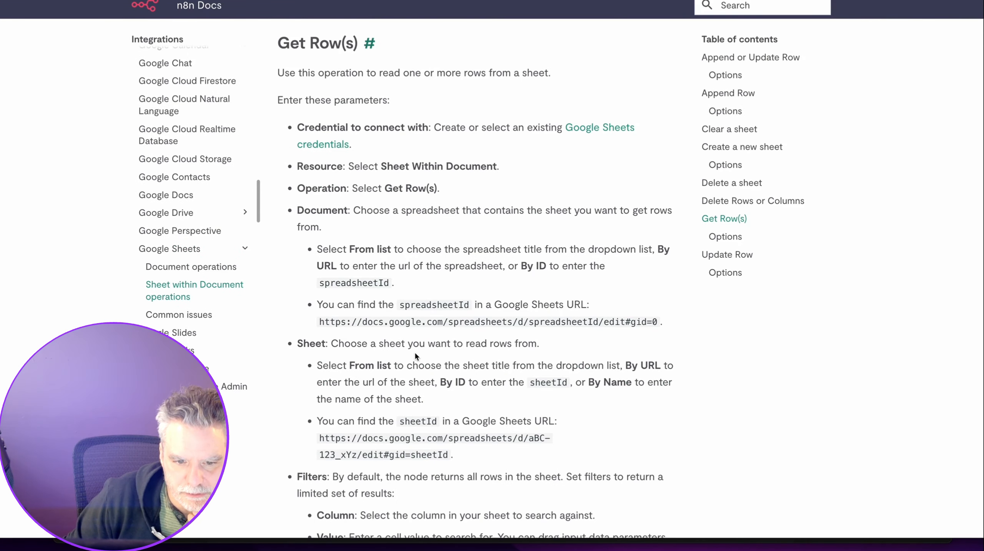
scroll(421, 350, "down", 5)
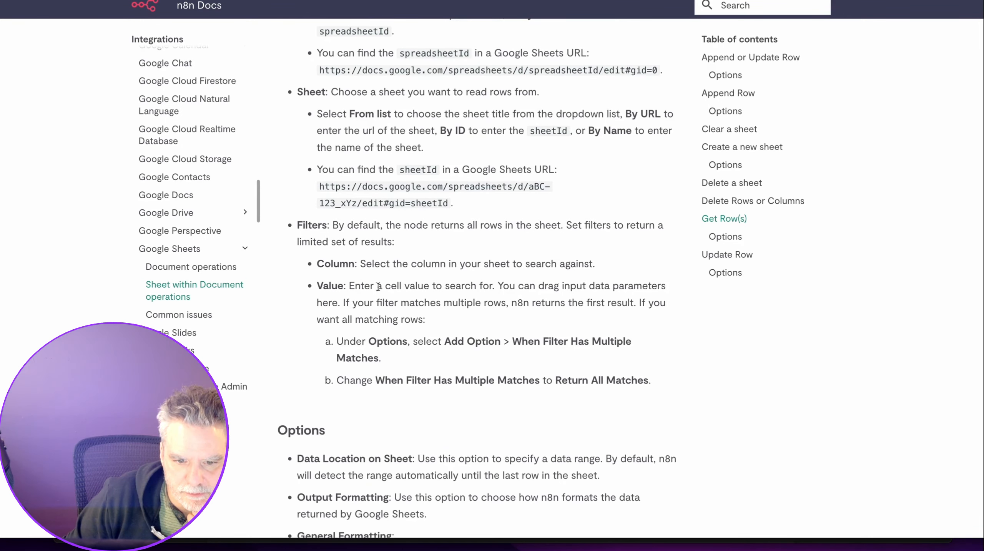
scroll(377, 286, "down", 4)
scroll(373, 169, "down", 7)
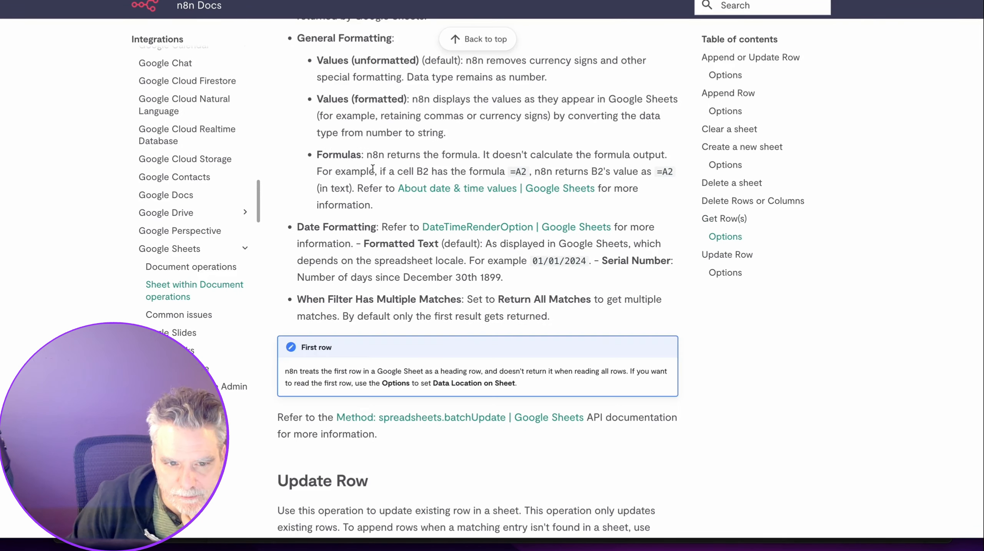
scroll(373, 169, "up", 4)
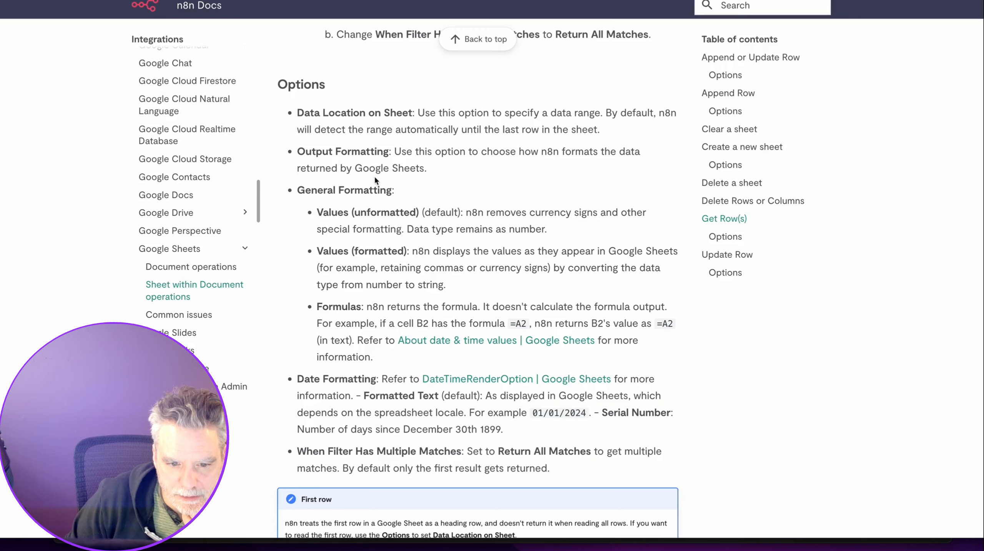
key("ctrl+shift+Tab")
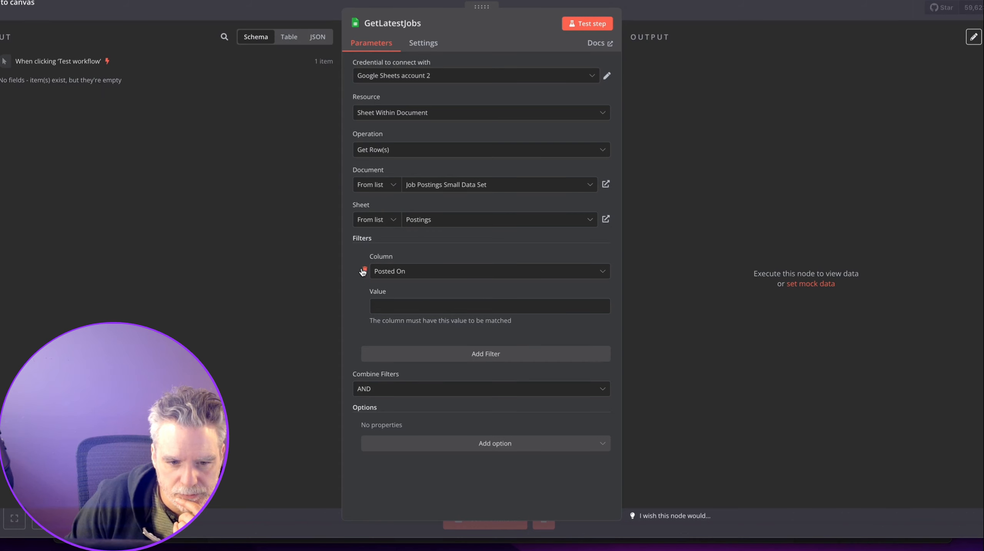
Remove the Posted On filter from GetLatestJobs, fetch the 32 rows, and reposition the node.
left_click(365, 269)
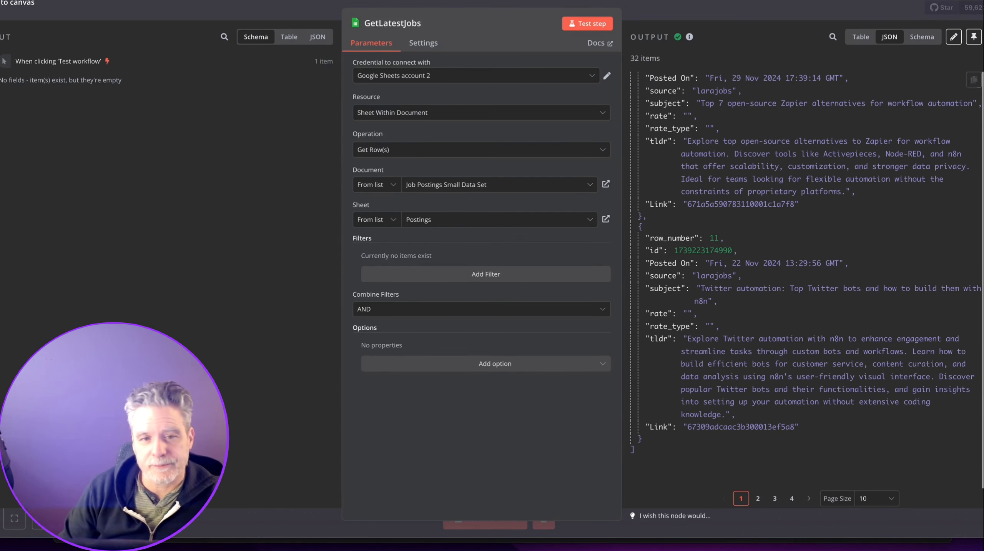
left_click(482, 2)
left_click_drag(340, 386, 306, 473)
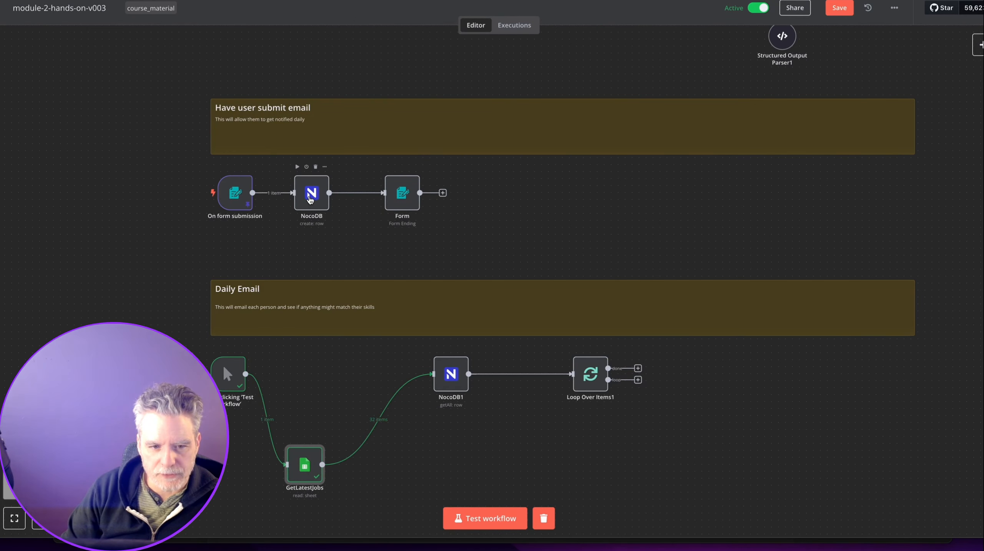
scroll(309, 198, "up", 4)
scroll(313, 345, "down", 5)
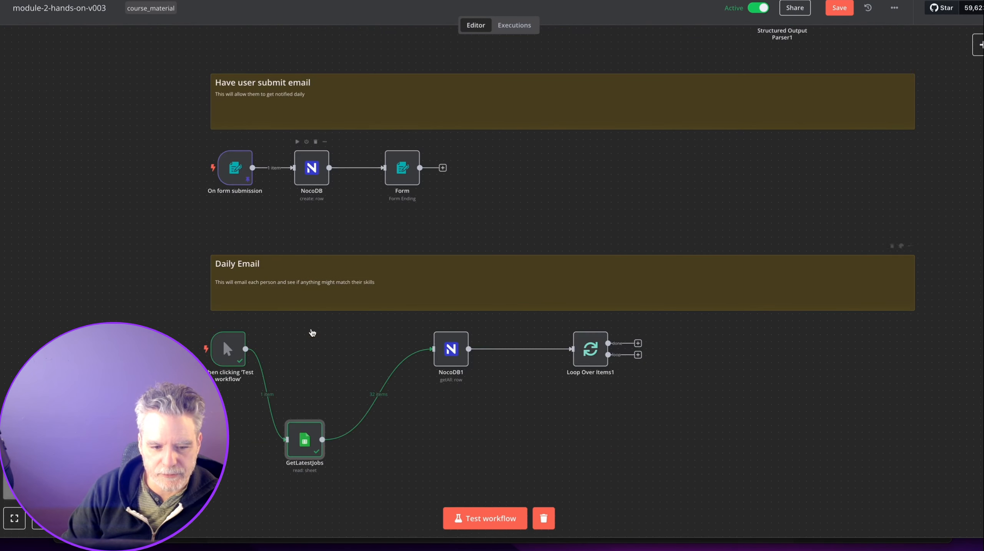
Disconnect GetLatestJobs and add a NocoDB 'Get many rows' step after the manual trigger.
left_click(274, 394)
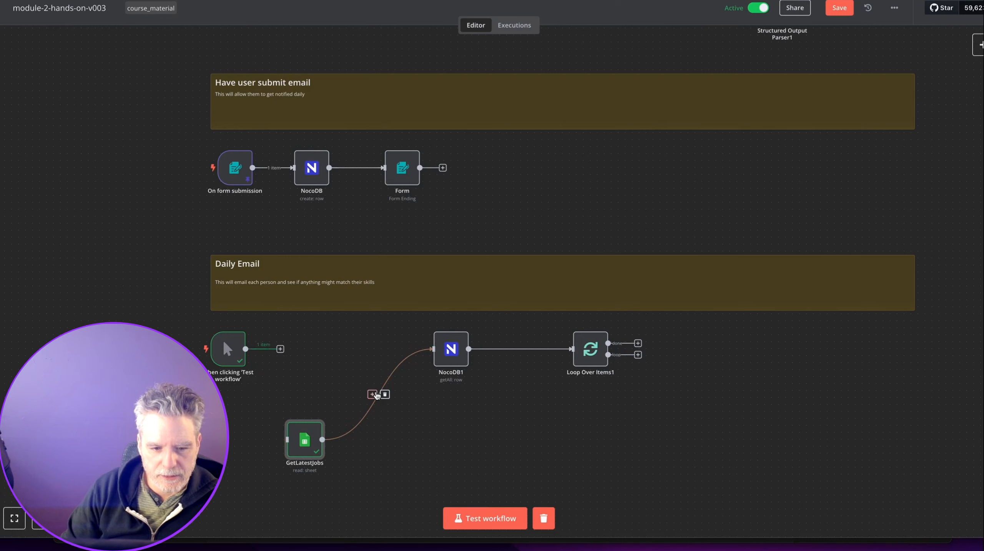
left_click(385, 394)
left_click(280, 349)
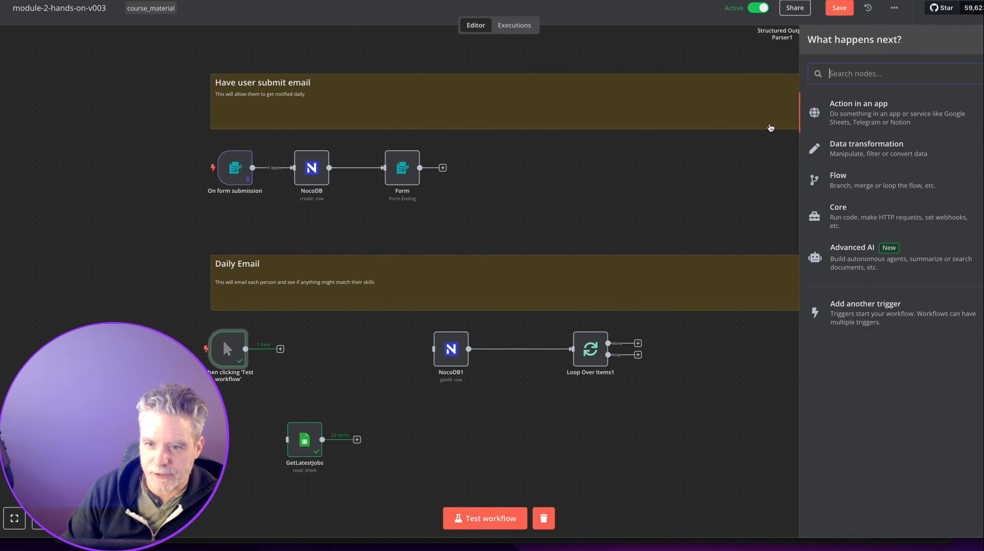
type("no")
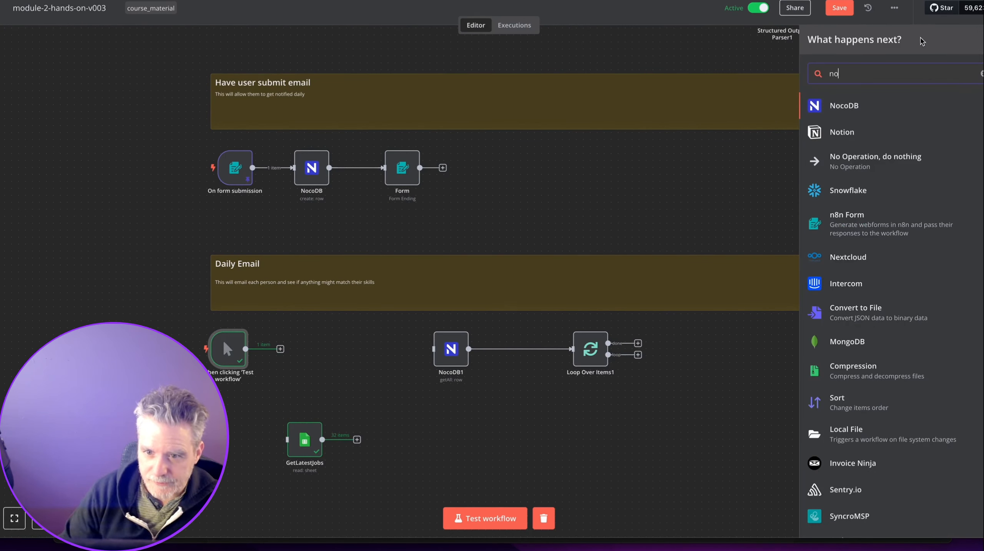
key("Return")
left_click(846, 187)
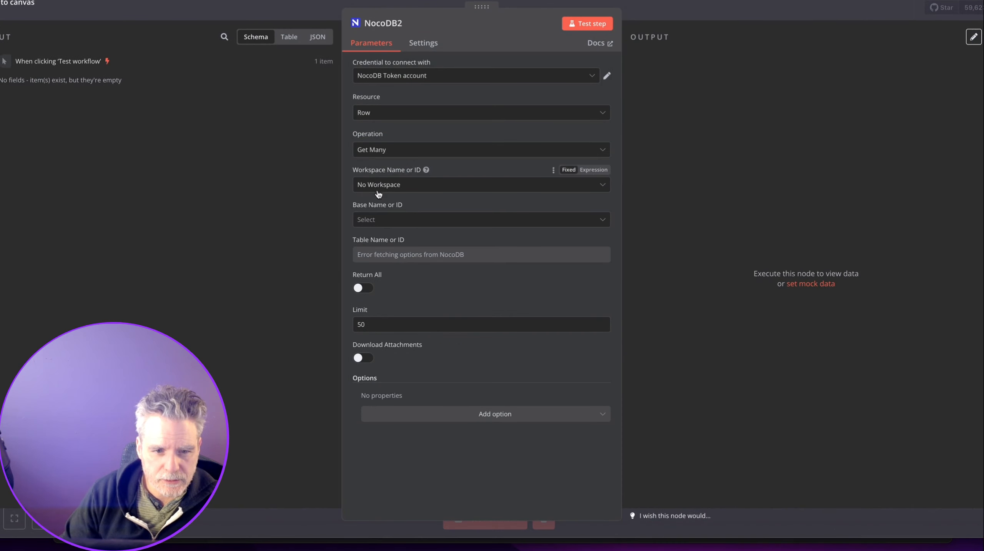
Set the NocoDB step to the Downwork base and Contractors table.
left_click(383, 219)
left_click(390, 247)
left_click(391, 255)
left_click(396, 279)
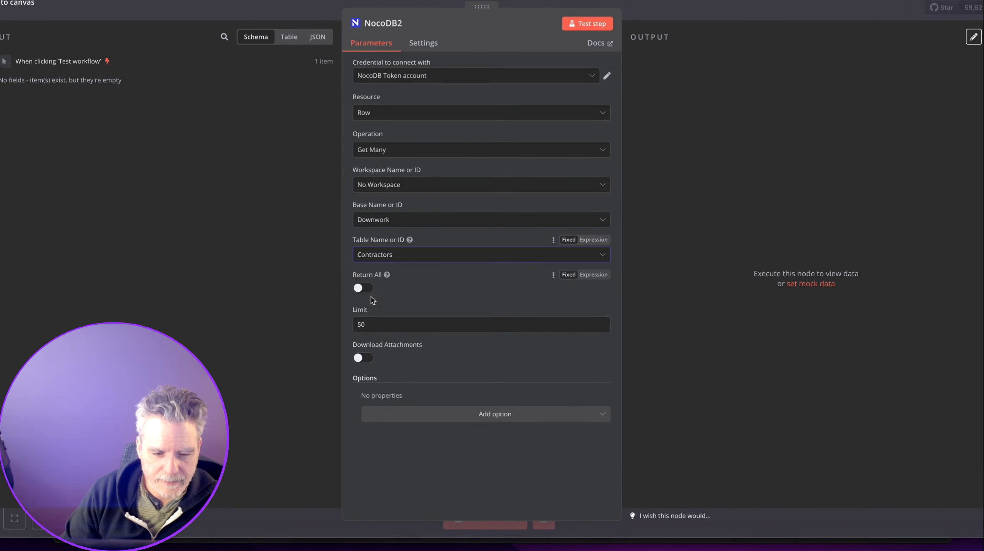
Try adding a sort rule to the query, then remove it and close the node.
left_click(417, 417)
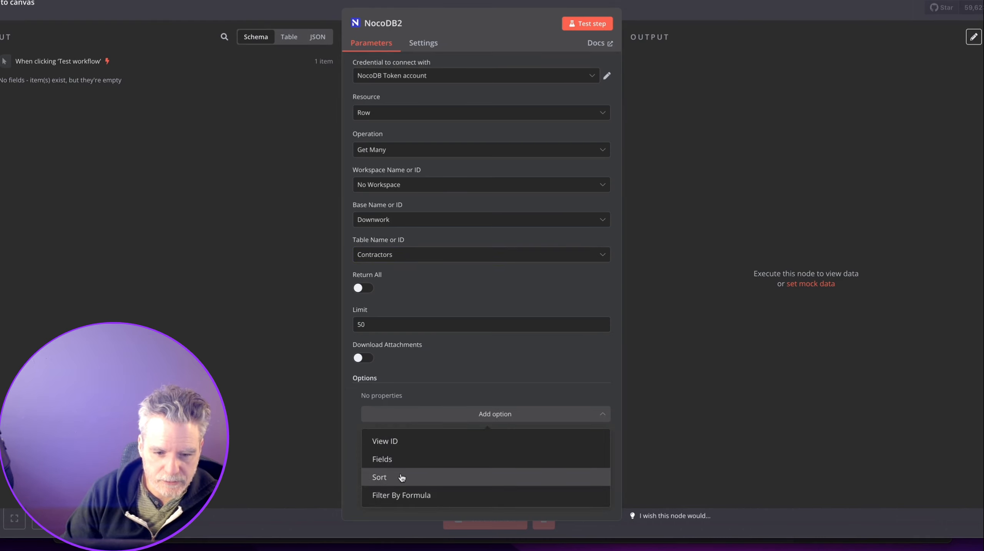
left_click(400, 477)
left_click(420, 428)
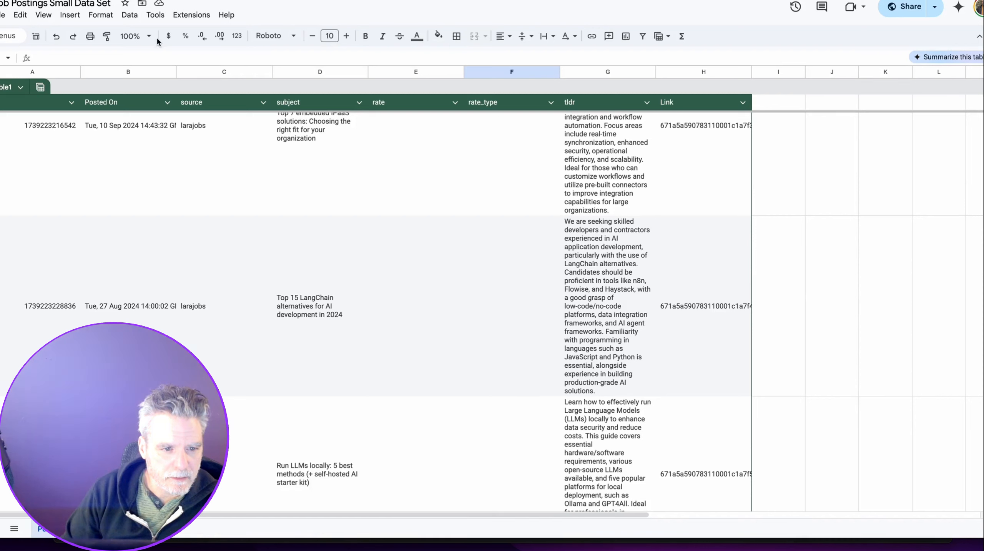
left_click(88, 146)
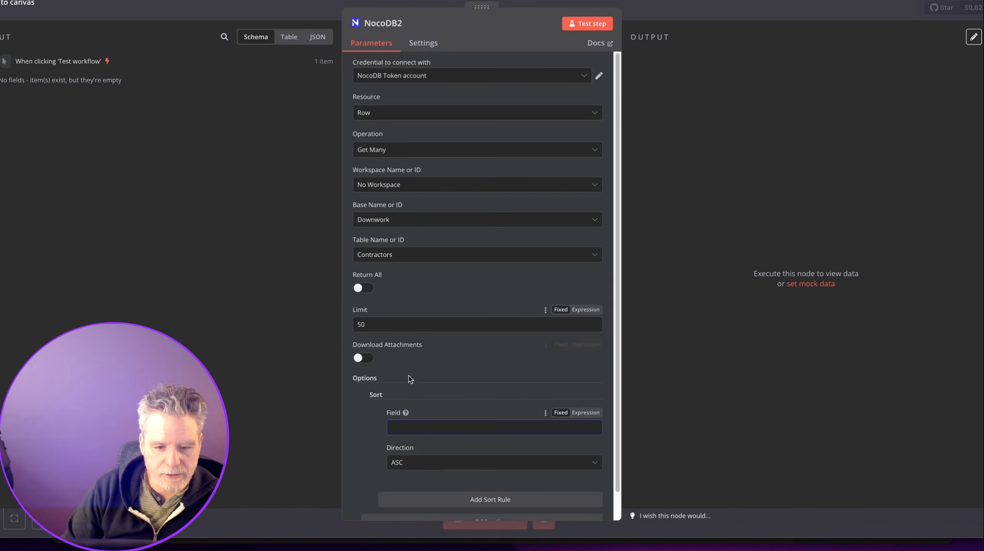
scroll(409, 378, "down", 1)
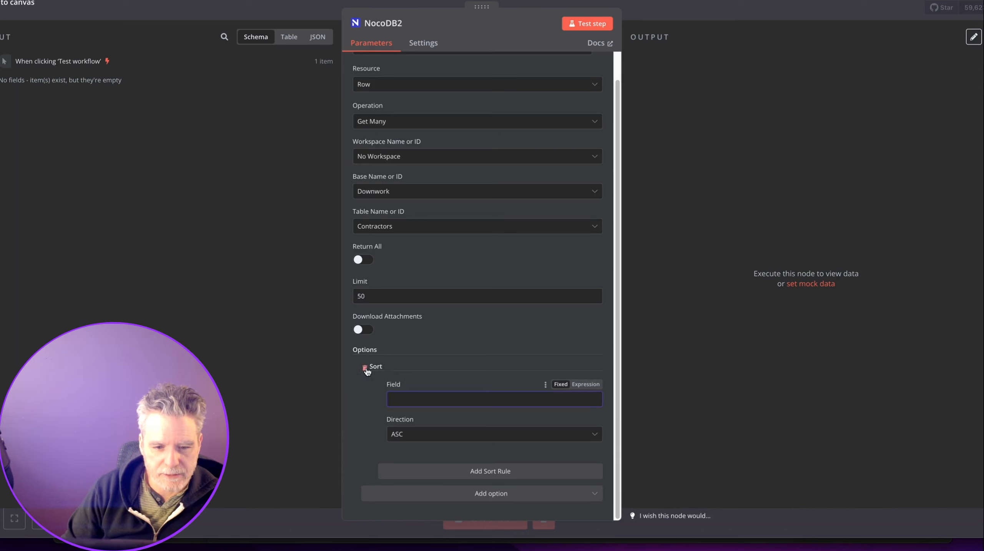
left_click(365, 369)
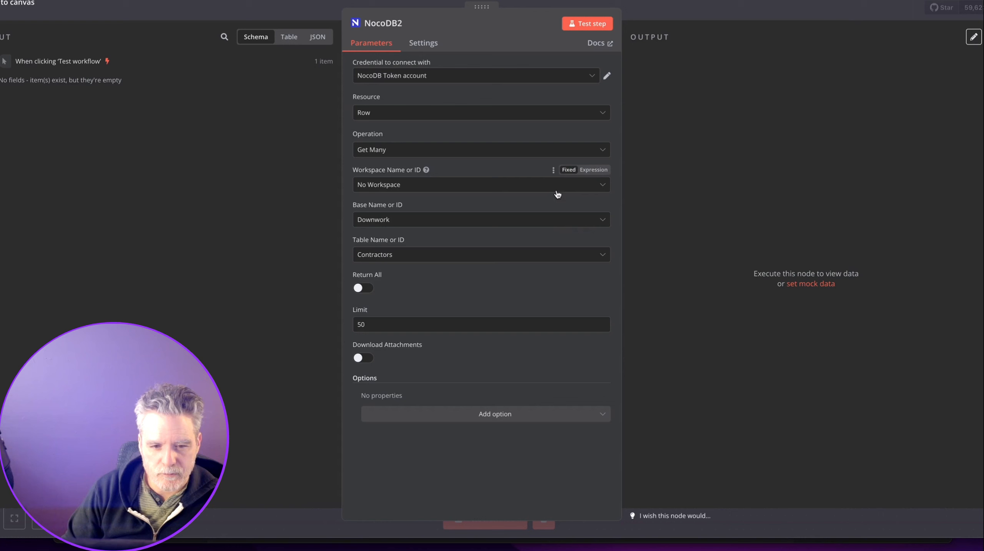
left_click(644, 16)
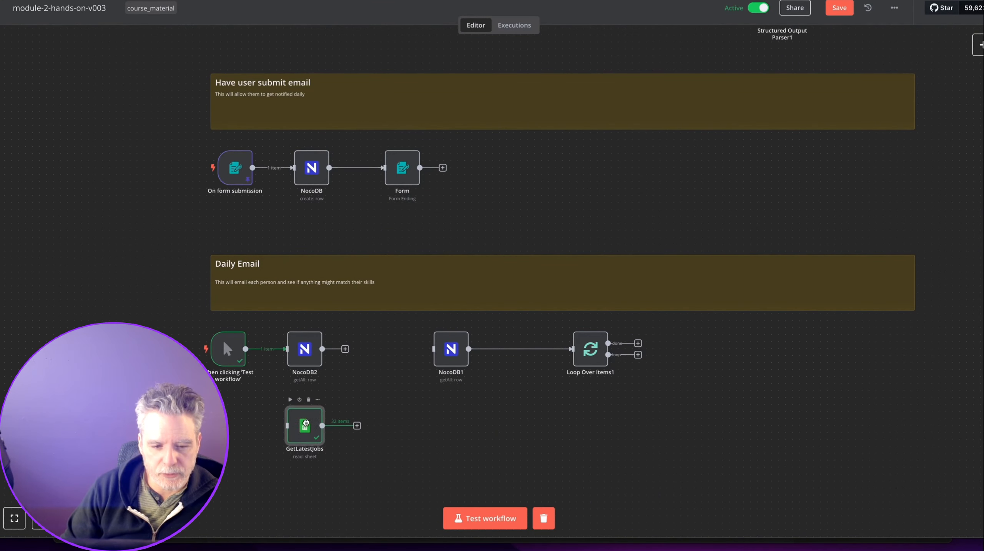
Save the workflow and switch to the Job Postings Small Data Set spreadsheet.
scroll(378, 373, "up", 2)
scroll(378, 374, "up", 10)
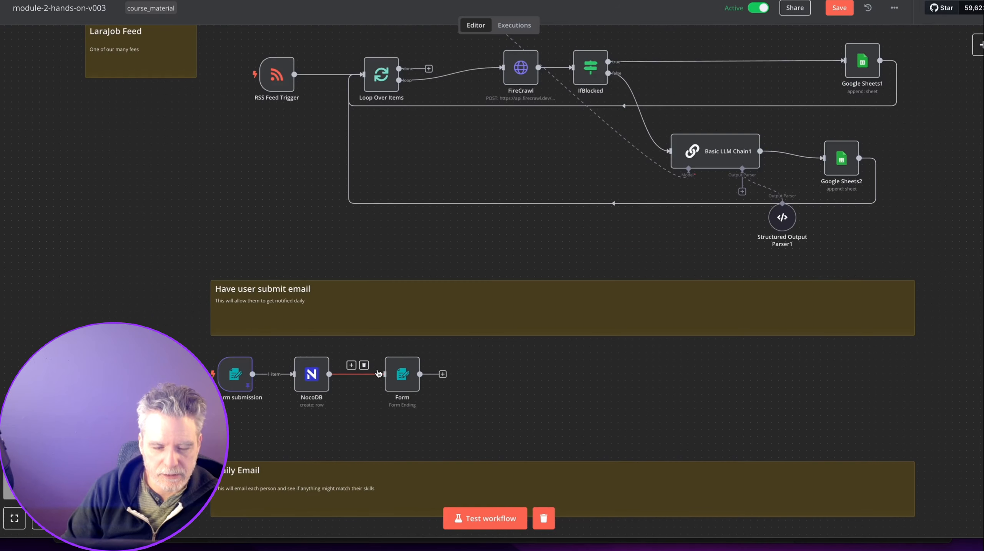
key("ctrl+s")
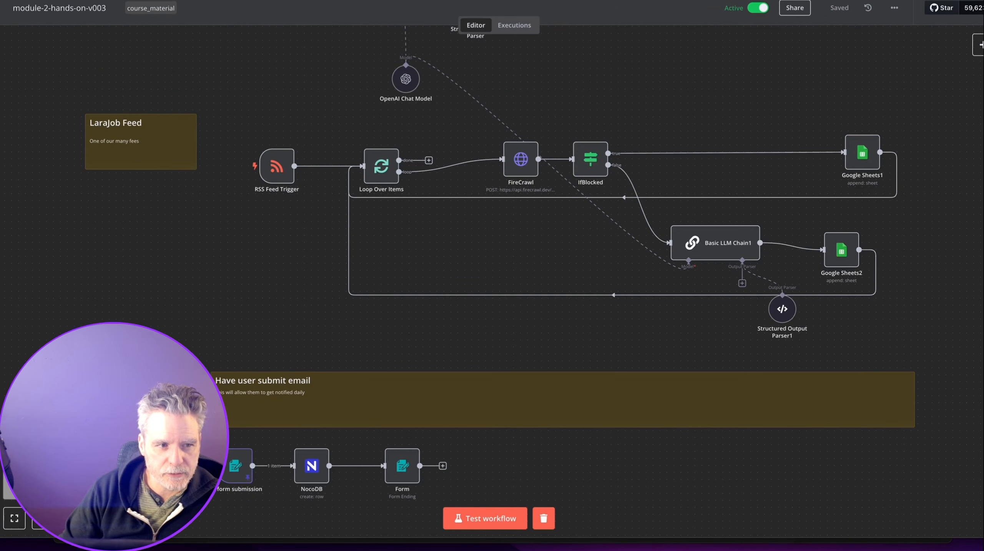
left_click(1, 54)
left_click(767, 15)
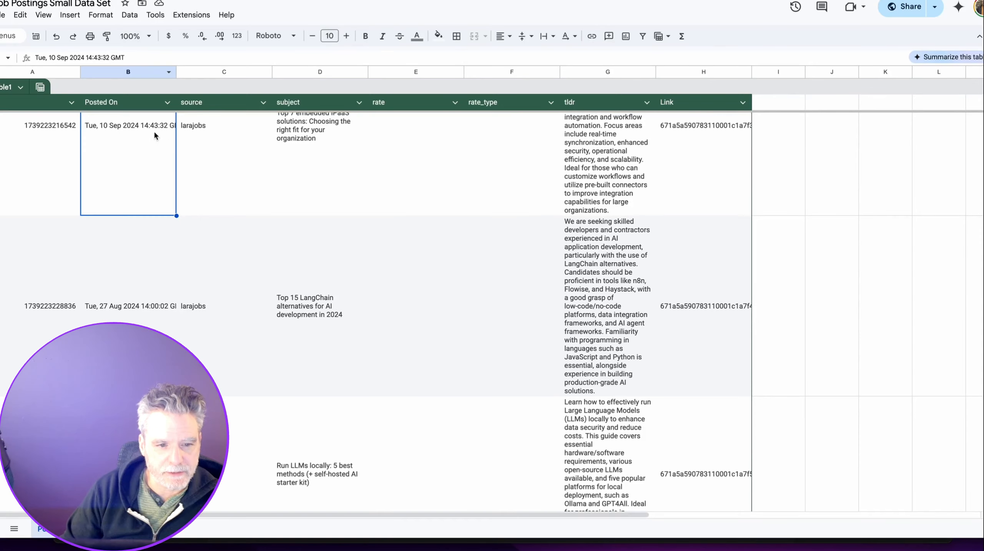
Rename the Posted On header to posted_on and the Link header to link.
key("Left")
scroll(191, 183, "up", 5)
scroll(187, 186, "down", 10)
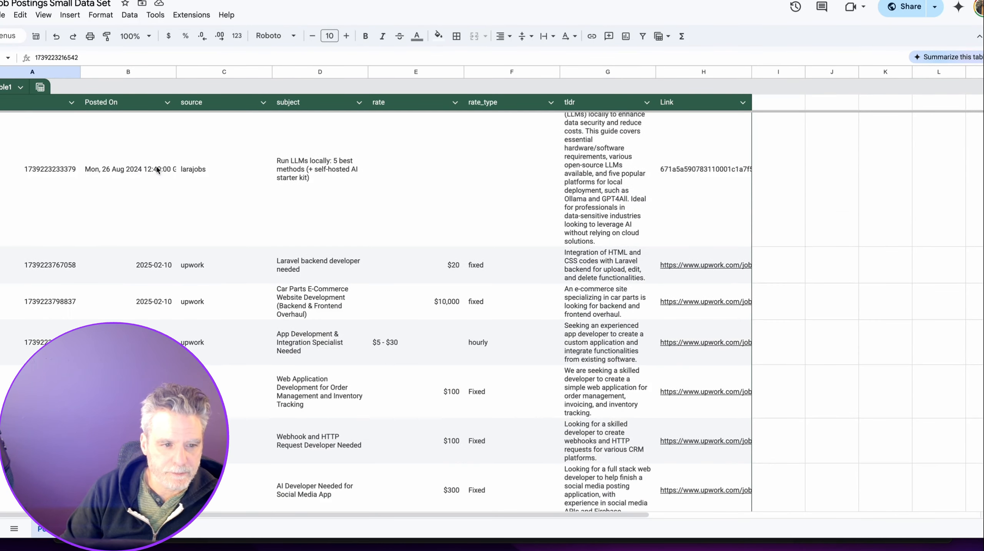
scroll(24, 154, "up", 5)
double_click(110, 104)
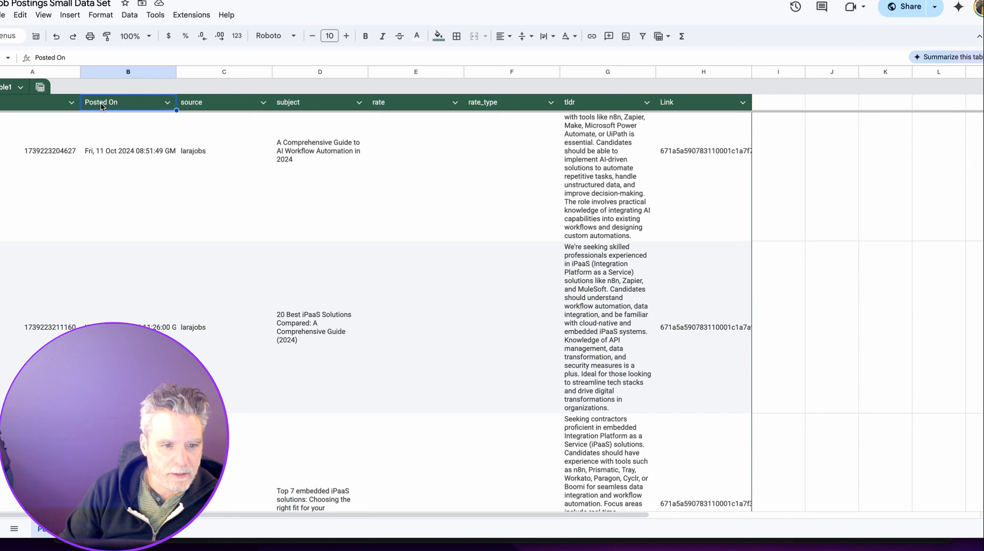
key("ctrl+a")
type("posted_on")
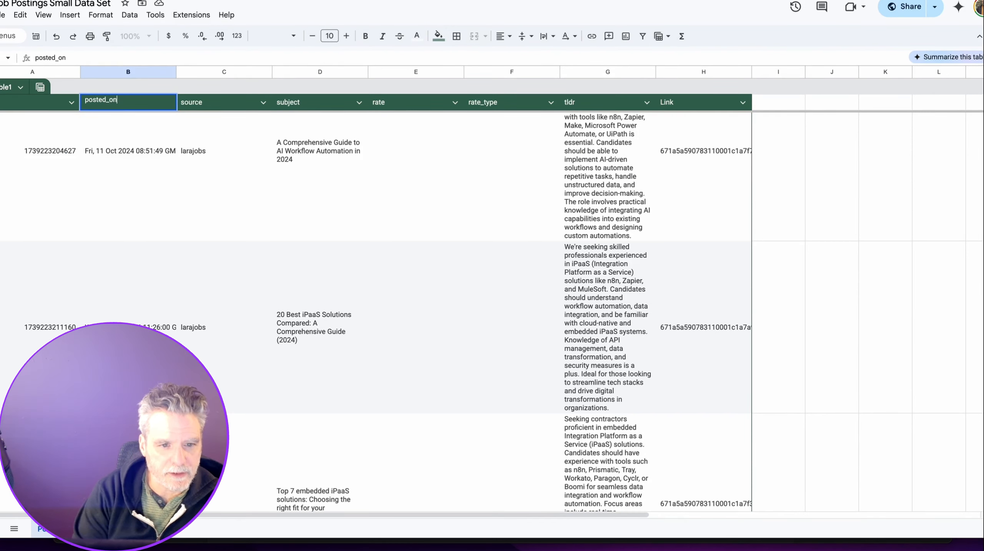
left_click(127, 121)
left_click(648, 103)
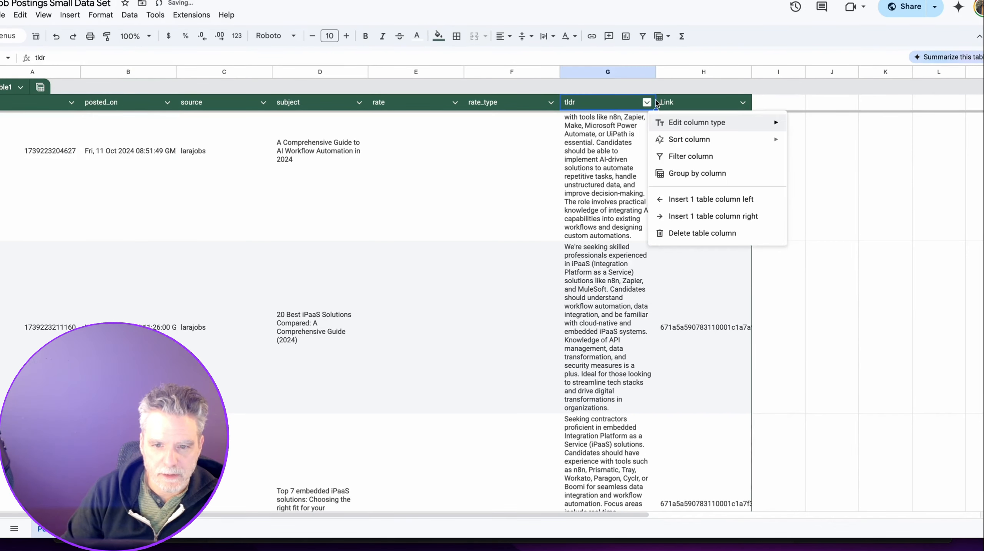
left_click(668, 104)
double_click(666, 102)
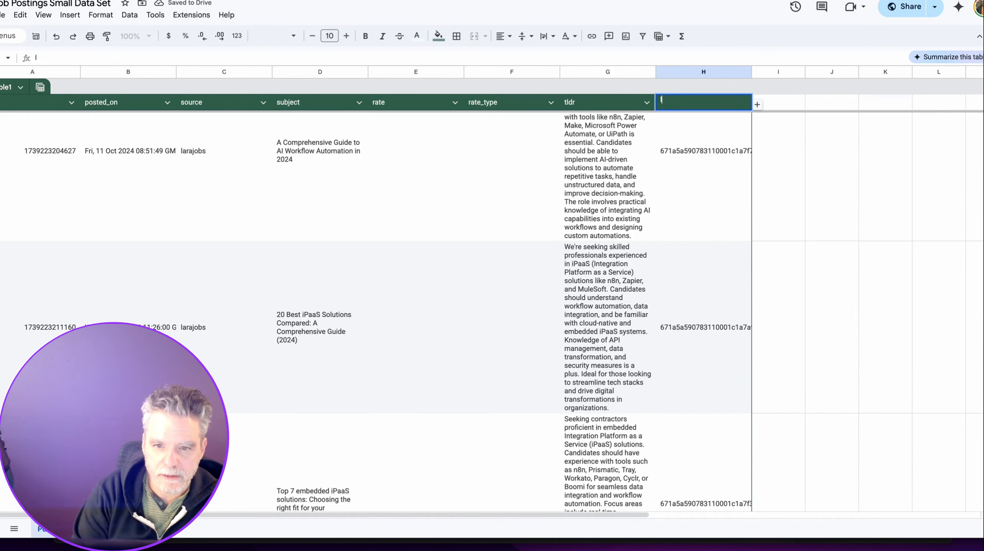
key("Return")
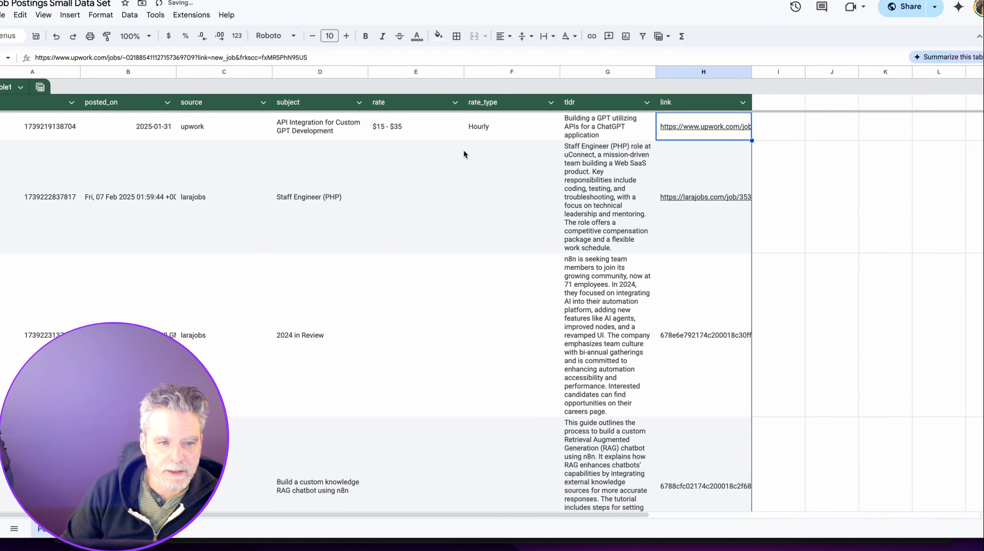
Download the Postings sheet as a Comma Separated Values (.csv) file.
left_click(2, 16)
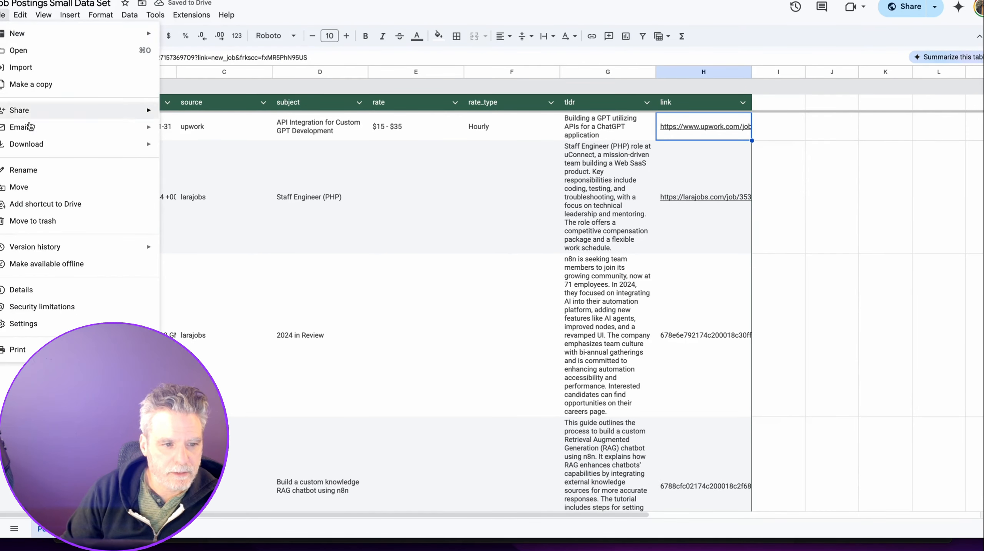
mouse_move(41, 144)
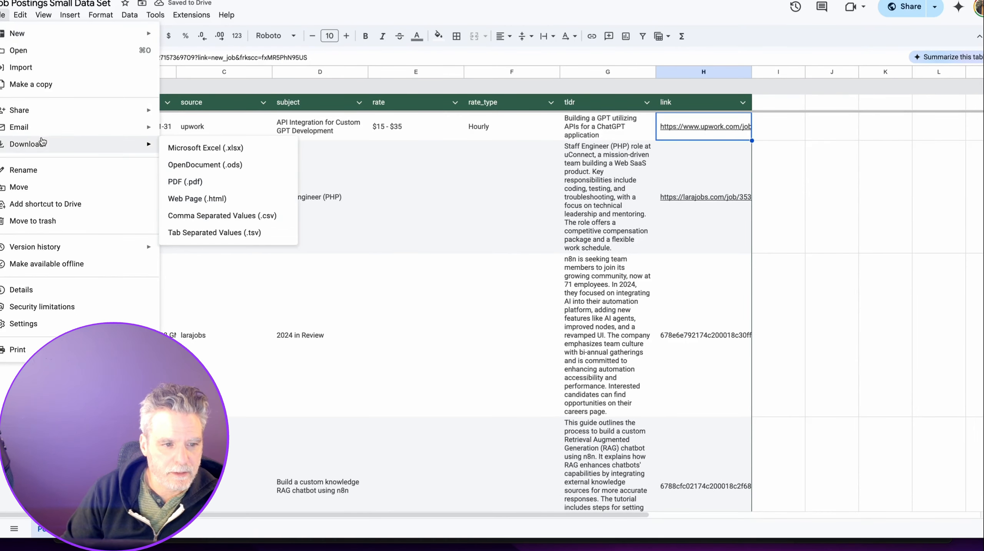
left_click(188, 214)
mouse_move(921, 19)
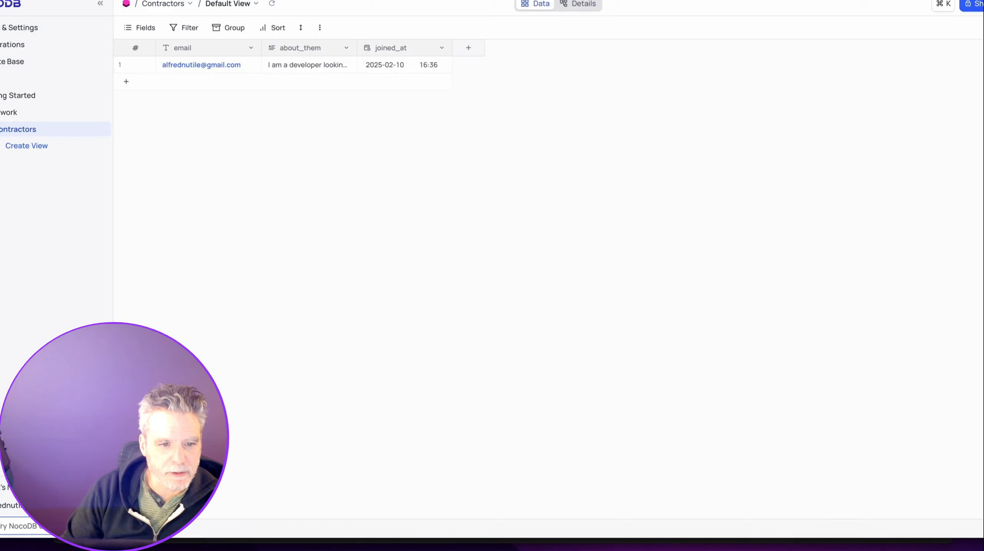
Create a new table named JobPostings in the Downwork base.
left_click(20, 117)
left_click(91, 113)
left_click(195, 84)
left_click(191, 91)
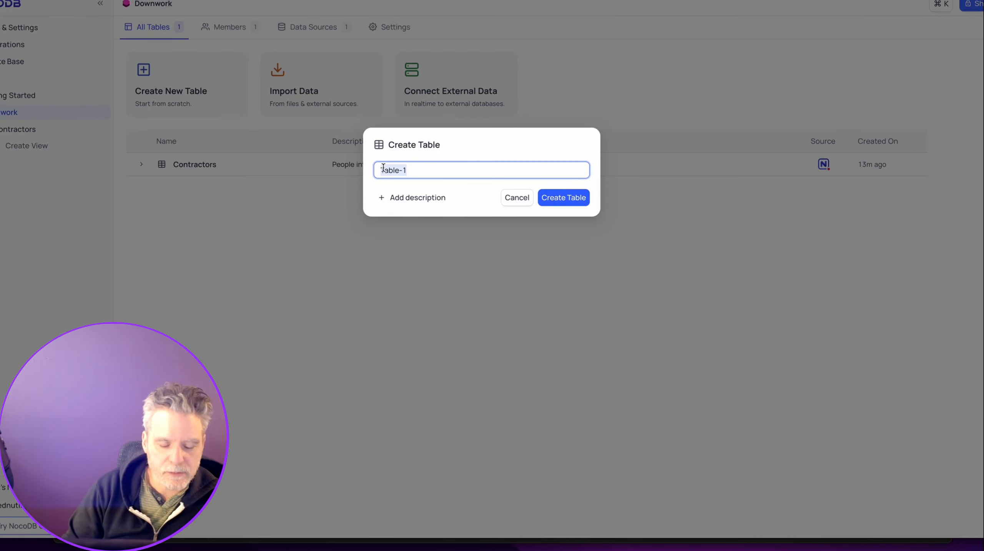
type("JobPostings")
key("Return")
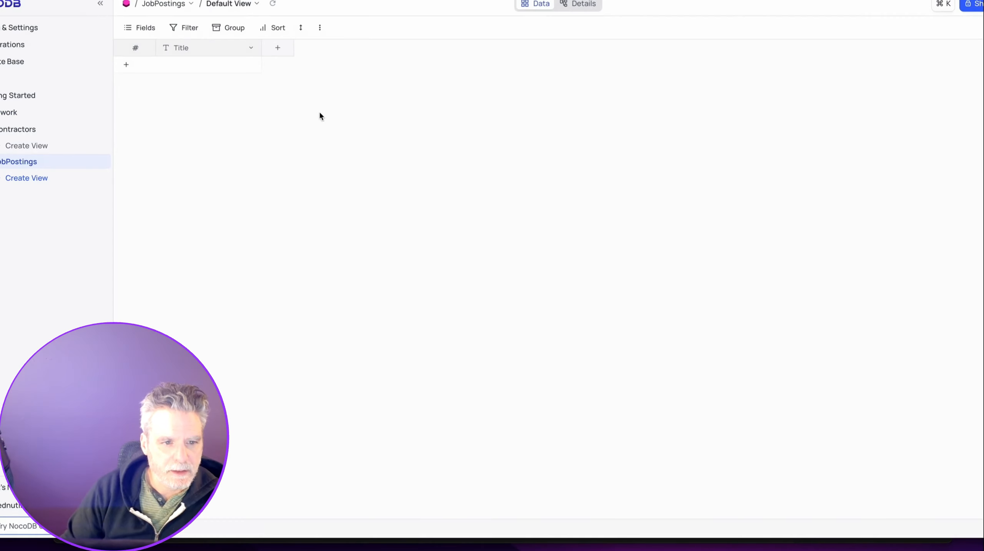
Start a CSV import into JobPostings using the downloaded Postings CSV.
left_click(91, 162)
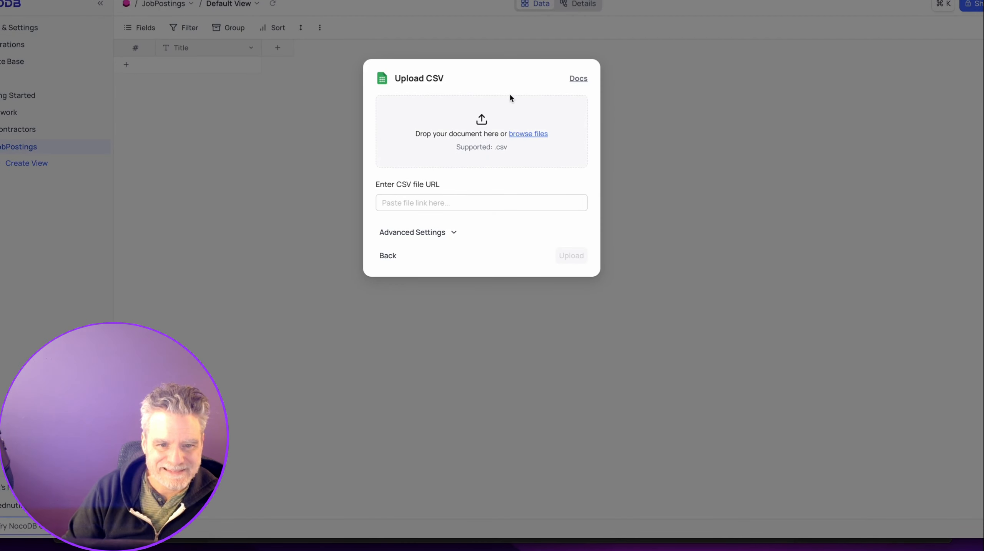
left_click(512, 101)
left_click(195, 305)
double_click(294, 46)
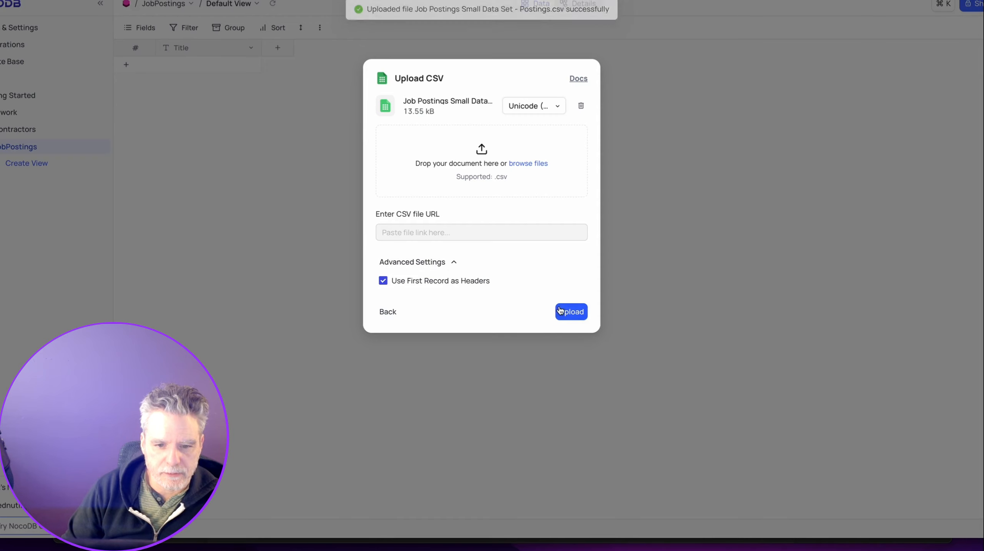
left_click(567, 312)
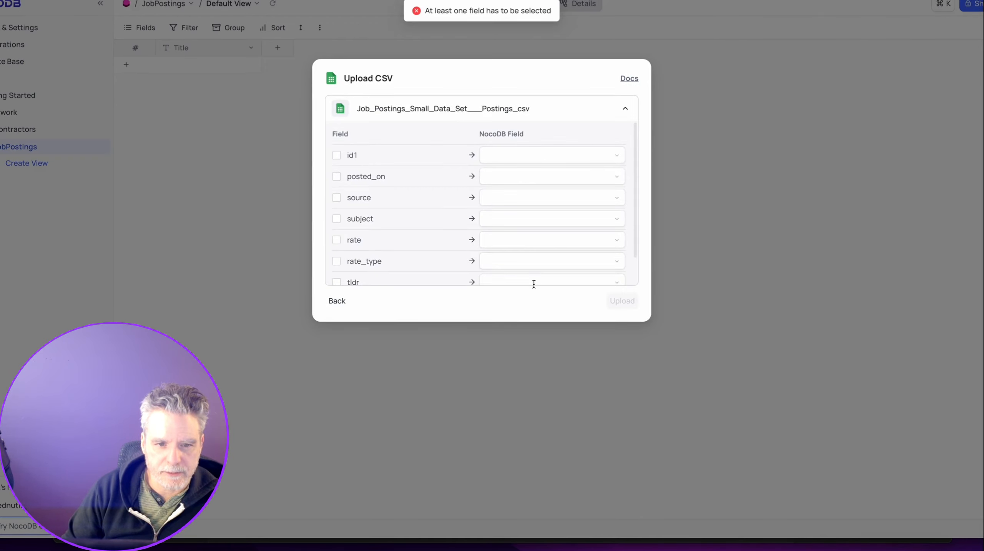
Map the CSV id1 column to Id and posted_on to CreatedAt.
left_click(523, 155)
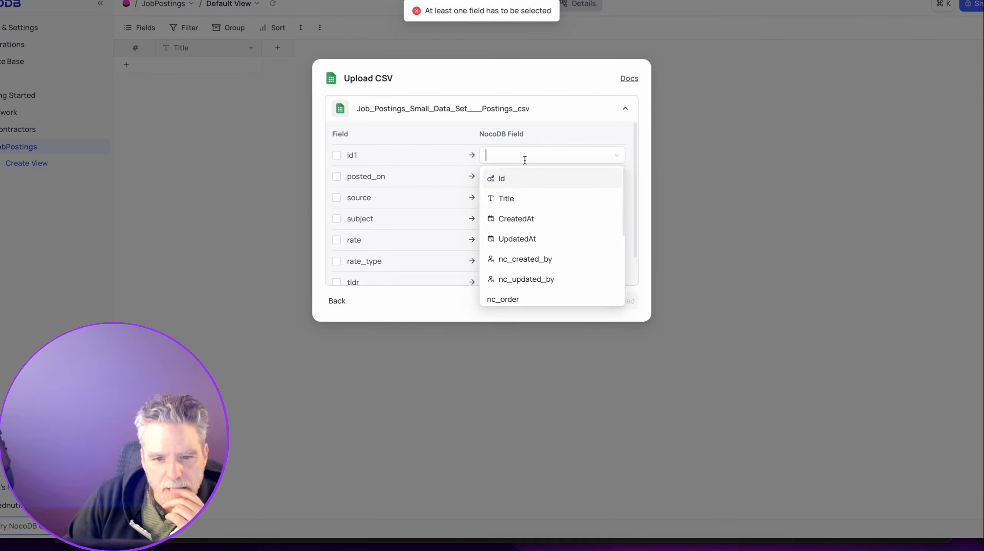
left_click(396, 147)
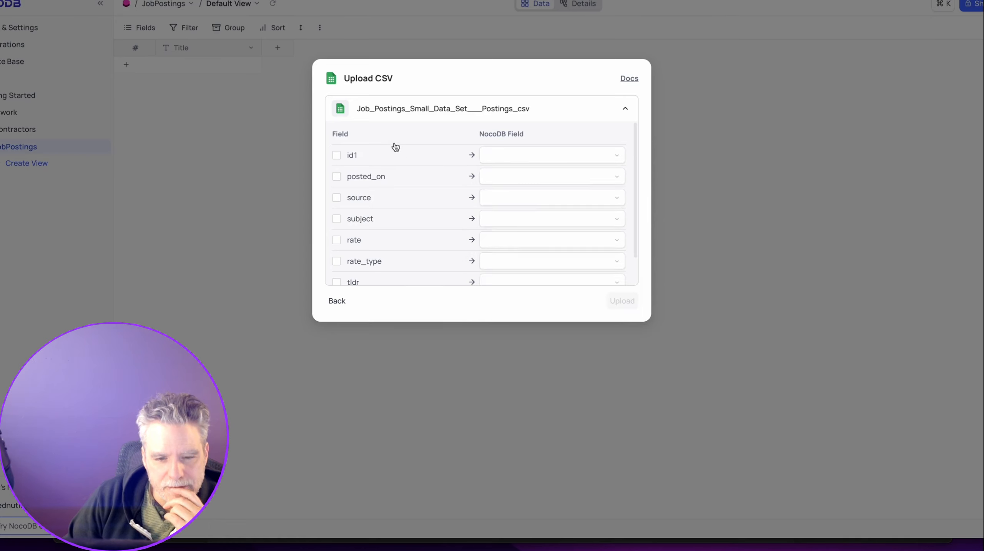
left_click(502, 155)
left_click(504, 181)
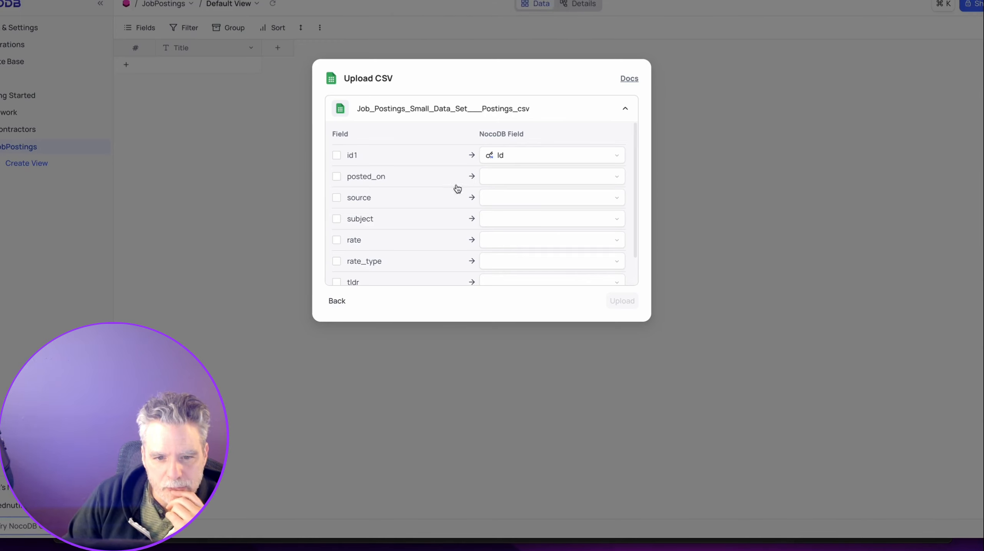
left_click(485, 178)
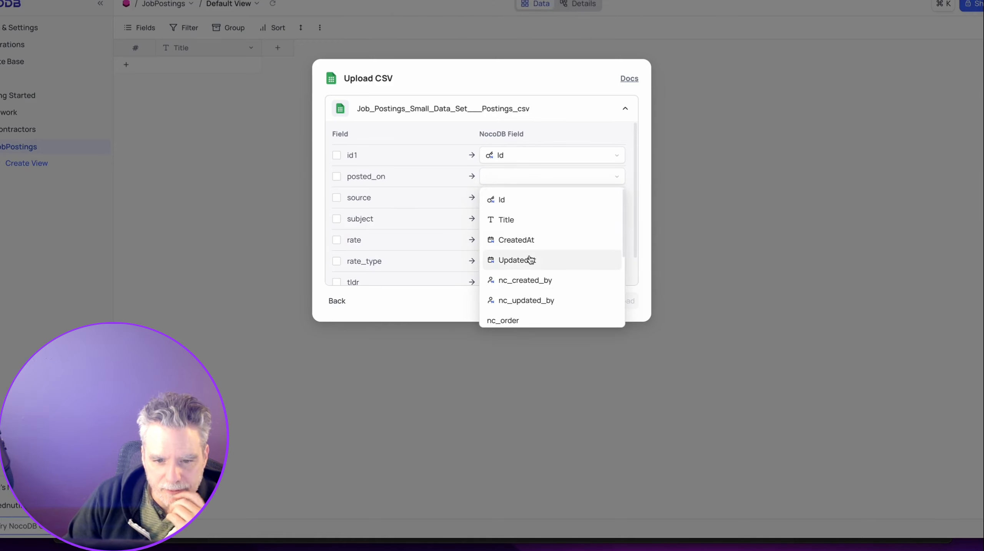
scroll(529, 256, "down", 1)
scroll(531, 257, "up", 1)
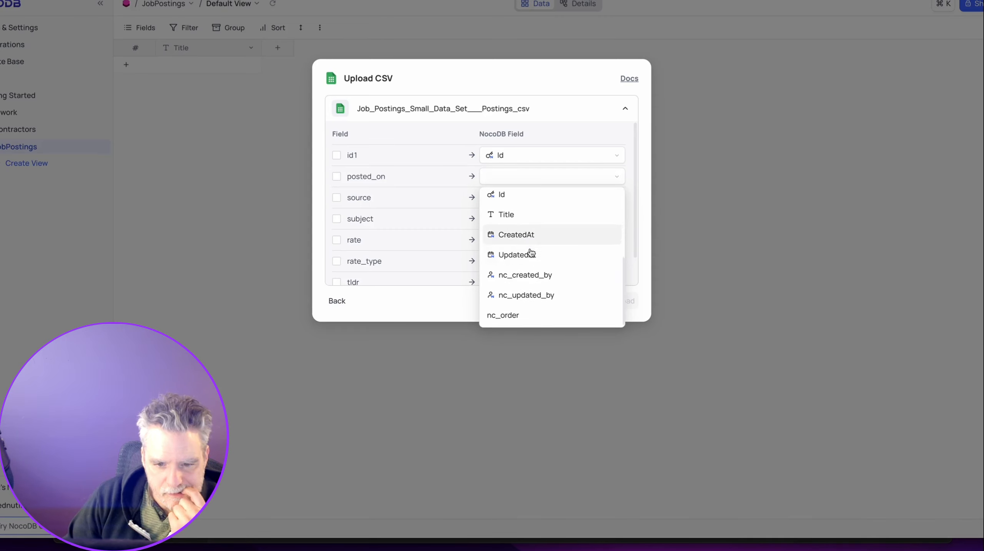
left_click(529, 240)
Try mapping the rate and source columns, then close the import without uploading.
left_click(530, 241)
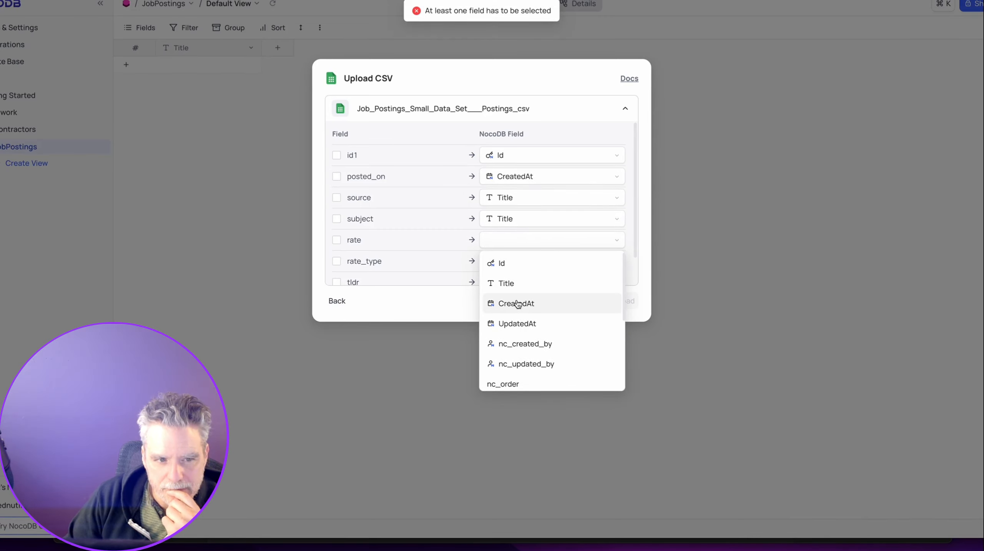
left_click(520, 199)
left_click(521, 198)
left_click(521, 201)
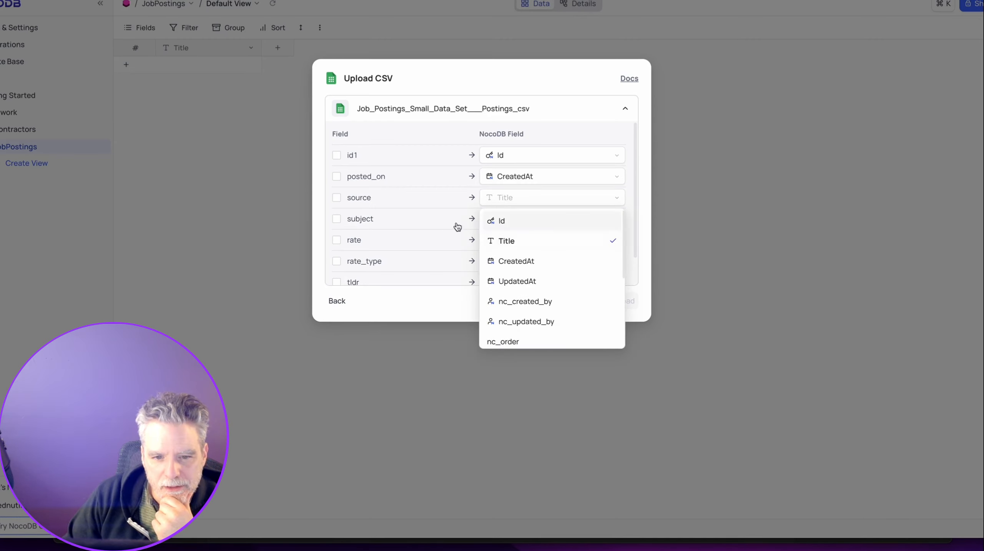
left_click(454, 220)
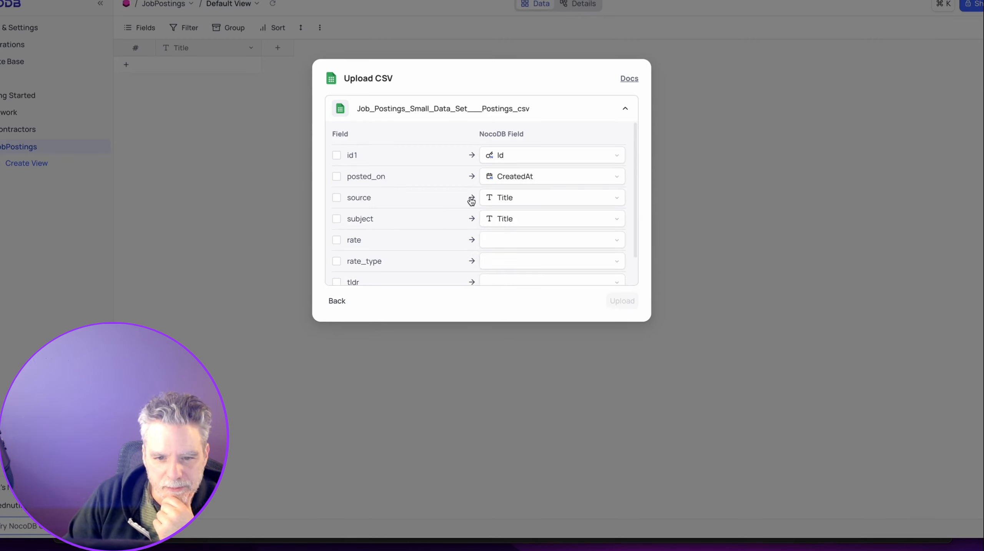
left_click(493, 198)
scroll(501, 264, "down", 1)
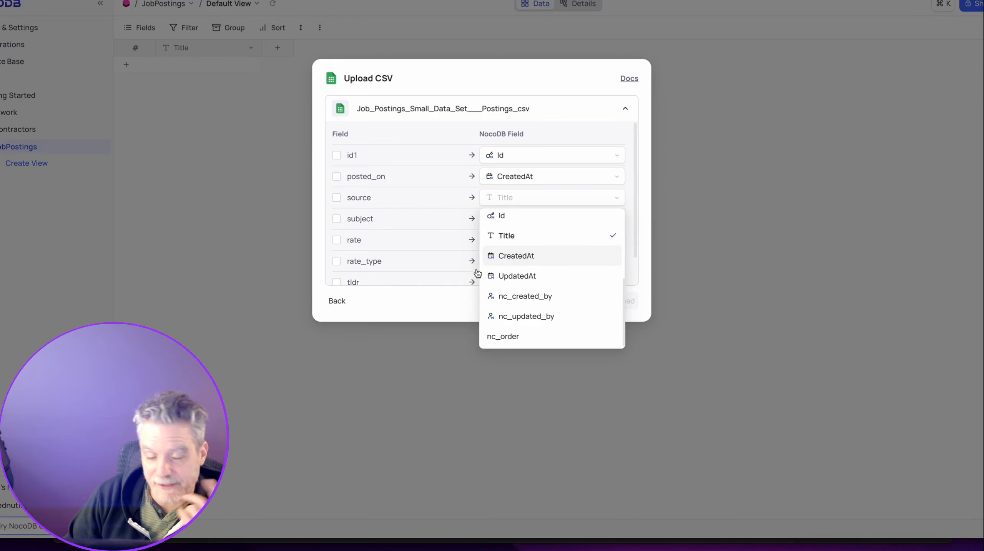
left_click(415, 294)
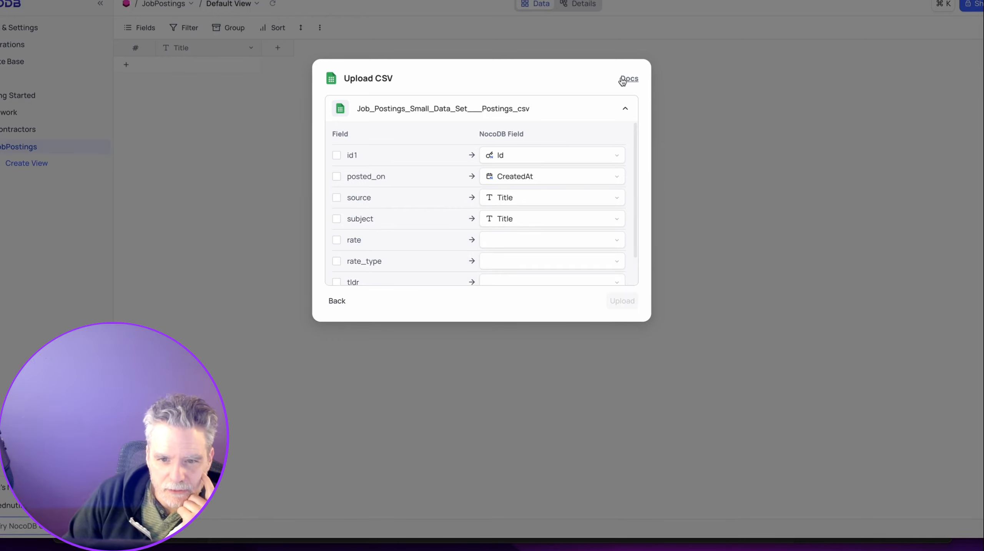
left_click(546, 55)
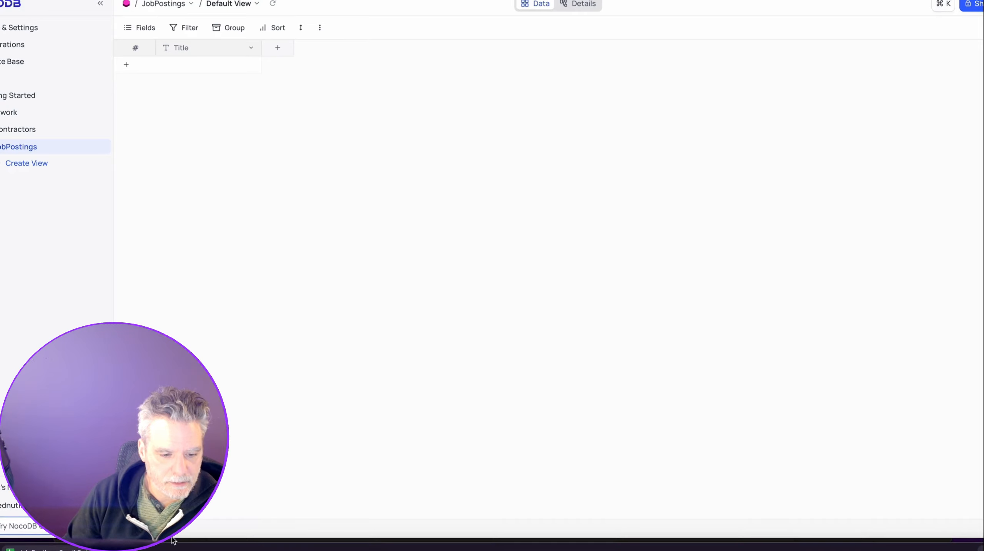
Rename the Title field to posted_on and make it a Date field.
left_click_drag(173, 540, 173, 398)
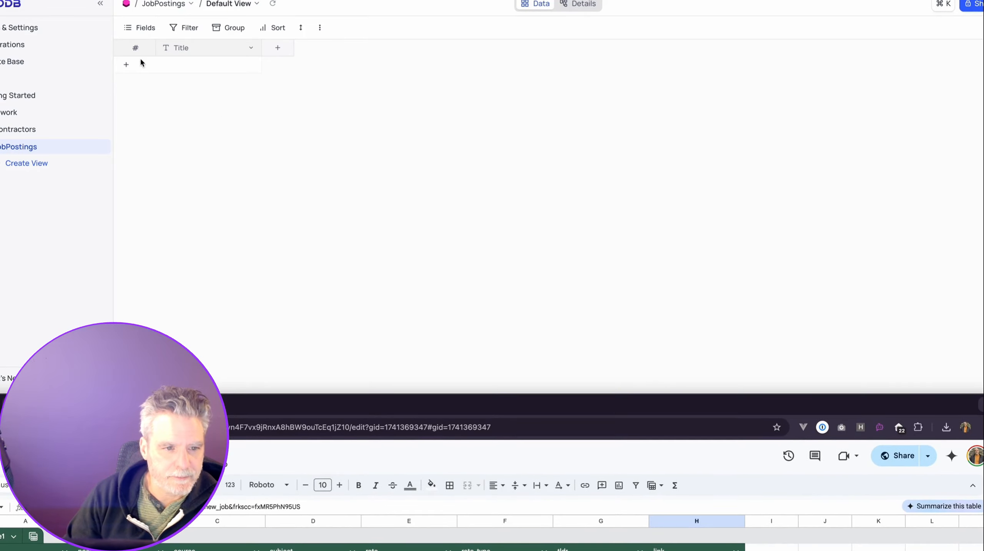
double_click(175, 54)
type("id")
key("Tab")
left_click(253, 50)
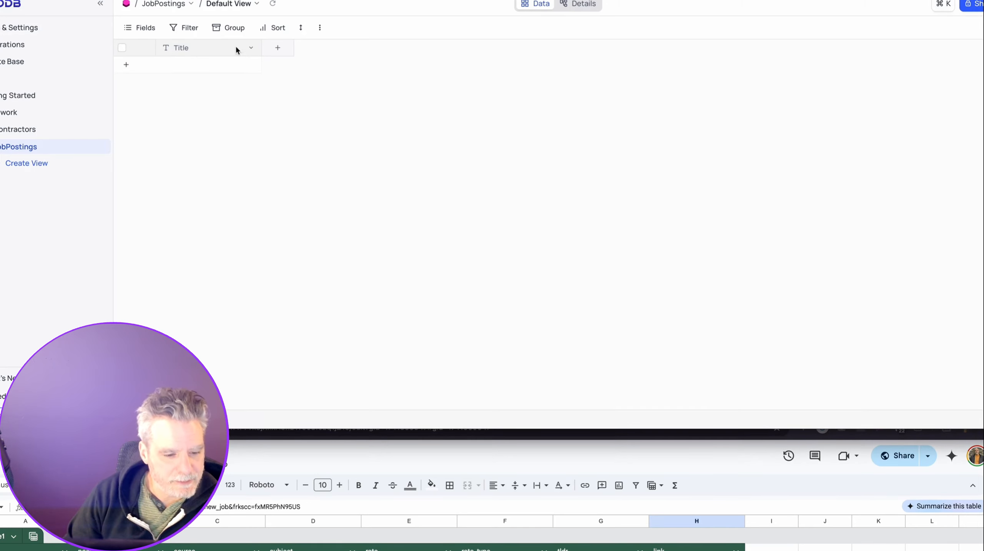
double_click(199, 53)
type("p")
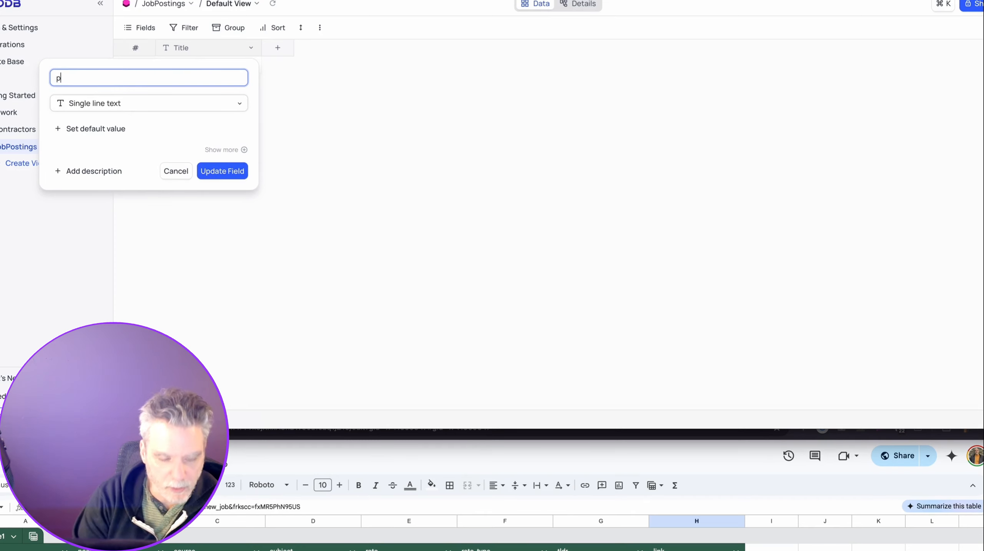
type("osted_on")
key("Tab")
left_click(130, 194)
left_click(236, 196)
left_click(563, 122)
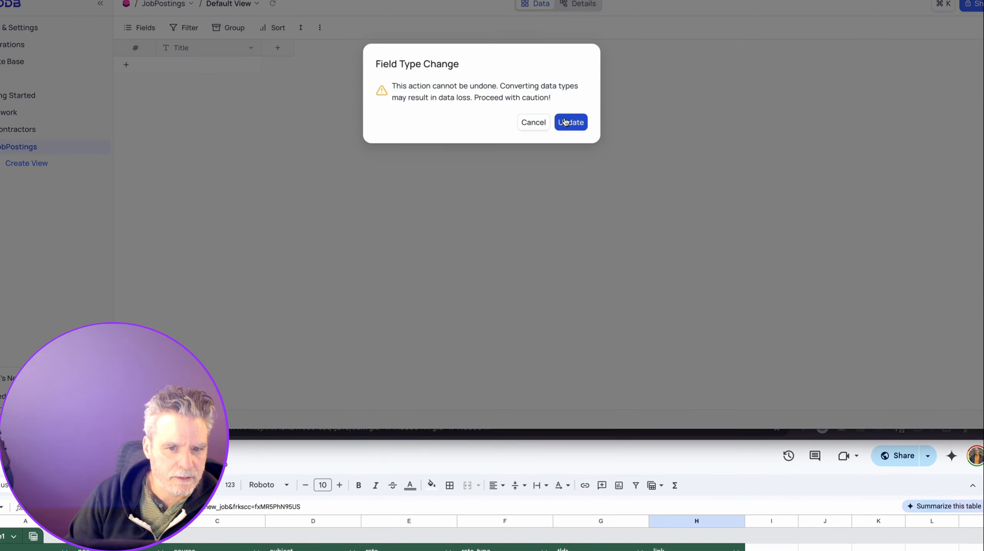
Add source, subject and rate as single line text fields.
left_click(277, 48)
type("source")
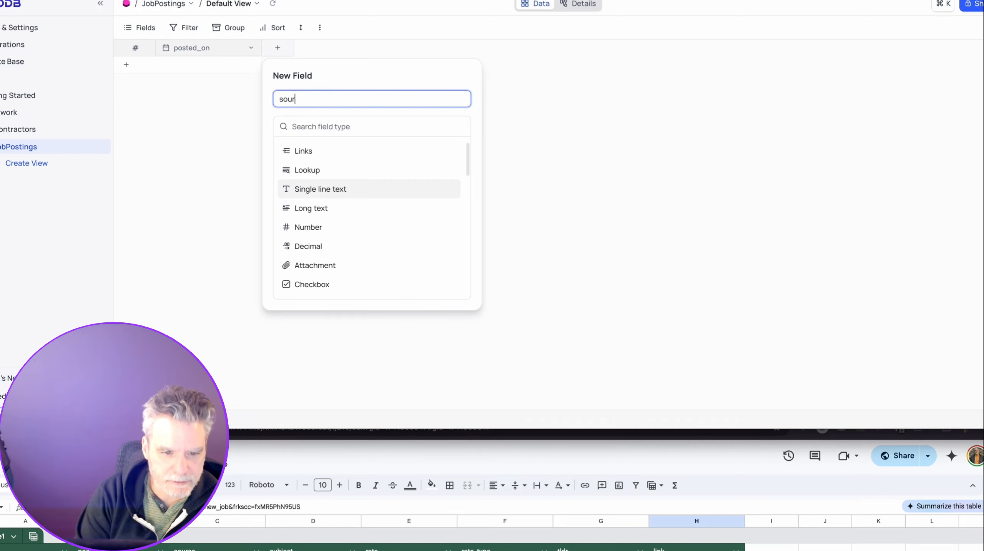
left_click(329, 194)
left_click(440, 171)
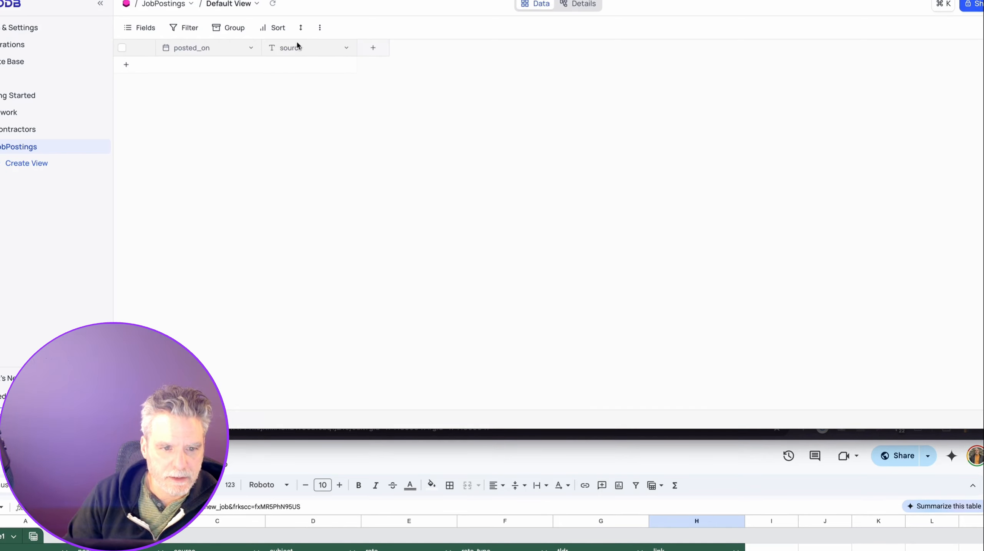
left_click(373, 48)
type("subject")
left_click(397, 188)
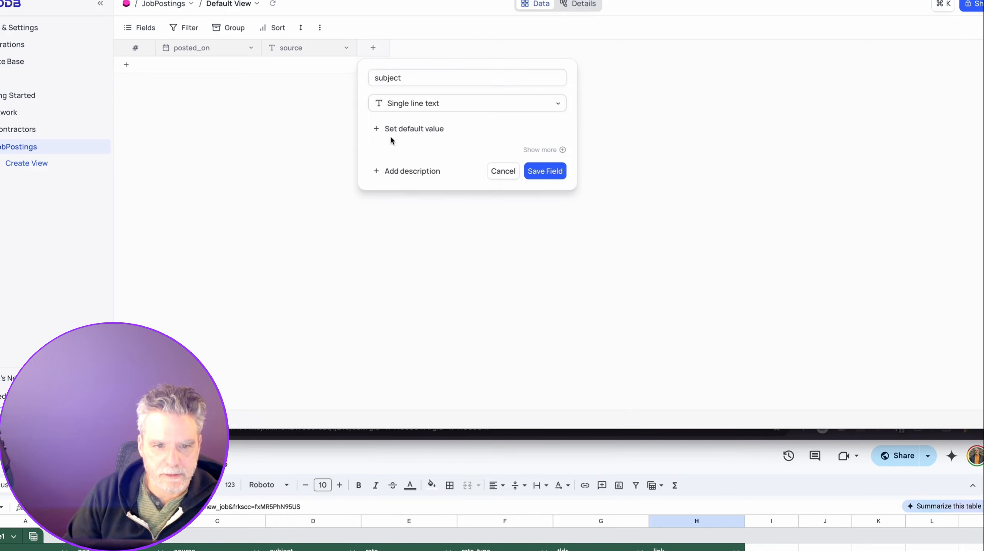
left_click(545, 173)
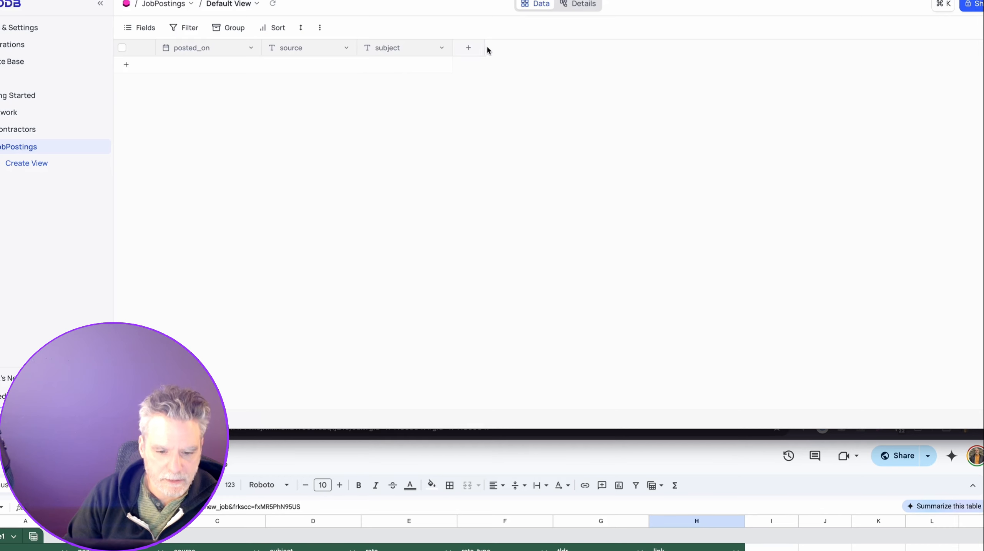
left_click(479, 48)
type("ra")
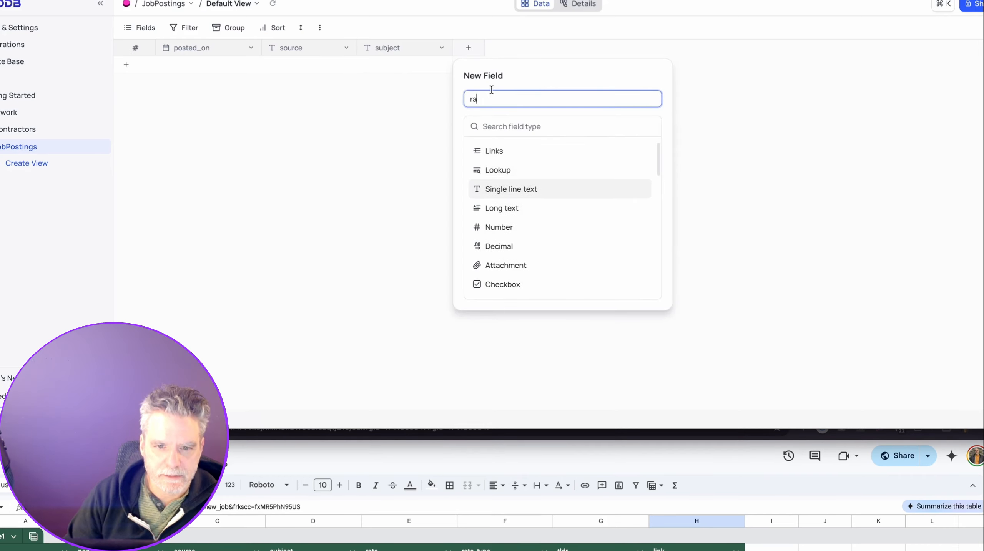
type("te")
left_click(510, 189)
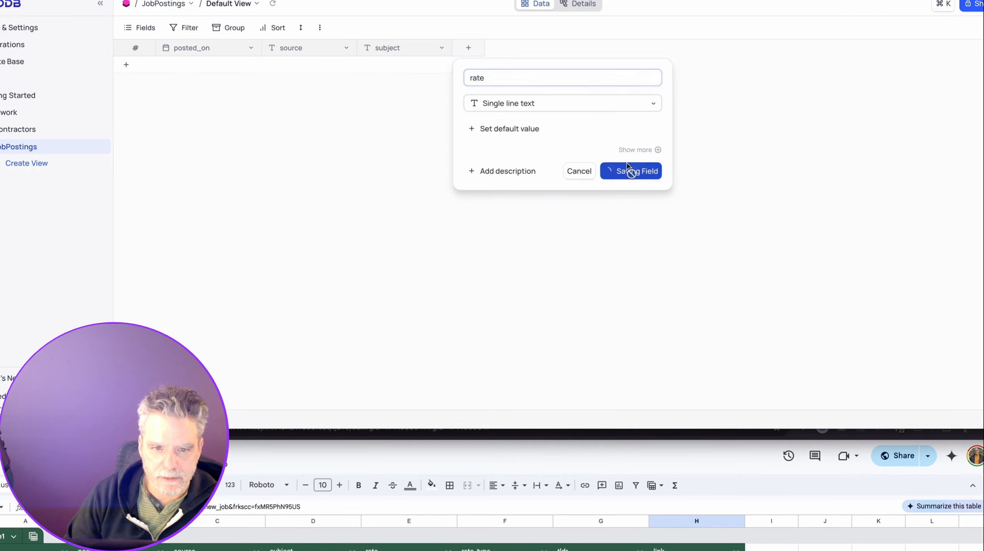
left_click(635, 170)
Add a rate_type text field, a tldr long text field and a link text field.
left_click(564, 49)
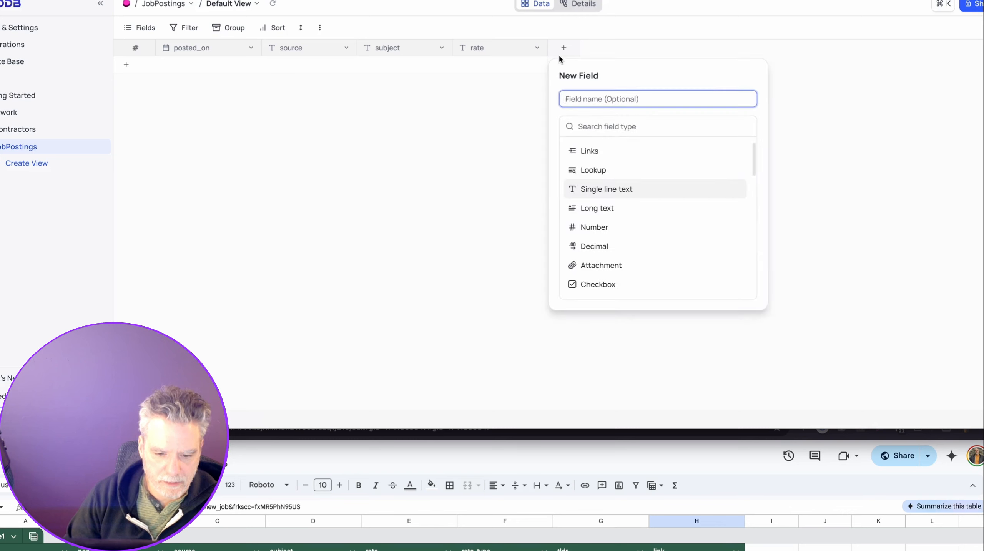
type("rate_type")
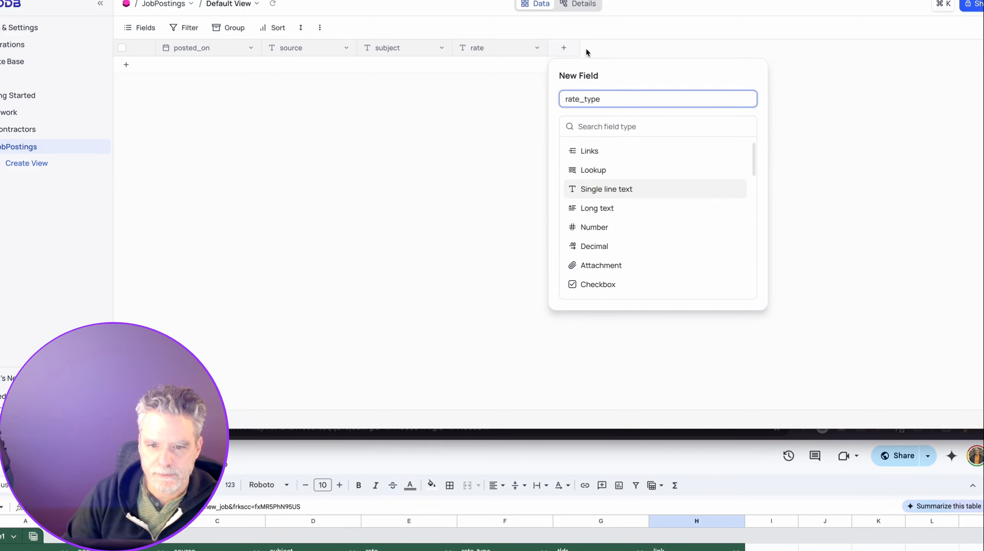
left_click(593, 189)
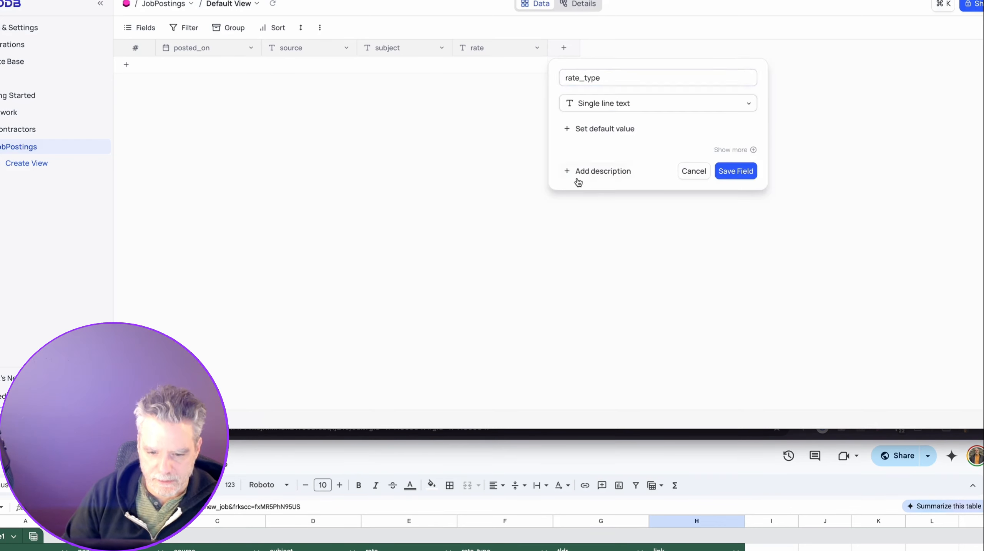
left_click(749, 170)
left_click(651, 50)
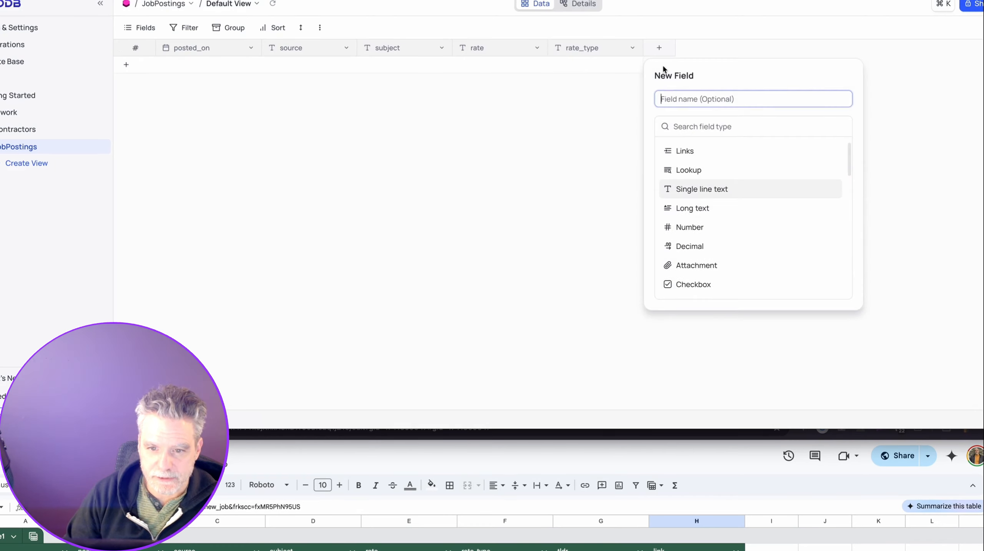
left_click(701, 208)
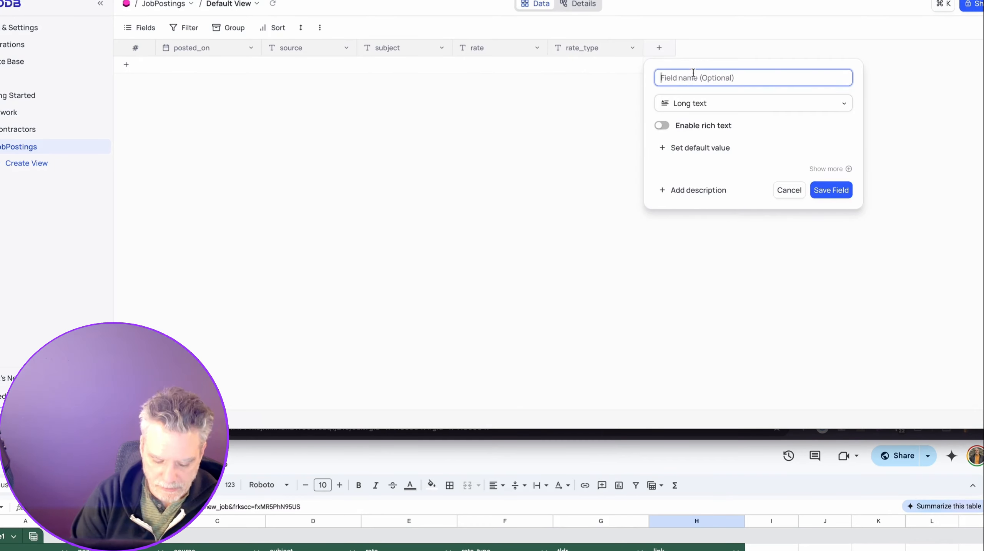
type("tldr")
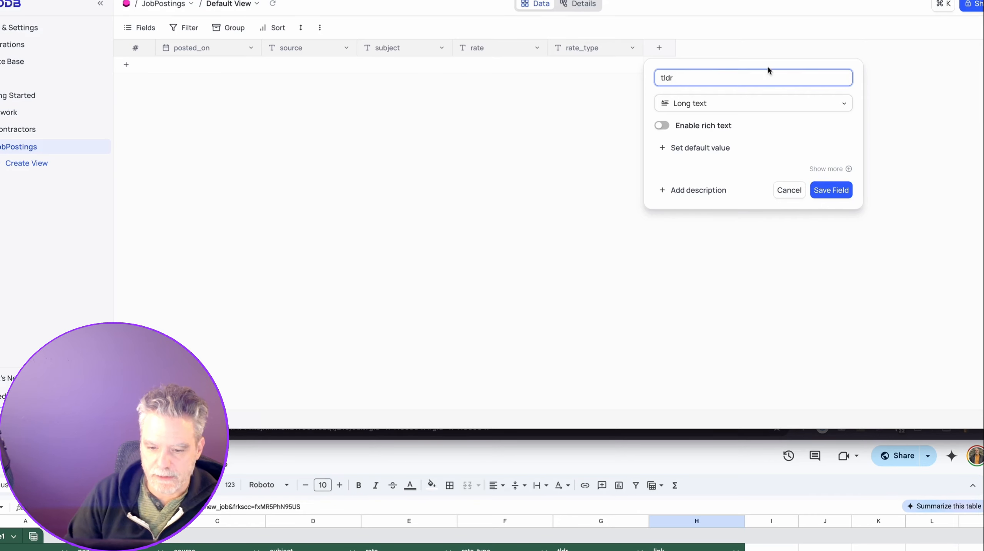
left_click(837, 189)
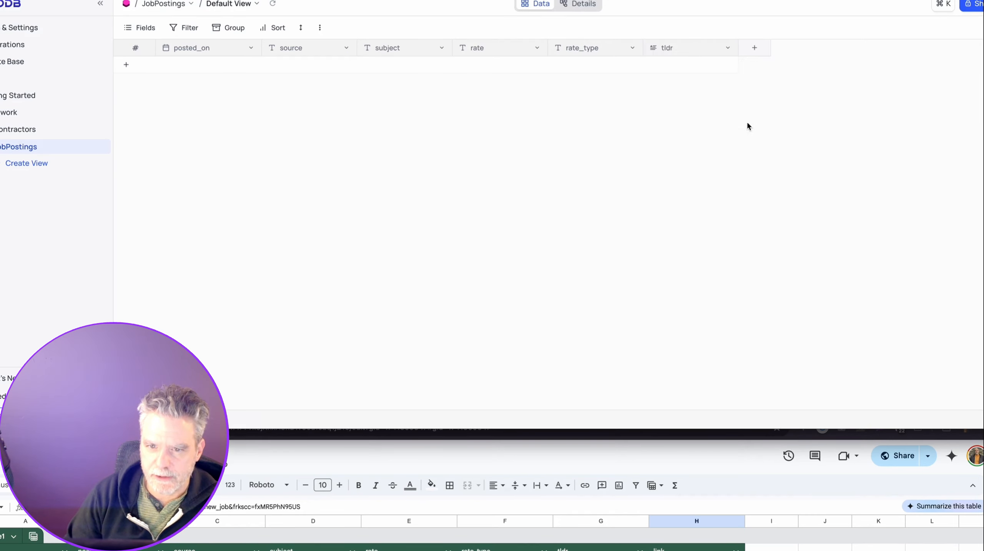
left_click(755, 49)
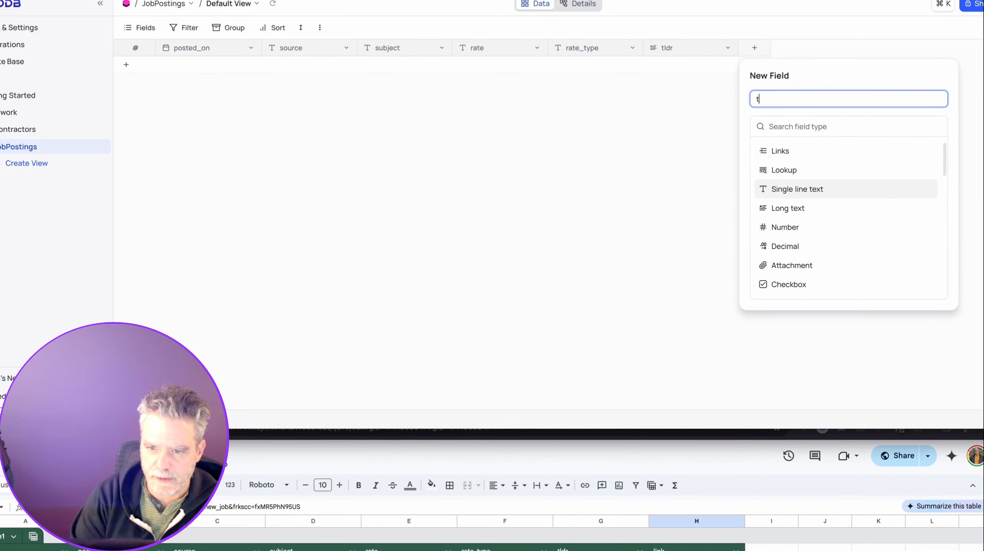
type("link")
left_click(781, 189)
left_click(927, 170)
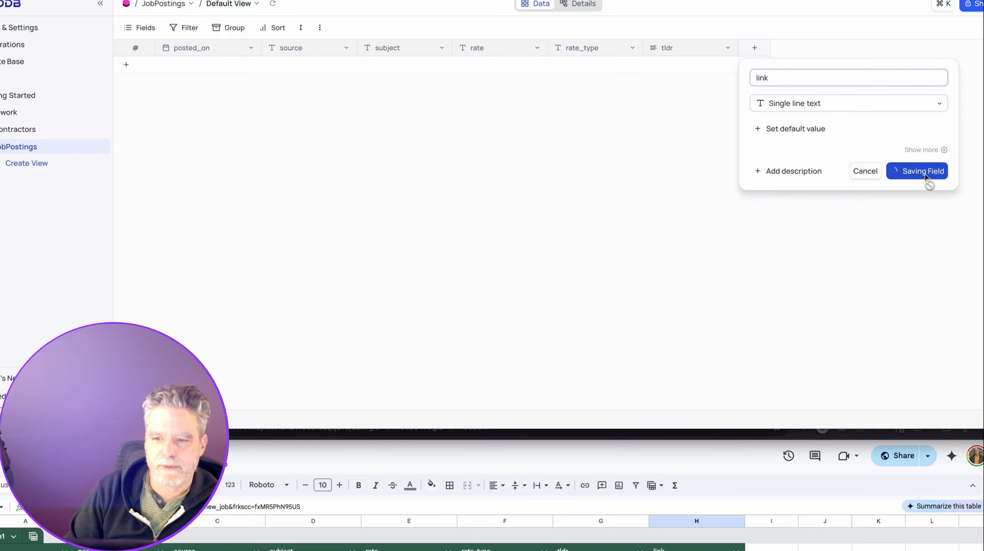
left_click(320, 27)
Start the CSV upload, include the id1, posted_on and source columns, and map source to source.
mouse_move(436, 68)
left_click(483, 89)
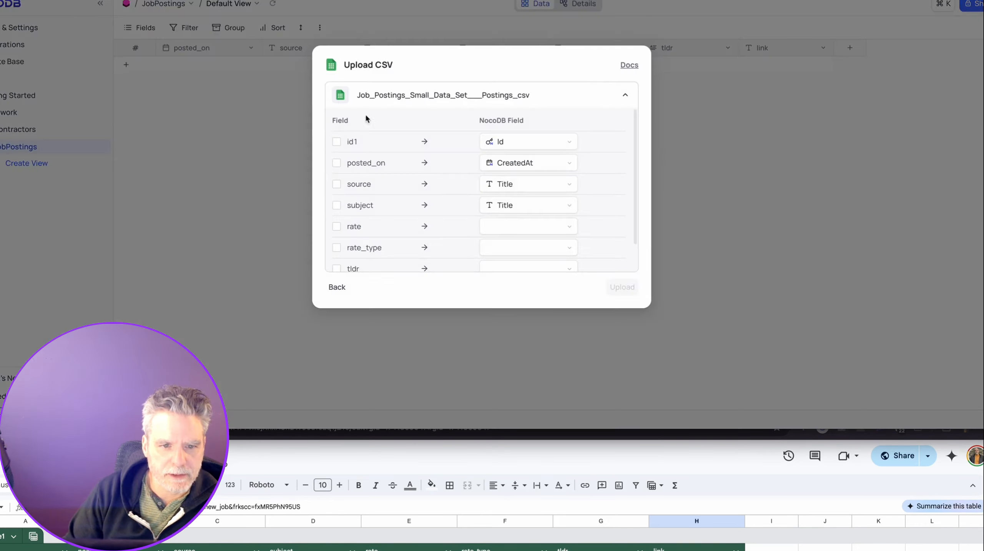
left_click(336, 142)
left_click(336, 163)
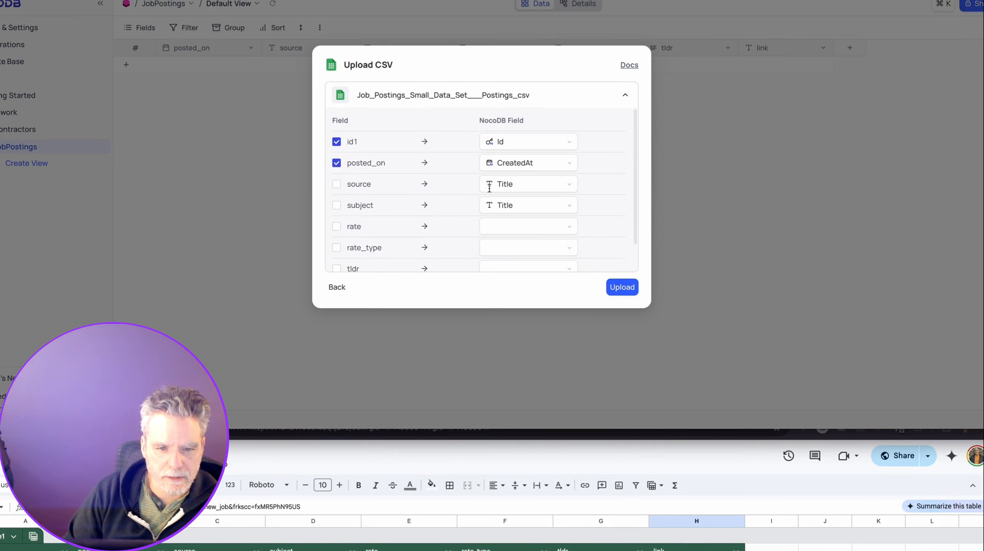
left_click(510, 185)
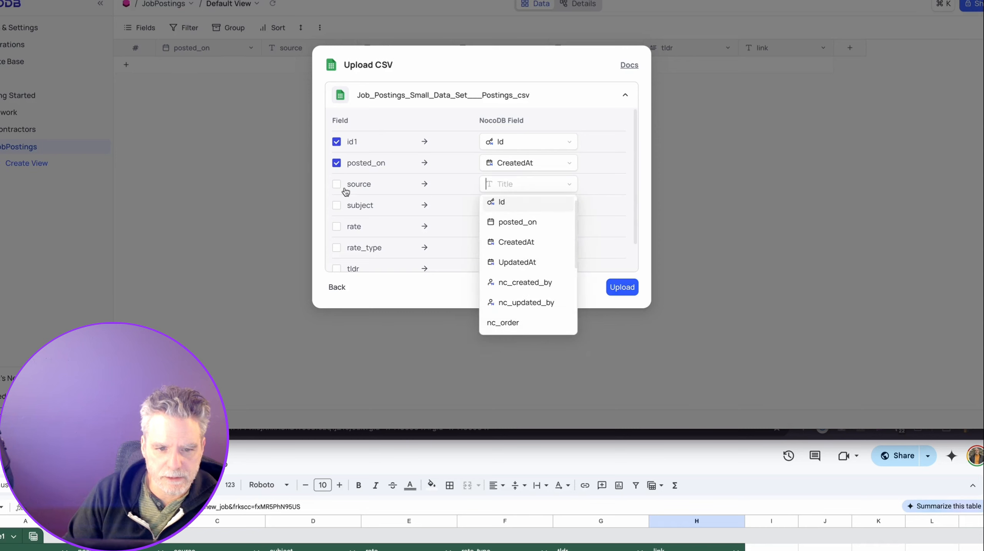
left_click(337, 184)
left_click(488, 185)
scroll(500, 270, "down", 5)
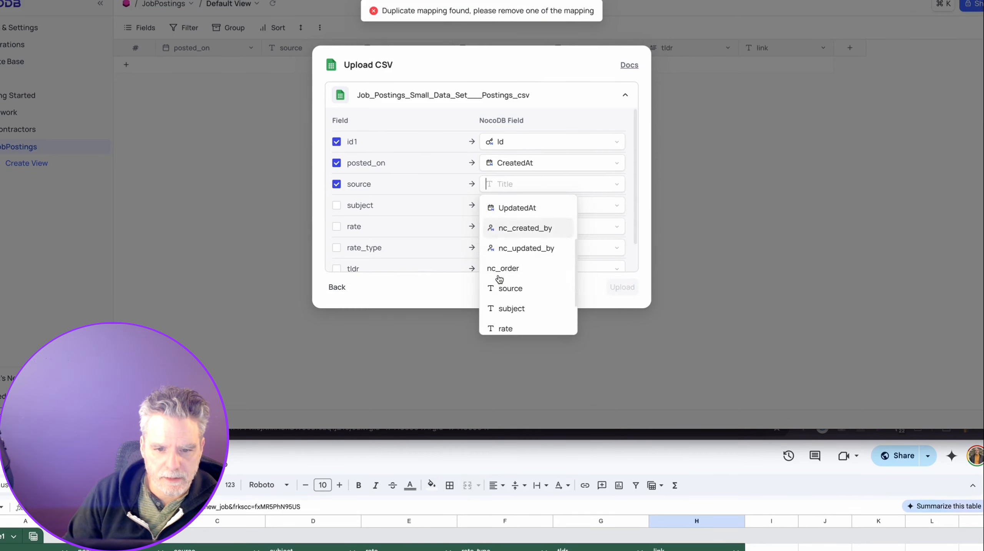
left_click(508, 221)
Map posted_on, subject, rate and rate_type to their same-named fields.
left_click(510, 161)
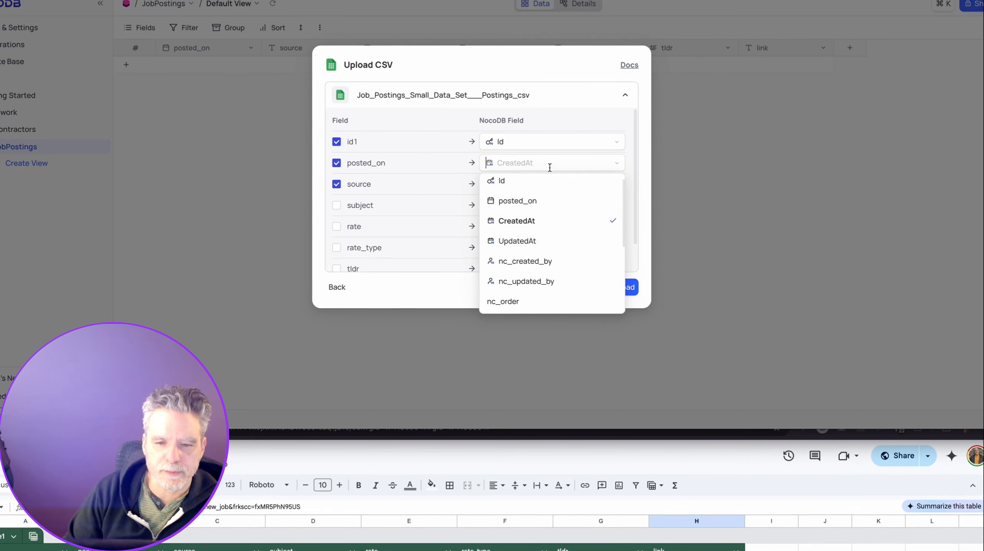
scroll(552, 212, "down", 3)
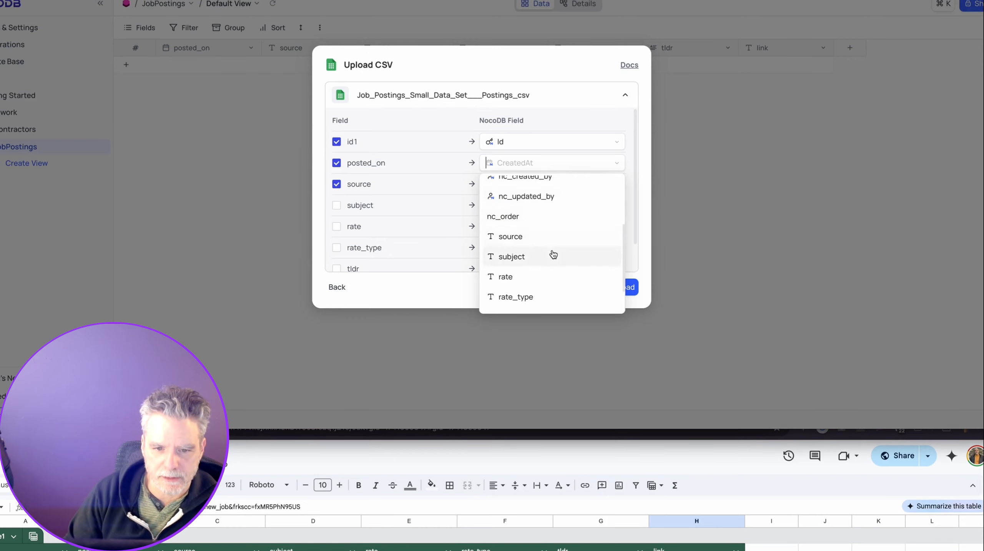
scroll(552, 255, "down", 1)
scroll(552, 251, "up", 1)
scroll(546, 253, "down", 1)
scroll(542, 243, "up", 2)
scroll(540, 233, "up", 2)
scroll(540, 233, "down", 1)
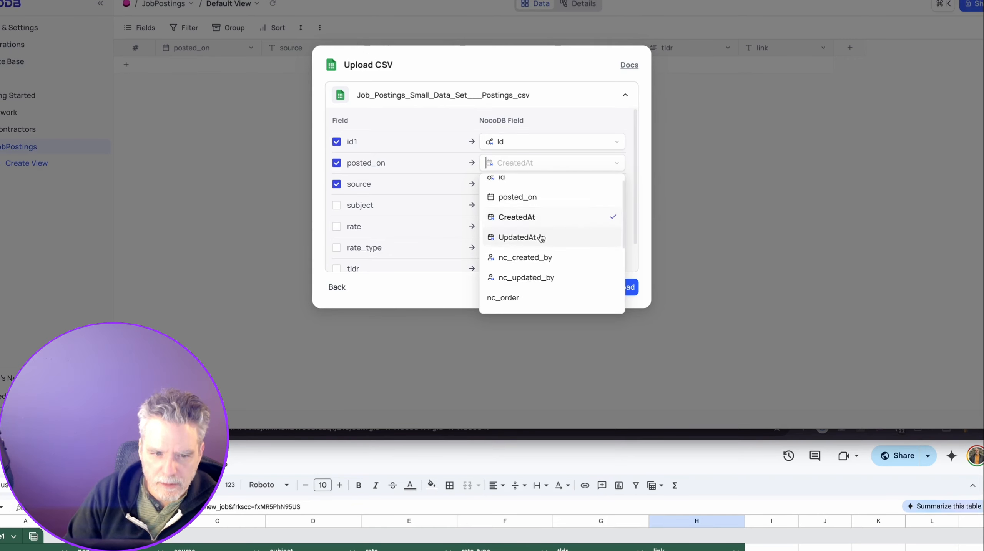
left_click(538, 189)
left_click(525, 206)
left_click(341, 223)
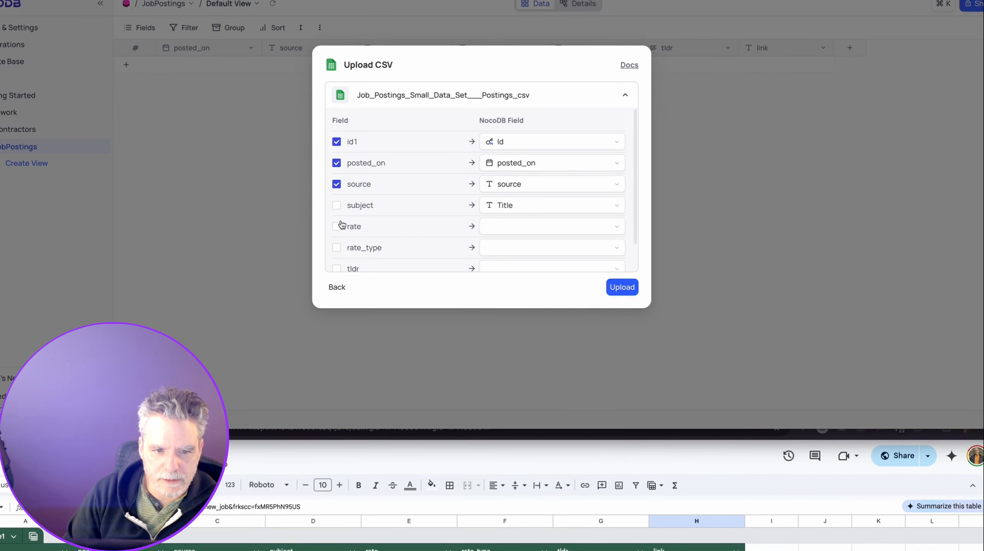
left_click(337, 210)
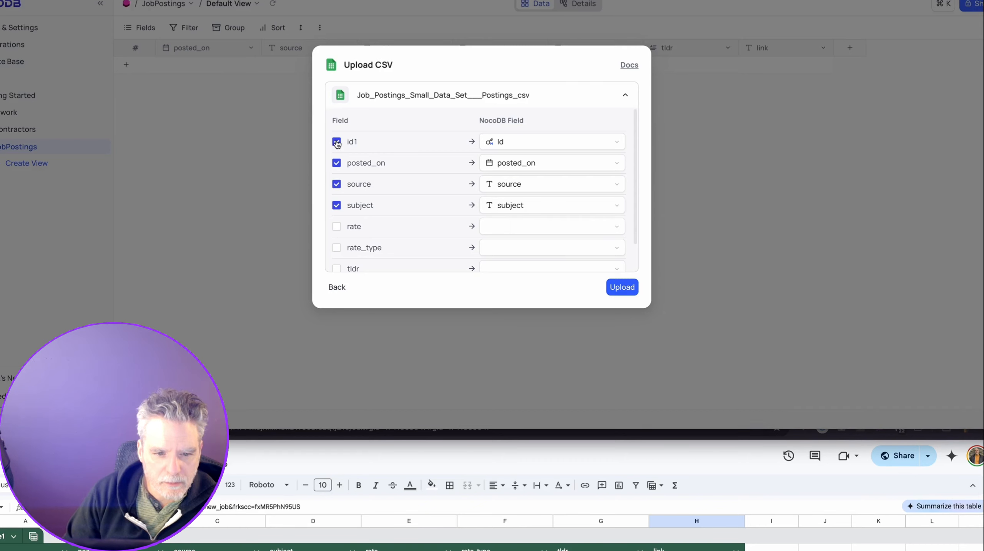
left_click(336, 227)
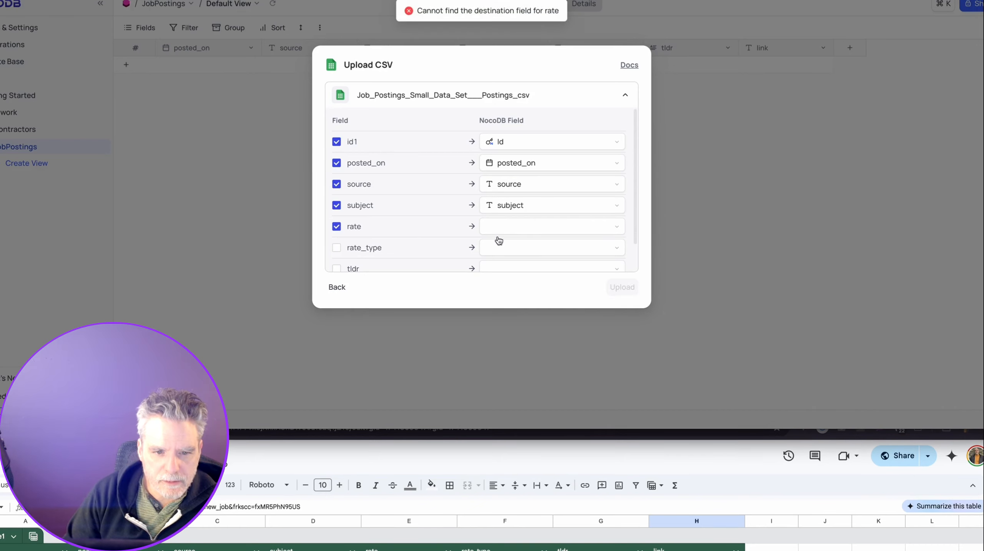
left_click(522, 224)
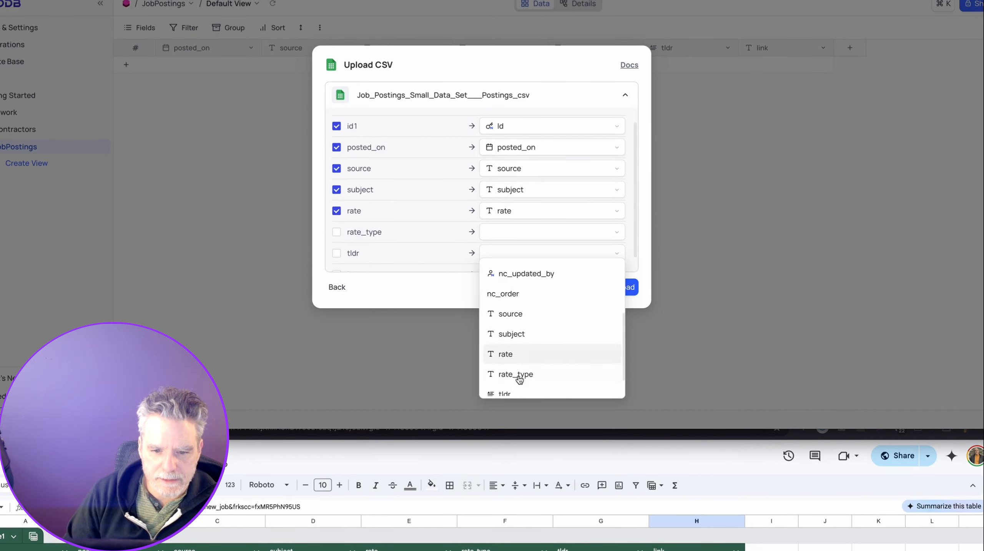
left_click(520, 378)
Map tldr and link, include all remaining columns, upload the rows, and return to n8n.
left_click(531, 254)
scroll(520, 372, "down", 4)
left_click(506, 378)
left_click(540, 259)
scroll(504, 378, "down", 3)
scroll(505, 378, "down", 2)
left_click(501, 398)
left_click(336, 259)
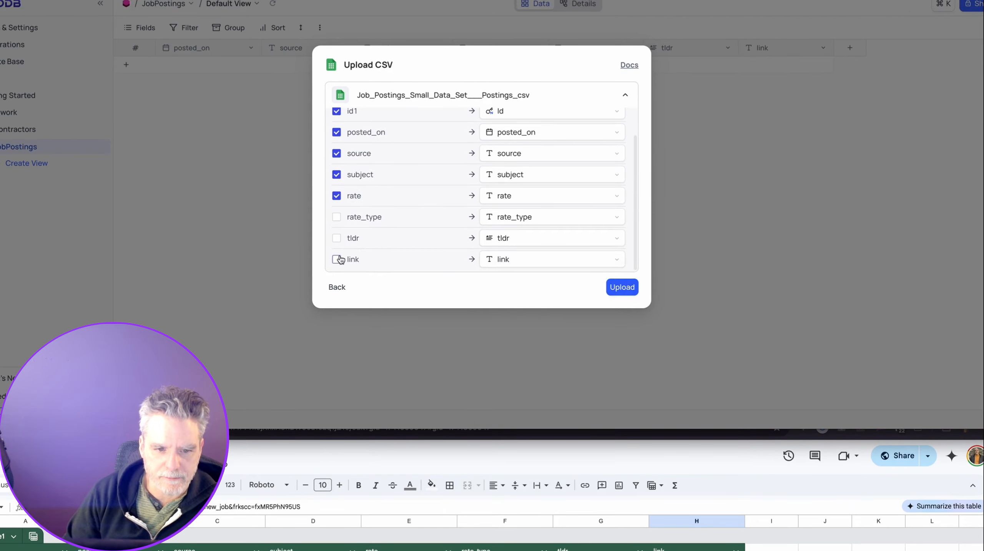
left_click(337, 217)
left_click(337, 239)
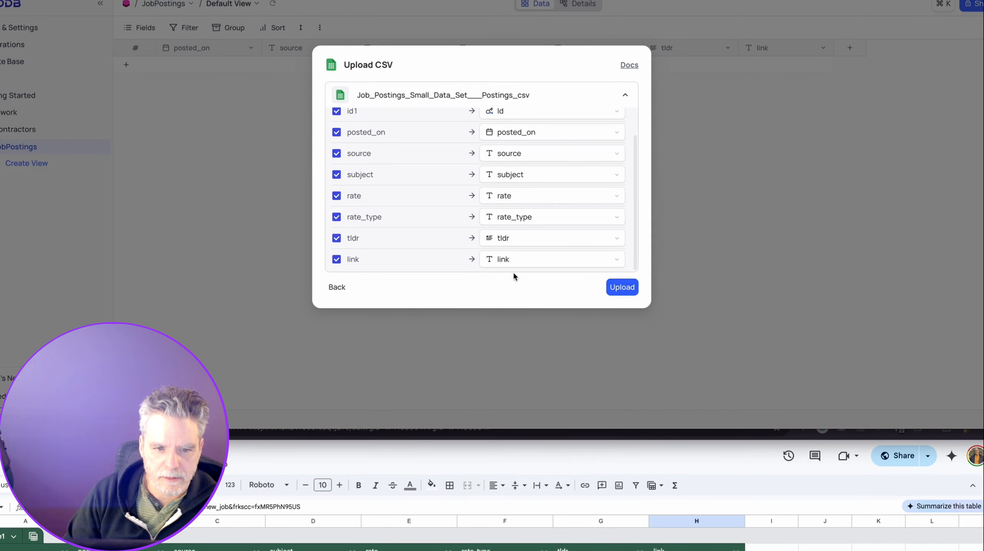
left_click(636, 287)
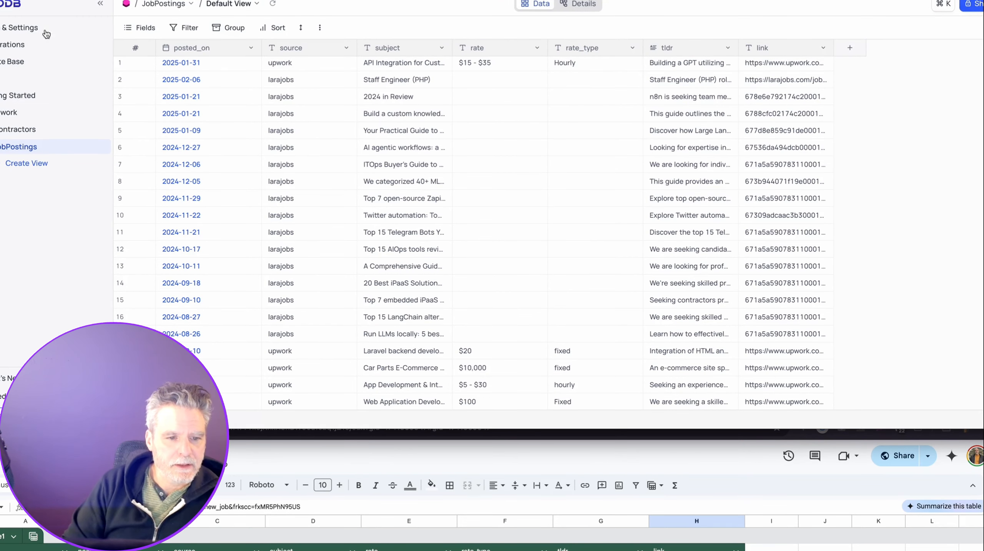
left_click(77, 1)
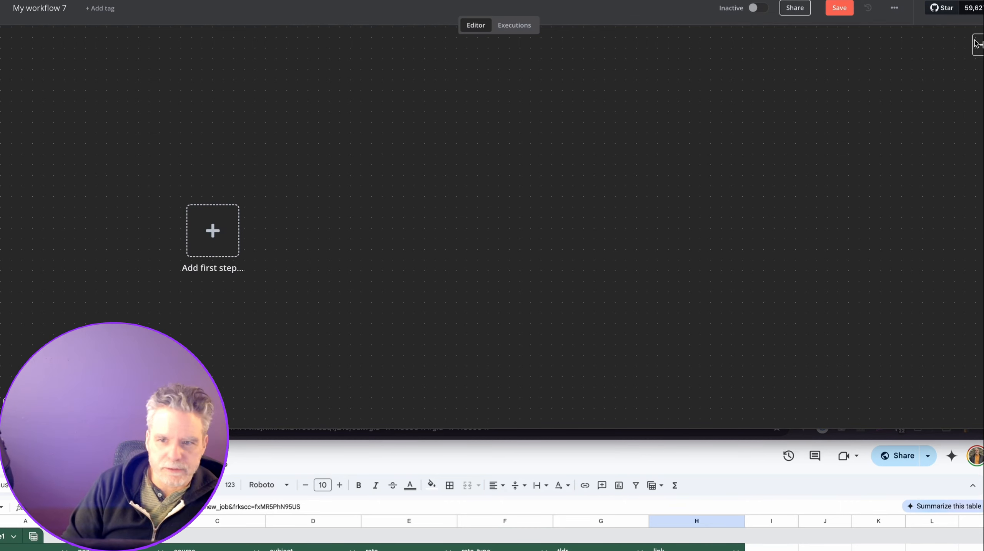
Open the module-2-hands-on-v003 workflow and centre the Get Data from Upwork/Email branch.
left_click(894, 8)
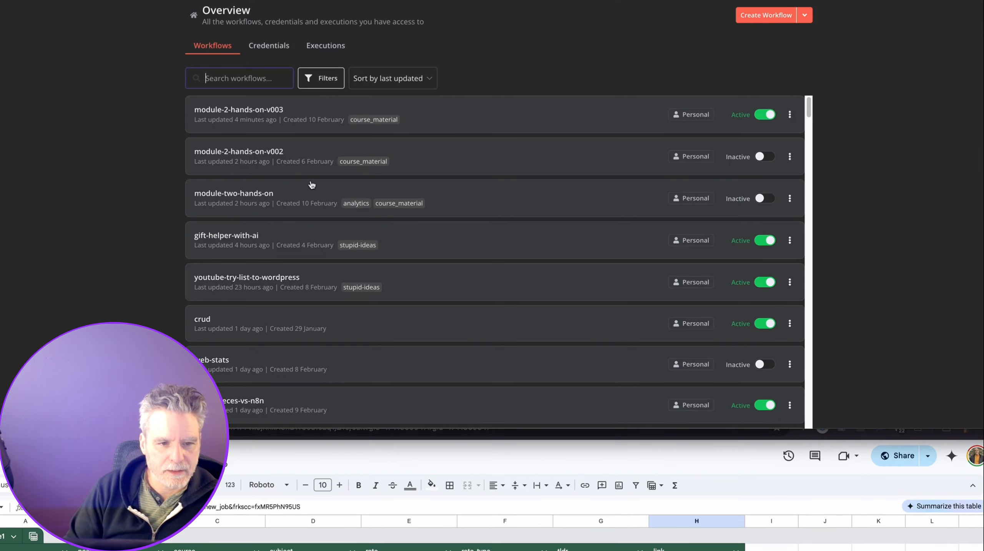
left_click(280, 113)
scroll(416, 237, "up", 5)
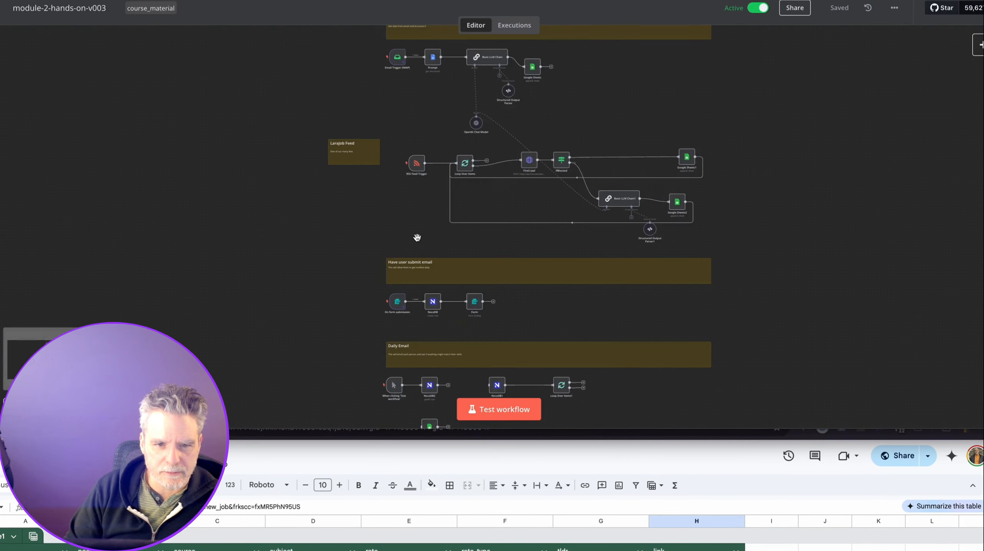
left_click_drag(424, 205, 265, 380)
left_click_drag(329, 220, 324, 318)
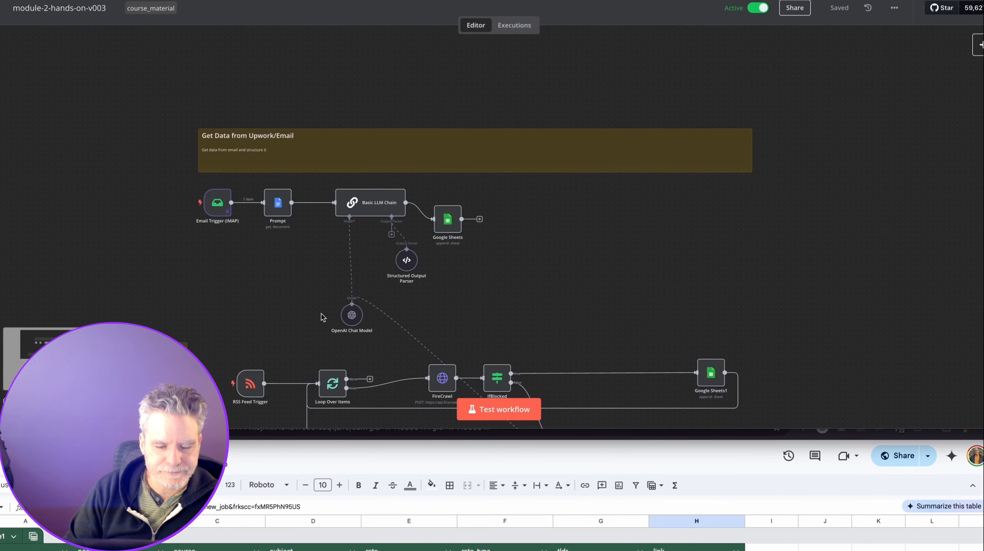
Disconnect Google Sheets from Basic LLM Chain, move it to the upper-left, and save.
left_click(466, 215)
scroll(452, 217, "up", 1)
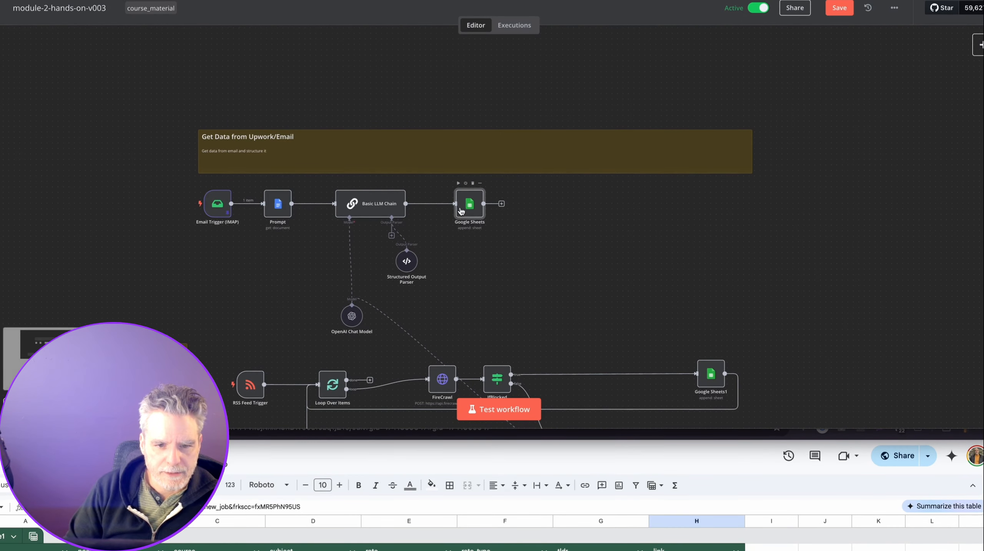
double_click(461, 211)
key("Escape")
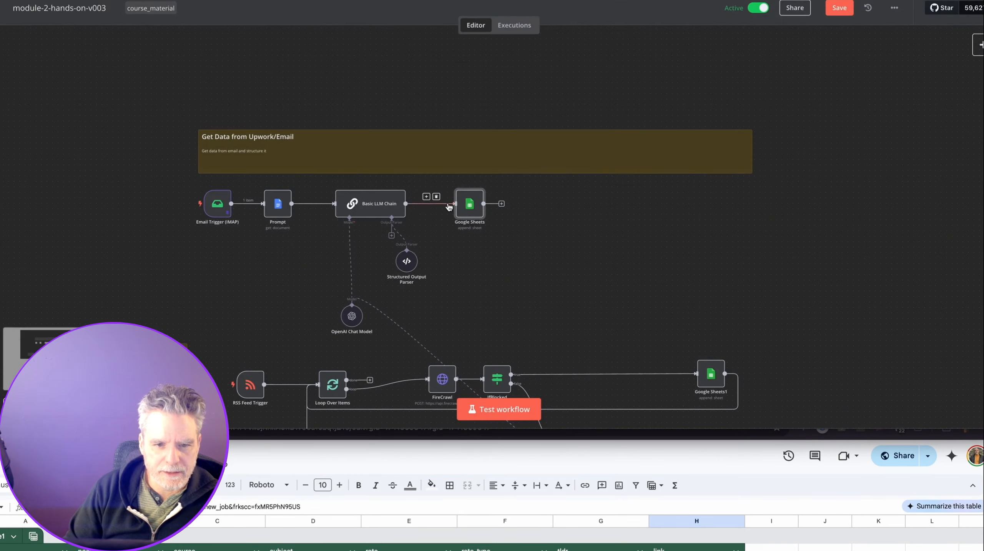
double_click(473, 211)
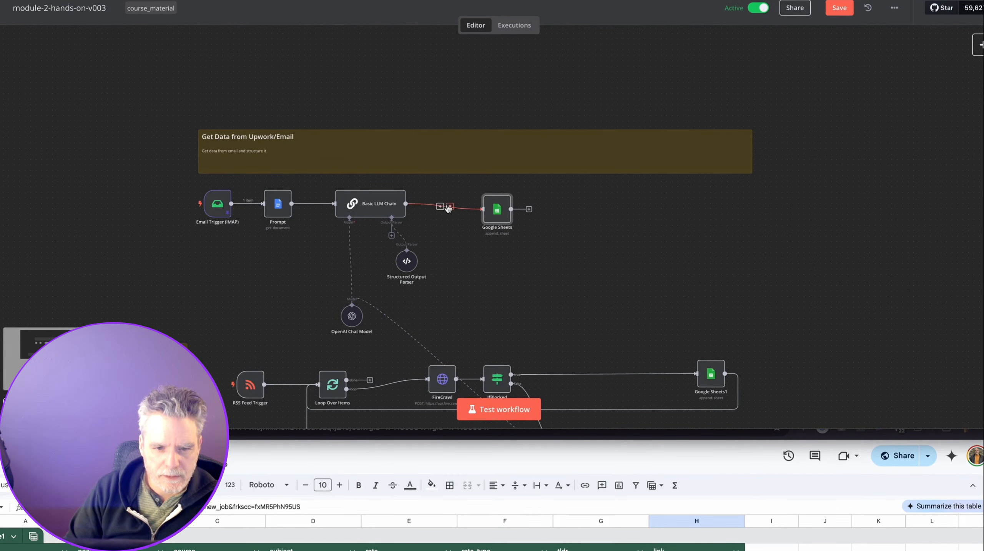
left_click(450, 207)
left_click_drag(498, 214, 147, 121)
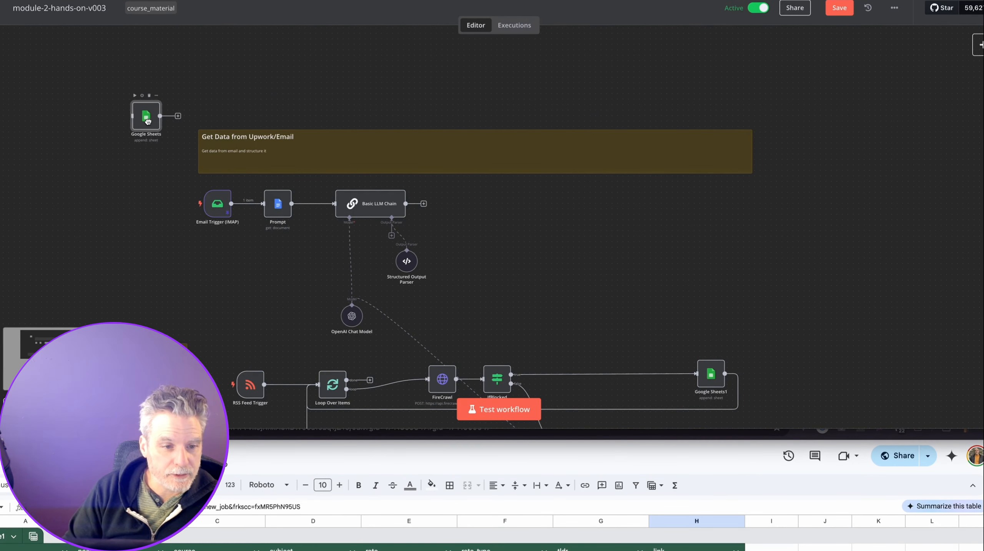
left_click(833, 10)
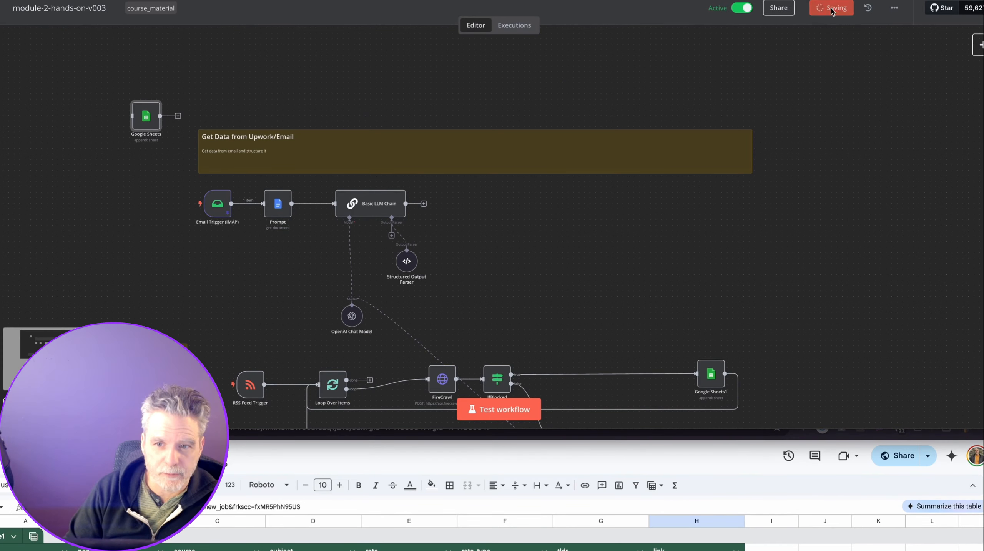
Load the same workflow's address in a new browser window.
key("super+n")
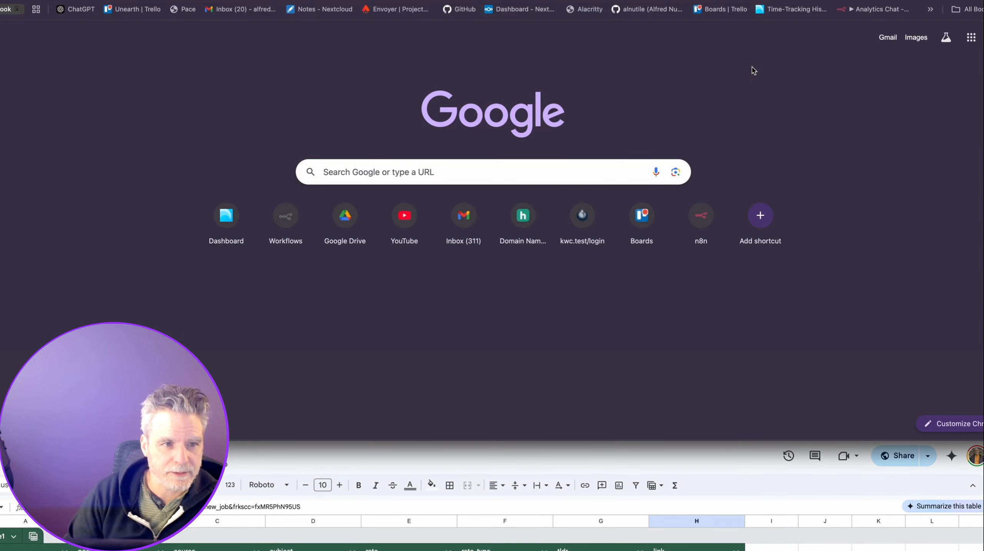
key("Return")
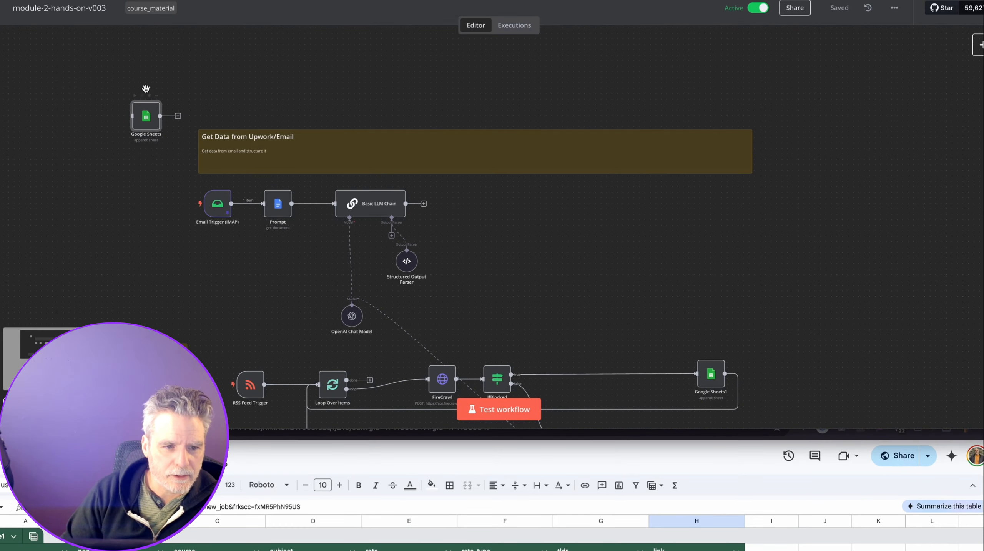
Add a NocoDB 'Create a row' step after Basic LLM Chain using Downwork's JobPostings table, adding one field.
left_click(424, 204)
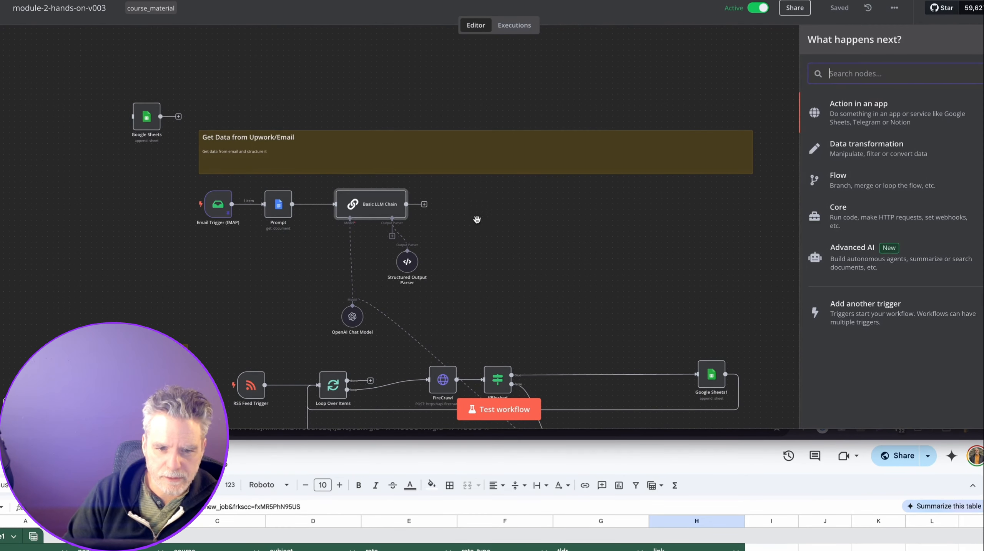
type("no")
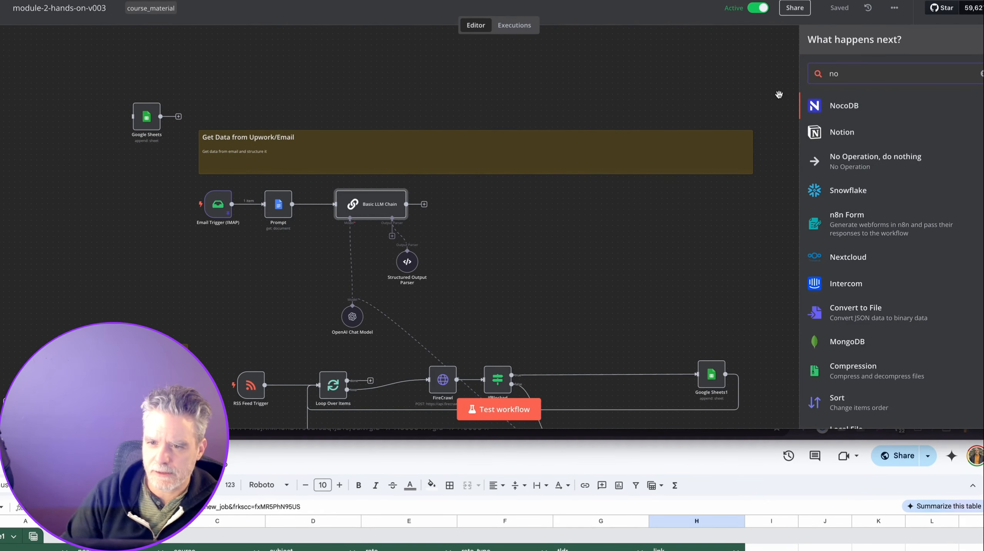
left_click(852, 106)
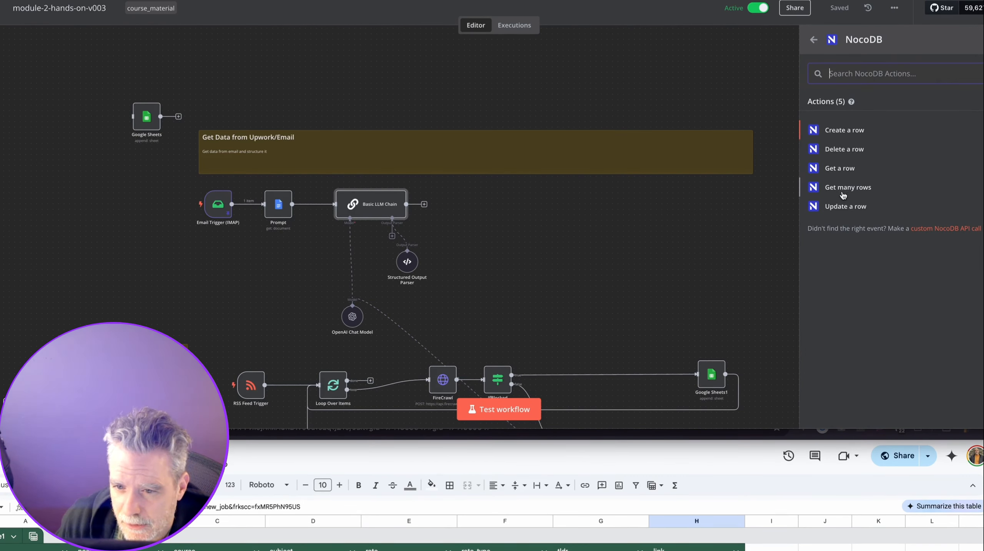
left_click(840, 133)
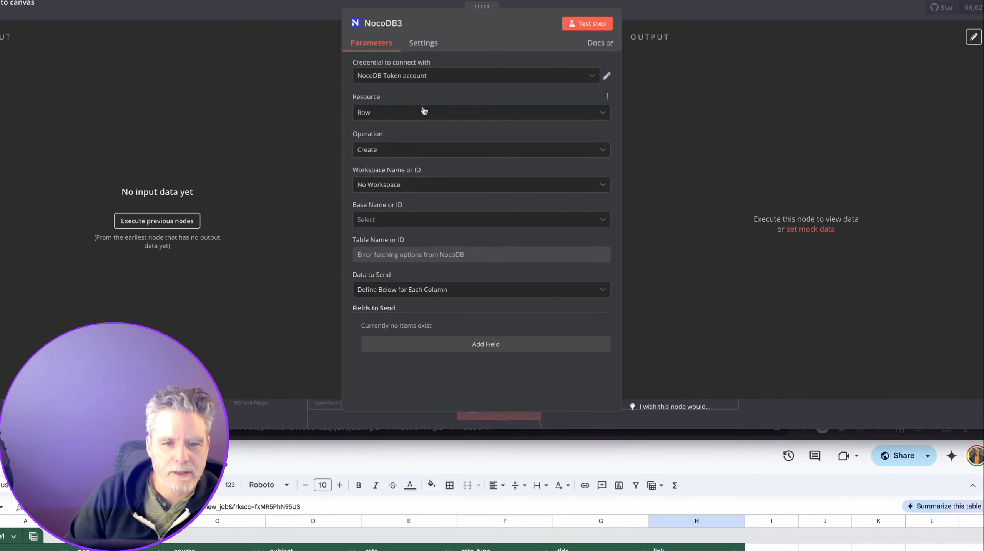
left_click(458, 220)
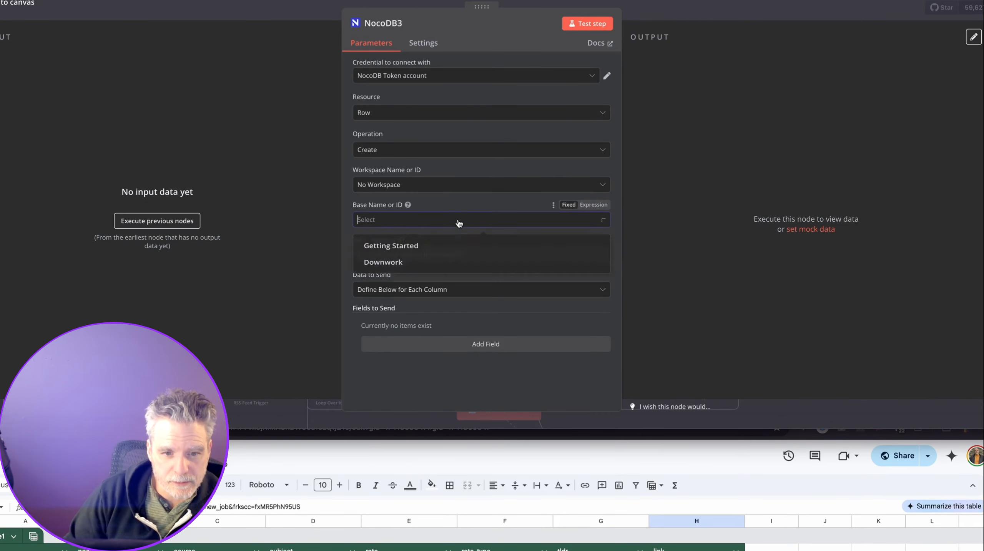
left_click(456, 265)
left_click(459, 259)
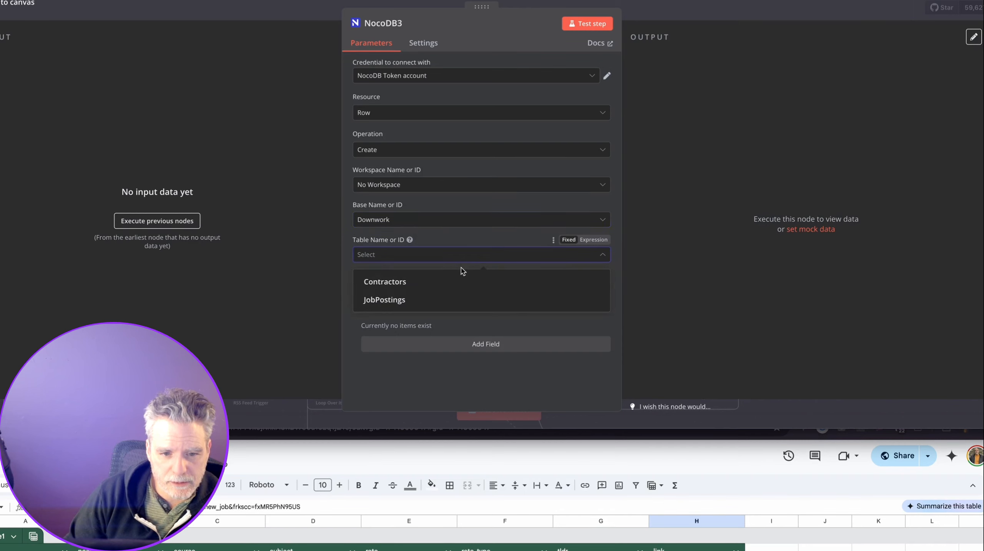
left_click(455, 300)
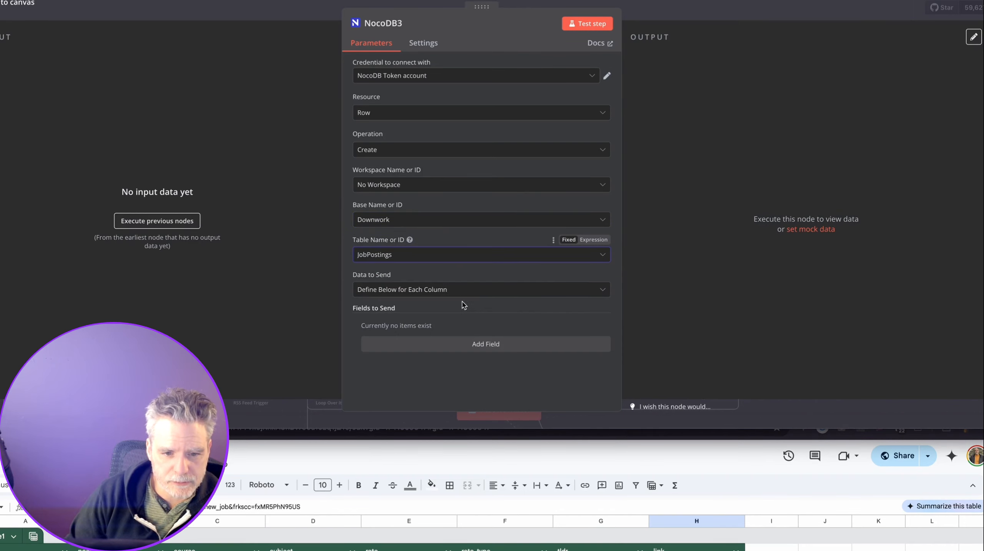
left_click(420, 342)
scroll(446, 306, "down", 2)
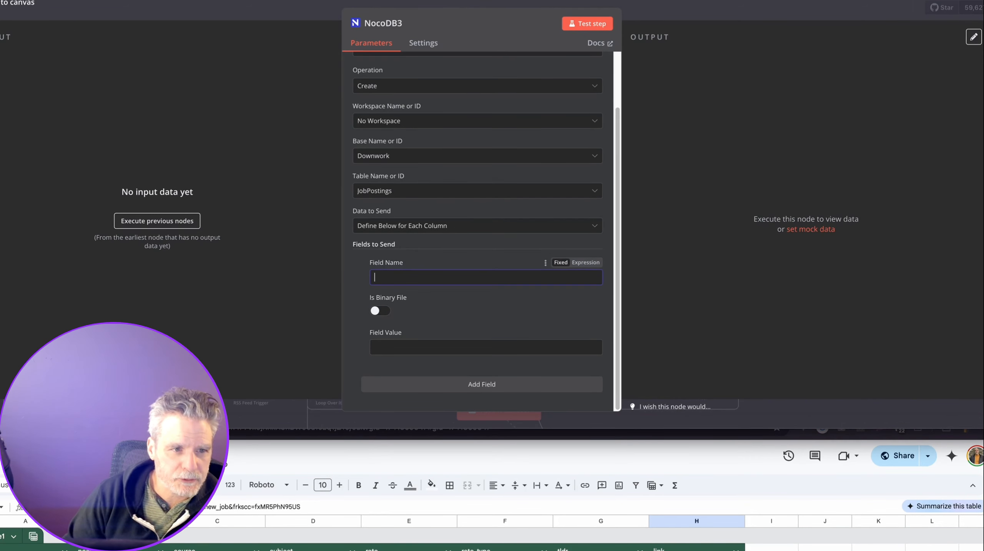
Set the first field to posted_on with the expression {{ $json.output.posted_on }}.
left_click(77, 1)
double_click(192, 47)
key("ctrl+c")
key("ctrl+Tab")
key("ctrl+v")
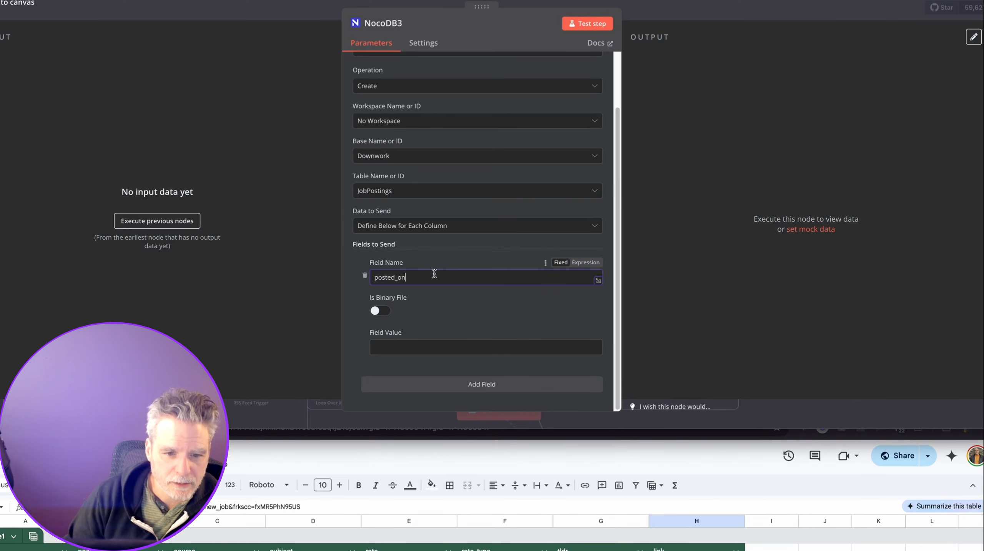
key("super+Tab")
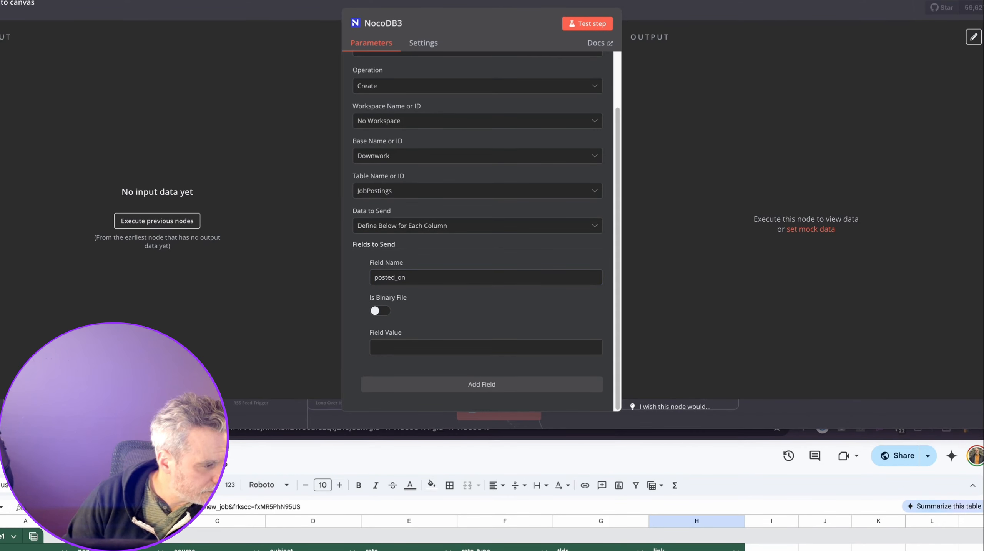
left_click(385, 343)
type("{{ $json.output.posted_on }}")
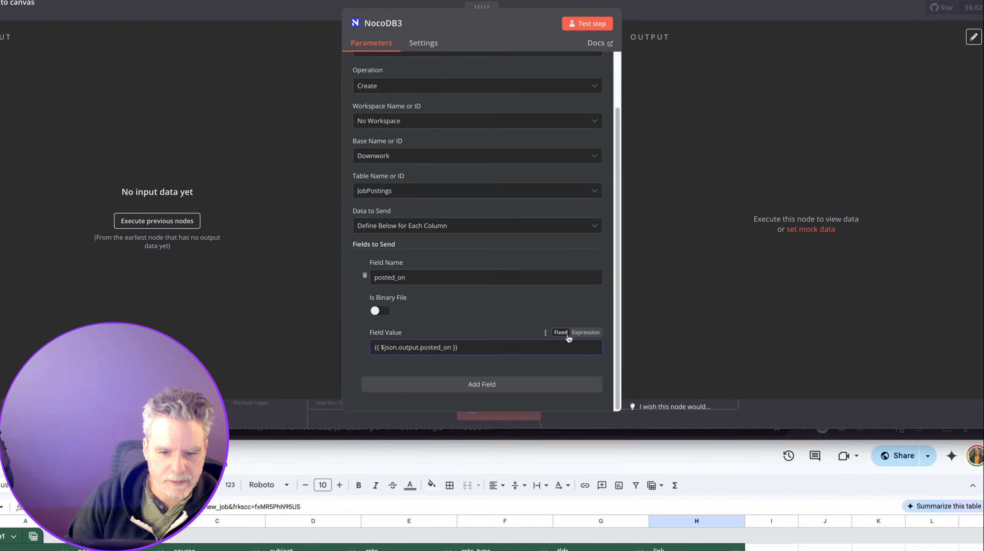
left_click(572, 333)
left_click(361, 345)
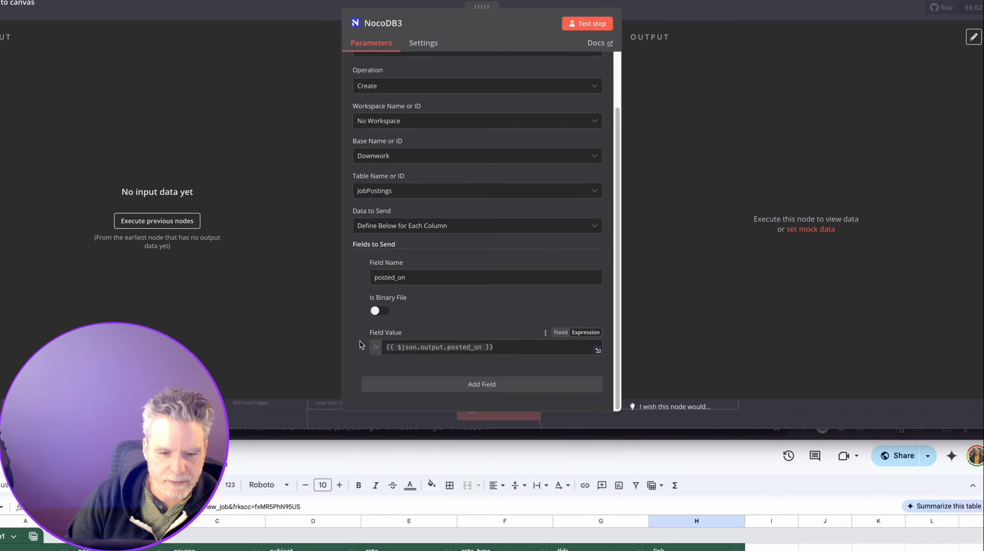
Add a source field with the fixed value upwork.
left_click(391, 383)
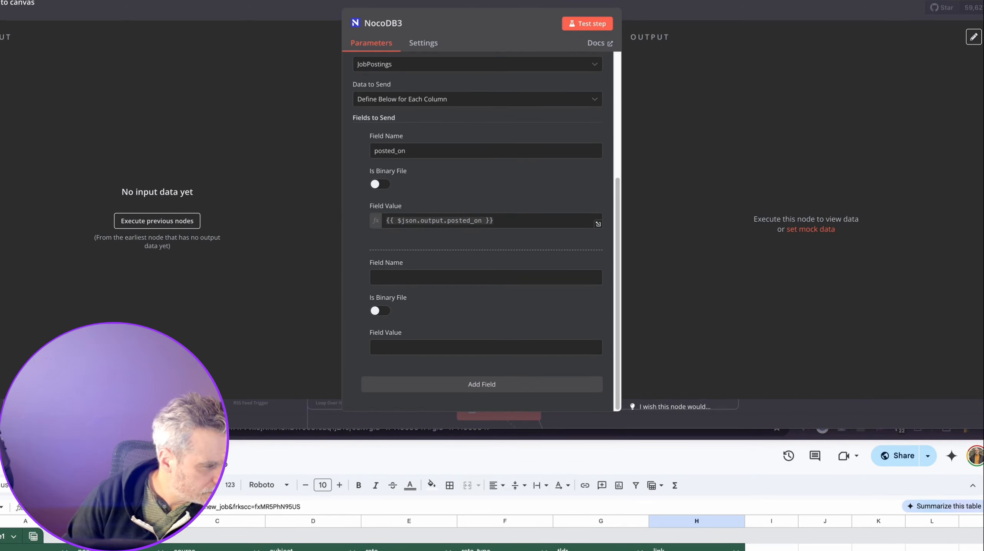
type("source")
left_click(407, 341)
type("upwork")
Add a third field with the expression {{ $json.output.title }} as its value.
left_click(454, 386)
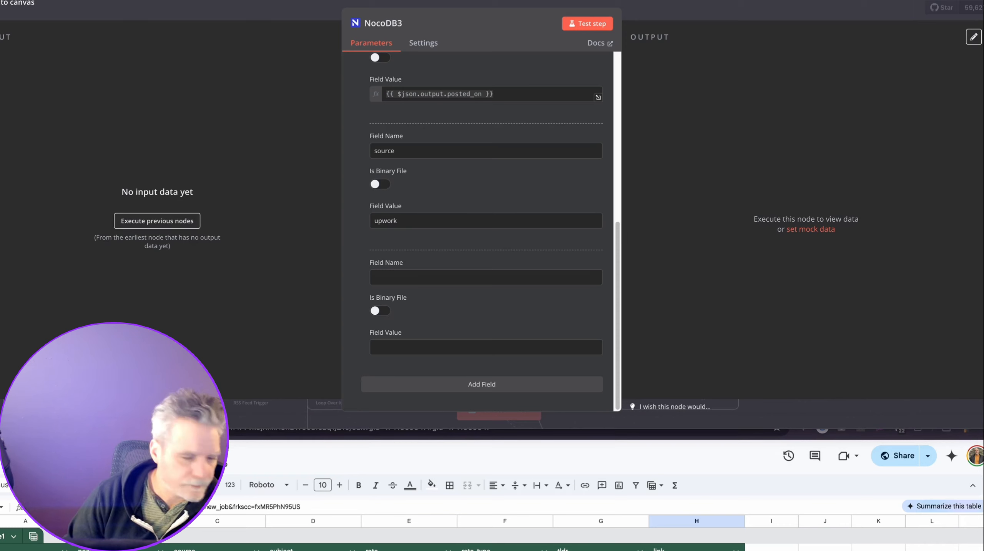
left_click(379, 352)
left_click(387, 349)
type("{{ $json.output.title }}")
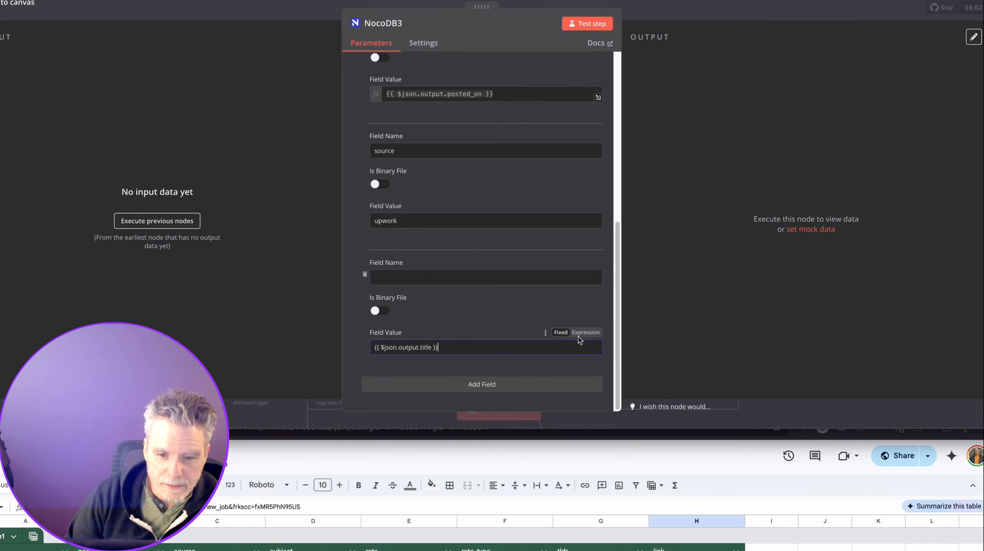
left_click(588, 333)
left_click(419, 273)
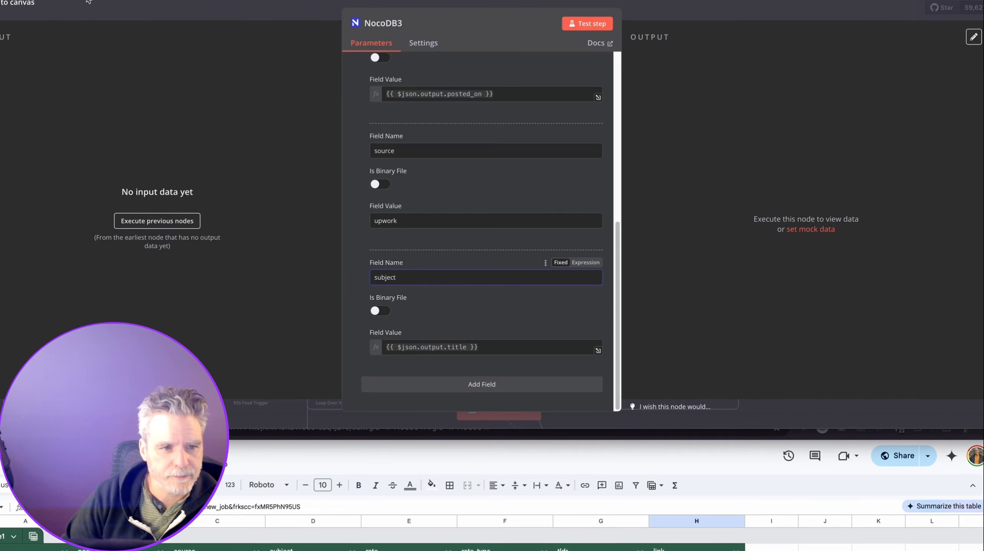
Rearrange the browser windows, moving the NocoDB tab into the lower window.
left_click(521, 456)
left_click_drag(521, 404, 528, 440)
left_click_drag(270, 1, 294, 457)
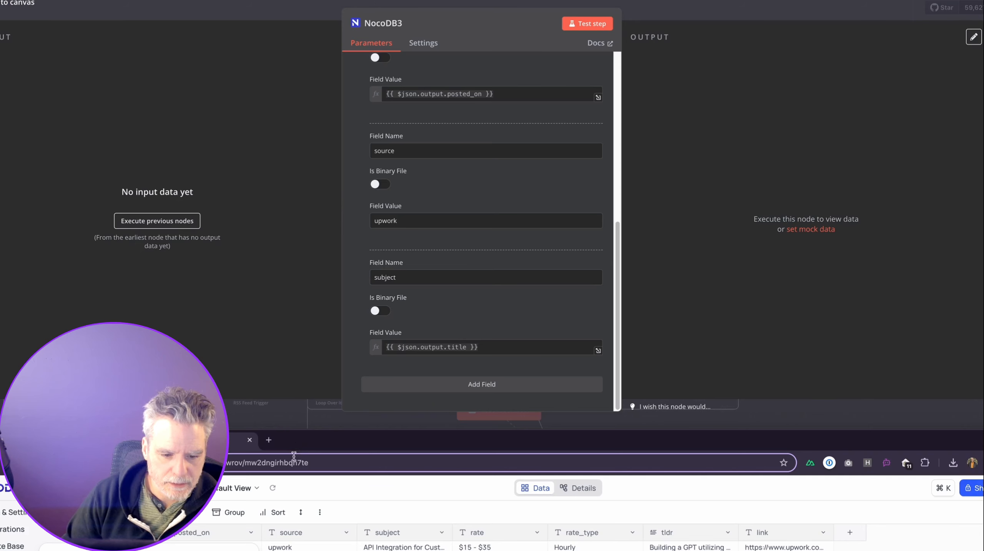
After checking the subject expression, add a rate field mapped to {{ $json.output.rate }}.
left_click(481, 281)
left_click(577, 344)
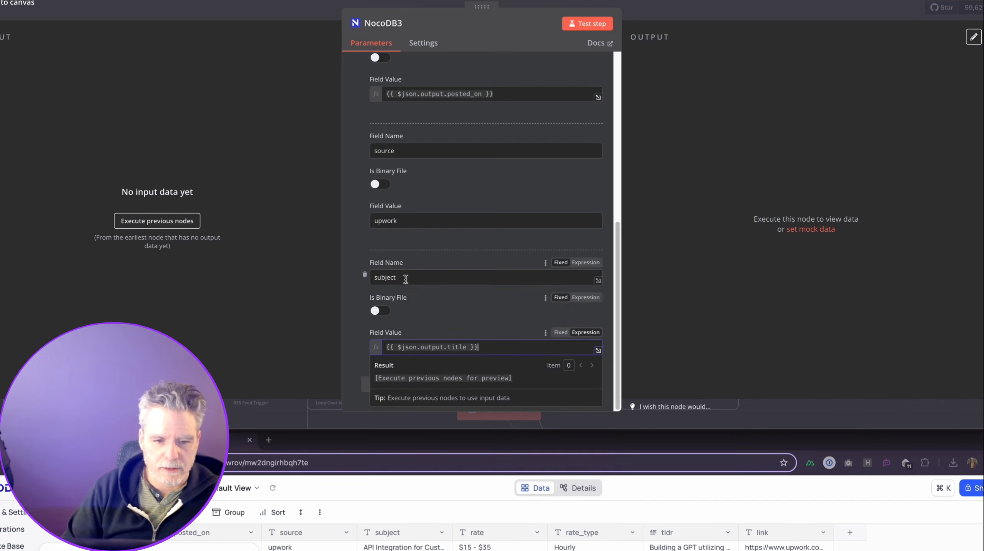
left_click(348, 317)
left_click(407, 386)
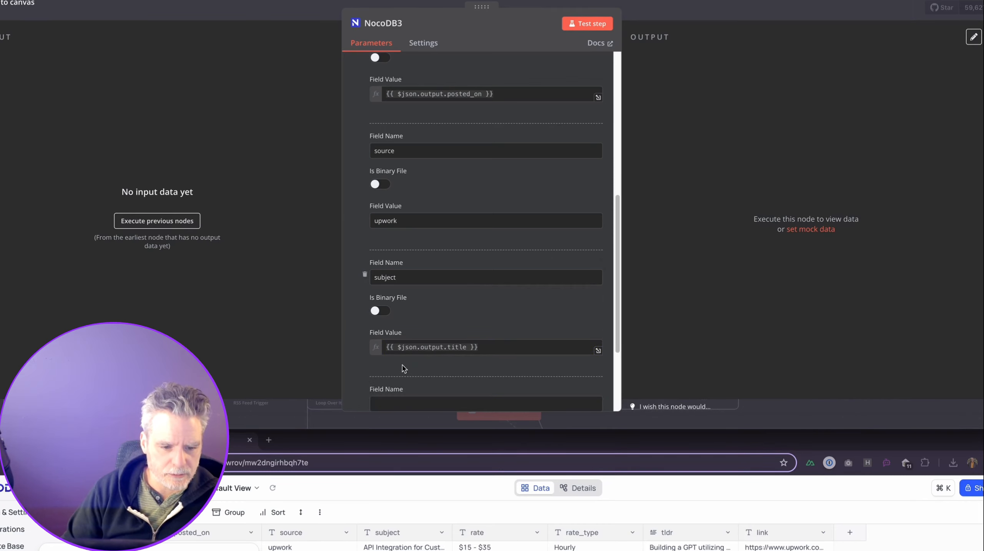
scroll(419, 368, "down", 3)
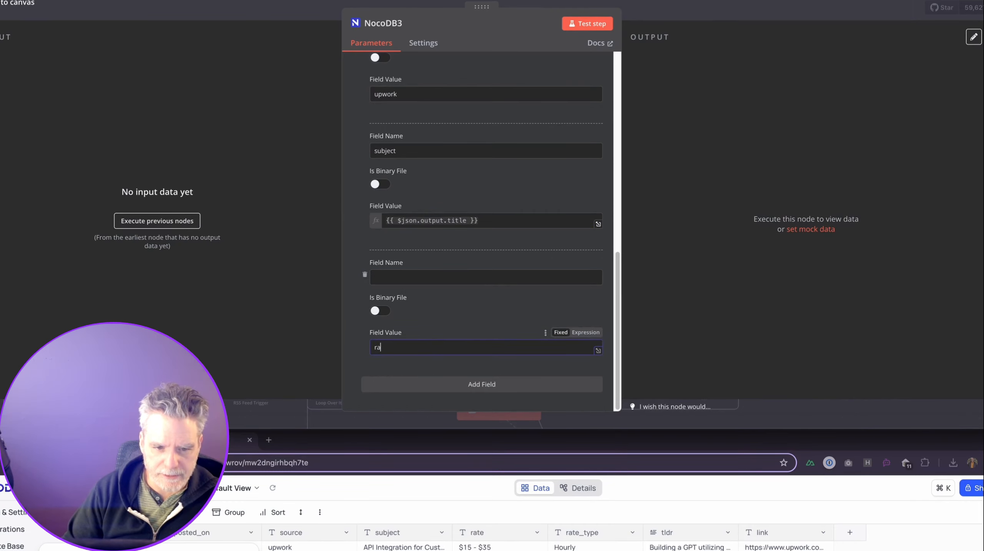
left_click(418, 279)
type("rate")
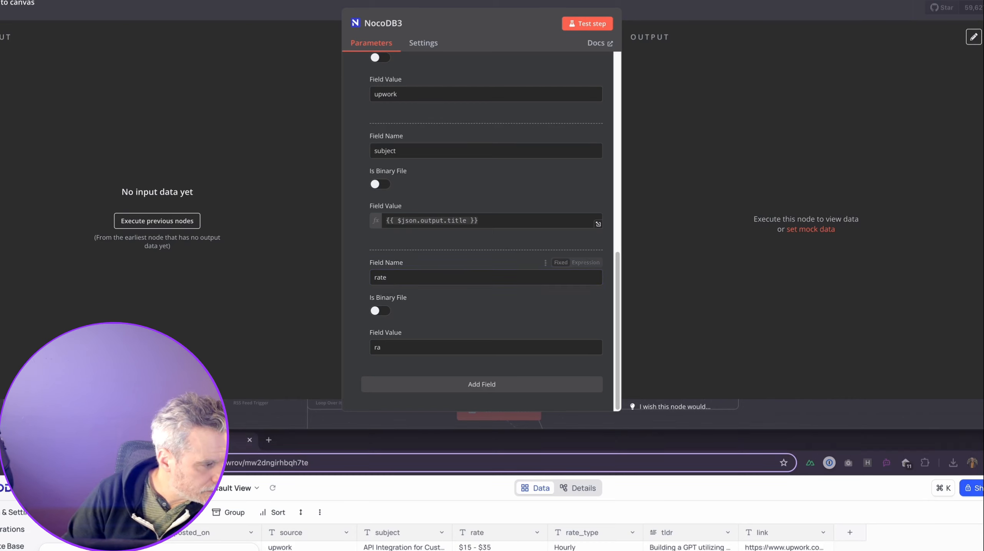
left_click(430, 359)
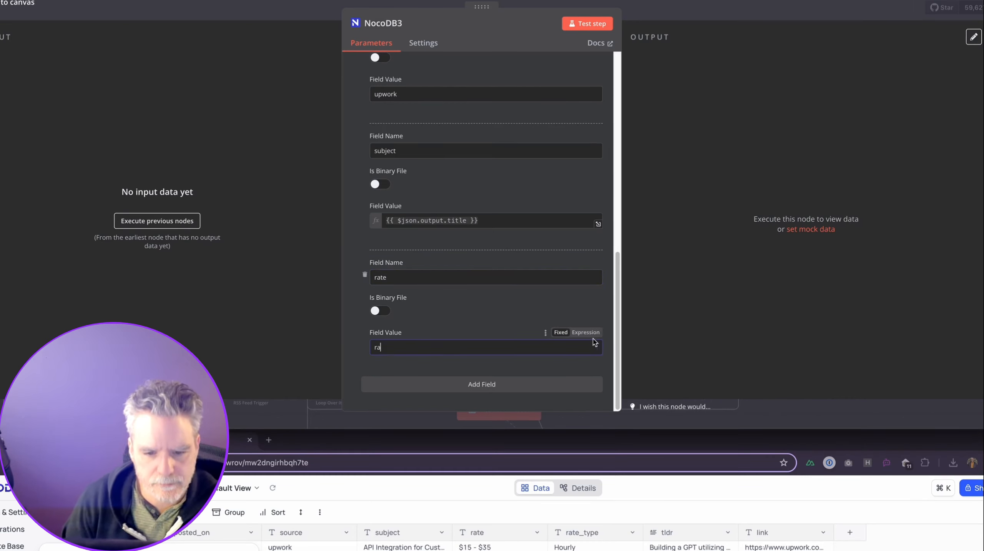
left_click(585, 333)
key("ctrl+a")
type("{{ $json.output.rate }}")
left_click(513, 307)
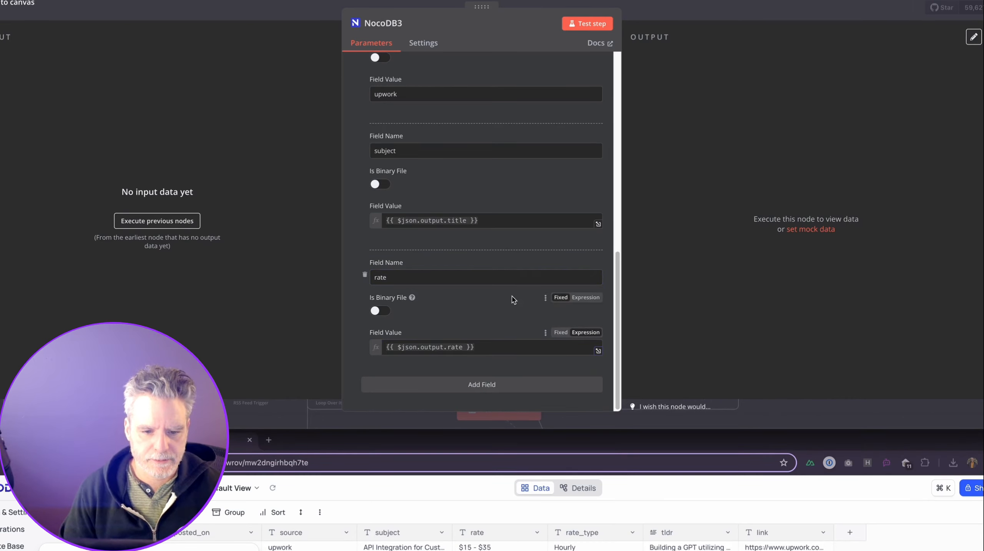
Add a rate_type field with the expression {{ $json.output.rate_type }}.
left_click(451, 384)
scroll(409, 380, "down", 4)
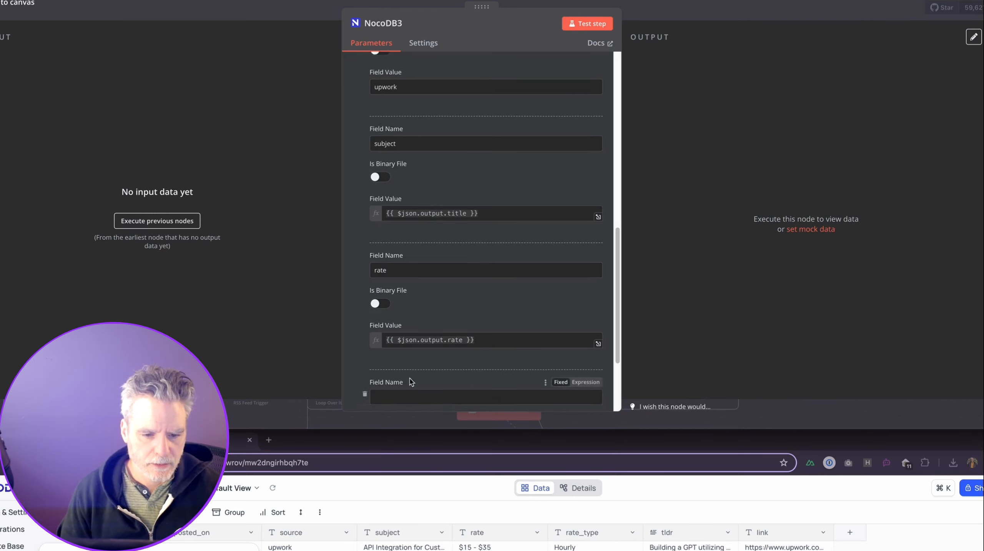
left_click(397, 278)
type("rate_type")
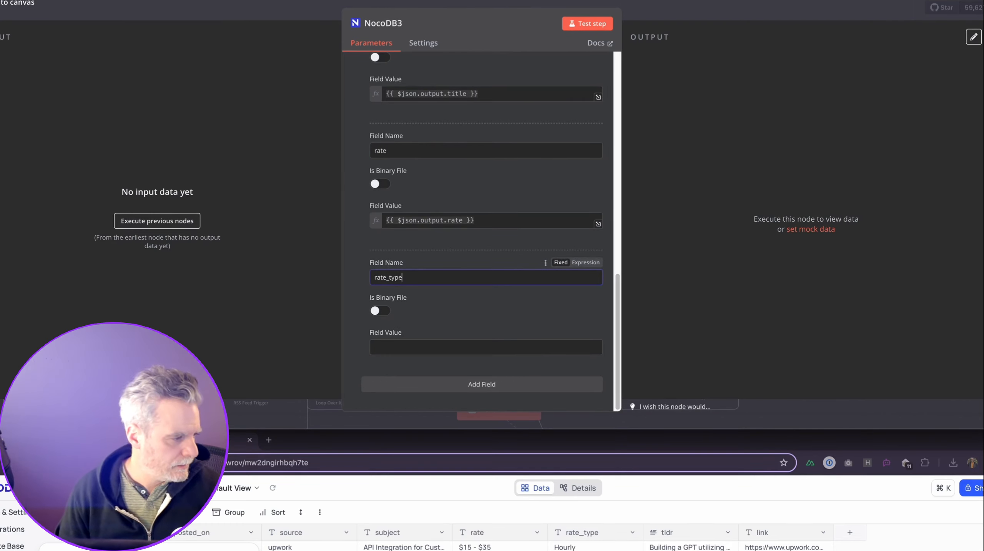
key("super+Tab")
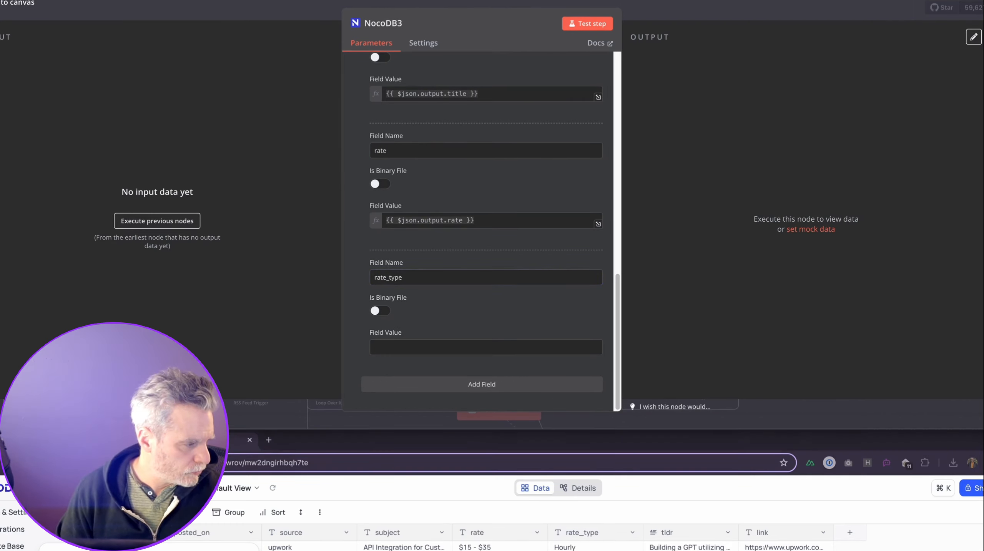
left_click(391, 347)
type("{{ $json.output.rate_type }}")
left_click(585, 333)
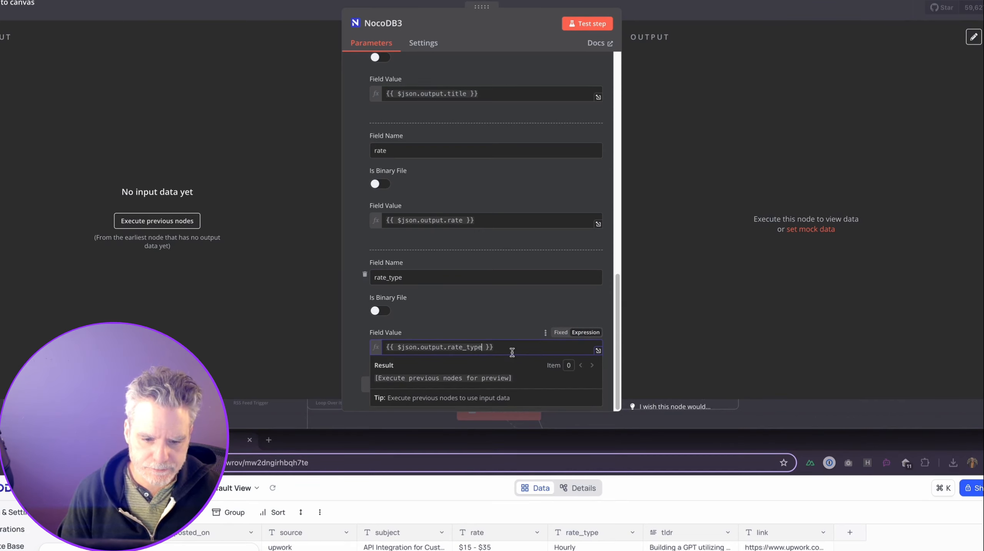
left_click(363, 356)
Add tldr and link fields mapped to {{ $json.output.tldr }} and {{ $json.output.link }}.
left_click(403, 377)
left_click(403, 276)
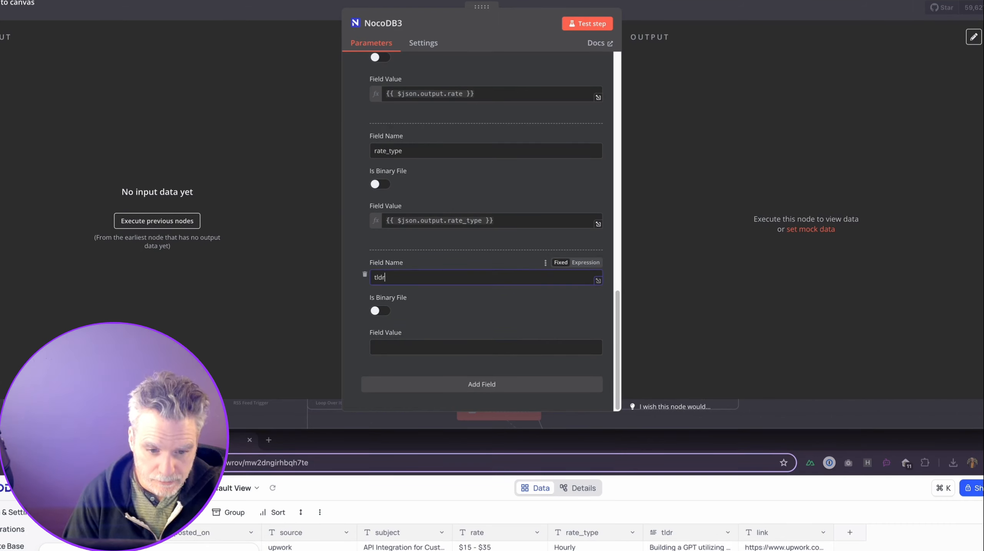
left_click(448, 346)
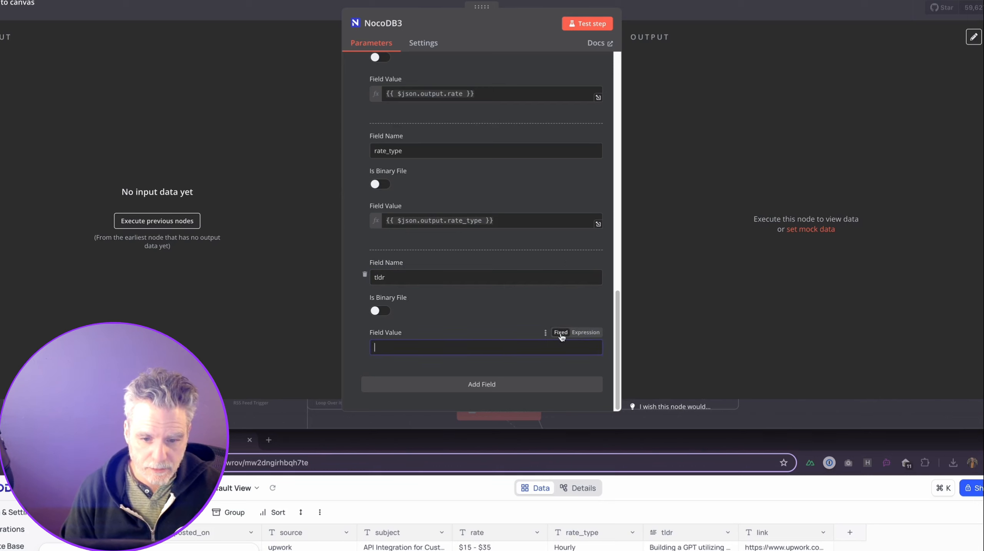
left_click(593, 335)
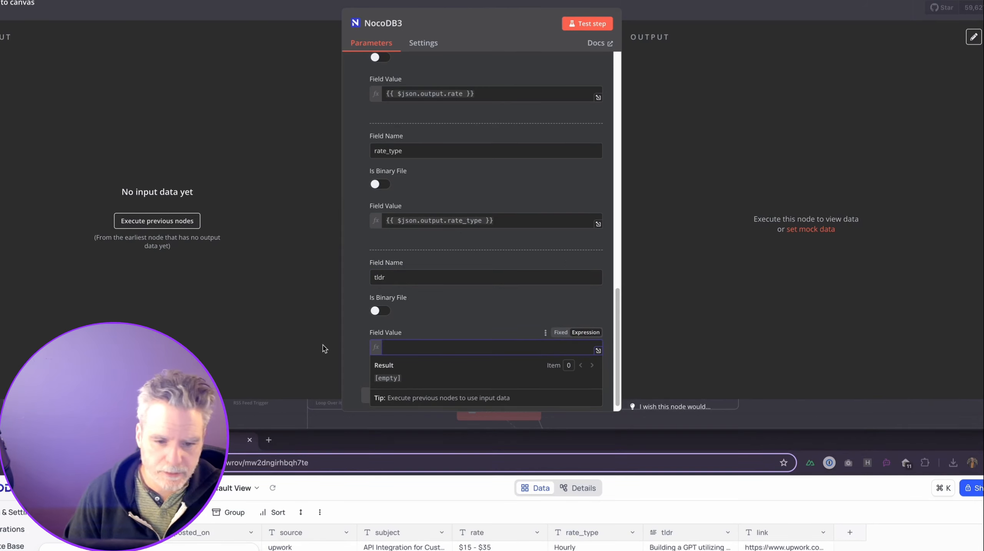
type("{{ $json.output.tldr }}")
left_click(501, 296)
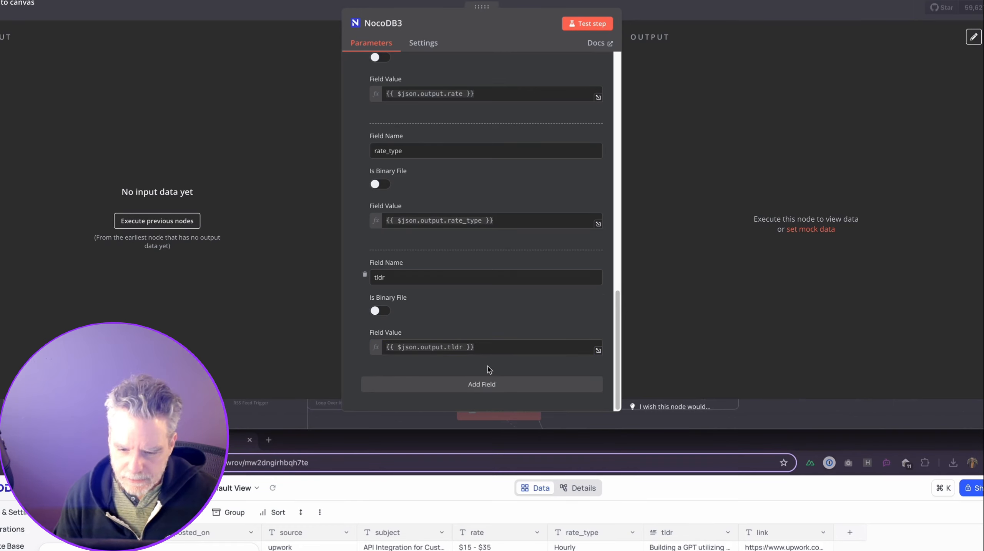
left_click(428, 384)
scroll(425, 384, "down", 3)
left_click(391, 278)
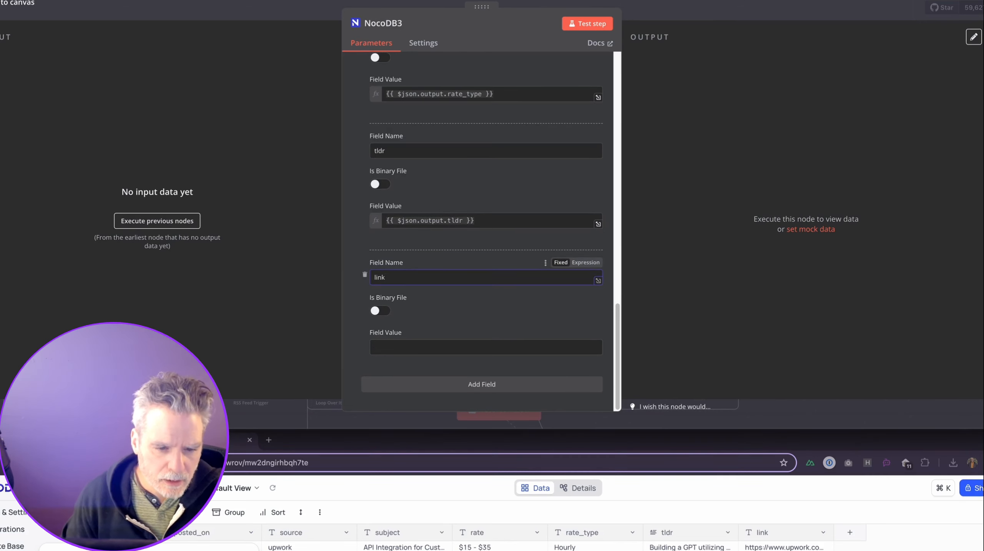
key("super+Tab")
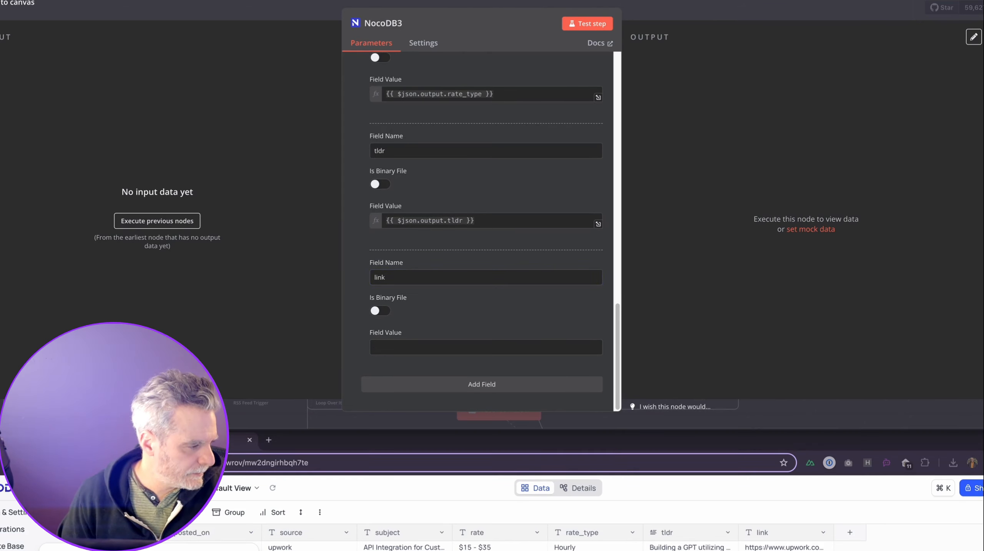
left_click(464, 347)
type("{{ $json.output.link }}")
left_click(586, 333)
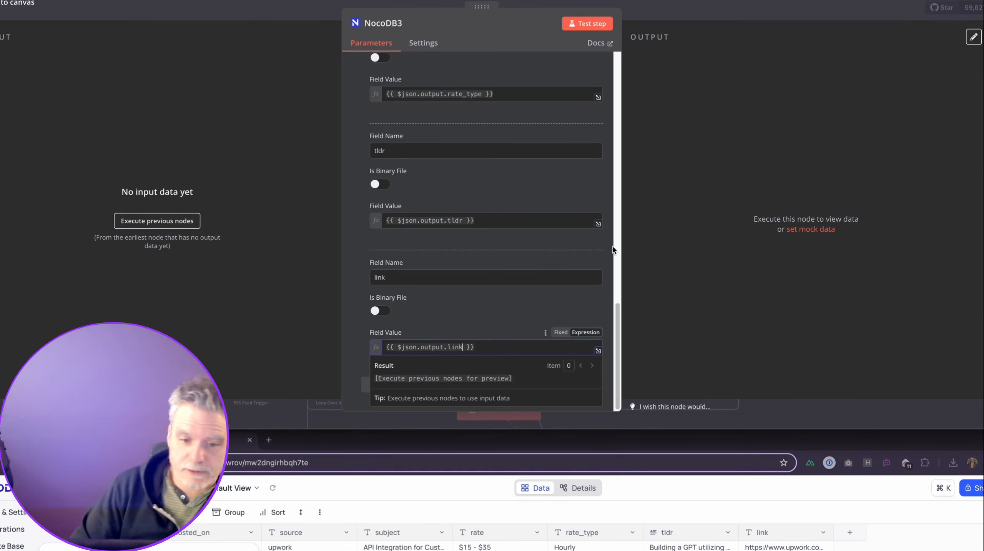
Delete the leftover Google Sheets node and rearrange NocoDB3 and Google Sheets1 on the canvas.
left_click(680, 17)
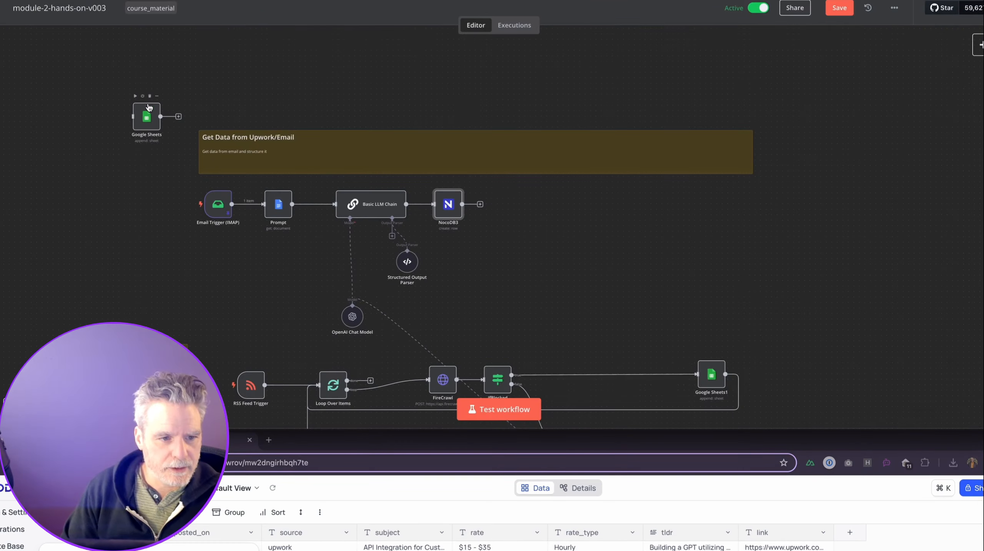
left_click(150, 96)
left_click_drag(451, 212, 479, 212)
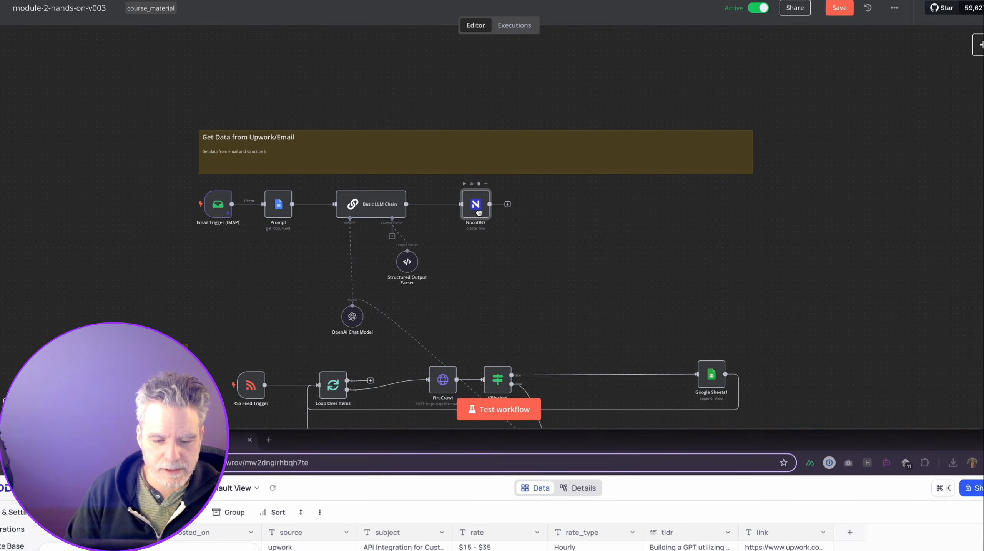
scroll(464, 276, "down", 5)
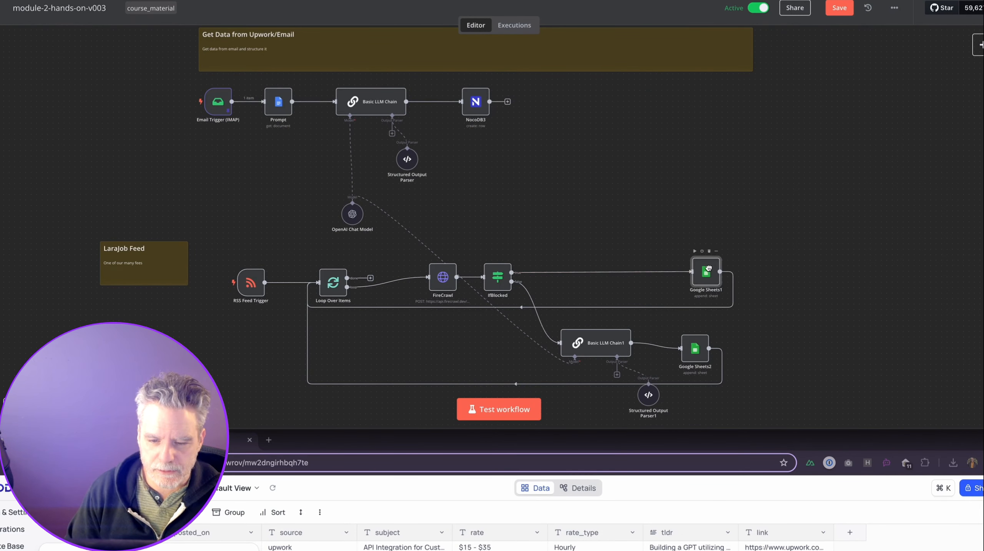
left_click_drag(676, 269, 657, 270)
Review the values Google Sheets1 sends; a trial deletion of it is undone.
left_click(833, 11)
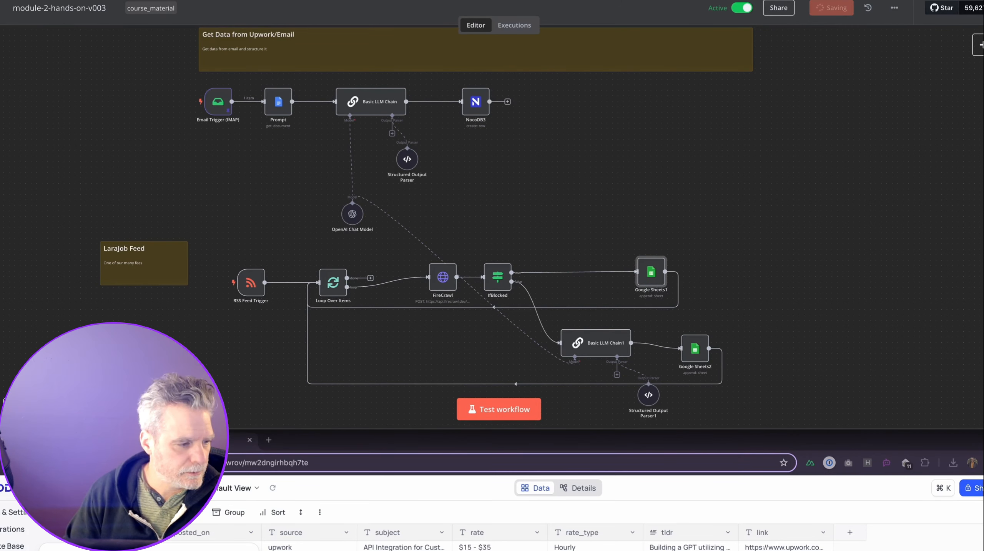
double_click(655, 280)
scroll(574, 297, "down", 3)
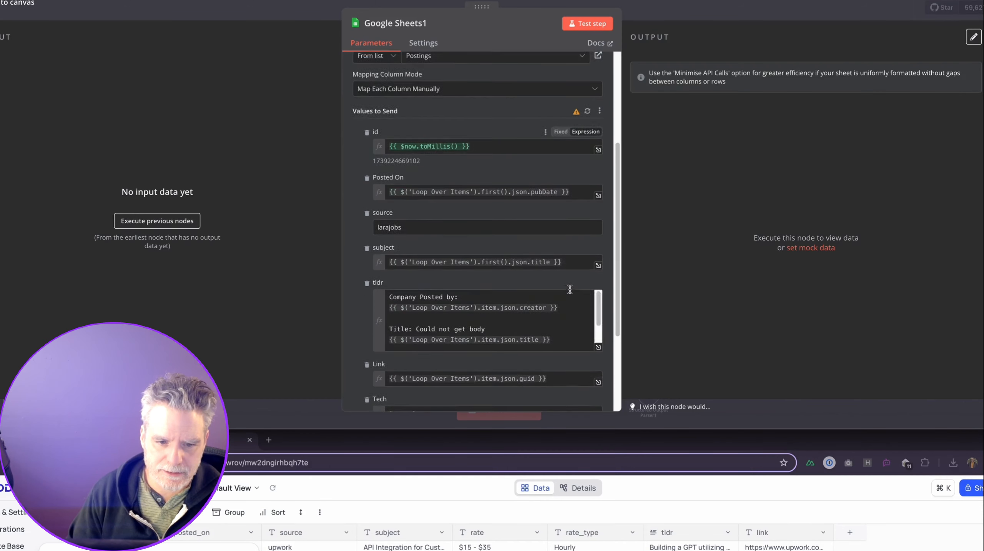
scroll(570, 289, "down", 3)
key("Escape")
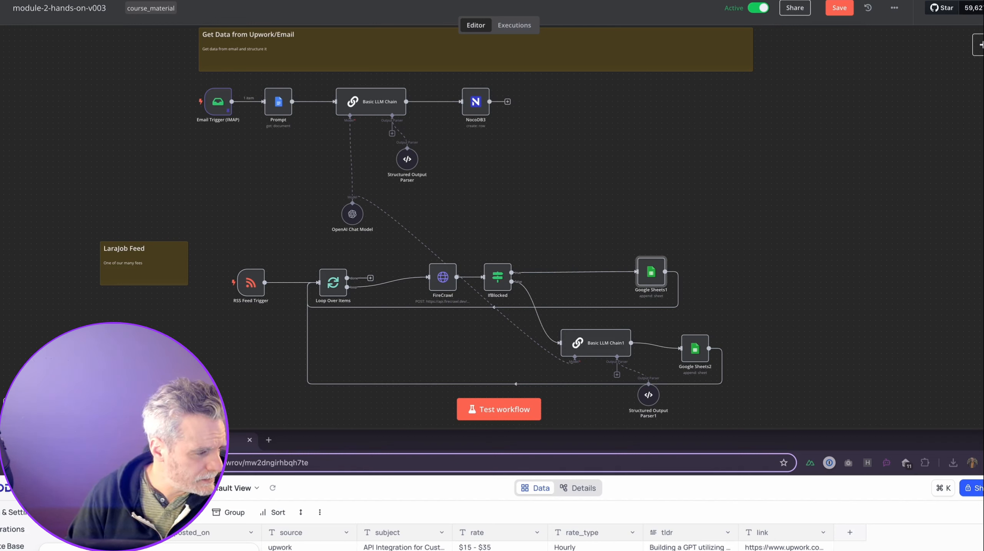
left_click(675, 279)
mouse_move(654, 272)
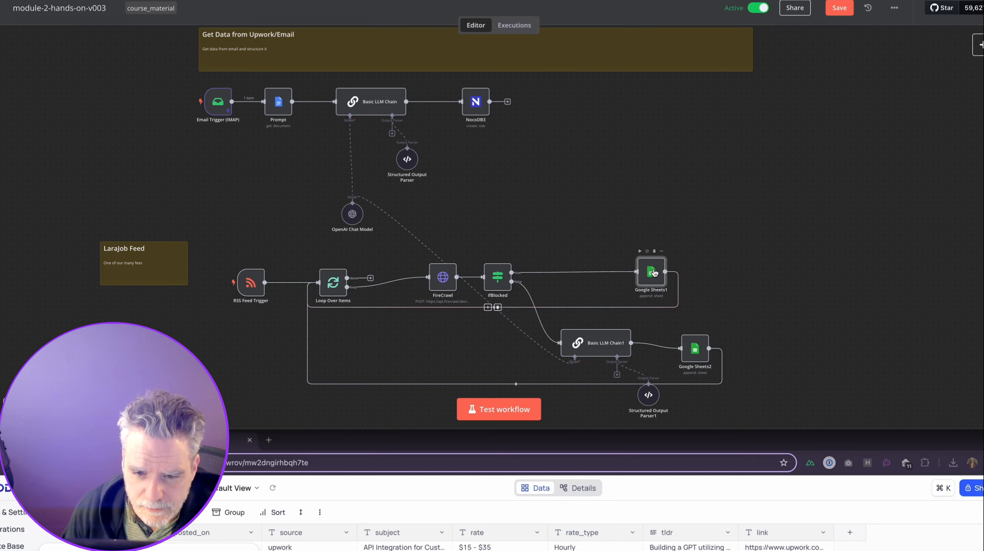
left_click(655, 252)
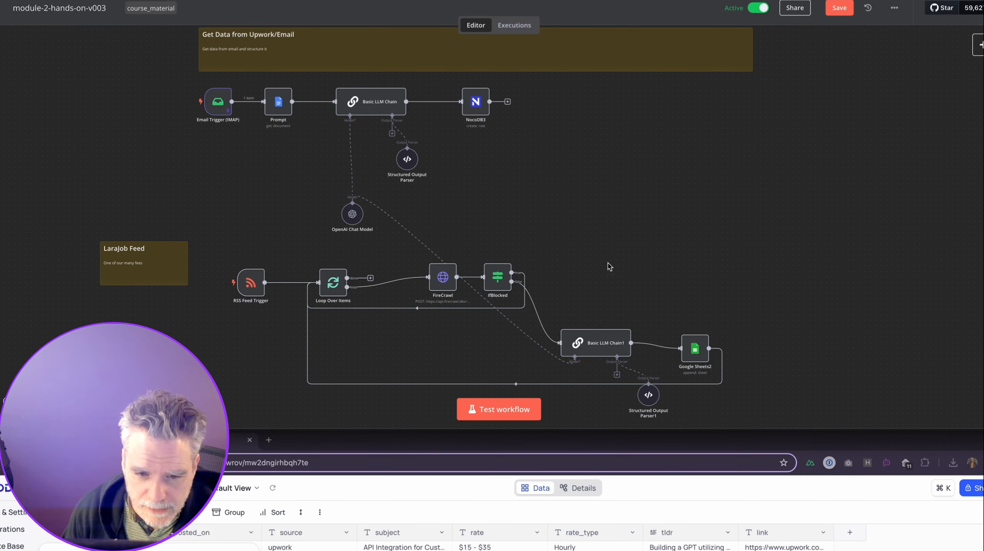
key("super+z")
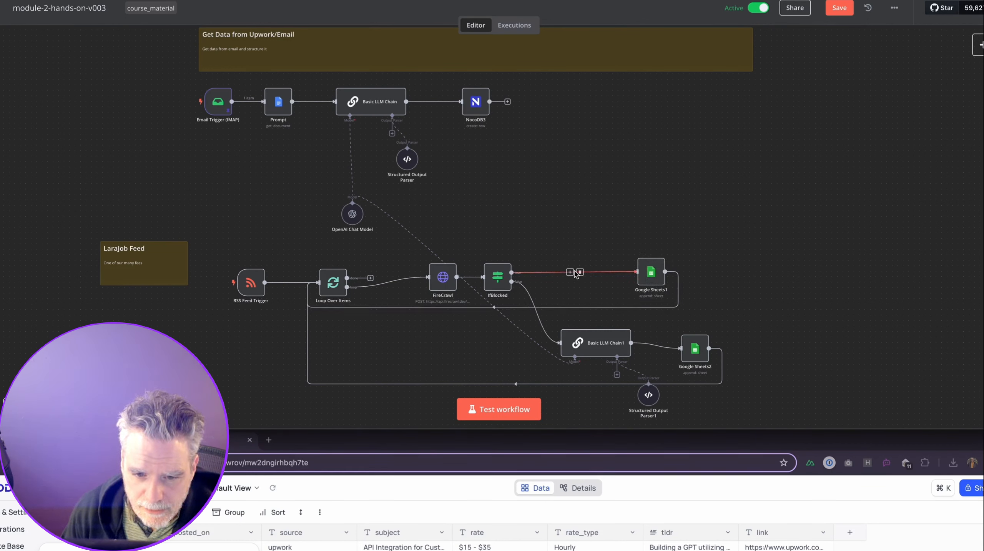
left_click(569, 273)
left_click(610, 190)
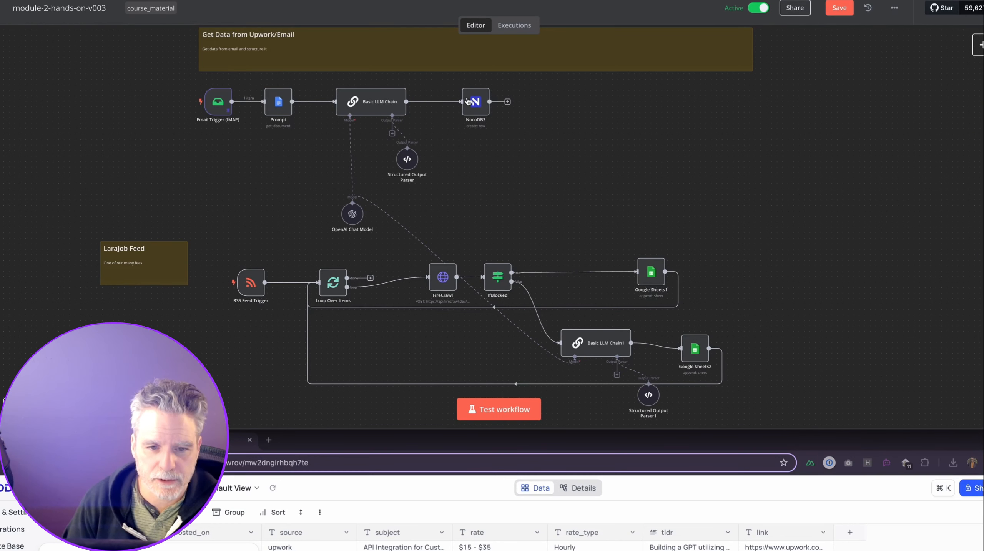
Duplicate NocoDB3 as NocoDB4 on IfBlocked's true output and delete Google Sheets1.
left_click(486, 81)
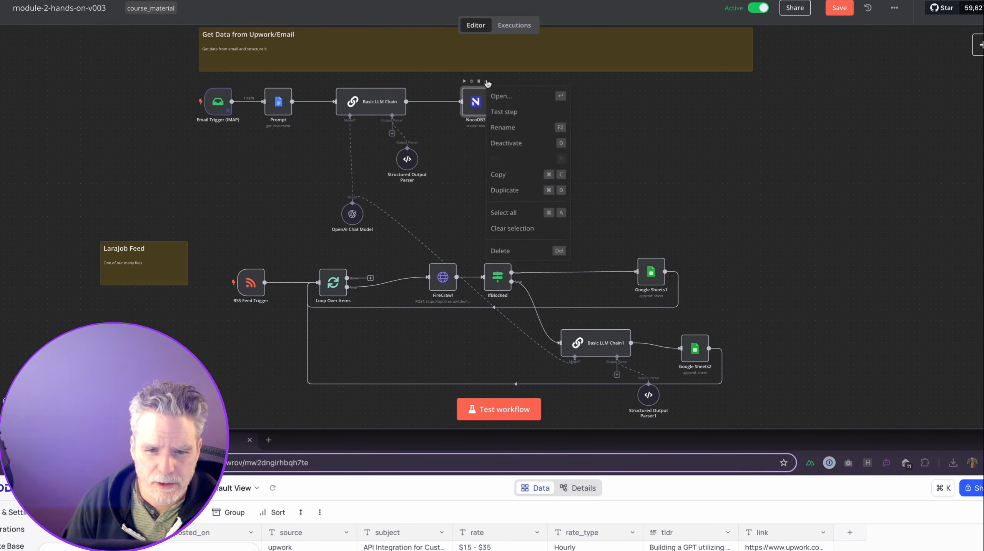
left_click(513, 191)
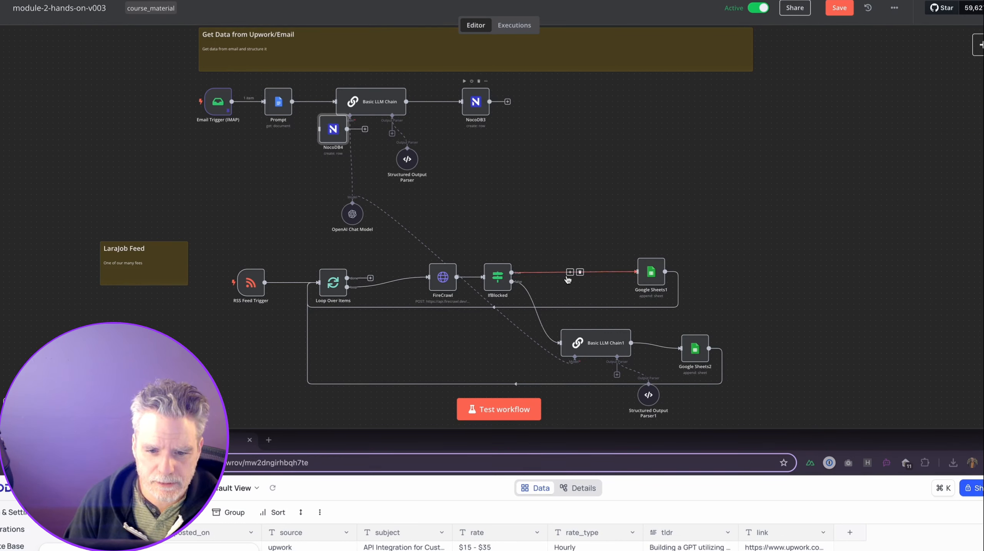
left_click_drag(342, 129, 587, 267)
left_click(534, 273)
left_click(625, 243)
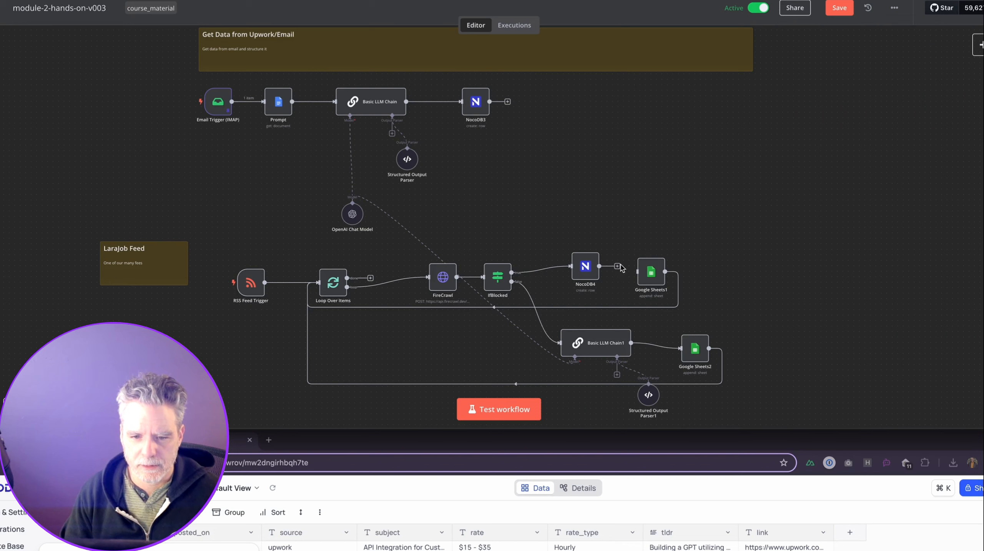
left_click(654, 253)
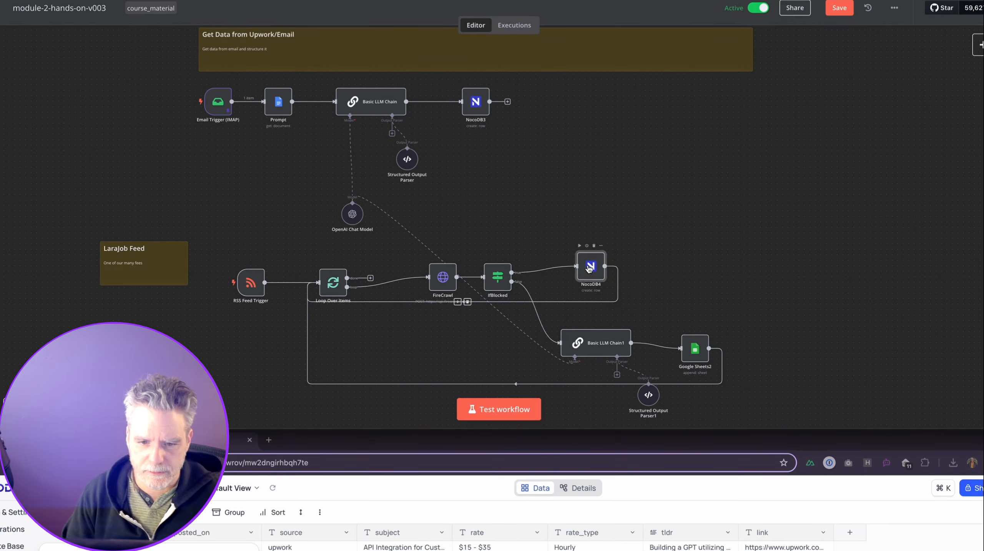
left_click_drag(584, 269, 633, 268)
In NocoDB4, set posted_on to Loop Over Items' pubDate and change the source to larajobs.
double_click(633, 266)
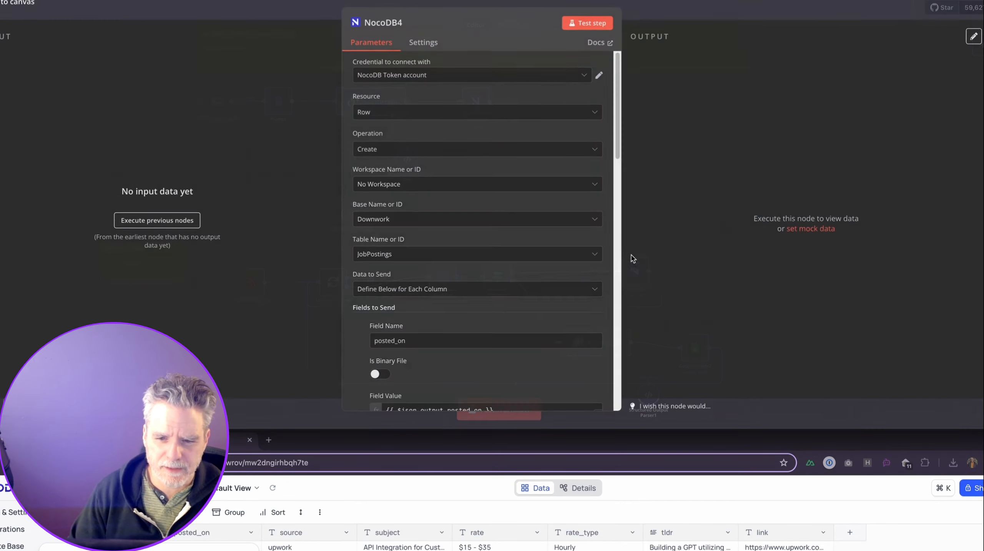
scroll(432, 230, "down", 8)
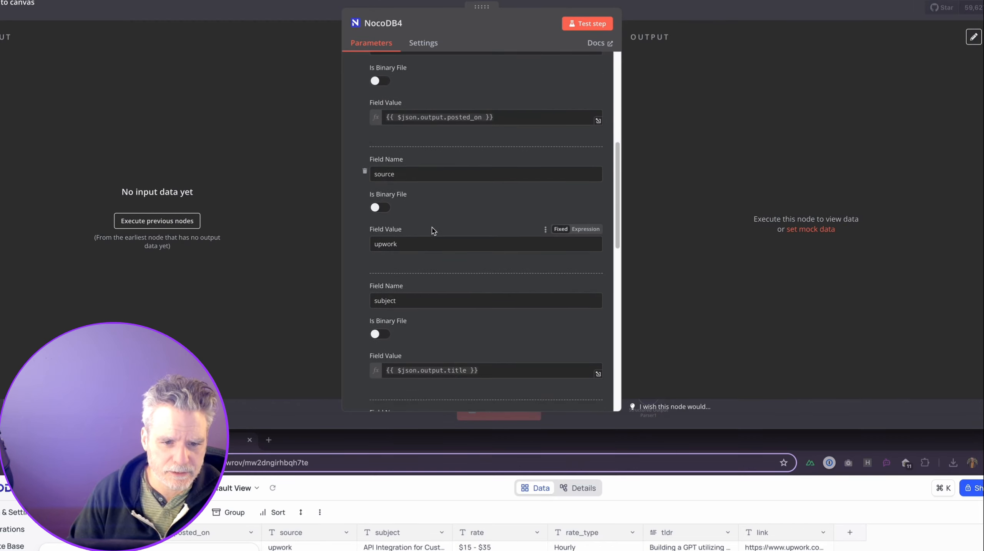
scroll(433, 231, "up", 4)
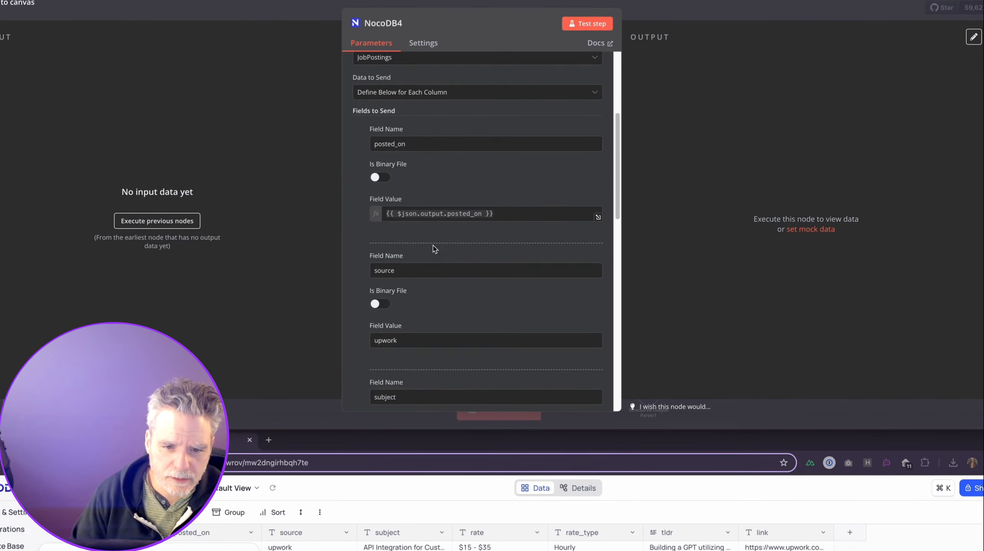
left_click(498, 213)
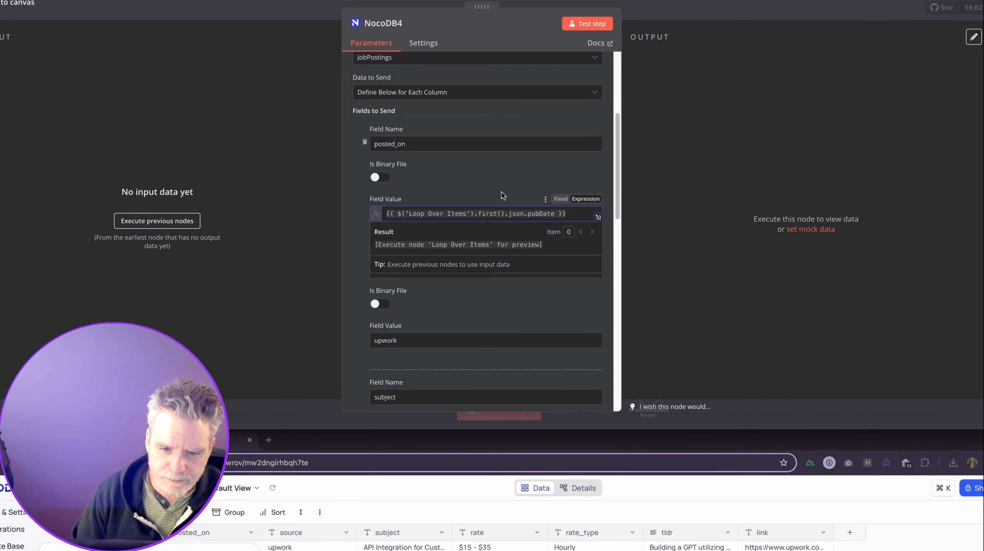
scroll(448, 261, "down", 3)
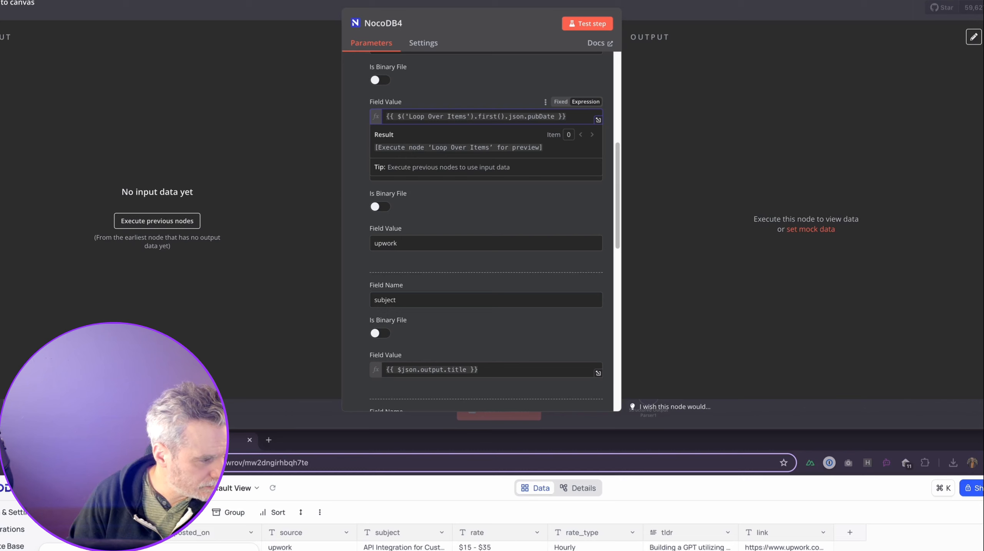
scroll(462, 268, "down", 6)
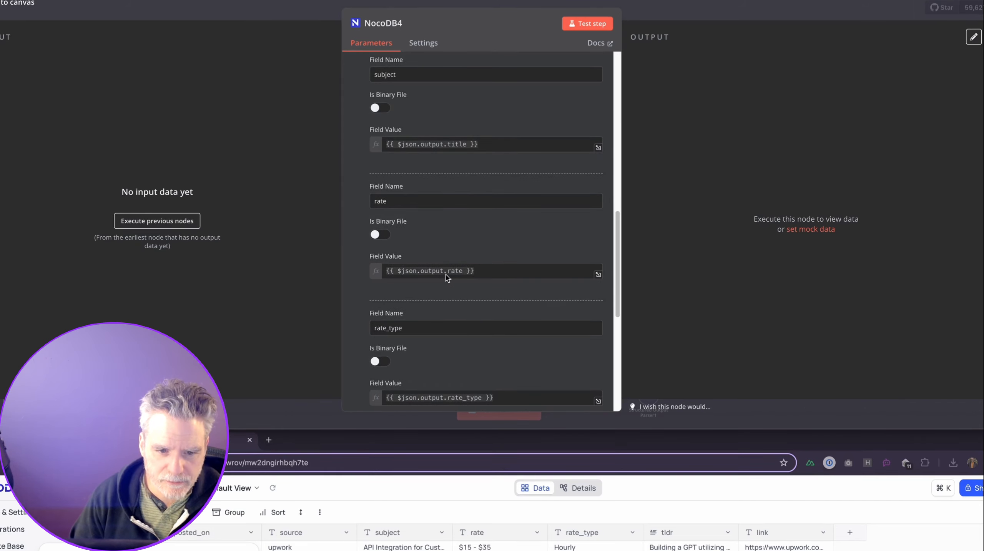
scroll(428, 308, "up", 3)
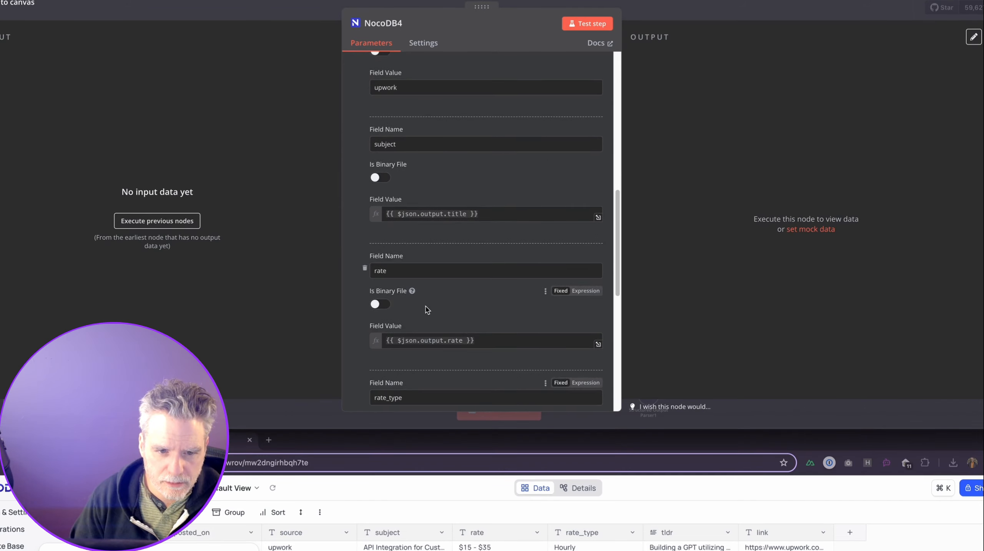
scroll(428, 307, "up", 5)
double_click(427, 310)
type("larajobs")
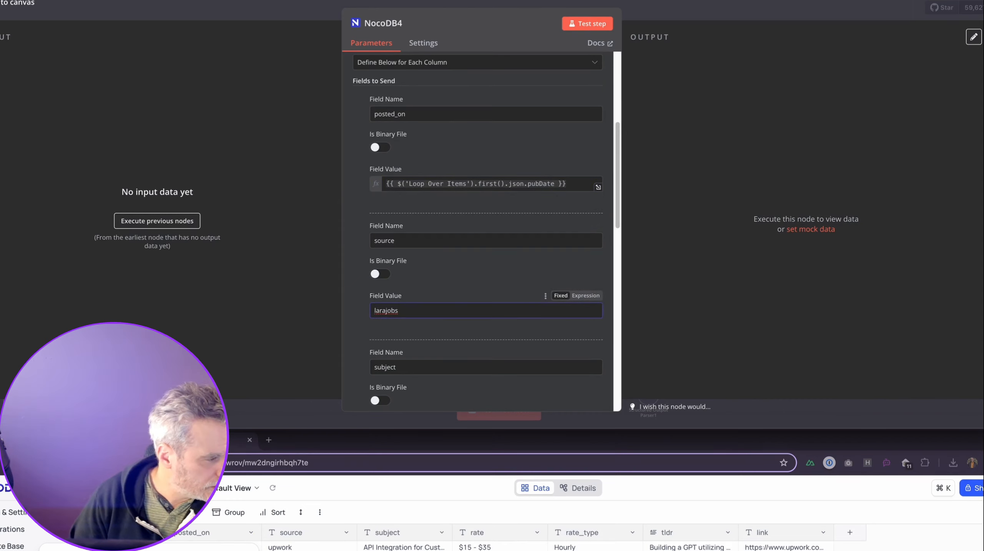
left_click(457, 310)
Map subject and tldr to Loop Over Items' title and link to its guid.
scroll(454, 311, "down", 4)
double_click(450, 300)
key("super+a")
type("{{ $('Loop Over Items').first().json.title }}")
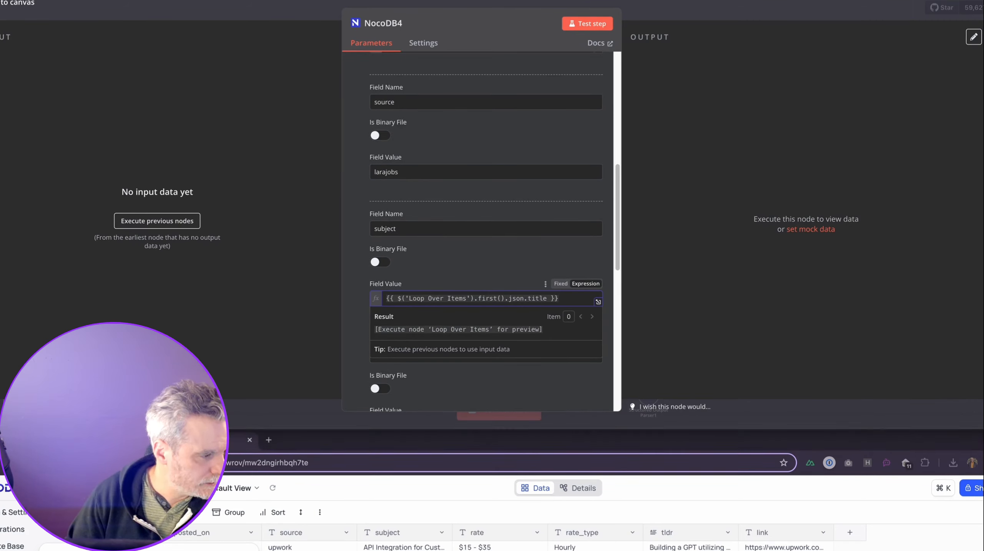
scroll(536, 350, "down", 7)
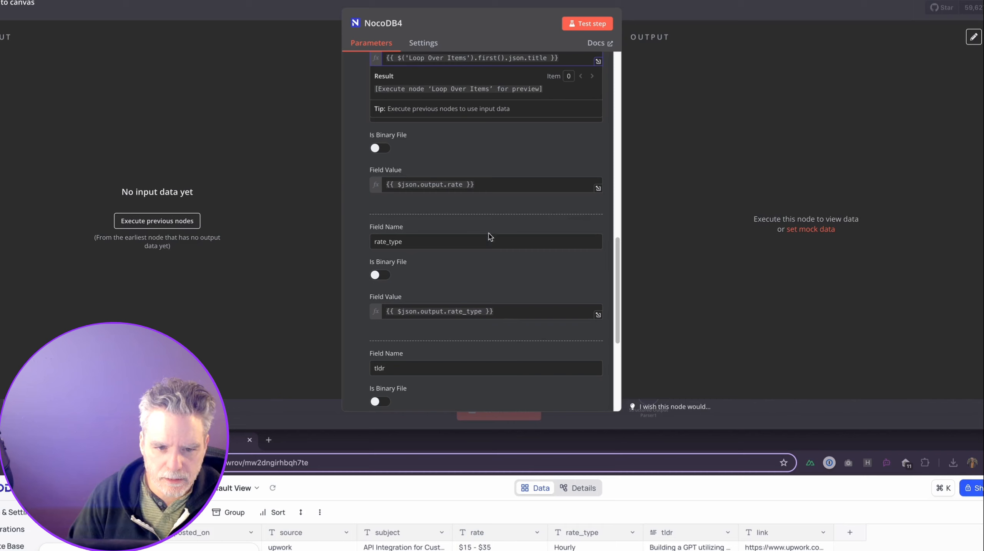
scroll(363, 204, "down", 6)
left_click(496, 347)
left_click_drag(496, 347, 335, 346)
type("{{ $('Loop Over Items').item.json.guid }}")
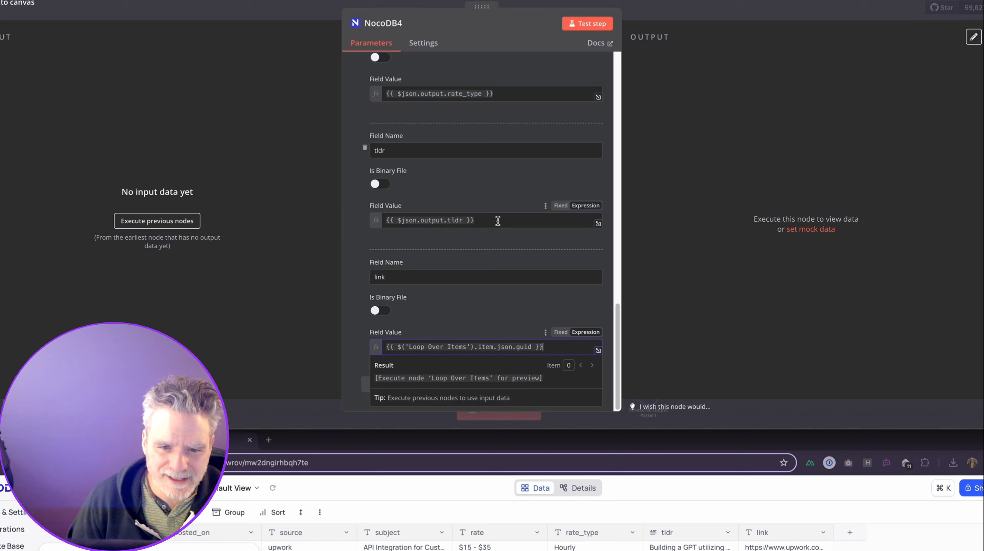
left_click_drag(494, 220, 365, 220)
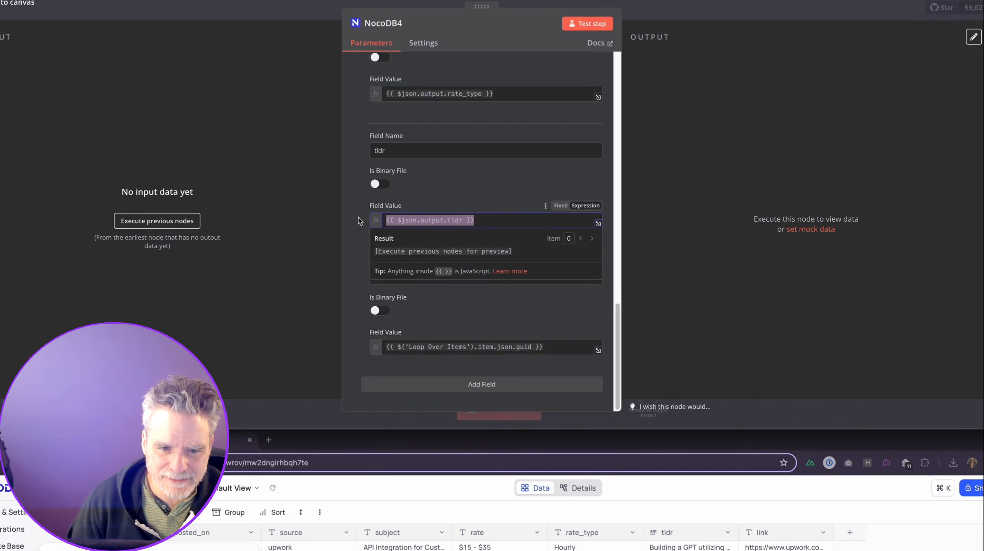
type("{{ $('Loop Over Items').first().json.title }}")
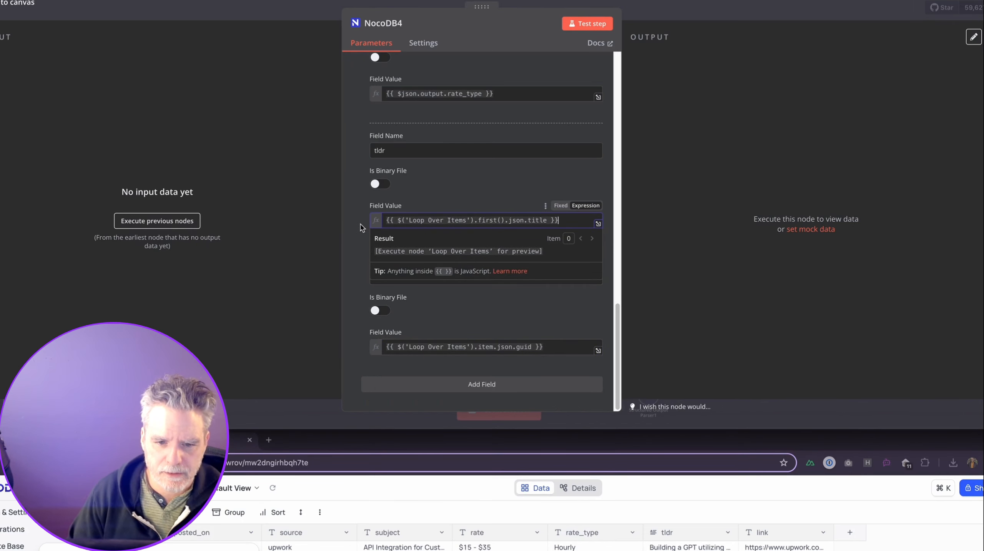
left_click(362, 232)
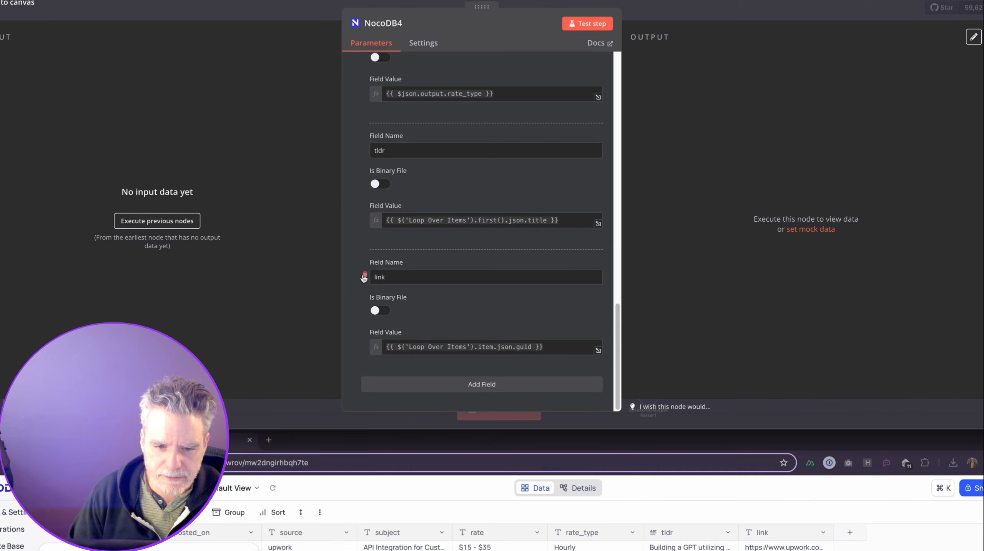
Delete the rate and rate_type fields from NocoDB4 and return to the canvas.
scroll(367, 271, "up", 5)
scroll(374, 241, "up", 8)
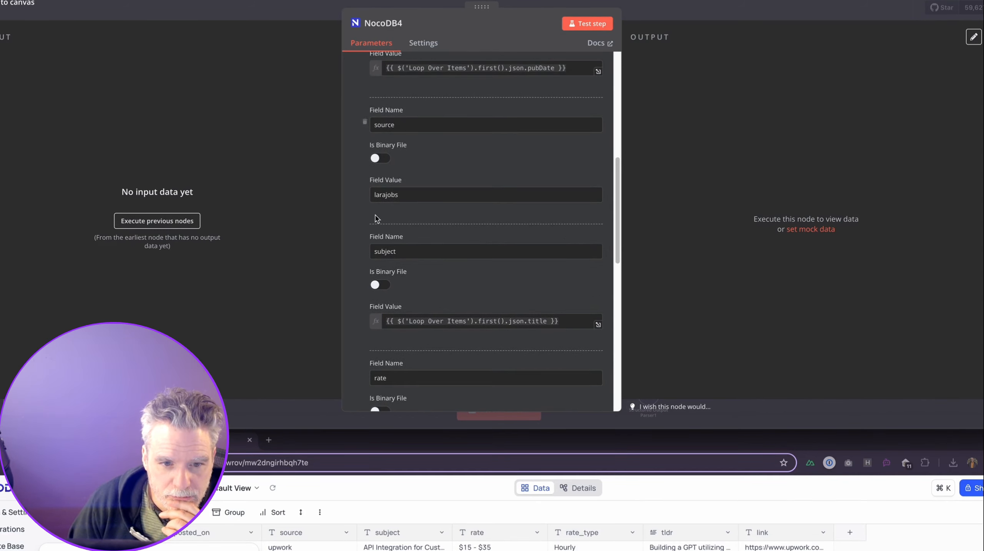
scroll(377, 218, "up", 2)
scroll(377, 224, "up", 4)
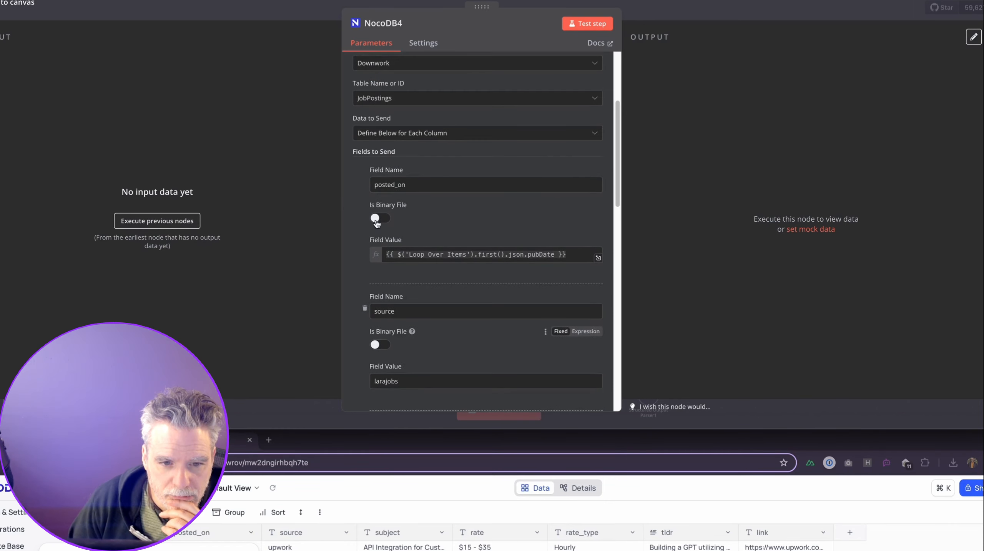
scroll(386, 216, "down", 7)
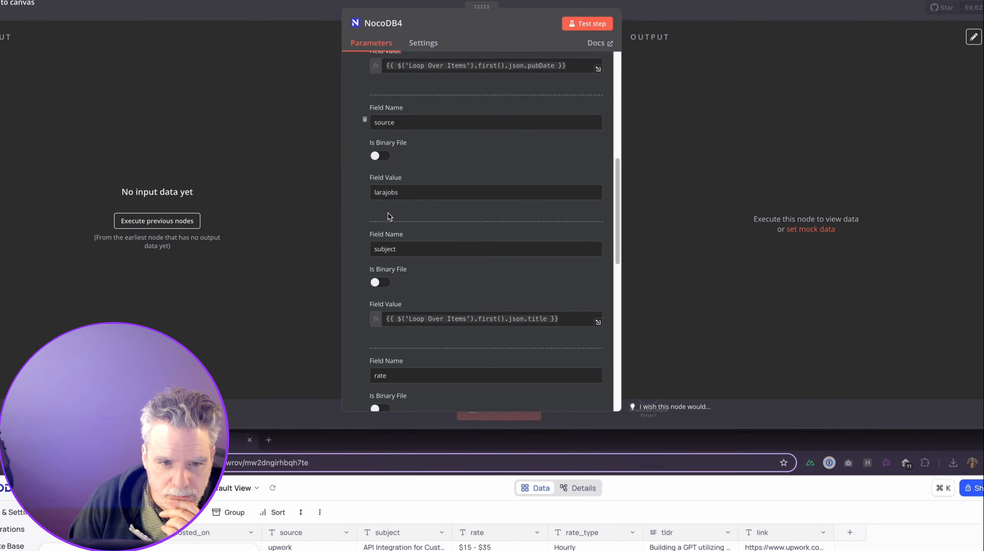
scroll(384, 223, "down", 4)
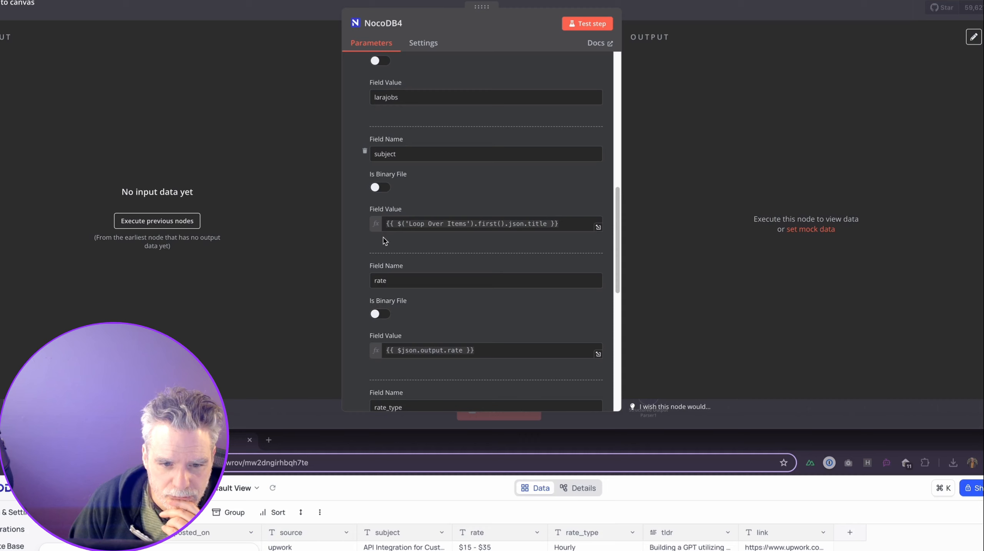
scroll(381, 236, "down", 1)
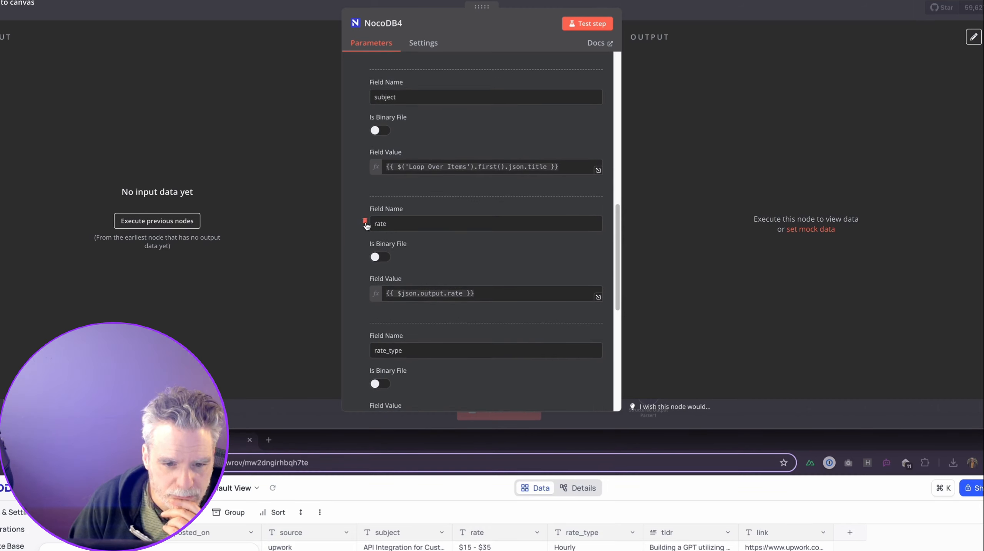
left_click(365, 222)
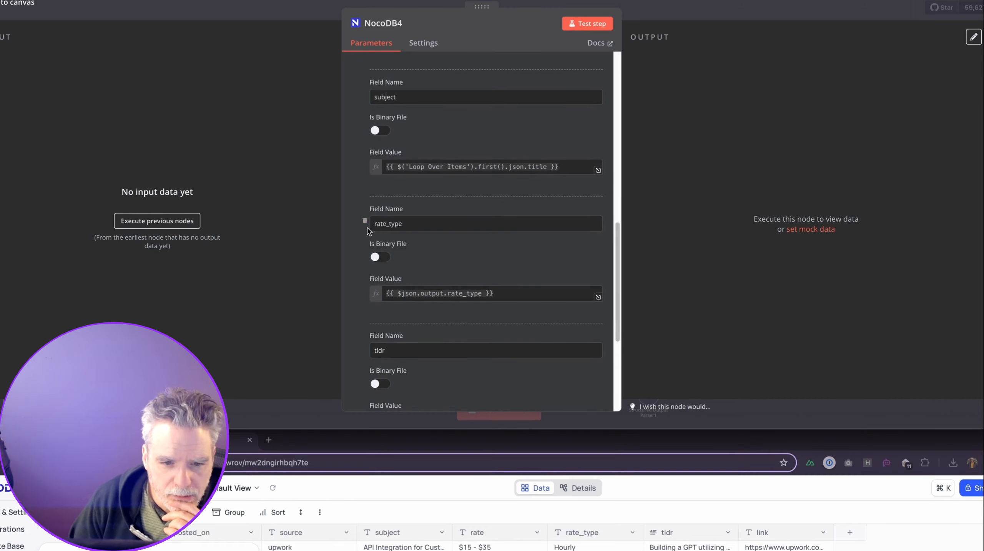
left_click(365, 222)
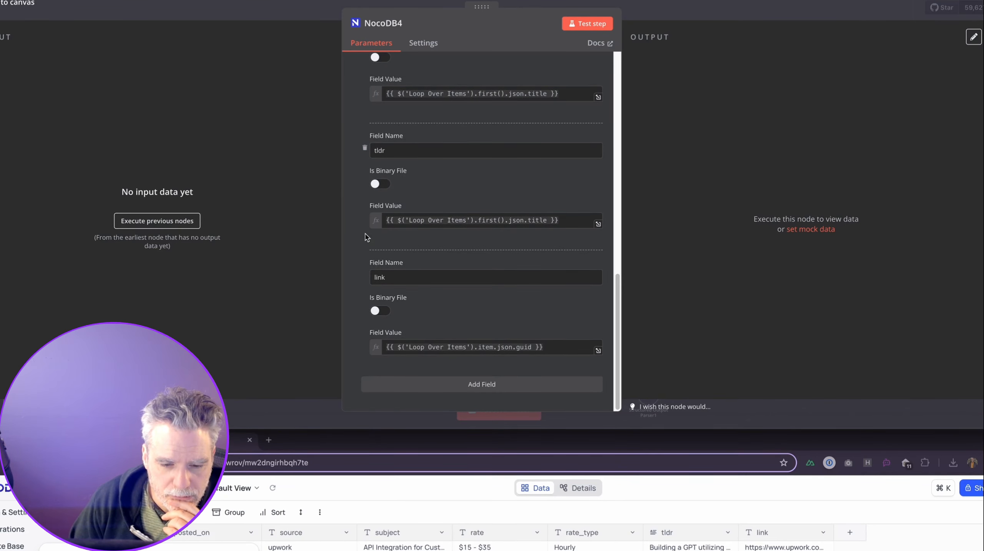
scroll(365, 234, "up", 5)
left_click(683, 14)
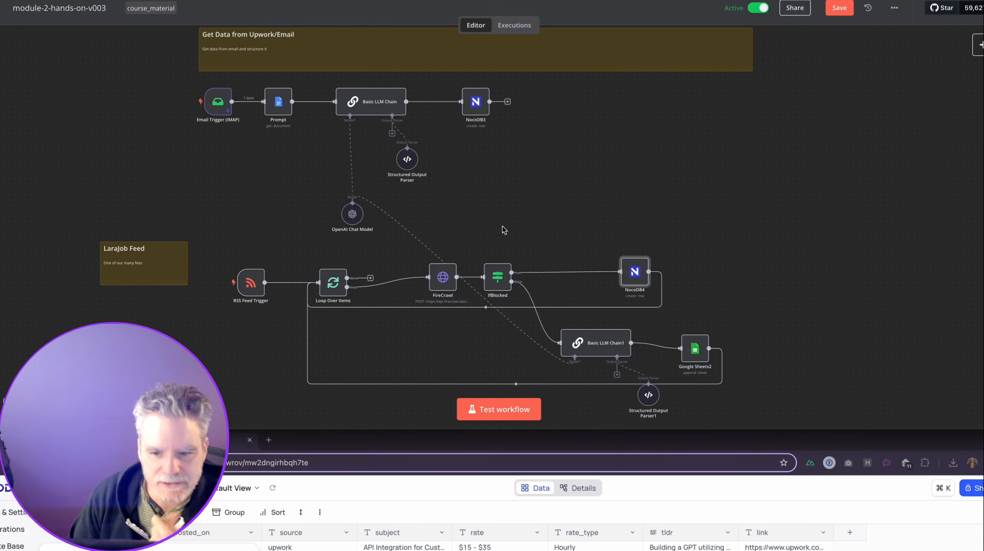
Move Google Sheets2 right and duplicate NocoDB4 into a new NocoDB5 node.
left_click_drag(695, 349, 728, 344)
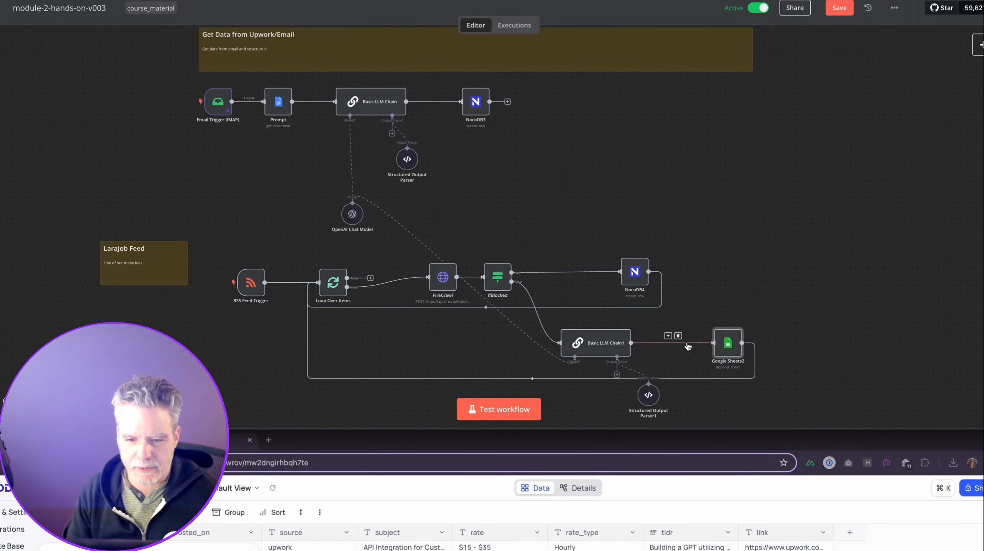
left_click(667, 338)
key("Escape")
left_click(646, 254)
left_click(645, 252)
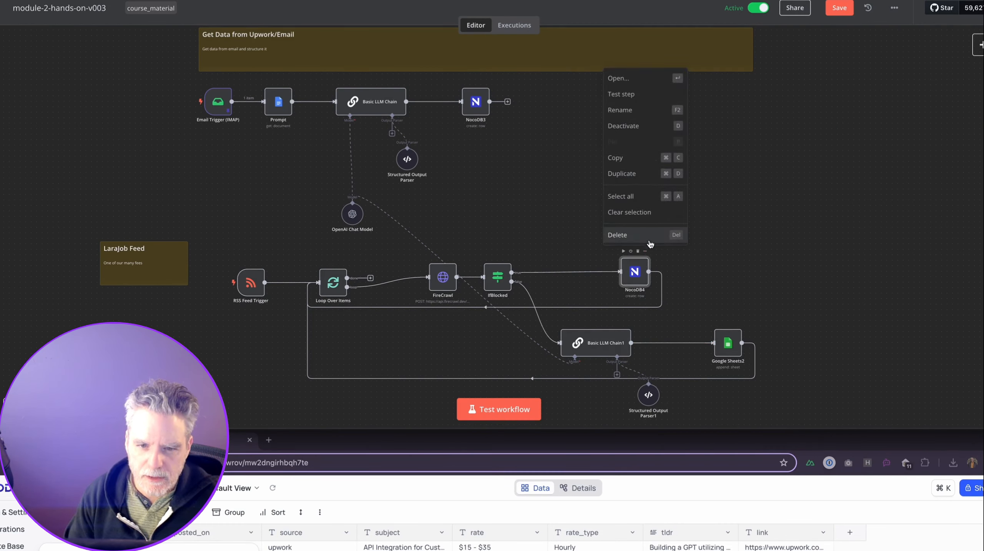
left_click(661, 173)
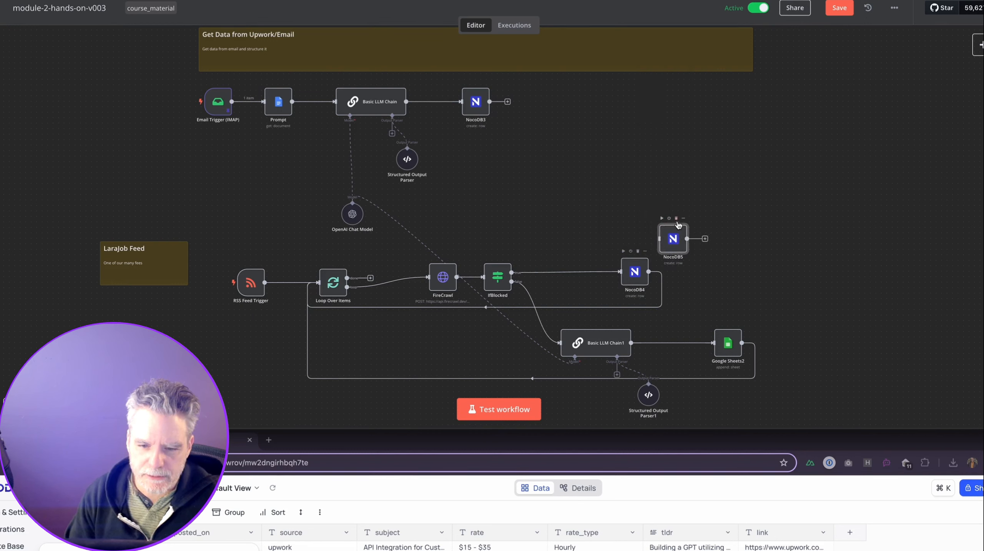
Connect Basic LLM Chain1's output to NocoDB5 instead of Google Sheets2, and save the workflow.
left_click(678, 337)
left_click_drag(650, 344, 718, 345)
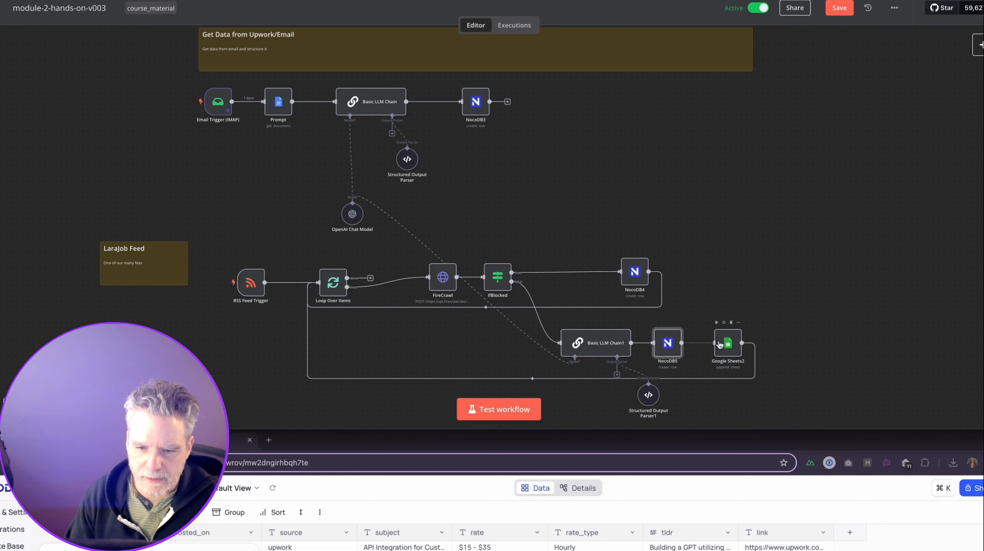
key("super+s")
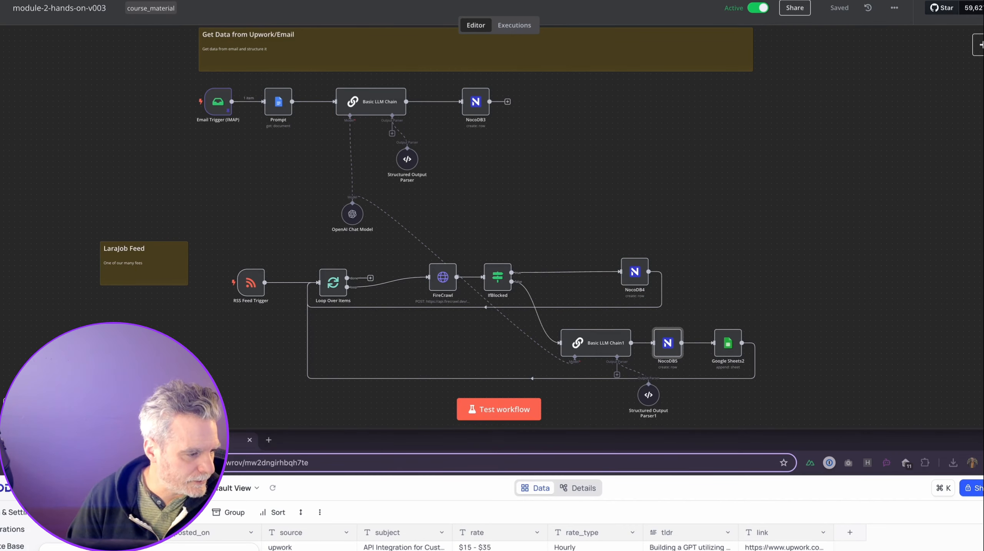
Open NocoDB5 and review its posted_on and tldr value expressions.
double_click(672, 341)
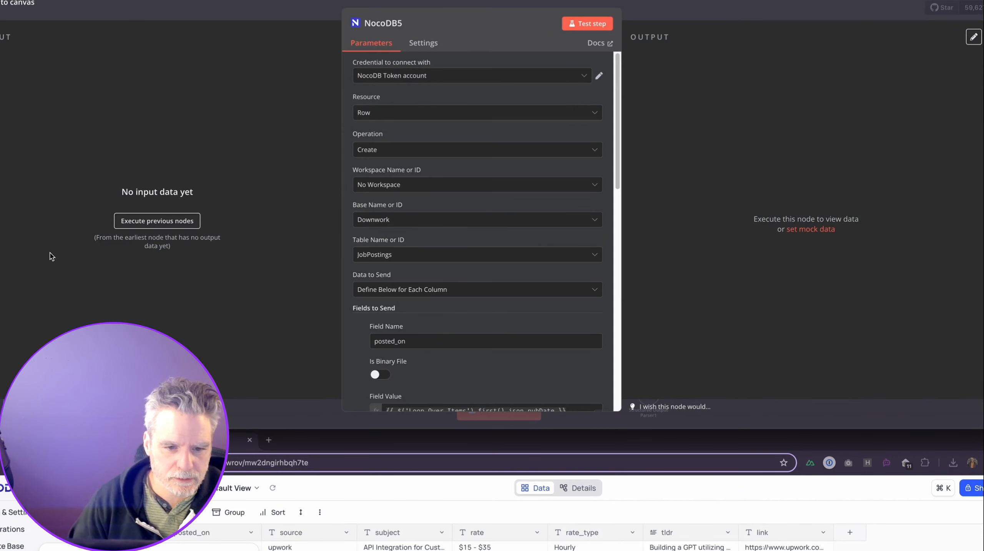
scroll(499, 287, "down", 1)
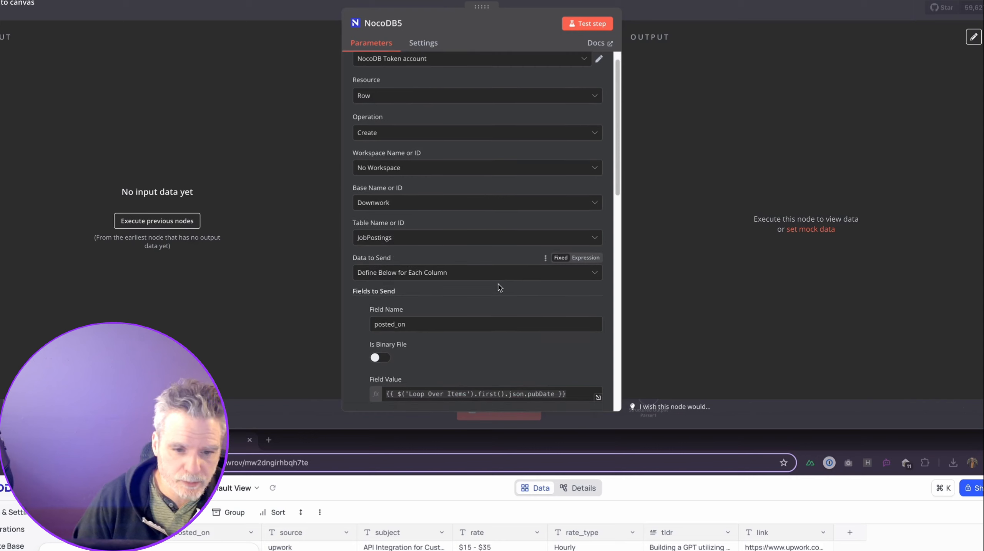
scroll(501, 288, "down", 5)
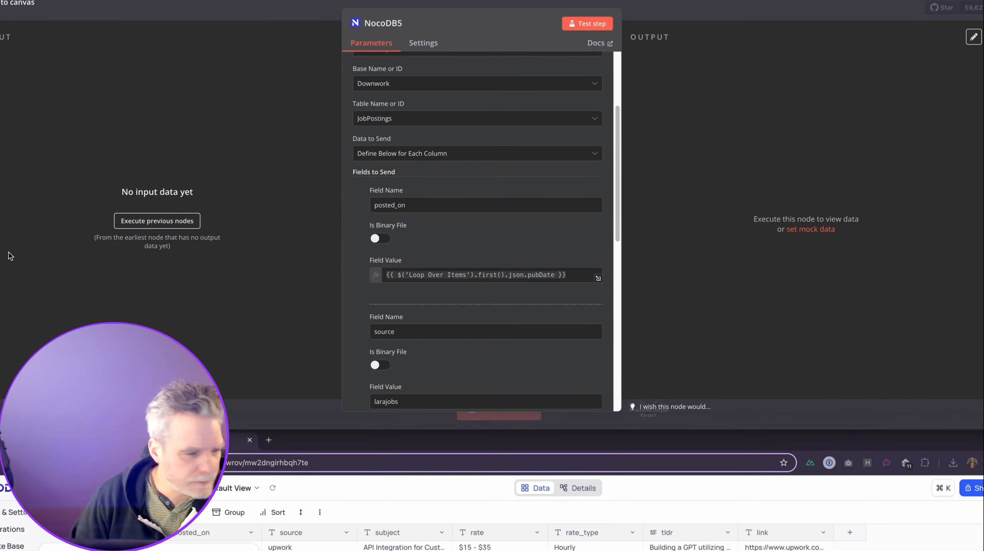
left_click(424, 279)
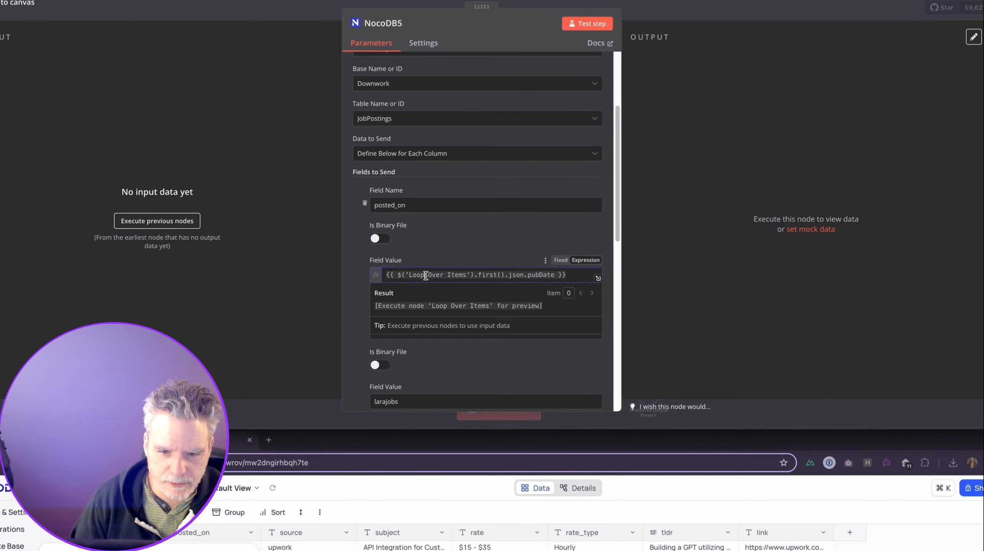
left_click(359, 303)
scroll(357, 303, "down", 3)
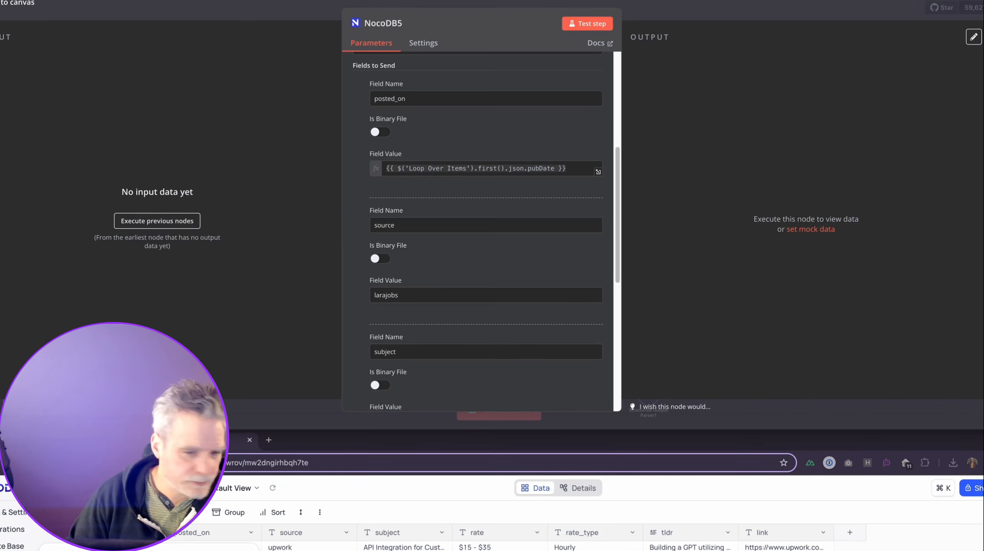
scroll(613, 297, "down", 10)
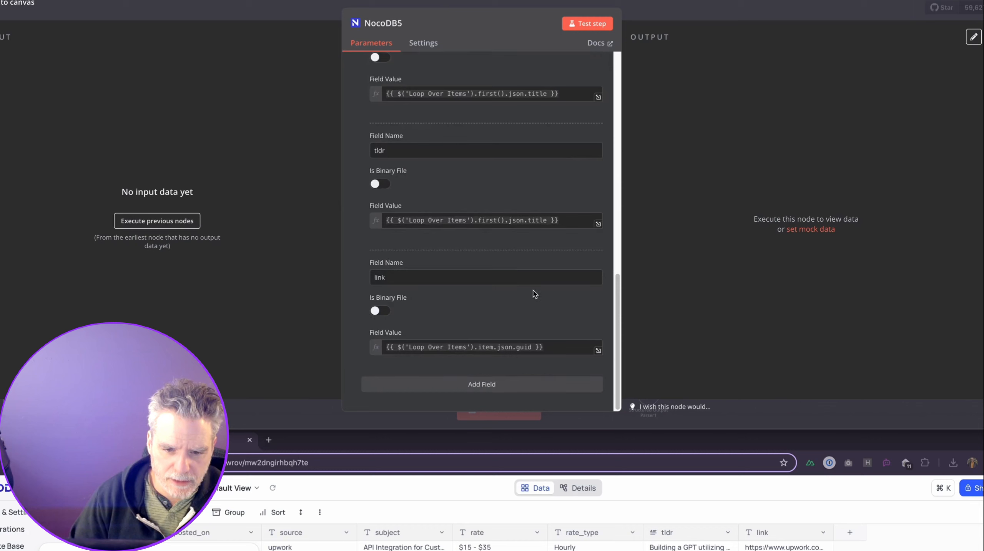
left_click(542, 219)
key("super+a")
type("{{ $('Loop Over Items').first().json.title }}")
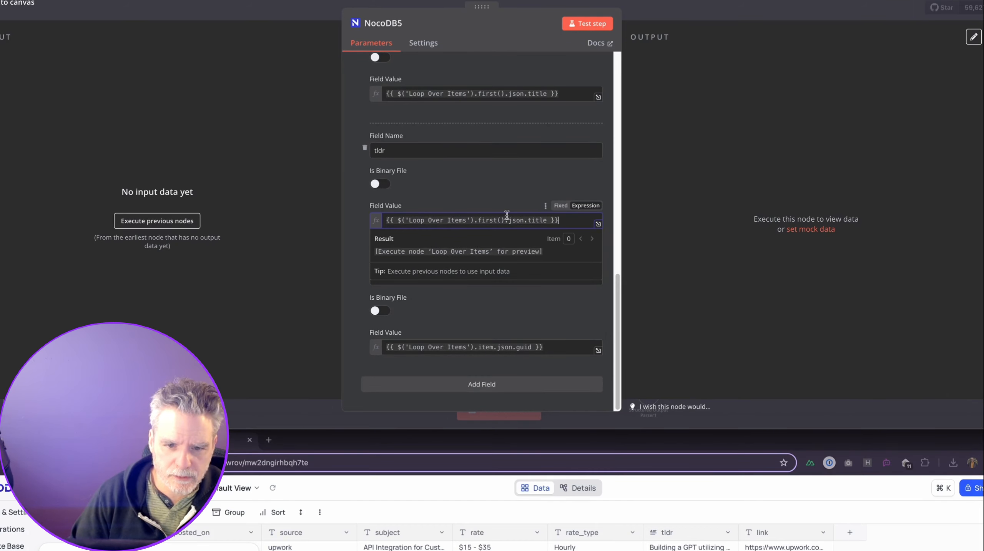
Set NocoDB5's tldr value to {{ $json.output.tldr }}.
left_click(490, 94)
key("super+a")
type("{{ $('Loop Over Items').first().json.title }}")
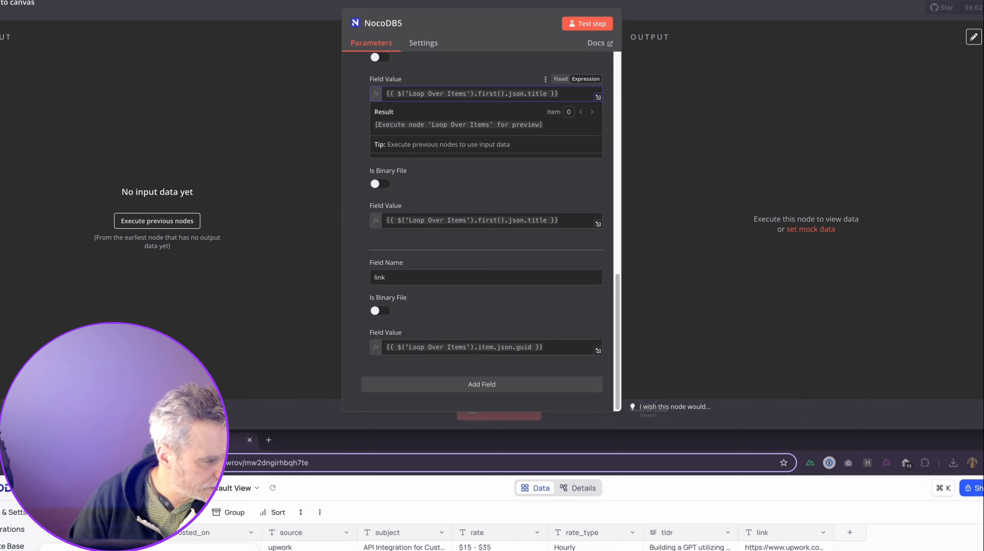
left_click(489, 221)
key("super+a")
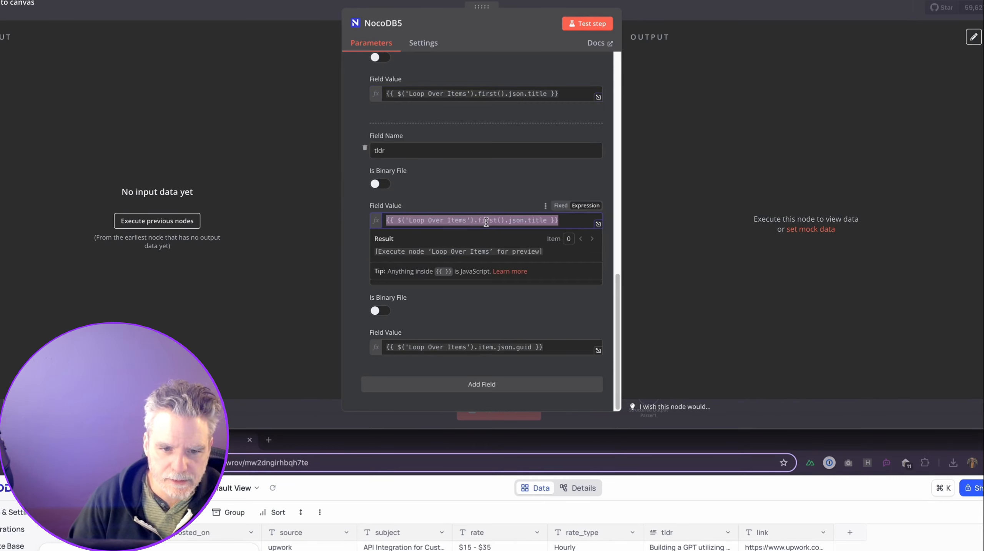
type("{{ $json.output.tldr }}")
left_click(452, 309)
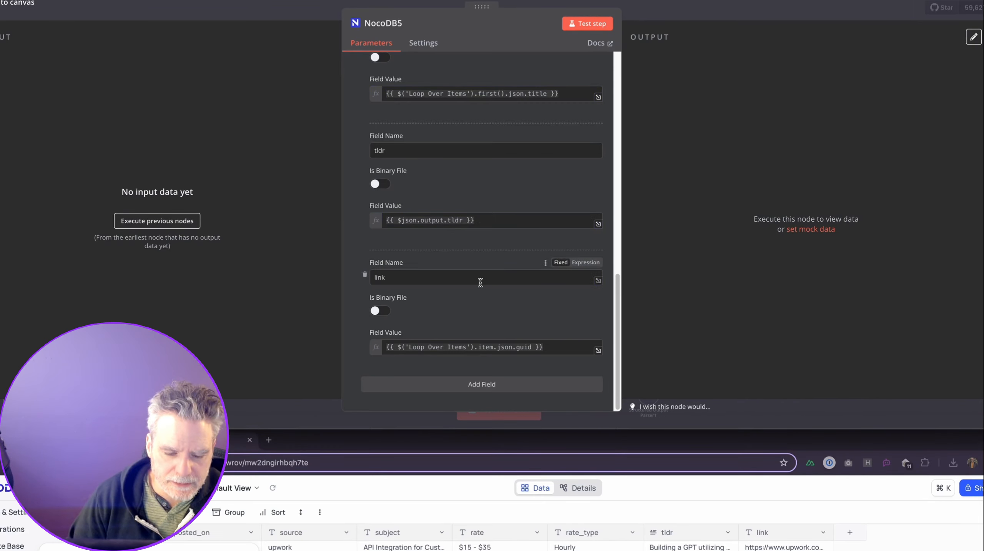
Add a tech field mapped to {{ $json.output.technology_stack }}.
left_click(531, 346)
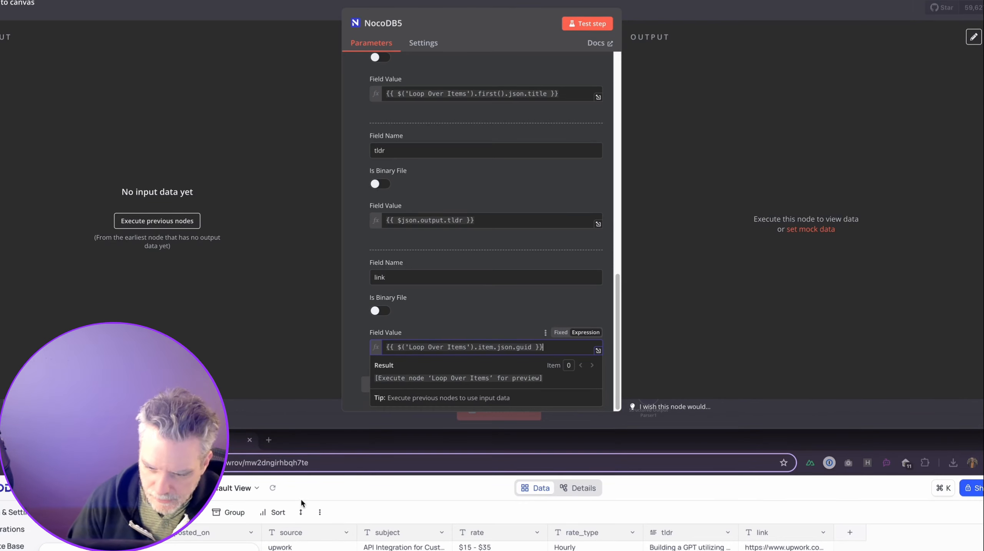
scroll(571, 549, "down", 3)
scroll(572, 548, "up", 3)
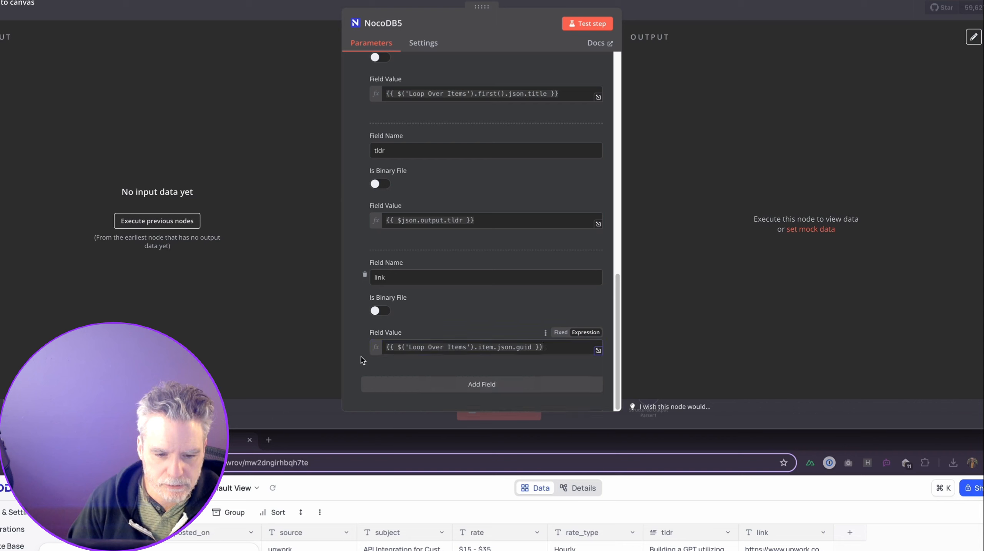
left_click(470, 385)
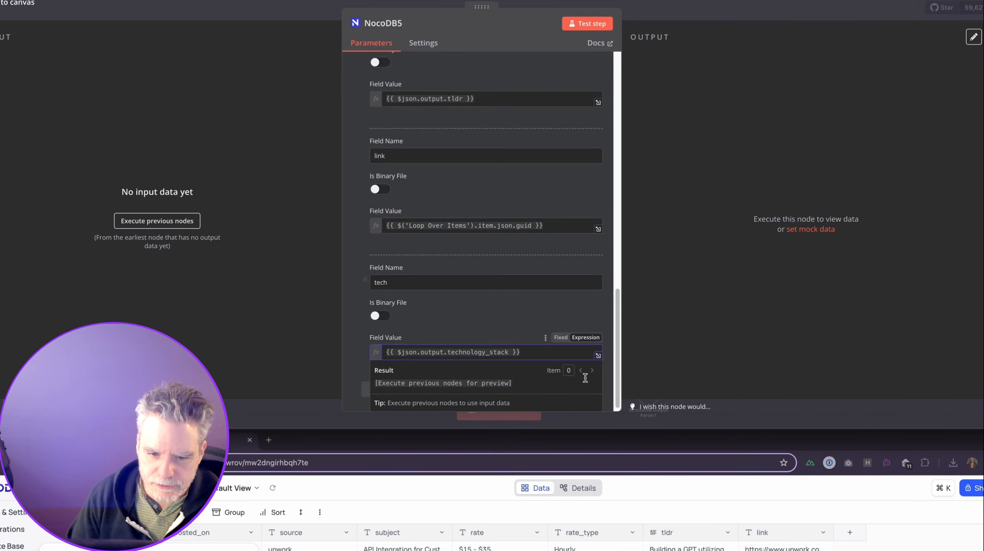
left_click(848, 536)
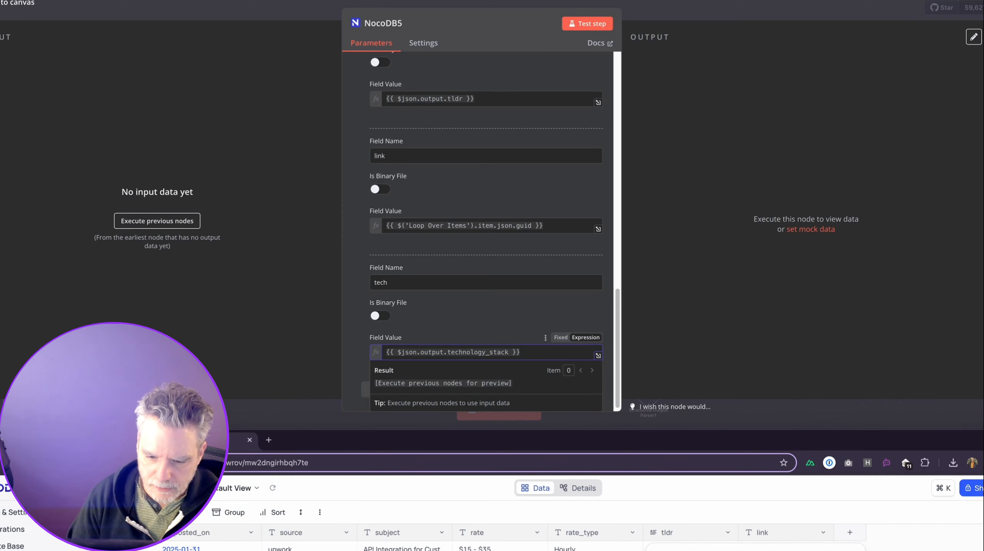
Create a tech column of type Long text in JobPostings and save the field.
double_click(856, 440)
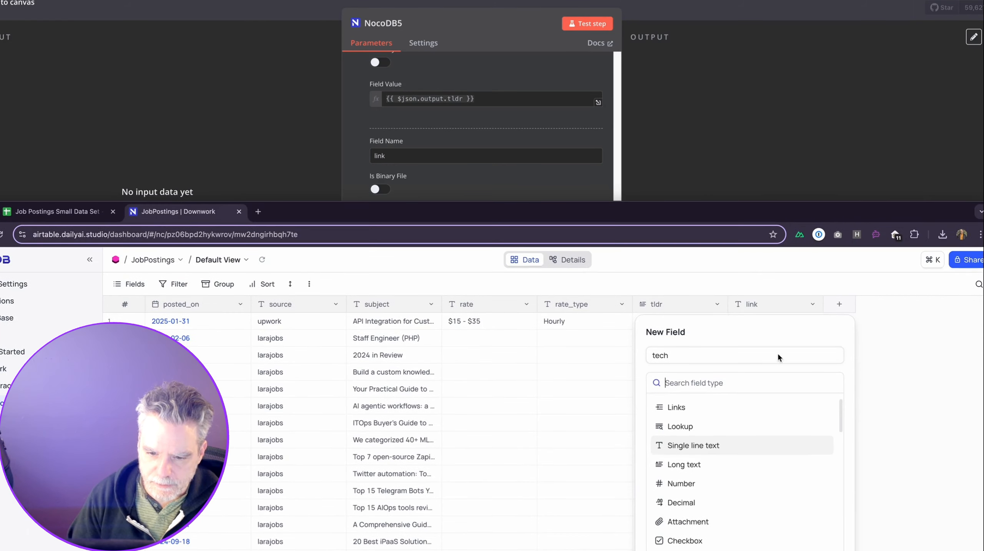
left_click(713, 462)
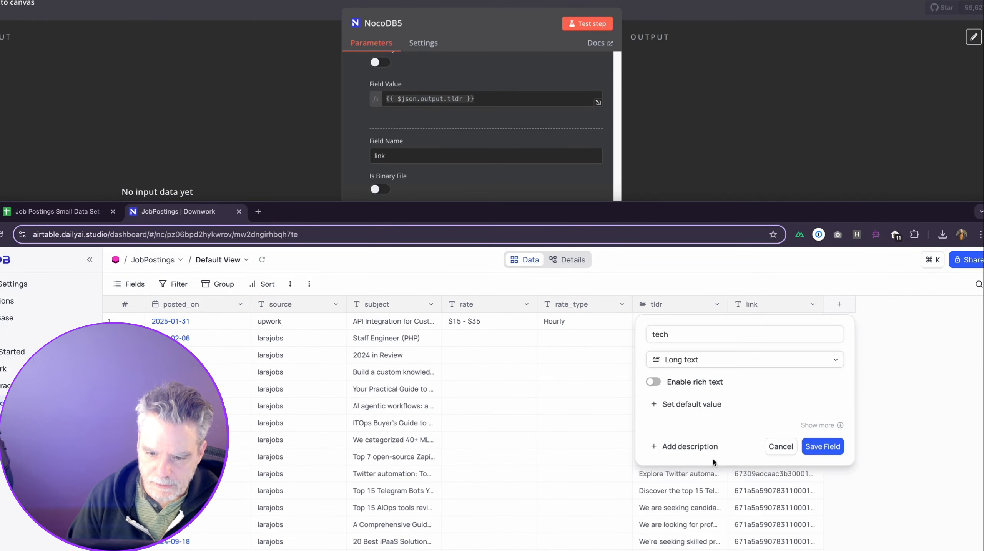
left_click(823, 446)
scroll(756, 352, "down", 5)
scroll(755, 352, "up", 5)
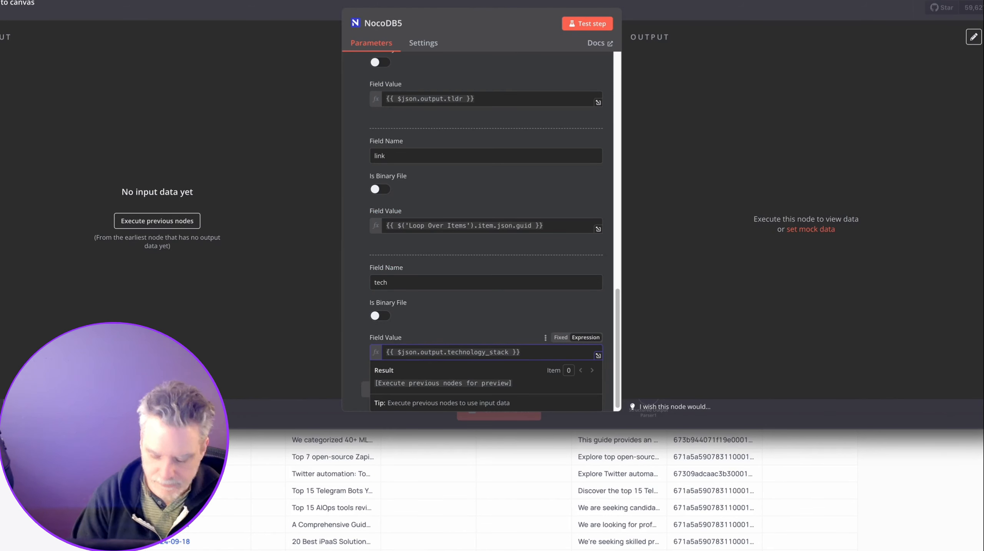
Preview the Job Postings CSV from the Downloads folder in Finder.
key("super+Tab")
left_click(470, 375)
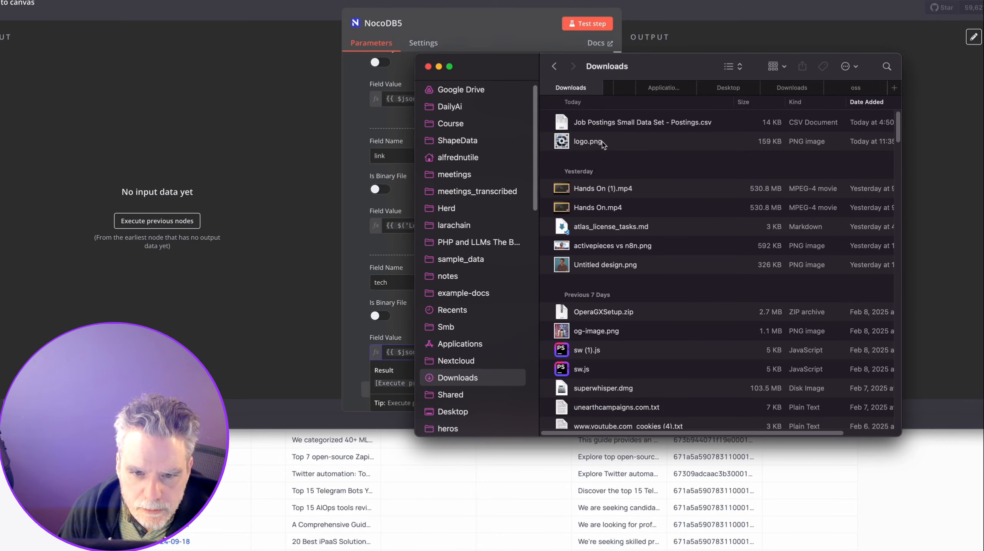
left_click(604, 125)
key("space")
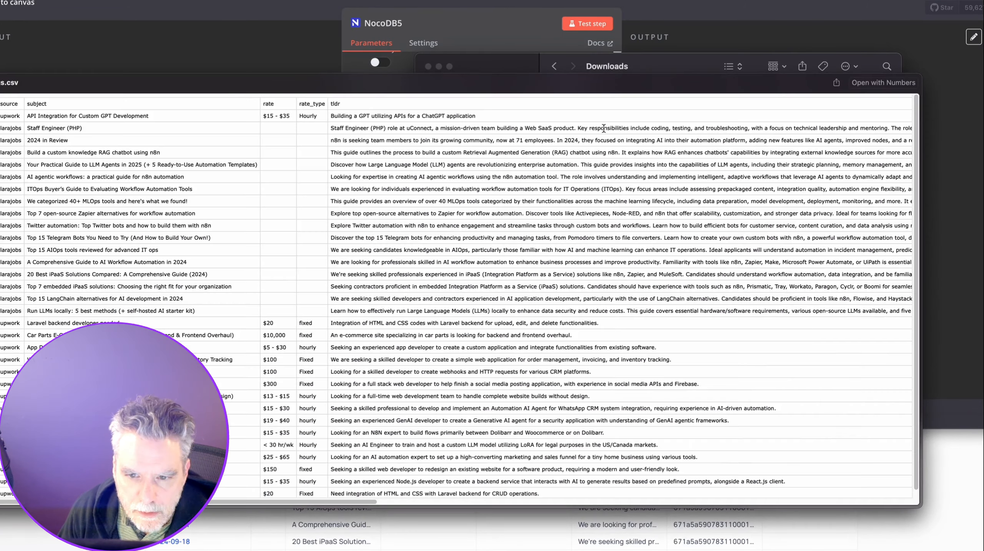
Scroll across the CSV's columns, then close the preview and the Downloads window.
scroll(347, 495, "right", 15)
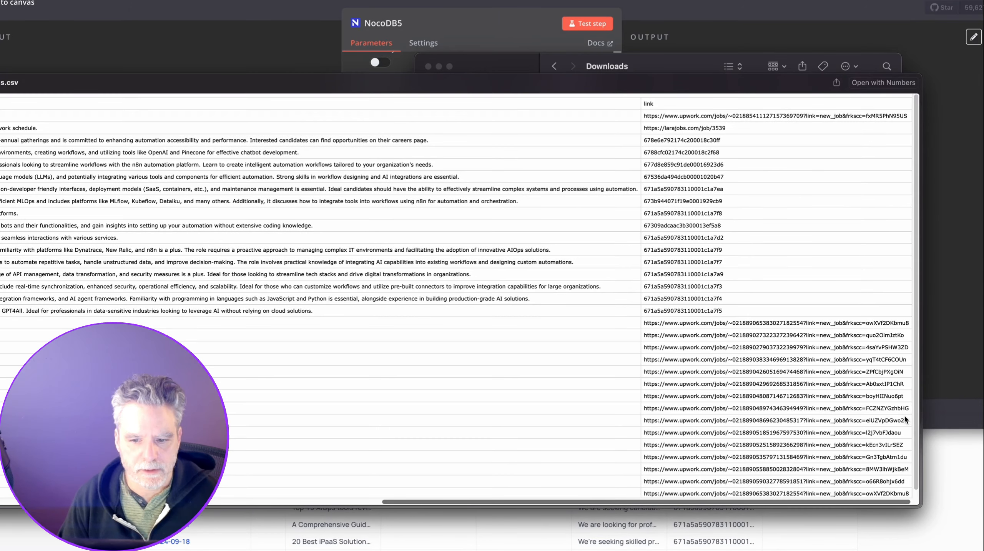
scroll(609, 448, "left", 15)
scroll(401, 450, "left", 5)
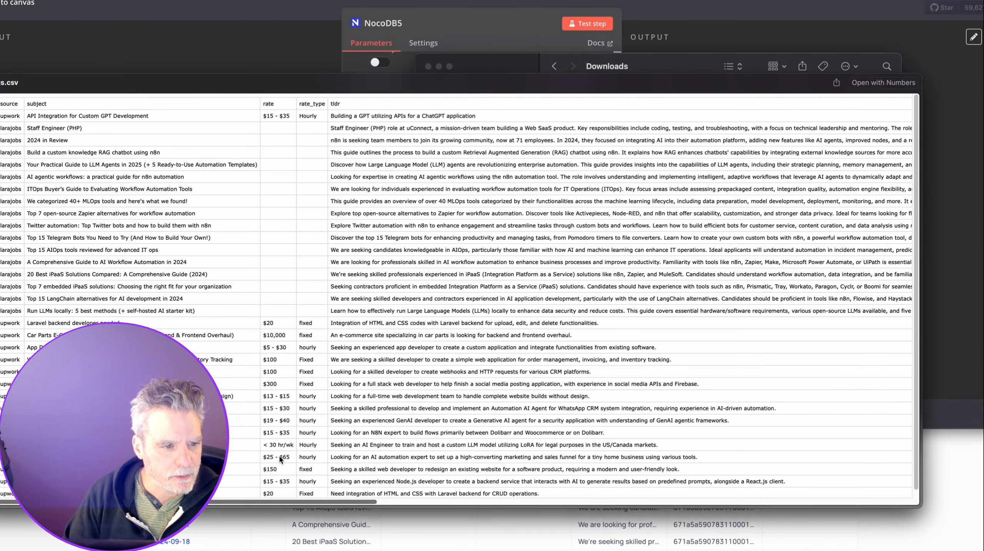
scroll(300, 462, "right", 10)
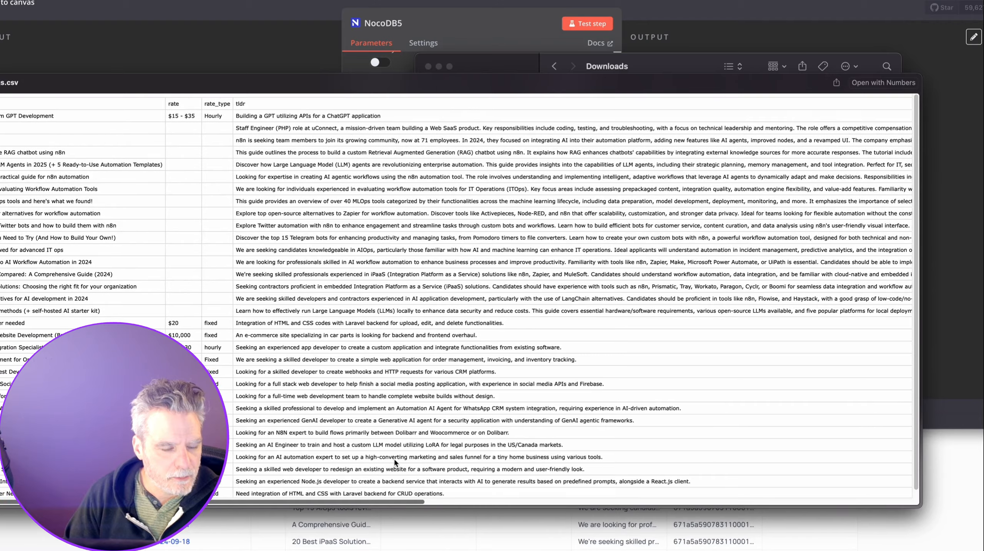
scroll(508, 448, "right", 15)
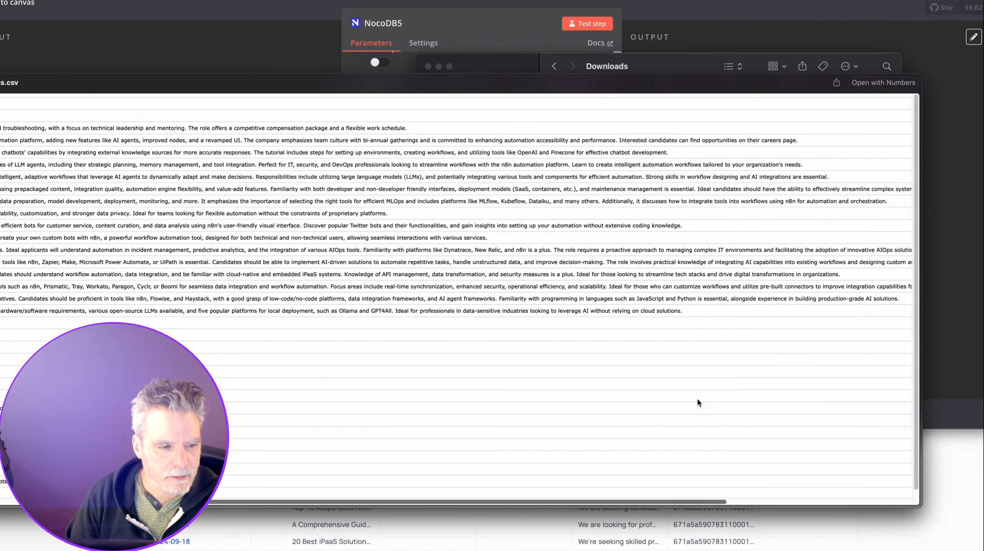
key("space")
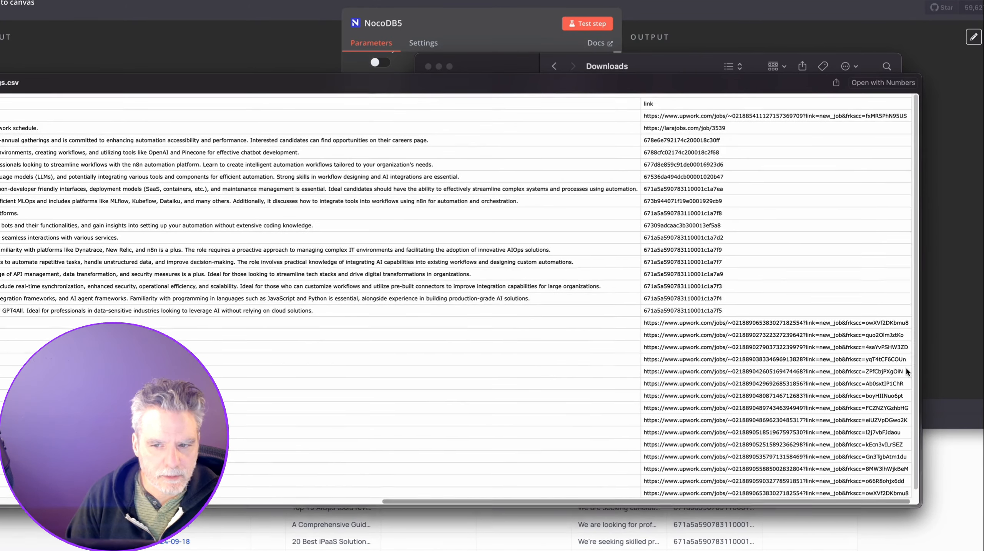
left_click(428, 66)
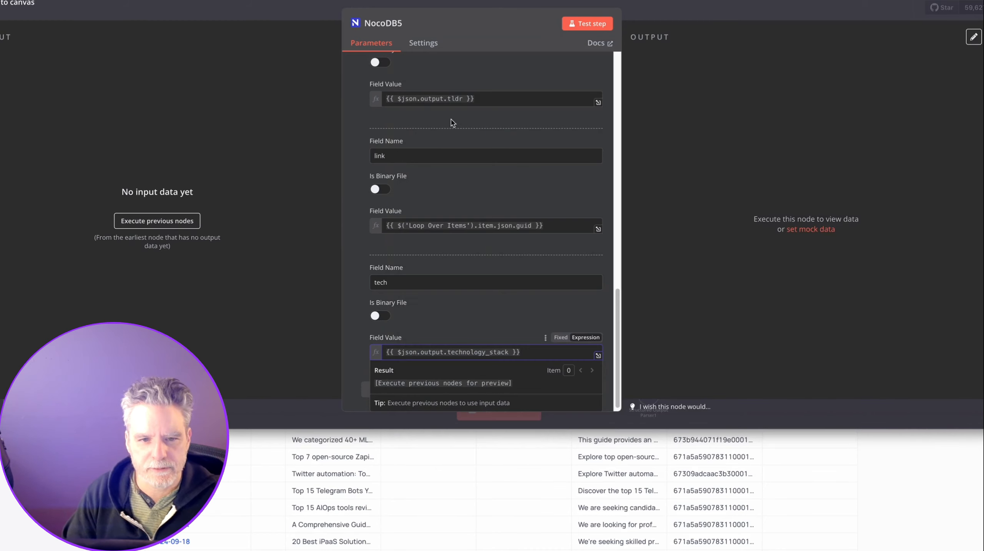
Close the NocoDB5 settings and delete the Google Sheets2 node from the RSS branch.
left_click(704, 1)
left_click(708, 12)
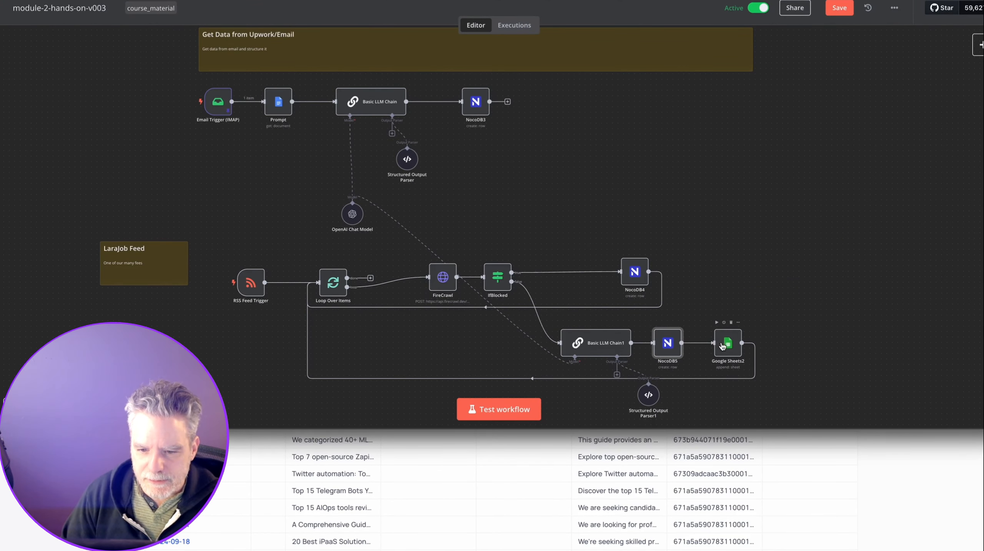
left_click(703, 343)
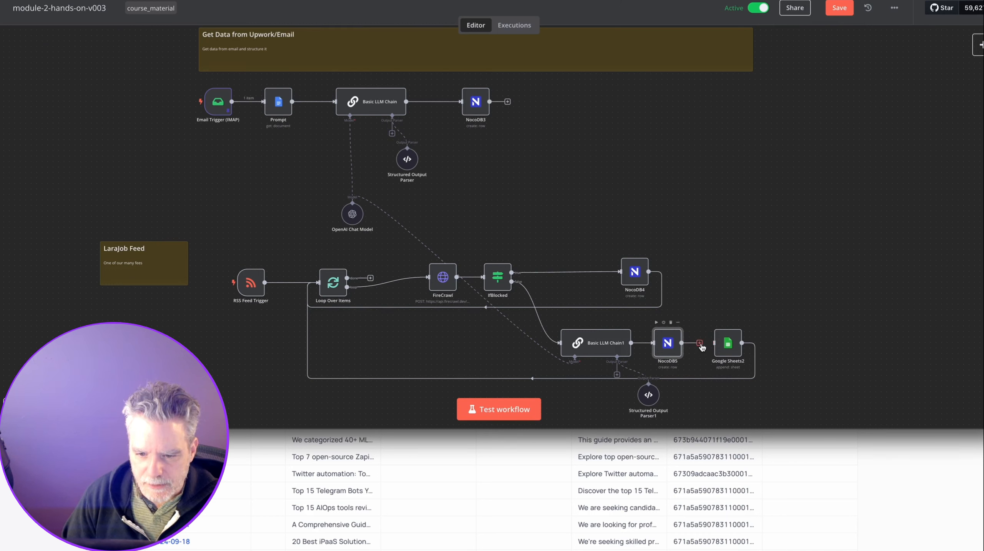
left_click_drag(701, 347, 725, 345)
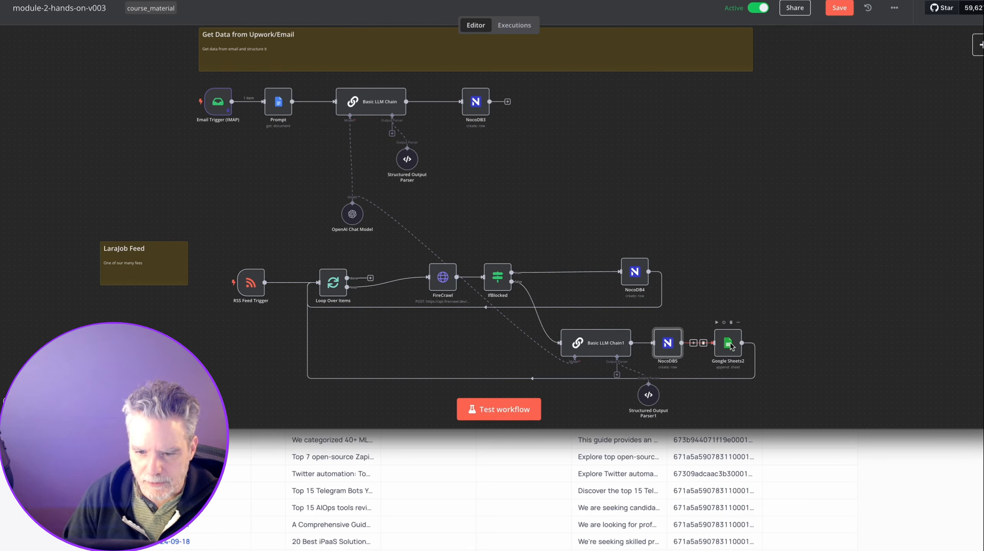
left_click(732, 324)
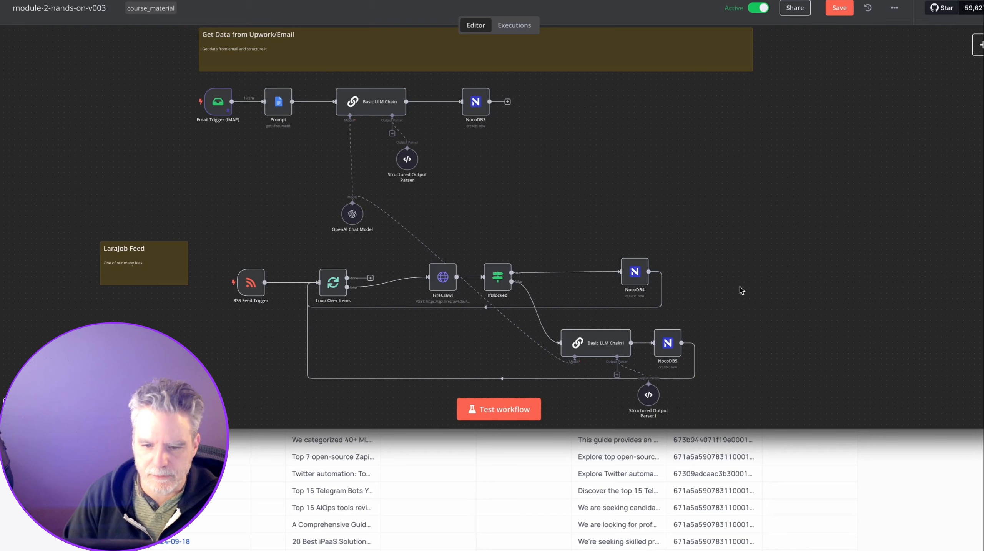
Save the workflow with Ctrl+S.
key("ctrl+s")
scroll(567, 249, "up", 3)
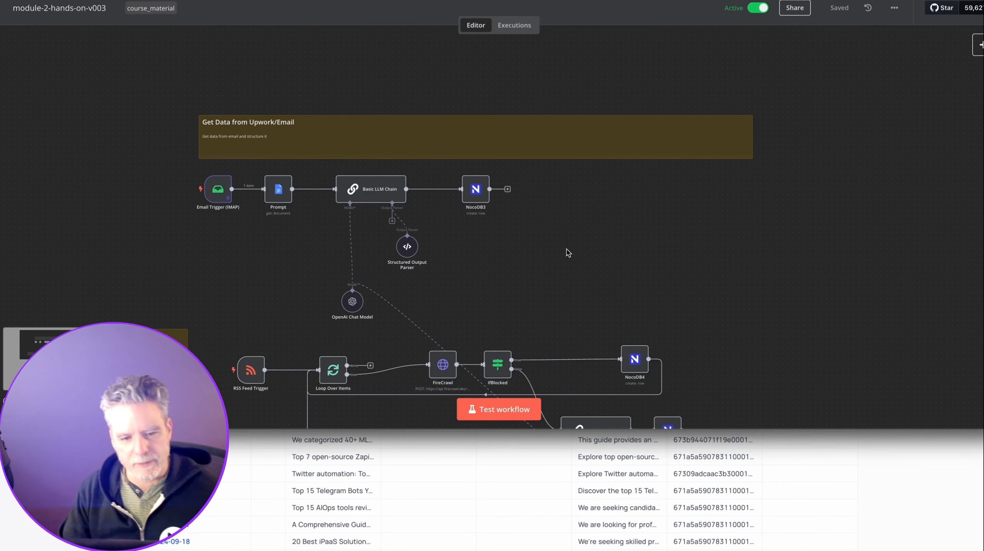
scroll(568, 252, "down", 6)
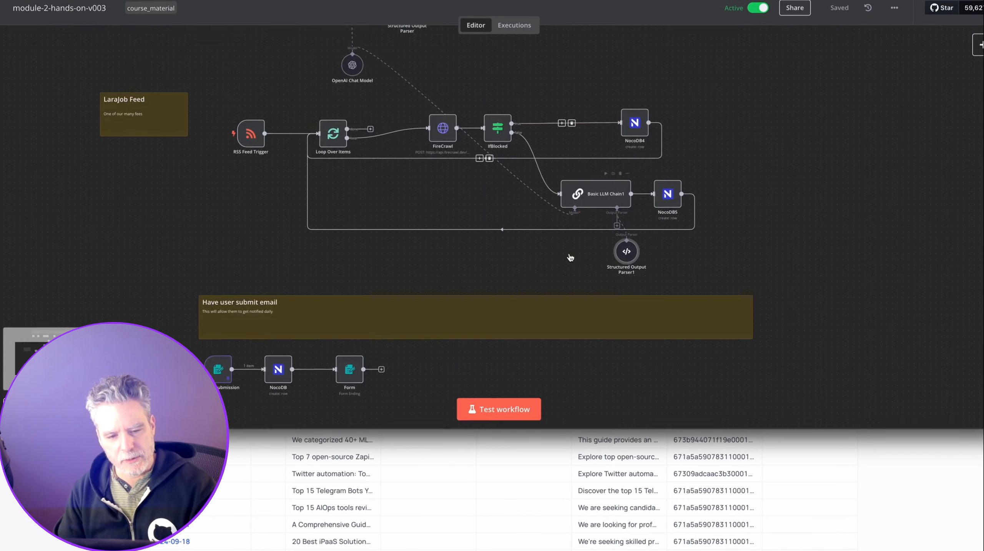
scroll(570, 257, "down", 5)
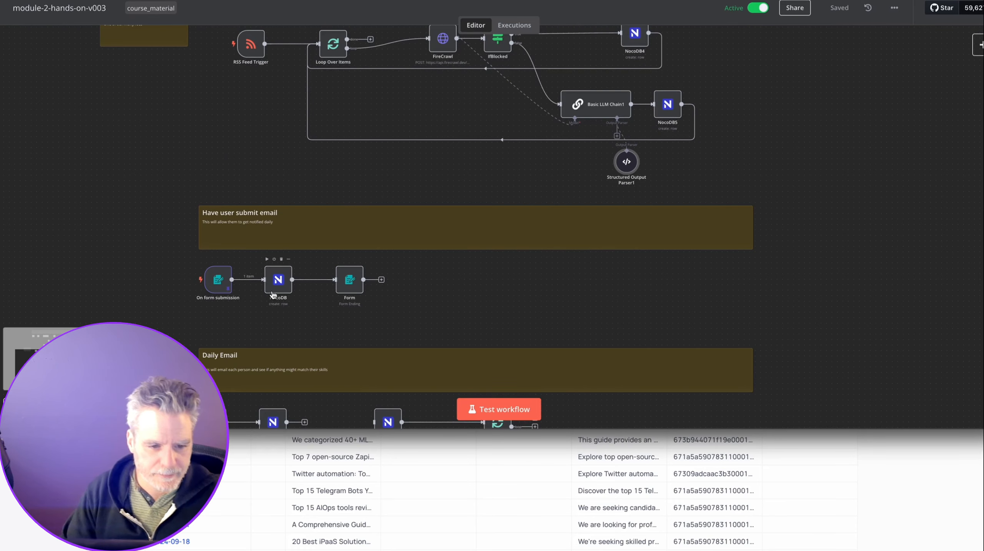
Check the form branch's NocoDB node and move it further right on the canvas.
double_click(273, 294)
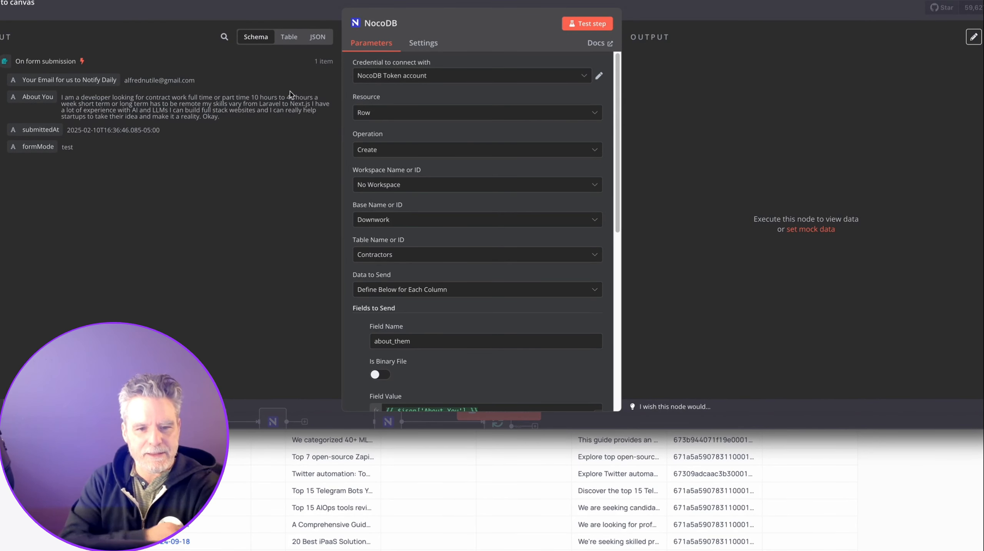
key("Escape")
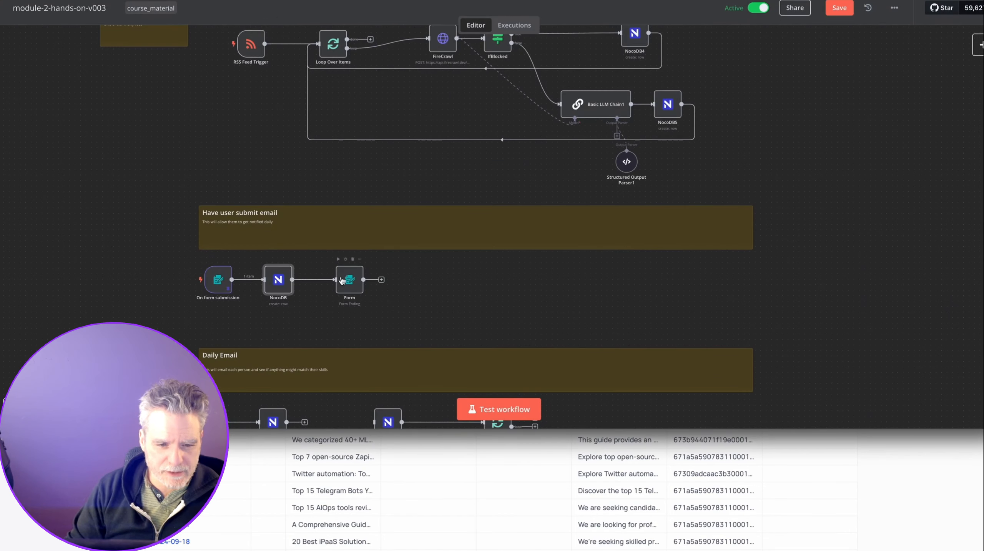
left_click_drag(284, 284, 335, 280)
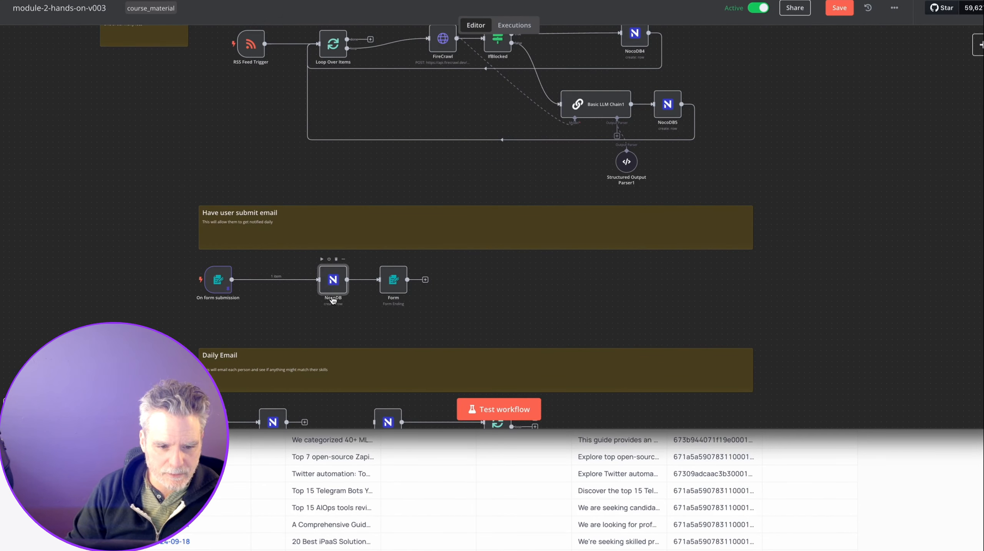
scroll(333, 300, "down", 3)
scroll(386, 293, "down", 3)
Rename the NocoDB1 node to Contractors.
left_click(391, 287)
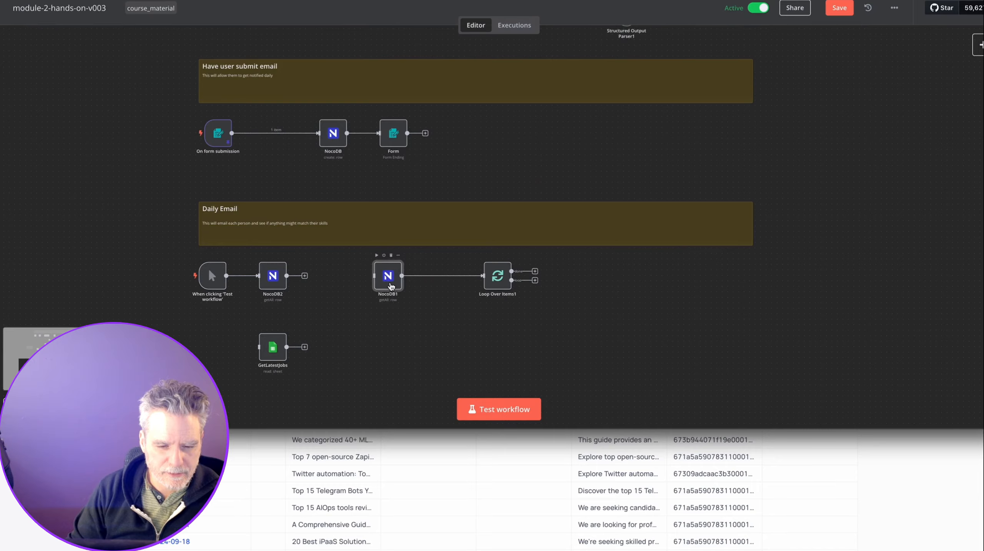
double_click(391, 286)
left_click(404, 25)
type("ctors")
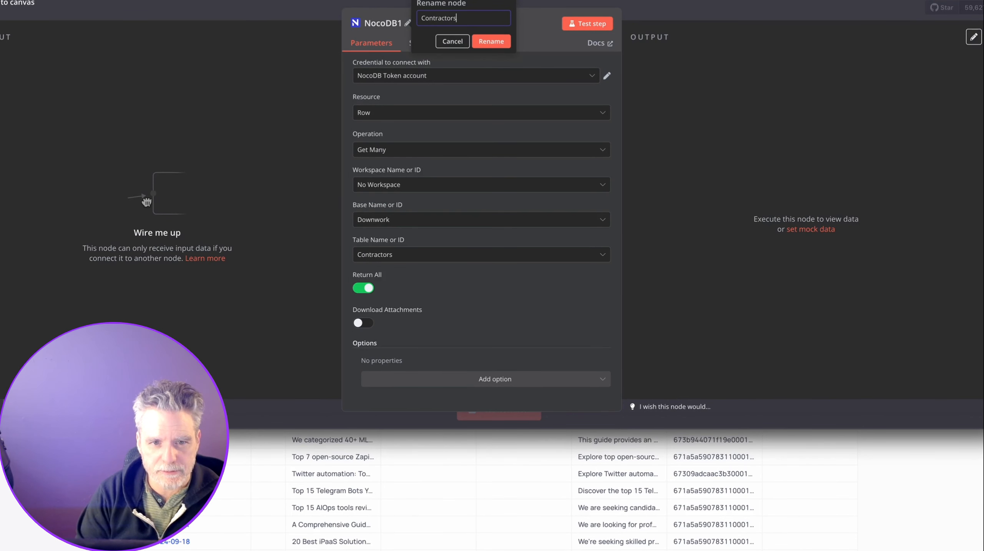
key("Return")
key("Escape")
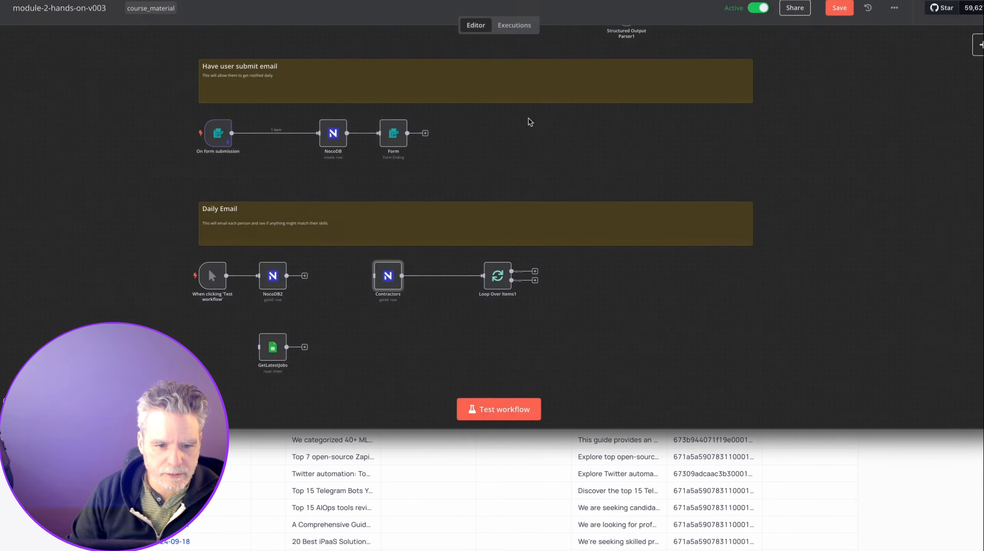
Connect NocoDB2's output to Contractors and rename NocoDB2 to RecentsJobs.
left_click_drag(356, 282, 378, 282)
left_click_drag(275, 281, 297, 282)
double_click(298, 282)
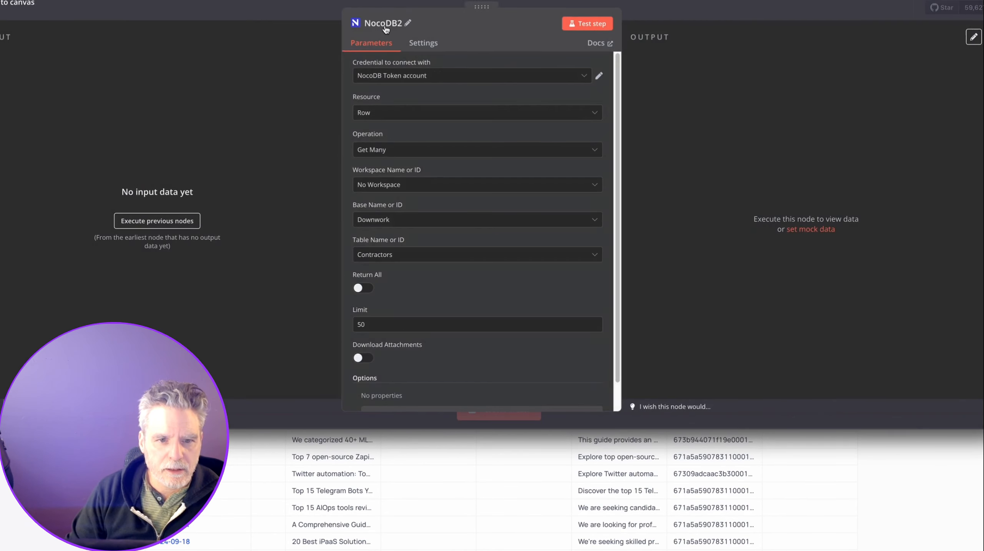
left_click(386, 23)
type("Recents")
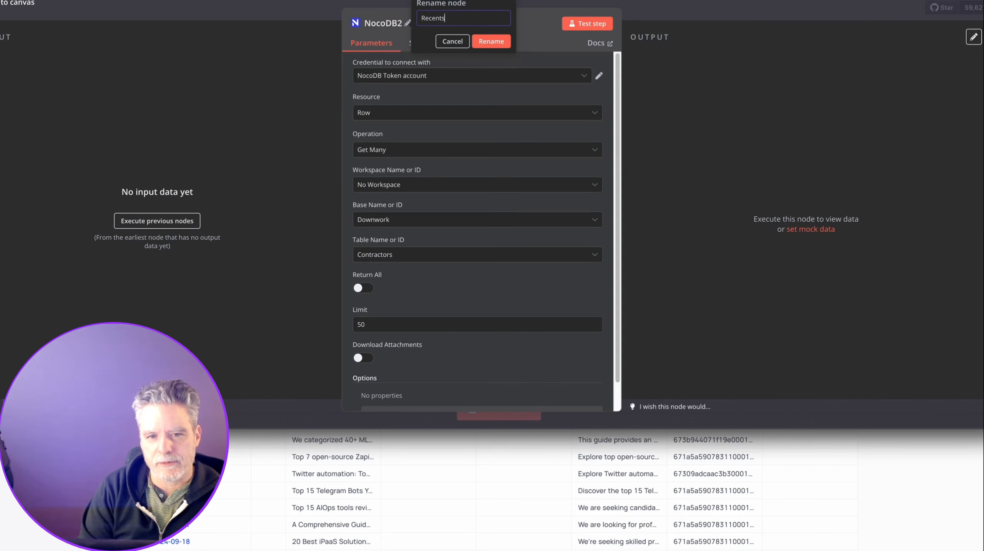
type("Jobs")
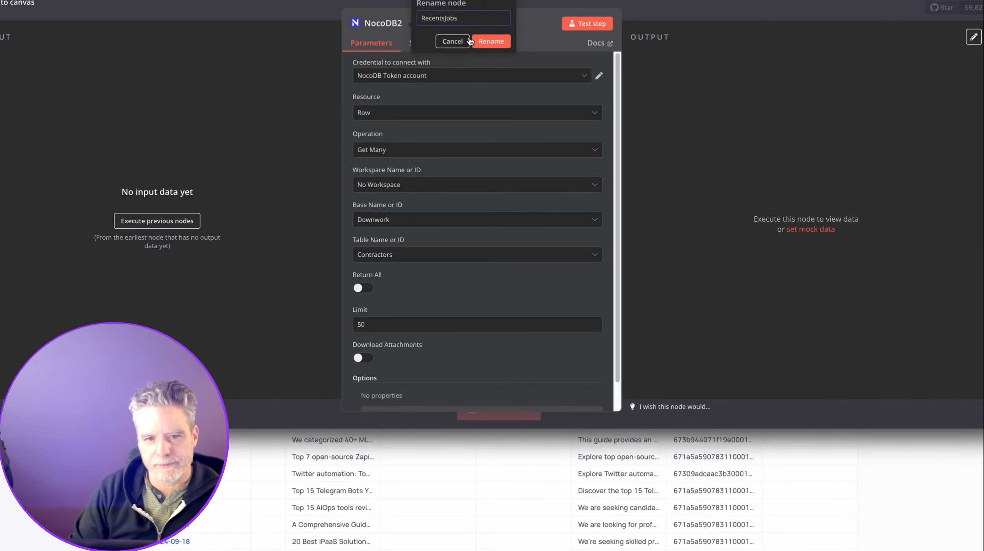
left_click(492, 41)
key("Escape")
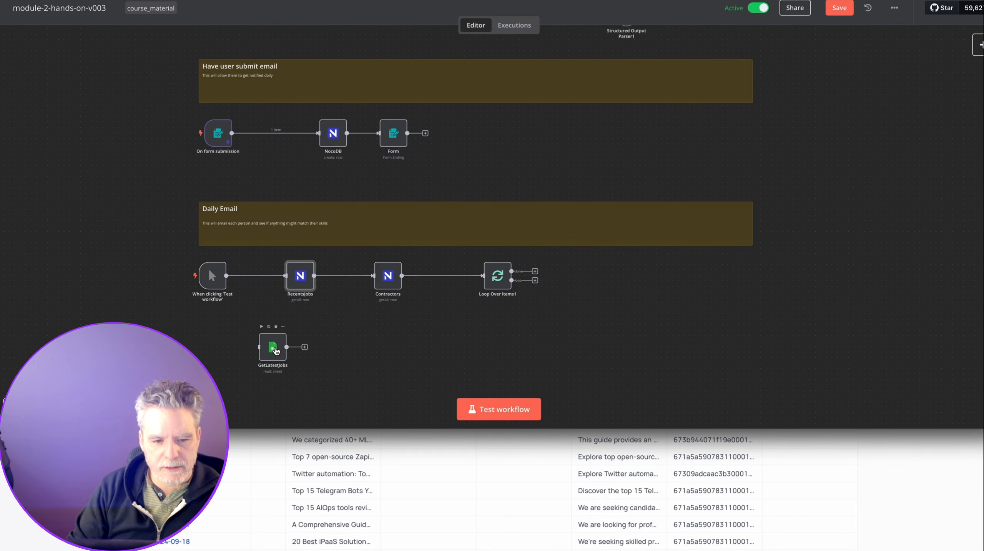
Set the RecentsJobs node to read from the JobPostings table.
left_click_drag(276, 340, 276, 351)
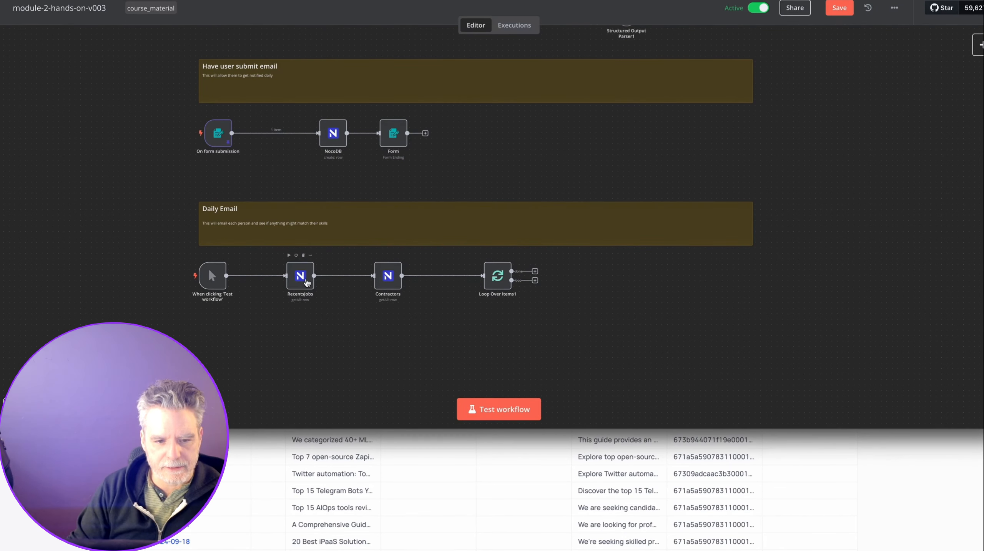
double_click(301, 276)
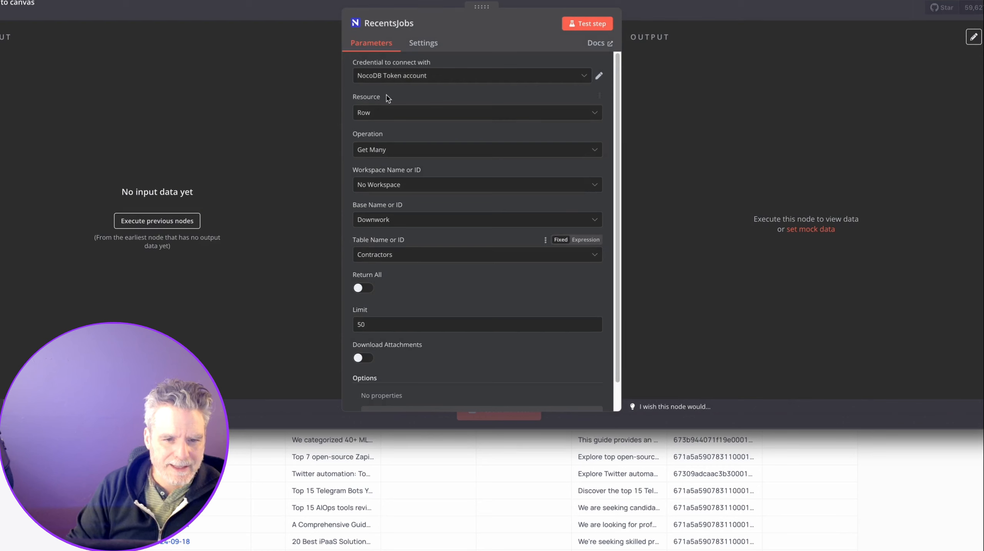
left_click(424, 258)
left_click(401, 302)
Add an empty Filter By Formula option to RecentsJobs and screenshot the settings.
scroll(440, 256, "down", 1)
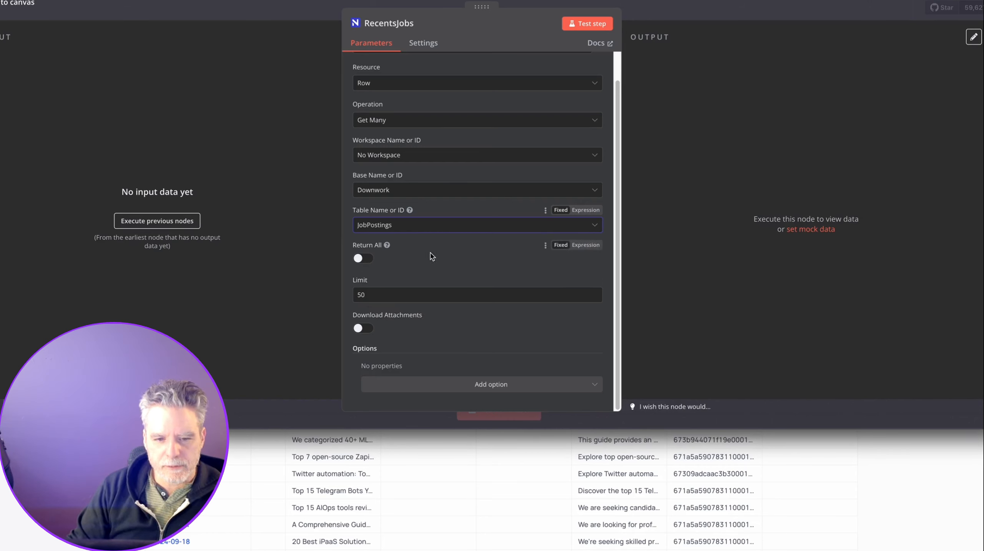
left_click(420, 386)
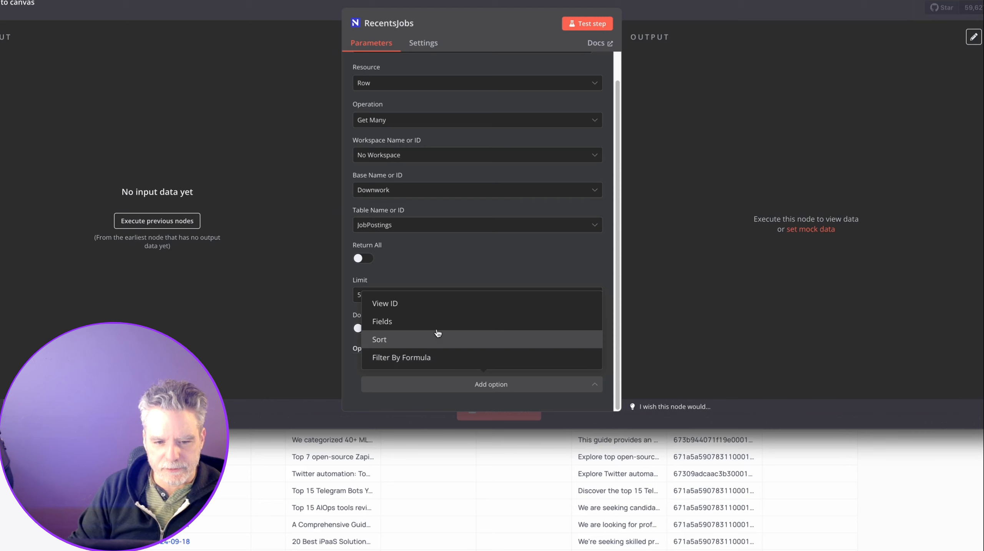
left_click(438, 358)
scroll(444, 363, "down", 1)
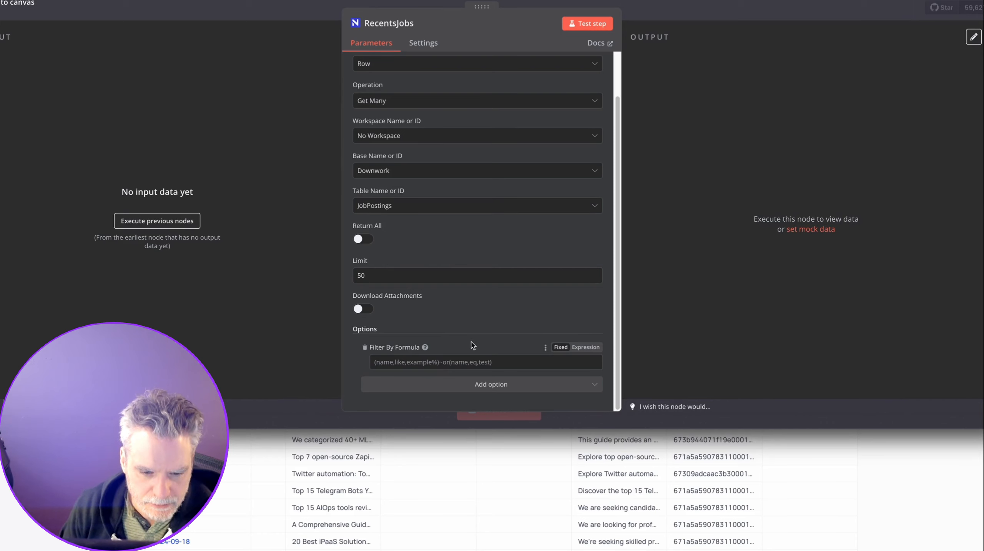
key("shift+super+4")
left_click_drag(323, 279, 636, 413)
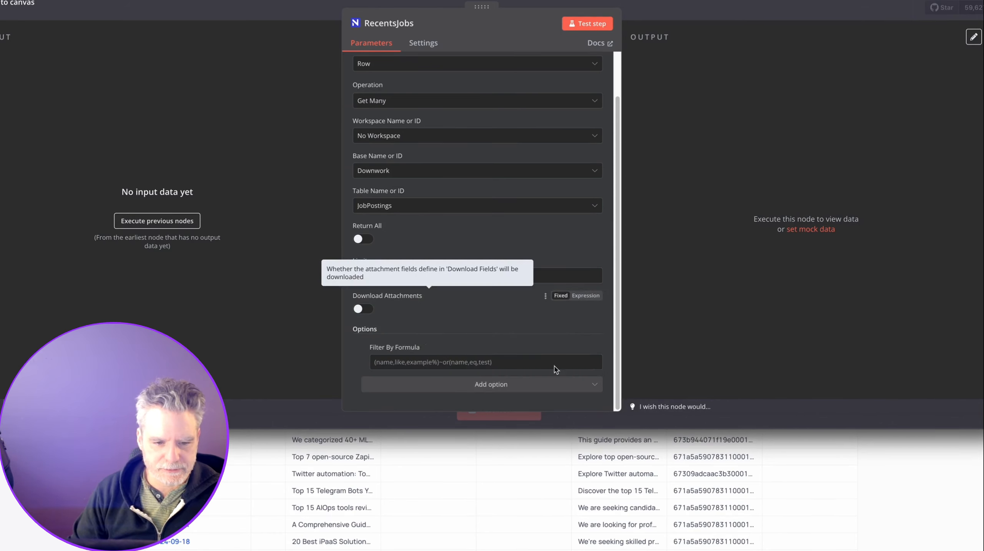
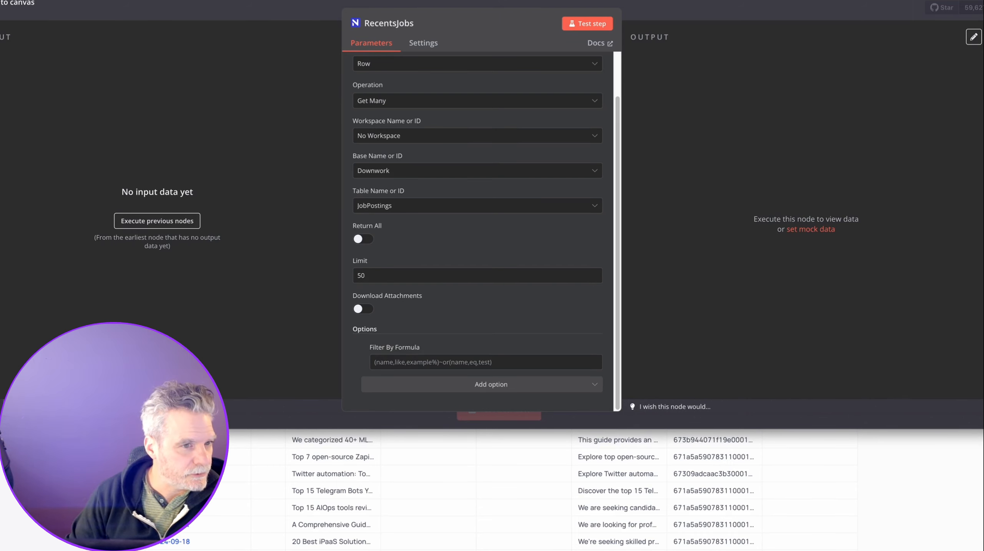
Open the ChatGPT companion window over the RecentsJobs node settings.
key("alt+space")
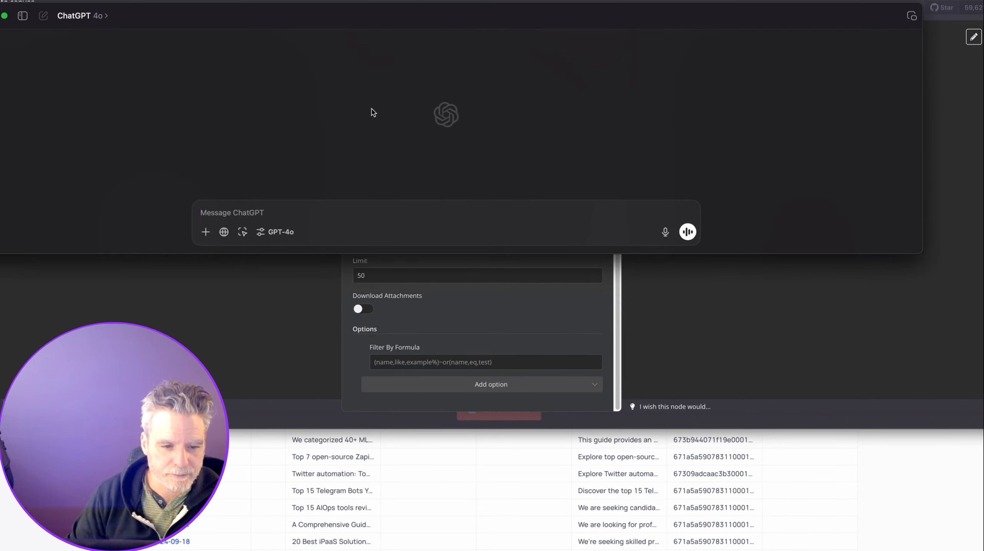
Ask ChatGPT how to filter NocoDB's posted_on field from yesterday to today in n8n.
type("we are u")
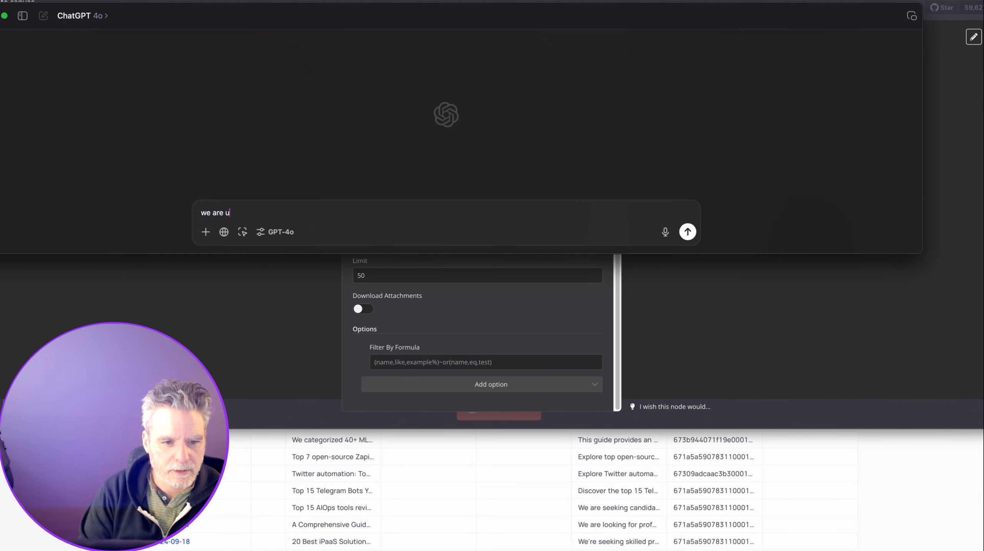
type("sing nocodb and the fi")
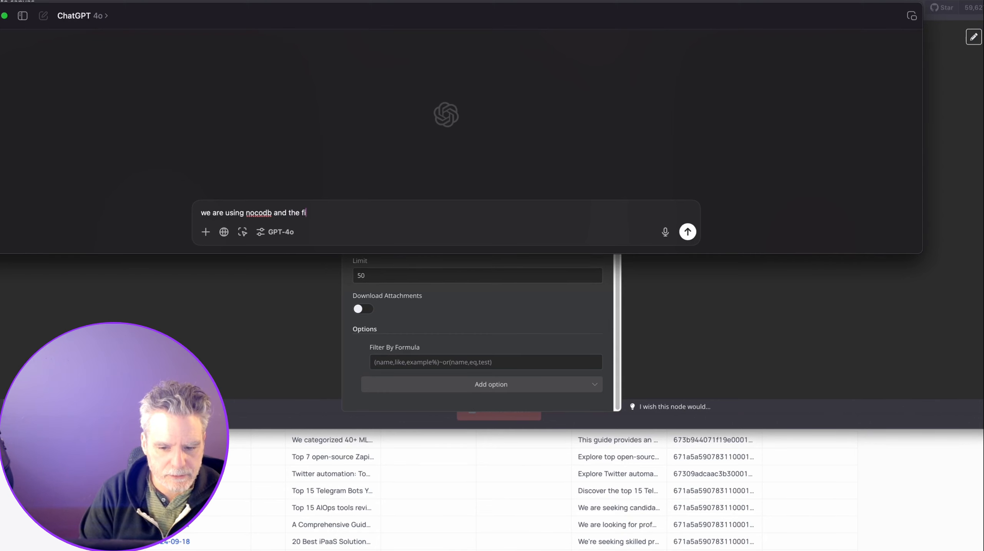
type("eld is posted_on with a date format of YYYY-MM-DD")
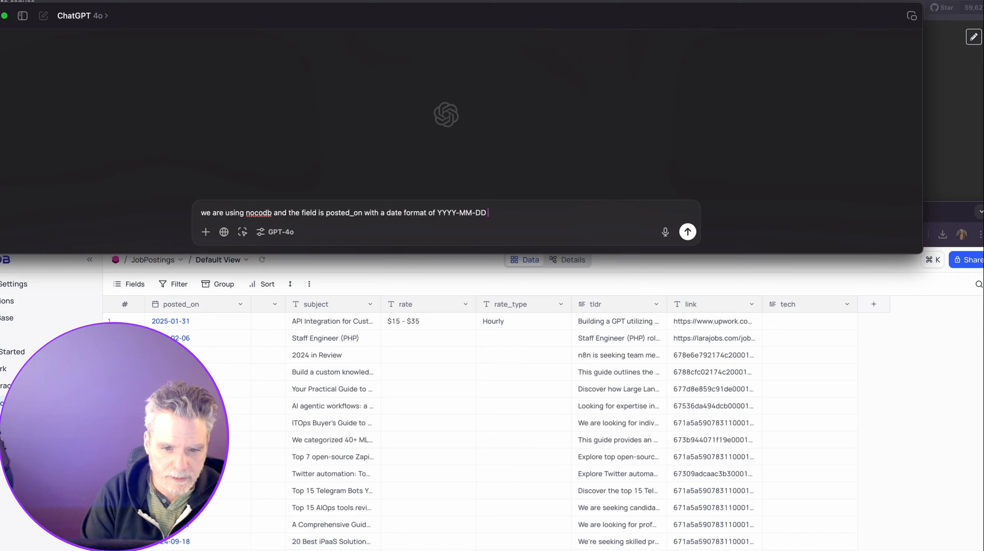
key("shift+Return")
type("W")
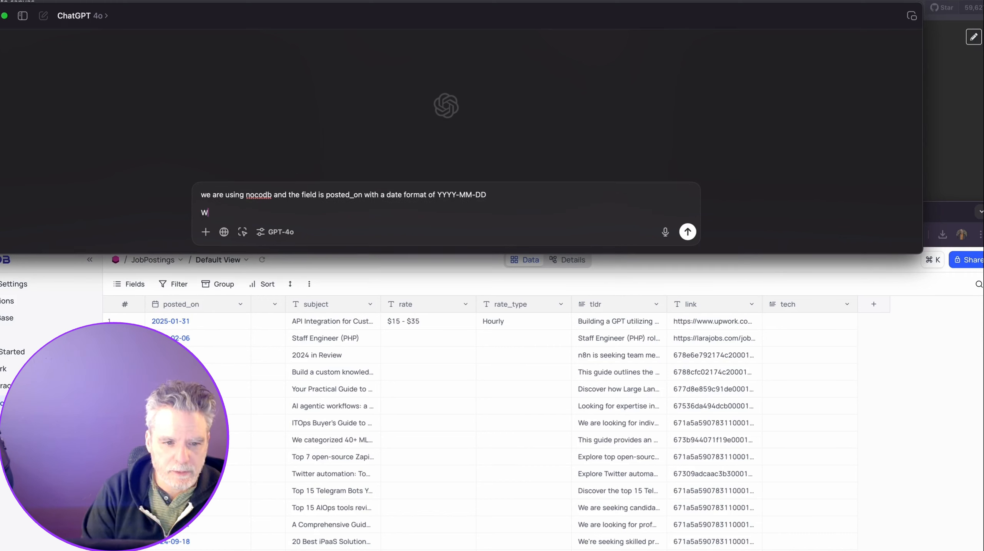
type("e want to filter ")
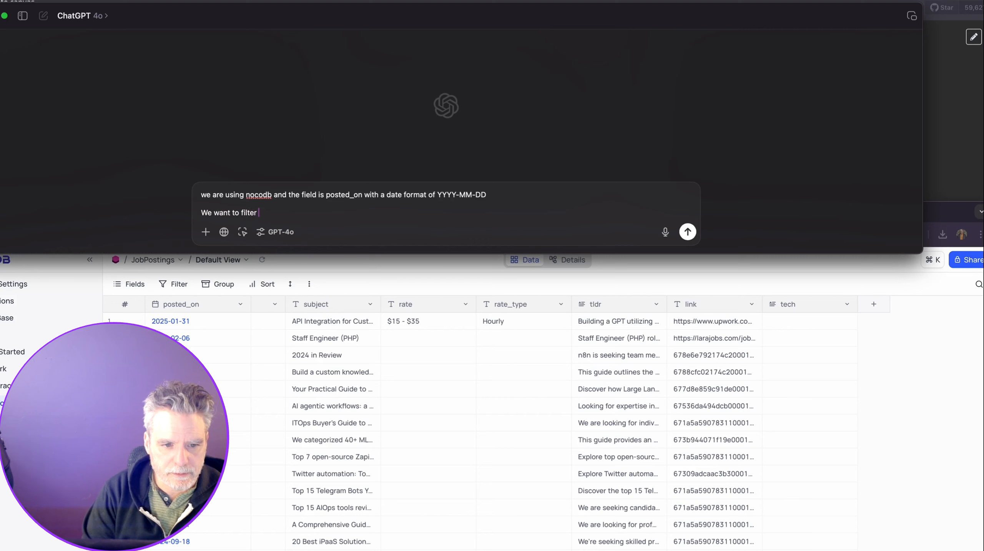
type("by today")
key("alt+shift+Left")
type("yesterday to to")
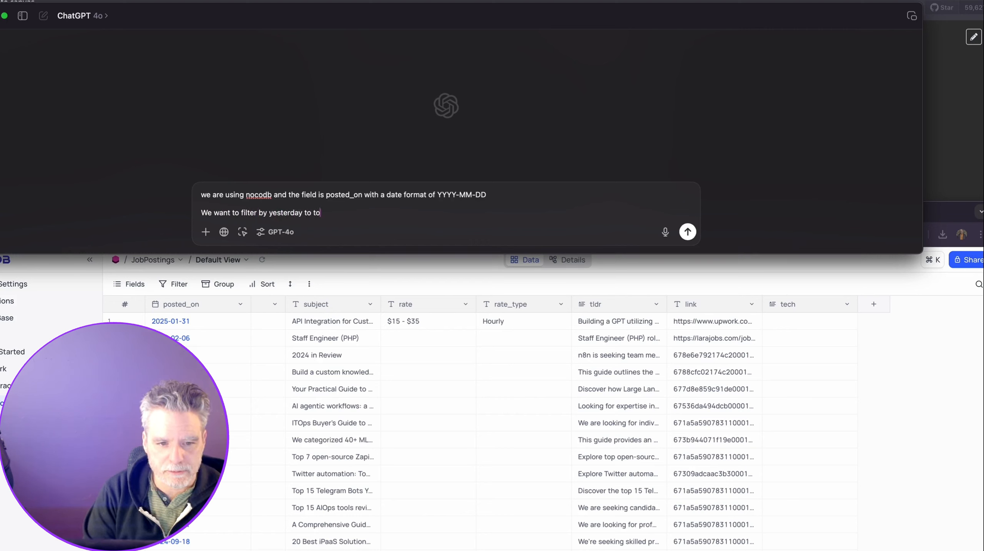
type("day how do I write that for this n8n field I am showing you")
key("Return")
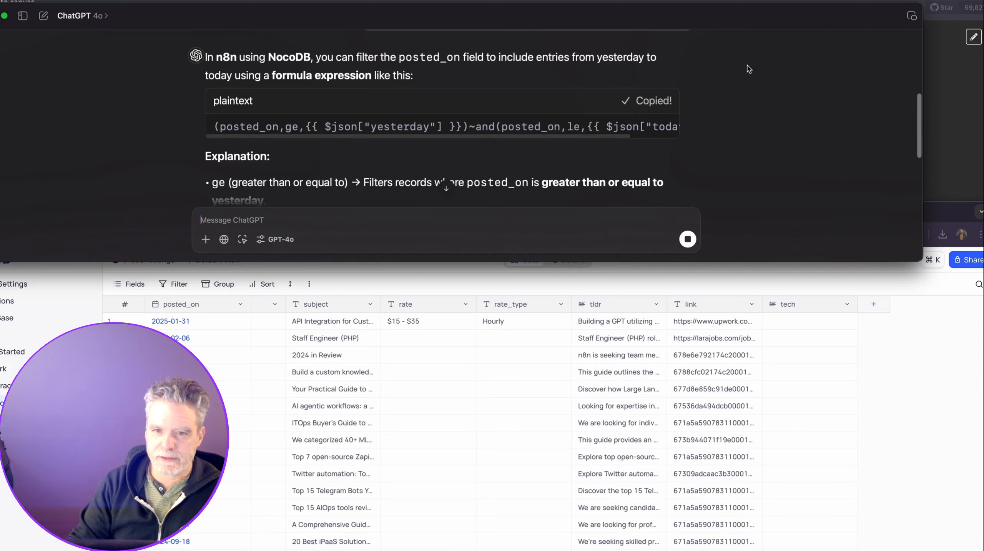
Move ChatGPT aside and open the posted_on column options in NocoDB's JobPostings table.
left_click_drag(729, 9, 736, 27)
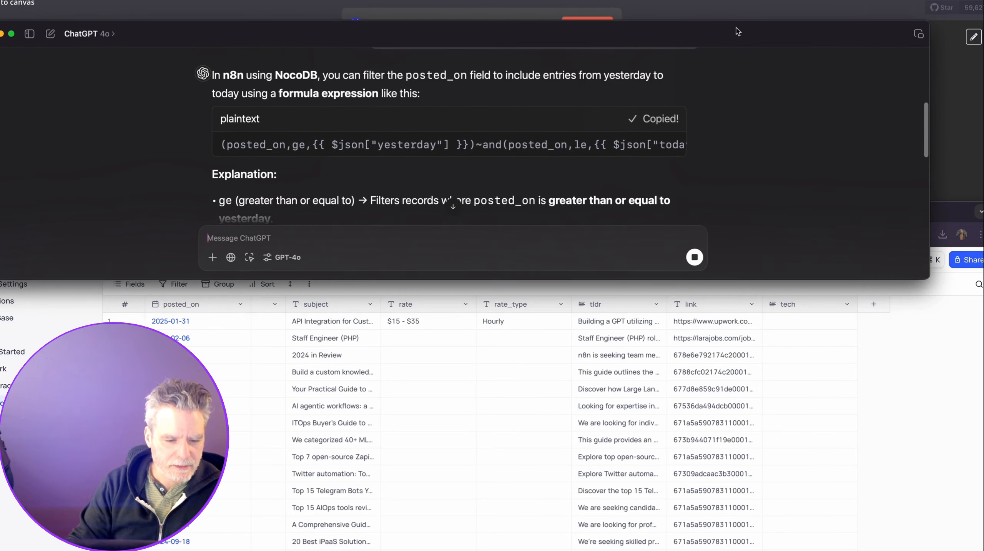
left_click(235, 306)
left_click(241, 306)
Sort JobPostings by posted_on descending to show the newest 2025-02-10 postings, then return to RecentsJobs.
left_click(218, 409)
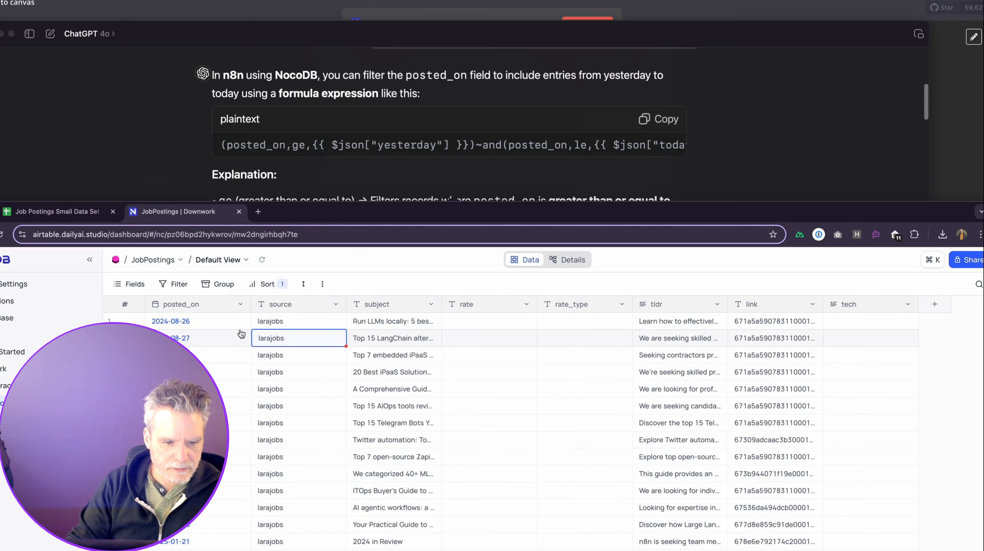
left_click(241, 305)
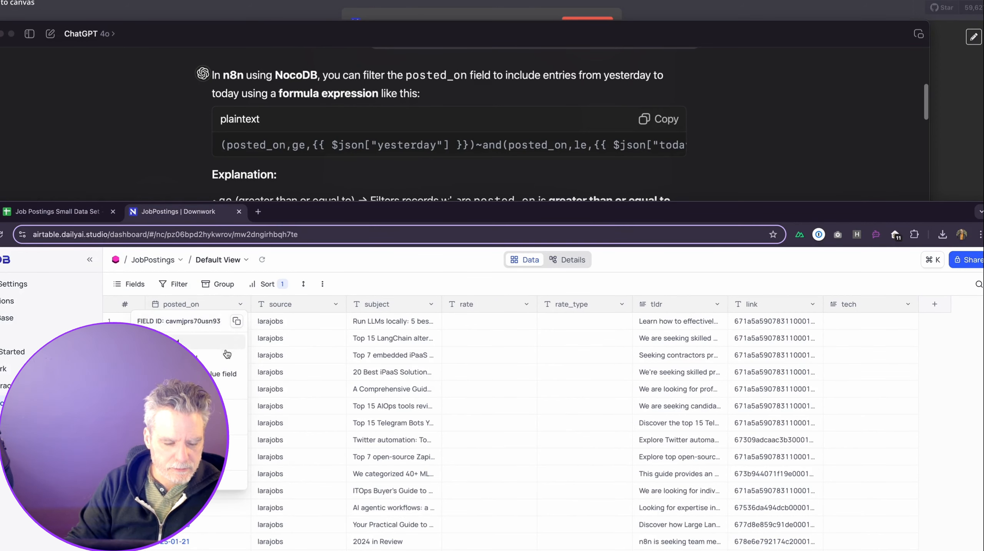
left_click(218, 425)
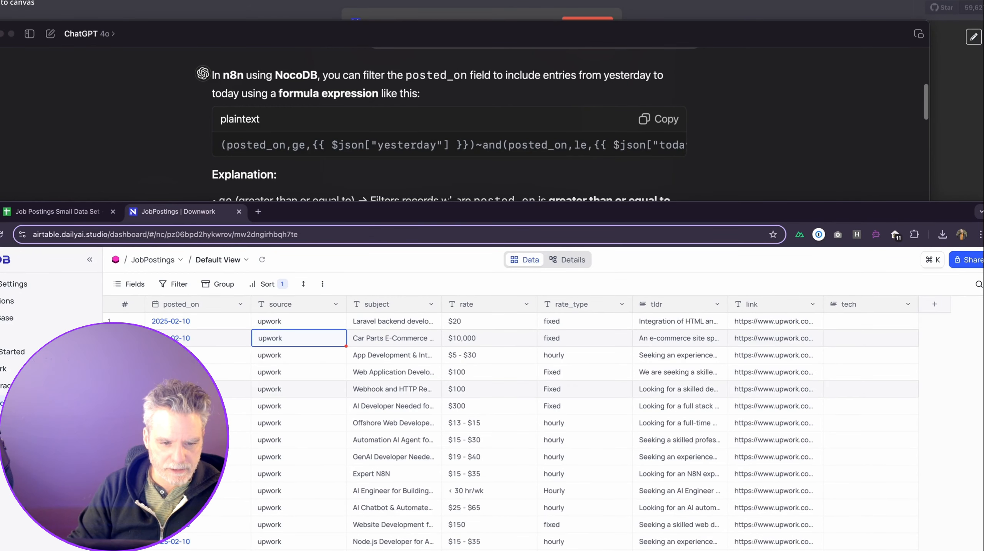
scroll(345, 402, "down", 5)
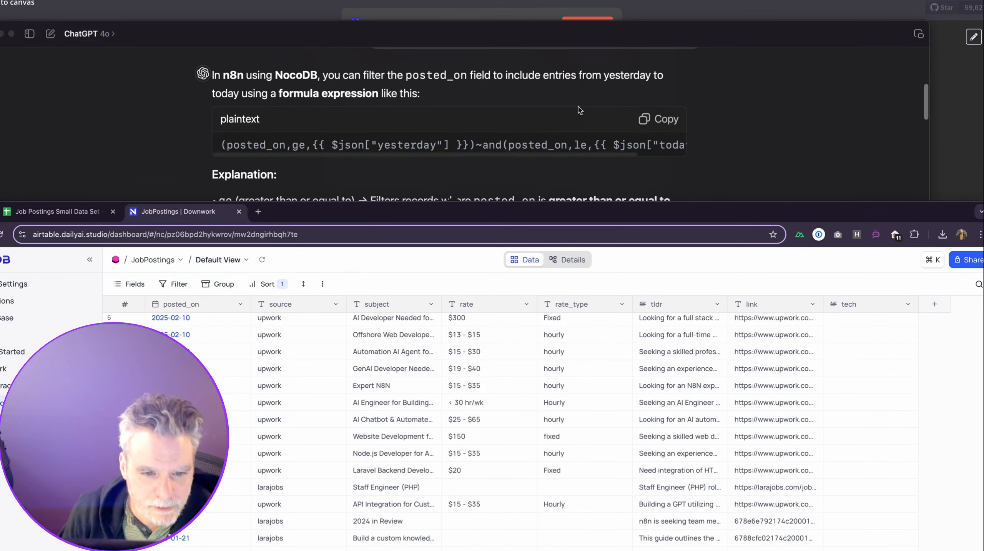
left_click(580, 111)
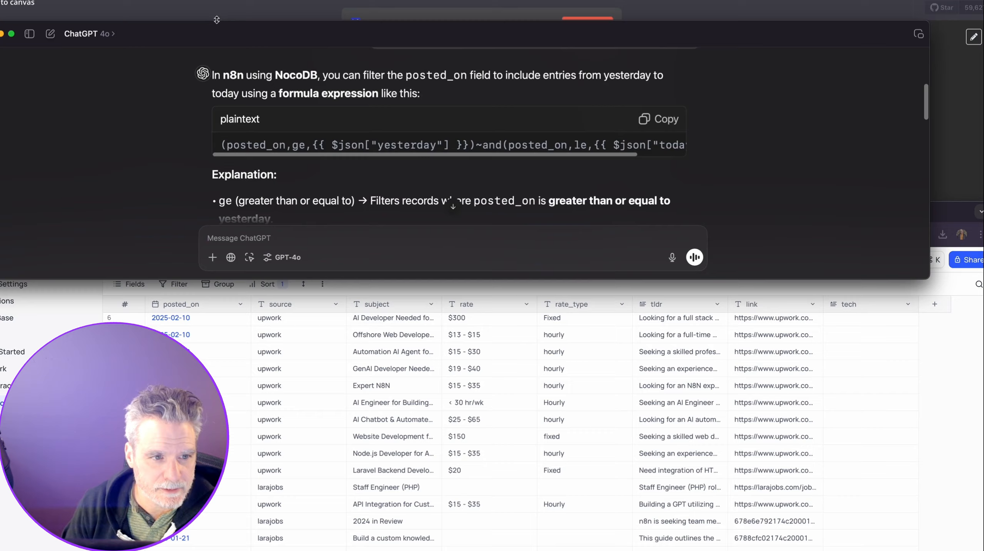
left_click(214, 15)
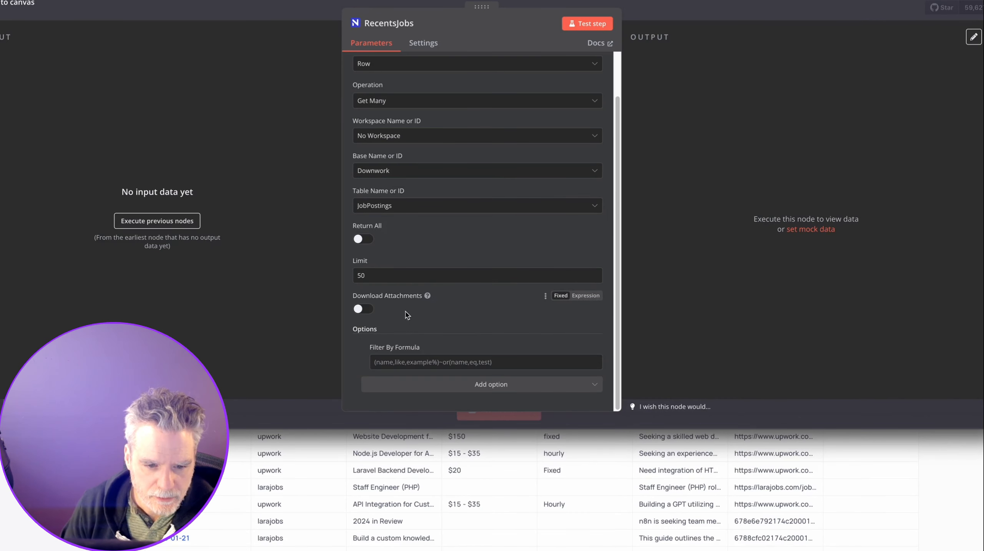
Paste ChatGPT's posted_on formula into Filter By Formula as an expression.
left_click(386, 366)
type("(posted_on,ge,{{ $json[\"yesterday\"] }})~and(posted_on,le,{{ $json[\"today\"] }})")
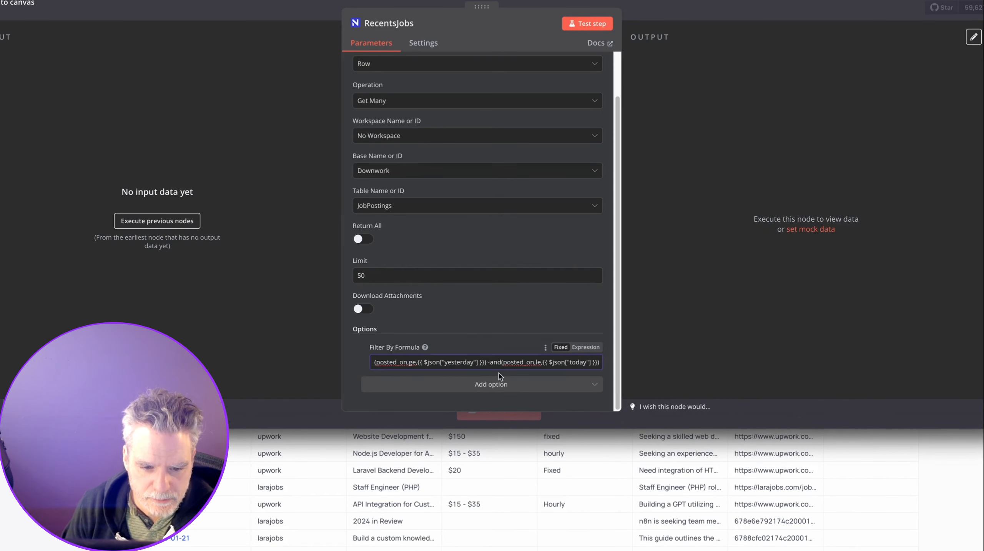
left_click(578, 352)
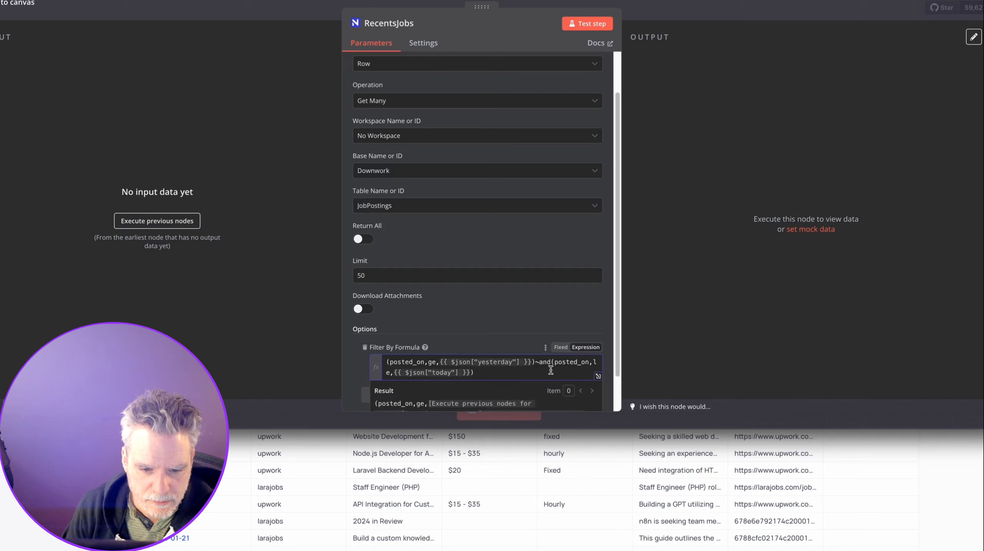
scroll(514, 355, "down", 1)
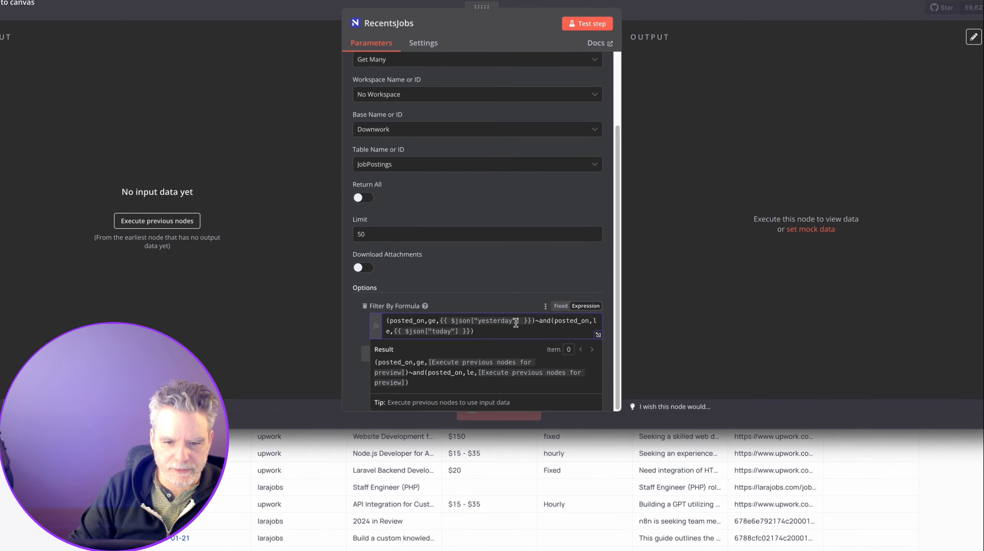
Insert the $today variable into the formula in the full expression editor.
left_click(598, 335)
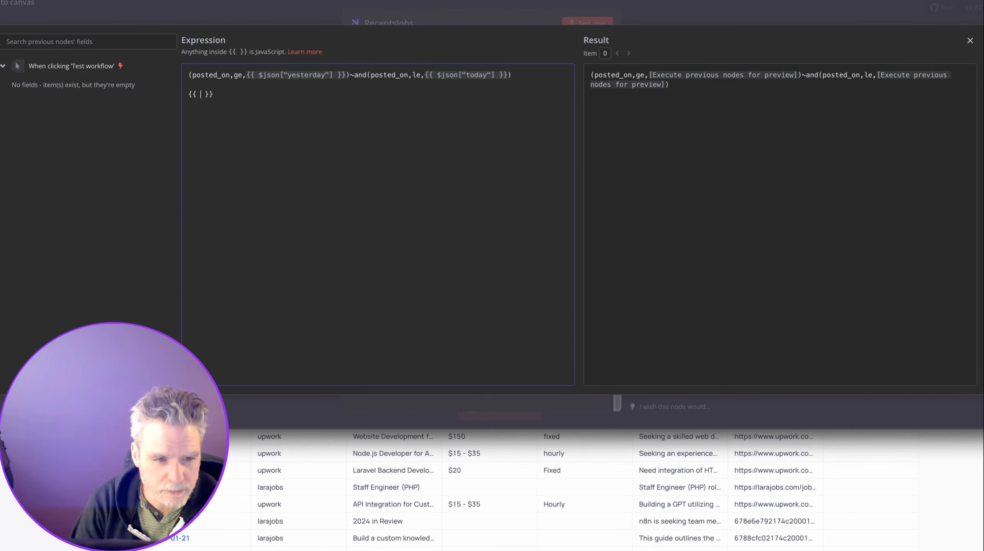
type("$json.ye")
key("BackSpace")
key("BackSpace")
key("BackSpace")
key("BackSpace")
key("BackSpace")
key("BackSpace")
key("BackSpace")
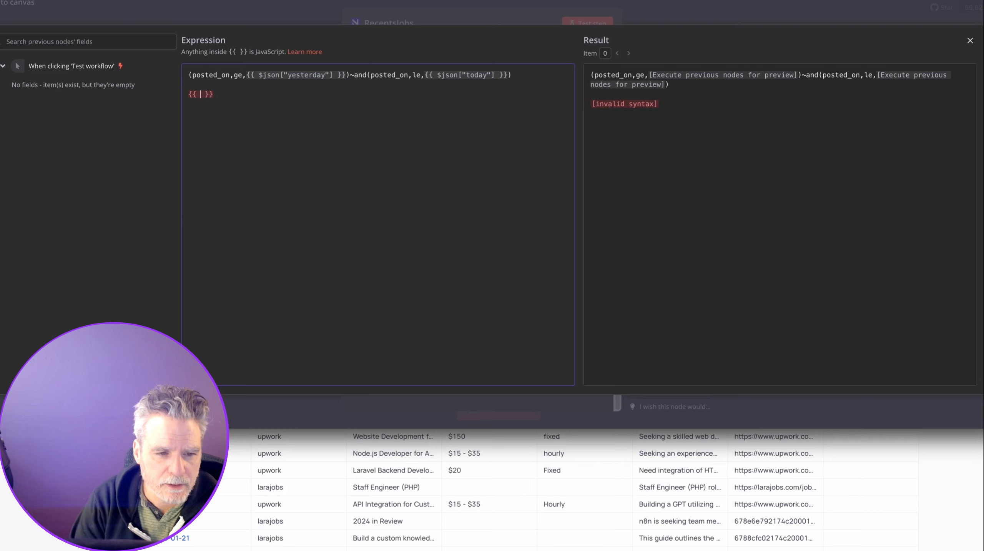
type("$")
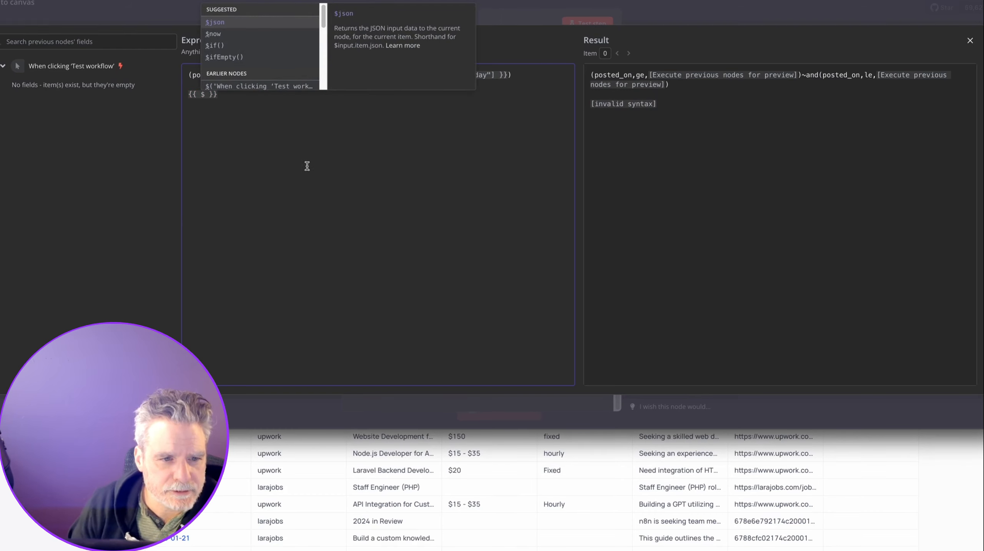
scroll(266, 75, "down", 3)
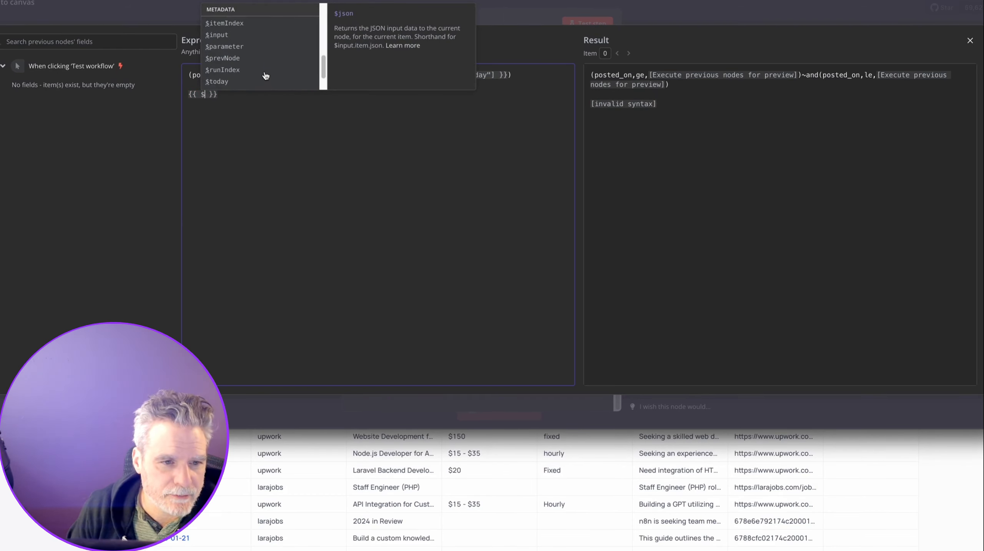
scroll(266, 76, "up", 2)
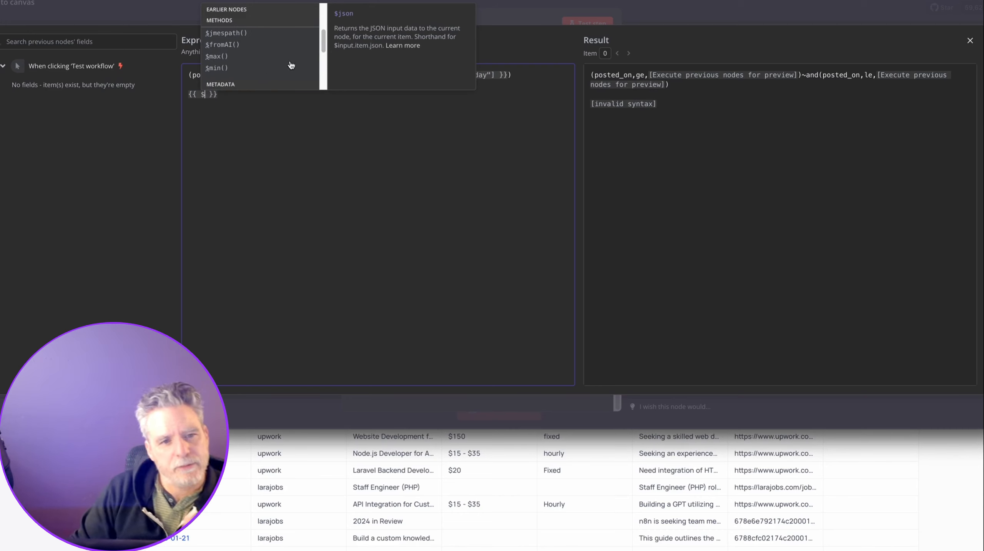
scroll(292, 64, "down", 3)
scroll(298, 62, "down", 1)
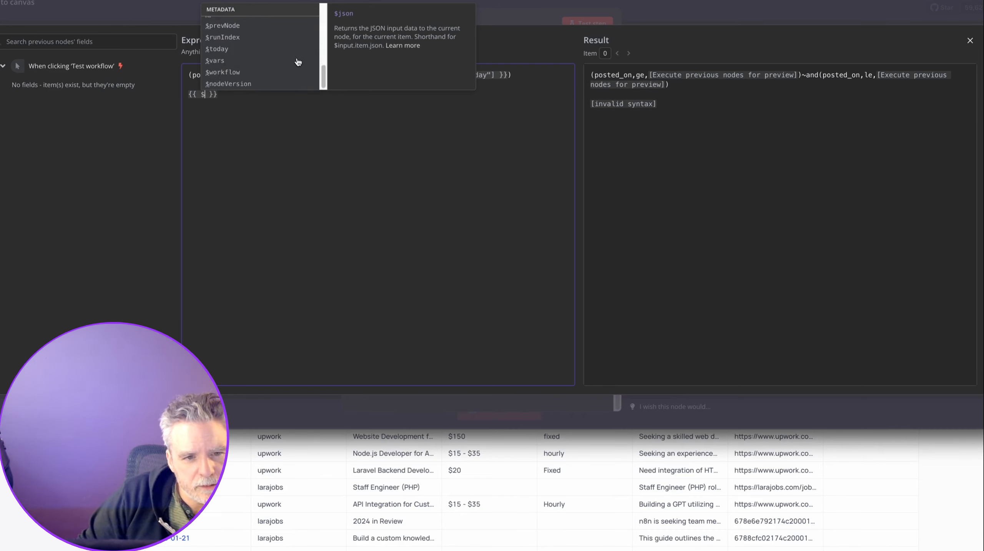
left_click(216, 49)
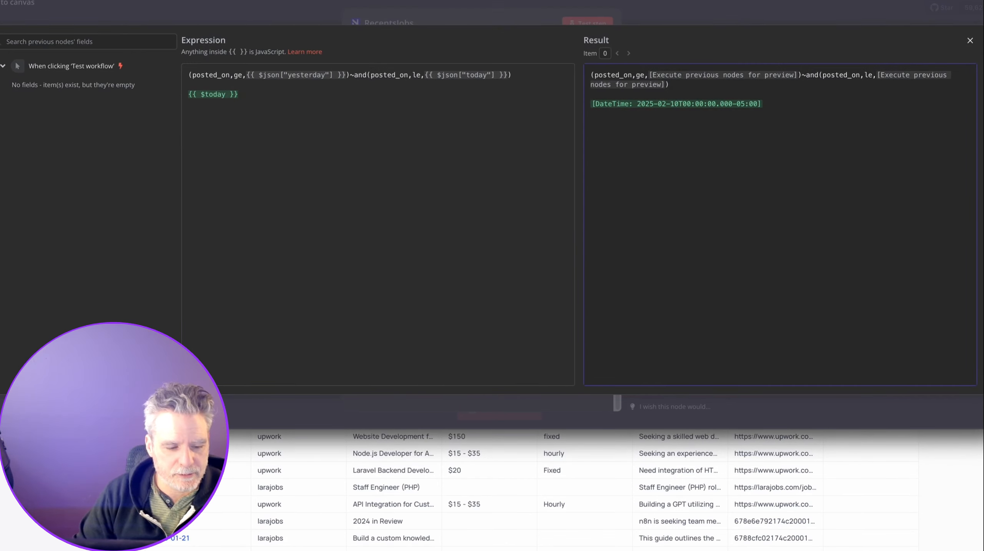
Draft a ChatGPT follow-up 'oops we do have $now and $today' with an editor screenshot.
key("super+Tab")
type("oops we")
type("do have $now and $today")
key("shift+Return")
key("super+v")
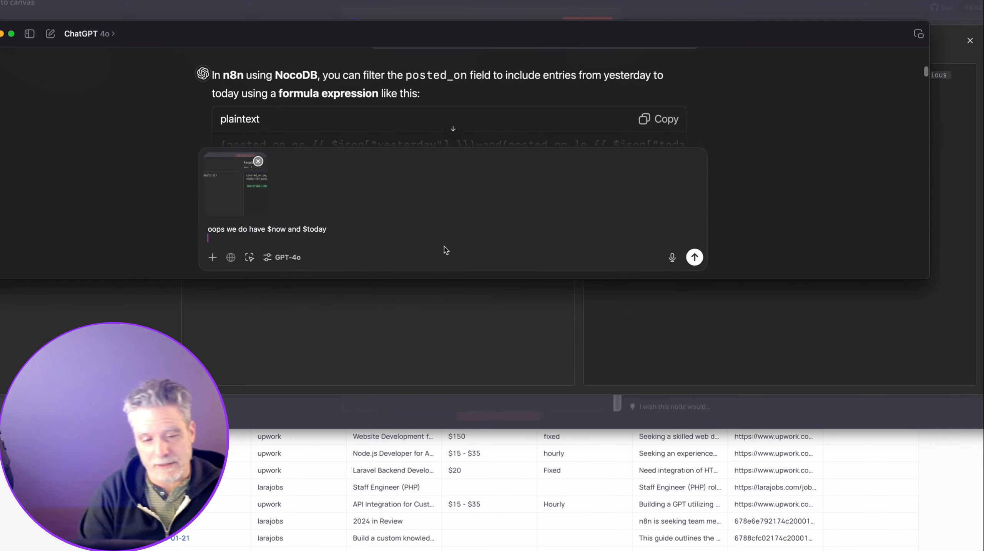
Send the follow-up and replace the n8n filter with ChatGPT's $now/$today expression (2025-02-09 to 2025-02-10 end of day).
left_click(695, 257)
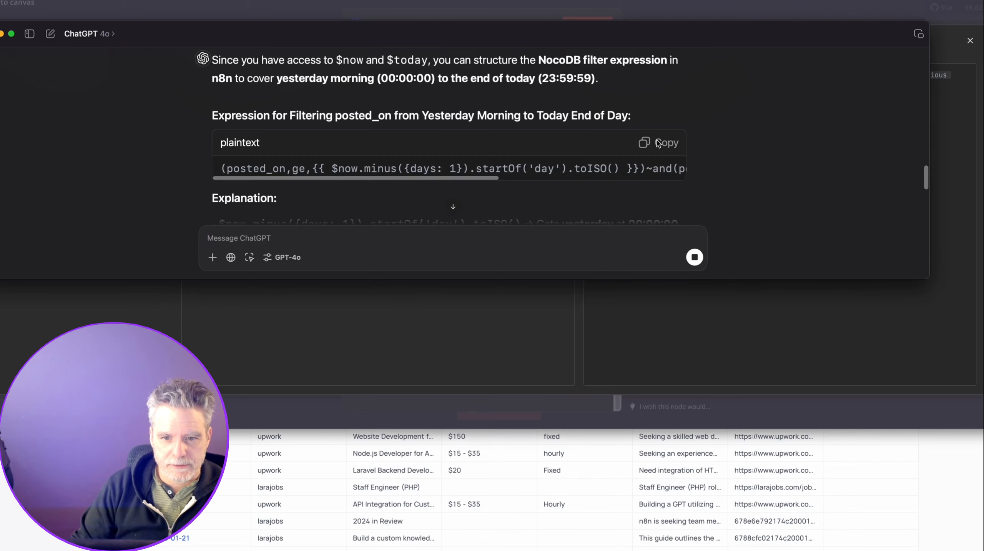
left_click(659, 144)
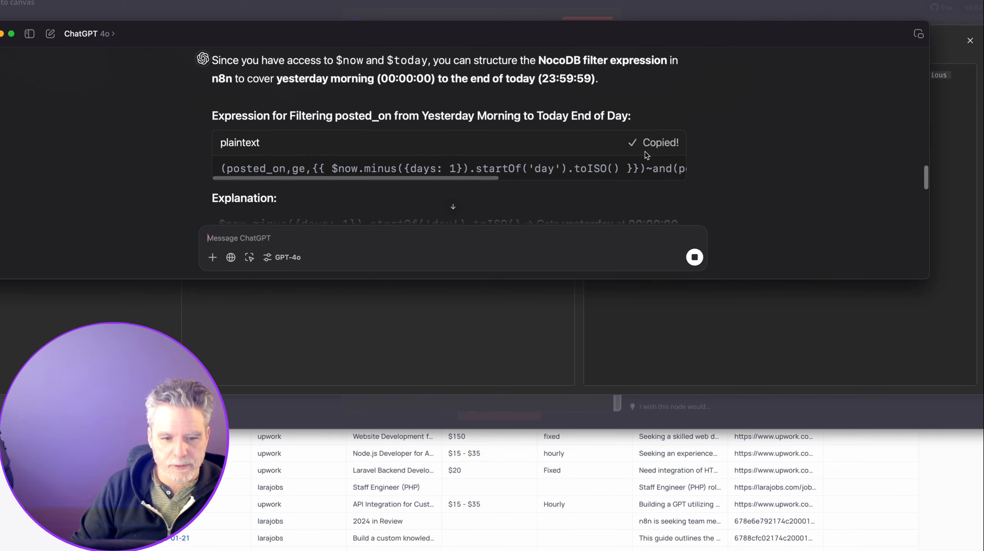
left_click(406, 280)
key("ctrl+a")
key("ctrl+v")
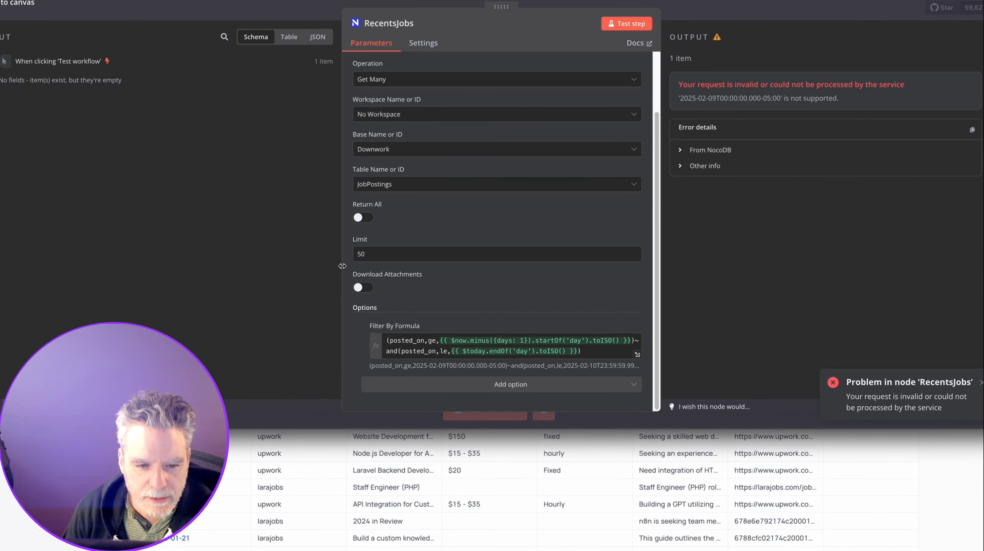
Replace toISO() in the first date with format('y-MM-dd').
left_click_drag(342, 266, 173, 266)
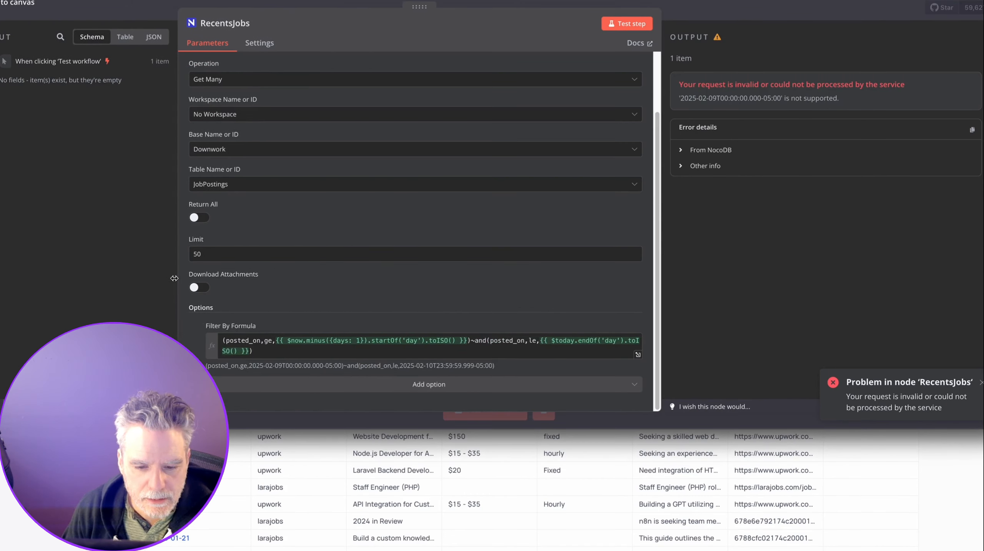
left_click(401, 341)
double_click(432, 340)
type("forst")
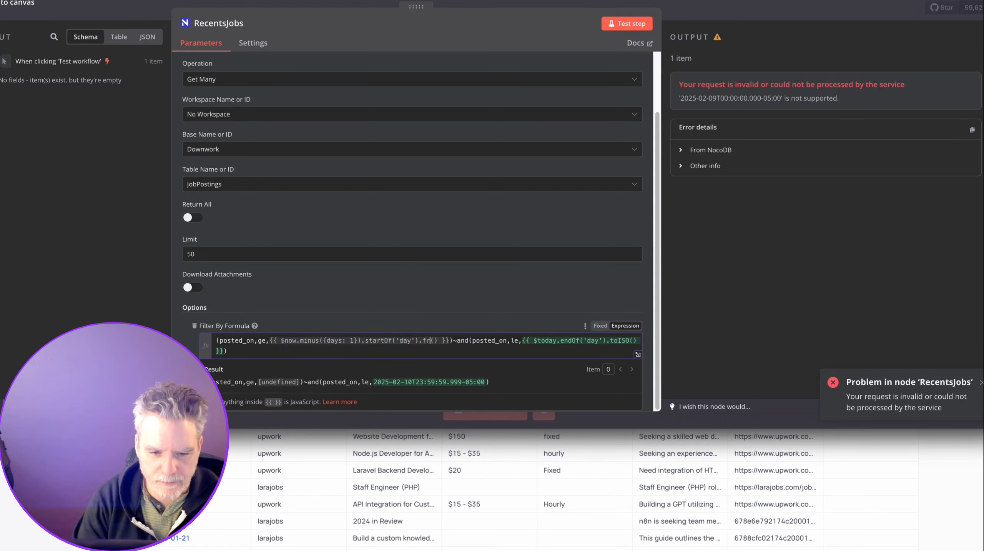
key("BackSpace")
key("BackSpace")
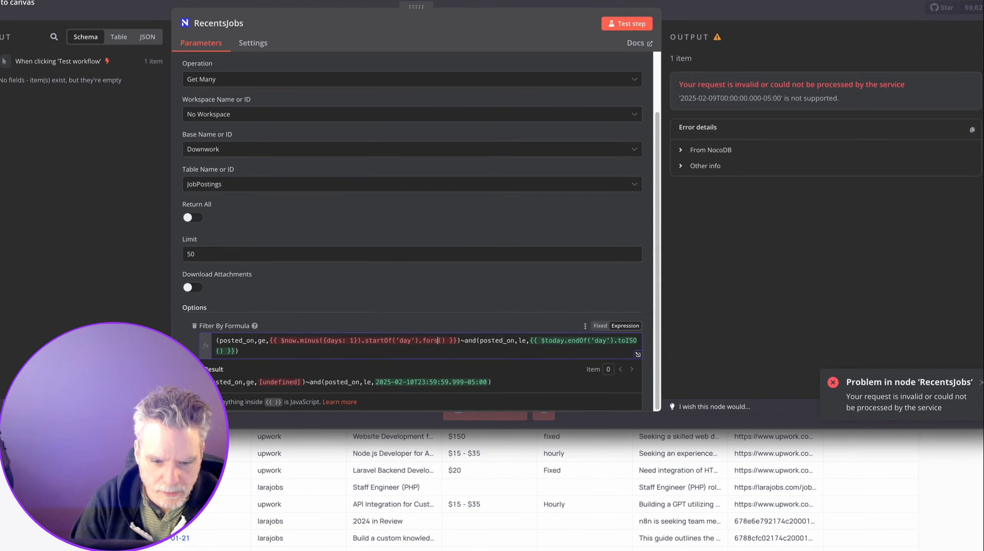
type("ma")
key("Right")
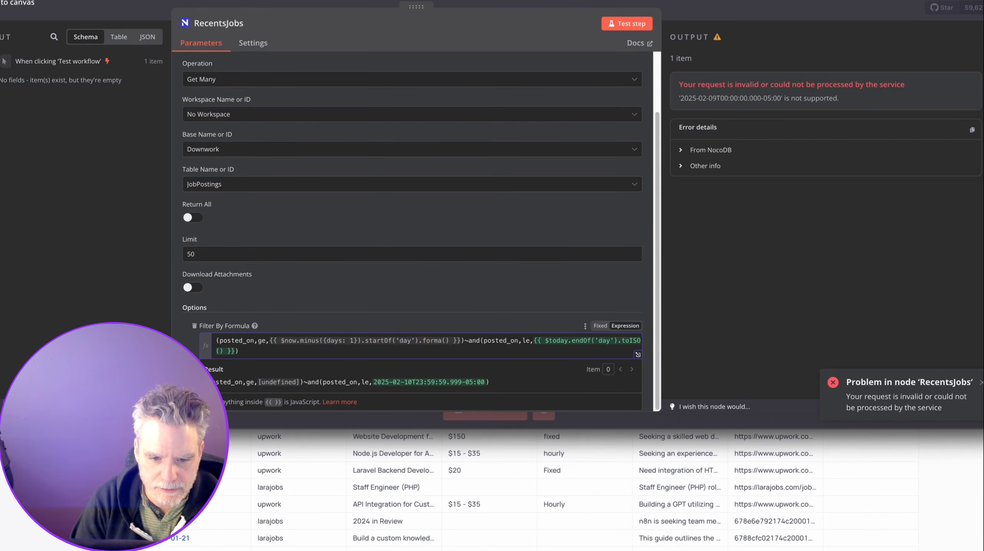
type("t")
key("Right")
type("'Y-m-")
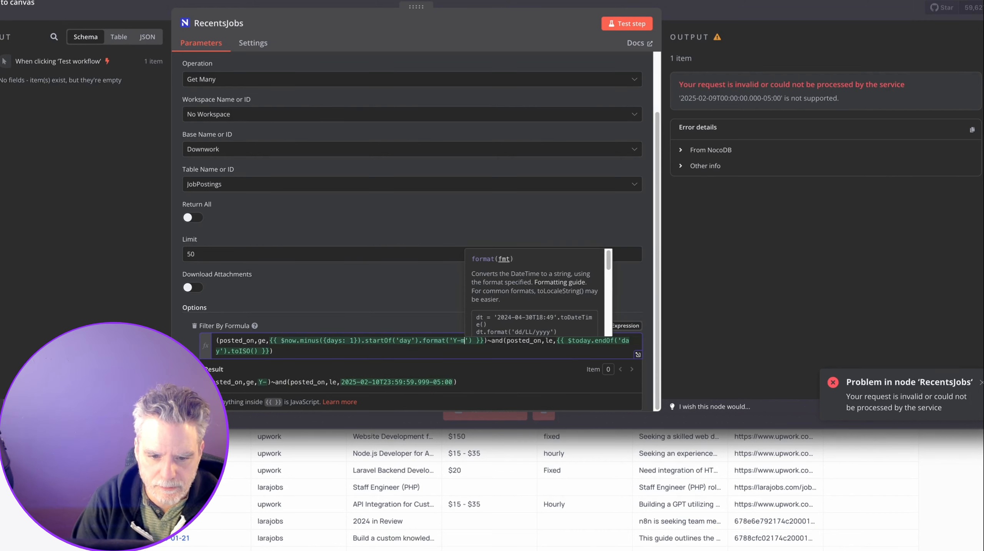
key("BackSpace")
key("BackSpace")
type("M-d")
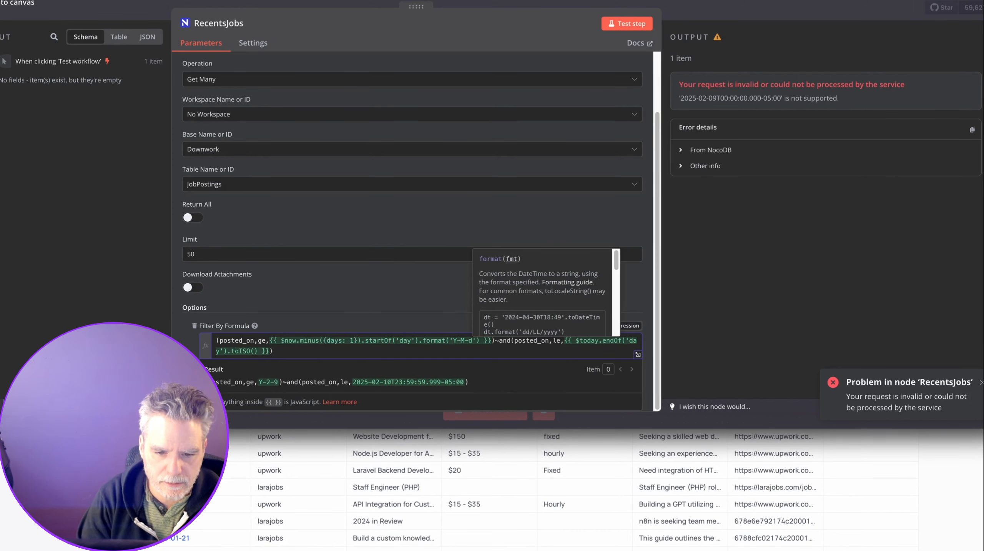
type("d")
key("Left")
key("Left")
key("Left")
type("M")
key("Left")
key("Left")
key("Left")
type("Y")
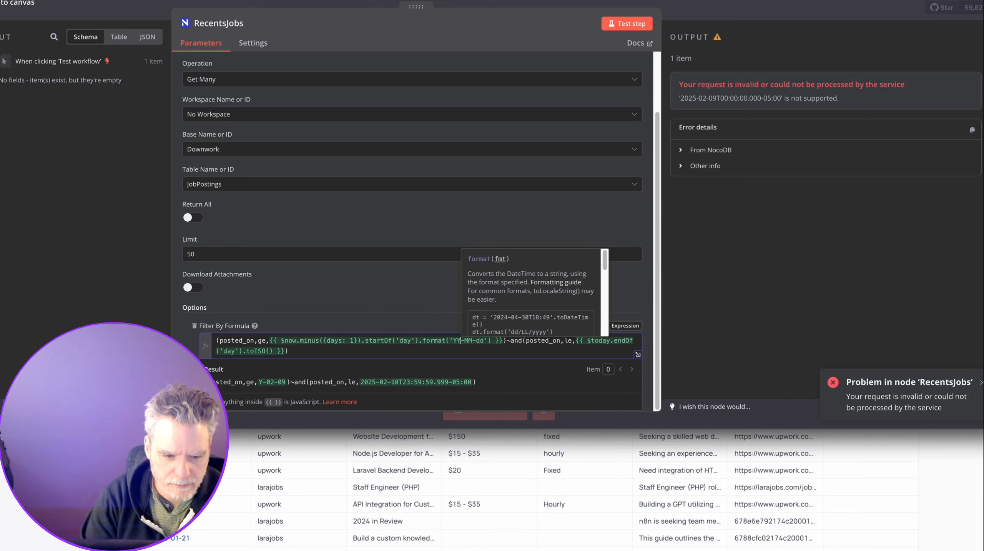
key("BackSpace")
key("BackSpace")
type("y")
left_click_drag(480, 341, 440, 343)
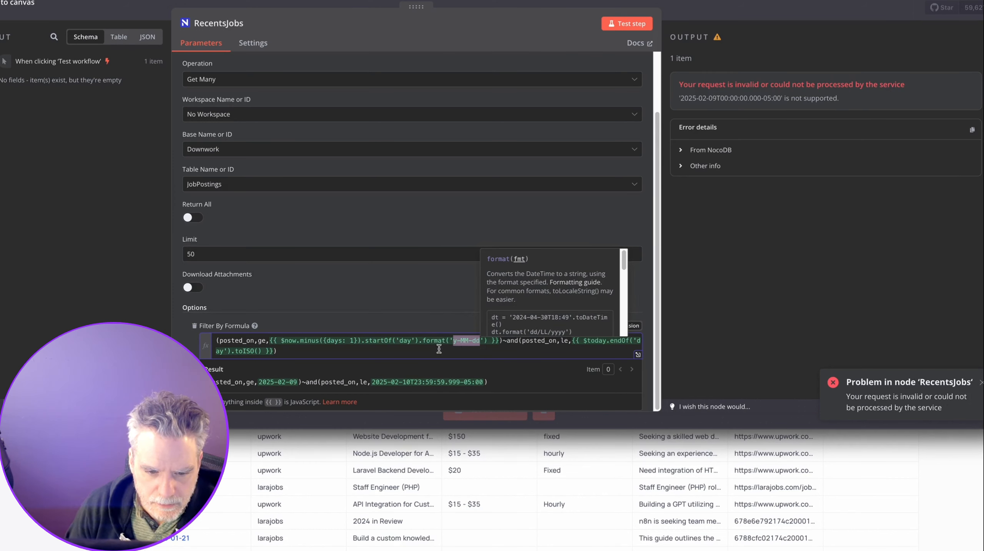
left_click(243, 351)
Apply format('y-MM-dd') to the end-of-today date and re-test, which fails with NocoDB error 422.
left_click_drag(485, 341, 422, 342)
key("ctrl+c")
left_click_drag(232, 351, 259, 351)
key("ctrl+v")
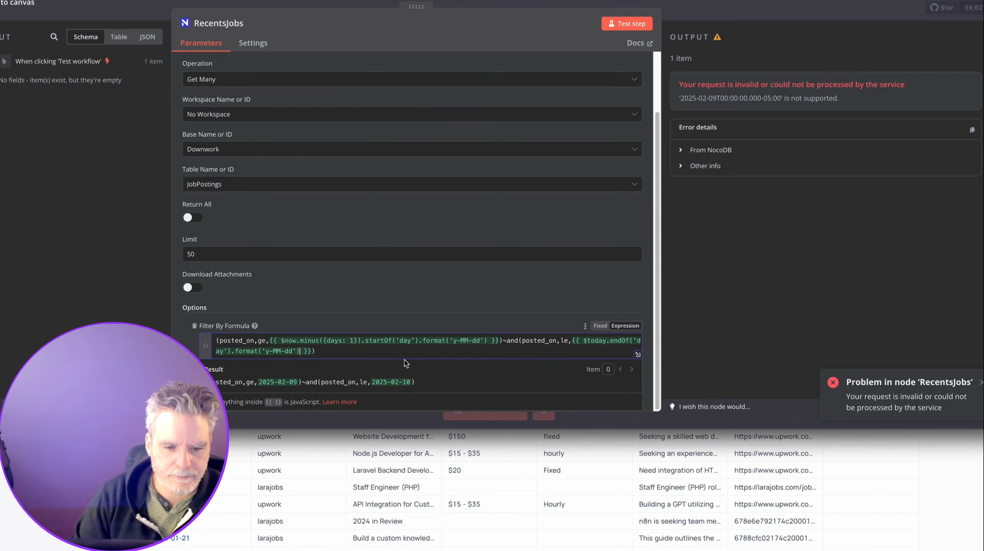
left_click(635, 25)
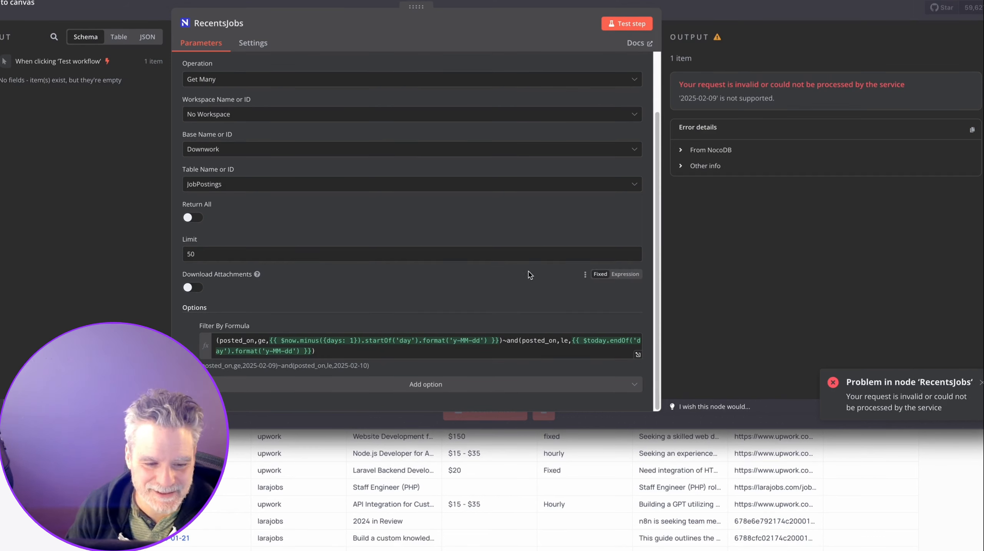
left_click(695, 150)
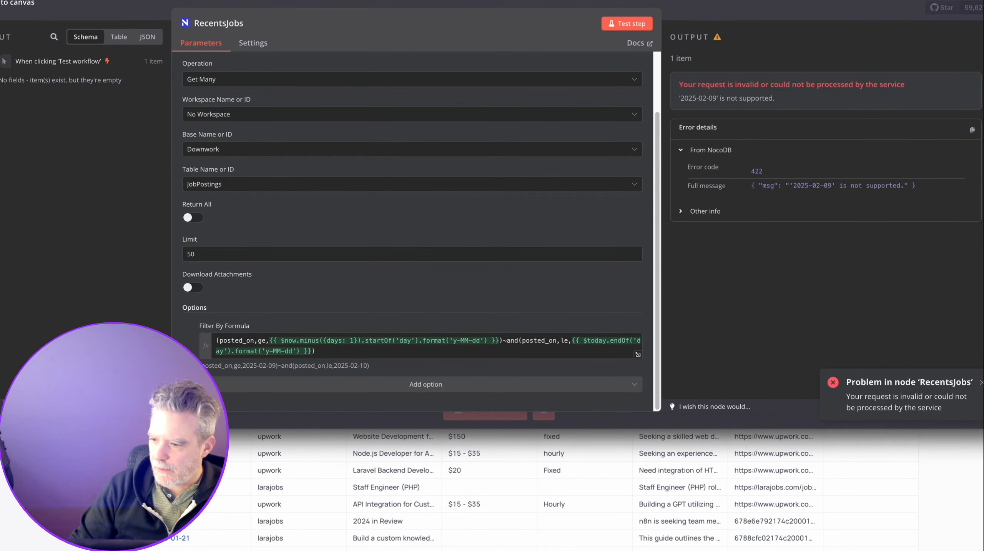
key("super+Tab")
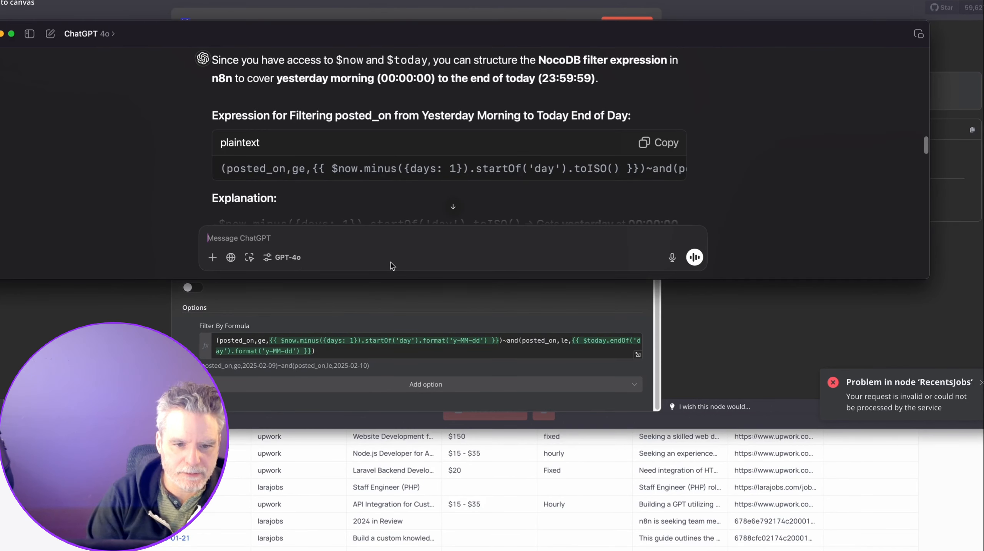
Share the error with ChatGPT, then paste its toFormat('yyyy-MM-dd') expression into the filter and test.
key("super+v")
key("Return")
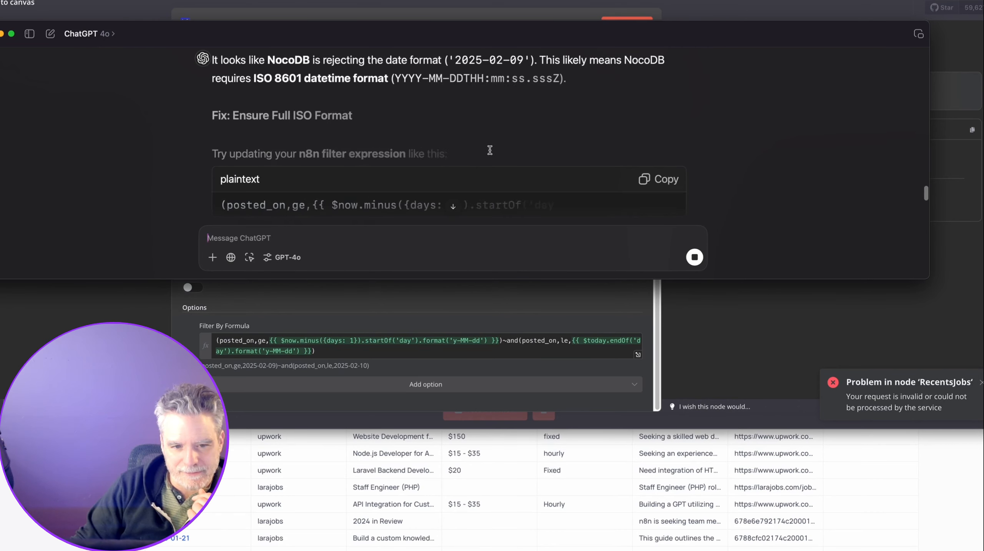
left_click(657, 161)
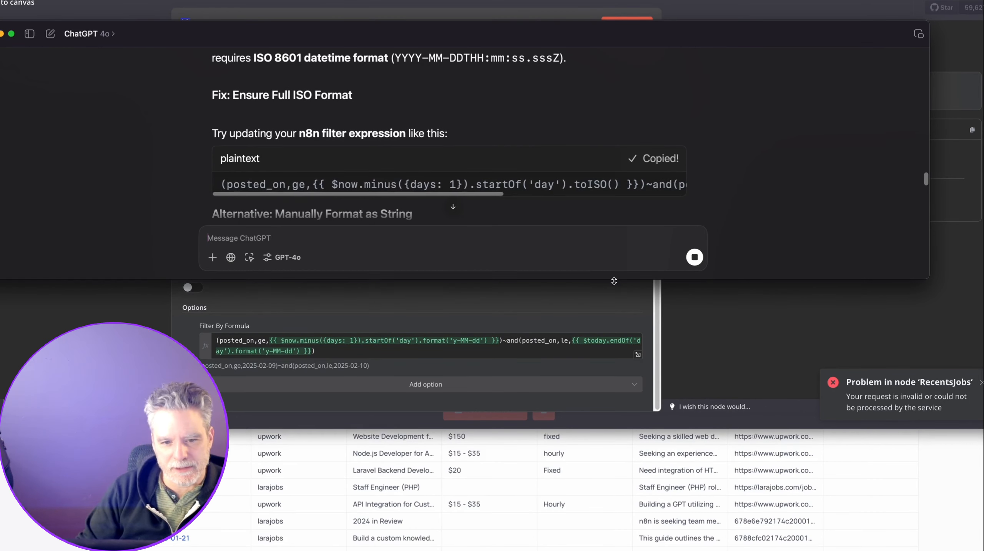
key("super+Tab")
left_click(385, 347)
key("ctrl+a")
type("(posted_on,ge,{{ $now.minus({days: 1}).startOf('day').toISO() }})~and(posted_on,le,{{ $now.endOf('day').toISO() }})")
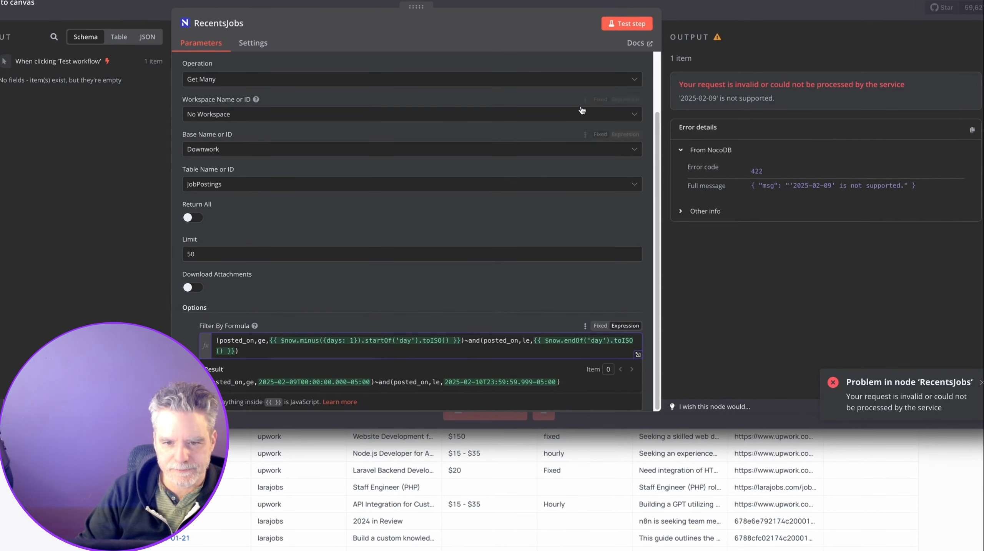
left_click(626, 23)
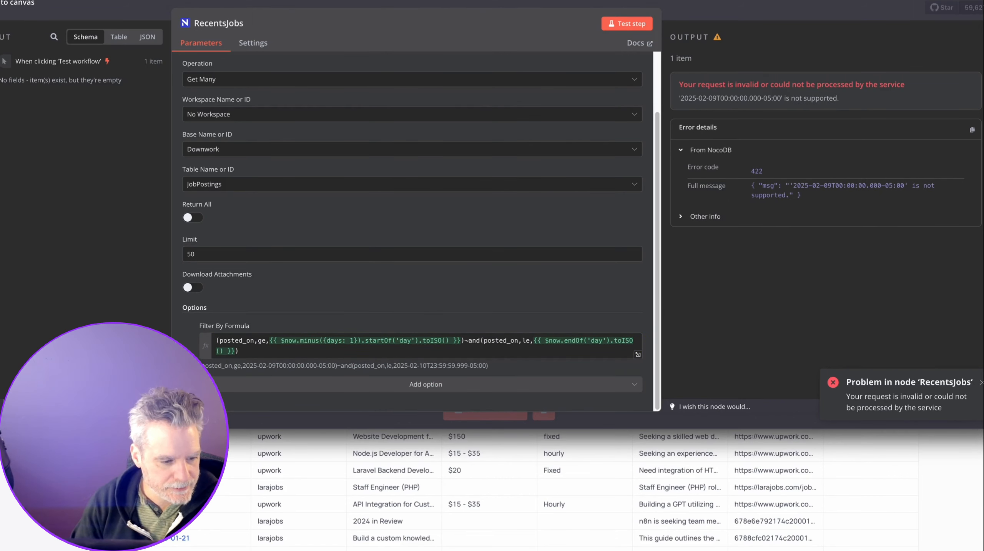
Send ChatGPT a screenshot of the new error.
key("super+Tab")
key("super+v")
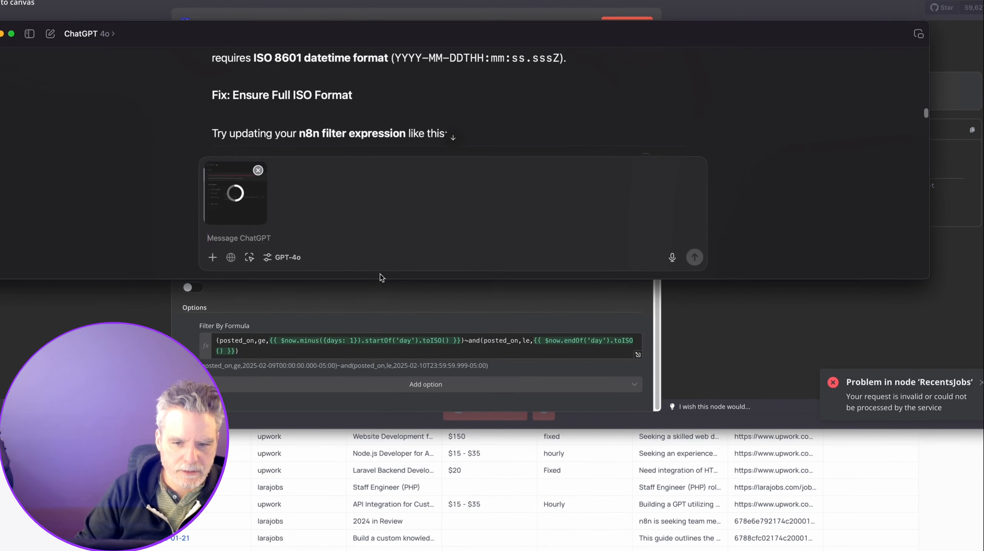
left_click(698, 253)
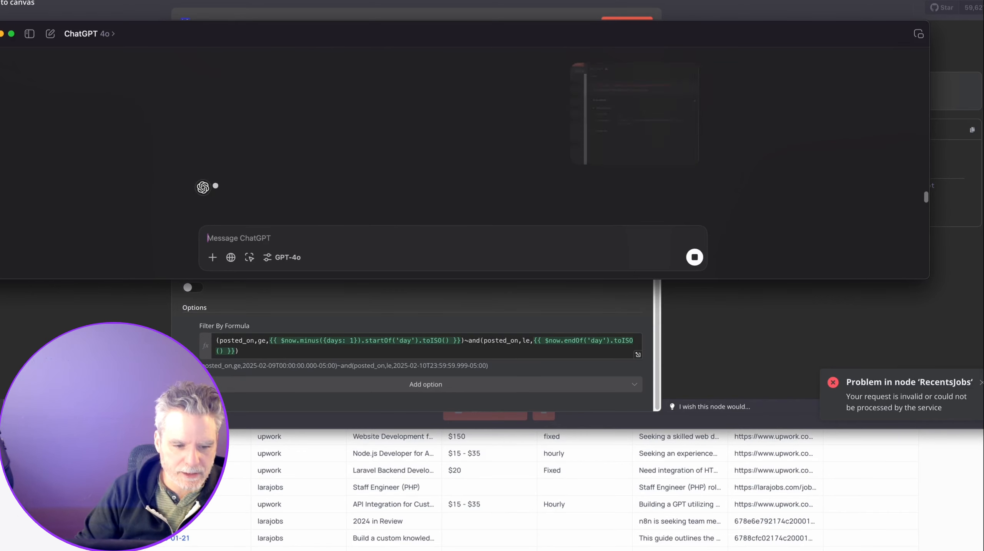
Search the web for 'nocodb' date filtering help in a new browser tab.
left_click(18, 518)
key("super+t")
type("noco")
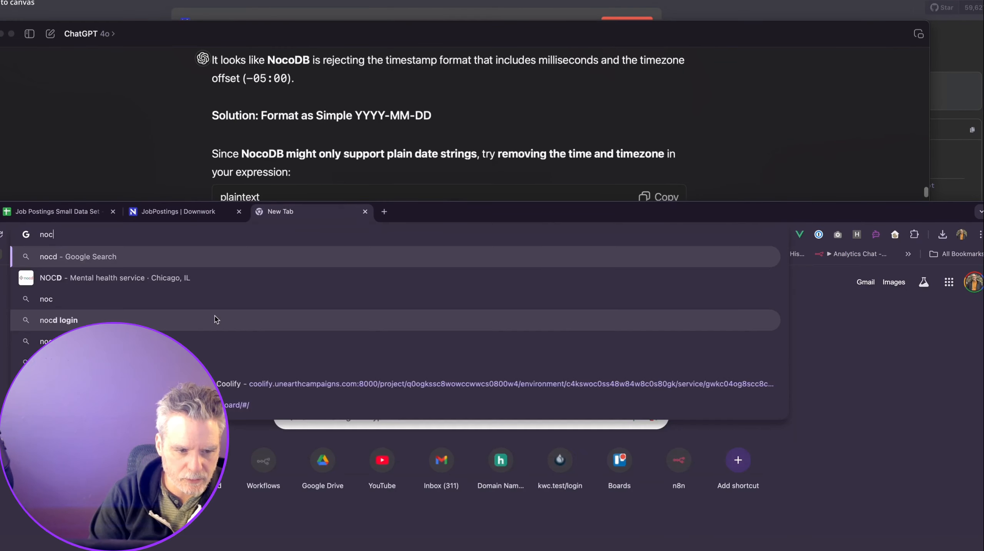
type("db")
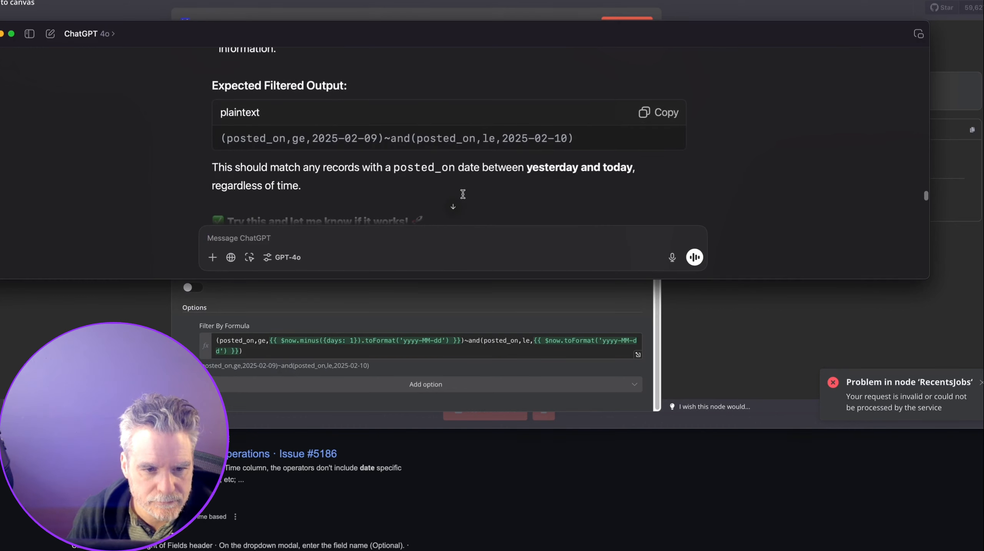
scroll(463, 194, "down", 2)
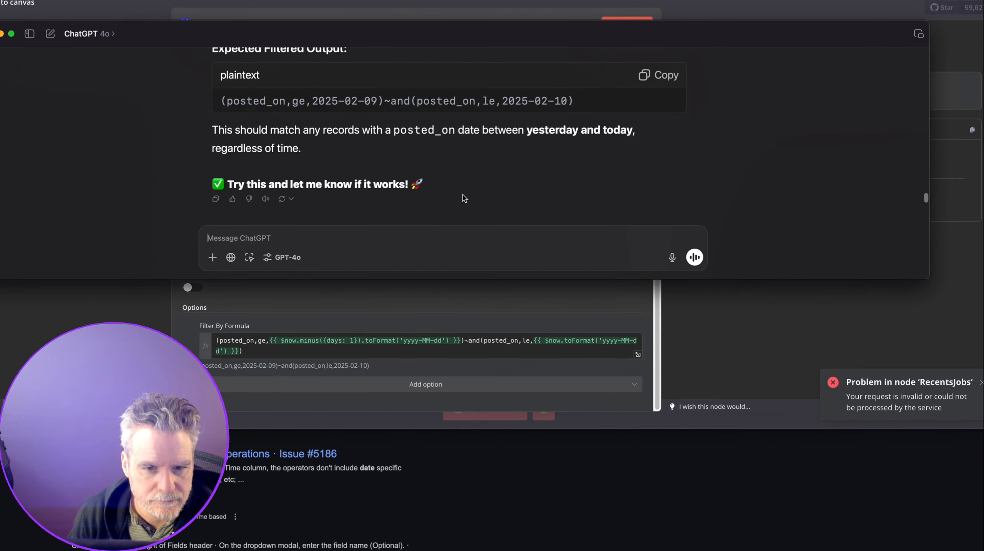
Read the n8n forum thread's exactDate solution for NocoDB date filtering and attach a screenshot to ChatGPT.
left_click(253, 465)
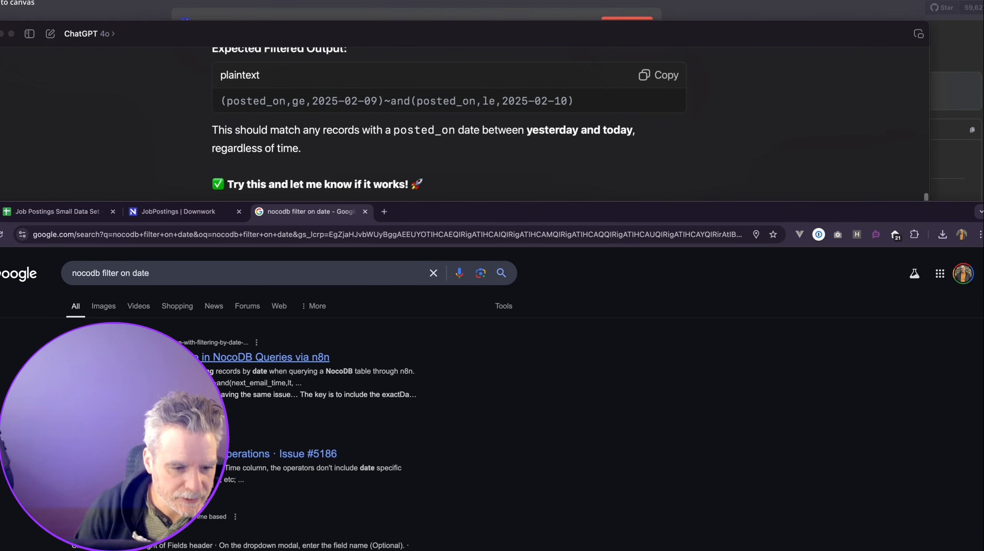
left_click(270, 357)
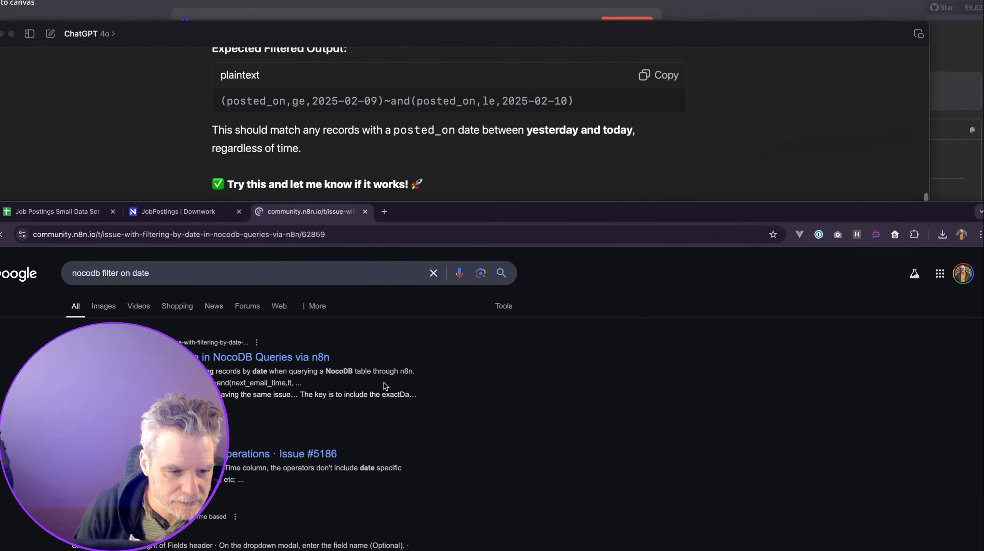
scroll(409, 403, "down", 4)
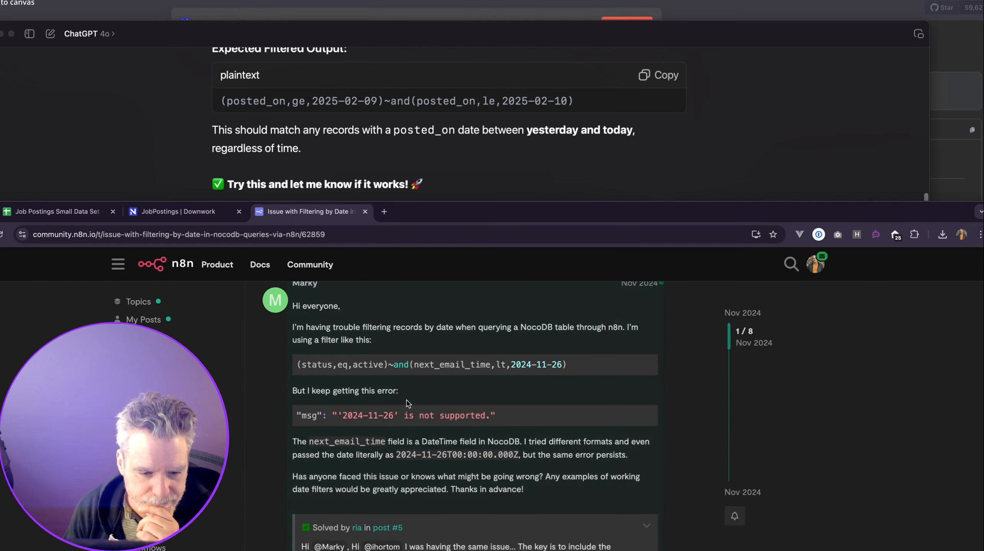
scroll(408, 405, "down", 4)
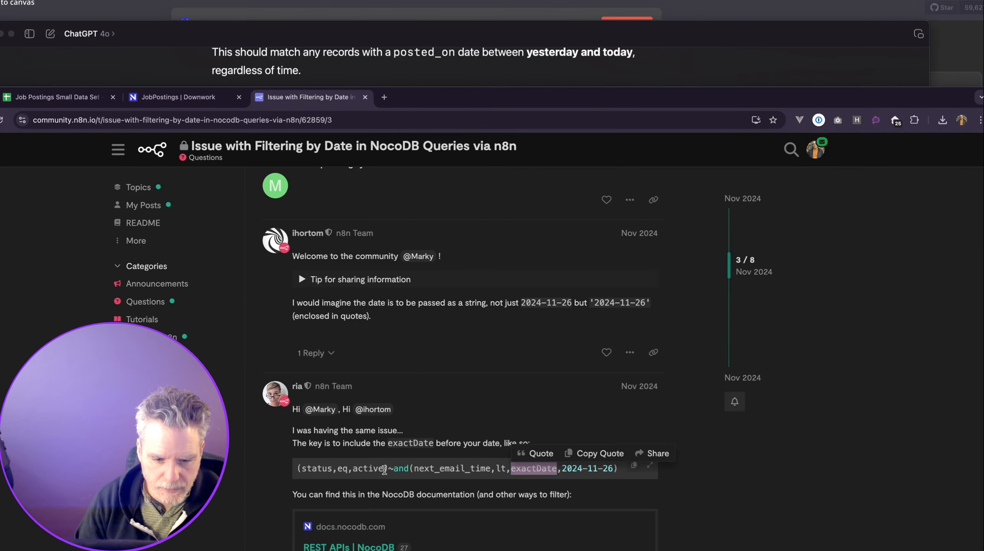
left_click(385, 482)
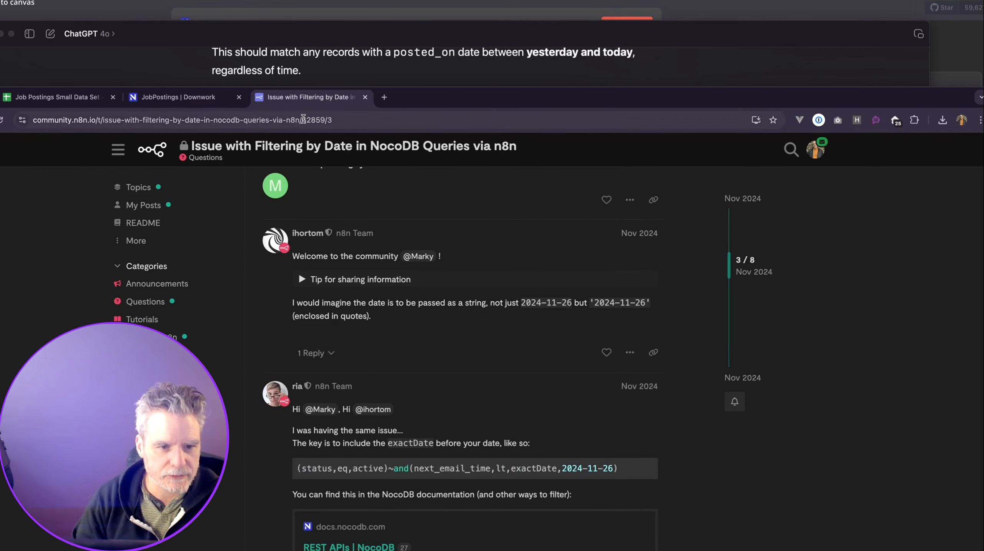
left_click(373, 82)
key("super+v")
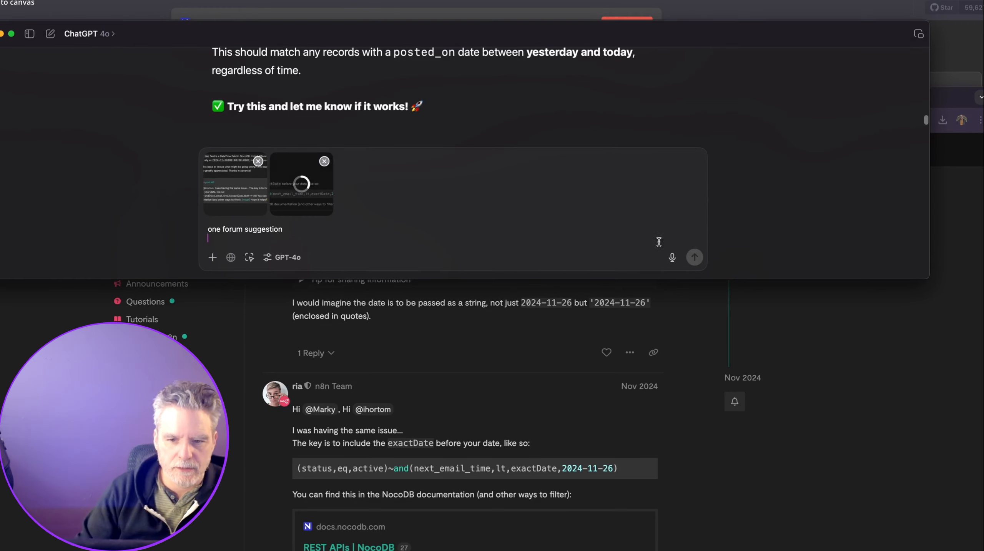
Send the forum screenshots and copy ChatGPT's exactDate filter expression back into n8n.
left_click(694, 257)
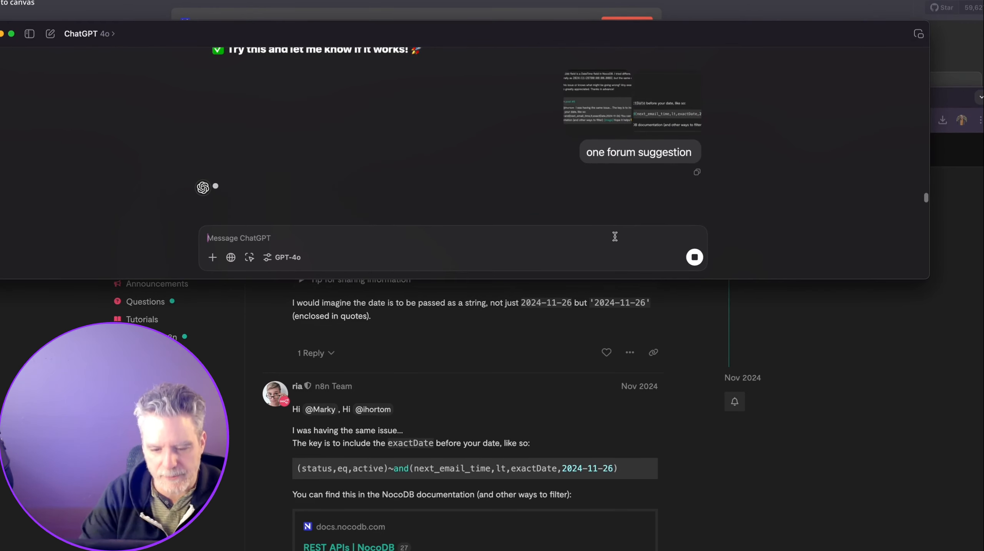
left_click(659, 103)
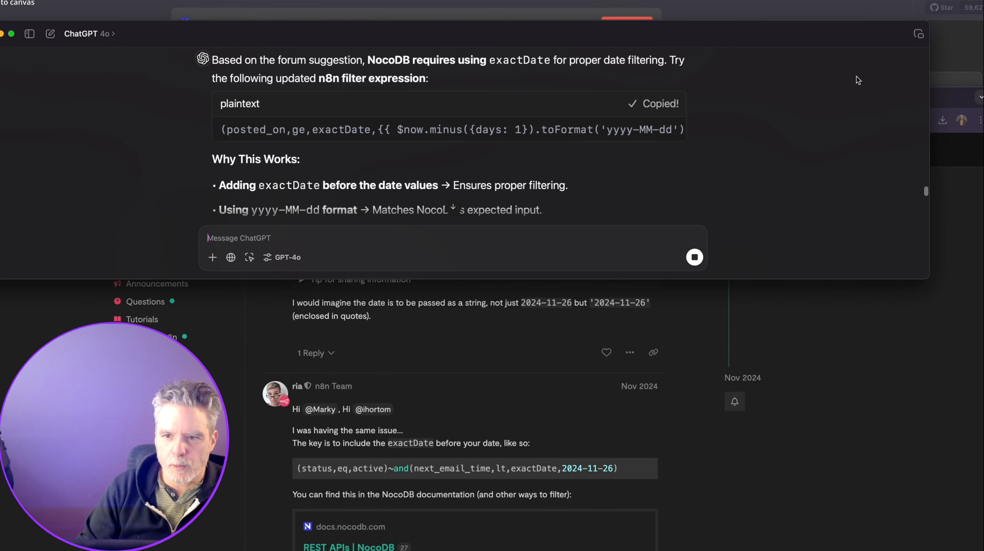
left_click(943, 55)
key("super+a")
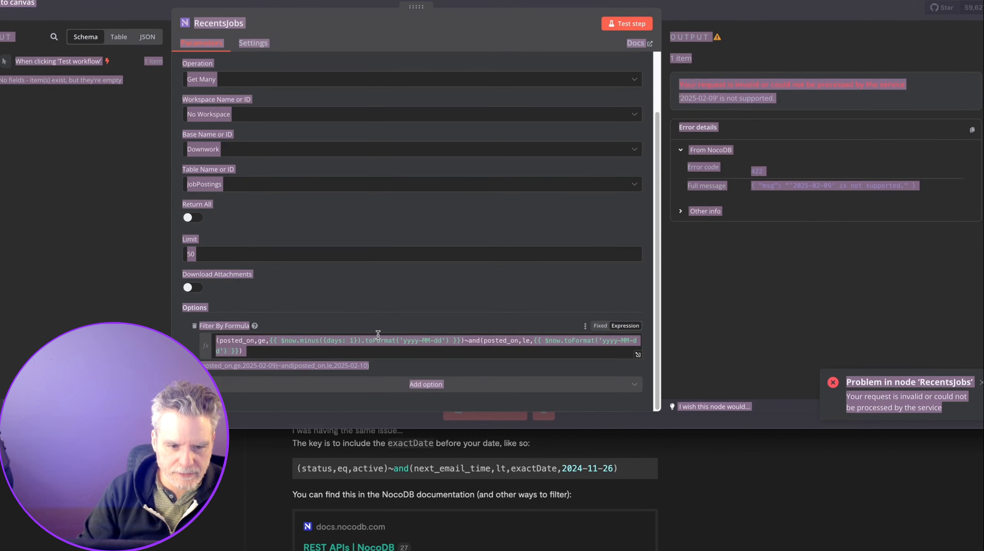
Paste the exactDate formula into Filter By Formula and test it, returning 15 postings from 2025-02-10.
left_click(372, 342)
key("super+a")
type("(posted_on,ge,exactDate,{{ $now.minus({days: 1}).toFormat('yyyy-MM-dd') }})~and(posted_on,le,exactDate,{{ $now.toFormat('yyyy-MM-dd') }})")
left_click(627, 24)
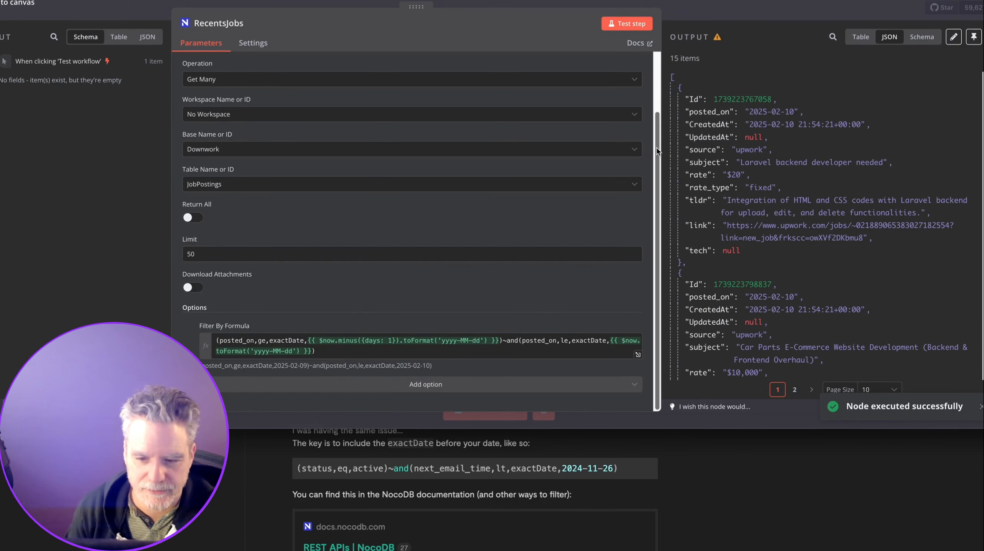
left_click_drag(657, 155, 581, 158)
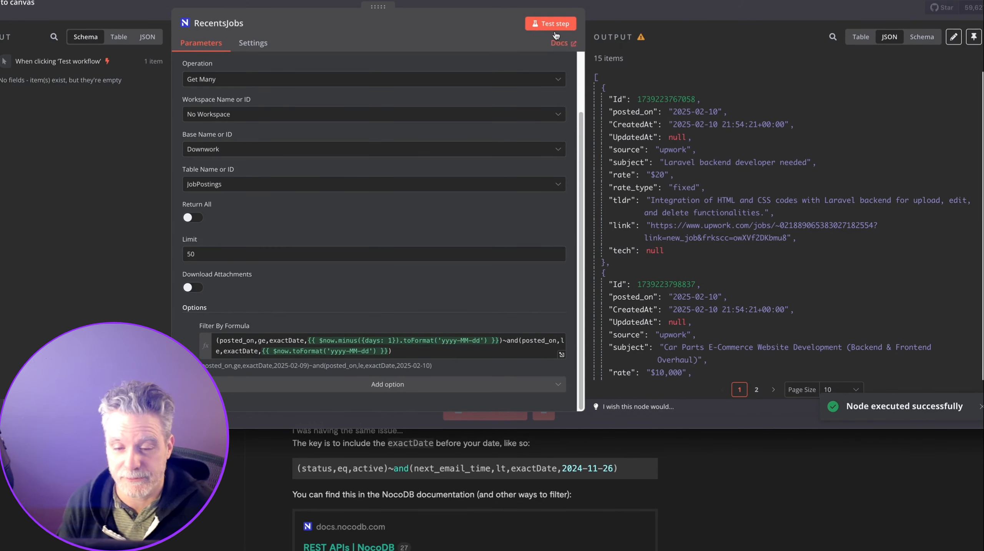
scroll(622, 92, "down", 20)
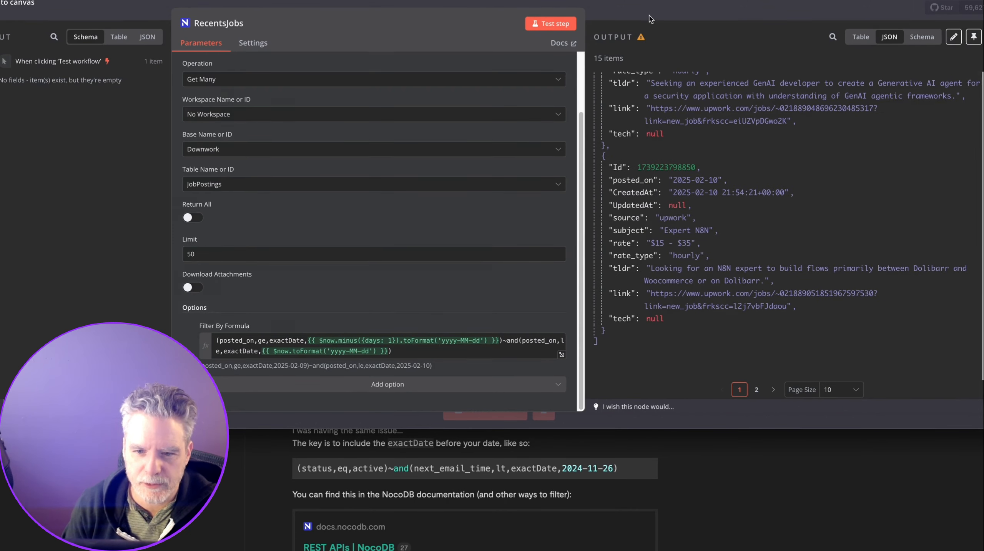
key("Escape")
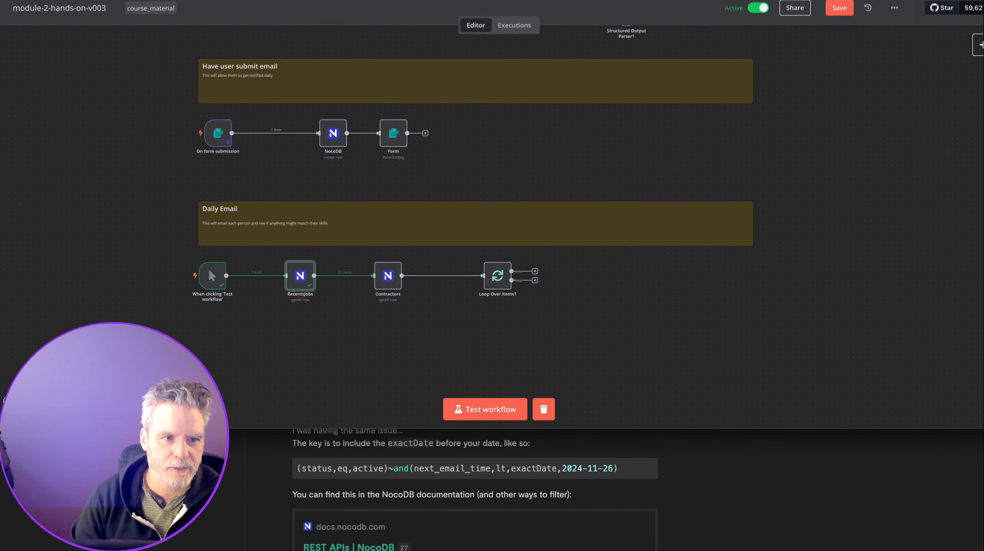
In NocoDB's JobPostings table, change the Staff Engineer row's posted_on date to day 9.
left_click(257, 476)
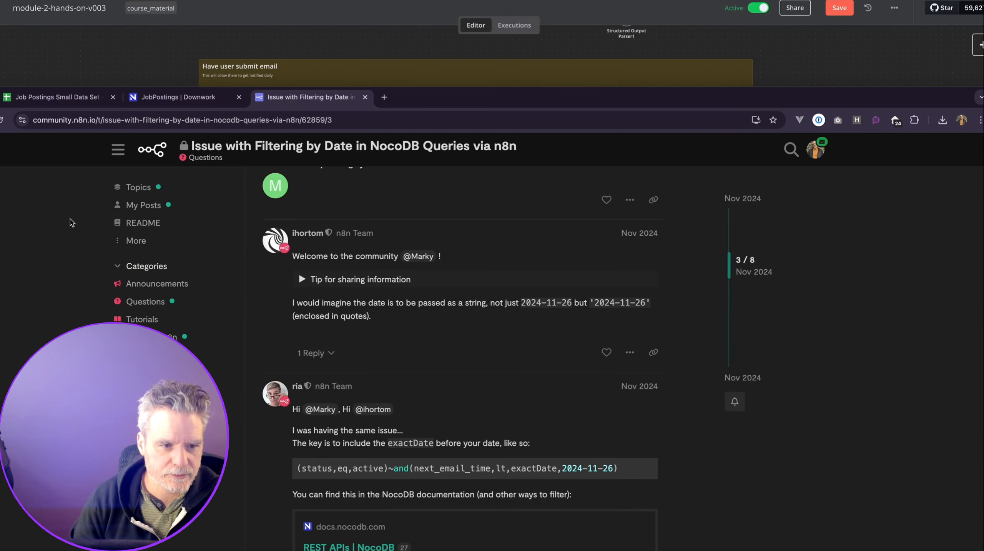
key("ctrl+shift+Tab")
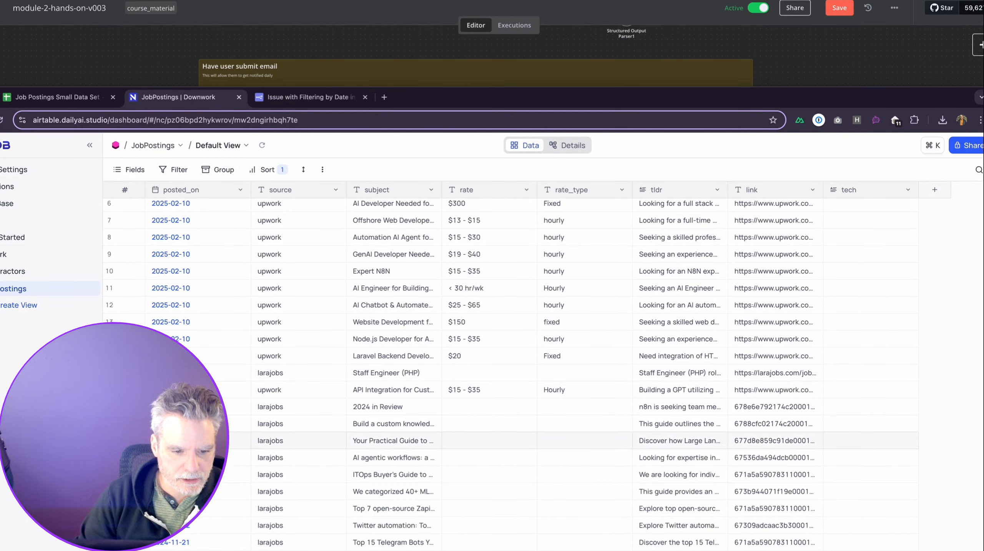
double_click(214, 356)
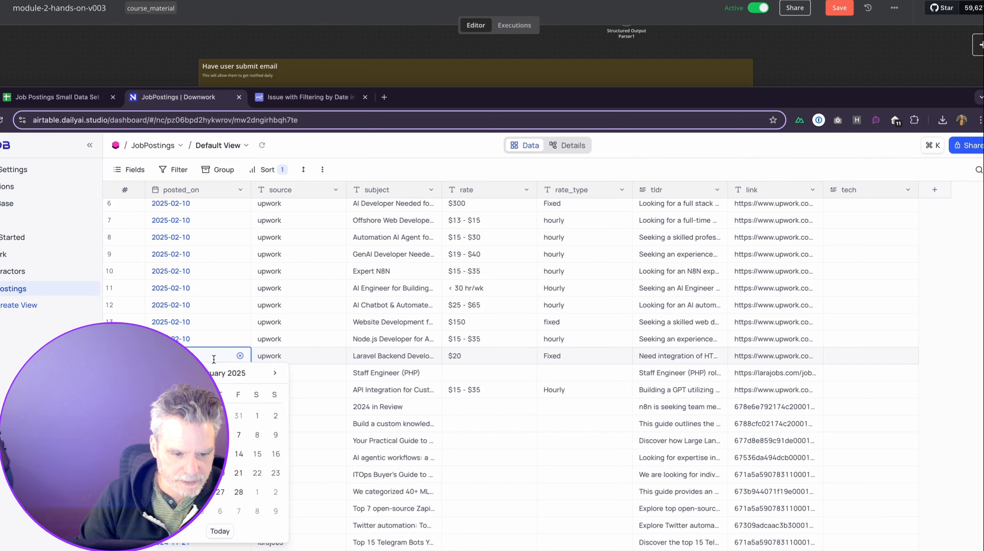
left_click(74, 357)
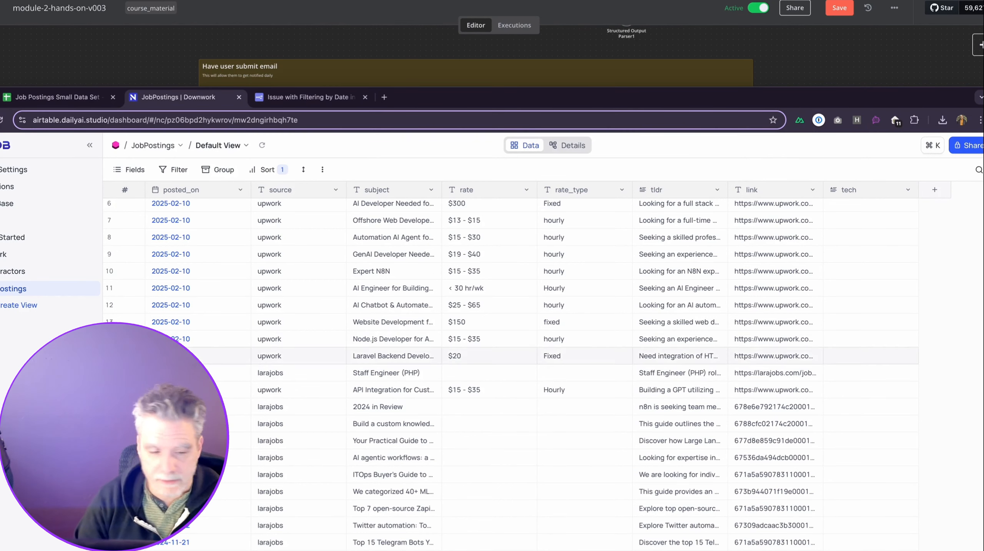
double_click(214, 371)
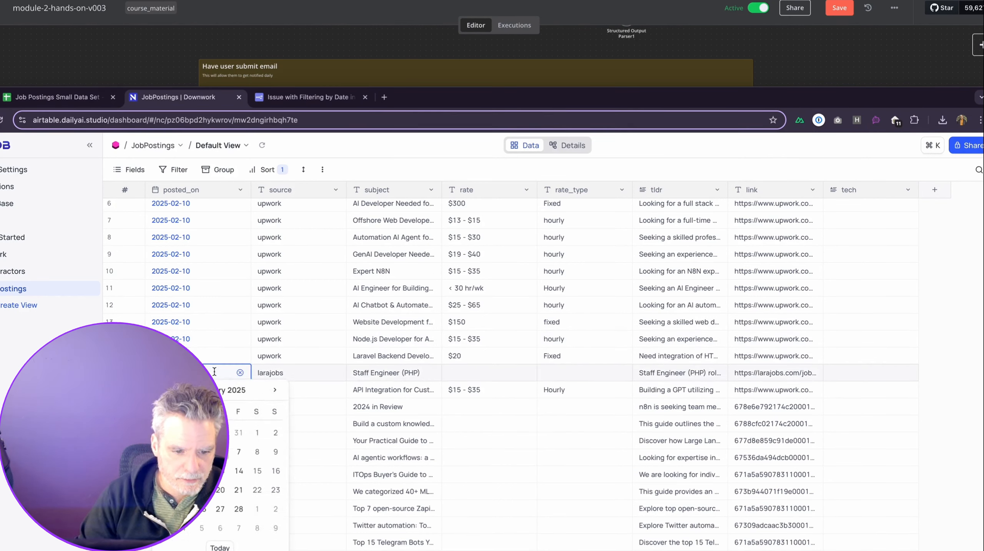
type("9")
key("Return")
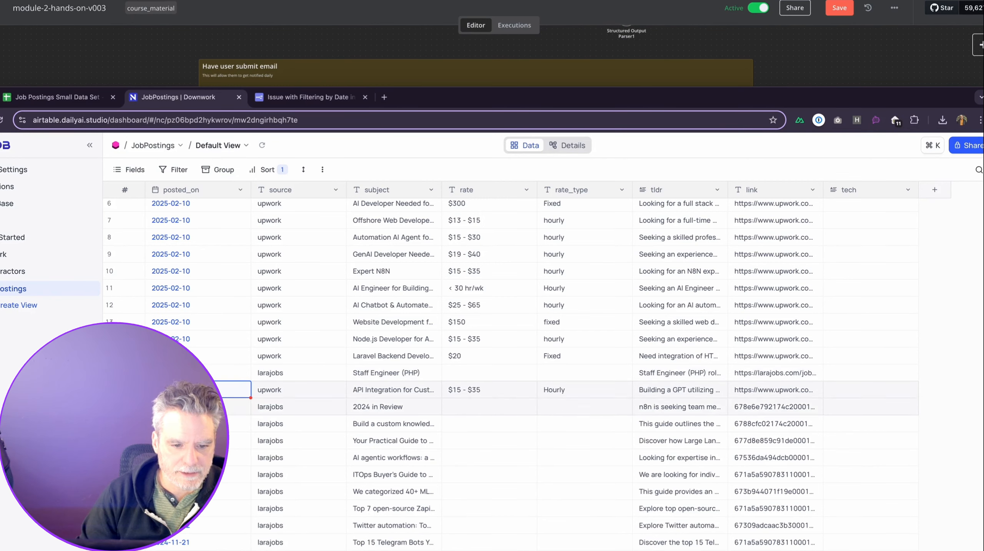
Give the 'Your Practical Guide' row a new posted_on date, then return to the n8n workflow.
scroll(202, 284, "up", 3)
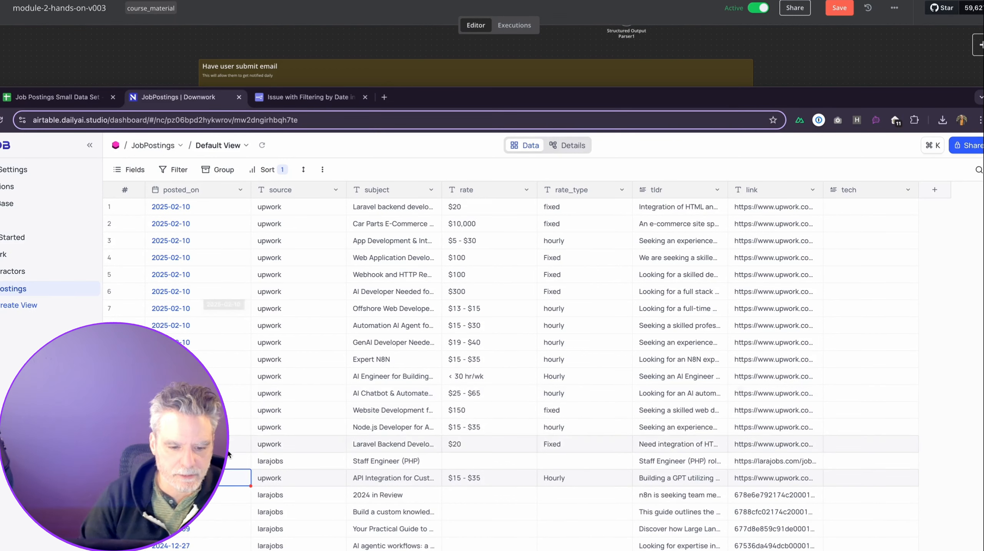
scroll(231, 484, "down", 1)
double_click(235, 423)
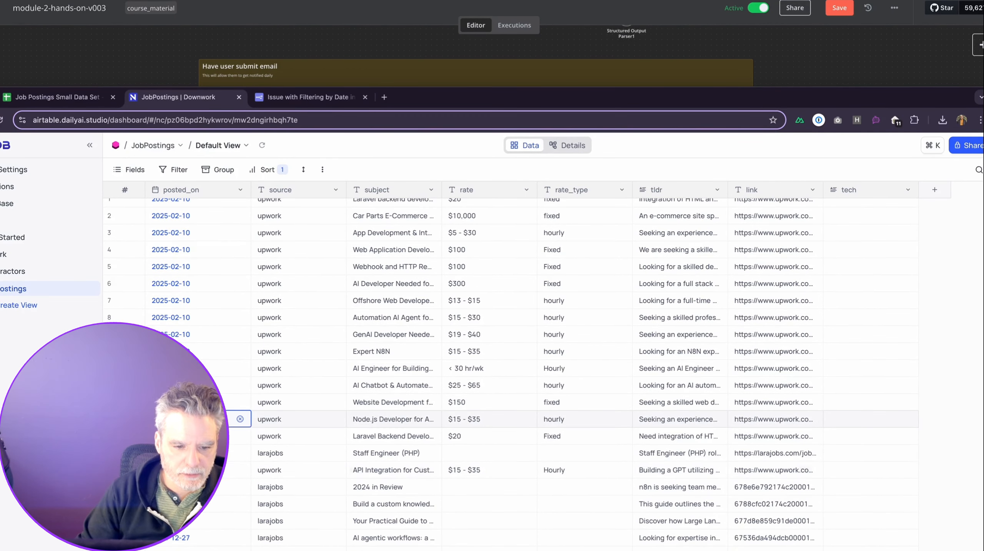
left_click(193, 522)
double_click(211, 521)
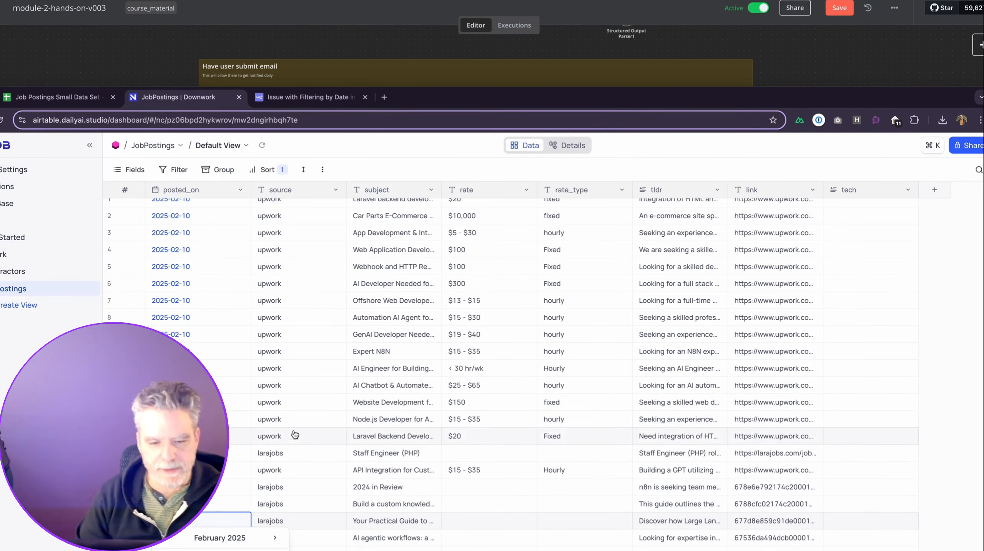
left_click(294, 402)
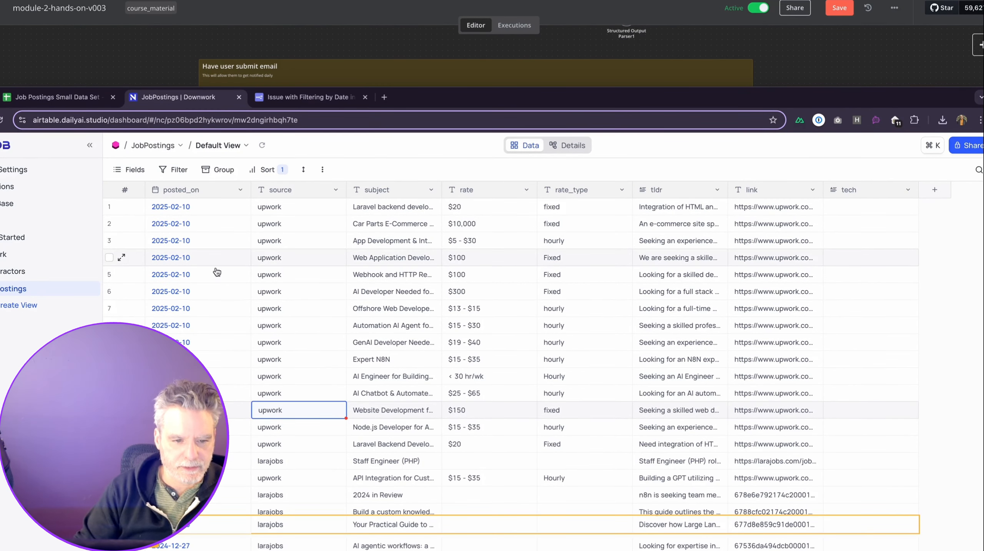
left_click(382, 65)
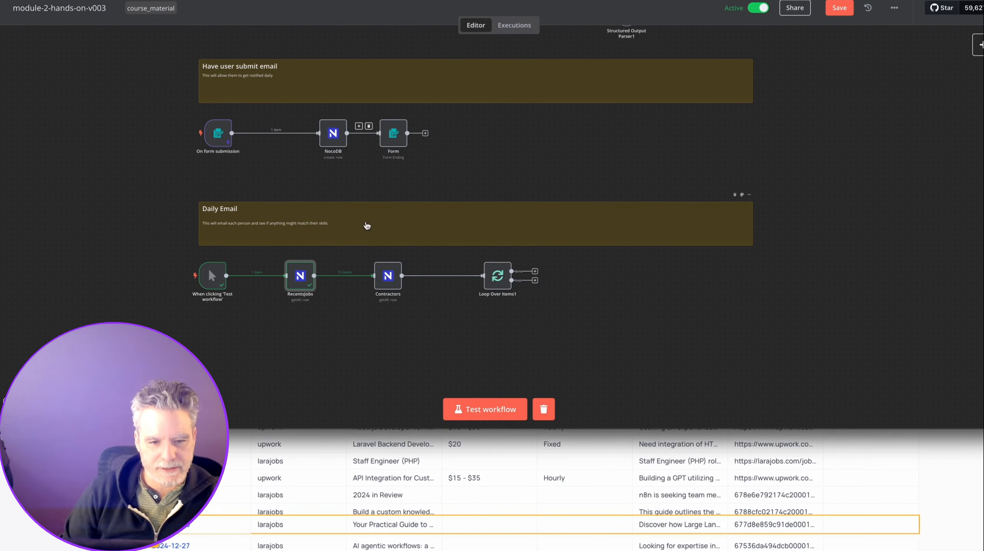
Make room after RecentsJobs by moving the Contractors and Loop Over Items1 nodes further right.
left_click_drag(394, 286, 439, 286)
left_click_drag(506, 278, 626, 274)
left_click_drag(418, 286, 467, 285)
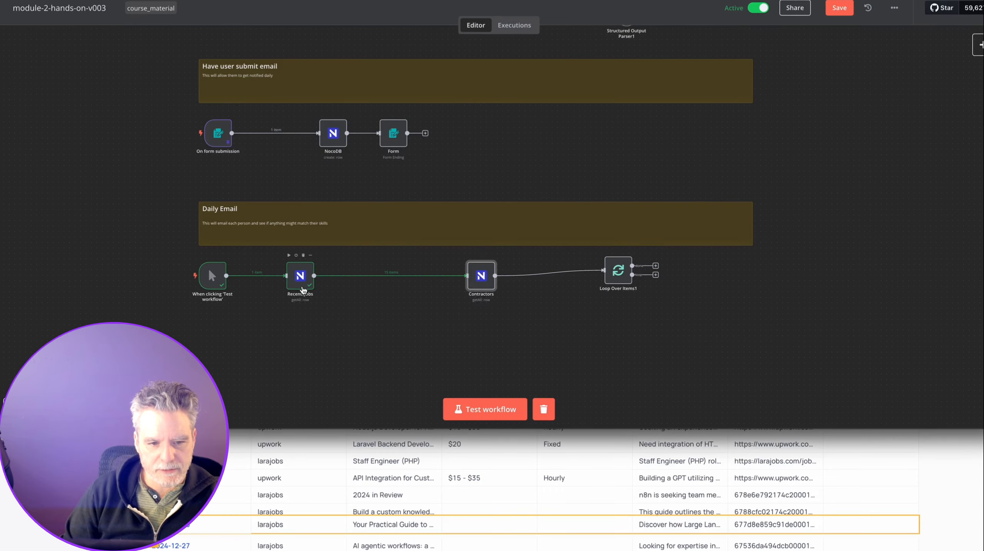
double_click(300, 276)
key("Escape")
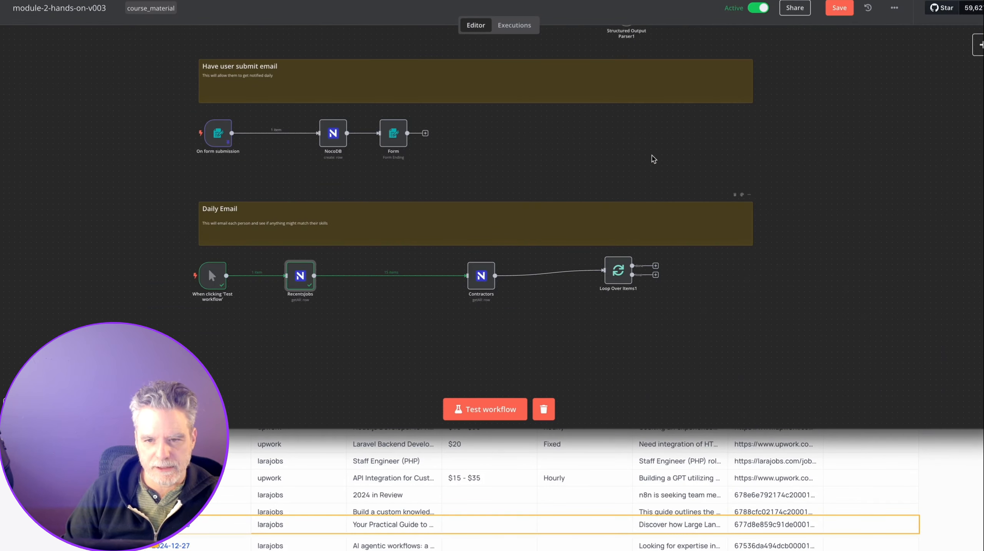
Insert an Aggregate node between RecentsJobs and Contractors and test it with All Item Data.
mouse_move(389, 276)
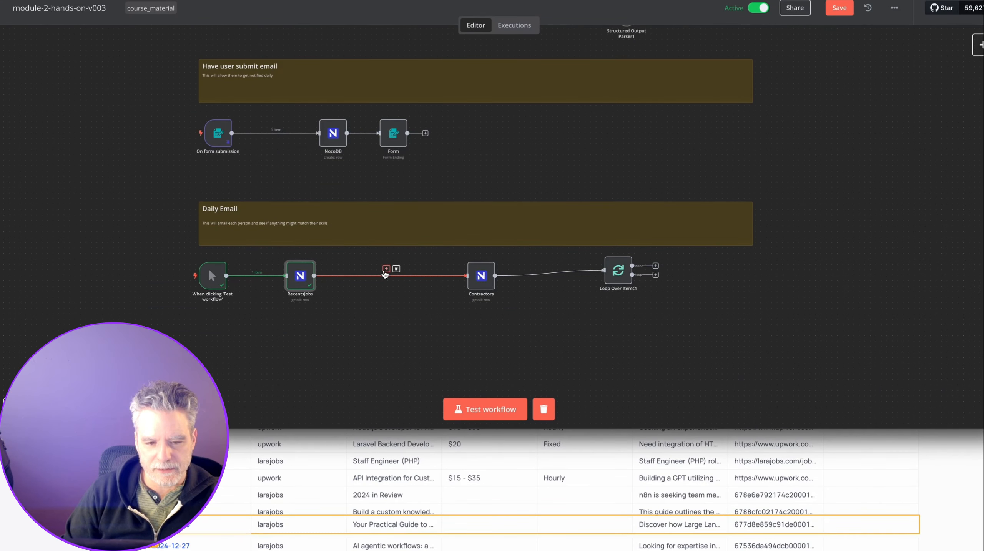
left_click(386, 269)
type("ag")
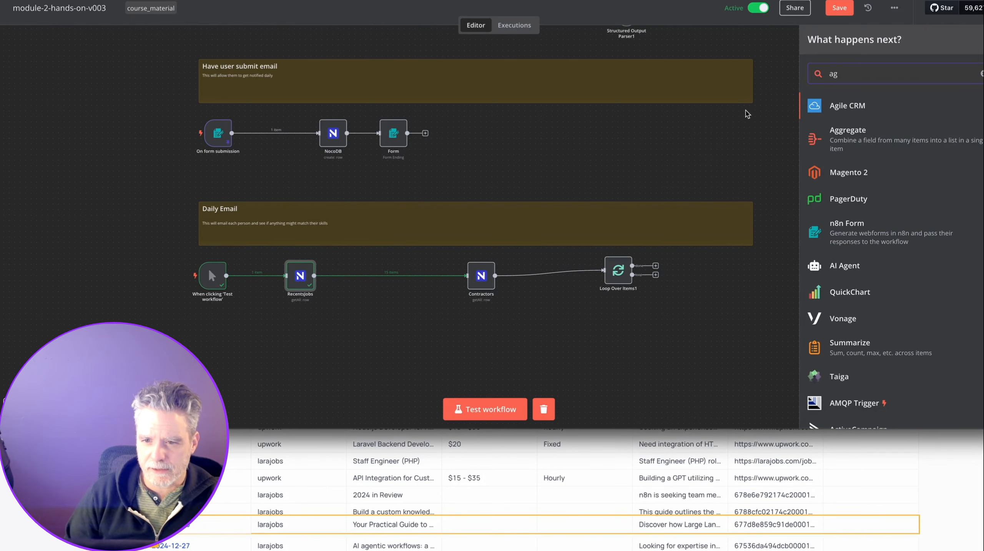
left_click(837, 133)
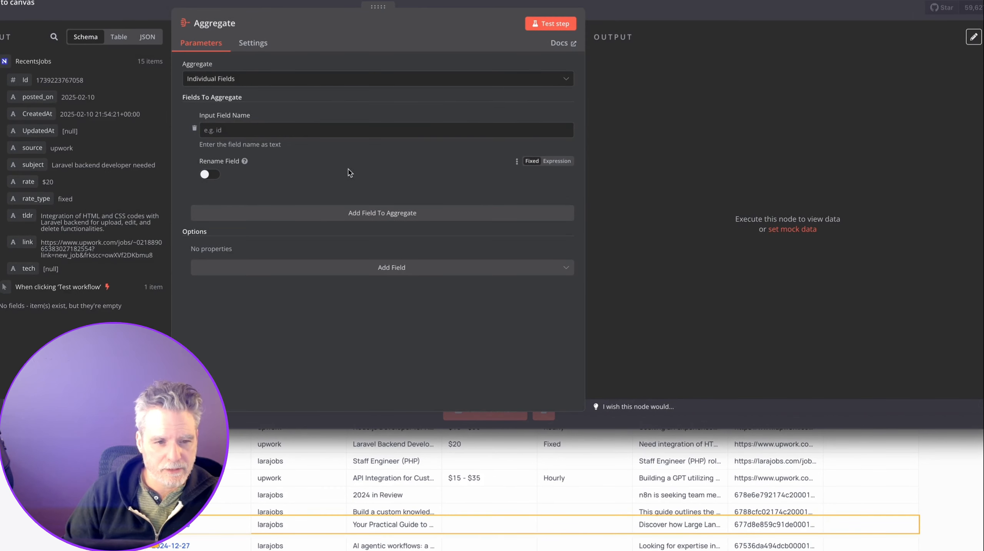
left_click(309, 81)
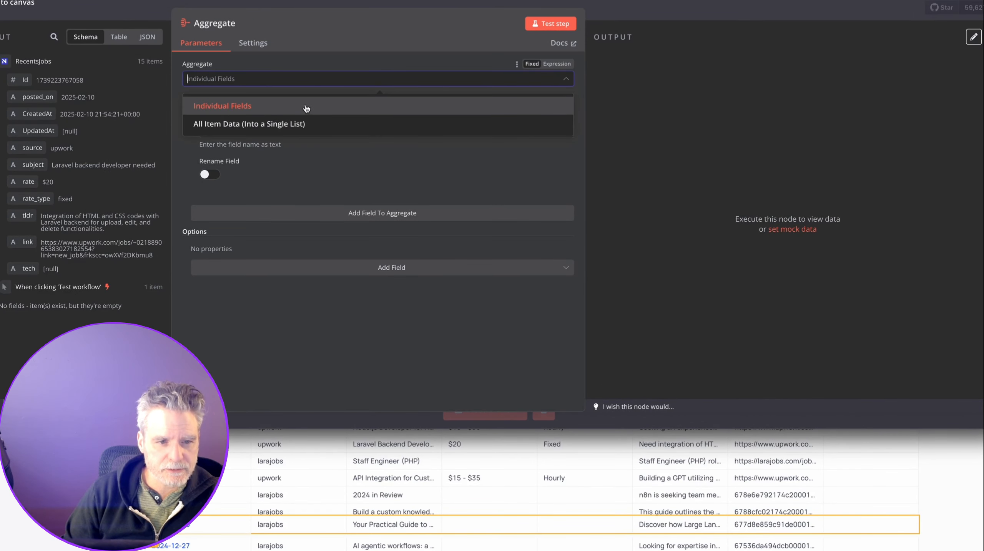
left_click(309, 124)
left_click(543, 31)
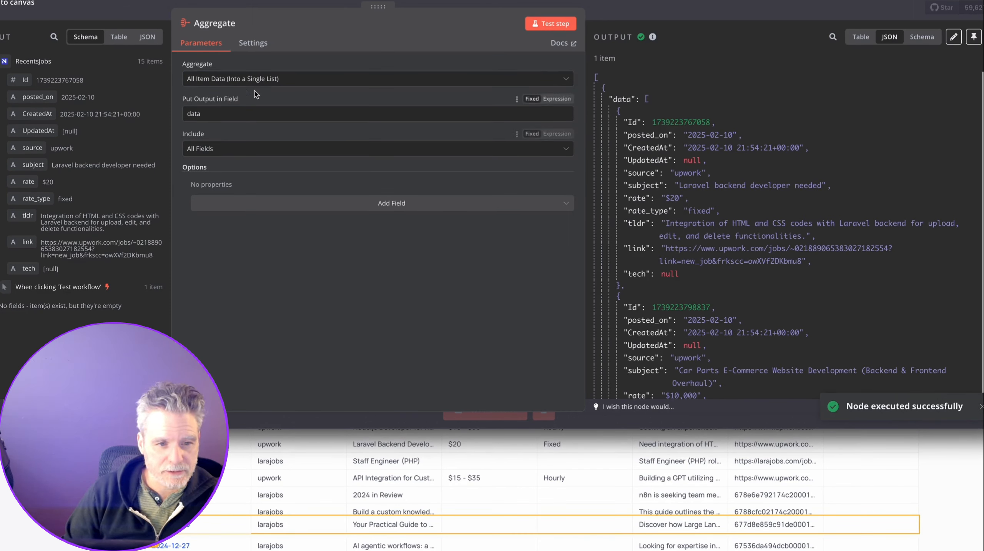
Limit the aggregation to posted_on, subject, rate, rate_type, tldr, link, tech and rerun the step.
left_click(232, 149)
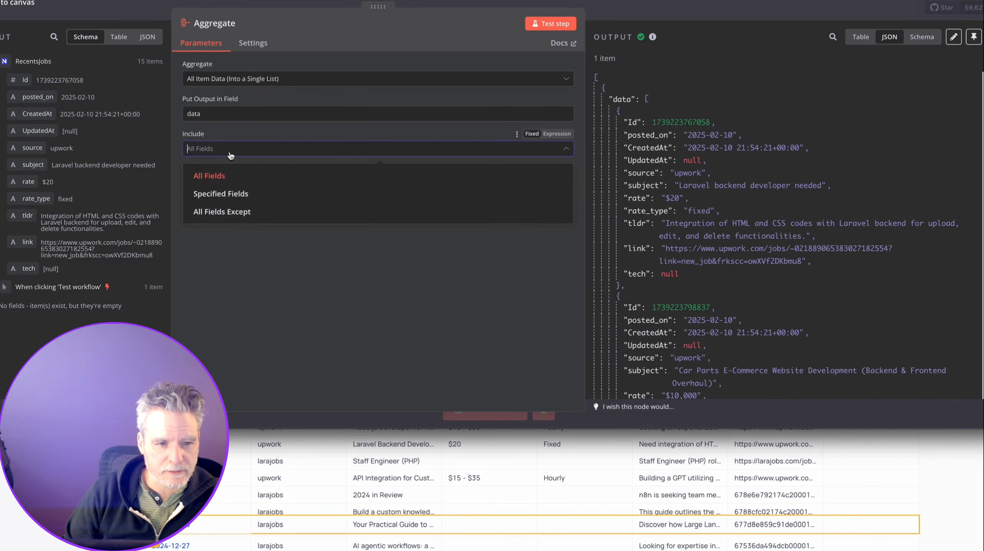
left_click(236, 195)
left_click(235, 188)
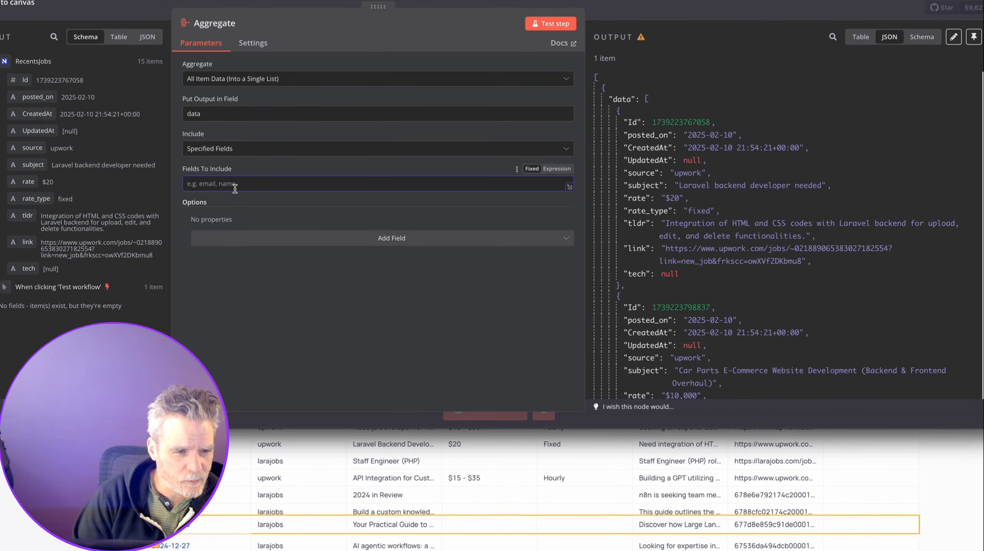
type("posted_on, sub")
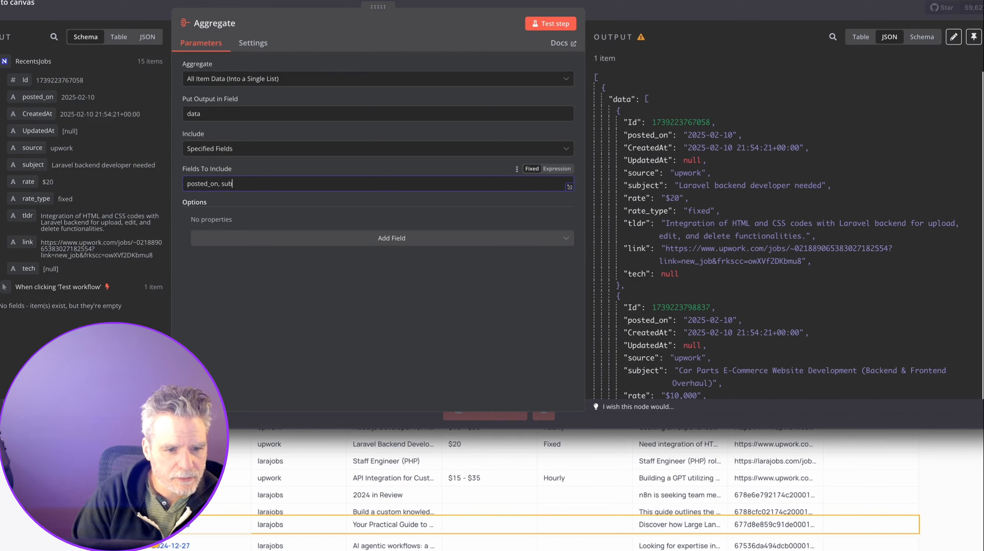
type("ject, rate, ")
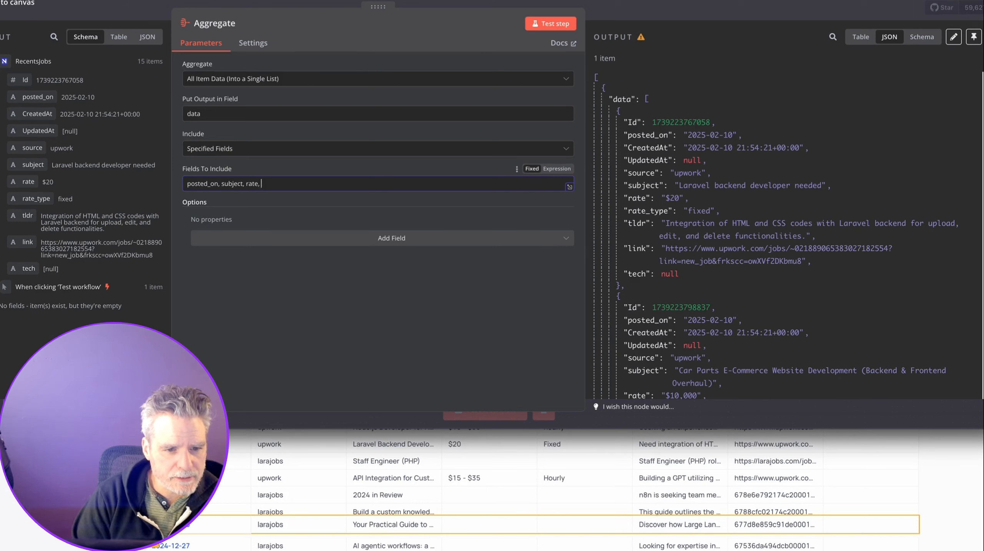
type("rate_type, tldr, link, tech")
left_click(550, 23)
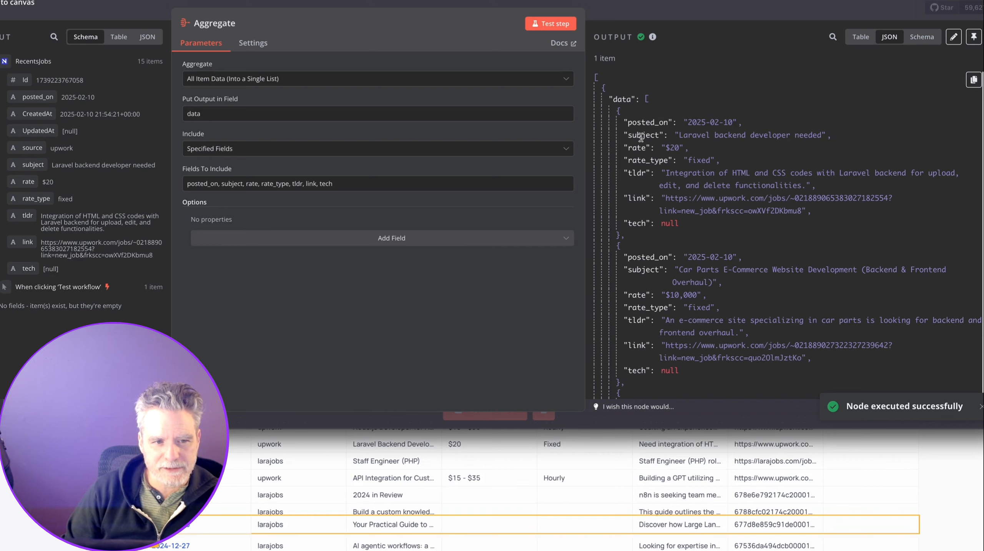
scroll(670, 146, "down", 5)
scroll(670, 146, "up", 5)
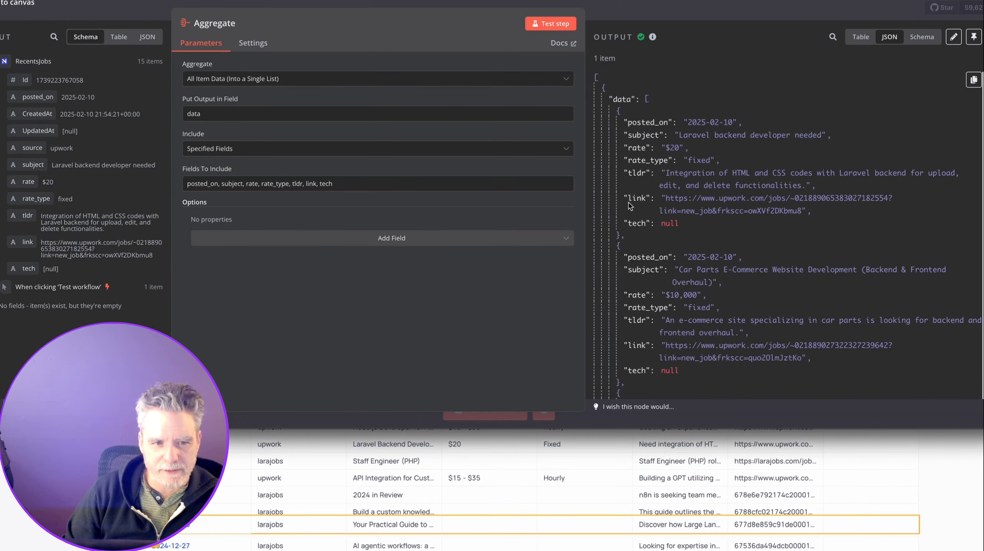
left_click(355, 241)
left_click(355, 241)
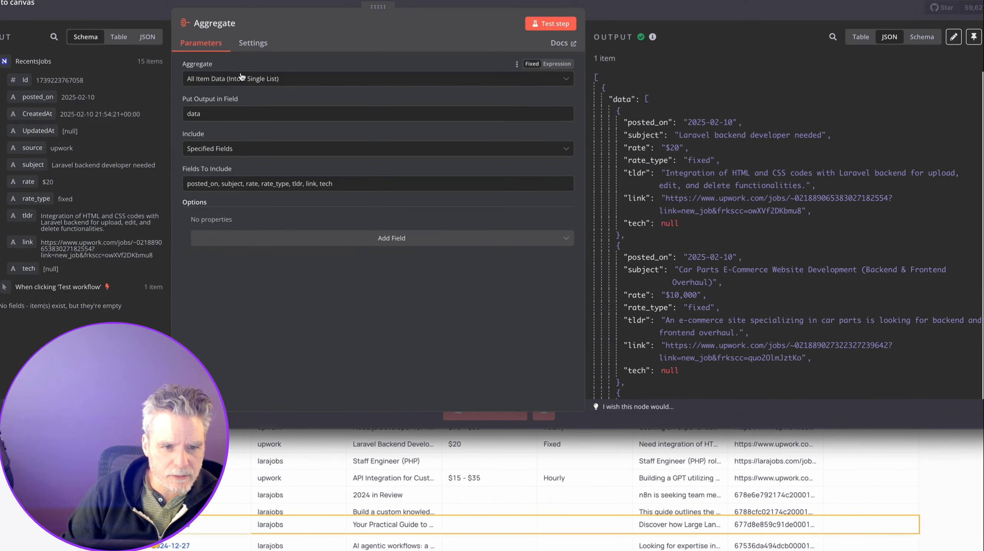
Switch the Aggregate node to Individual Fields with the pasted job field list and test it.
left_click(279, 79)
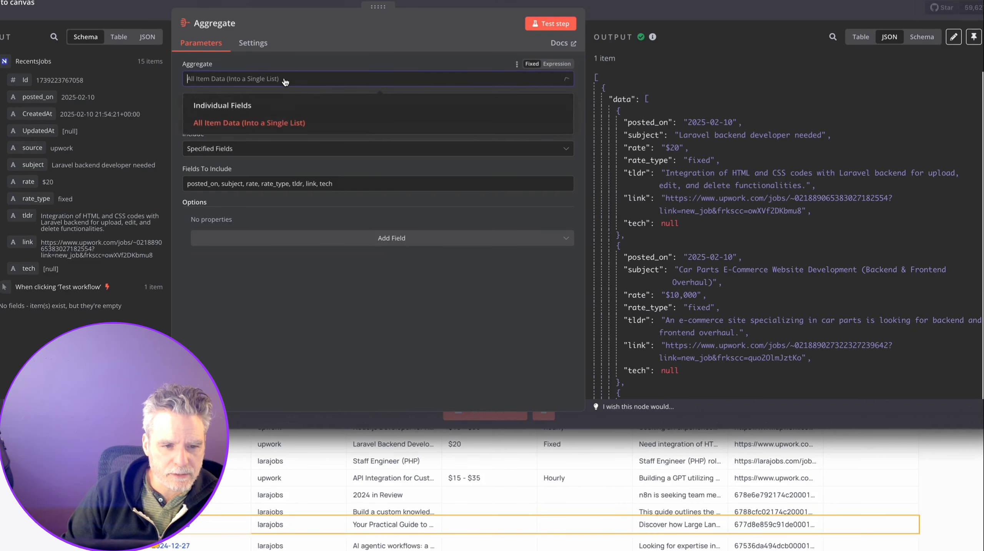
left_click(268, 106)
left_click(269, 131)
type("posted_on, subject, rate, rate_type, tldr, link, tech")
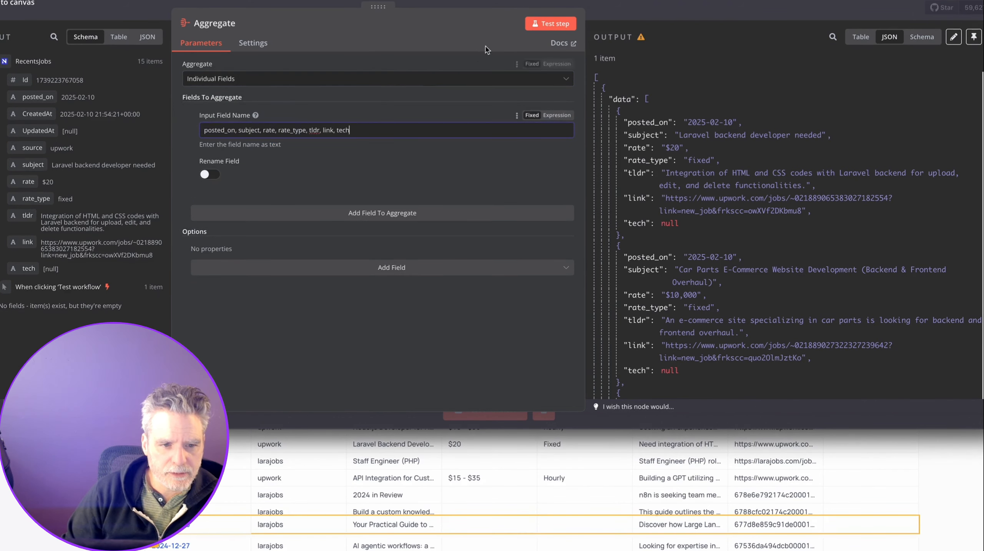
left_click(535, 25)
key("Escape")
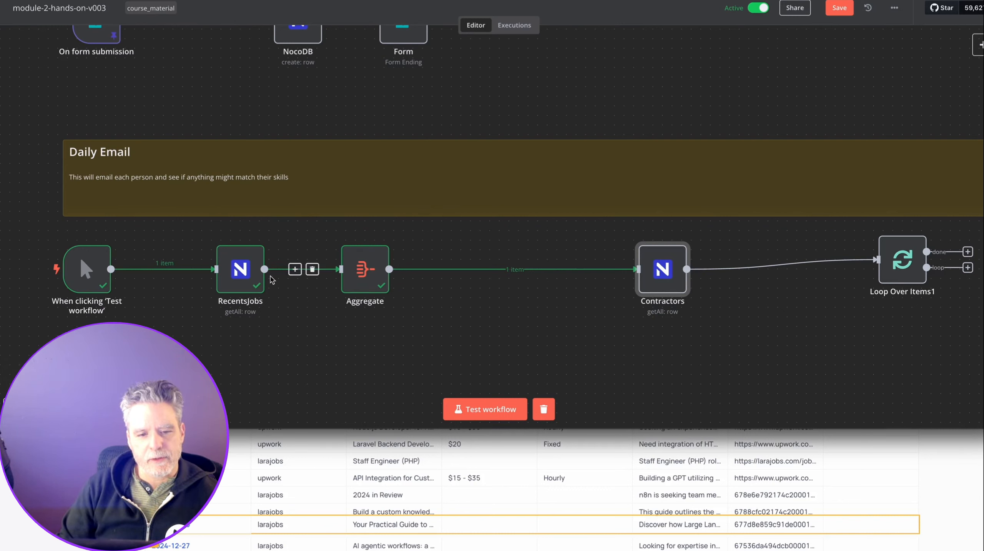
mouse_move(350, 286)
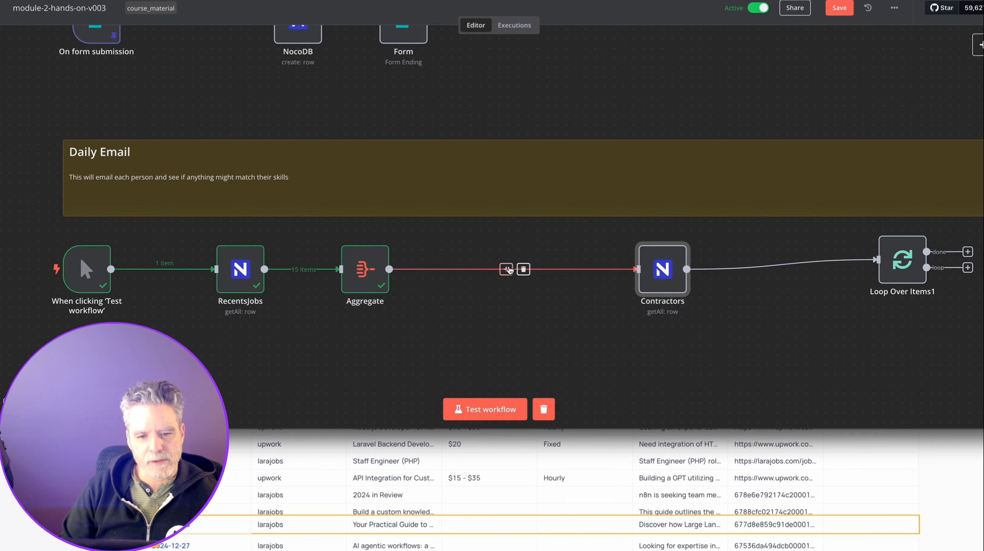
Add a Code node after the Aggregate node and start editing its JavaScript.
left_click(506, 269)
type("code")
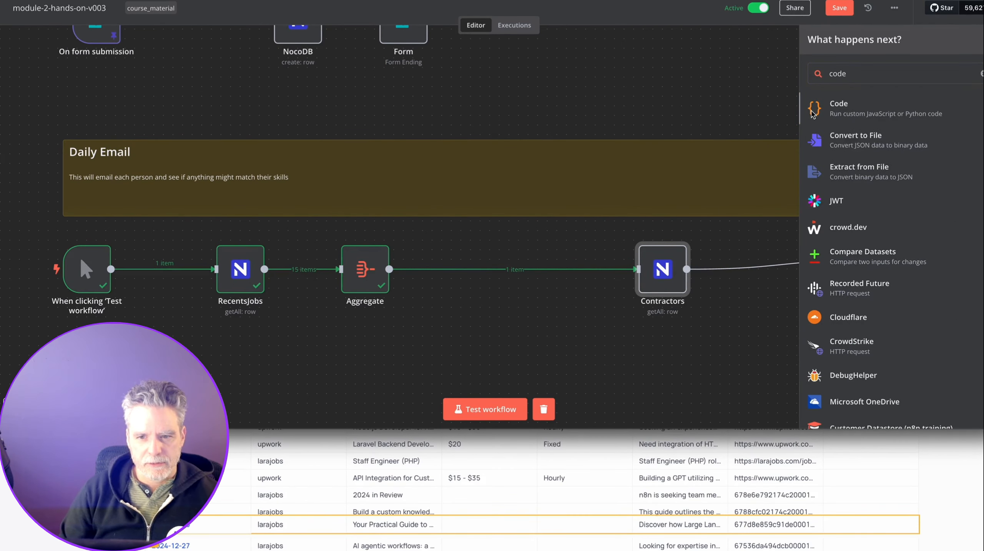
key("Return")
left_click(470, 191)
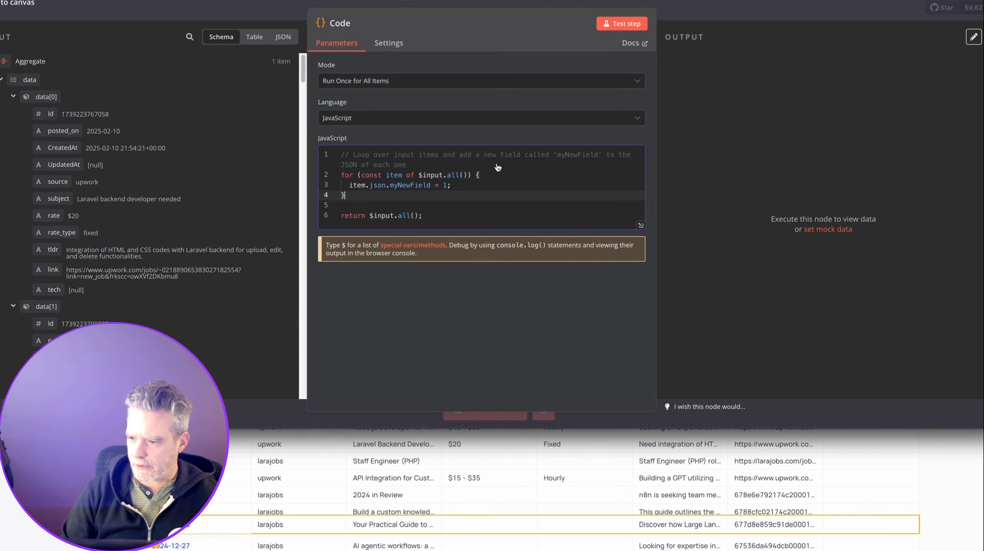
Make the ChatGPT window taller and review the Code node's default JavaScript.
key("super+Tab")
left_click_drag(480, 281, 480, 550)
key("super+Tab")
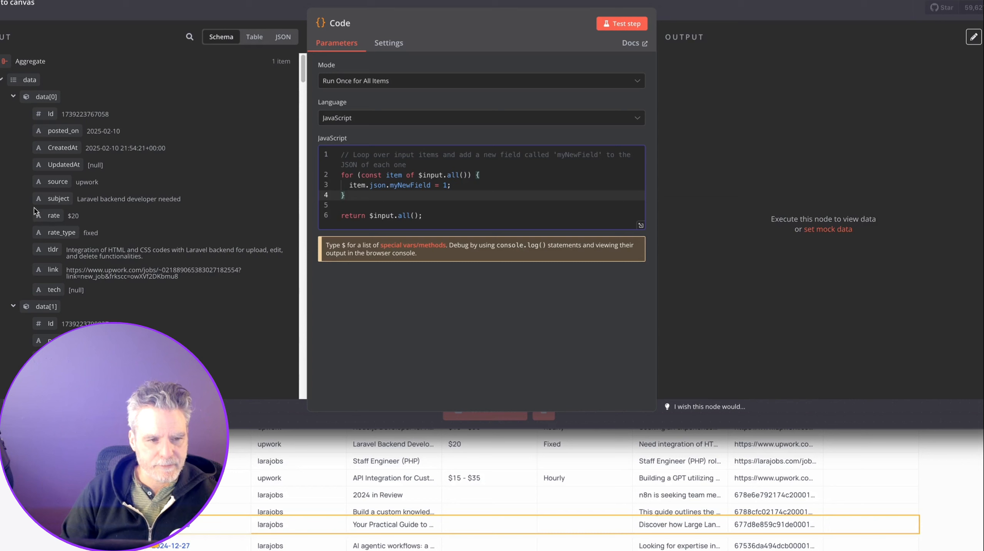
scroll(22, 323, "down", 1)
scroll(22, 325, "down", 3)
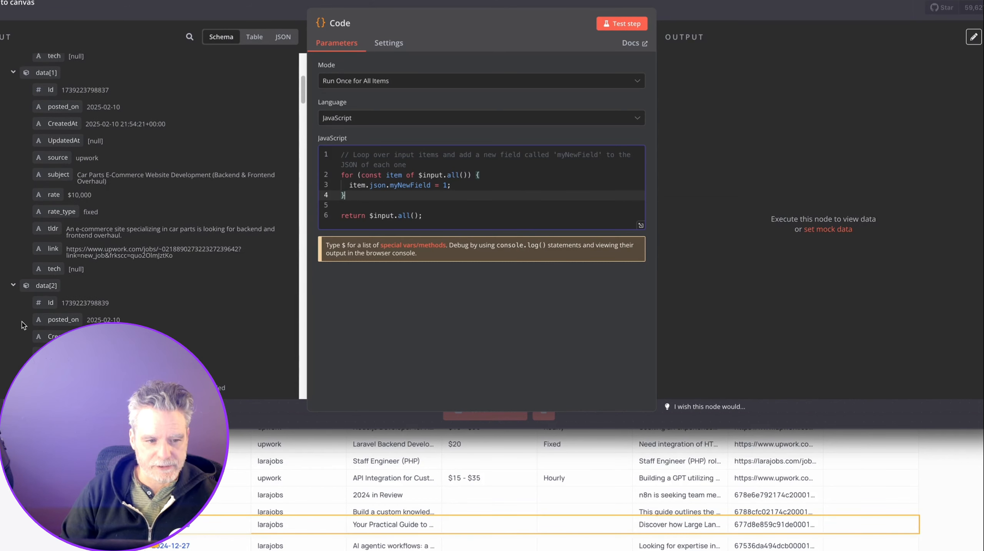
scroll(23, 327, "up", 3)
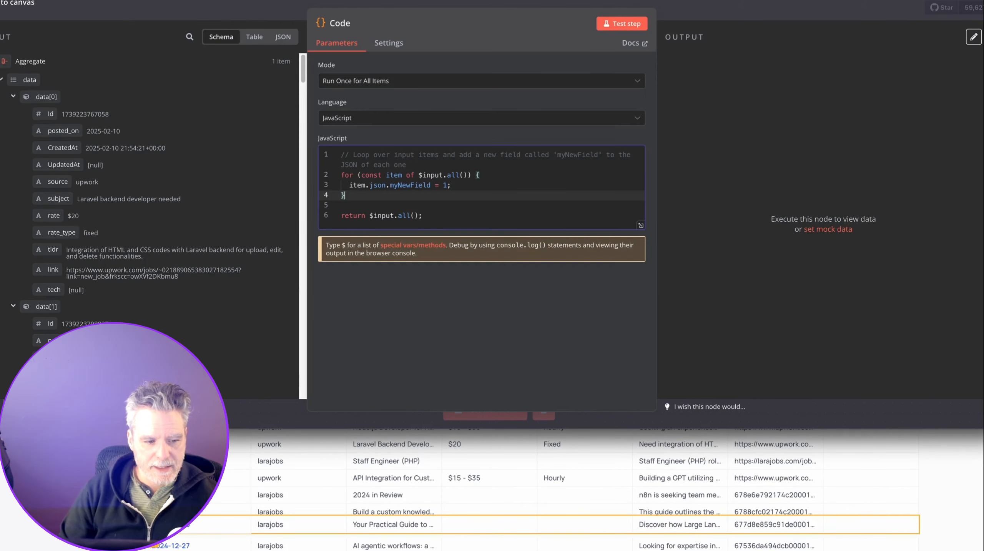
key("super+Tab")
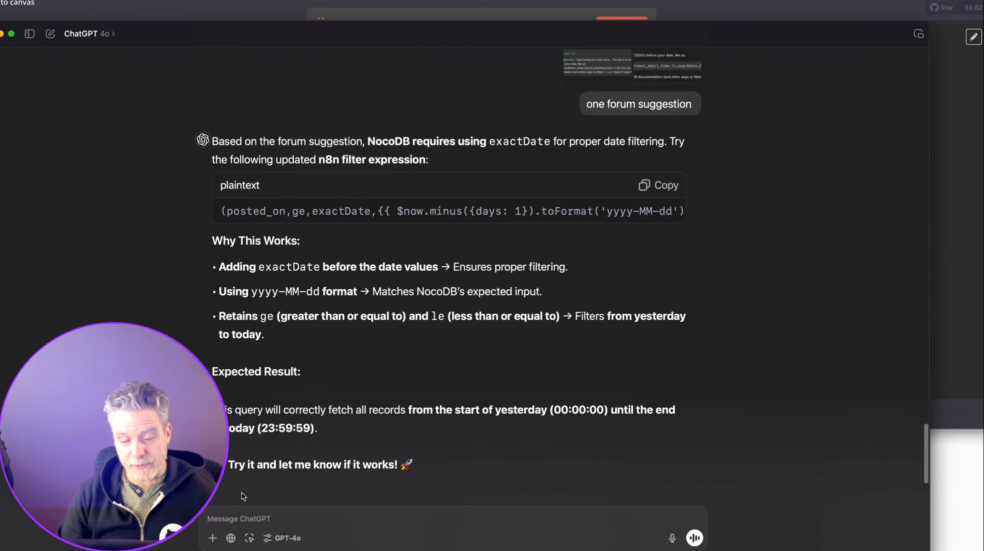
Ask ChatGPT for Code node JavaScript merging jobs into markdown with Posted On, Subject, Rate, TLDR, Tech, Link.
type("I w")
key("super+Tab")
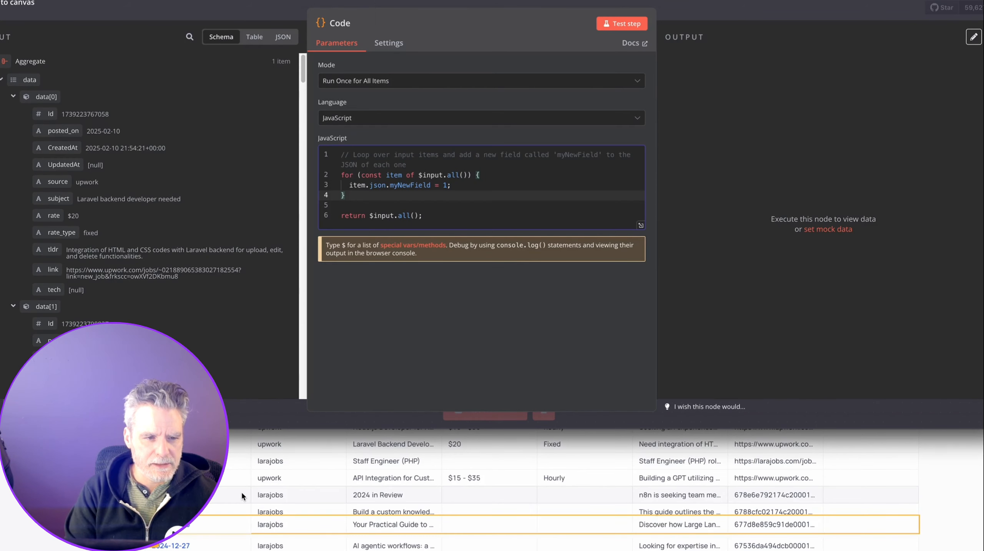
key("super+Tab")
type("je")
key("BackSpace")
key("BackSpace")
type("ct:")
key("Return")
type("Rate:")
key("Return")
type("L")
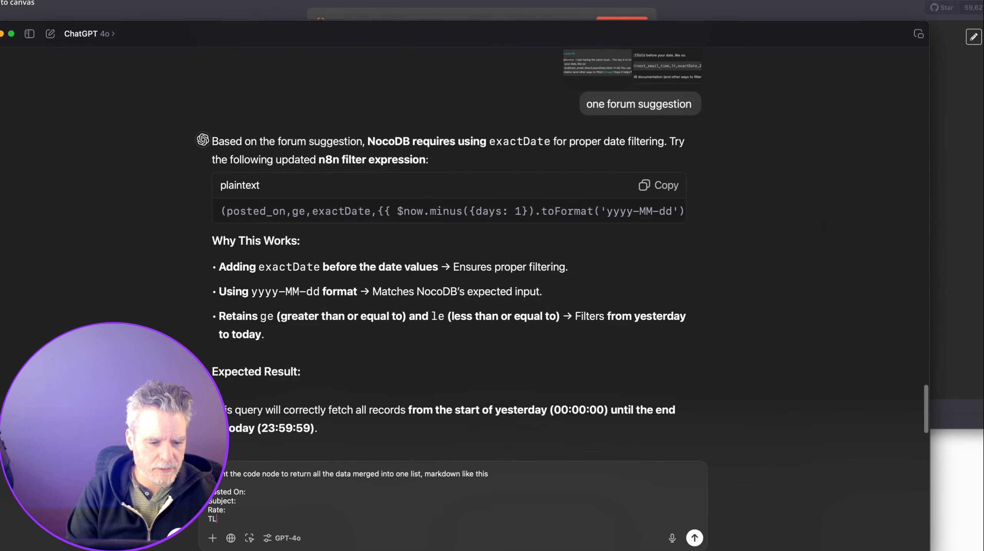
type("LDR:")
key("Return")
type("Tech")
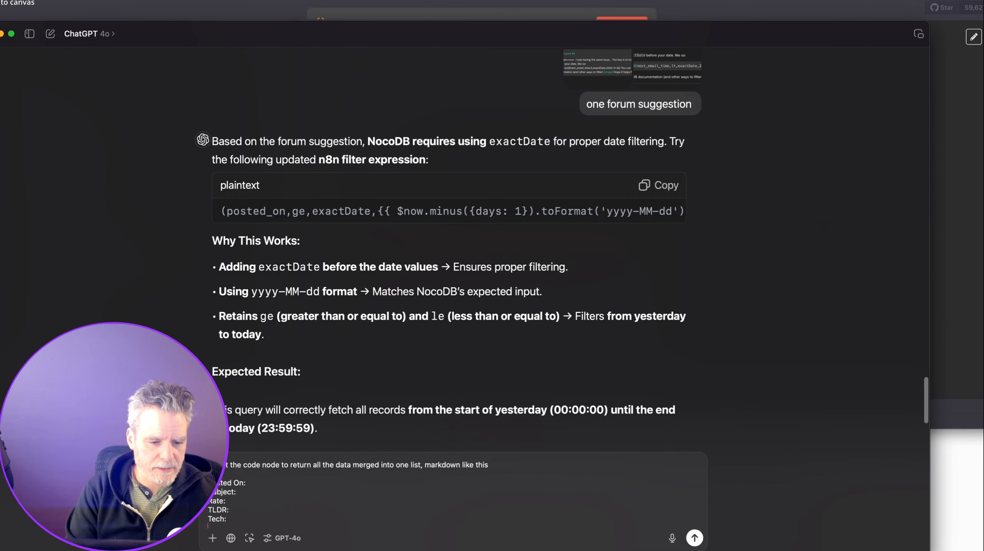
type(":")
key("shift+Return")
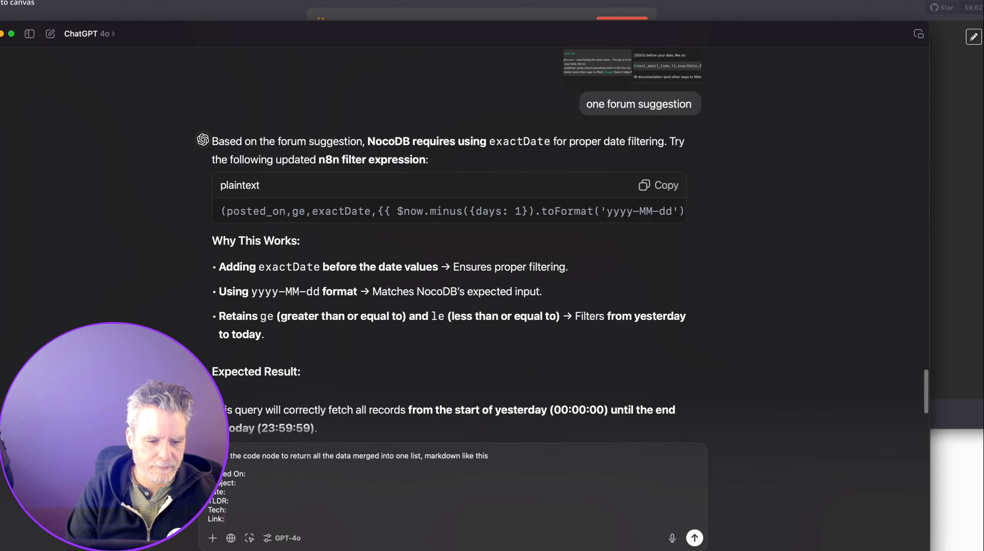
key("Return")
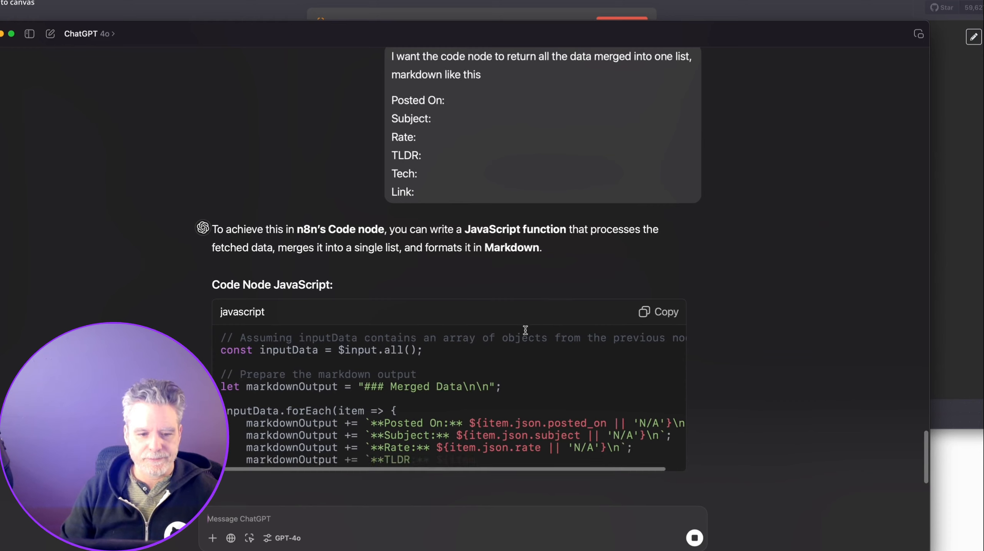
Replace the n8n Code node's contents with ChatGPT's generated markdown JavaScript.
left_click(659, 231)
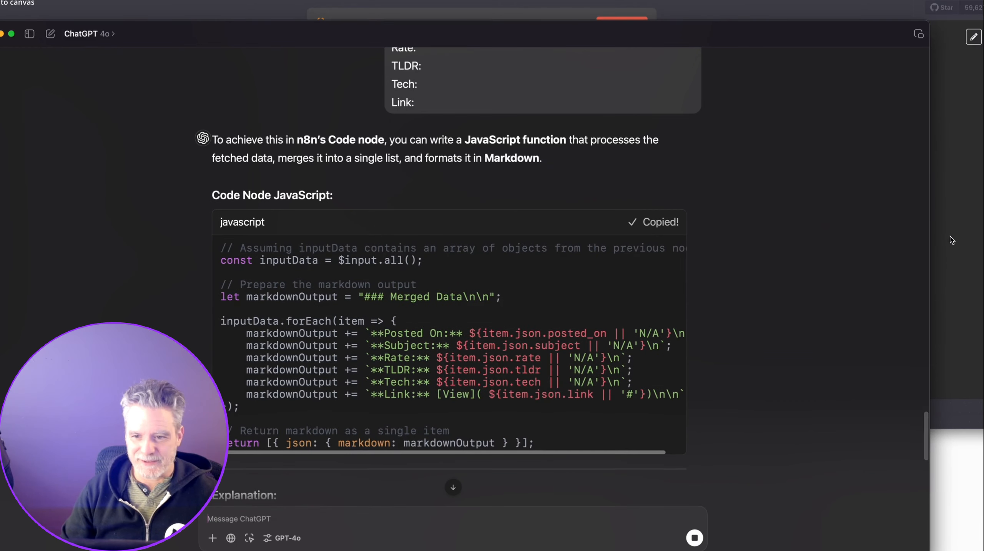
left_click(952, 241)
key("ctrl+a")
key("ctrl+v")
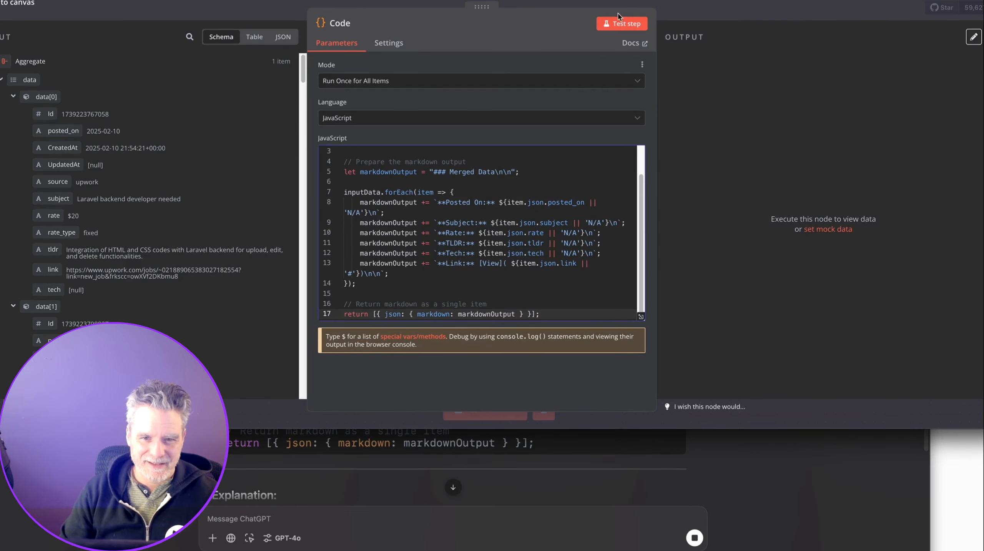
Pin the RecentsJobs and Aggregate output data, then run the Code node and view its output.
key("Escape")
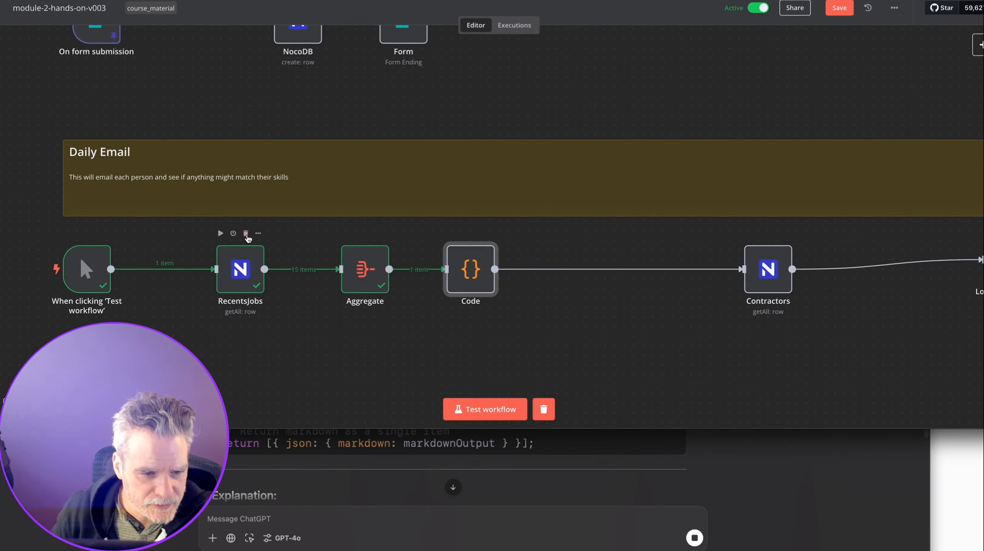
left_click(258, 234)
left_click(276, 318)
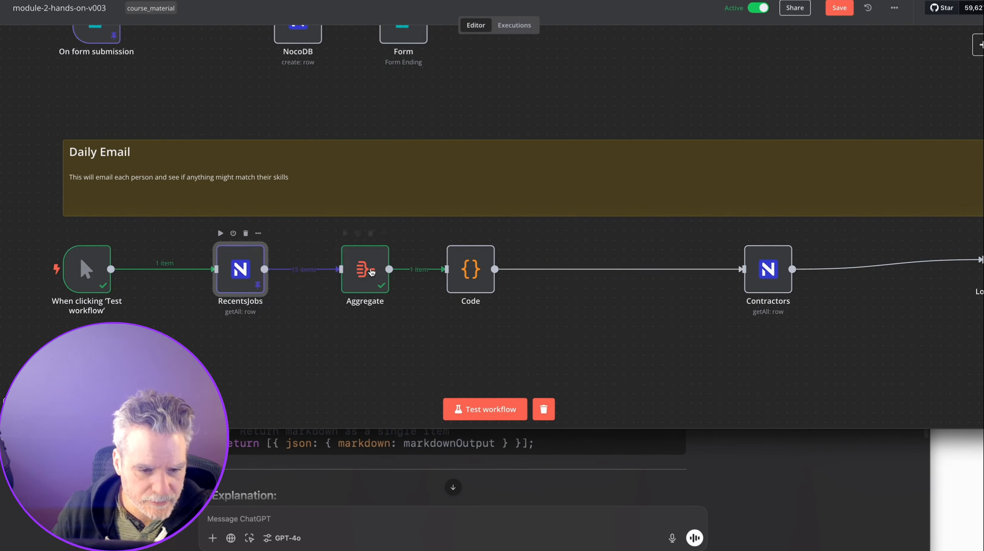
left_click(383, 238)
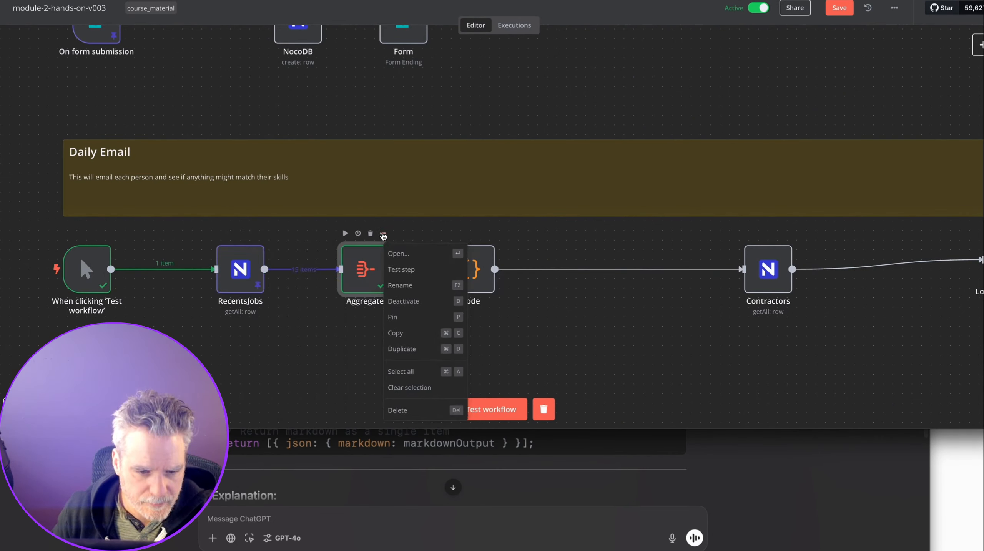
left_click(451, 319)
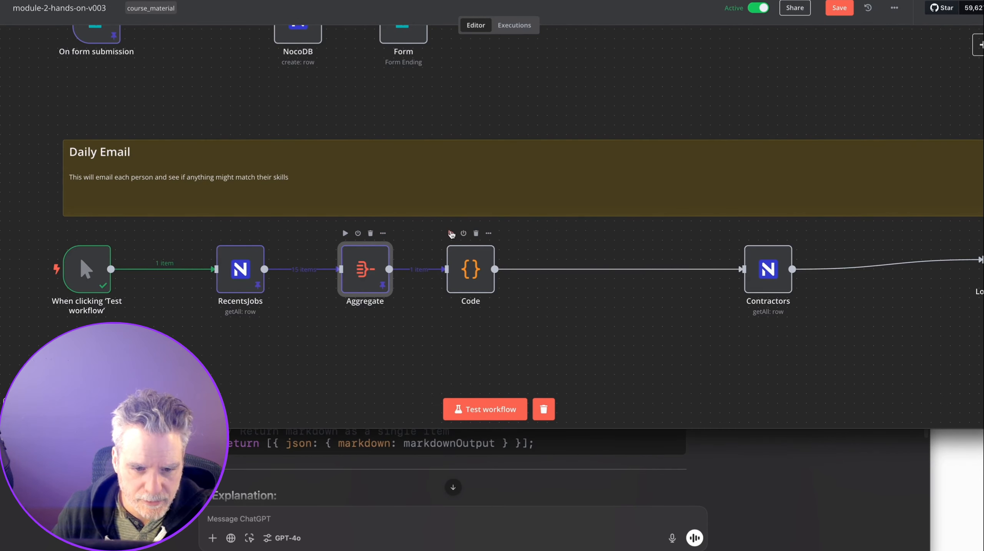
left_click(451, 234)
double_click(460, 269)
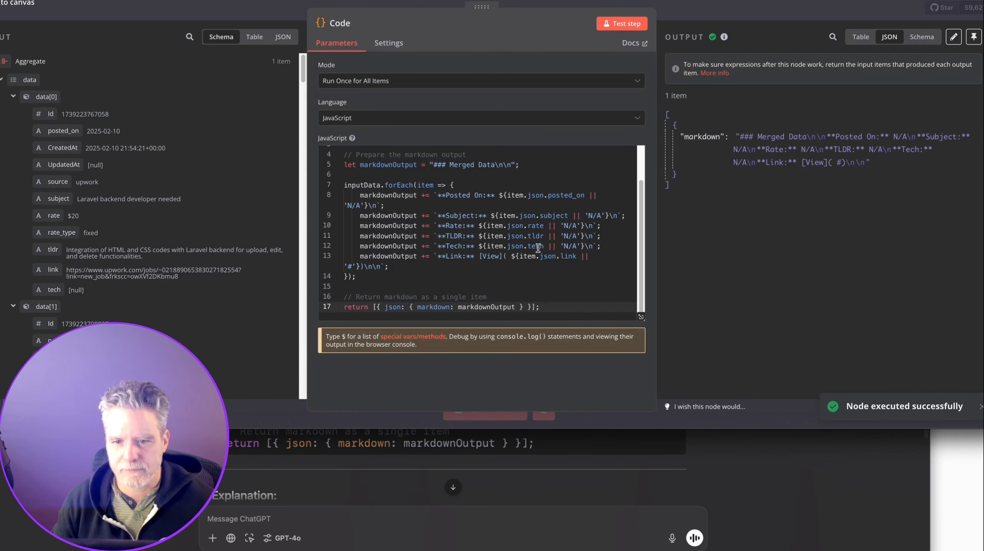
scroll(422, 162, "up", 2)
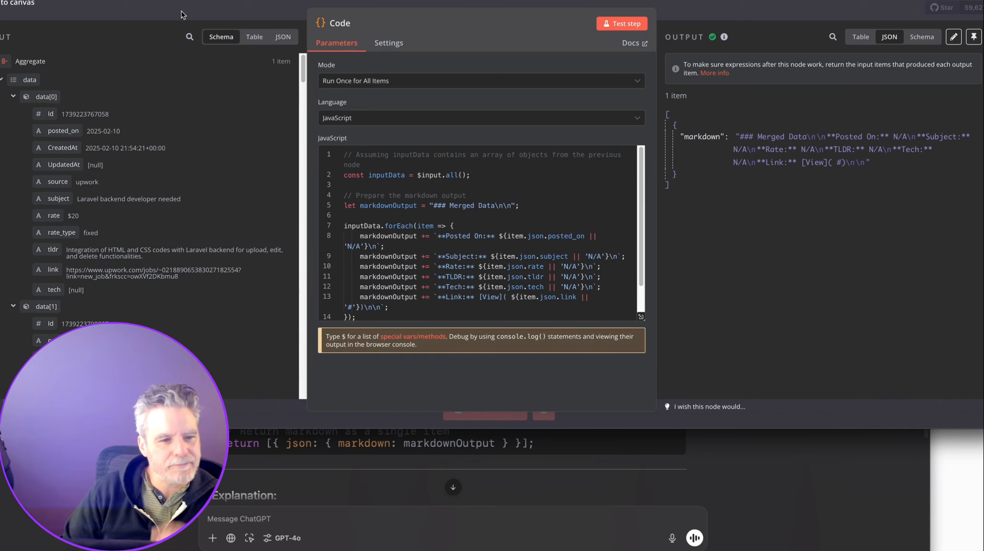
Add a console(inputData); debug line after the inputData declaration and open browser developer tools.
left_click(494, 177)
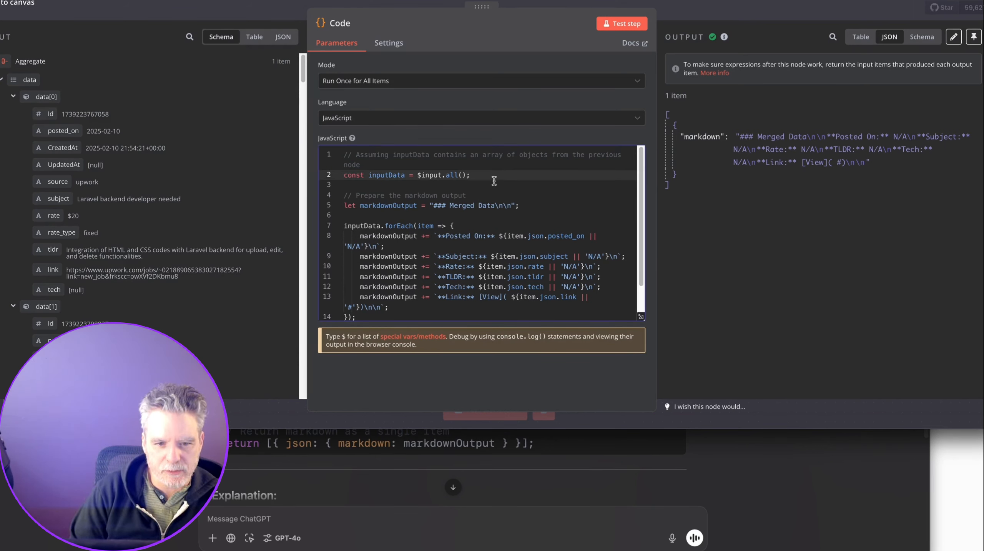
key("Return")
type("conso")
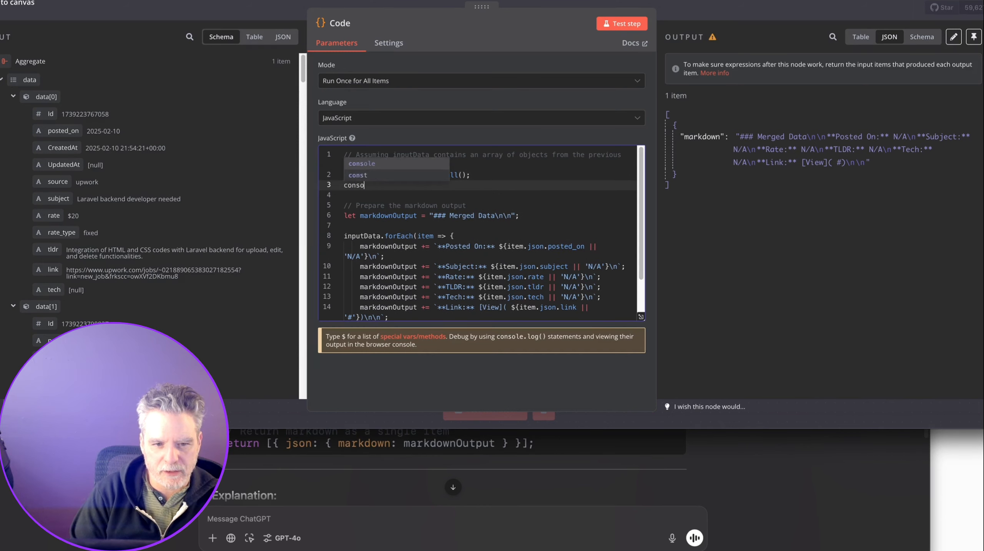
type("le(")
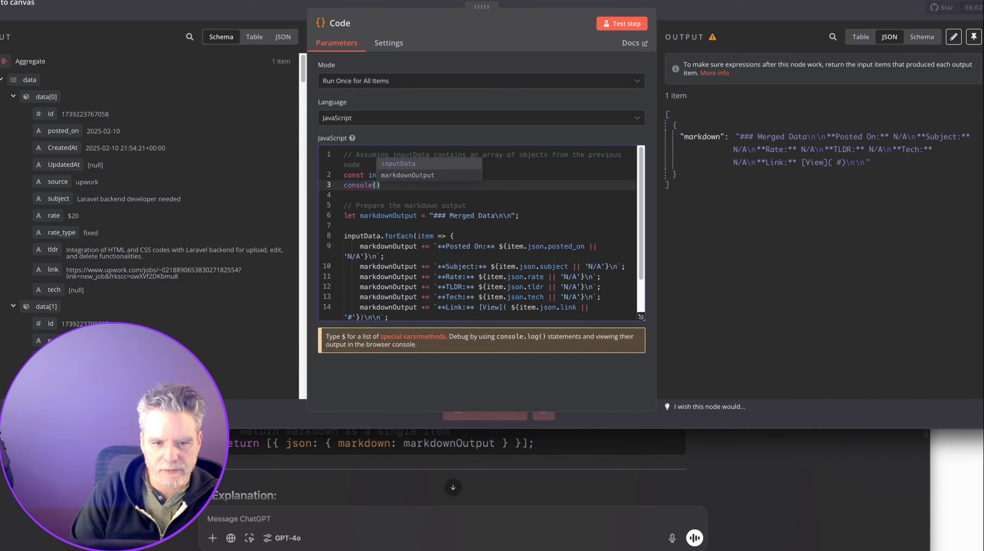
key("Return")
type(");")
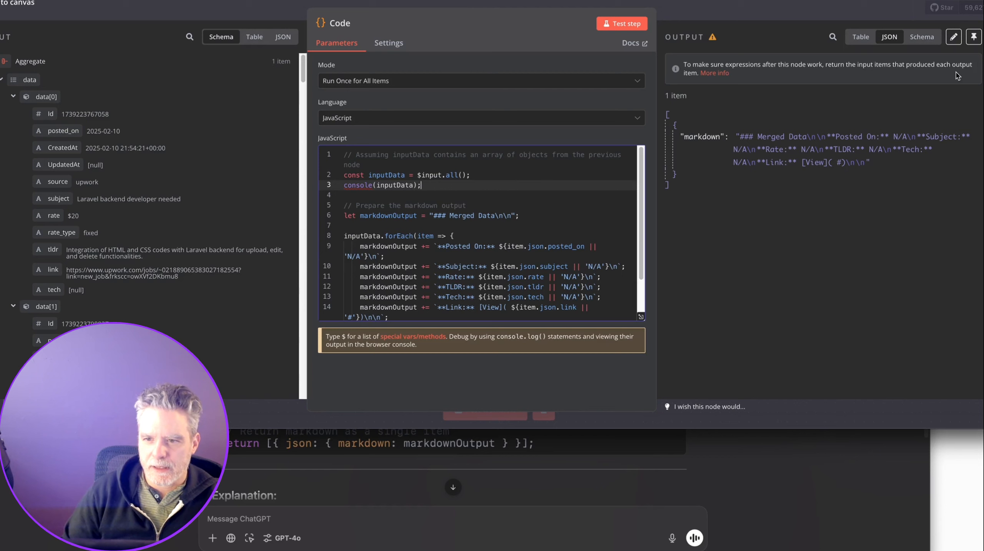
key("super+alt+i")
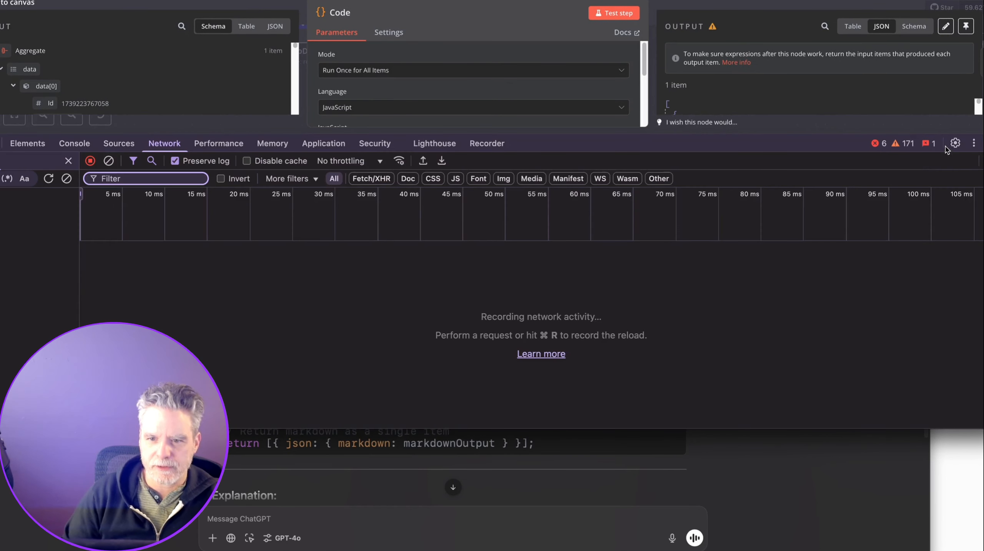
Enlarge the node editor, show the browser console without reloading, and clear old messages.
left_click_drag(567, 135, 566, 207)
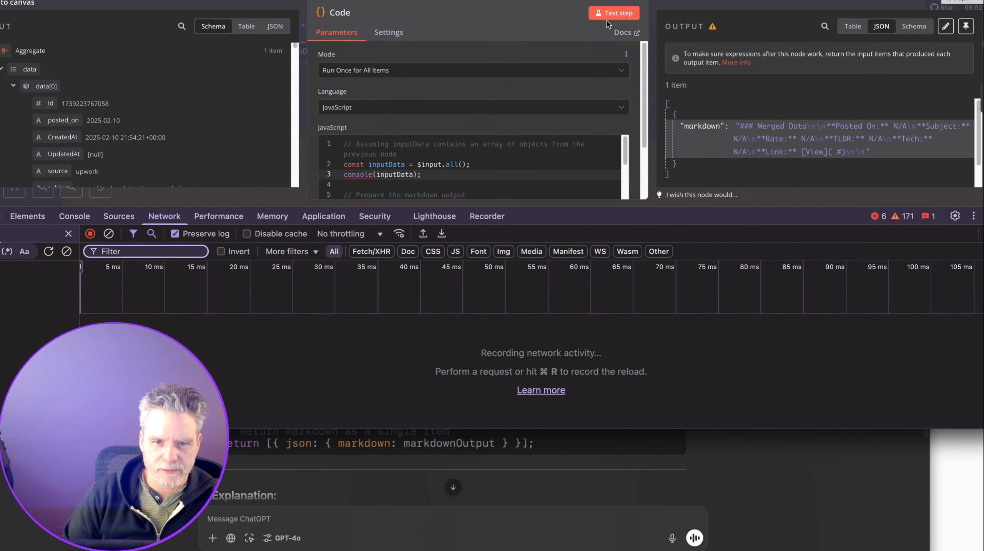
left_click(75, 216)
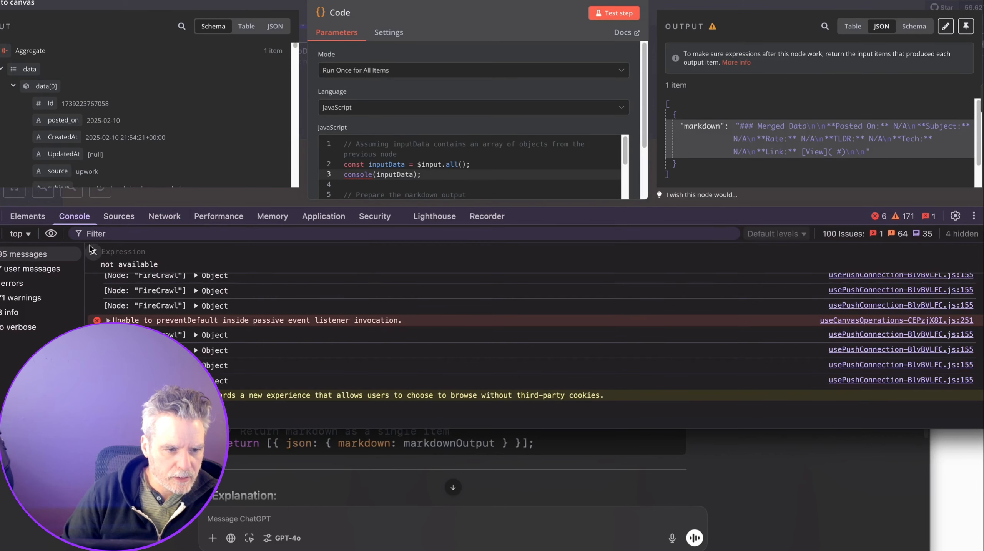
scroll(98, 275, "down", 2)
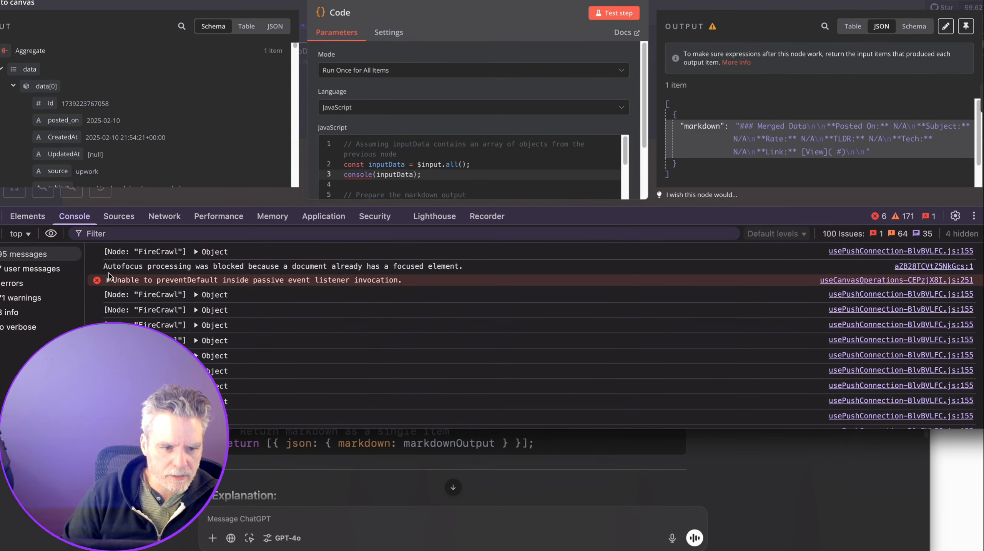
key("super+r")
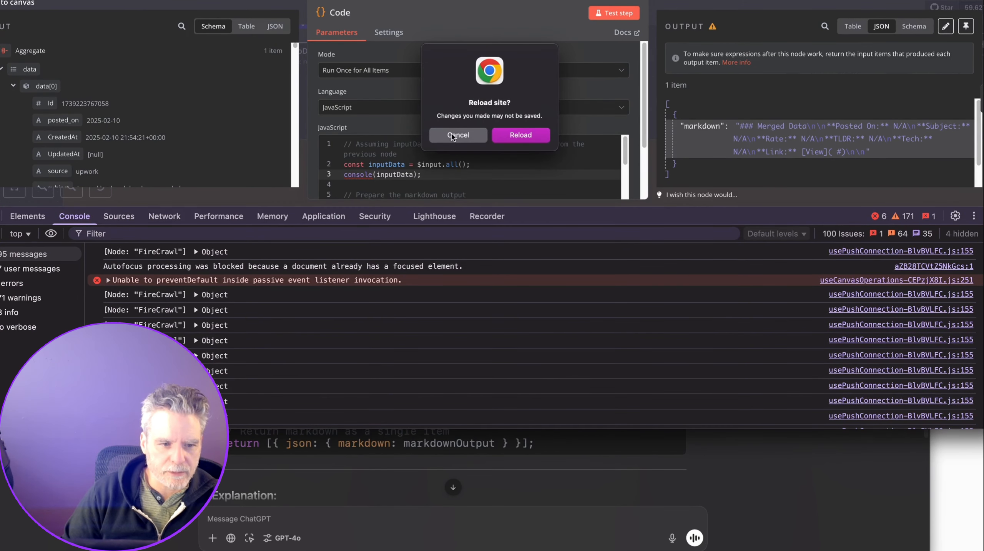
left_click(453, 137)
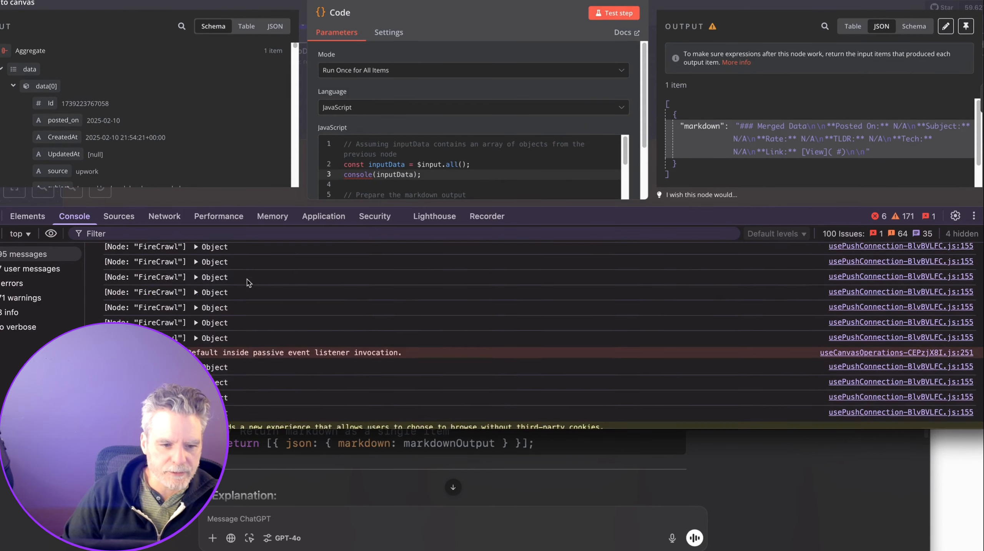
scroll(299, 264, "down", 5)
left_click(151, 234)
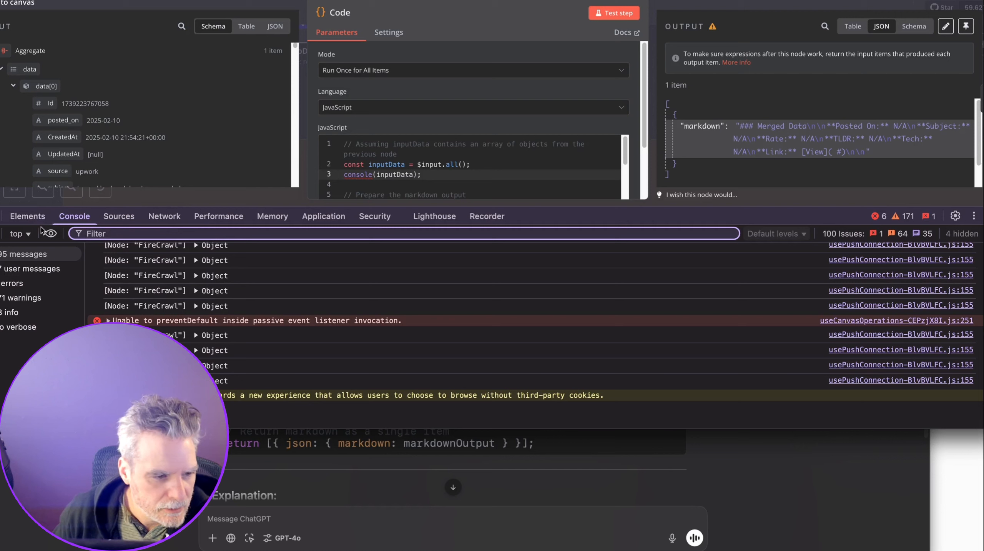
left_click(0, 234)
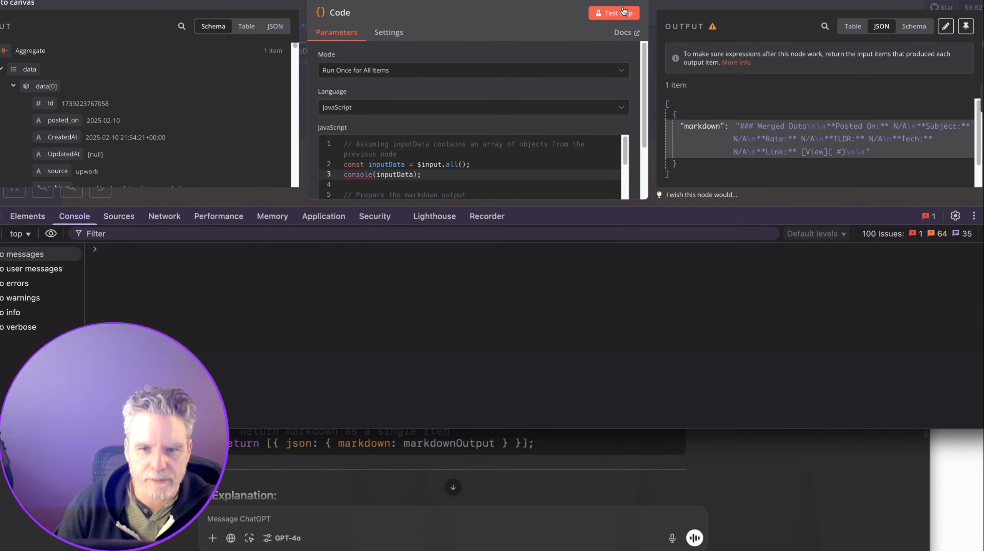
Fix the debug line to console.log(inputData), rerun, and expand the log to the 15-entry data array.
left_click(613, 14)
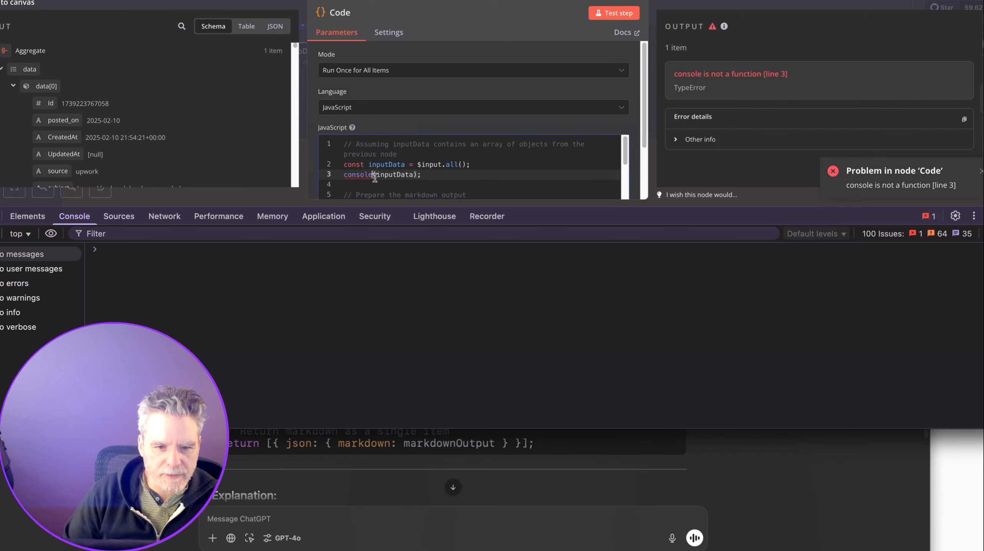
type(".log")
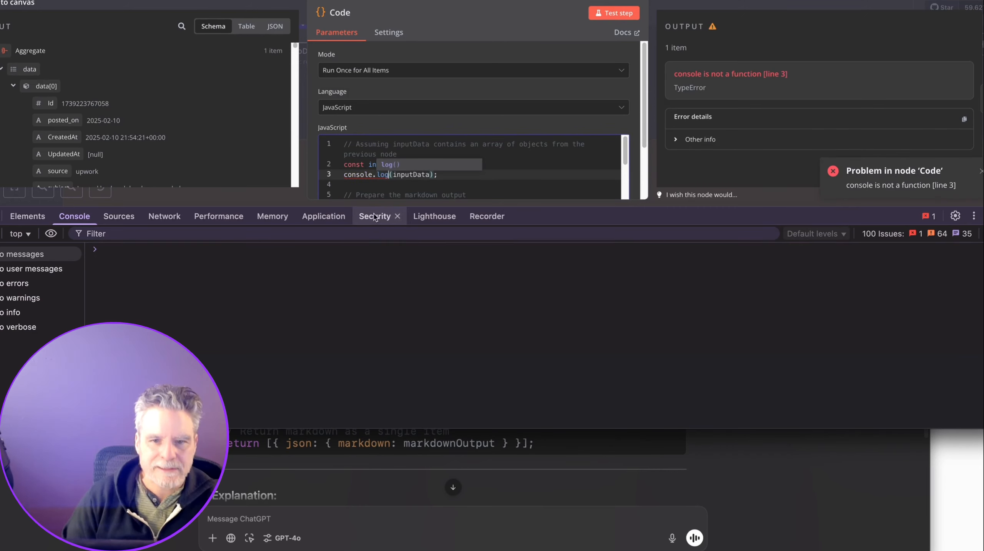
left_click(615, 15)
left_click(175, 252)
left_click(182, 262)
left_click(189, 273)
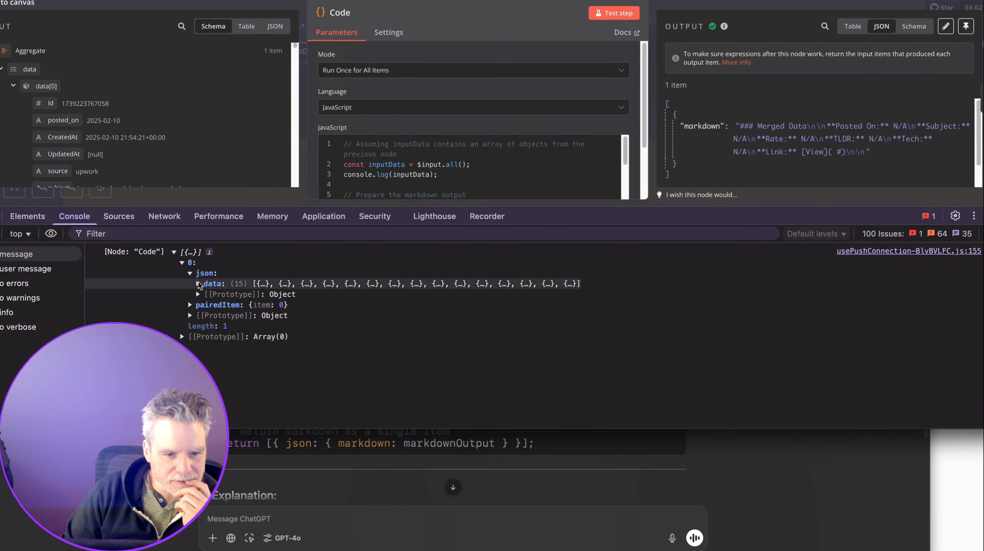
left_click(198, 283)
left_click(204, 295)
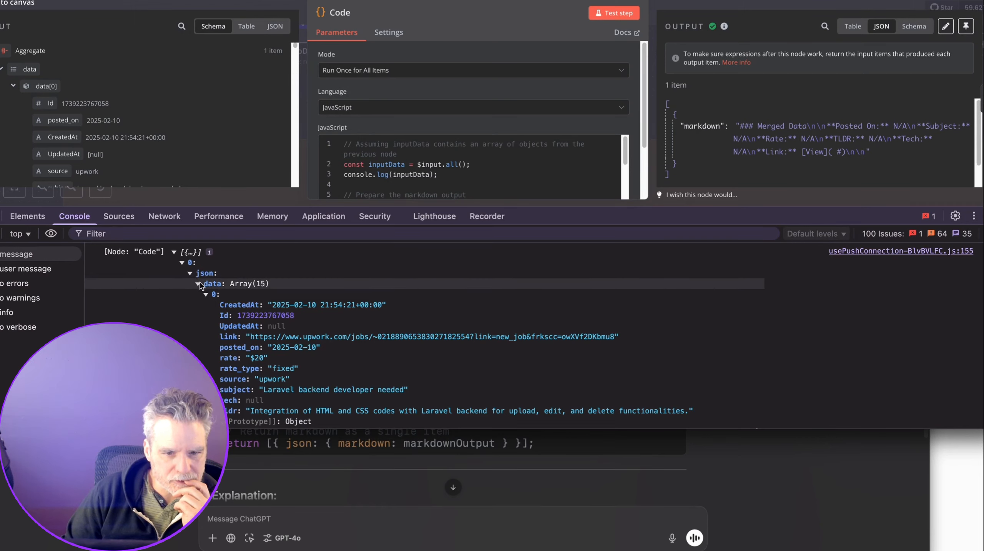
left_click(183, 264)
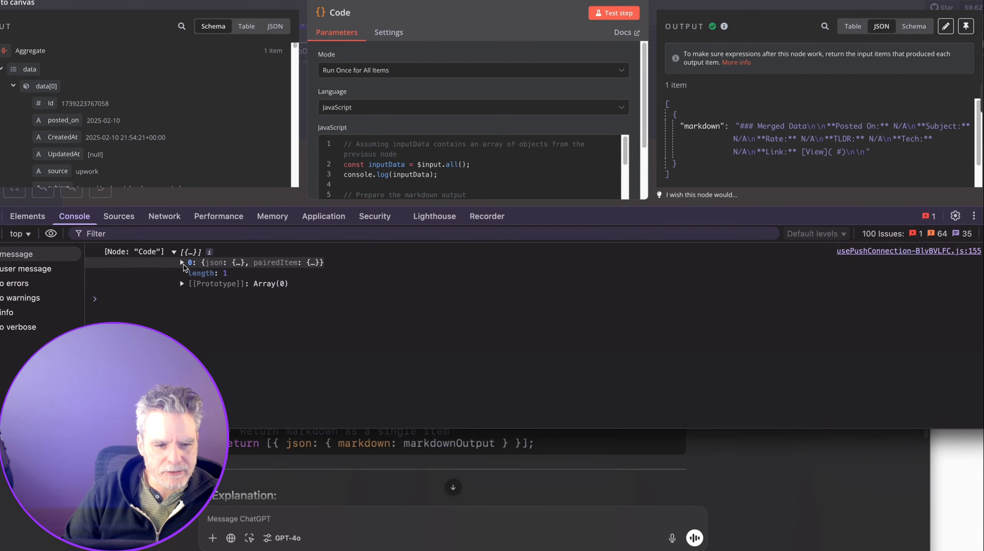
left_click(182, 263)
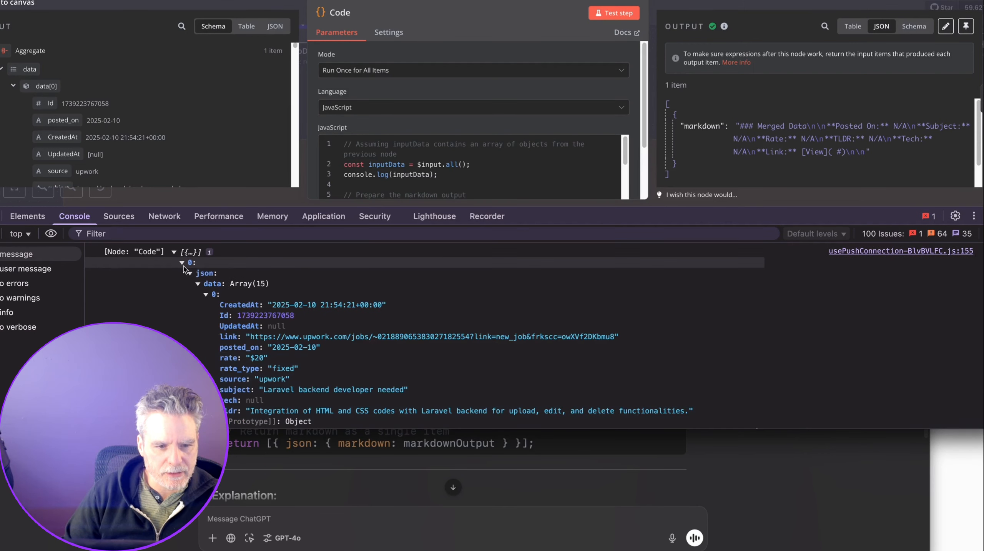
left_click(454, 179)
left_click(465, 165)
Point inputData at $input.all()[0].json.data and inspect the first job post's fields.
type(".js")
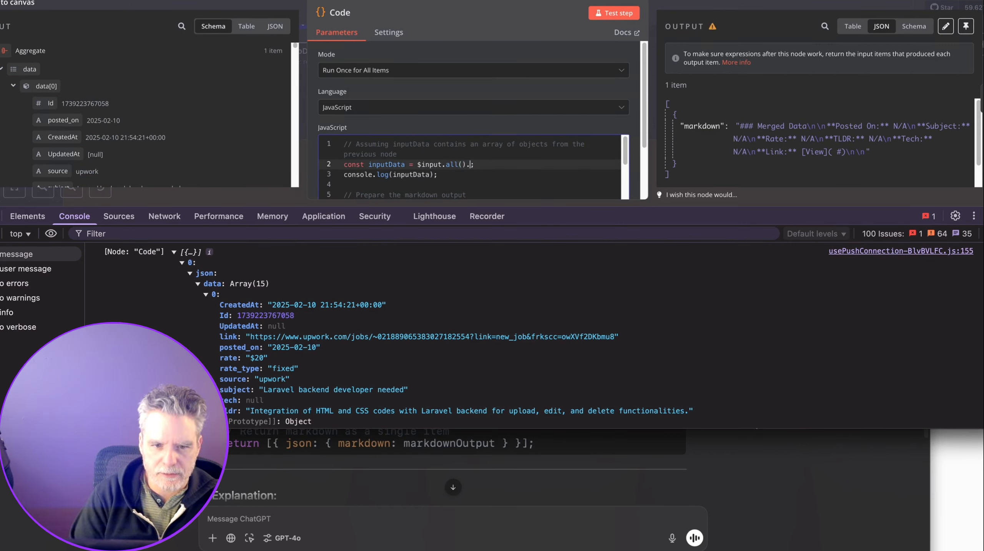
key("BackSpace")
type("[")
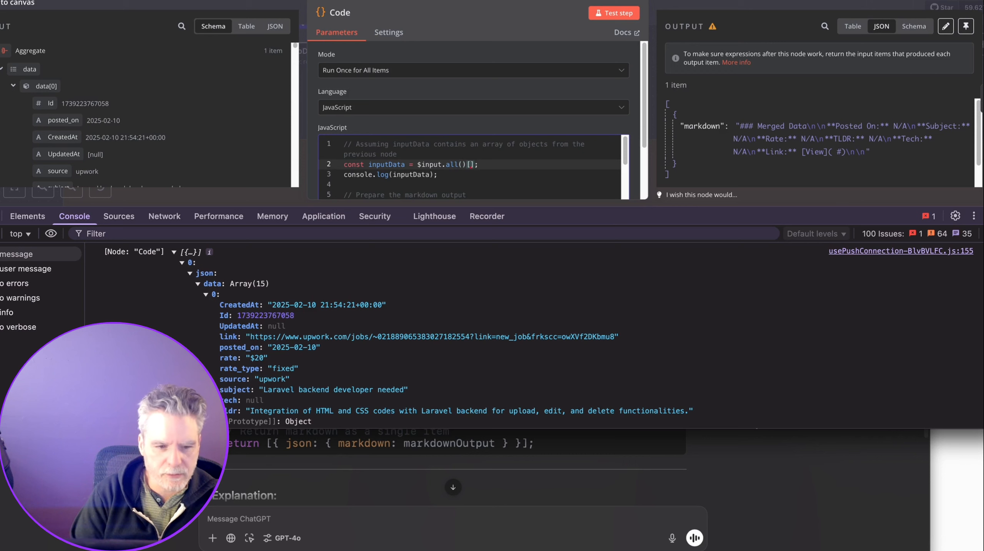
type("0].json.data")
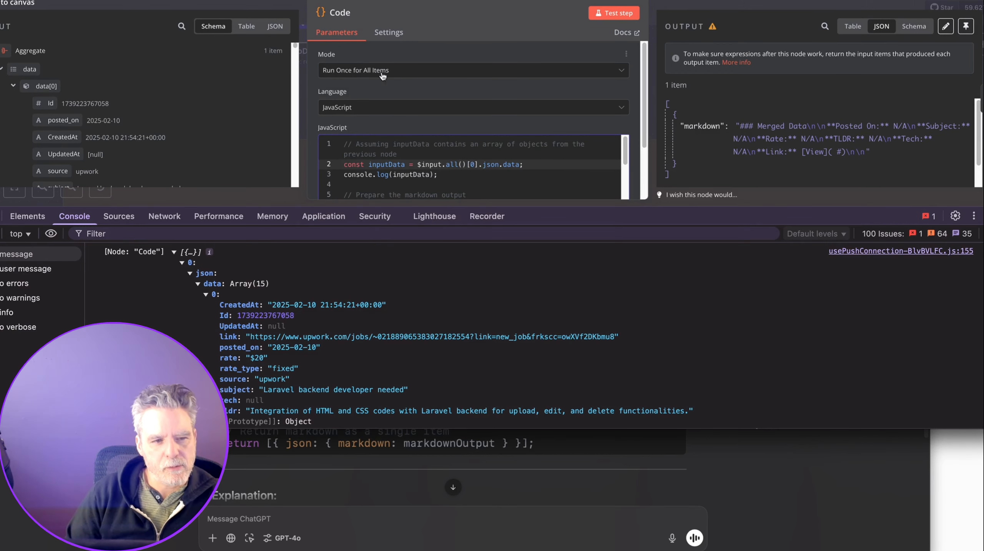
scroll(183, 283, "down", 6)
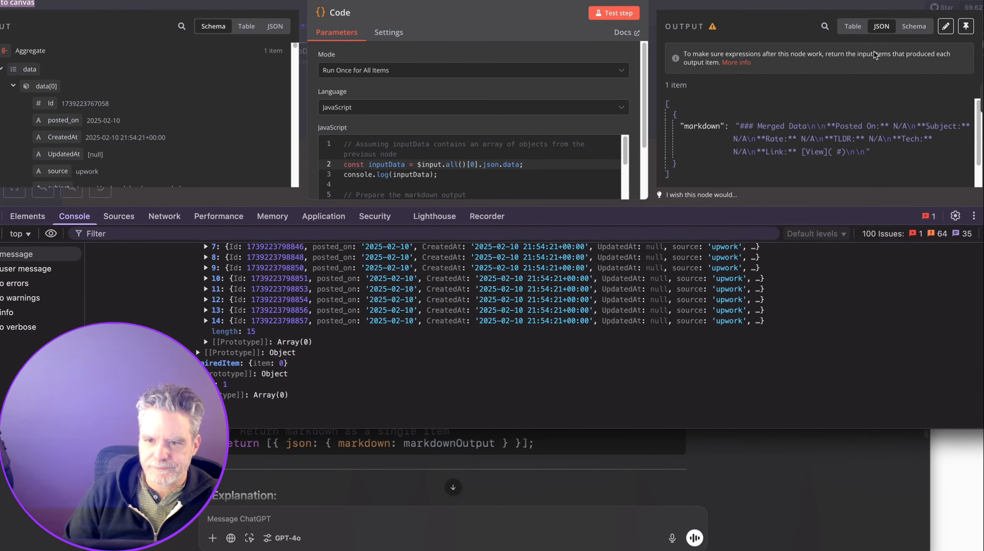
scroll(490, 172, "down", 2)
scroll(490, 172, "up", 2)
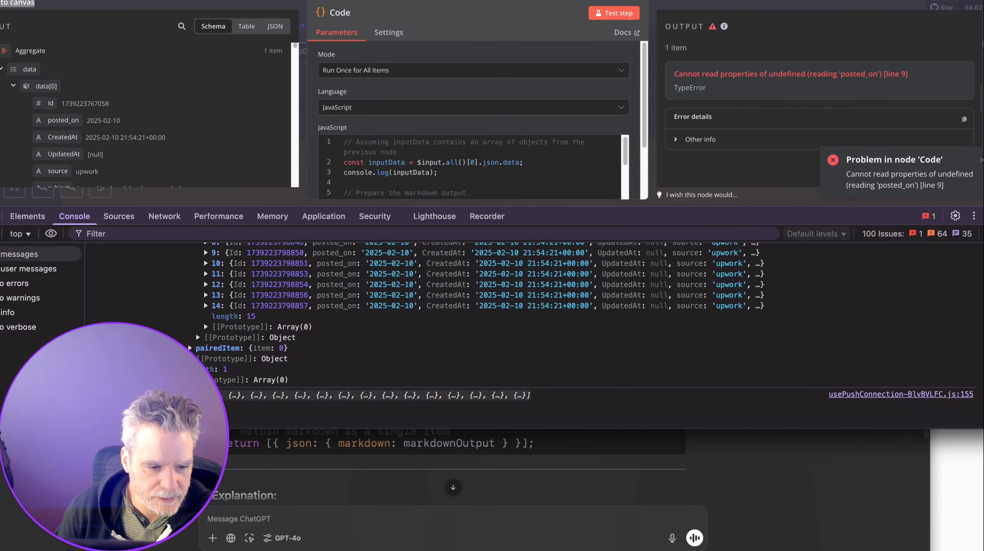
scroll(463, 346, "down", 2)
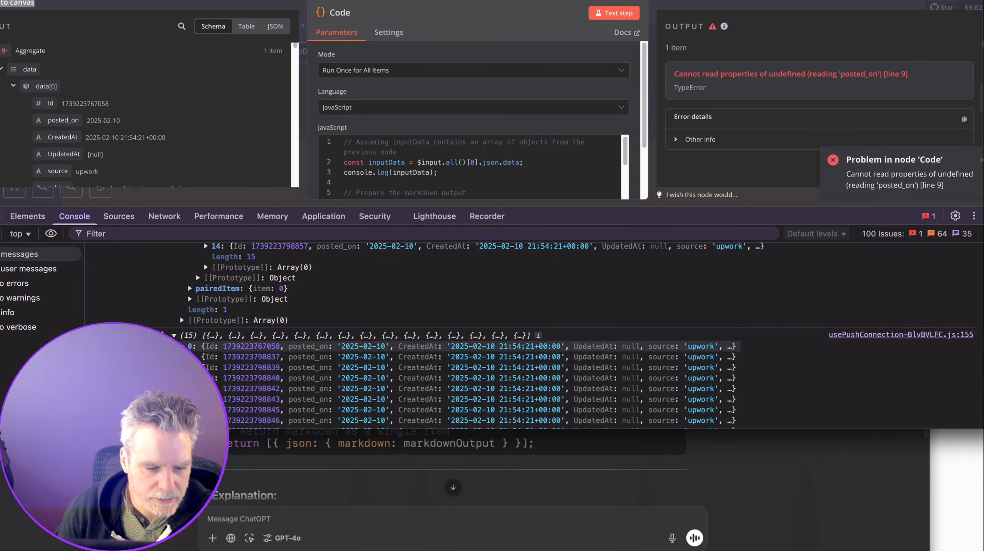
left_click(195, 346)
scroll(213, 359, "down", 1)
scroll(213, 359, "down", 4)
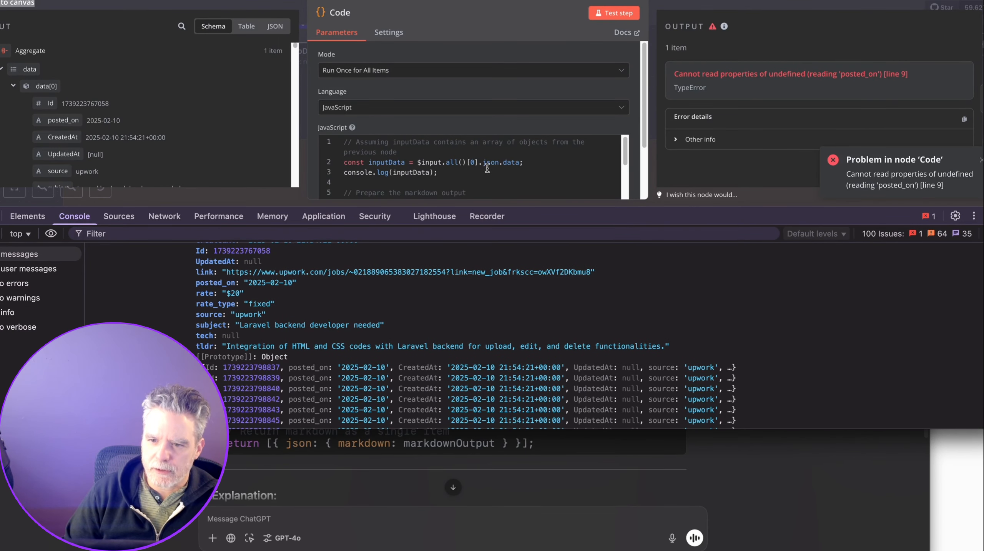
scroll(486, 171, "down", 4)
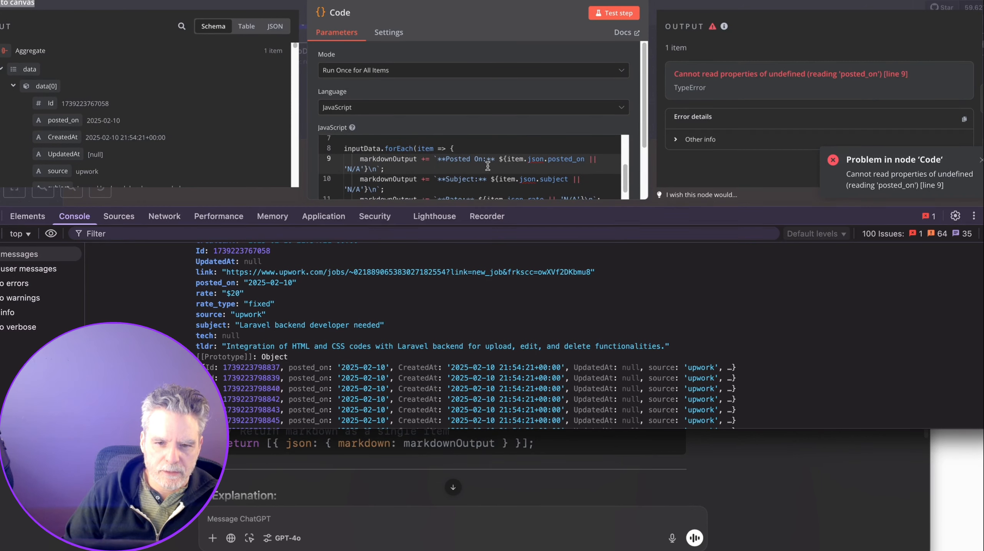
Remove 'json.' from the posted_on, subject and link references and rerun the Code node.
left_click_drag(546, 159, 528, 160)
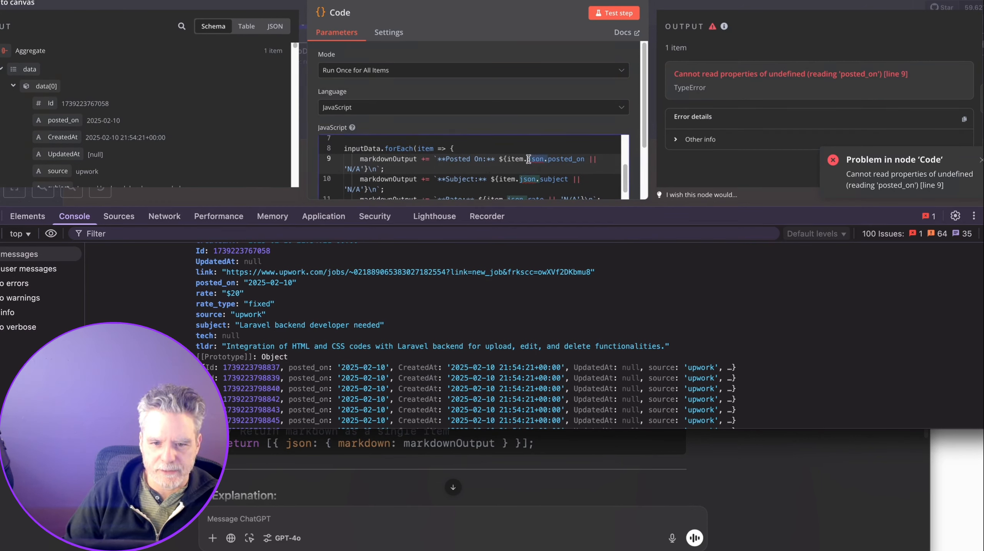
key("ctrl+a")
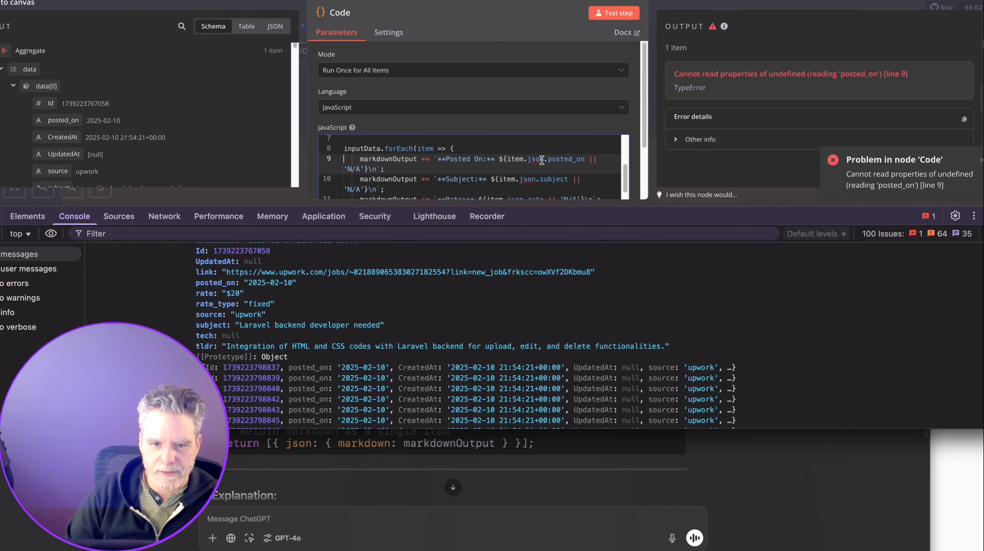
left_click_drag(546, 159, 528, 158)
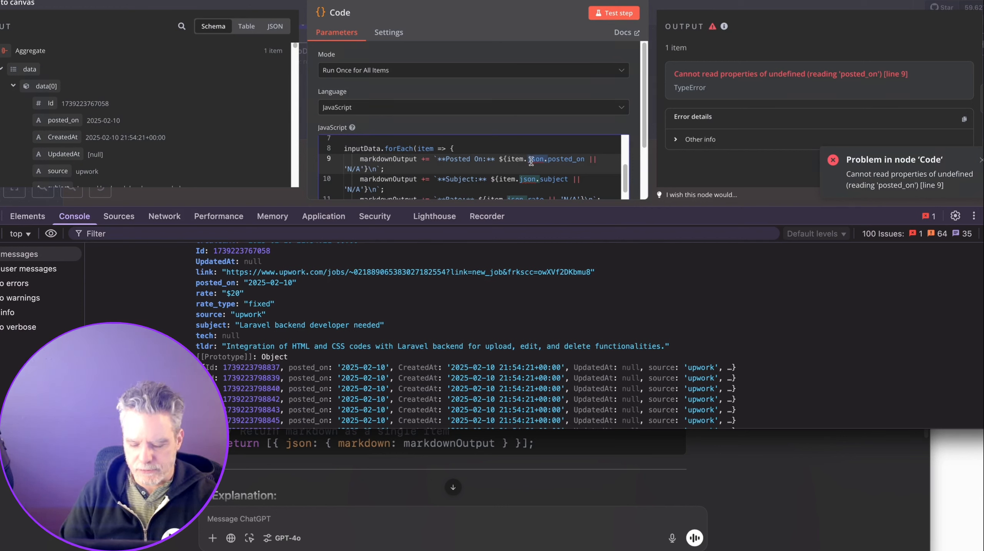
scroll(531, 162, "up", 3)
scroll(526, 159, "down", 5)
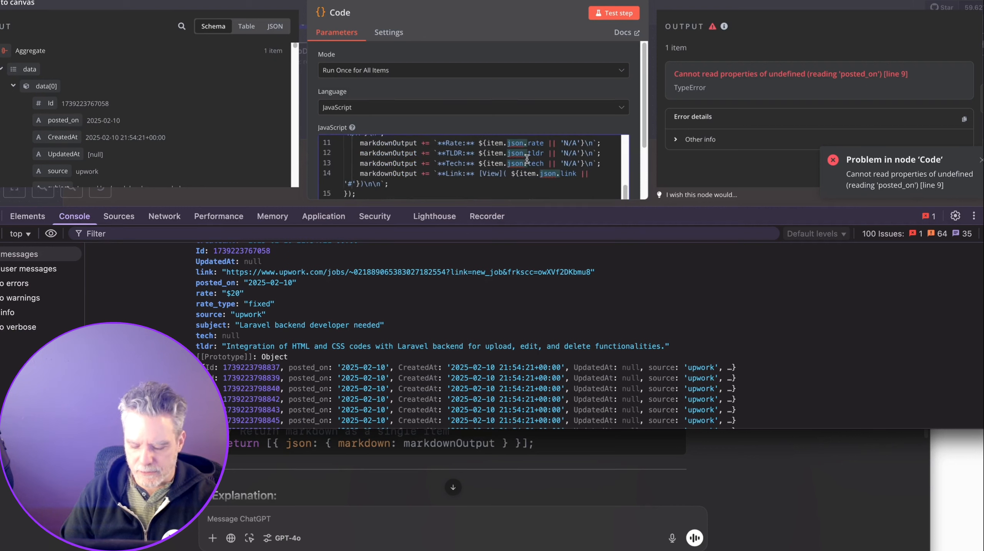
key("Delete")
key("Delete")
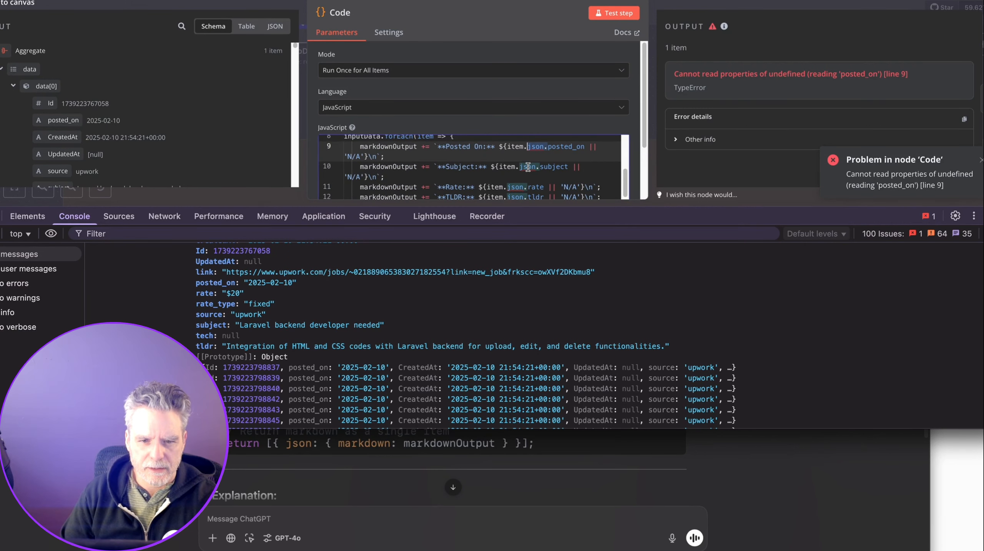
double_click(532, 168)
key("BackSpace")
key("BackSpace")
double_click(518, 177)
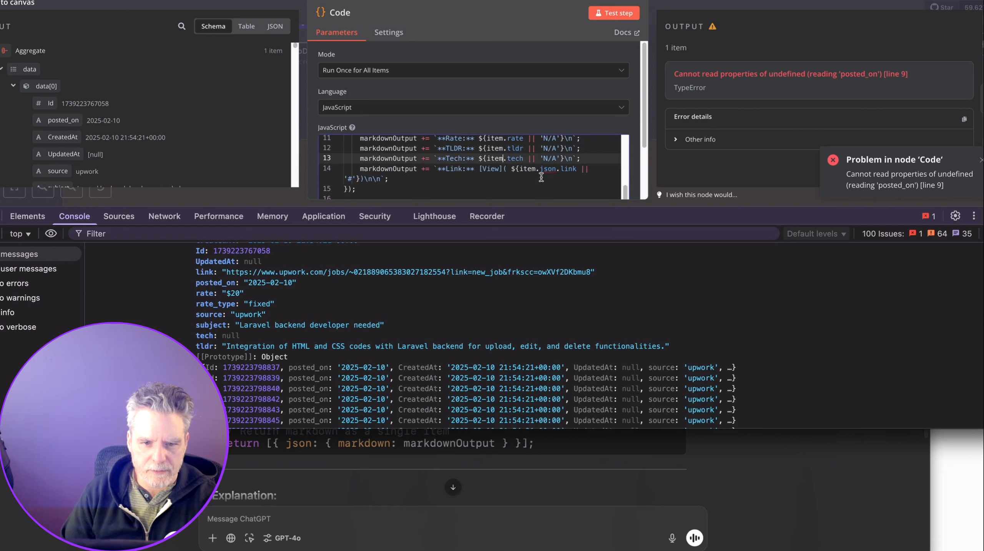
double_click(545, 169)
key("BackSpace")
key("BackSpace")
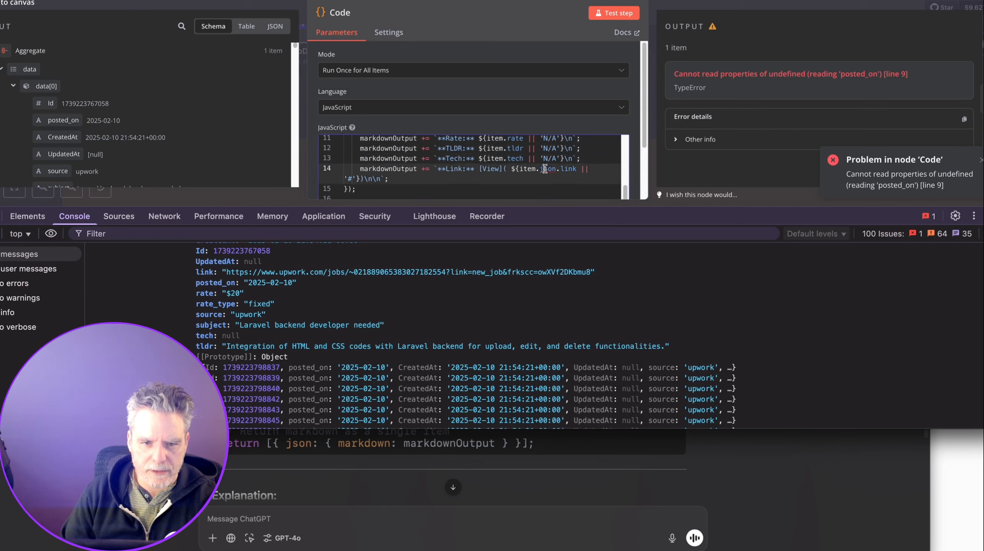
scroll(545, 170, "down", 3)
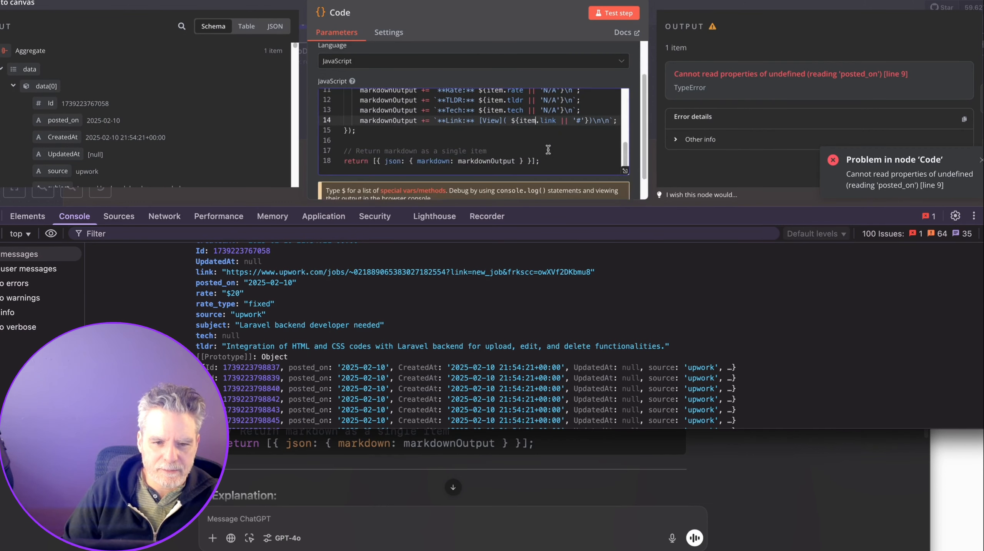
left_click(602, 17)
Clear the browser console output and close the developer tools.
scroll(701, 104, "down", 1)
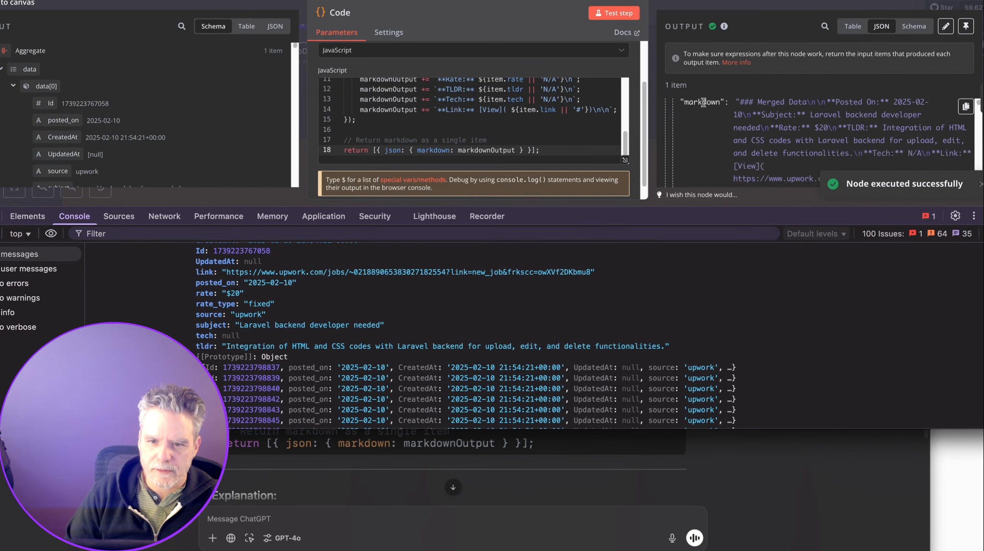
scroll(703, 106, "down", 4)
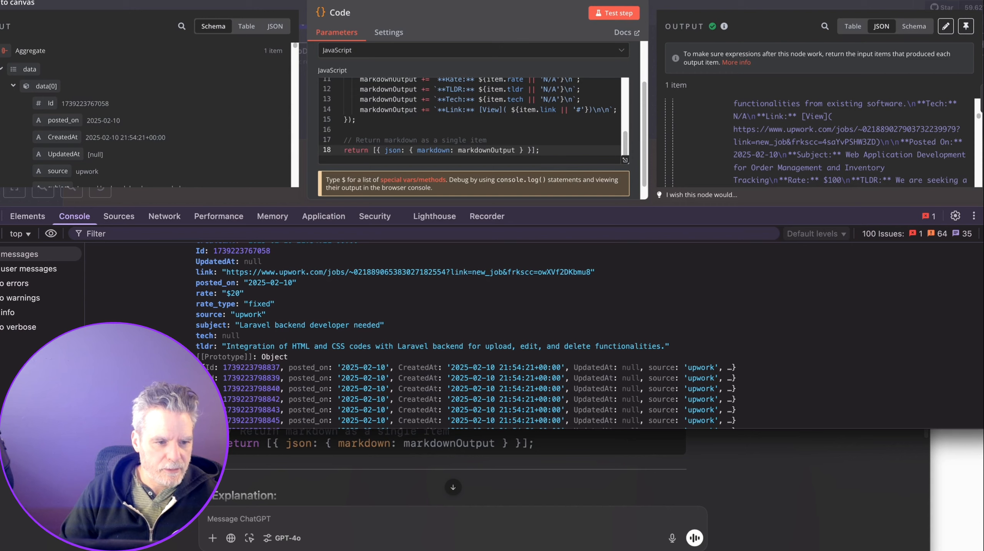
left_click(1, 233)
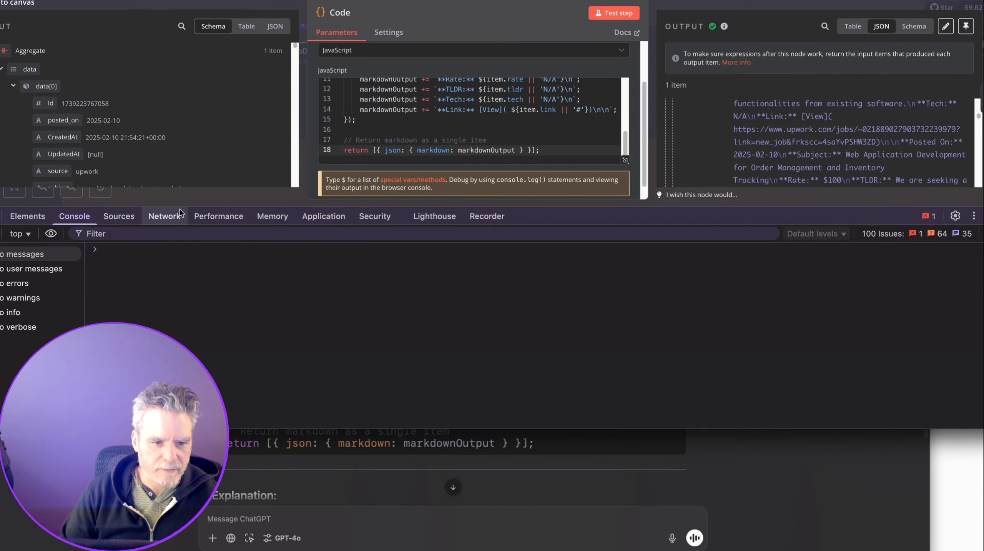
left_click(983, 215)
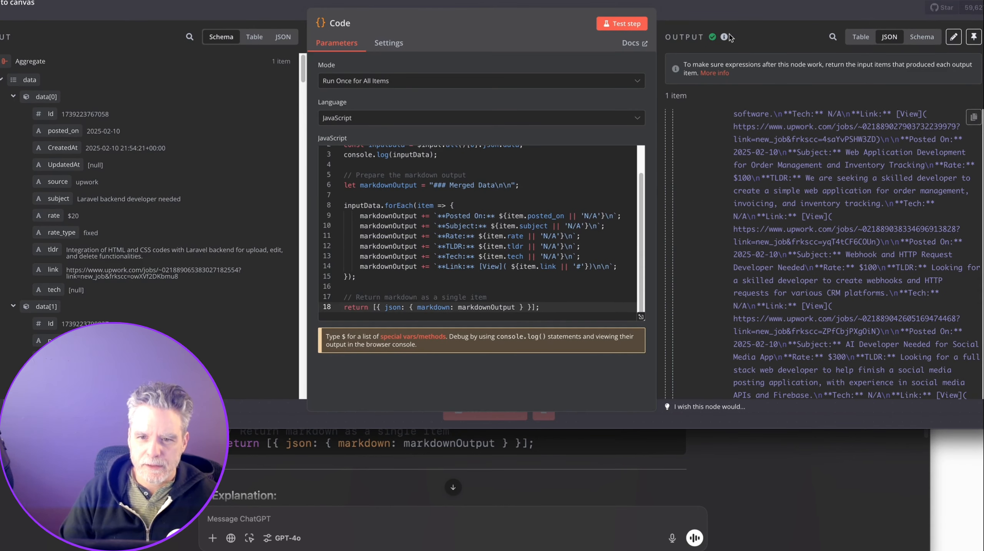
Place Contractors and Loop Over Items1 beside the Code node and rename it JobPostingsMerged.
key("Escape")
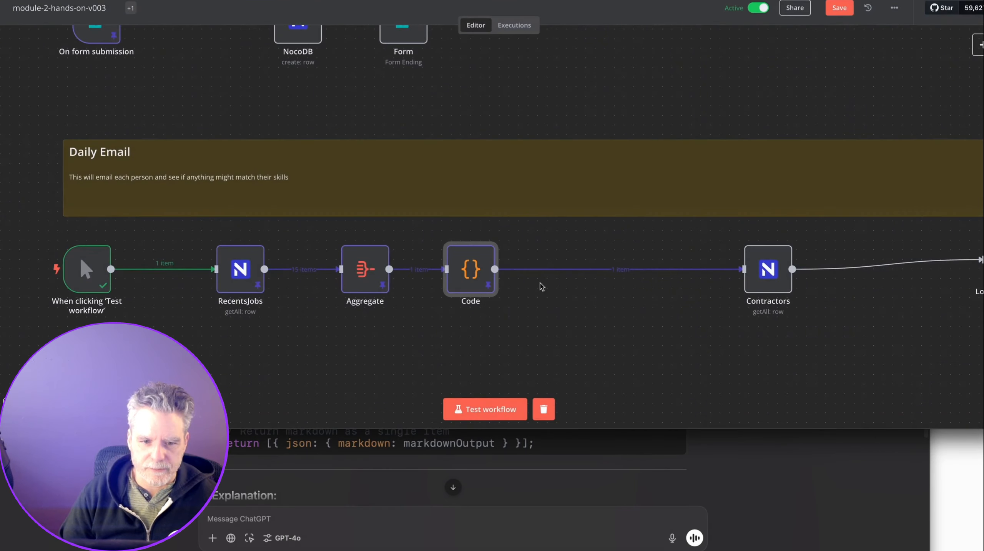
left_click_drag(751, 278, 568, 278)
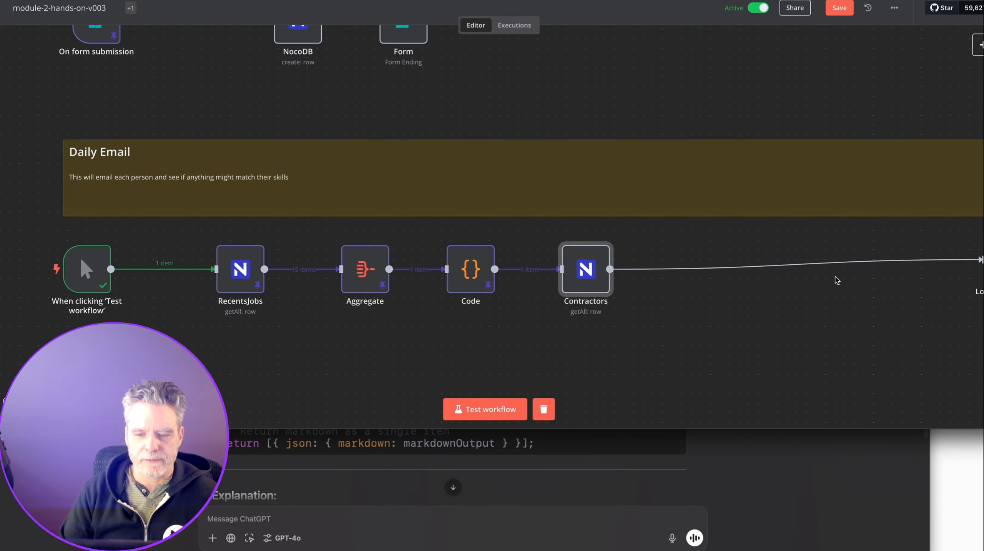
left_click_drag(983, 277, 669, 286)
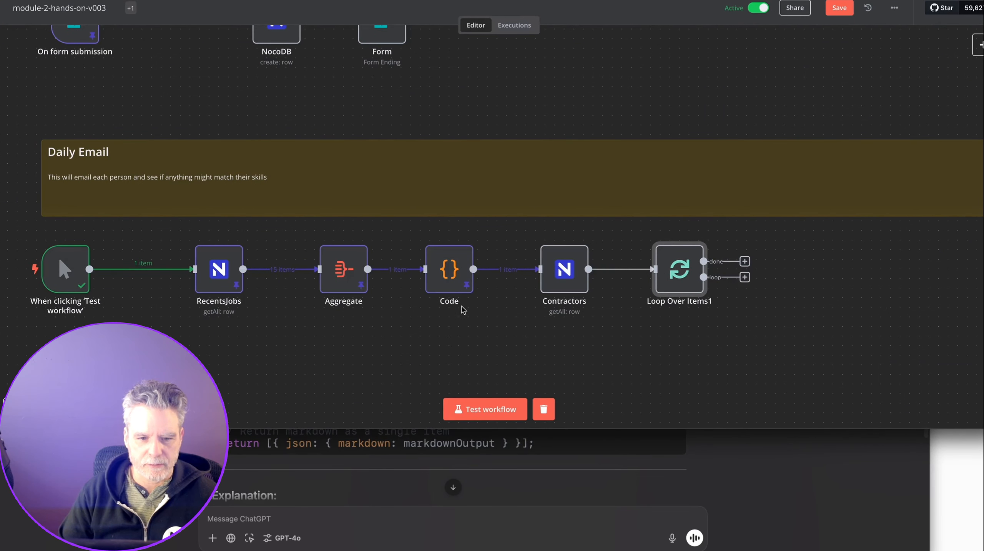
double_click(450, 273)
left_click(340, 23)
type("Job ")
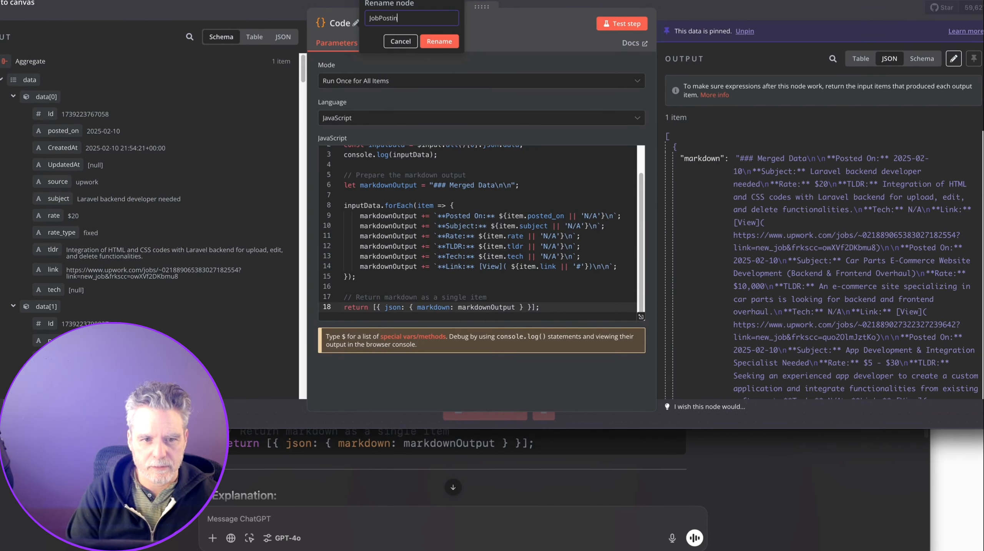
type("PostingsMerged")
key("Return")
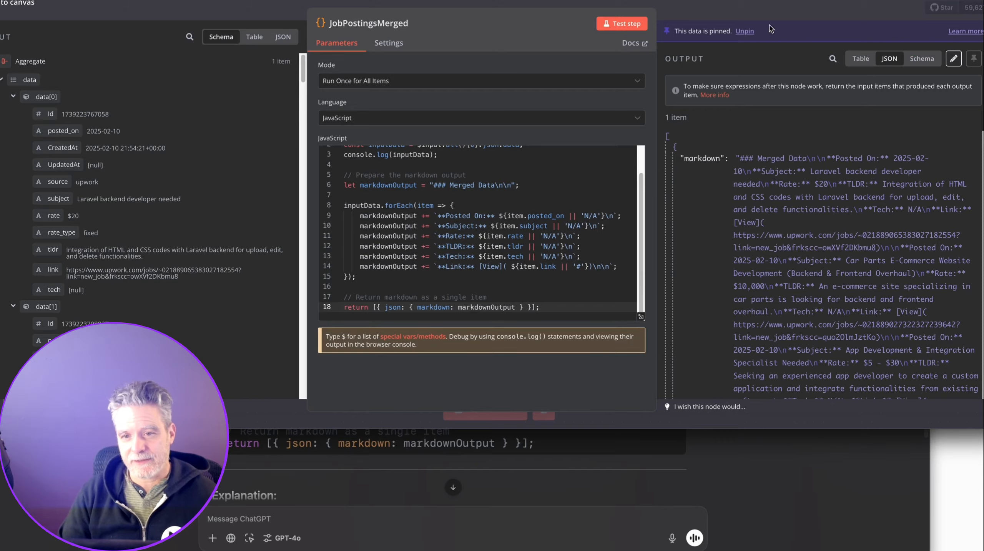
left_click(766, 13)
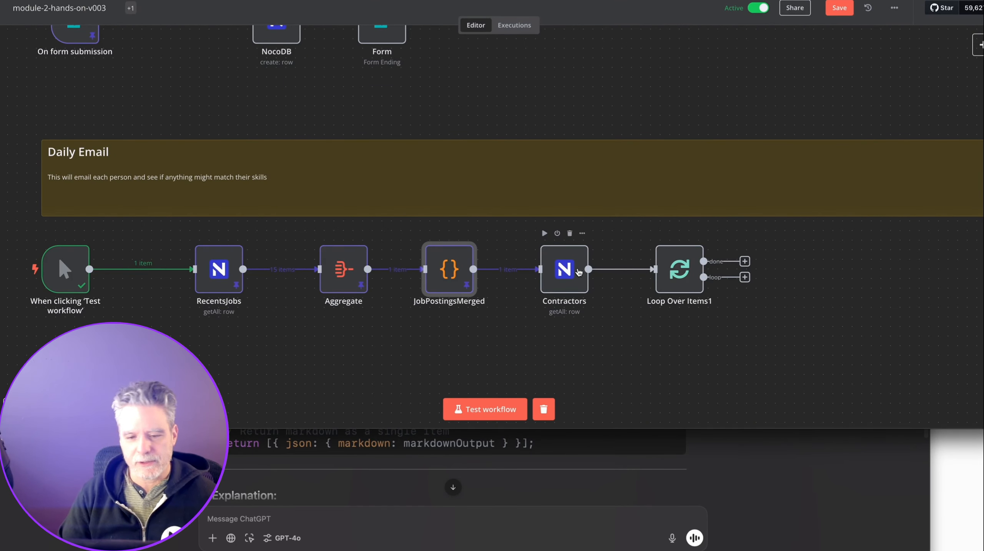
Tidy the canvas with Aggregate below RecentsJobs, then search 'bas' after the loop.
left_click_drag(579, 272, 560, 272)
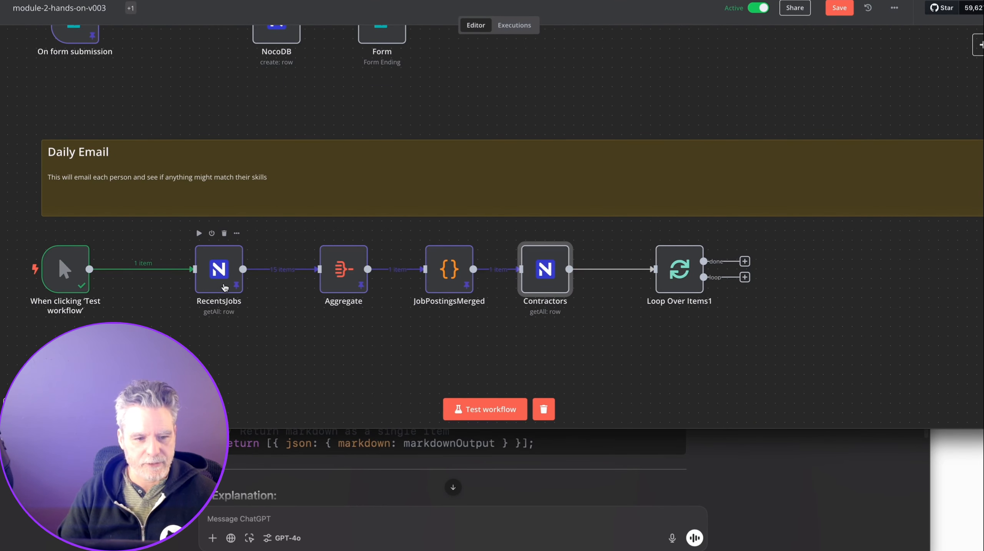
left_click_drag(219, 278, 180, 278)
left_click_drag(340, 284, 175, 390)
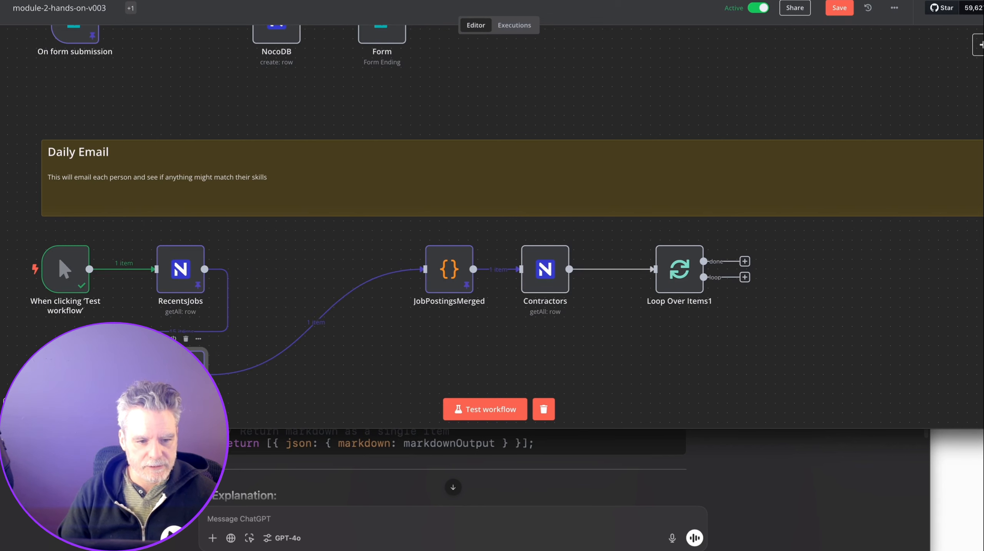
left_click_drag(447, 285, 294, 285)
left_click_drag(538, 283, 384, 283)
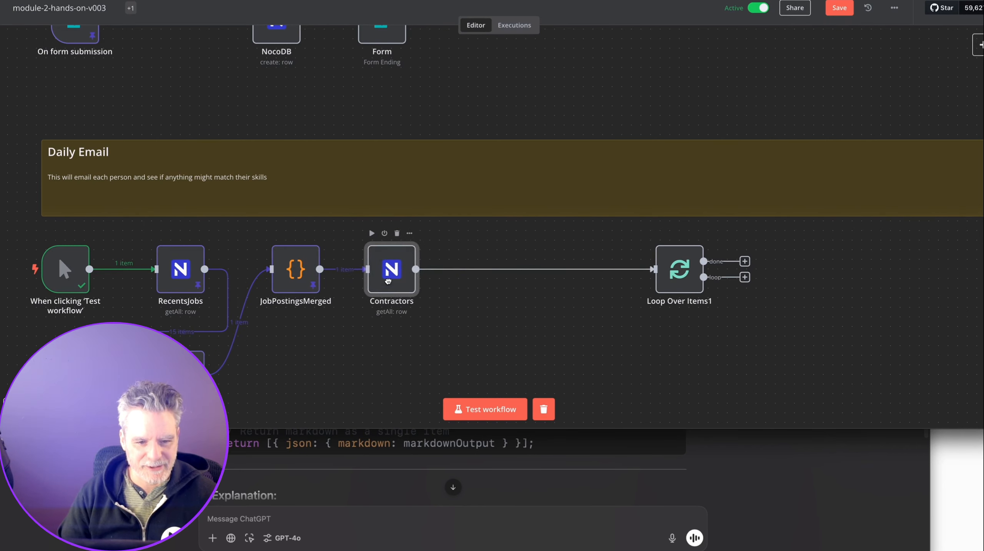
left_click_drag(669, 278, 459, 278)
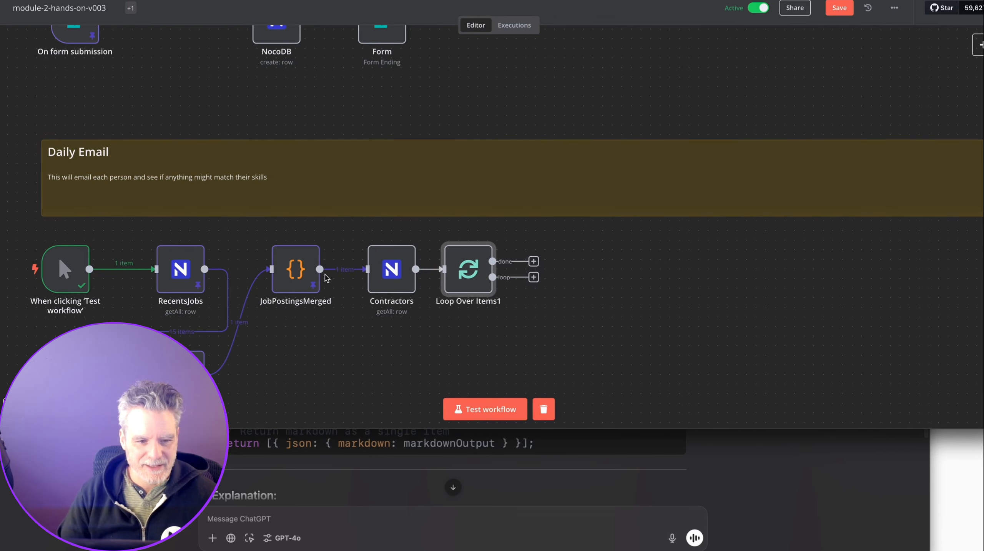
scroll(459, 278, "down", 3)
left_click_drag(296, 155, 180, 353)
left_click_drag(391, 155, 305, 154)
left_click_drag(468, 155, 401, 154)
left_click(467, 166)
type("bas")
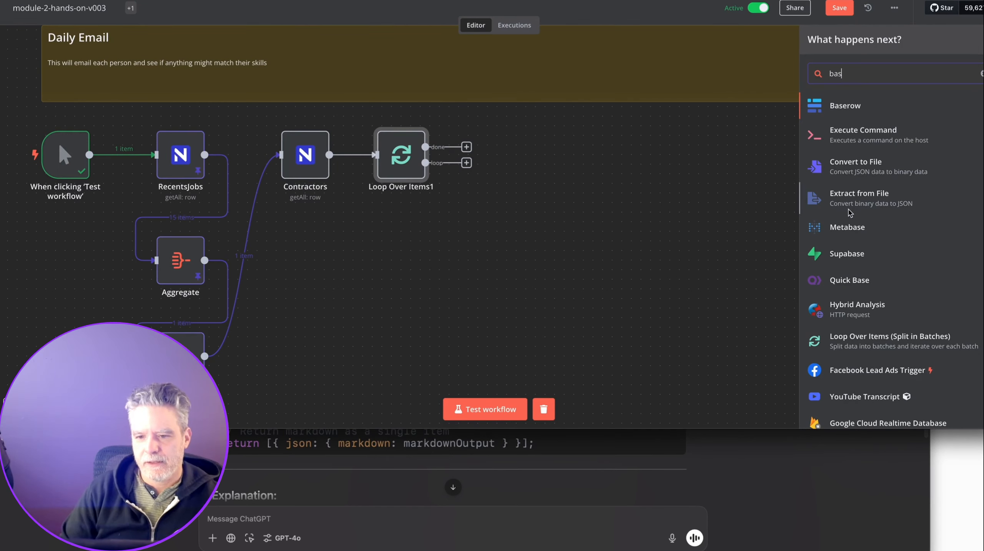
Add a Basic LLM Chain on the loop output with the prompt source set to Define below.
key("BackSpace")
key("BackSpace")
key("BackSpace")
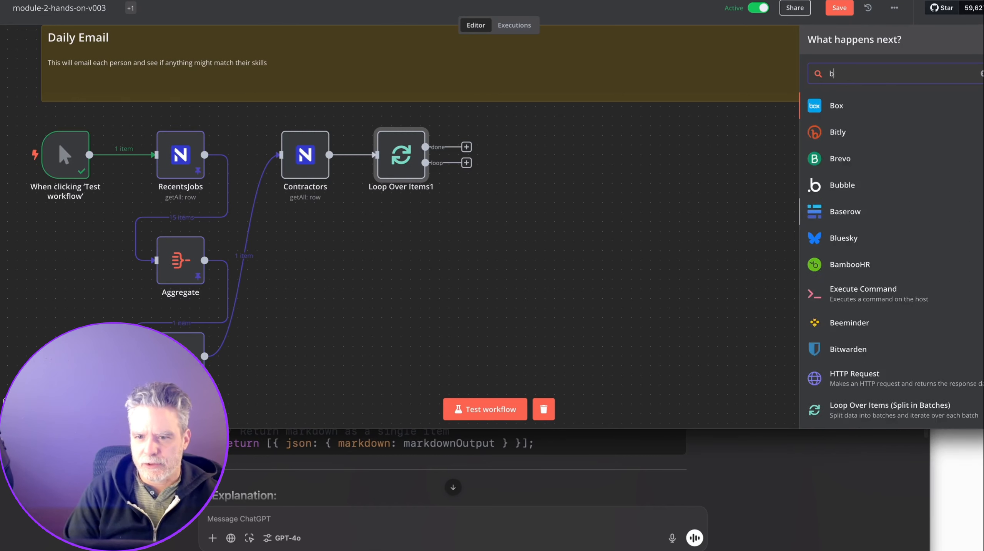
type("ba")
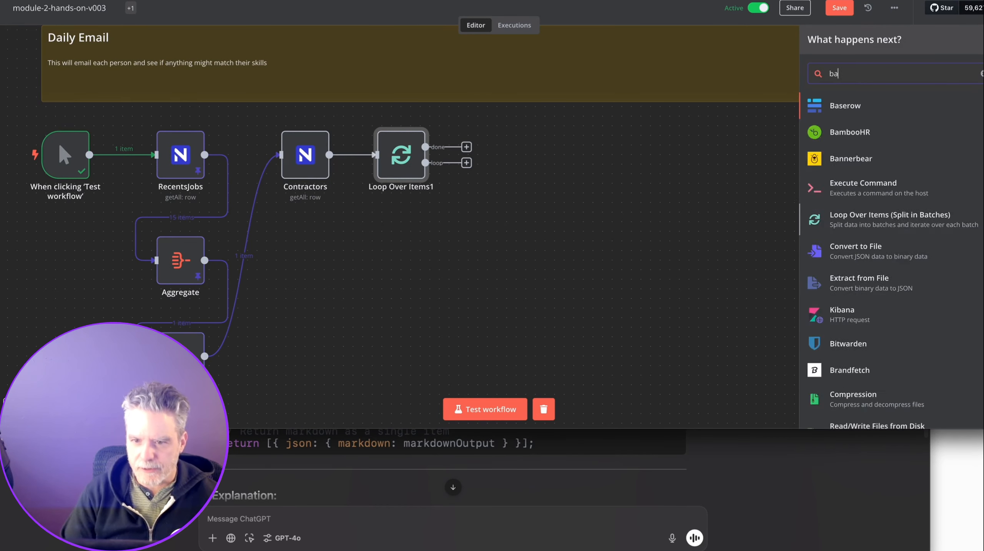
type("sic")
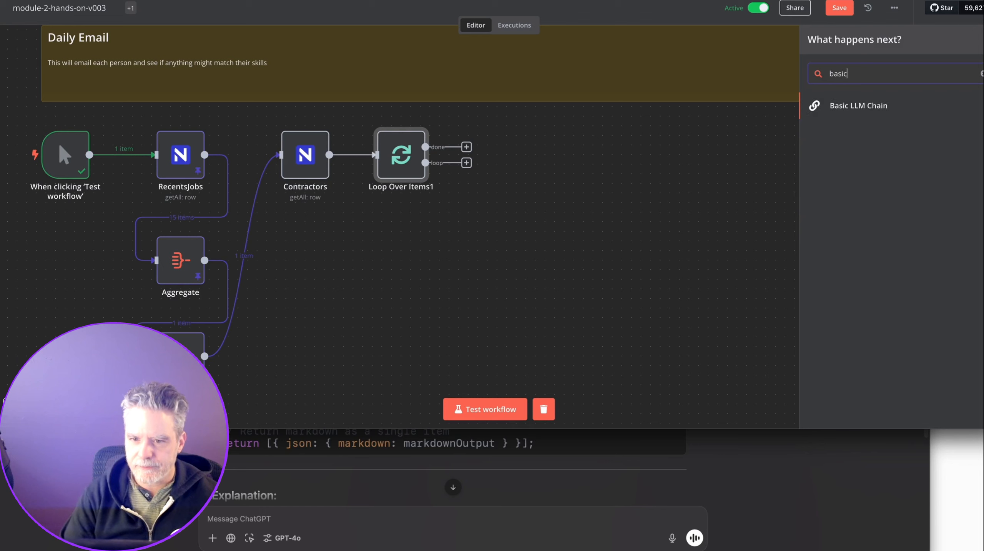
left_click(870, 112)
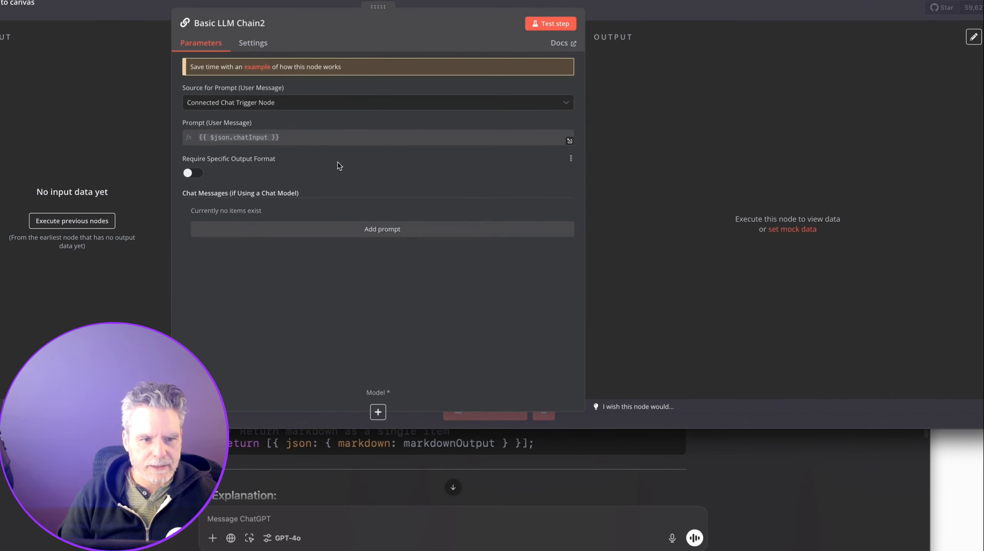
left_click(318, 111)
left_click(309, 156)
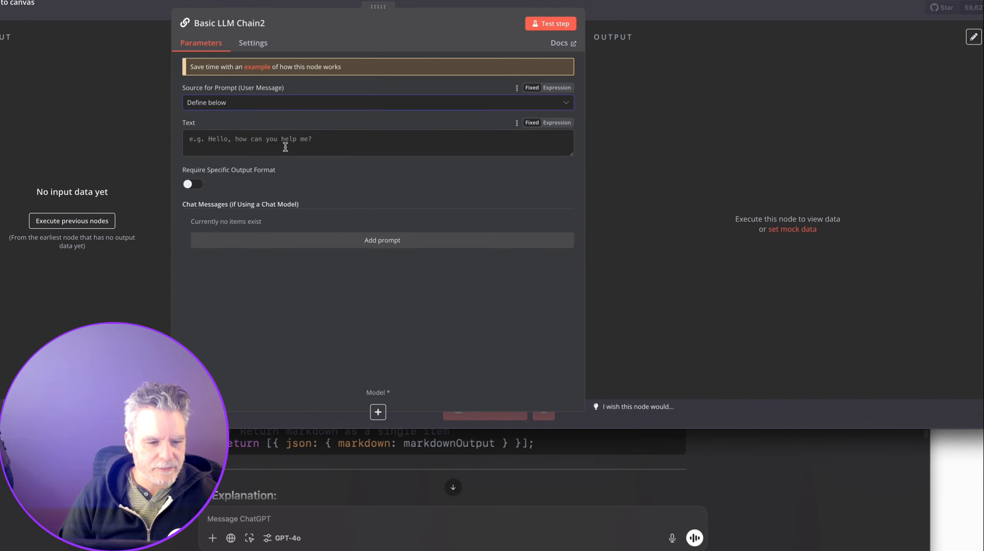
left_click(638, 15)
left_click_drag(572, 198, 610, 169)
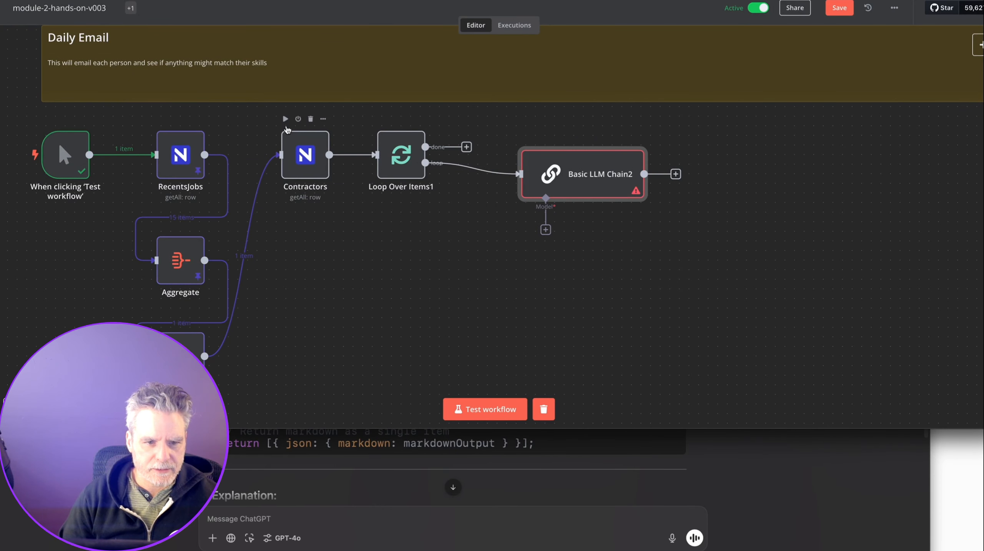
Run Contractors and the loop, then set the chain's prompt text to {{ $json.about_them }}.
left_click(286, 121)
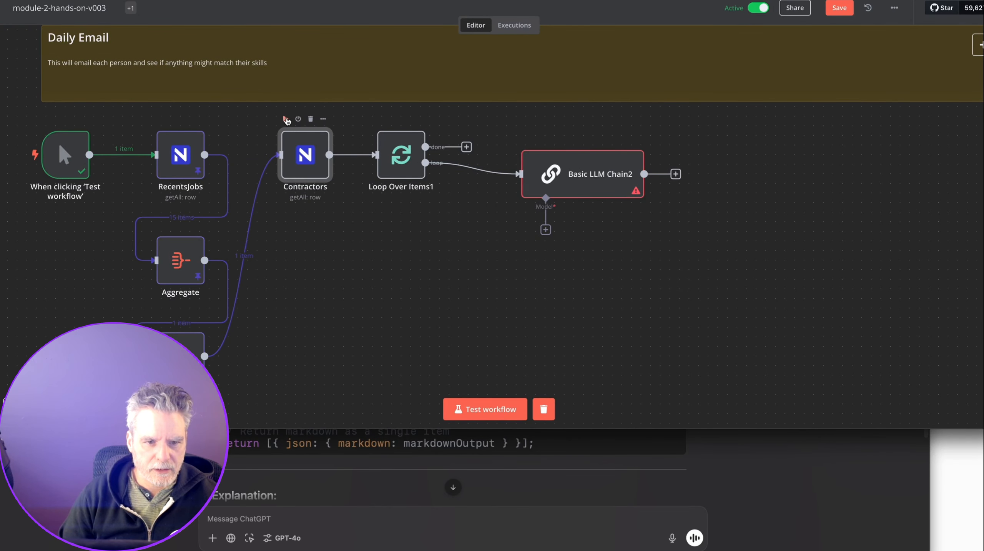
left_click(286, 121)
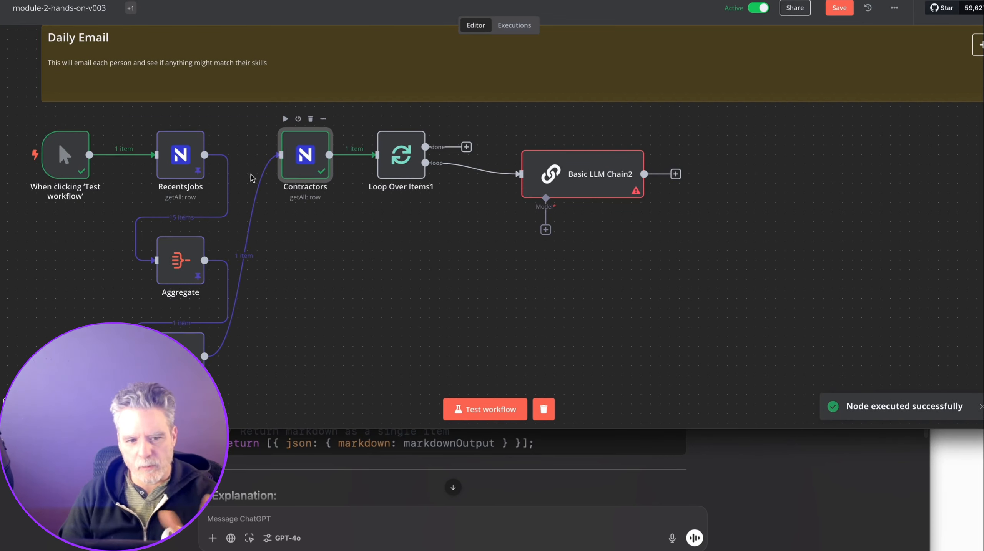
left_click(382, 119)
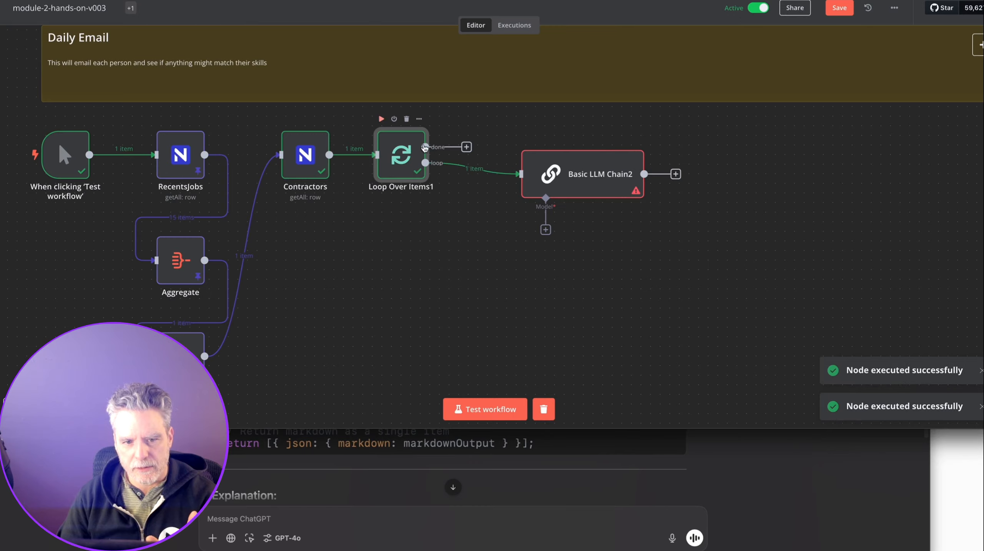
double_click(579, 174)
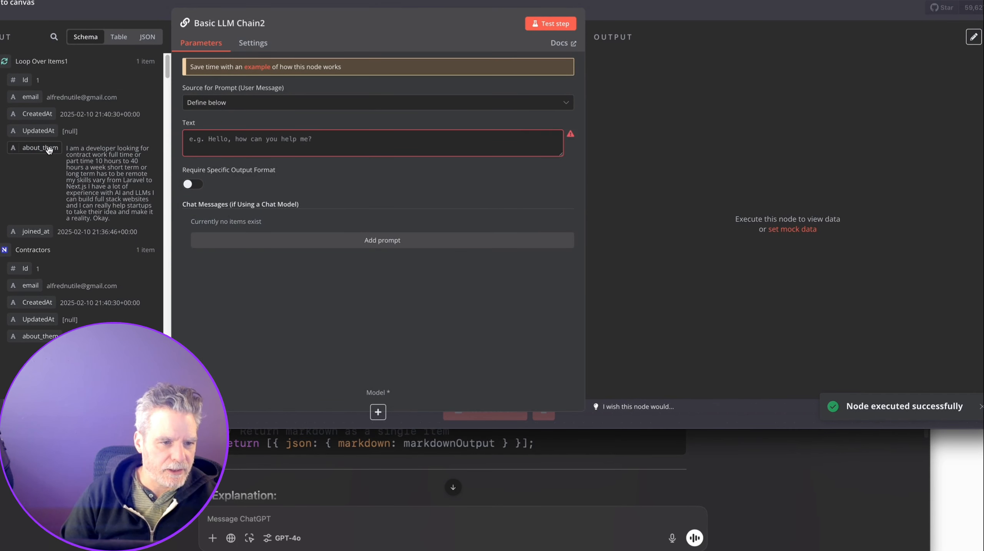
scroll(42, 197, "down", 1)
scroll(41, 197, "down", 5)
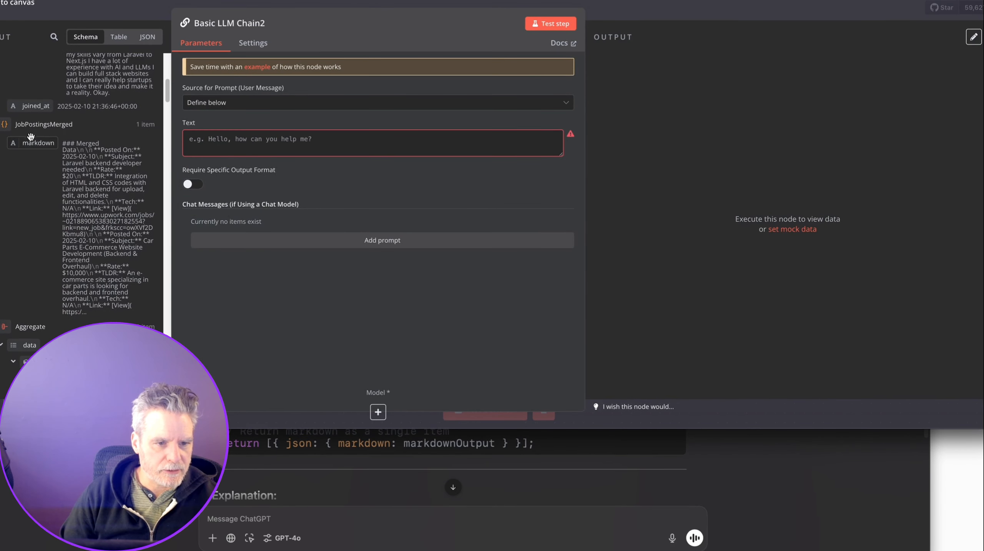
scroll(31, 137, "up", 6)
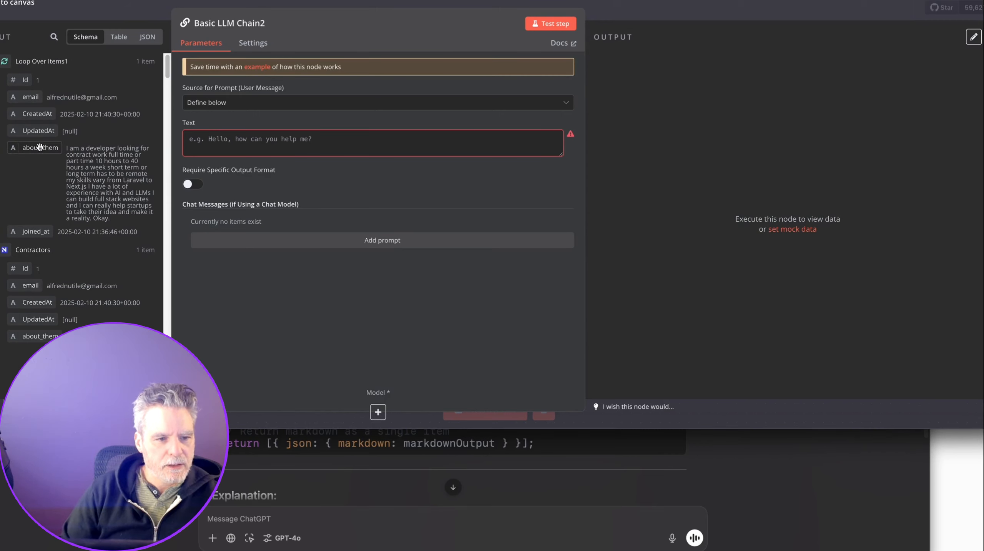
left_click_drag(40, 147, 194, 140)
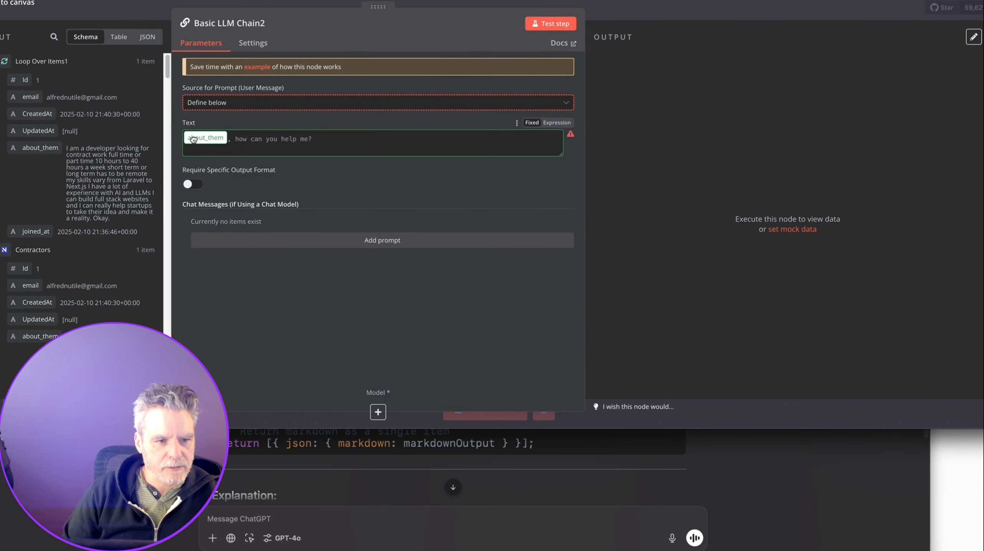
left_click_drag(193, 140, 194, 141)
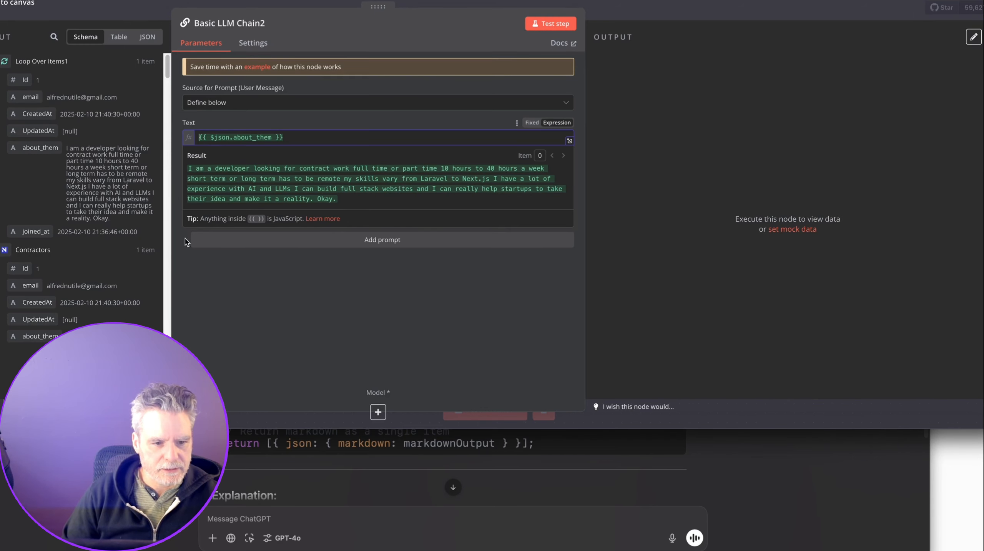
Add a dictated System message telling the model to match job postings to the user's goals, with links.
left_click(302, 242)
left_click(293, 241)
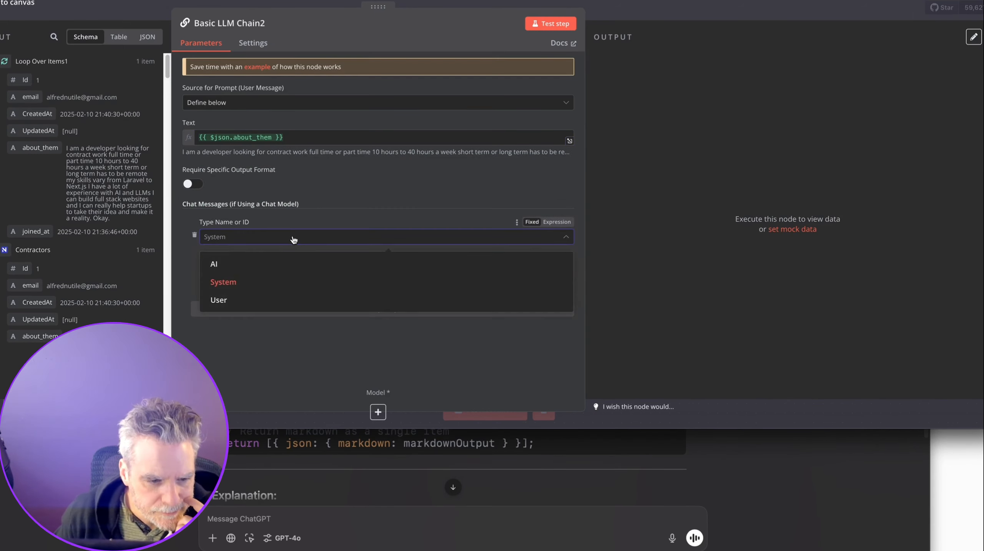
left_click(286, 278)
left_click(277, 273)
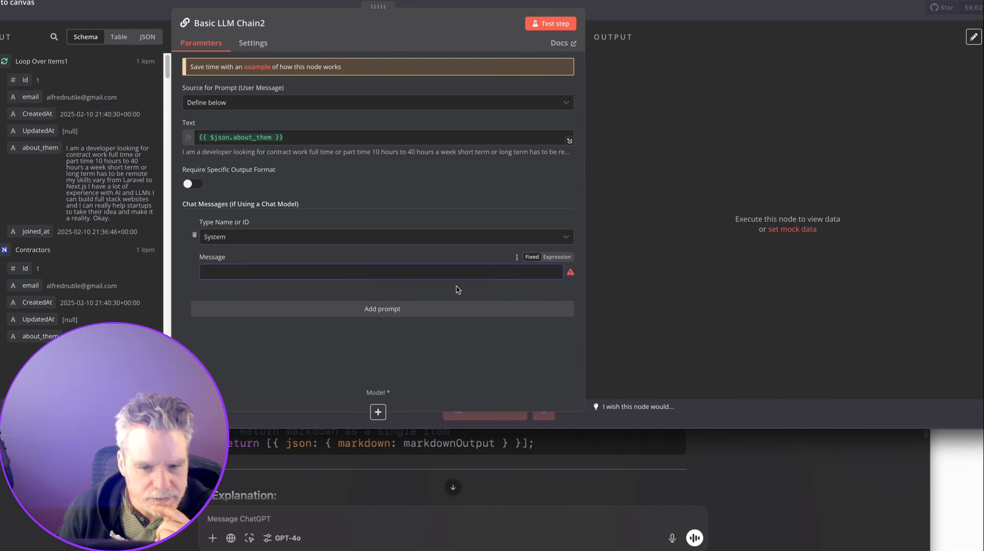
key("alt+space")
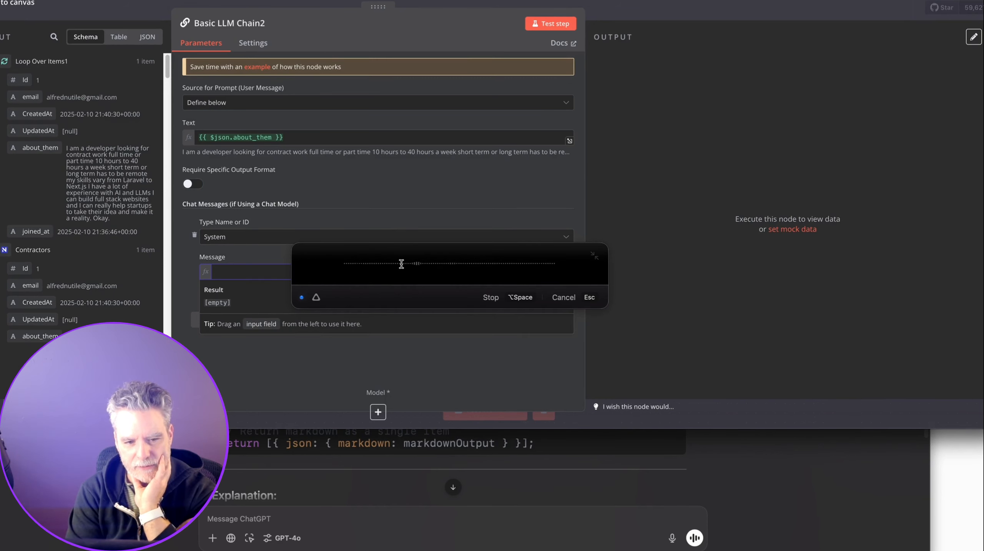
key("alt+space")
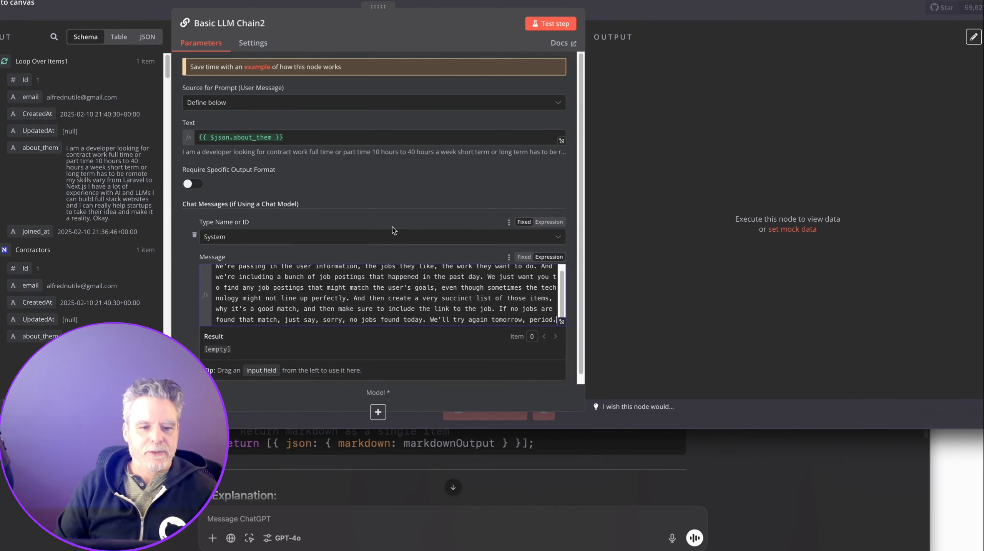
Append a '## JOBS ARE BELOW' heading and the JobPostingsMerged markdown expression on its own line.
left_click(562, 322)
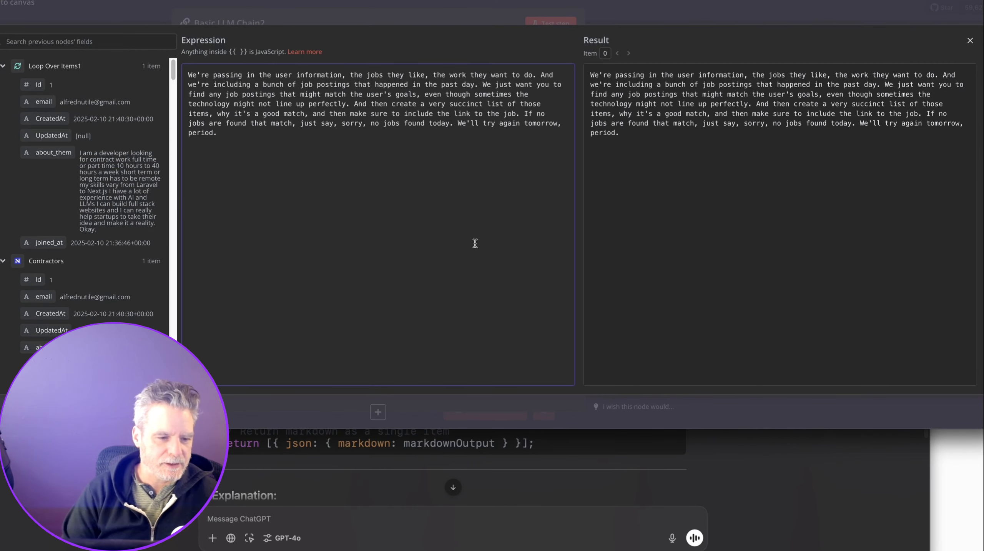
type("## JOBS ARE BE")
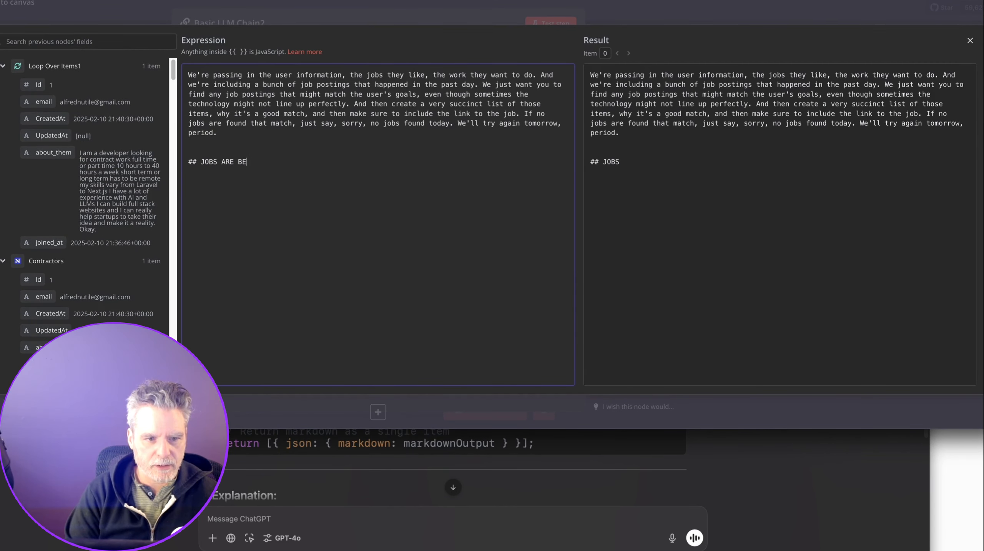
type("LOW")
scroll(51, 316, "down", 3)
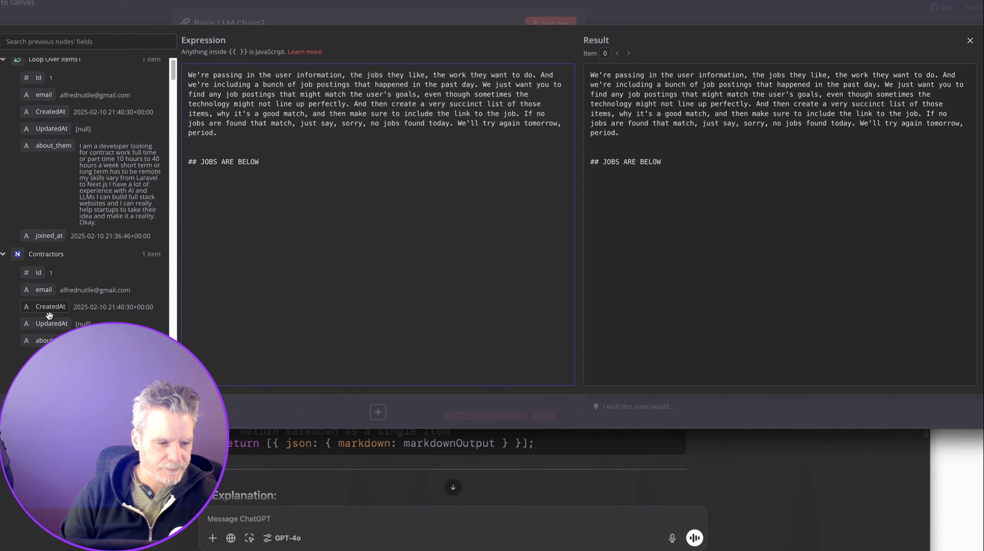
scroll(58, 241, "down", 5)
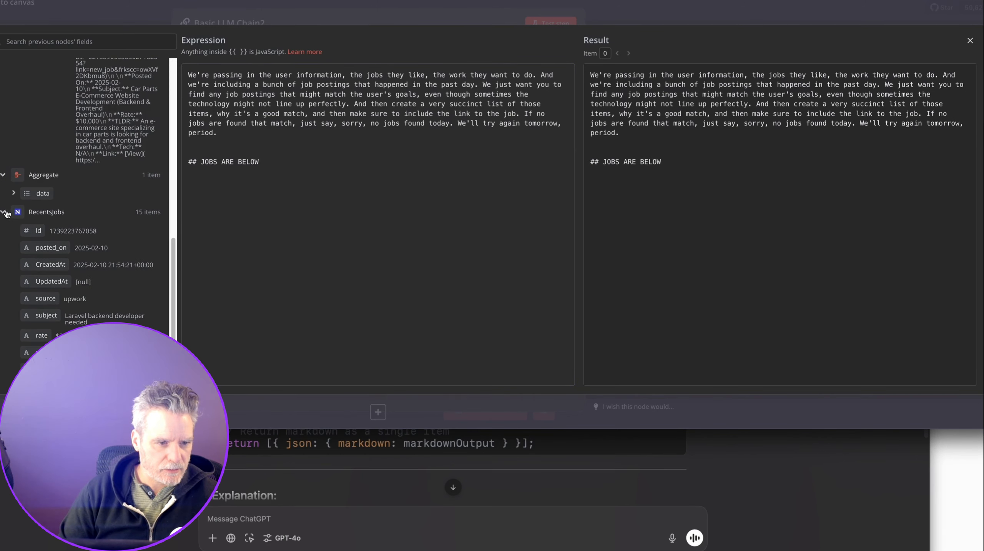
left_click(6, 213)
scroll(46, 193, "down", 4)
scroll(45, 137, "up", 4)
left_click_drag(50, 106, 258, 163)
key("Return")
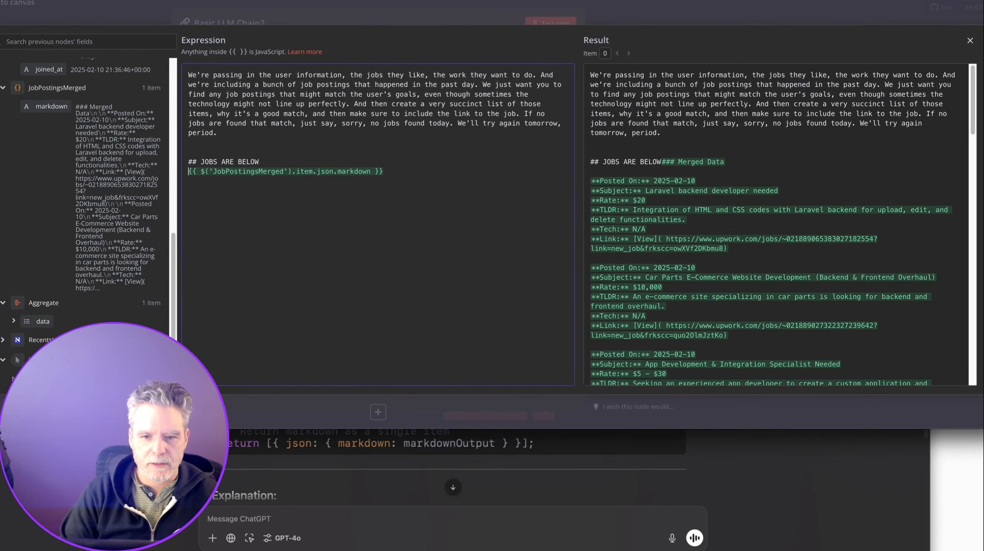
scroll(676, 218, "down", 10)
scroll(664, 193, "up", 10)
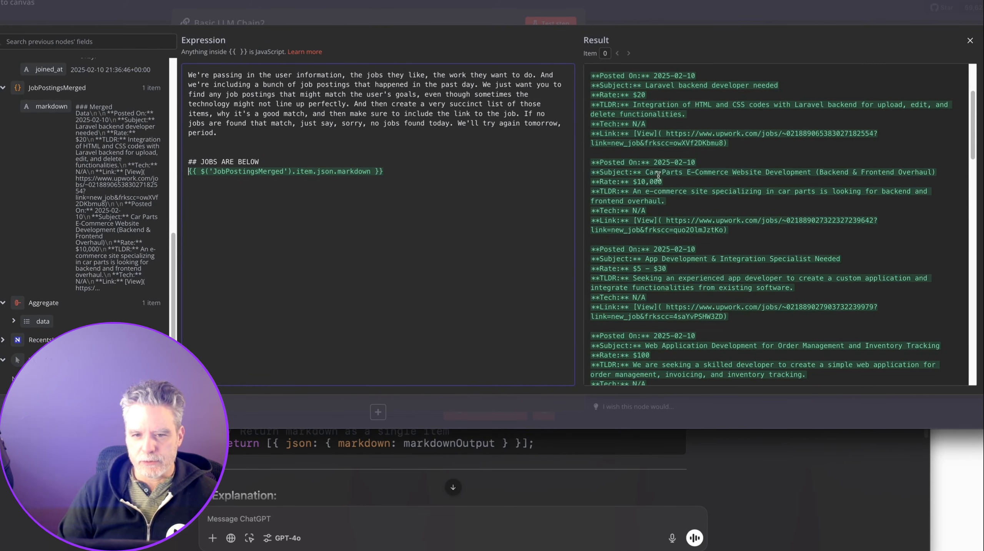
left_click(598, 23)
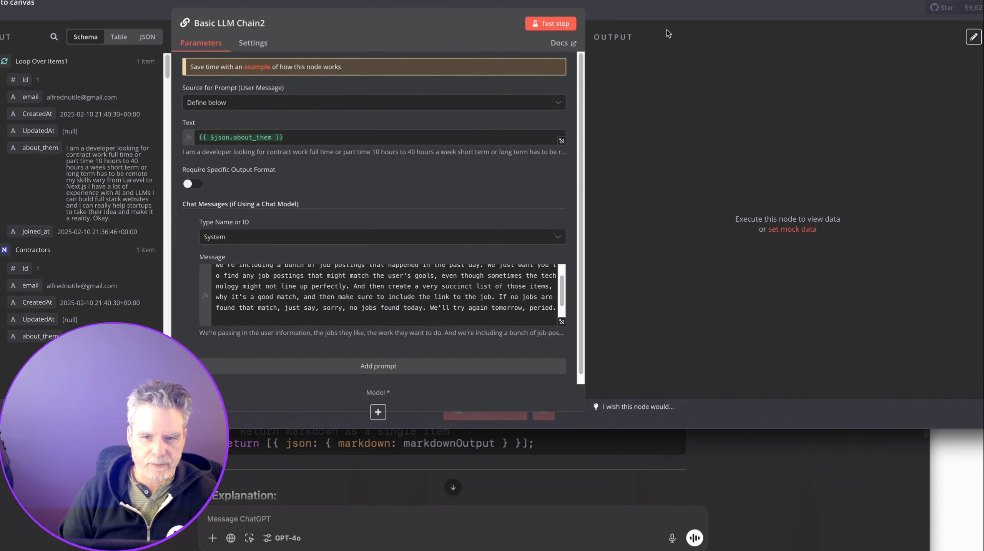
Attach a DeepSeek Chat Model with the DeepSeek account to Basic LLM Chain2, picking deepseek-reasoner.
left_click(673, 22)
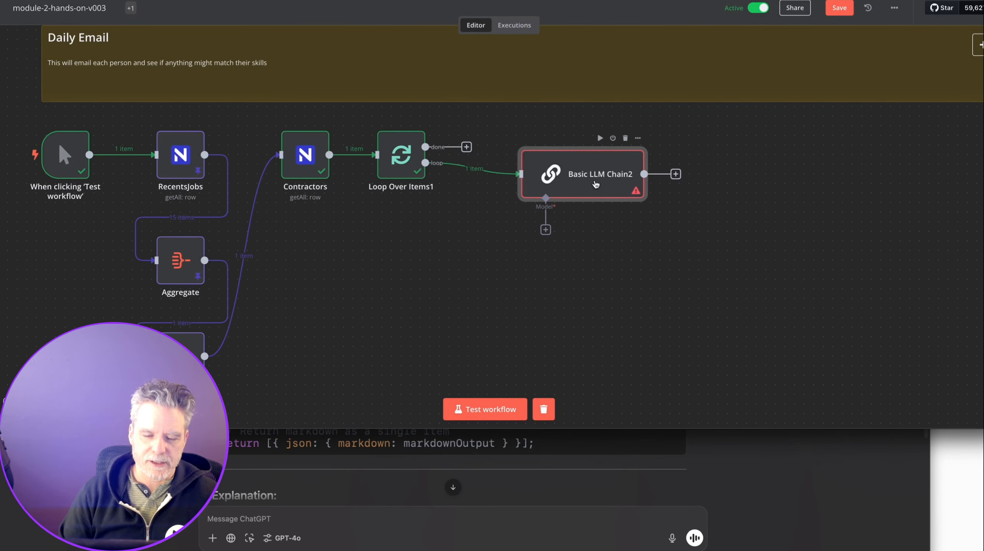
left_click_drag(595, 185, 576, 182)
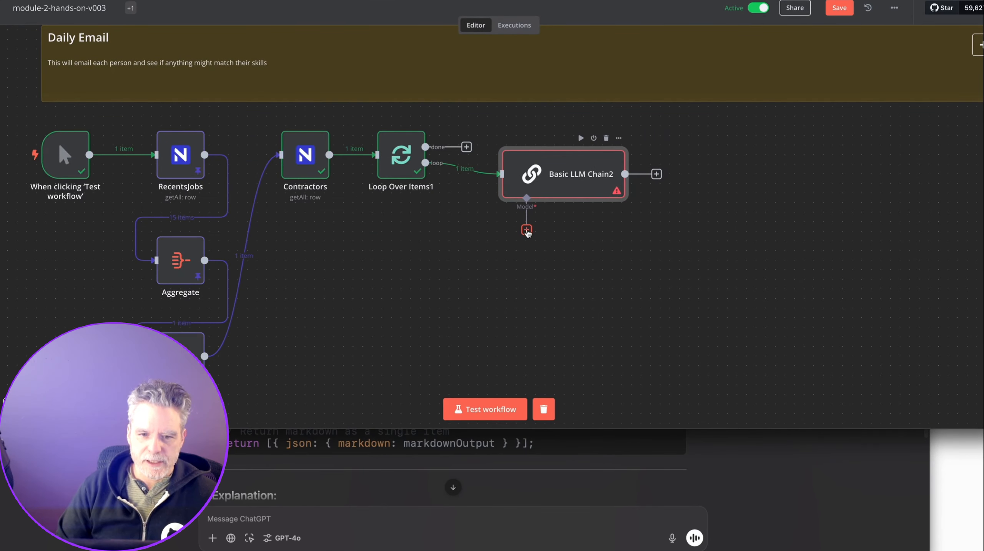
left_click(526, 230)
type("ge")
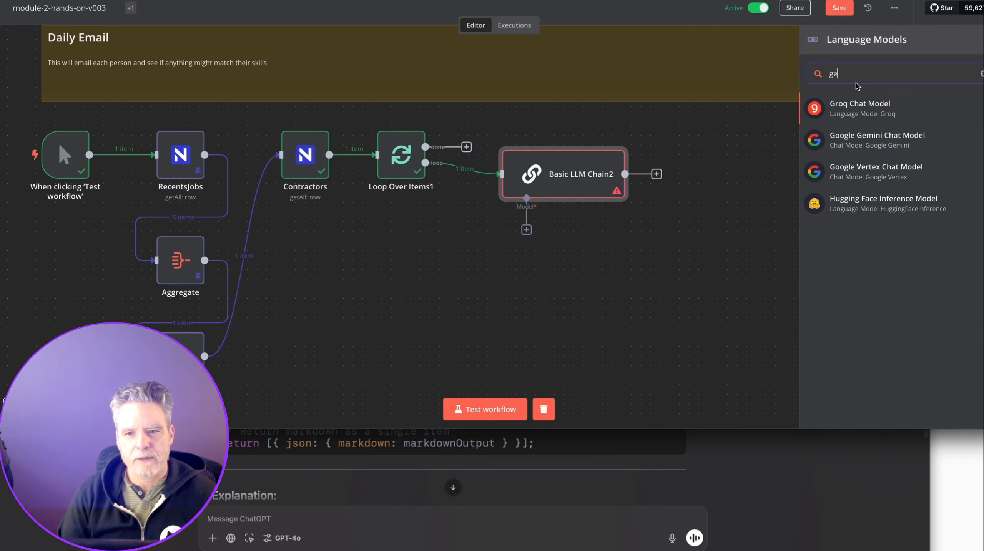
key("BackSpace")
type("de")
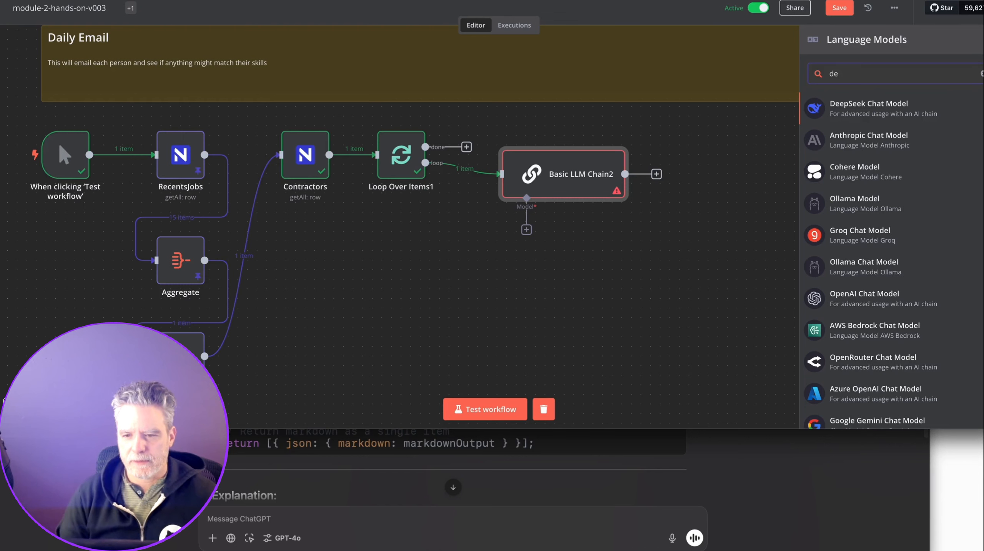
left_click(862, 110)
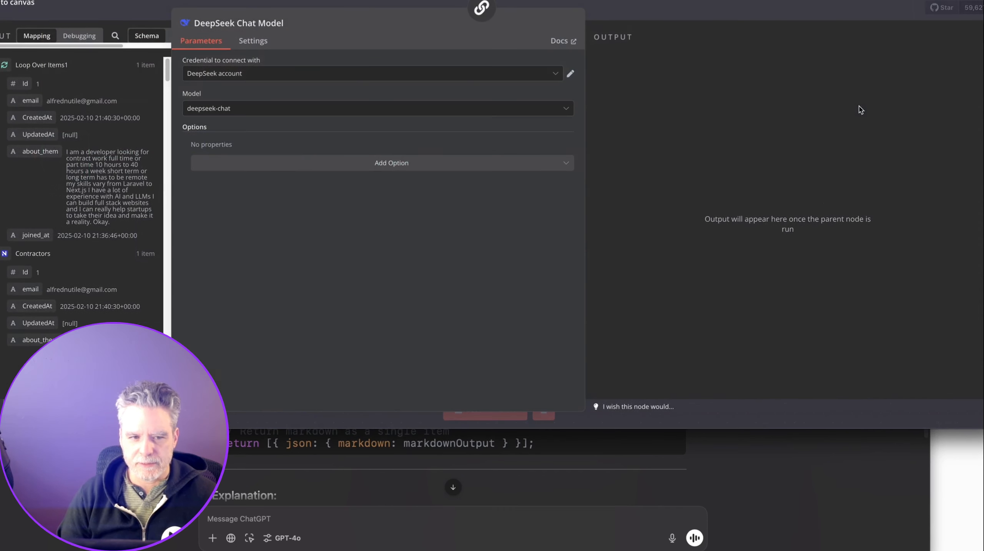
left_click(431, 109)
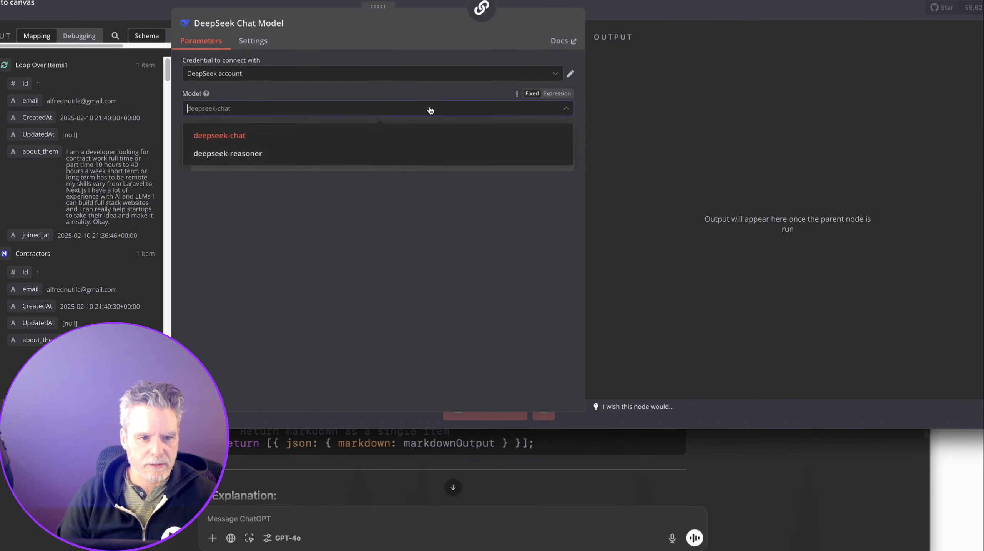
left_click(426, 154)
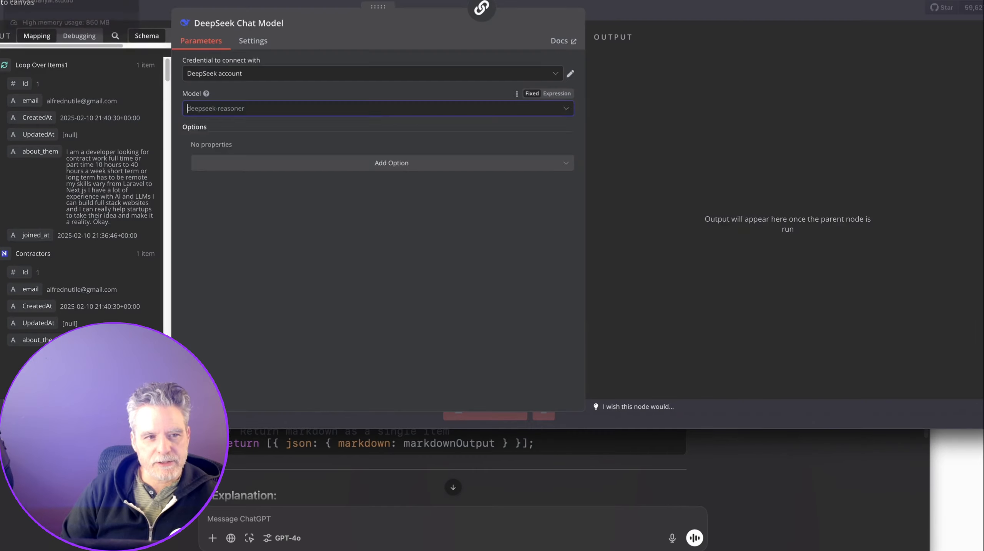
Reopen the DeepSeek model list after confirming deepseek-reasoner's 64K context length in the API docs.
left_click(398, 109)
Confirm deepseek-reasoner, then delete the DeepSeek Chat Model node from the chain.
left_click(400, 154)
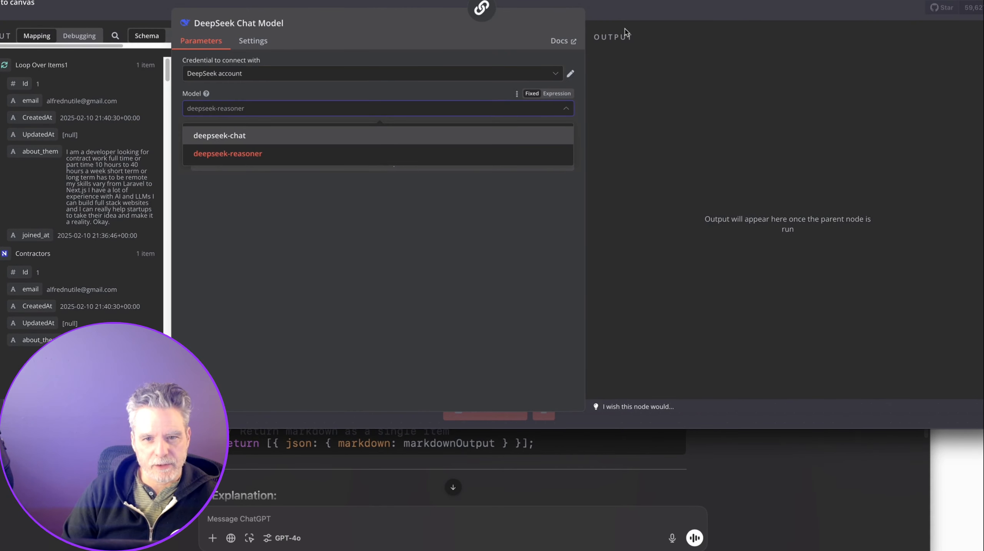
key("Escape")
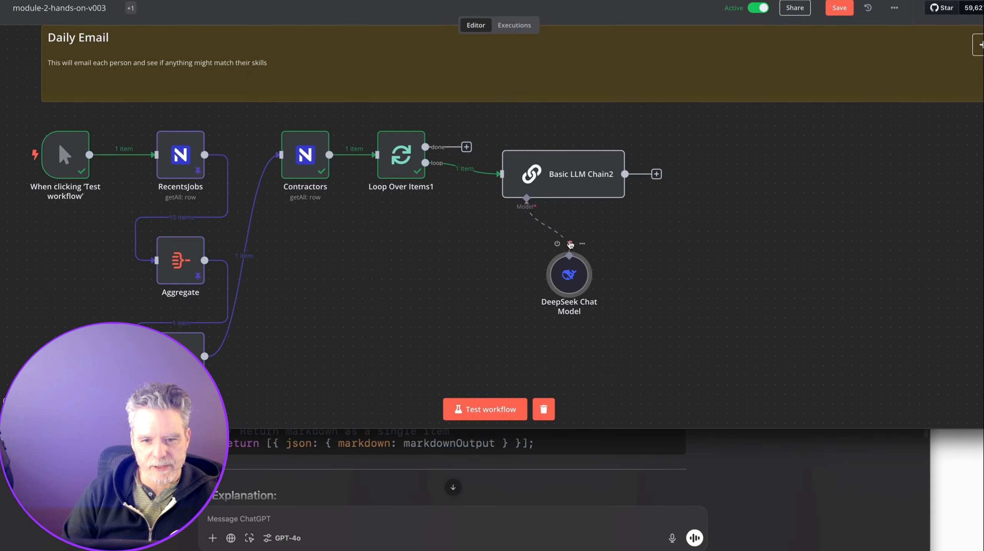
left_click(569, 244)
Attach a Google Gemini Chat Model and start a new Gemini API credential, fetching the key from AI Studio.
left_click(526, 230)
type("ge")
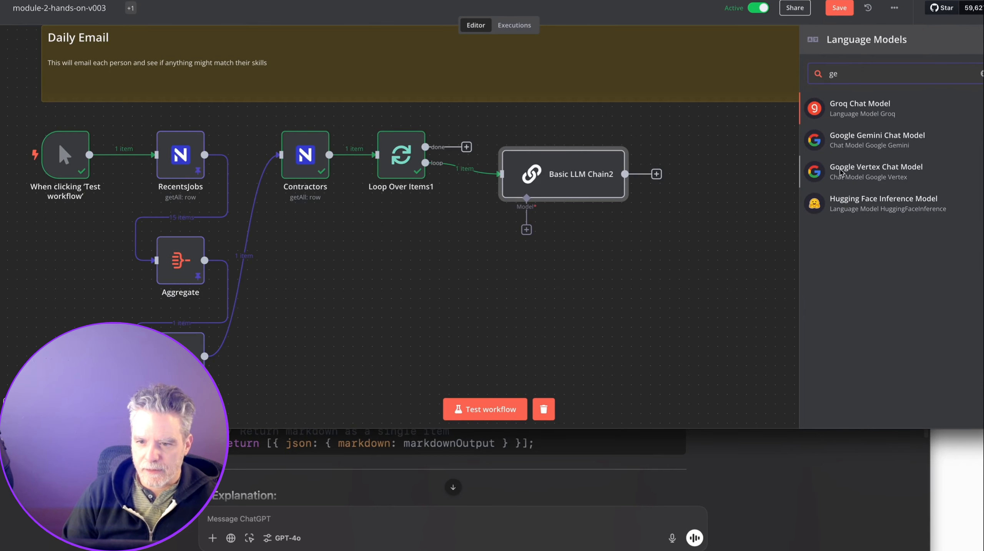
left_click(849, 139)
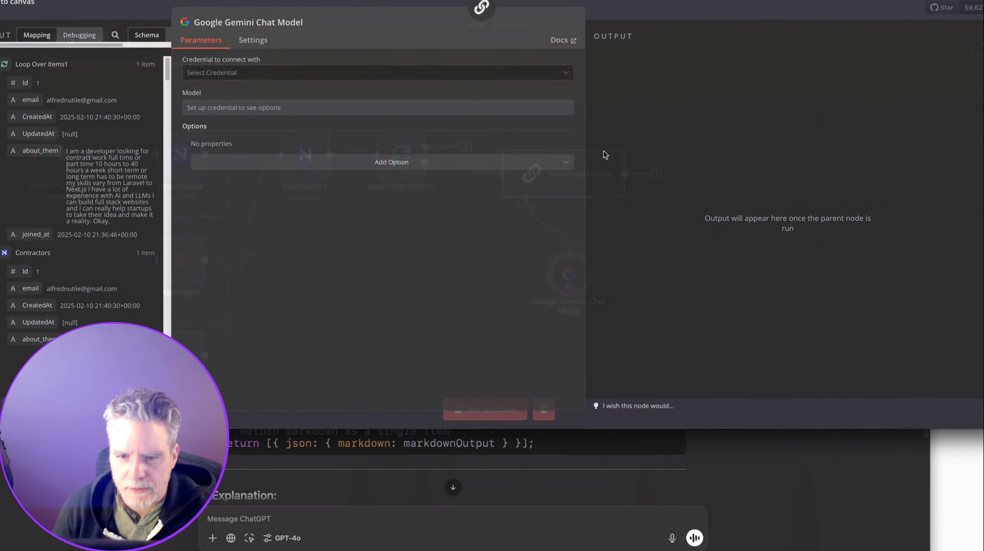
left_click(247, 76)
left_click(251, 99)
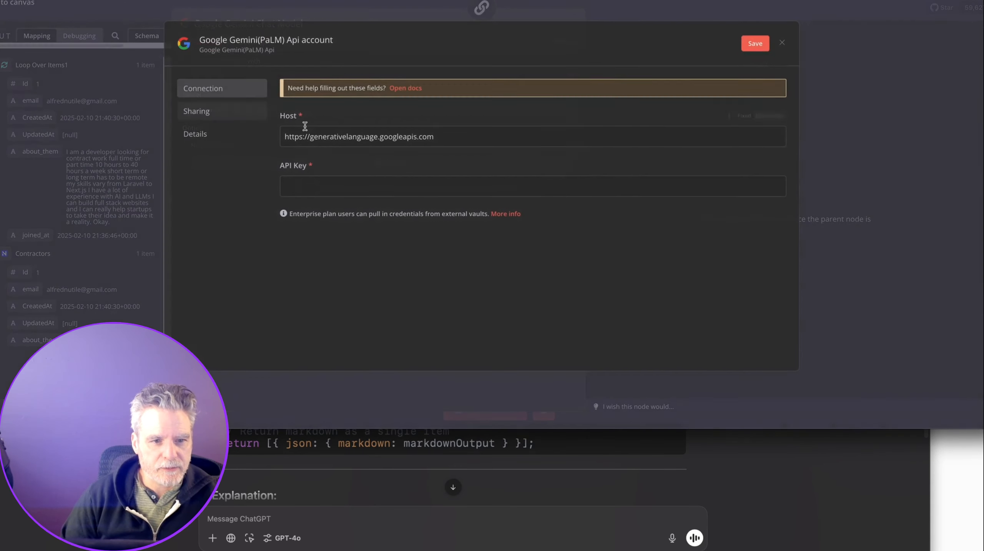
left_click(434, 188)
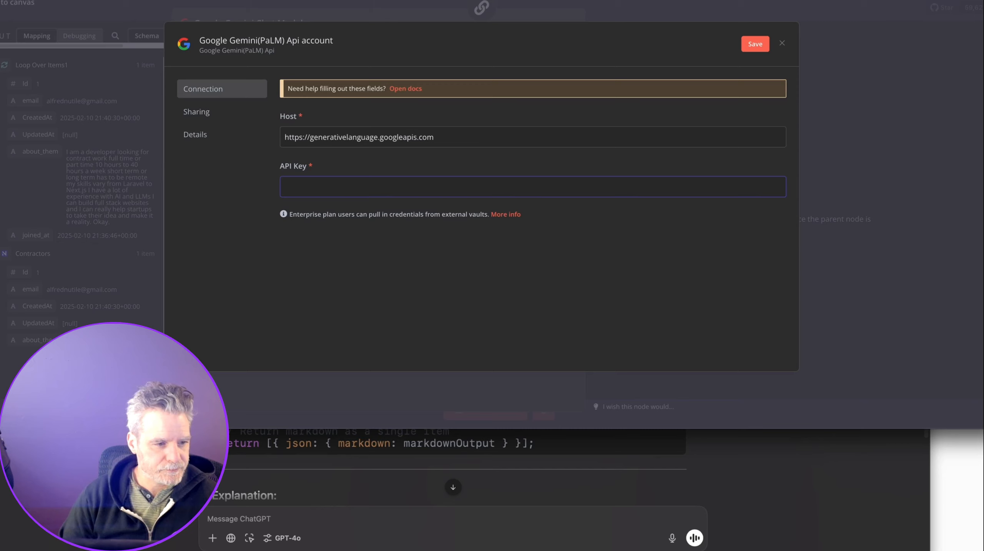
key("ctrl+Tab")
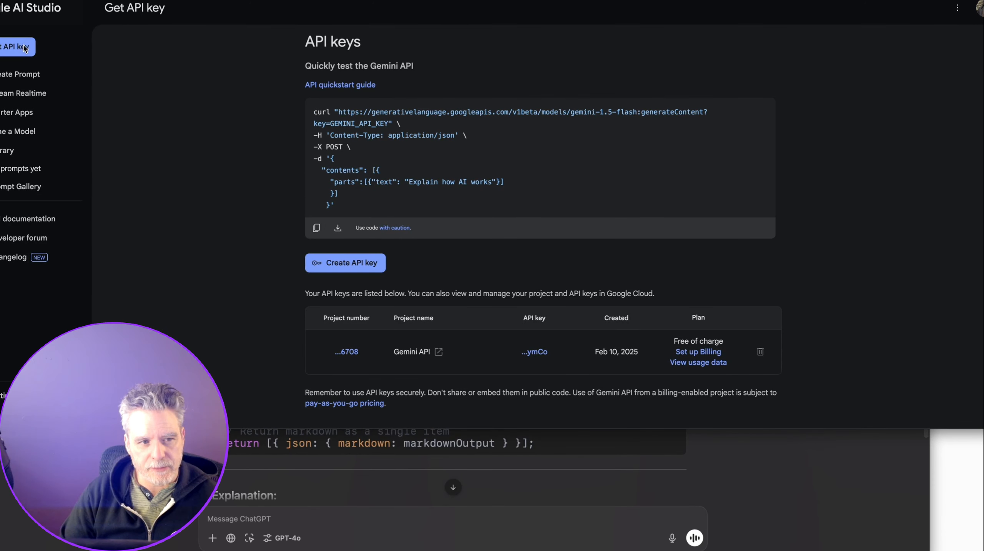
Copy the Gemini API key from AI Studio and paste it into the n8n credential's API Key field.
left_click_drag(965, 0, 965, 0)
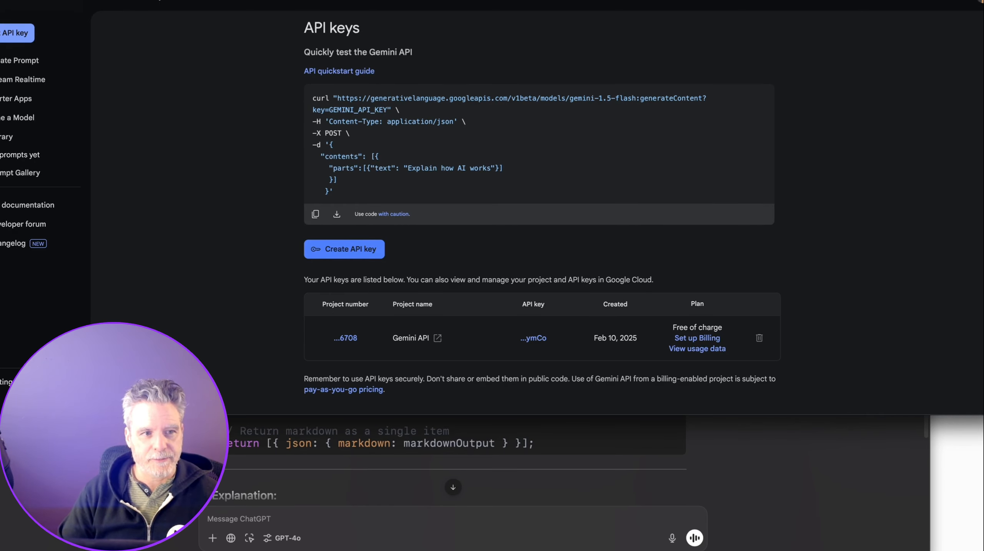
key("super+Tab")
key("super+v")
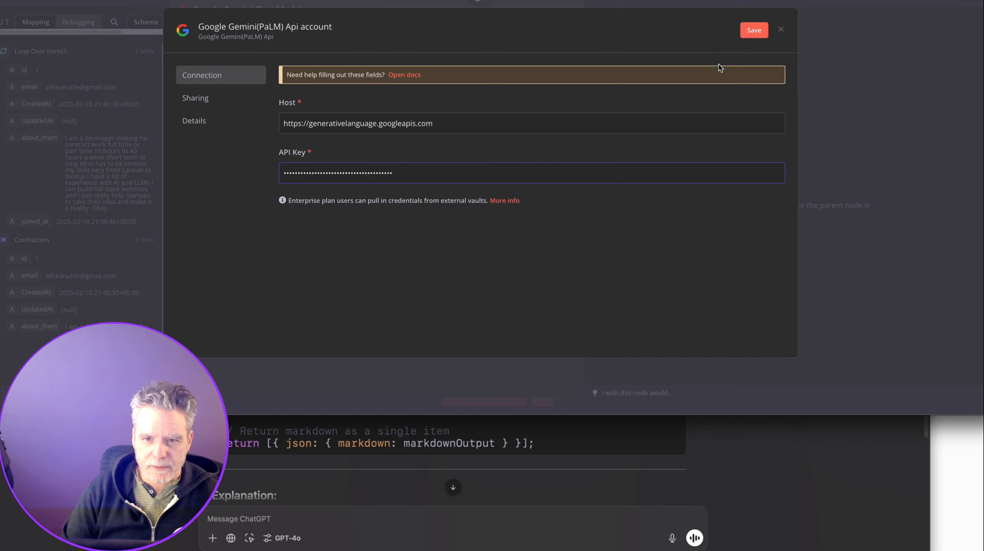
Save the Gemini credential, then select models/gemini-2.0-flash as the chat model.
left_click(753, 31)
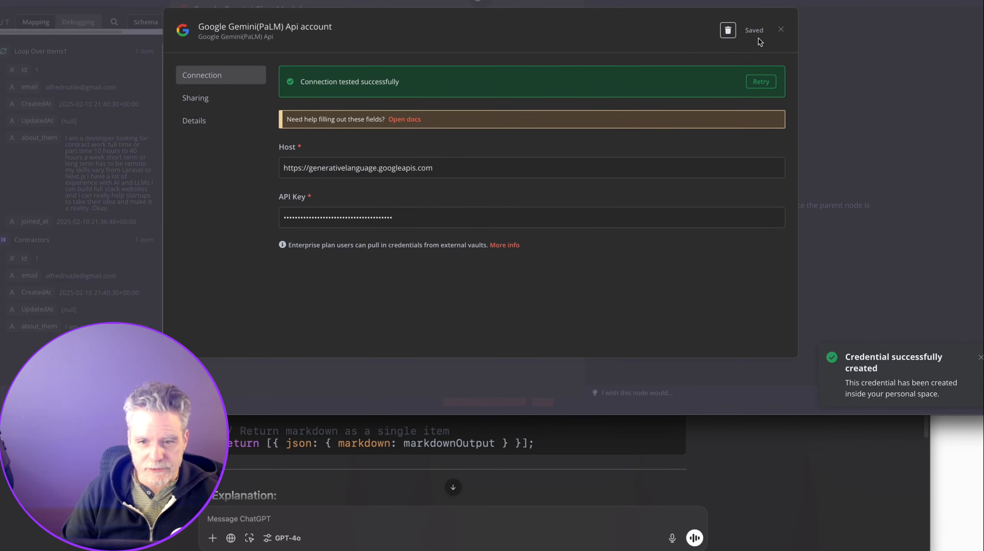
left_click(780, 30)
left_click(407, 104)
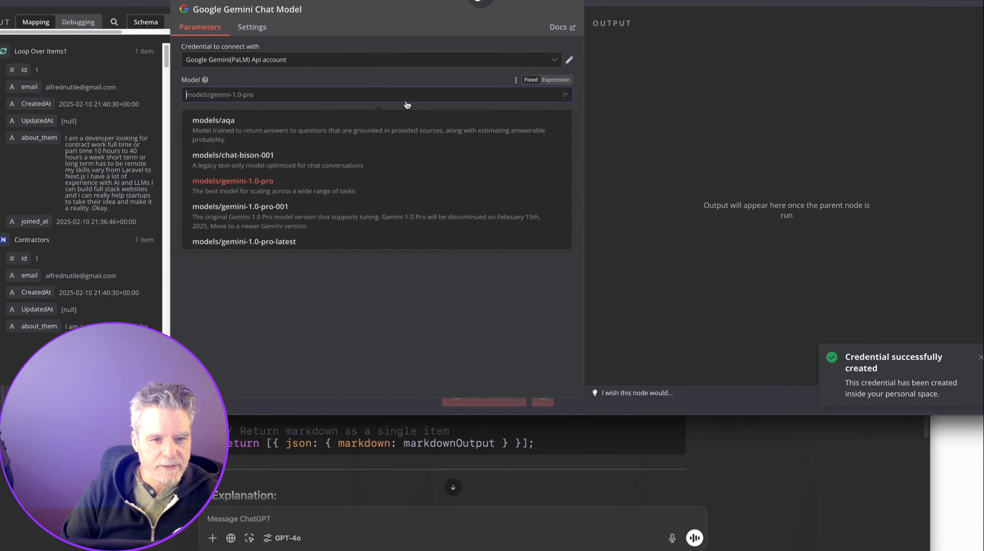
scroll(383, 157, "down", 10)
scroll(382, 156, "down", 2)
scroll(403, 194, "down", 1)
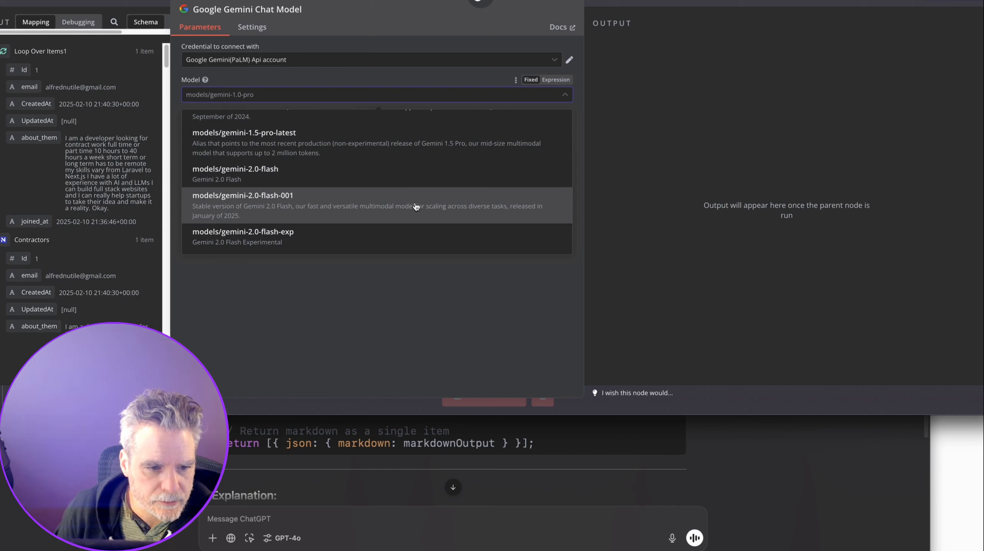
scroll(416, 207, "down", 2)
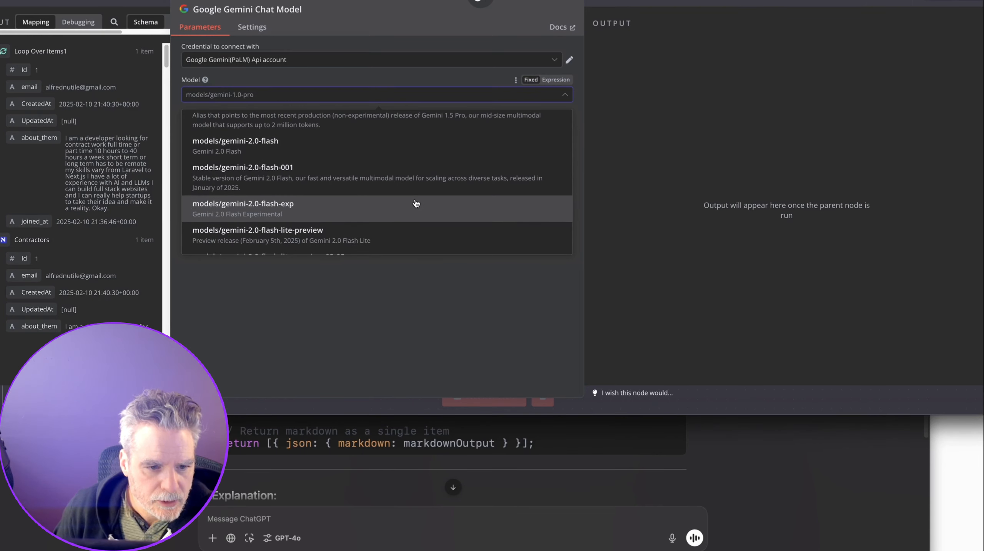
scroll(416, 205, "up", 2)
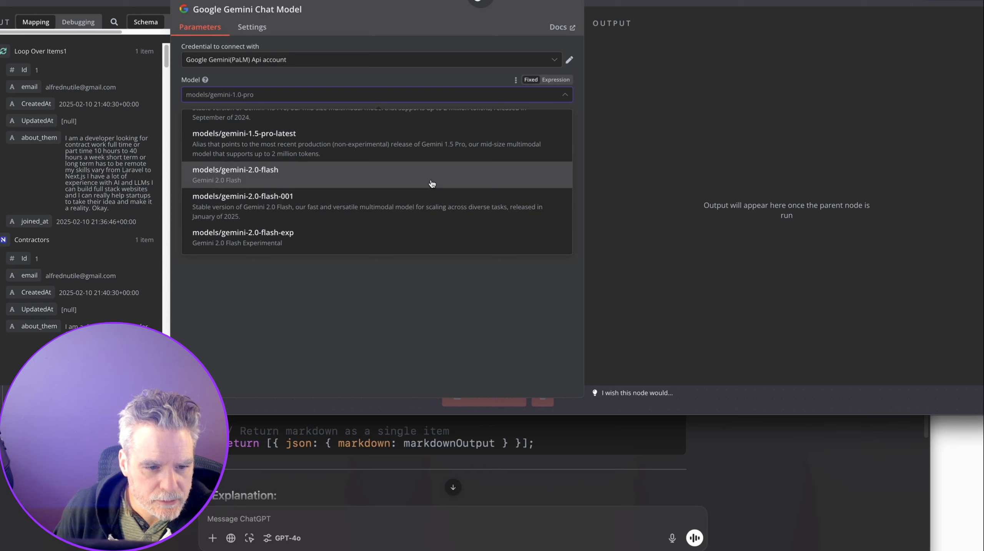
left_click_drag(432, 180, 436, 205)
scroll(436, 208, "down", 9)
scroll(436, 206, "up", 6)
left_click(446, 156)
left_click_drag(446, 156, 443, 161)
scroll(447, 157, "up", 3)
left_click(441, 165)
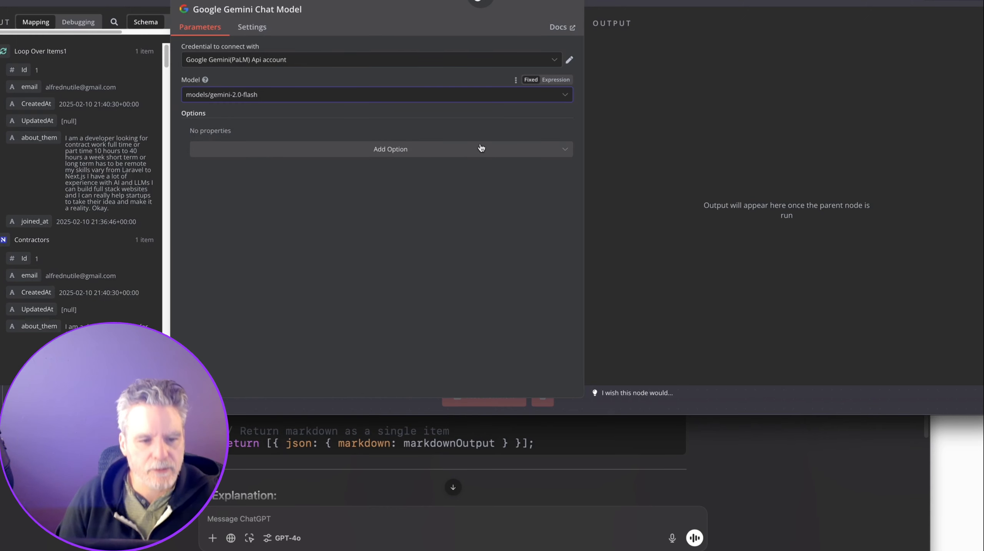
left_click(468, 149)
left_click(599, 2)
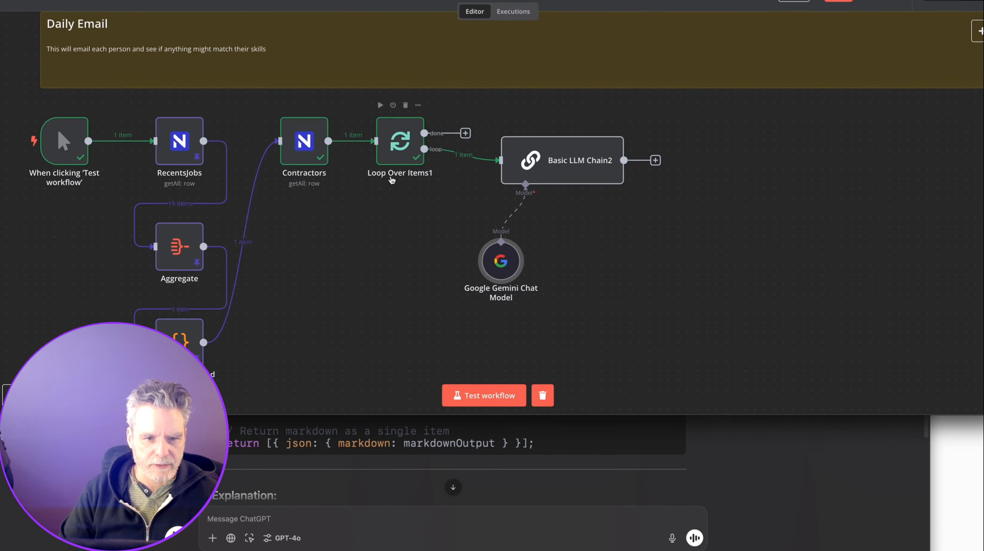
Run Loop Over Items1 and Basic LLM Chain2, confirming Gemini returns five matching job postings with links.
left_click(381, 105)
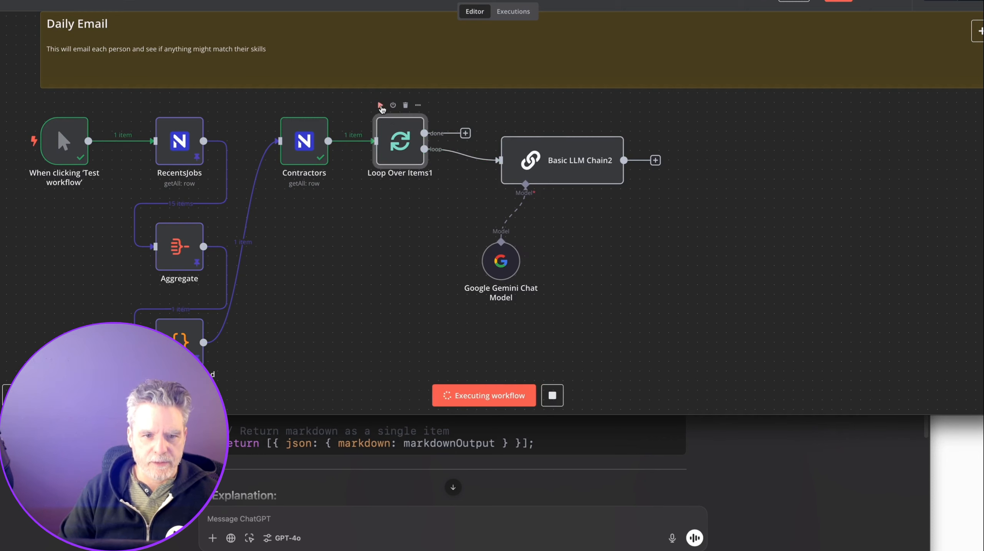
left_click(582, 123)
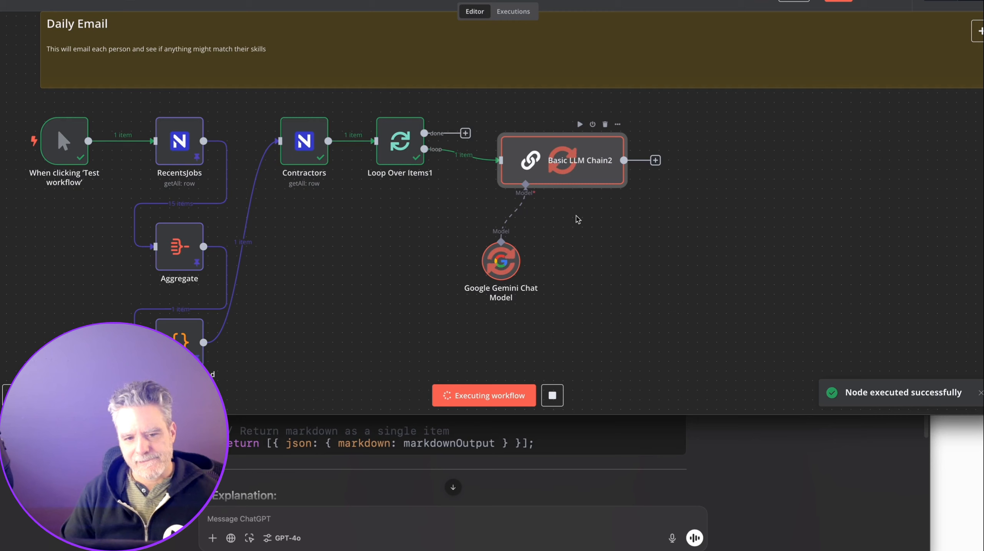
double_click(598, 177)
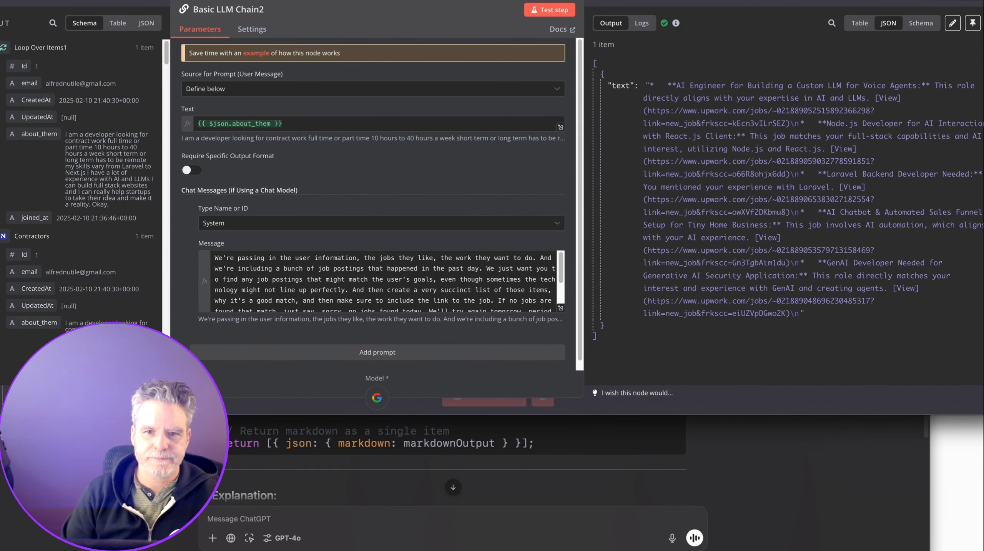
key("Escape")
left_click(672, 161)
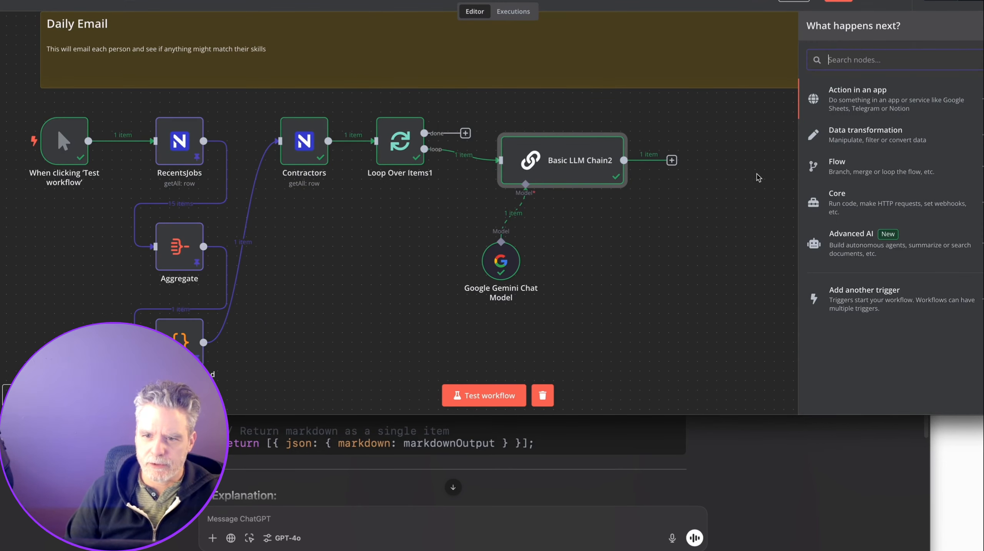
Add a Send Email 'Send an Email' action using the Automations Email Postmark SMTP credential.
type("sm")
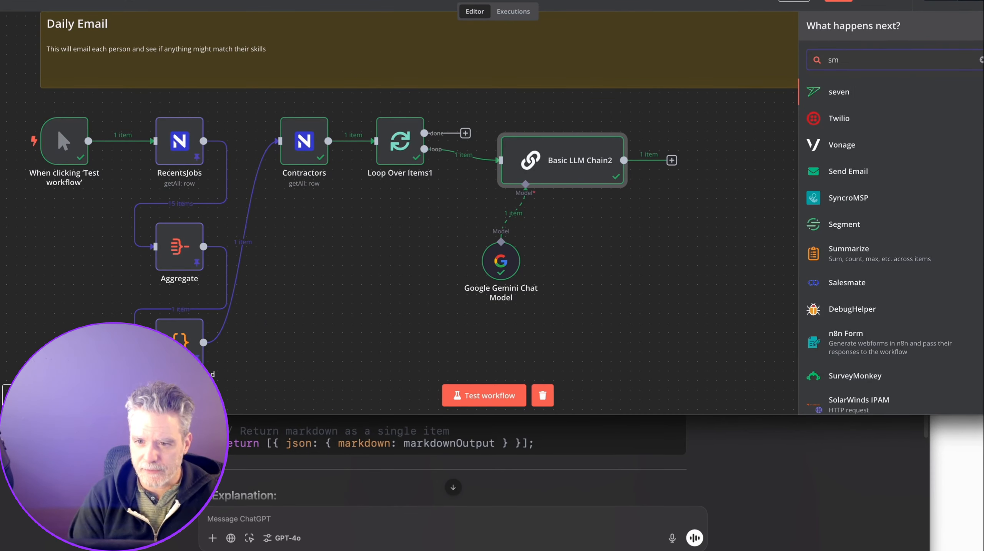
left_click(848, 171)
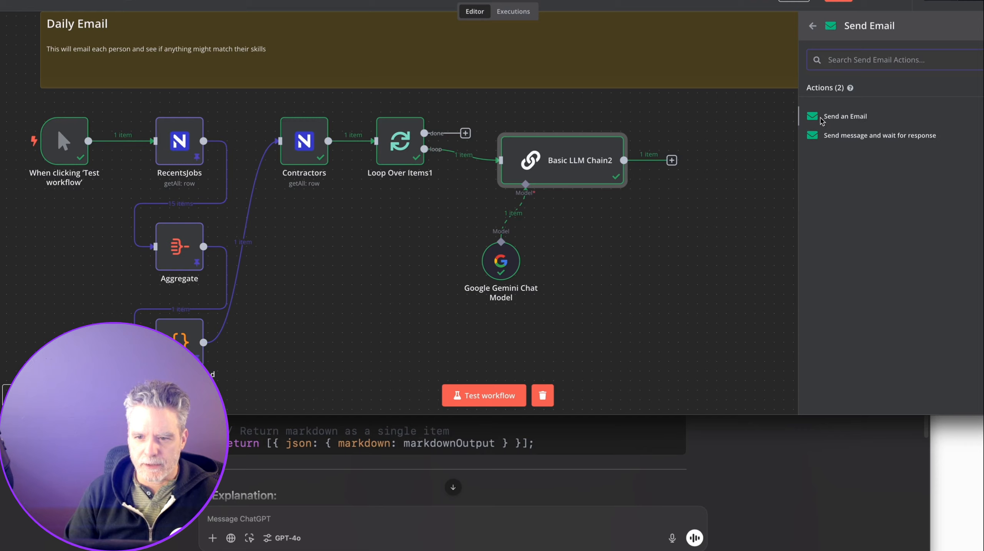
left_click(822, 118)
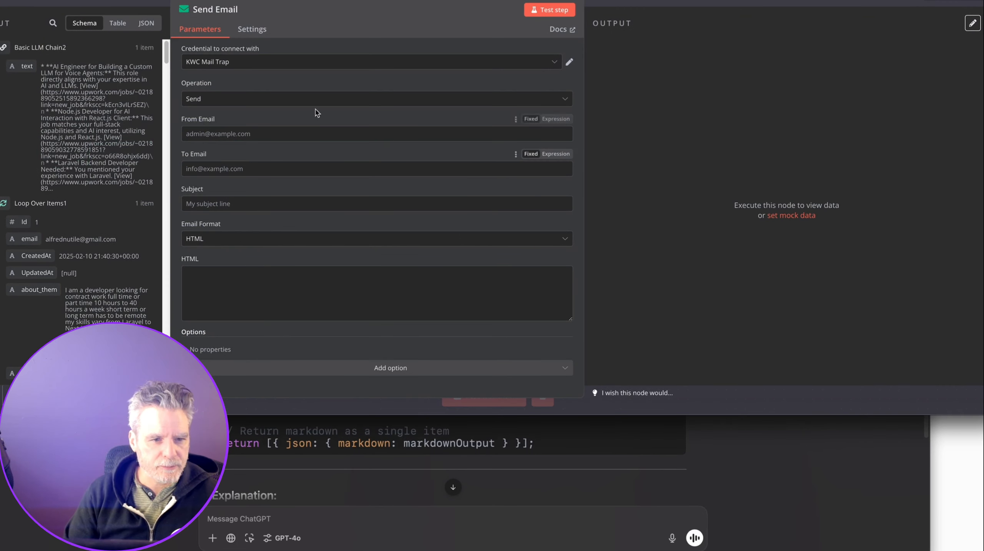
left_click(284, 87)
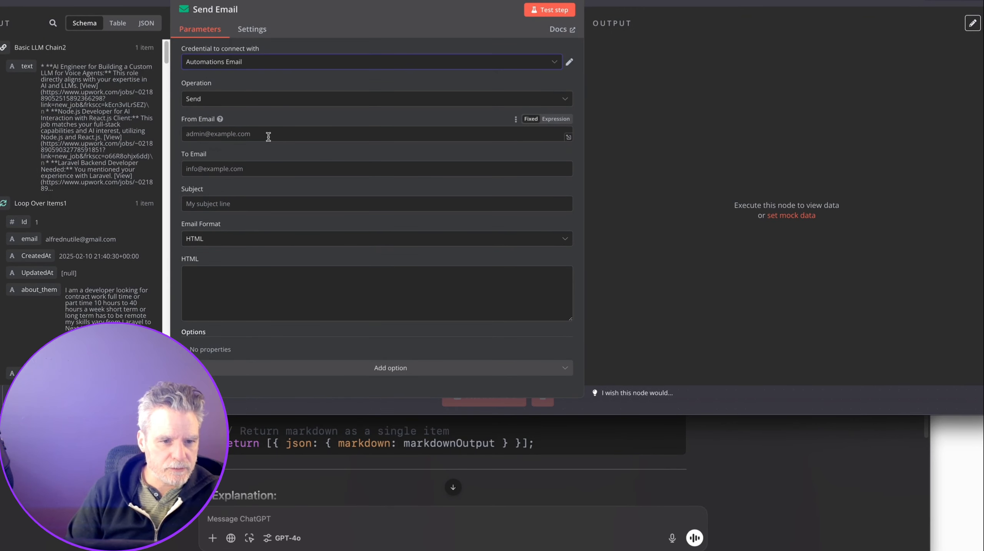
Fill in the sender address and the remaining email fields: To, Subject, and Text/HTML.
key("super+shift+v")
type("automa")
key("Escape")
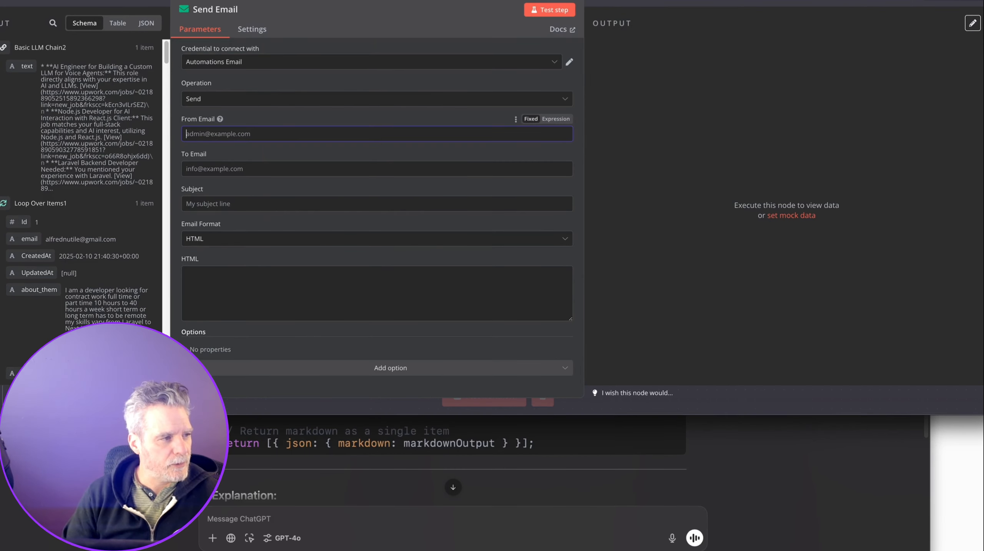
key("super+Tab")
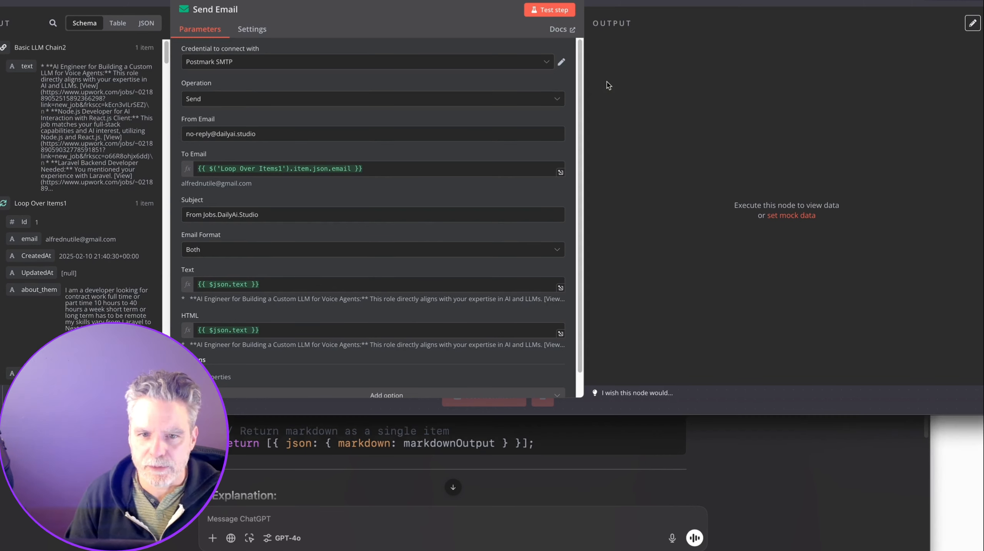
key("super+t")
type("https://postmarkapp.com/")
key("Return")
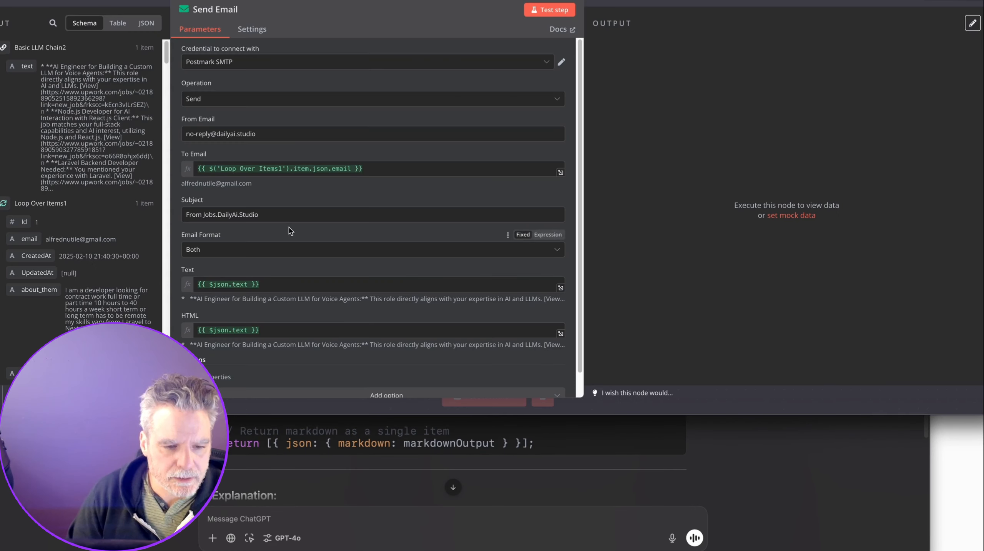
scroll(291, 231, "down", 1)
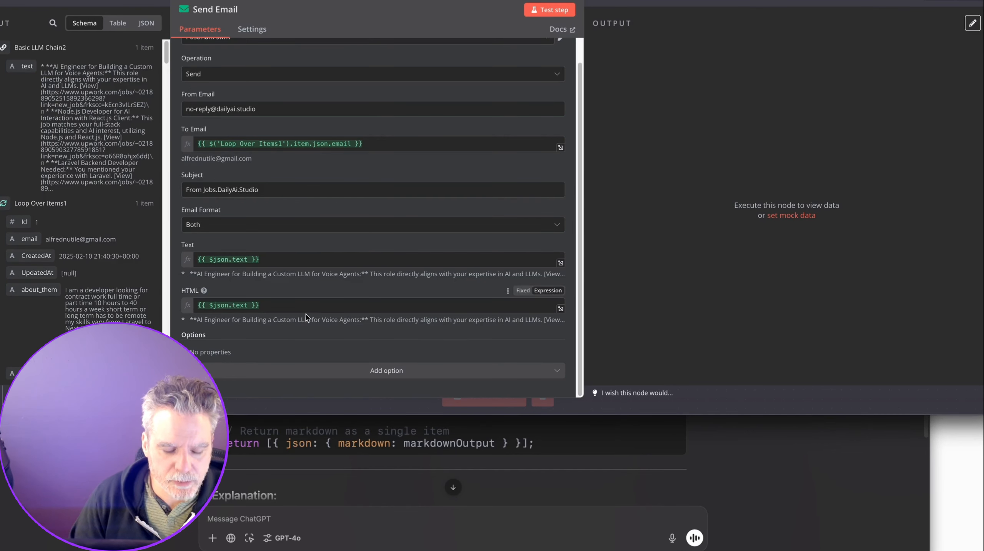
Pin Basic LLM Chain2's output data.
left_click(741, 5)
left_click(618, 123)
left_click(639, 212)
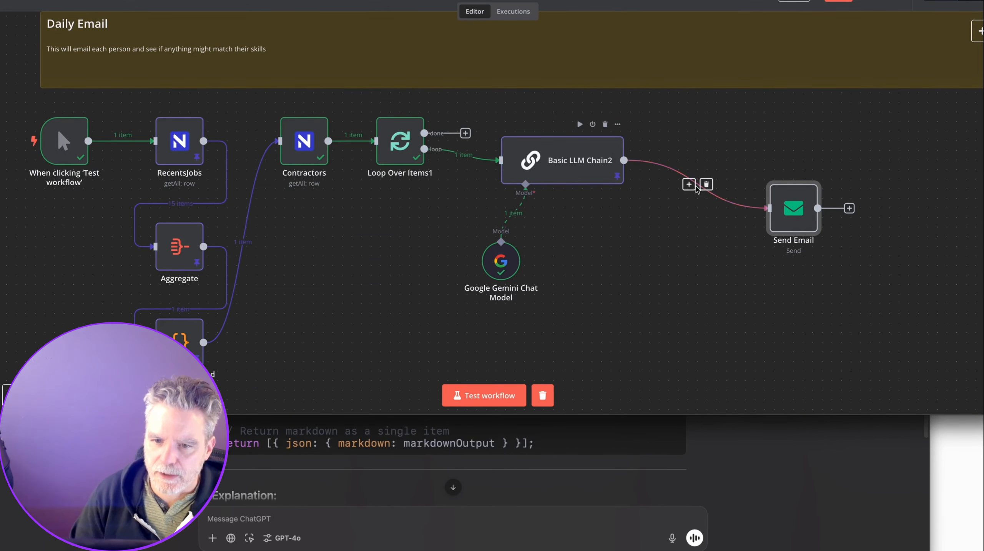
Insert a Markdown node set to Markdown to HTML, converting {{ $json.text }}, before Send Email.
left_click(692, 188)
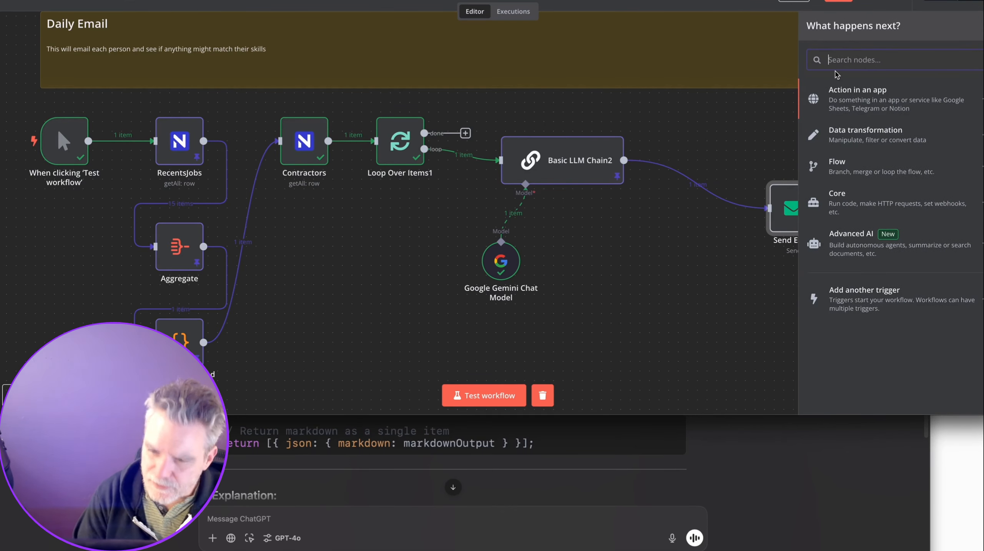
type("mark")
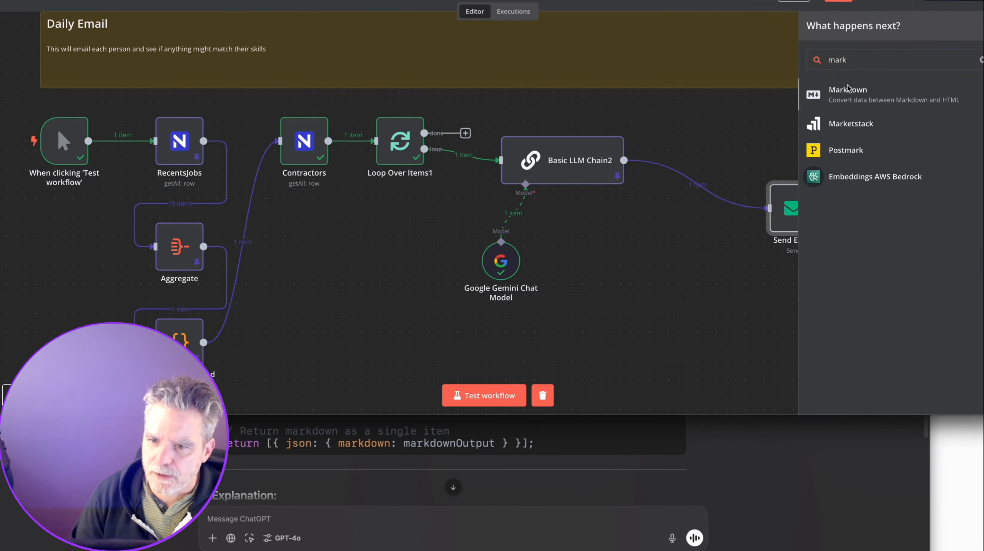
left_click(849, 105)
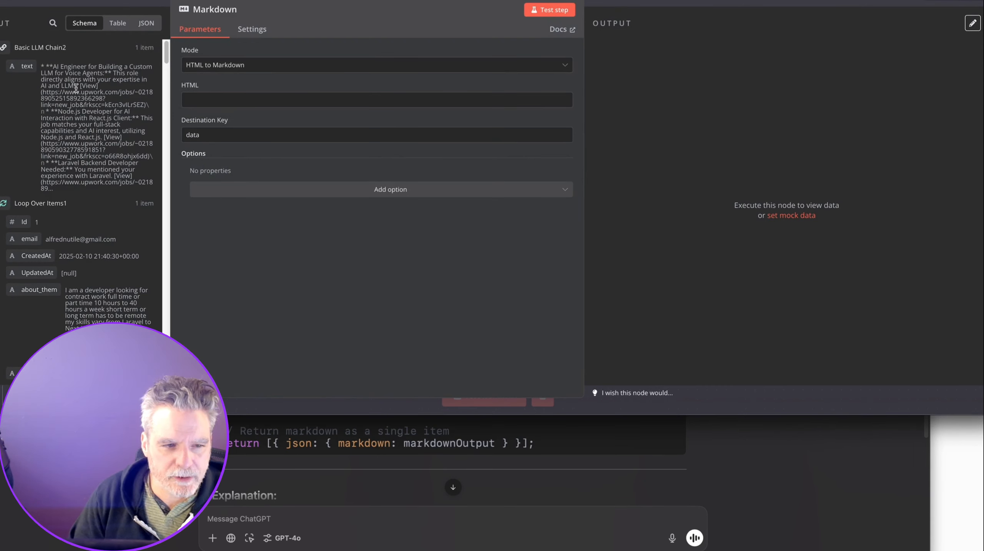
left_click(213, 72)
left_click(215, 88)
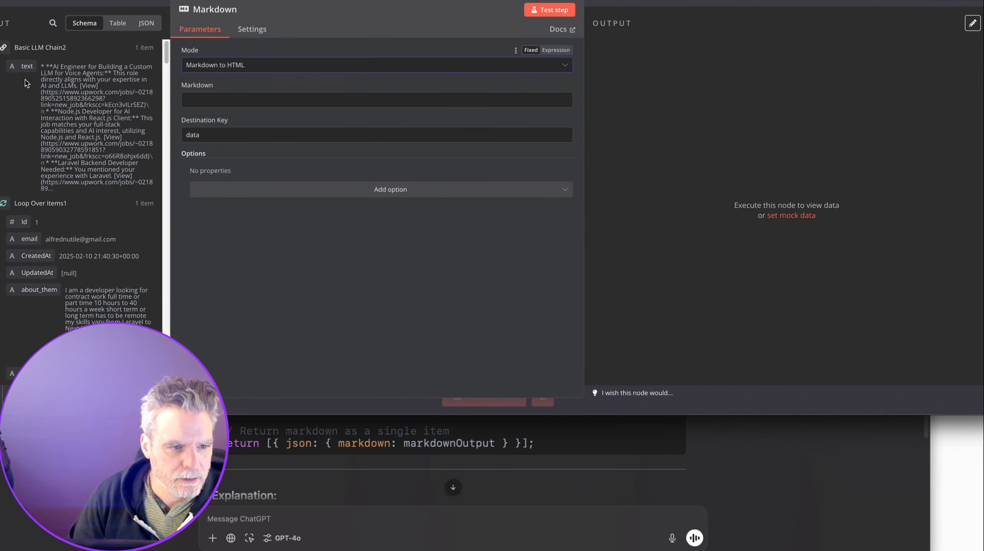
left_click_drag(17, 69, 418, 100)
left_click(640, 2)
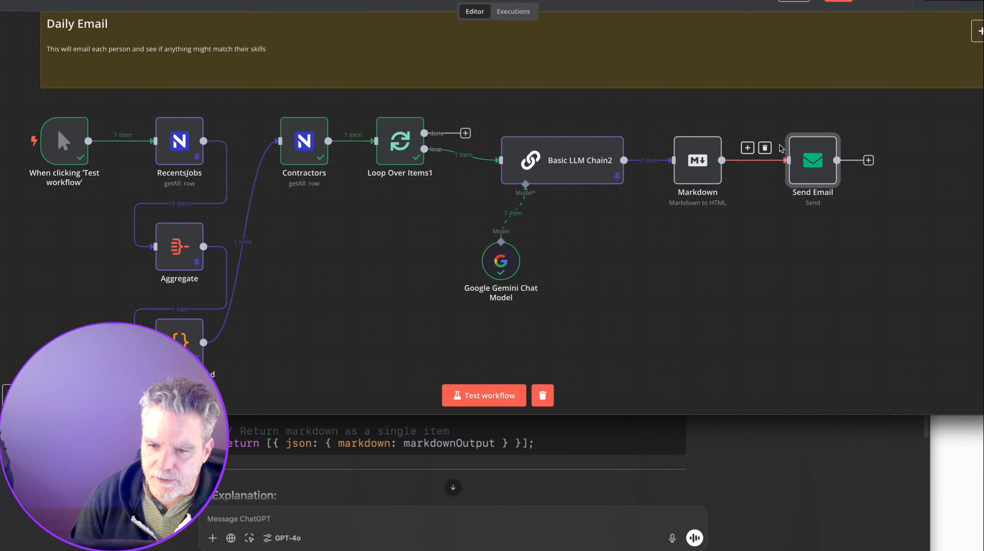
Run the Markdown conversion step to produce its HTML data.
double_click(802, 176)
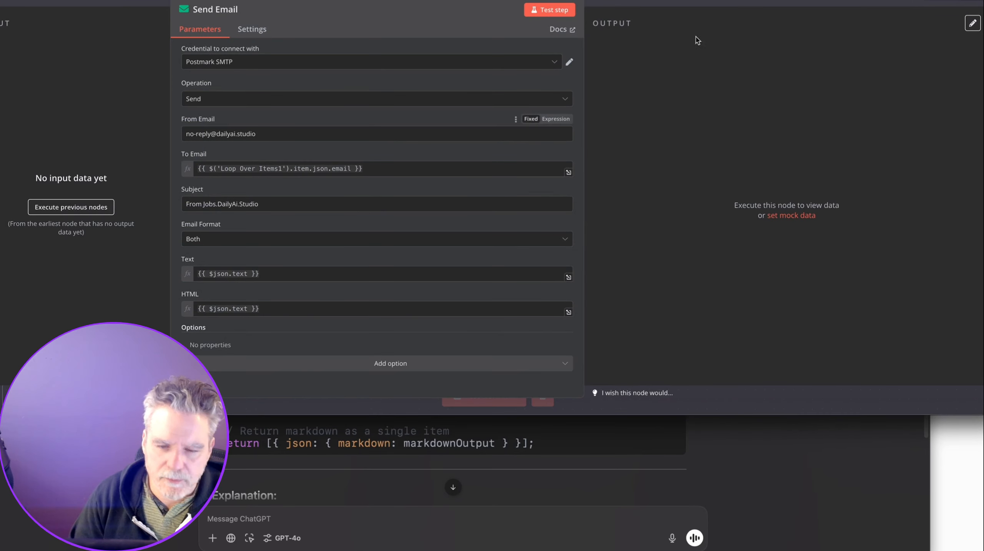
key("Escape")
left_click(677, 124)
Set the email HTML to {{ $json.data }} and loop Send Email back to Loop Over Items1.
double_click(813, 161)
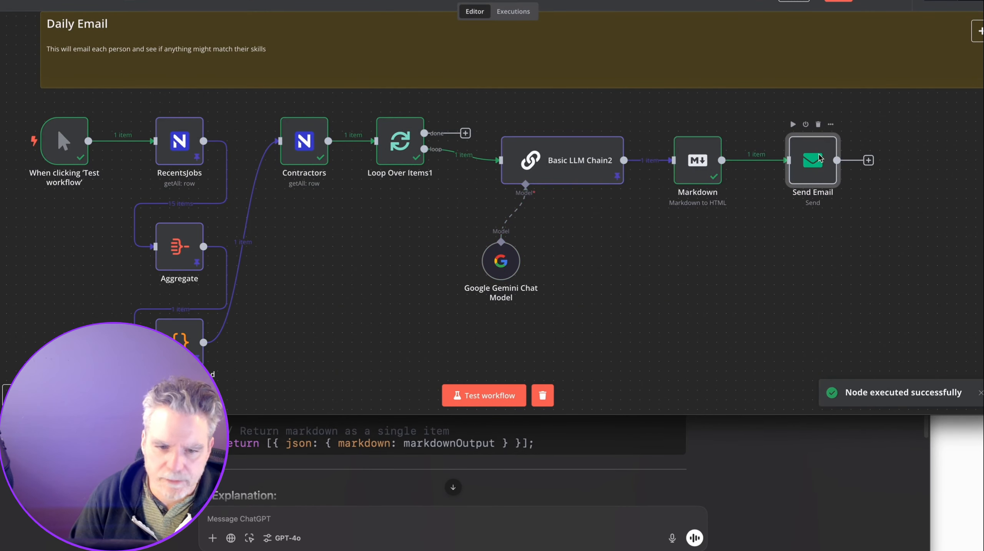
scroll(280, 309, "down", 1)
left_click_drag(280, 309, 99, 285)
key("BackSpace")
left_click_drag(27, 201, 216, 306)
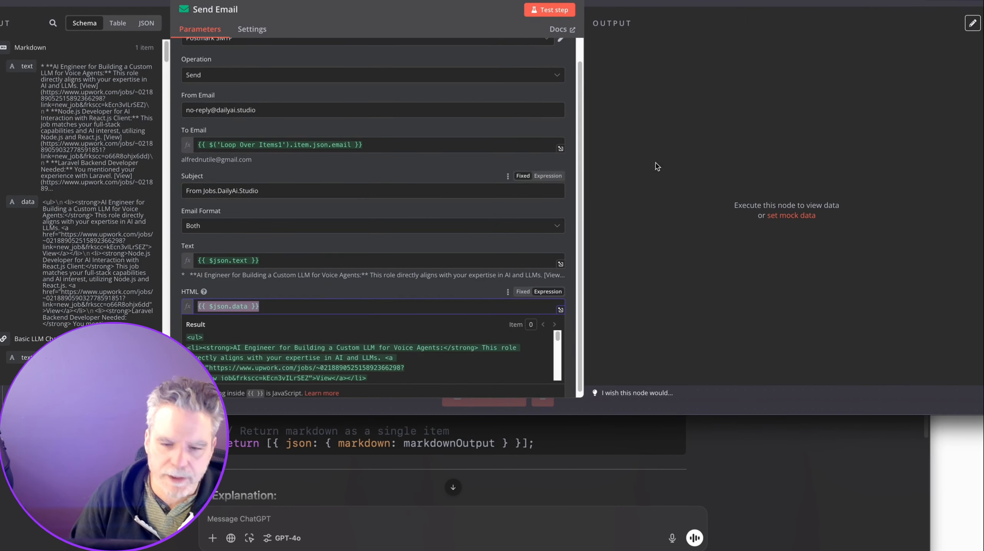
key("Escape")
left_click_drag(825, 169, 376, 142)
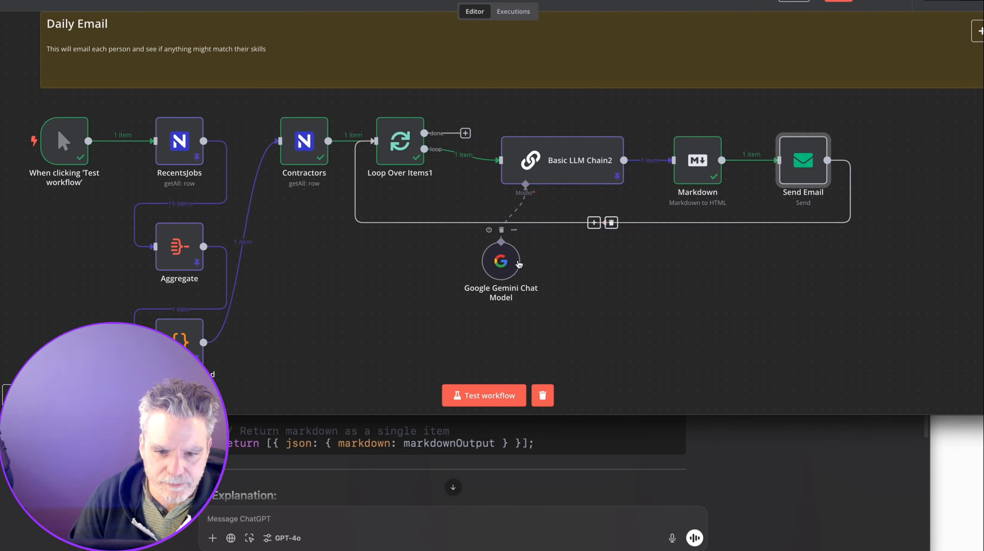
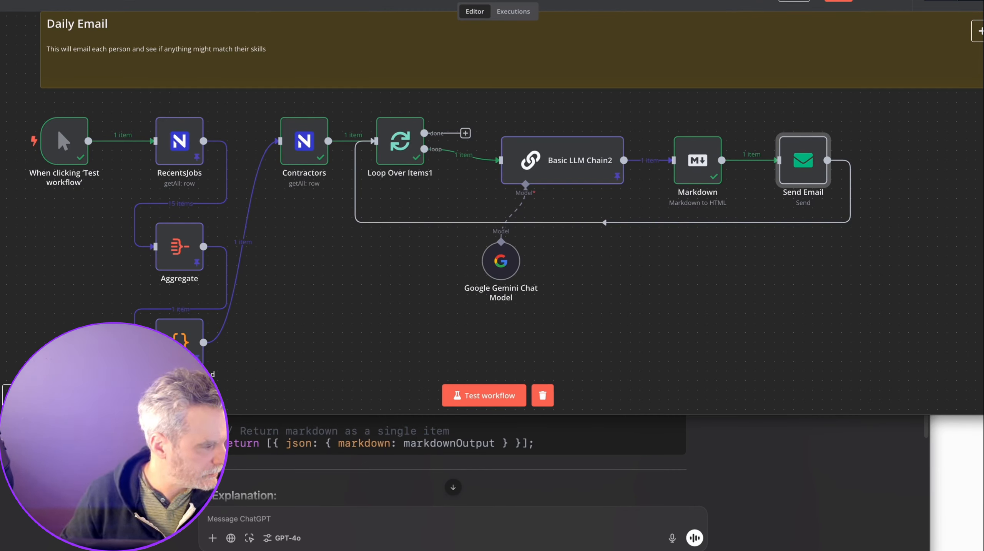
Test-run the whole Daily Email workflow, dismiss the form popup, and nudge the manual trigger node.
left_click(502, 395)
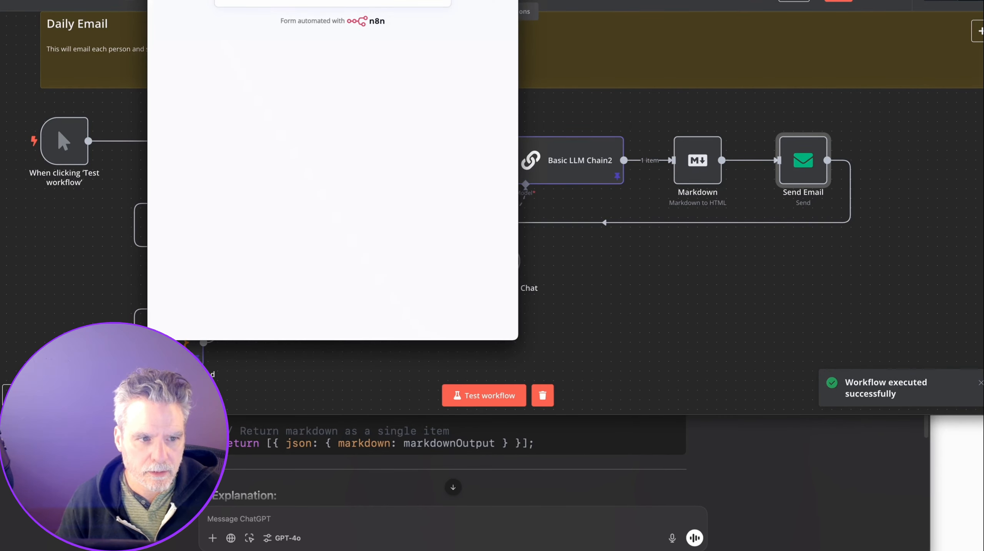
key("super+w")
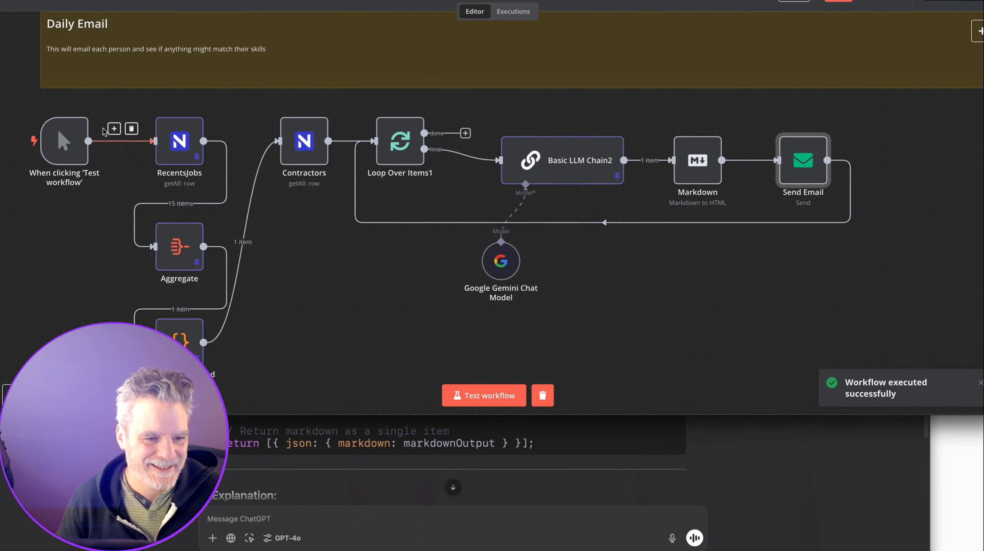
scroll(108, 138, "up", 15)
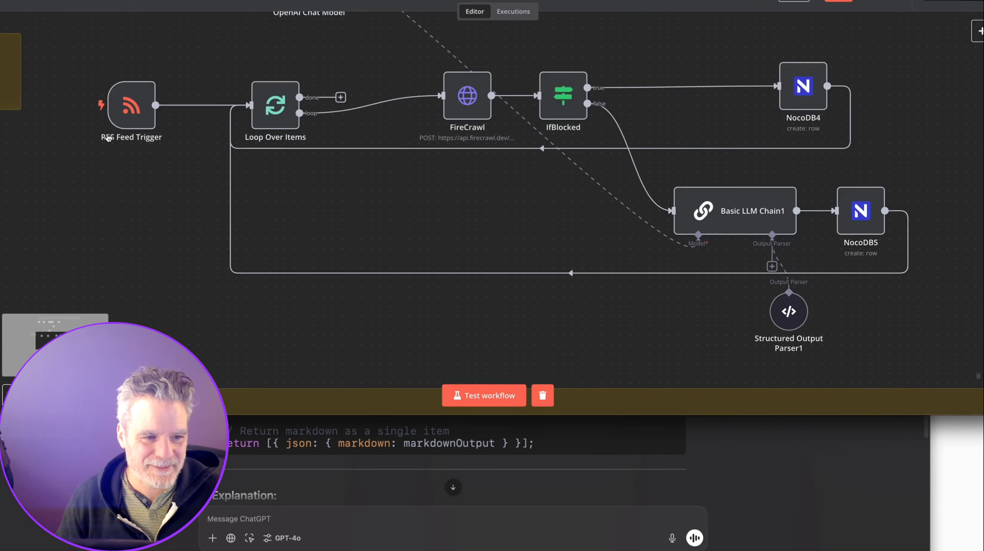
scroll(110, 141, "up", 5)
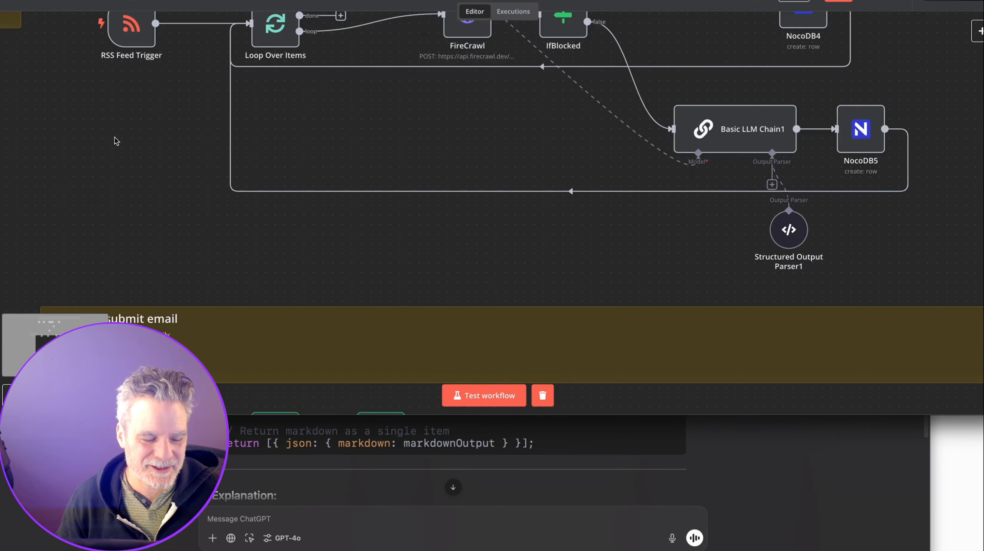
scroll(120, 143, "up", 10)
scroll(120, 144, "down", 20)
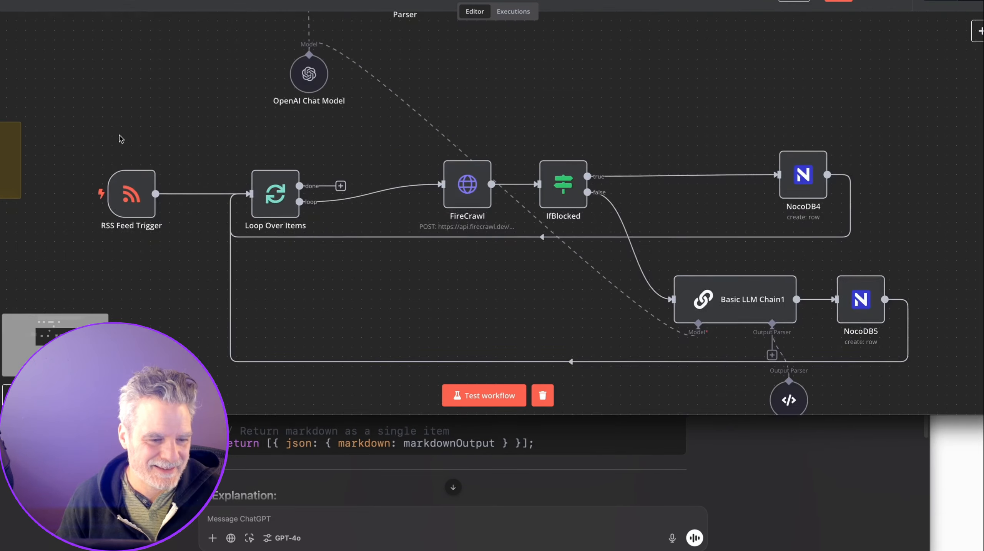
mouse_move(82, 93)
left_mouse_down()
mouse_move(99, 94)
mouse_move(80, 94)
left_mouse_up()
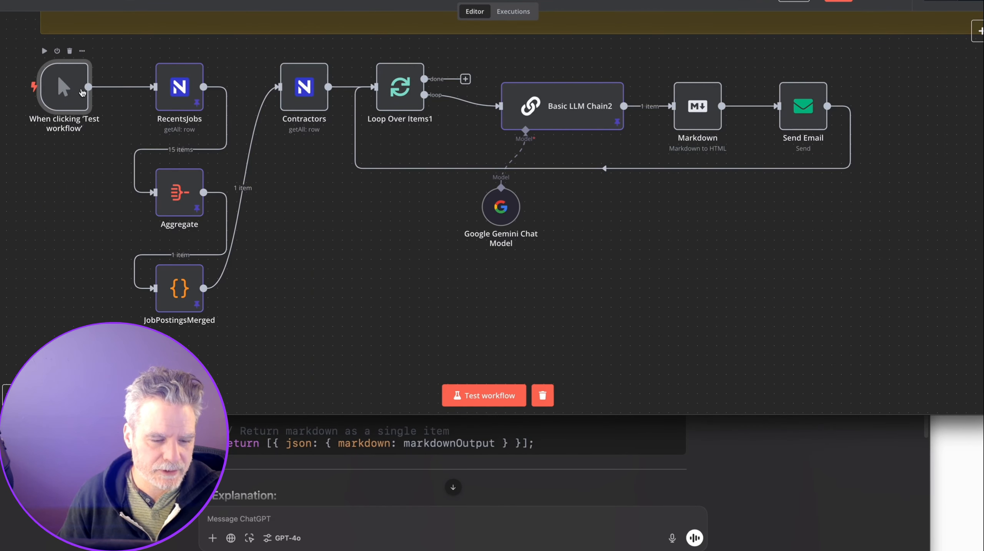
Add a Schedule Trigger firing daily at 5am below the manual trigger, with the manual trigger still feeding RecentsJobs.
mouse_move(114, 78)
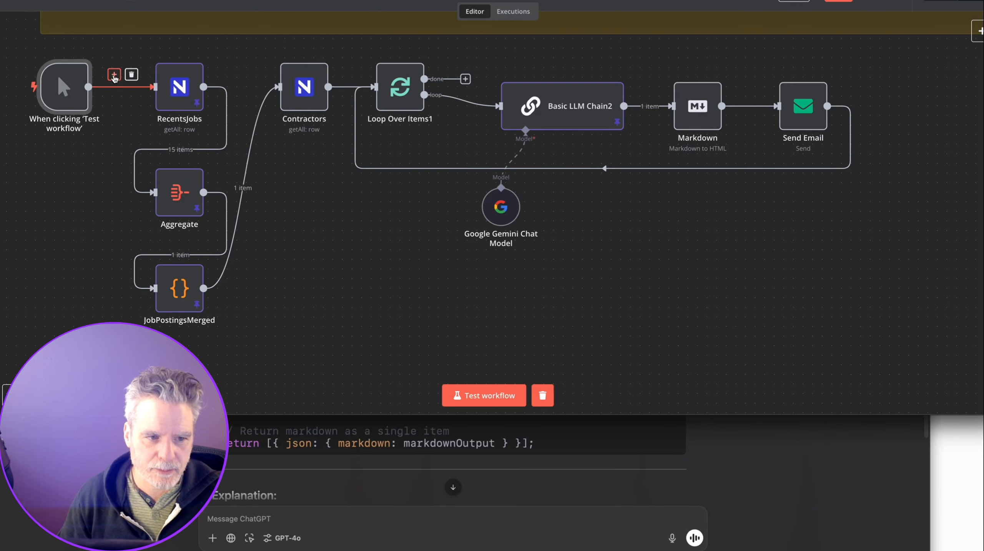
left_click(114, 76)
key("Escape")
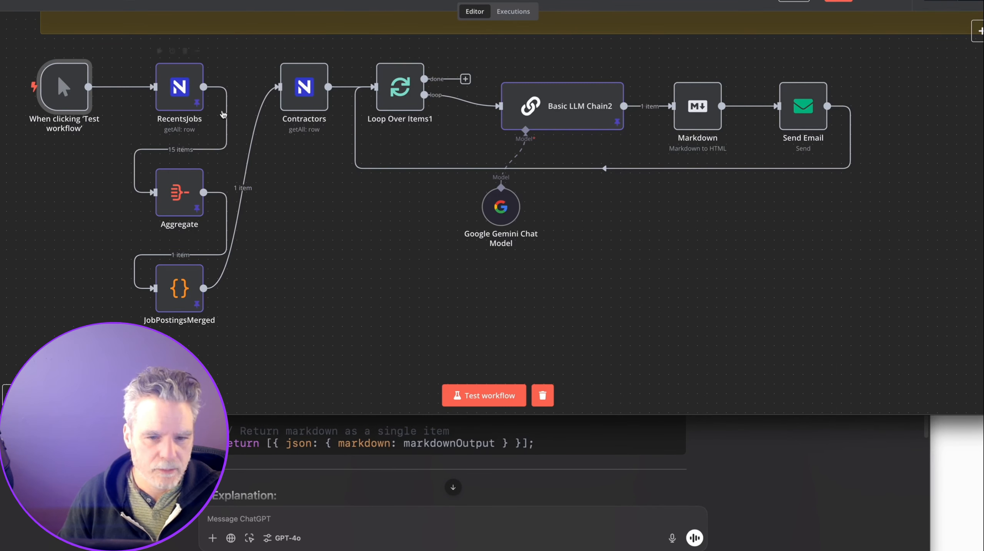
left_click(114, 76)
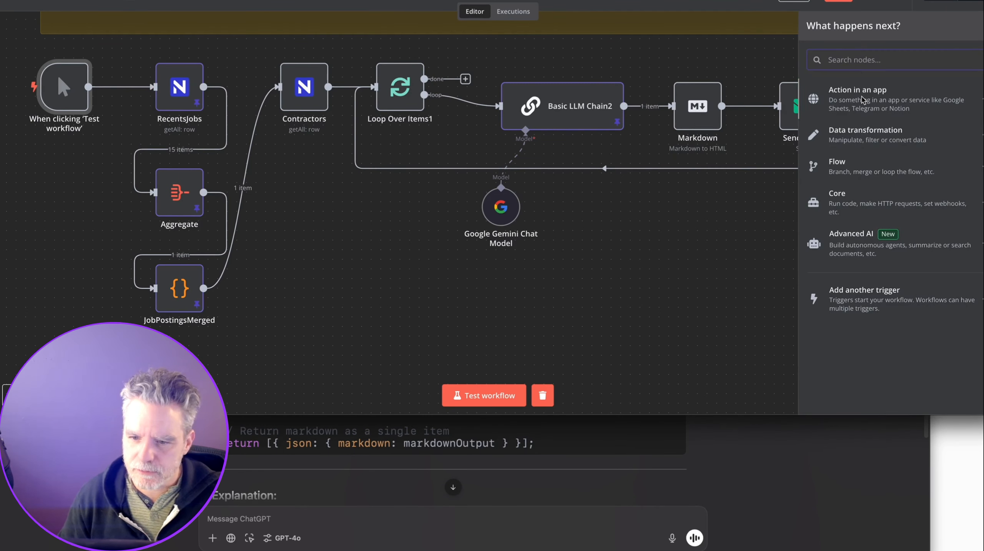
left_click(861, 356)
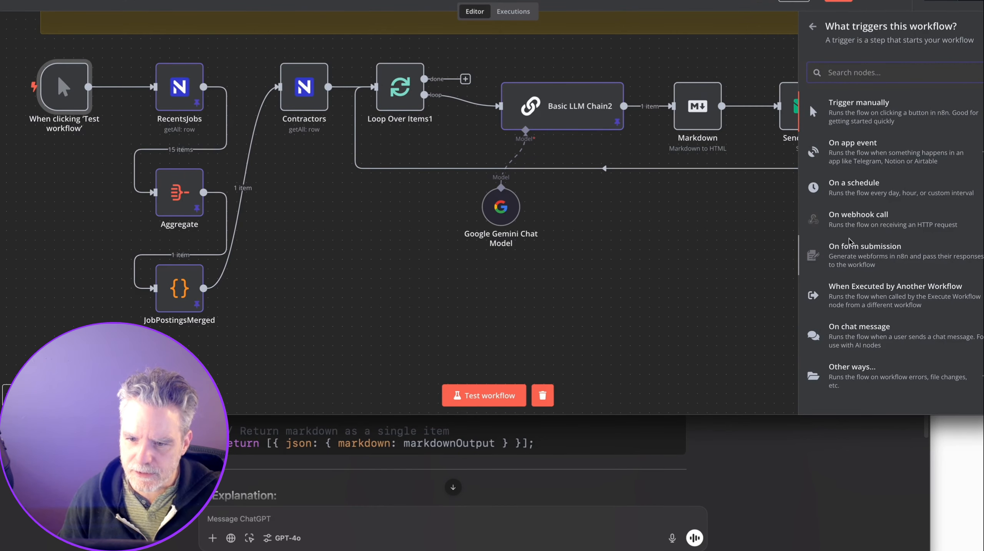
left_click(851, 188)
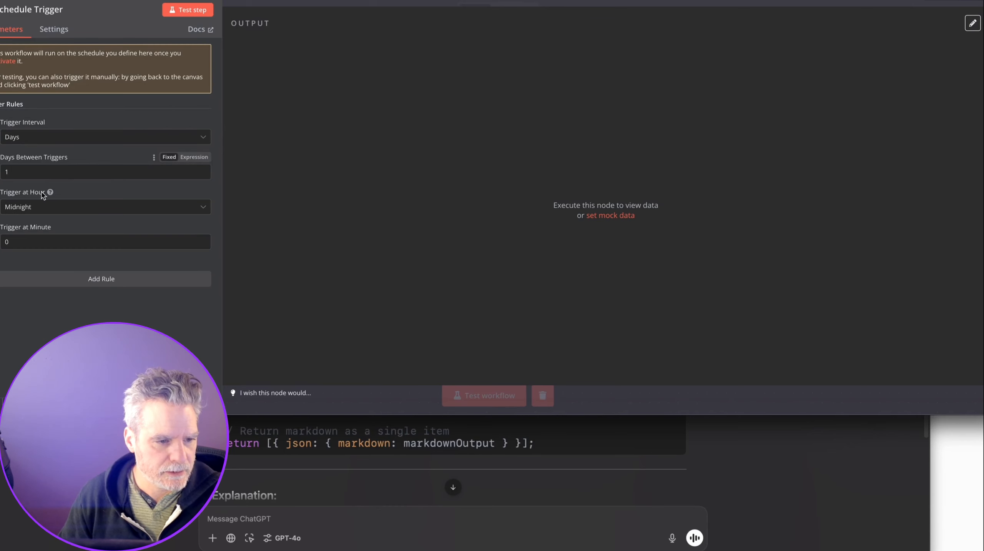
left_click(45, 210)
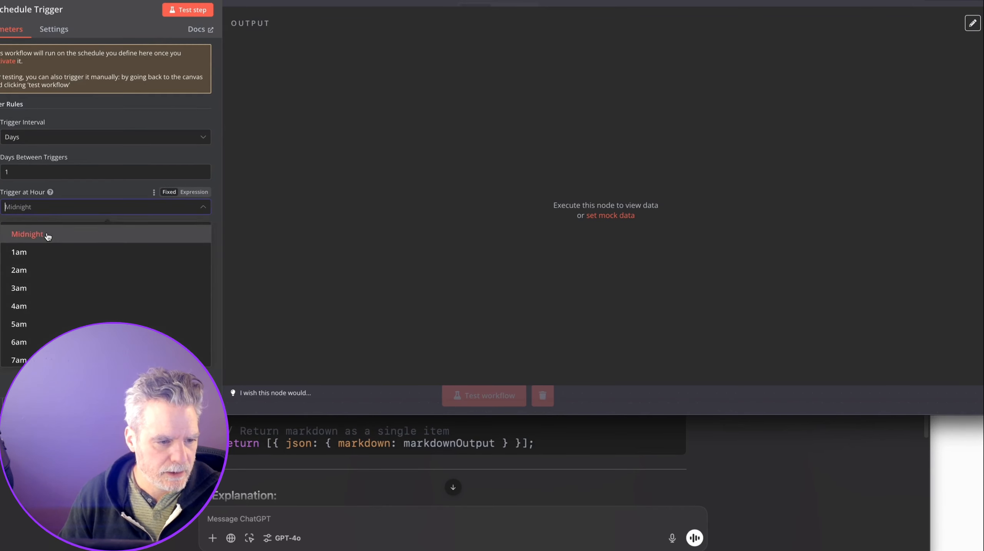
left_click(52, 326)
key("Escape")
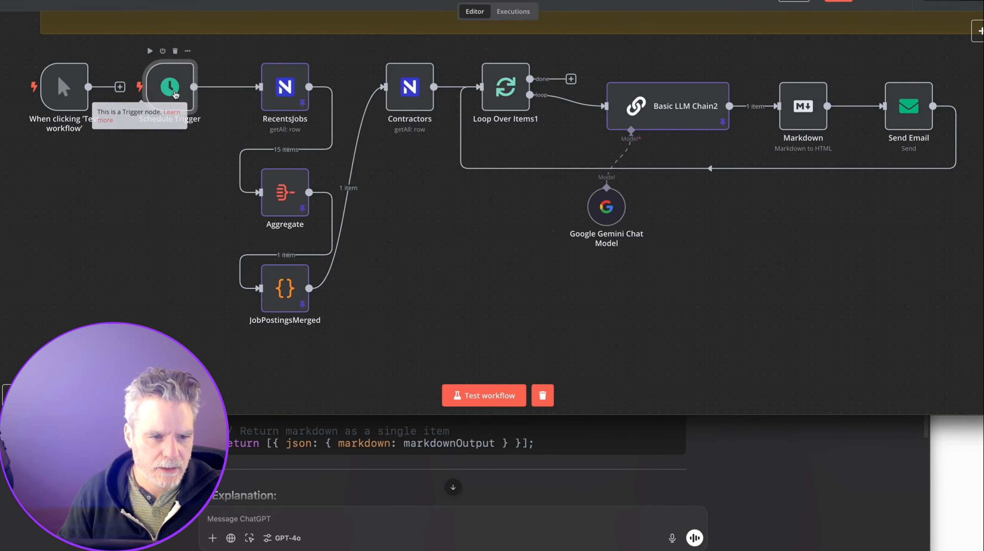
left_click_drag(170, 91, 94, 184)
left_click_drag(254, 90, 257, 90)
left_click_drag(63, 102, 93, 103)
Add a Webhook trigger, copy its production URL, and connect the Schedule Trigger to RecentsJobs.
left_click(99, 184)
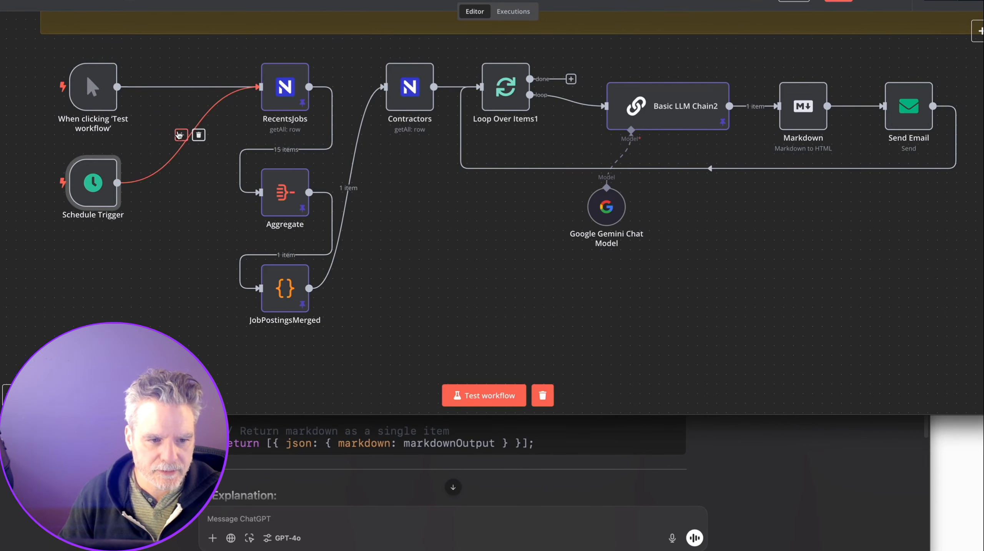
left_click(181, 135)
type("web")
left_click(847, 127)
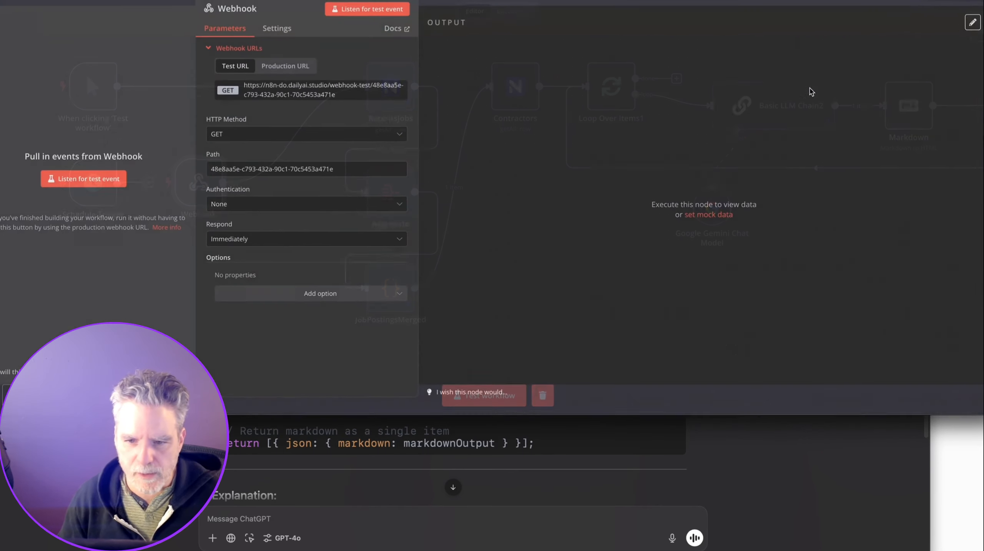
left_click(285, 68)
left_click(282, 87)
key("Escape")
left_click_drag(203, 197, 155, 264)
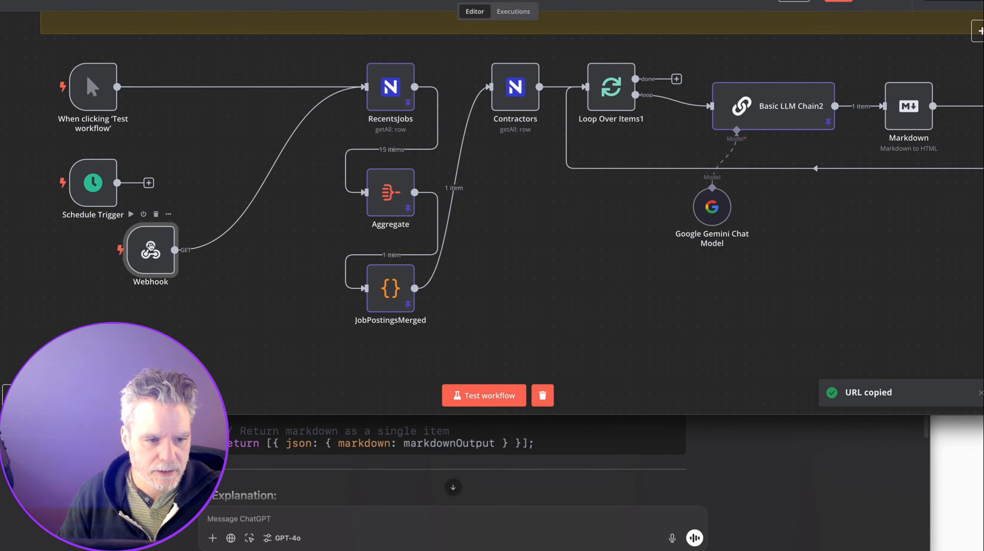
left_click_drag(149, 183, 409, 88)
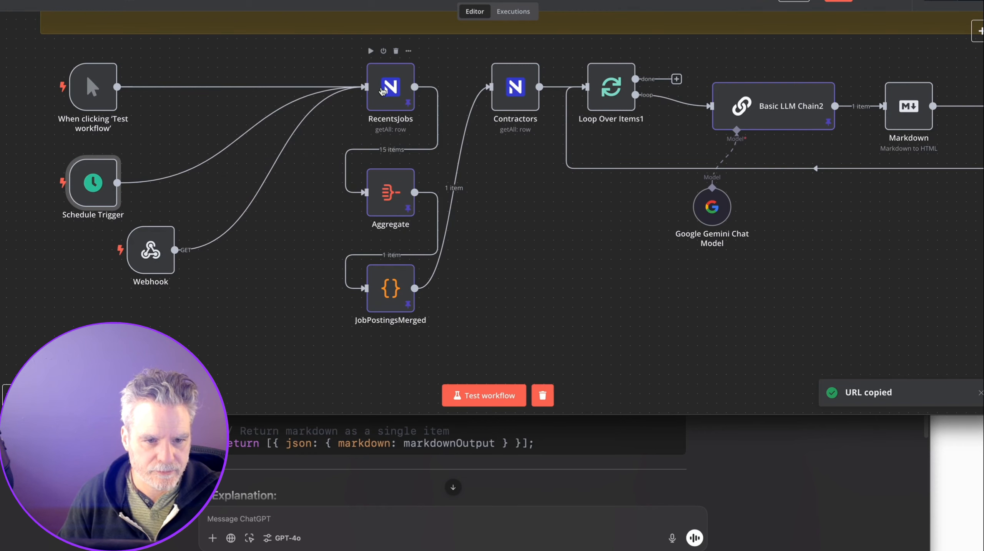
left_click_drag(150, 251, 112, 260)
Save the workflow and load the copied webhook URL in a new browser tab to trigger it.
left_click(838, 1)
key("super+t")
key("super+v")
key("Return")
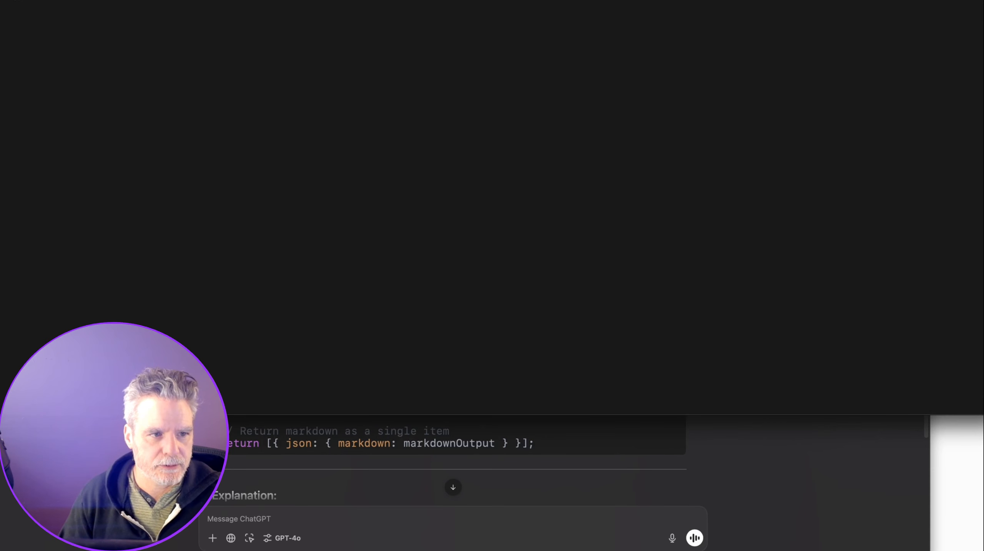
Open the Executions tab and inspect the 10 Feb 17:30:54 run that succeeded in 10.086s.
key("super+w")
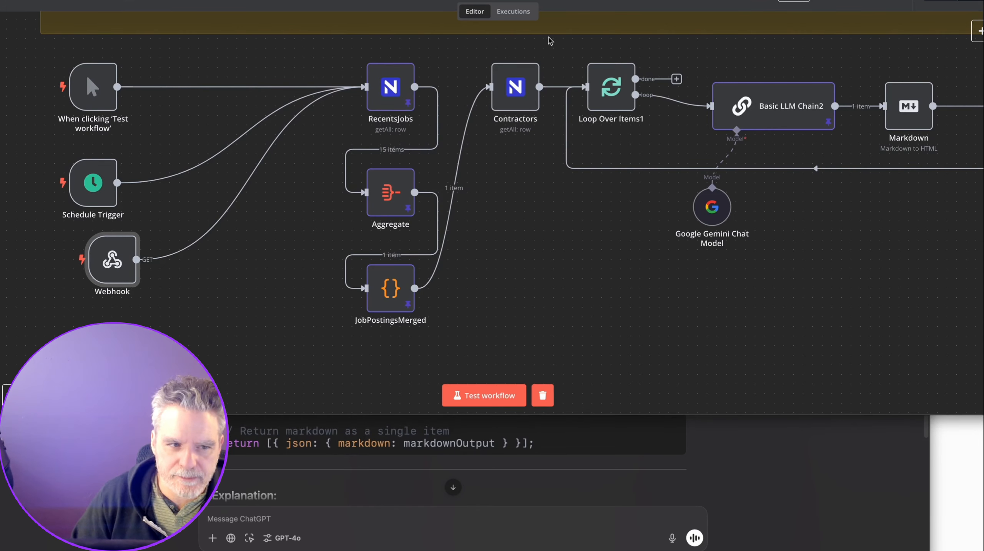
left_click(534, 18)
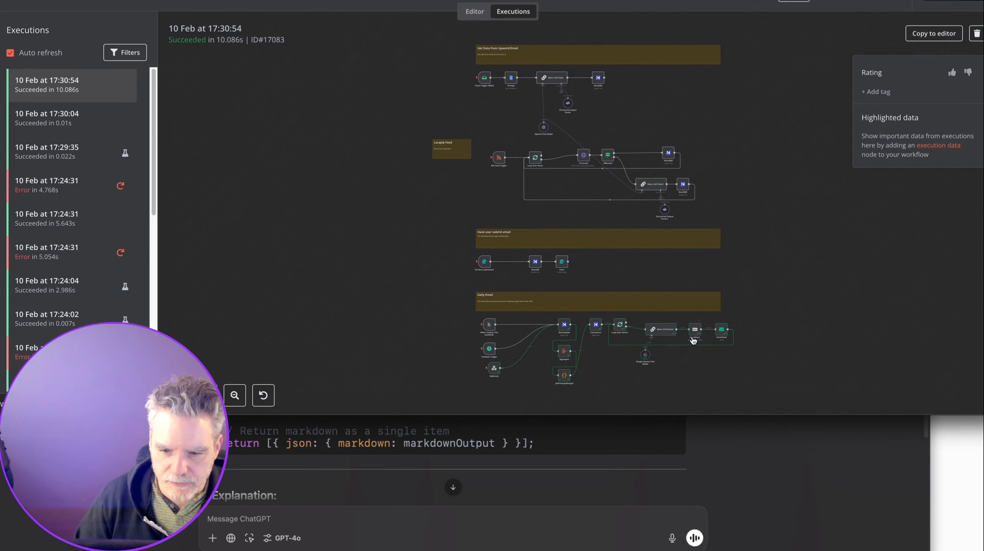
scroll(693, 341, "up", 5)
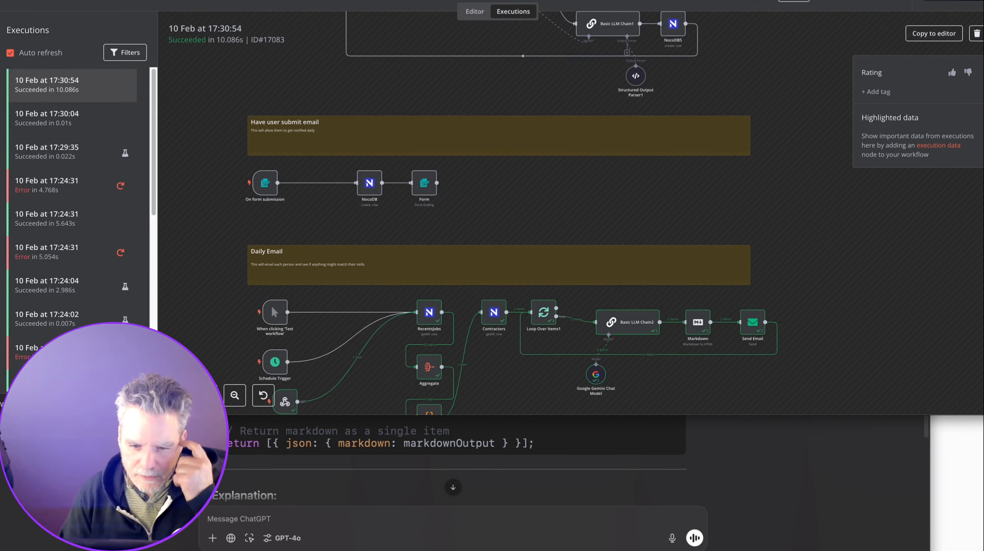
scroll(712, 301, "down", 2)
scroll(712, 300, "up", 2)
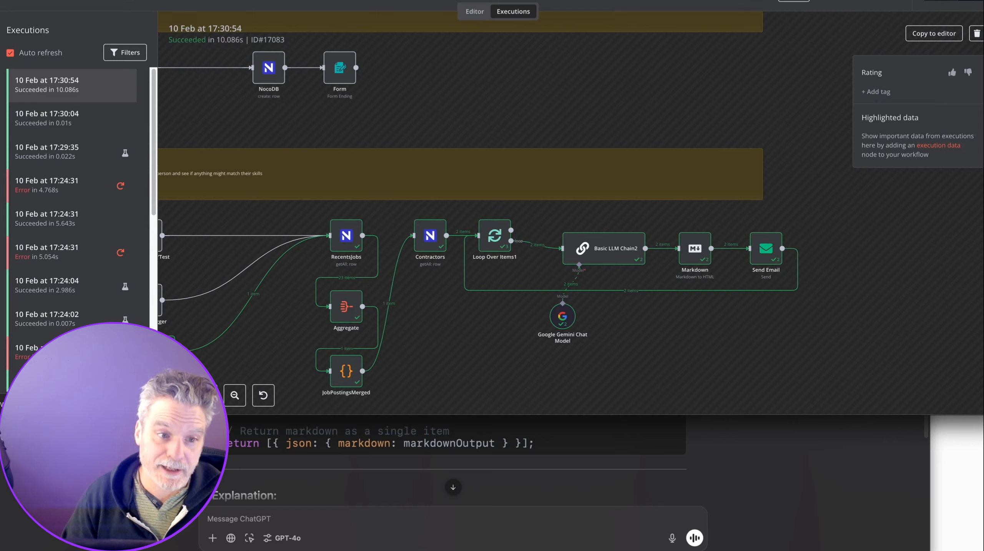
Check the NocoDB Contractors table, then open the 'Automation AI Agent for WhatsApp CRM Integration' job from the Gmail digest.
key("super+grave")
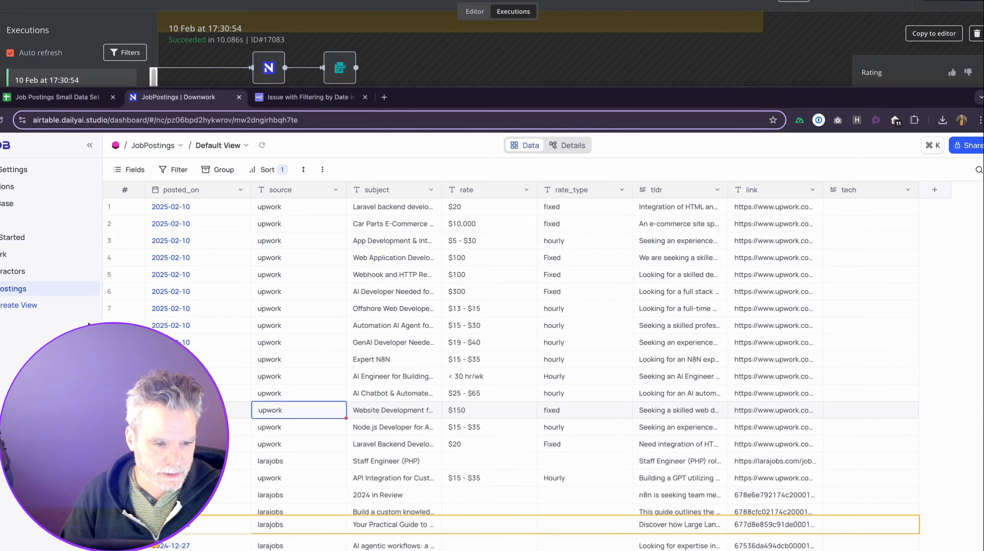
left_click(14, 275)
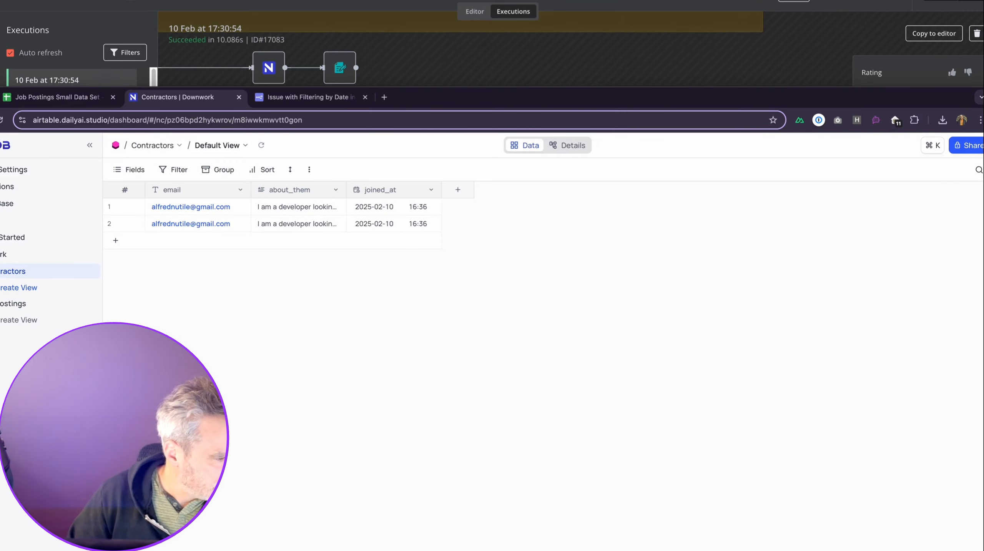
left_click_drag(240, 548, 560, 34)
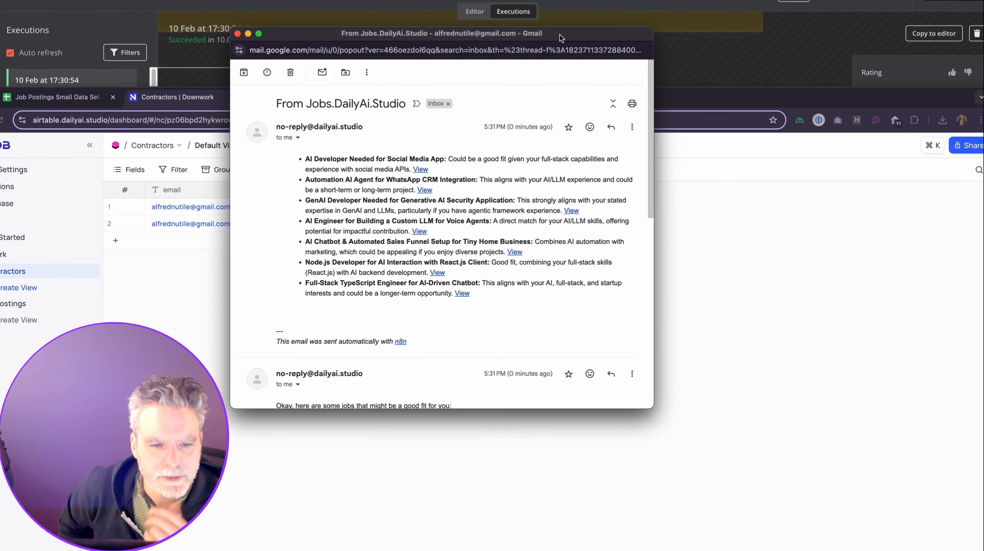
left_click(424, 190)
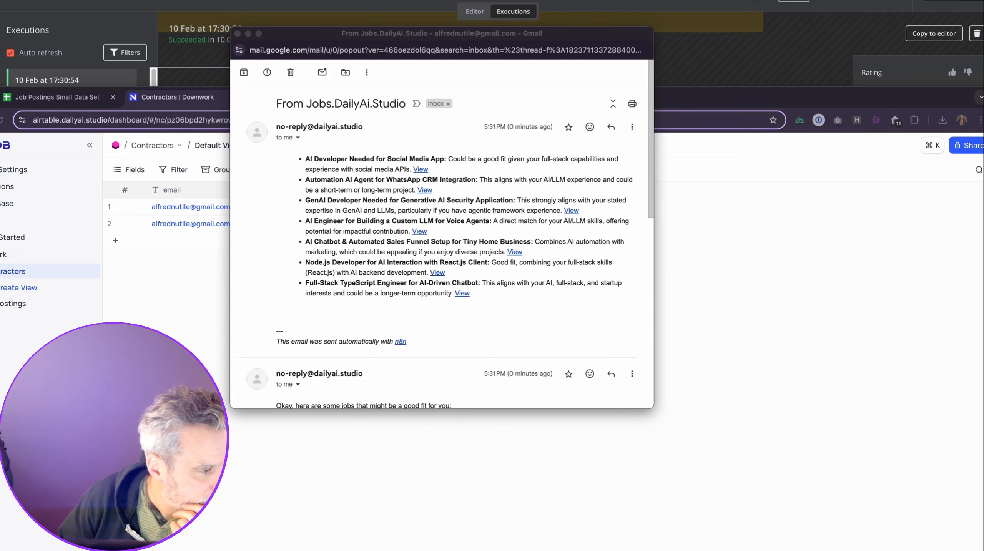
left_click_drag(983, 98, 742, 103)
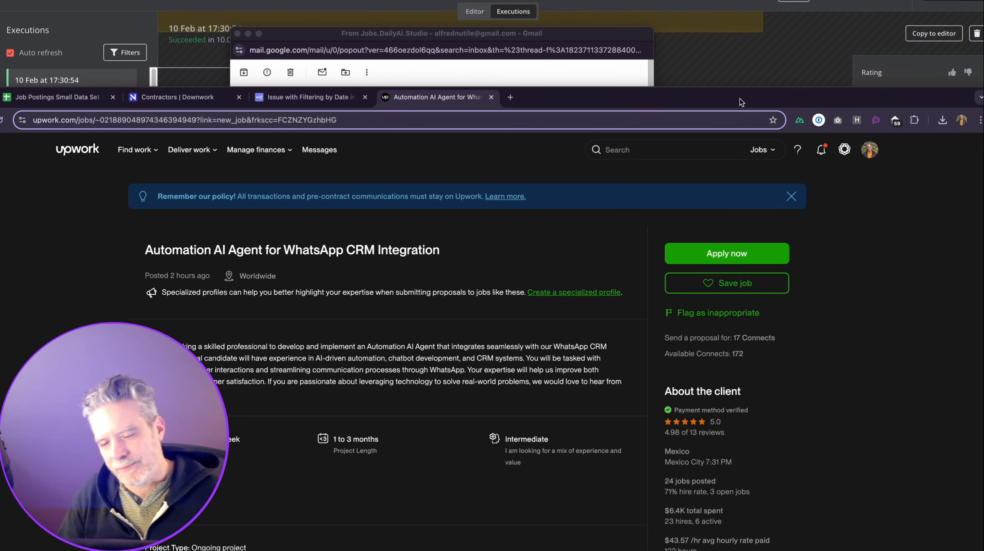
Copy the latest successful execution into the editor, keeping pinned data, and select Basic LLM Chain2.
left_click(858, 85)
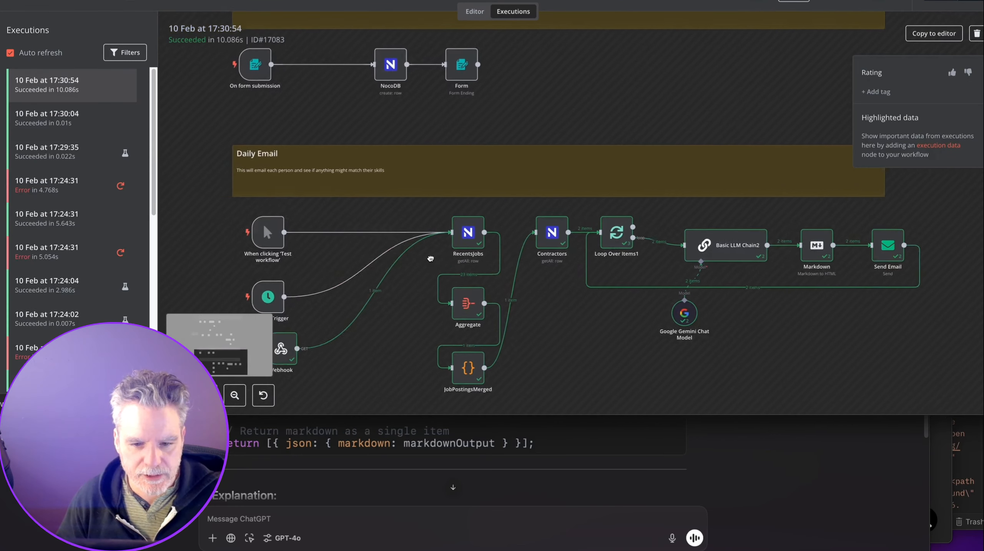
left_click_drag(448, 245, 334, 251)
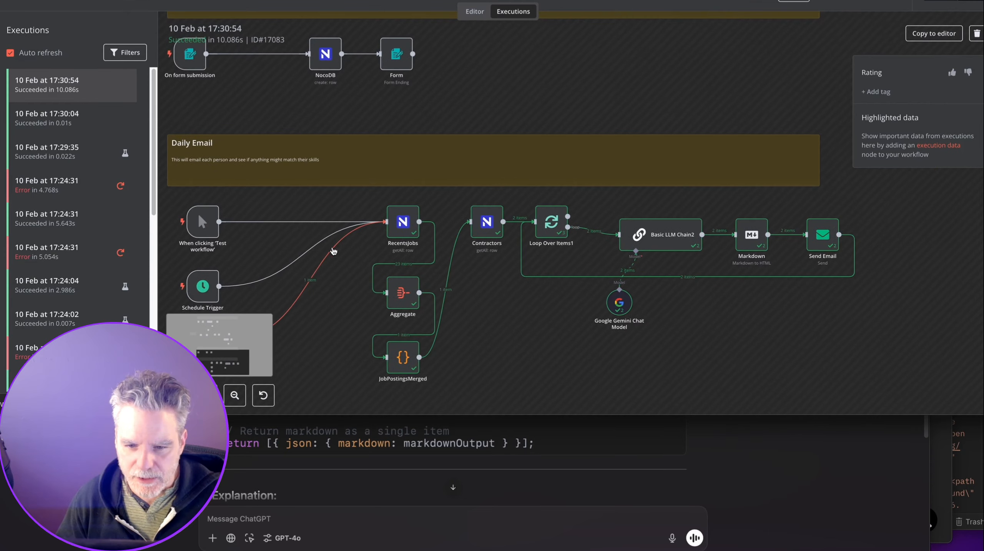
double_click(683, 234)
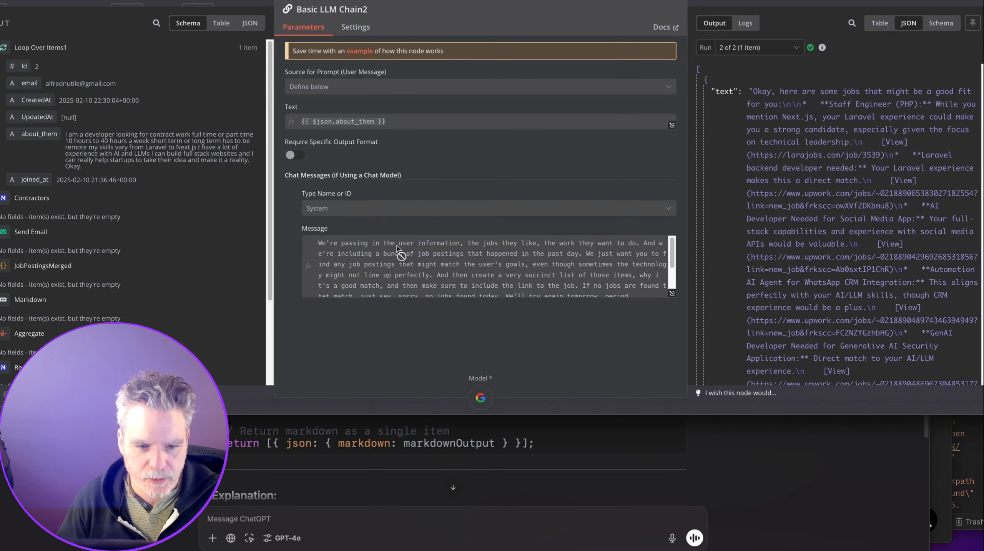
key("Escape")
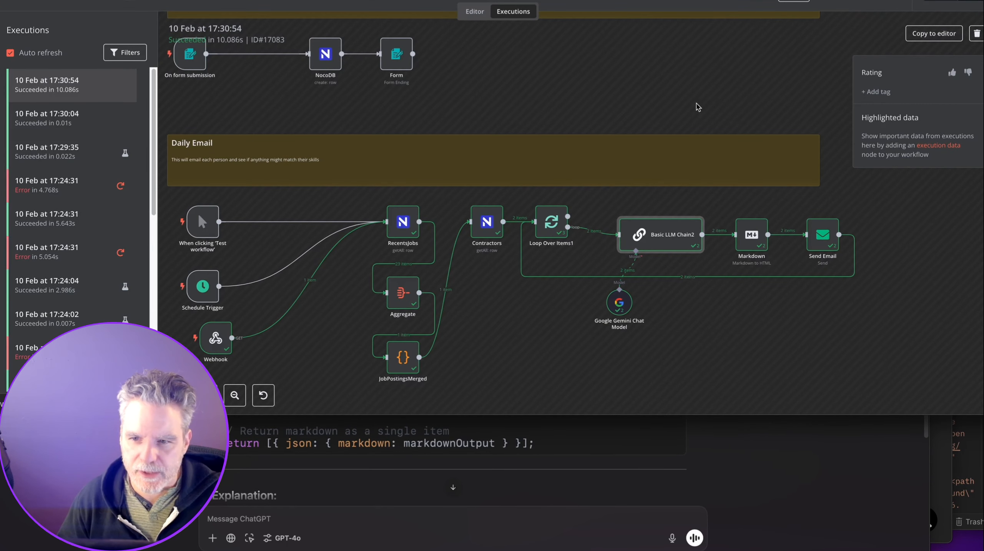
left_click(934, 33)
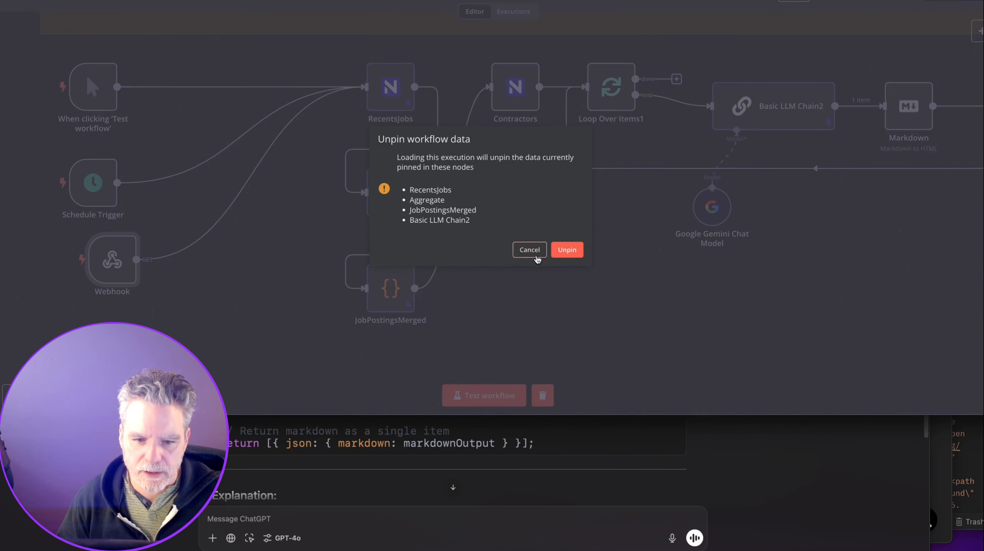
left_click(537, 257)
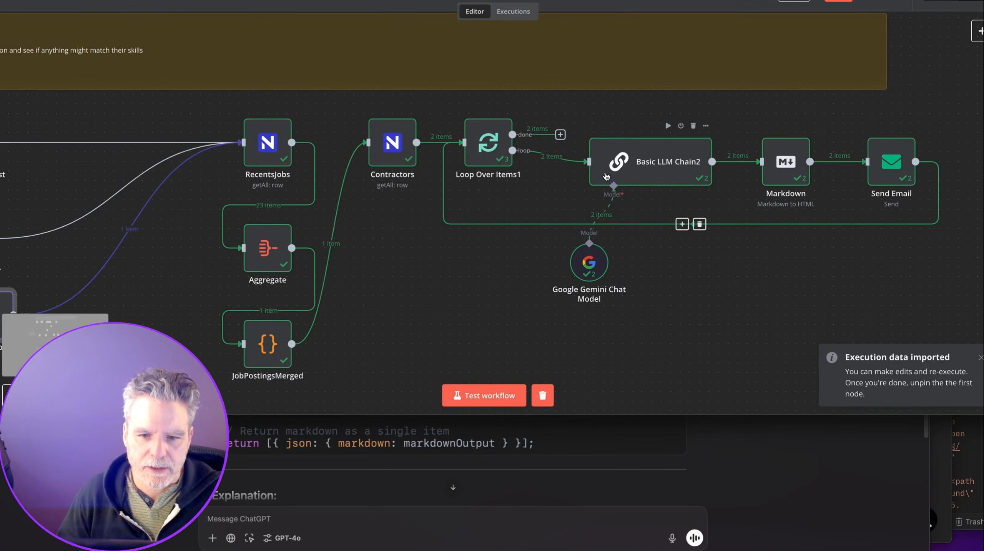
left_click(619, 159)
key("ctrl+Tab")
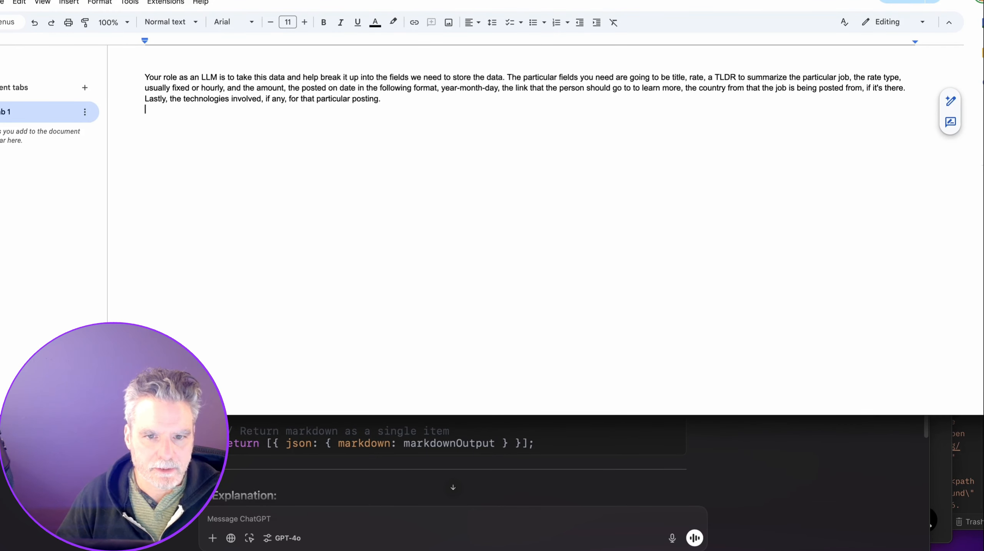
Open Google Drive and browse through DailyAI > Videos > Course > Module 2 folders.
key("super+t")
key("super+l")
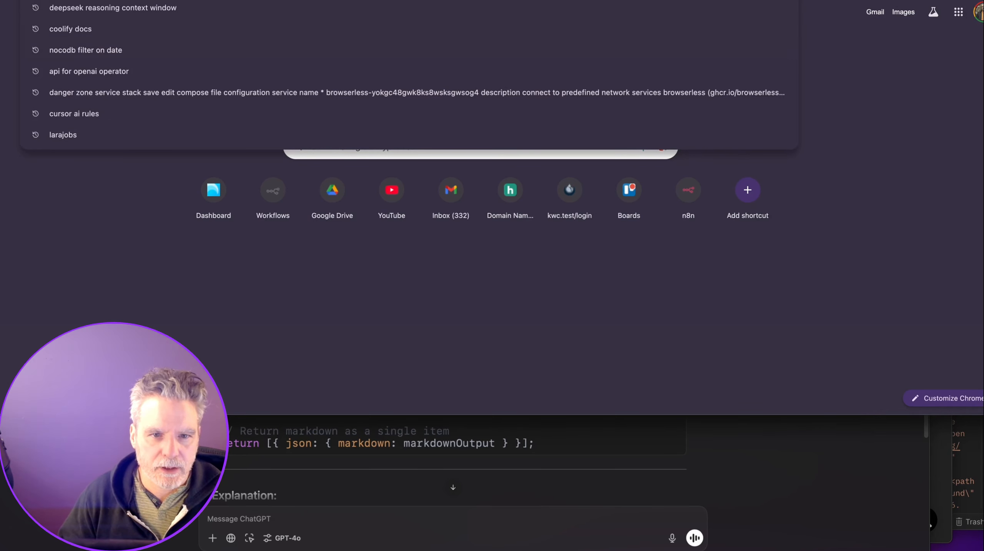
type("drive")
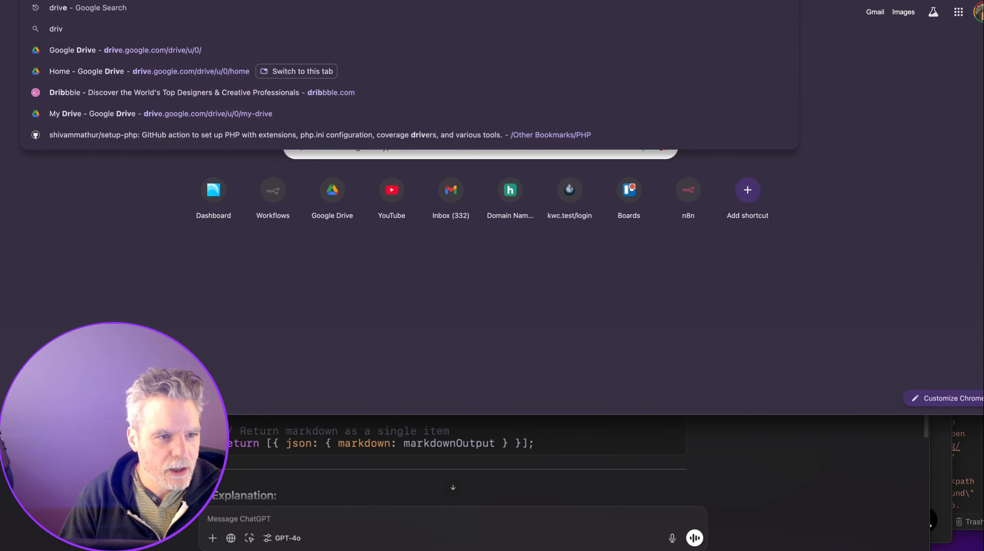
key("Return")
left_click(15, 77)
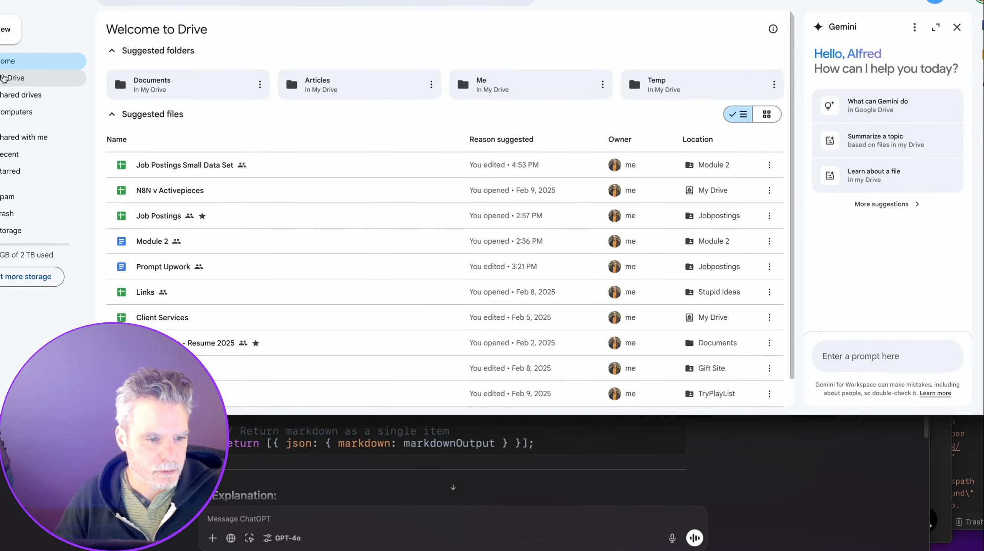
scroll(162, 290, "down", 10)
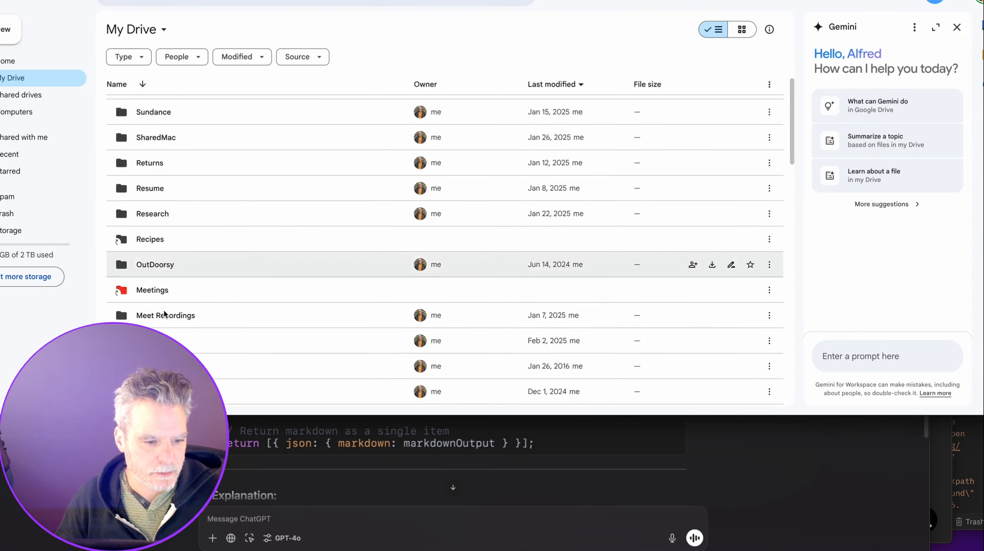
left_click(166, 392)
double_click(166, 392)
double_click(157, 114)
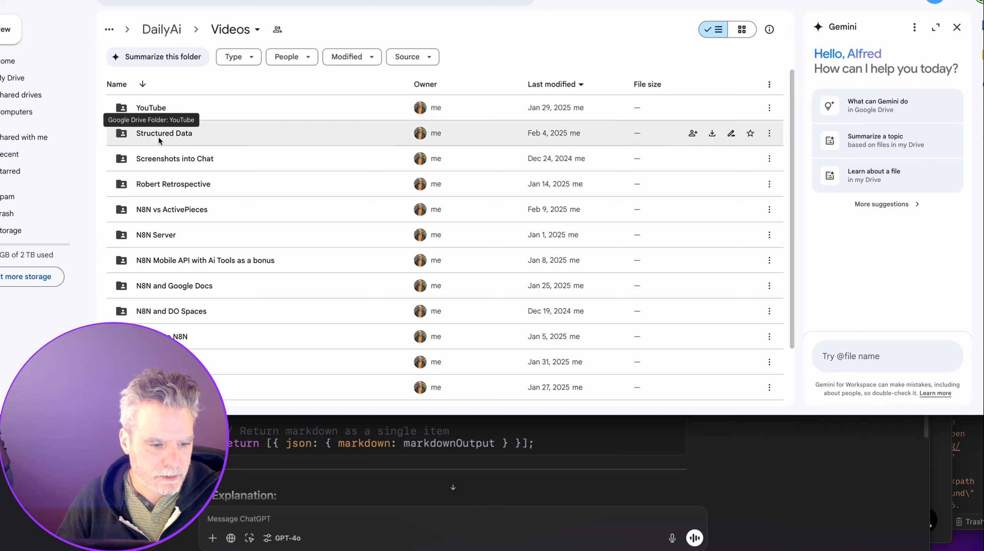
left_click(166, 387)
double_click(166, 387)
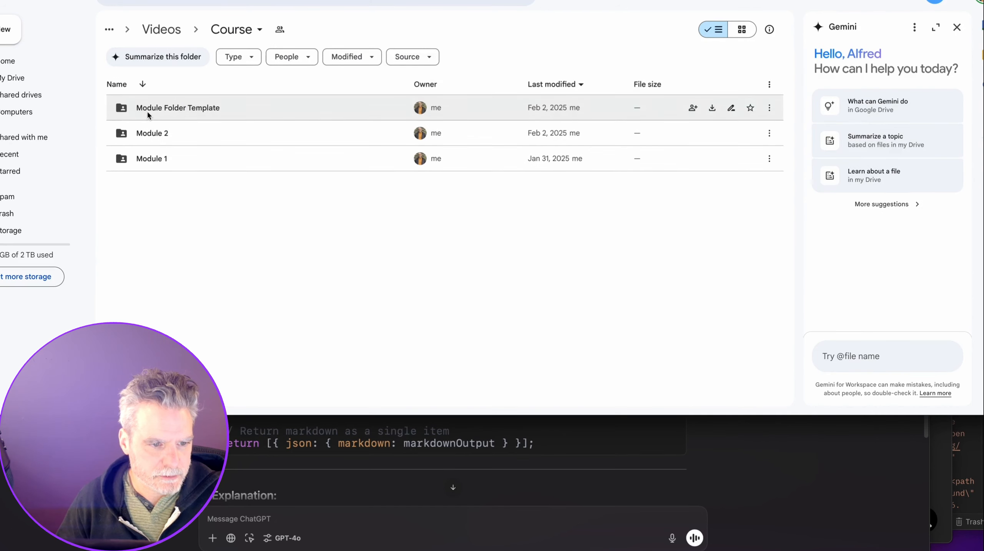
left_click(151, 132)
double_click(151, 132)
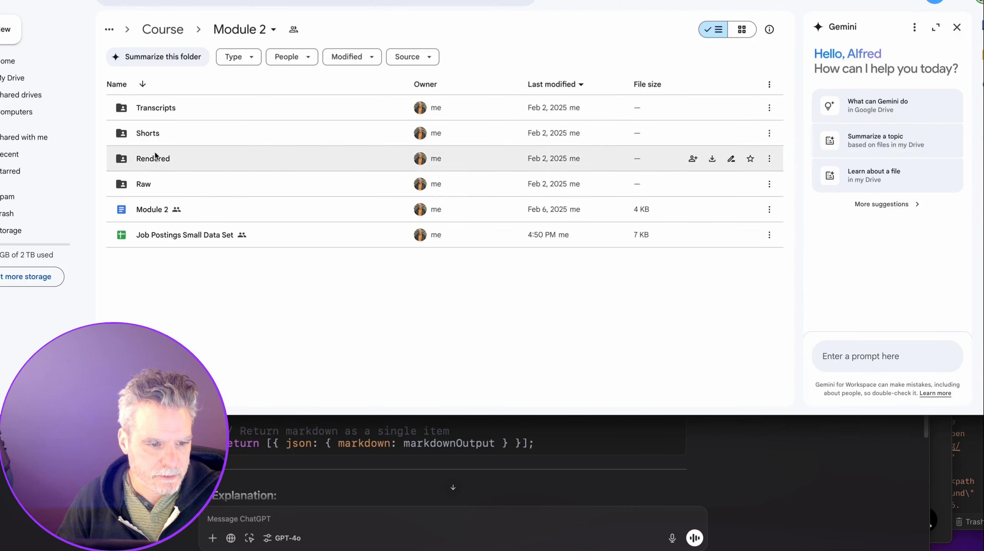
Create a blank Google Doc in the shared Jobpostings folder holding Prompt Upwork.
left_click(24, 61)
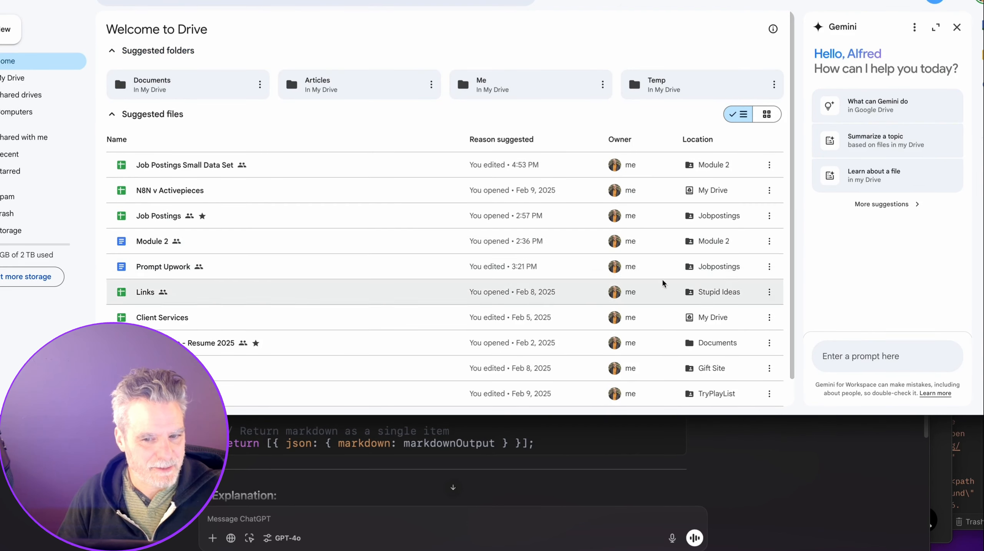
left_click(717, 266)
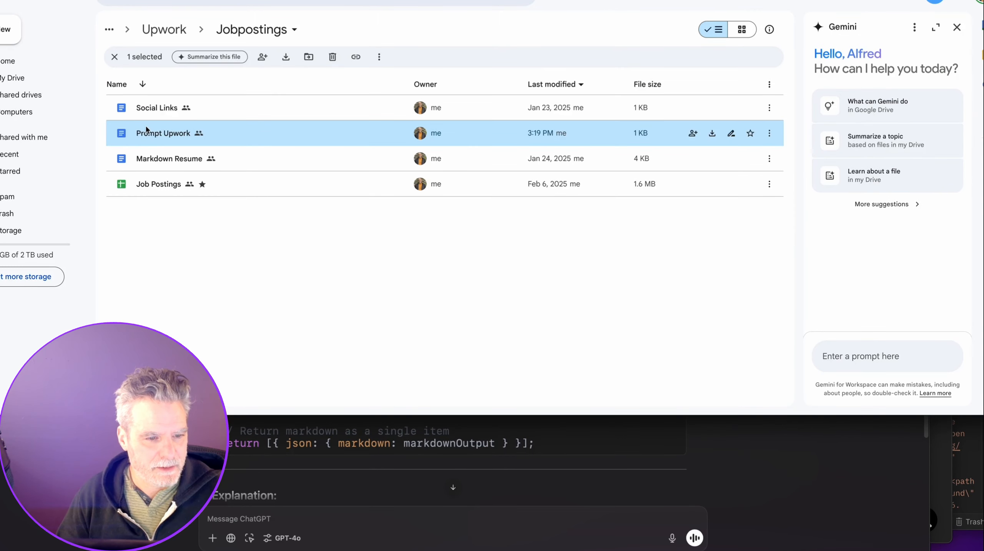
right_click(150, 220)
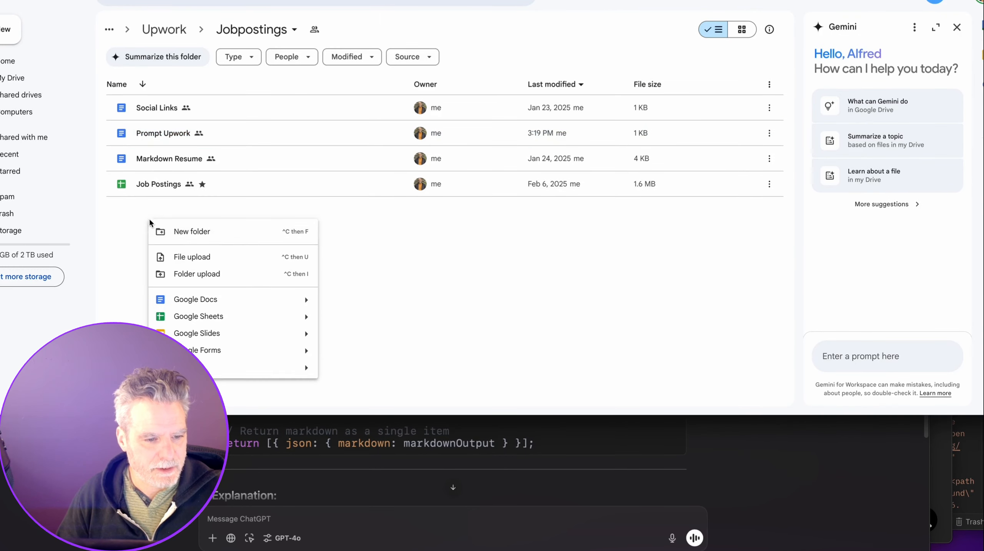
left_click(172, 303)
left_click(574, 219)
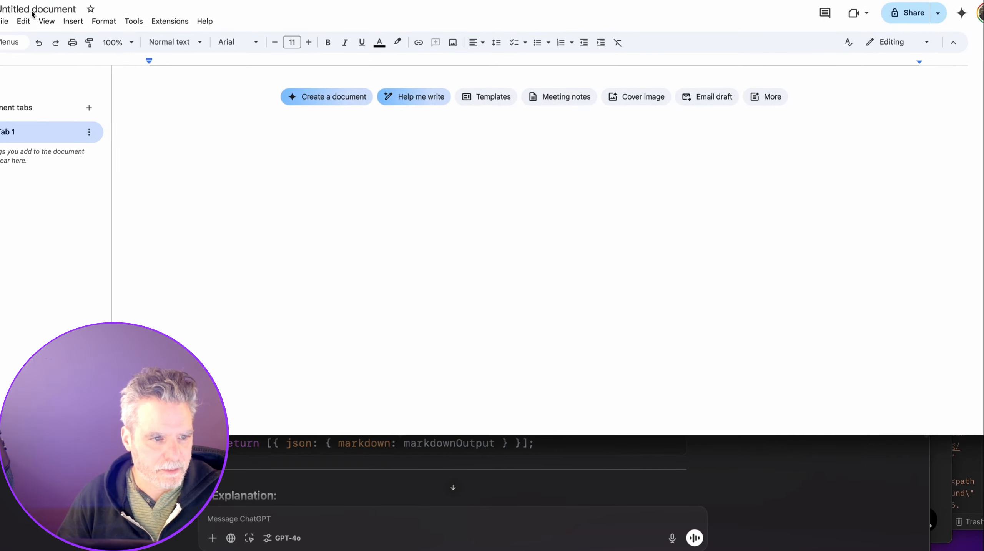
Rename the new document to PromptForContractors.
left_click(30, 8)
type("Prompt")
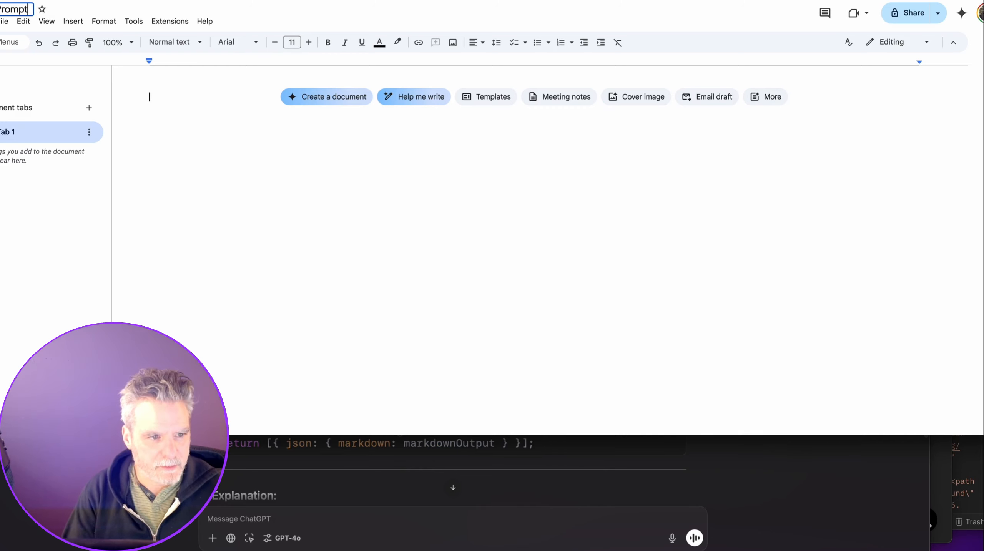
key("BackSpace")
key("BackSpace")
type("ForVont")
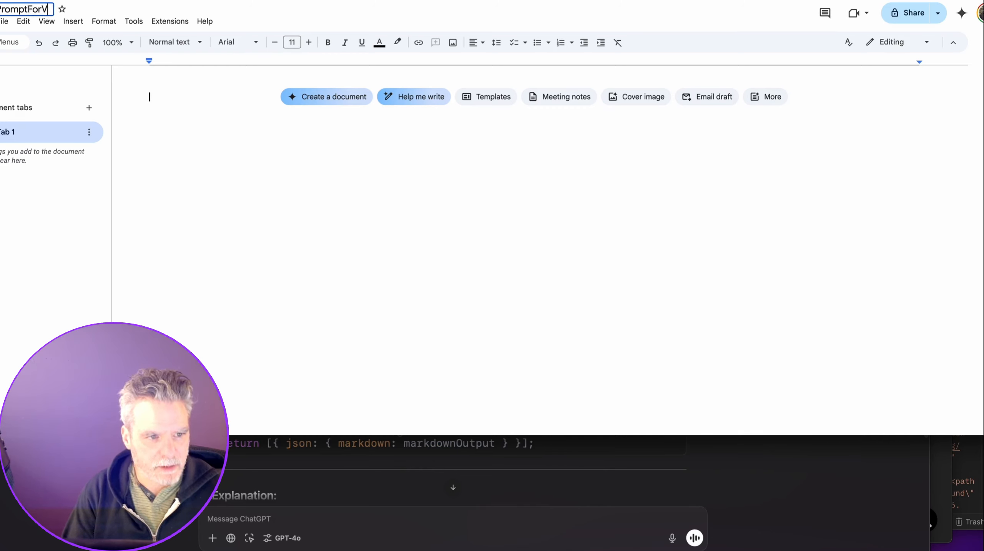
key("BackSpace")
key("BackSpace")
key("BackSpace")
key("BackSpace")
type("Contrao")
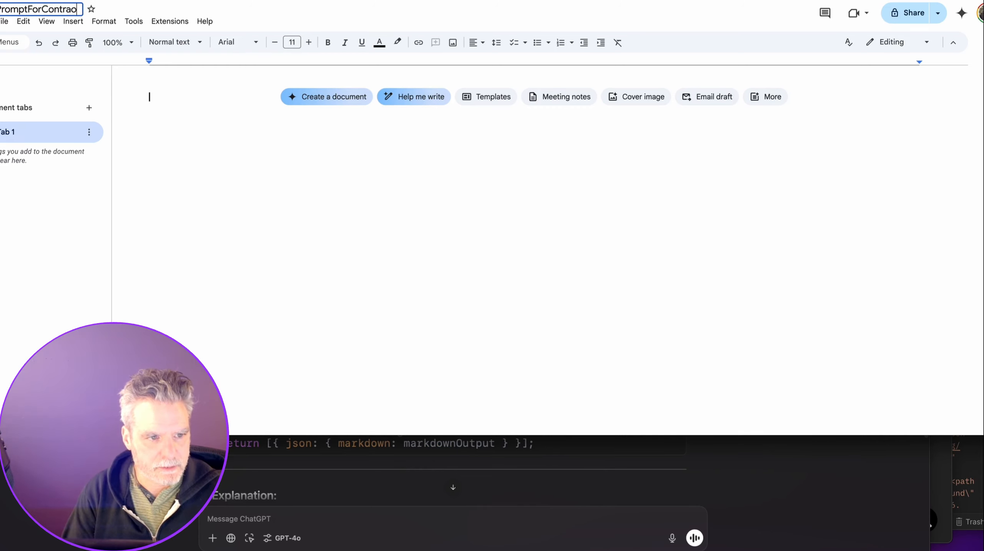
key("BackSpace")
type("ctors")
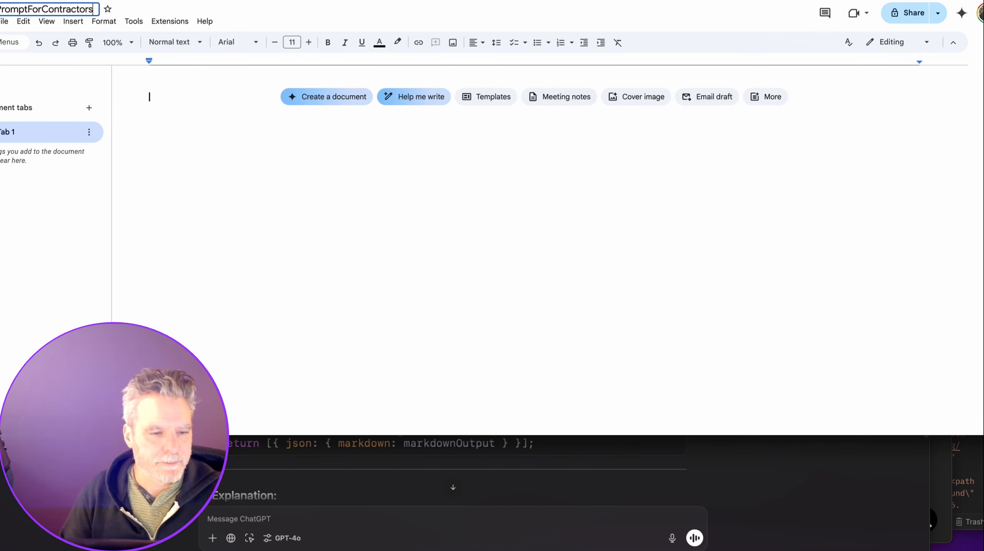
key("Return")
Select and copy Basic LLM Chain2's prompt message text in n8n for the document.
key("ctrl+shift+Tab")
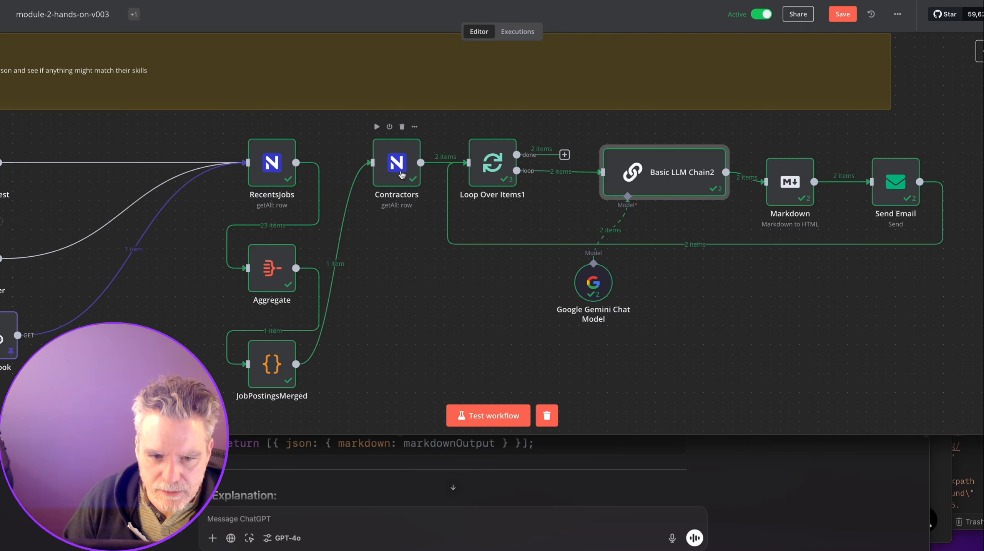
double_click(637, 180)
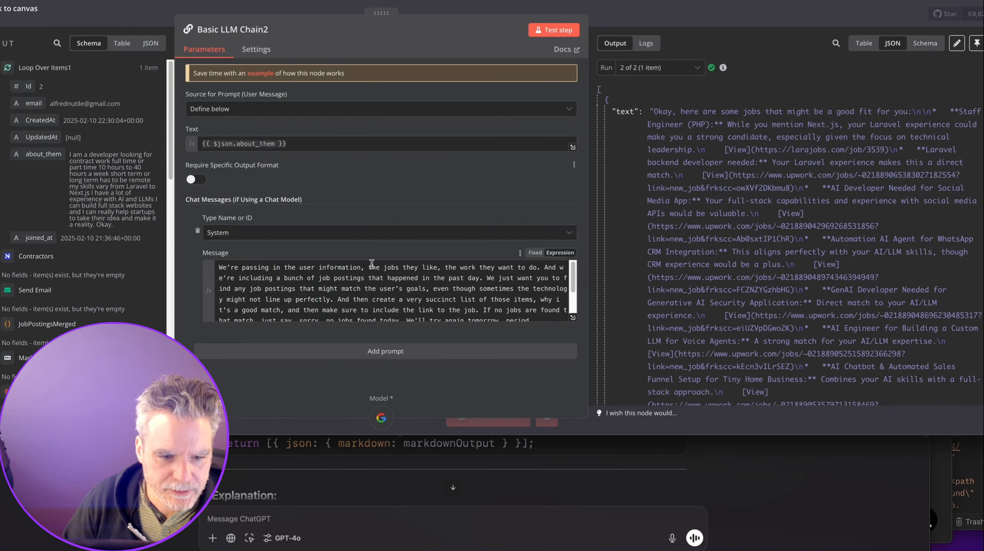
left_click(372, 265)
key("ctrl+a")
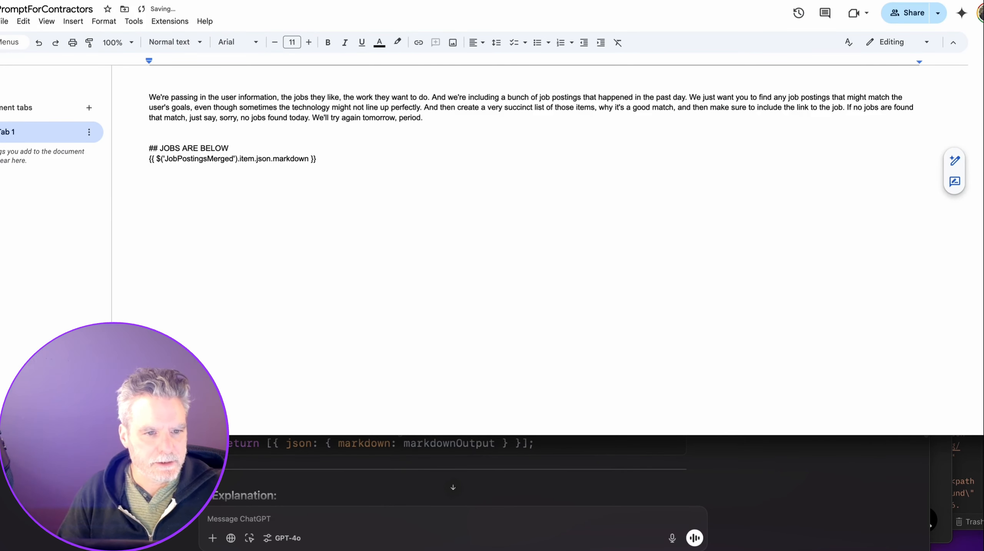
key("ctrl+shift+Tab")
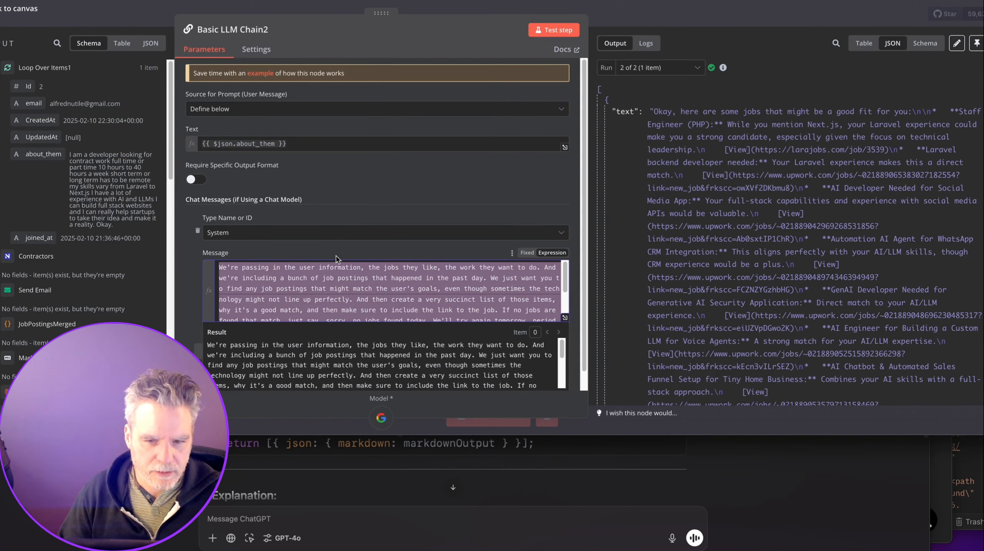
left_click(657, 22)
left_click_drag(188, 258, 245, 252)
mouse_move(391, 261)
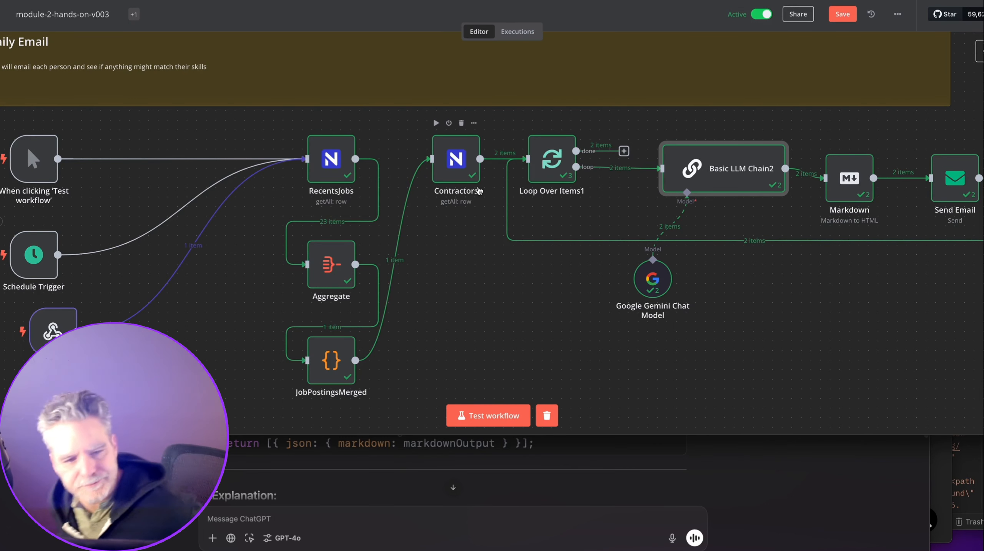
Insert a Google Docs node fetching the prompt doc before Contractors, pin its output, name it ContractorsPrompt.
left_click(391, 260)
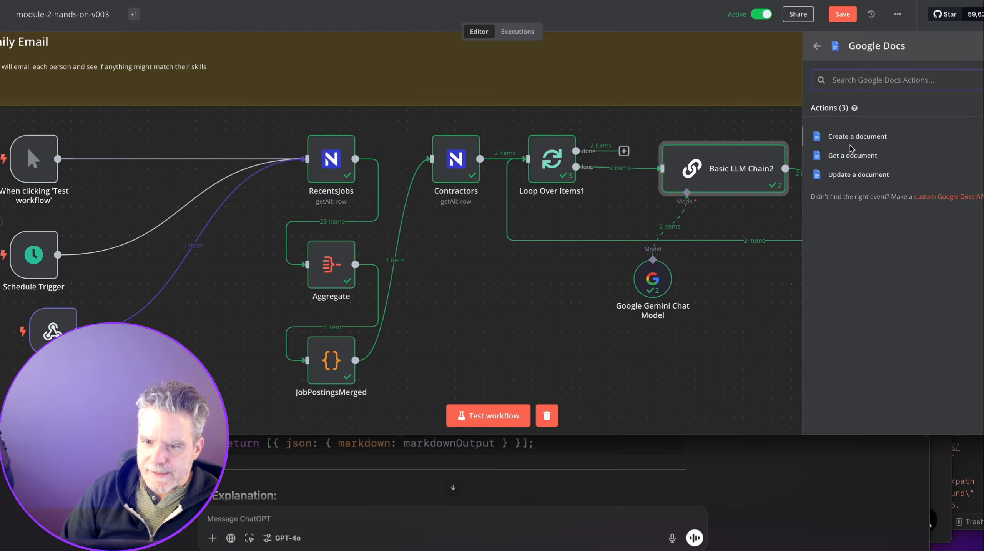
left_click(853, 155)
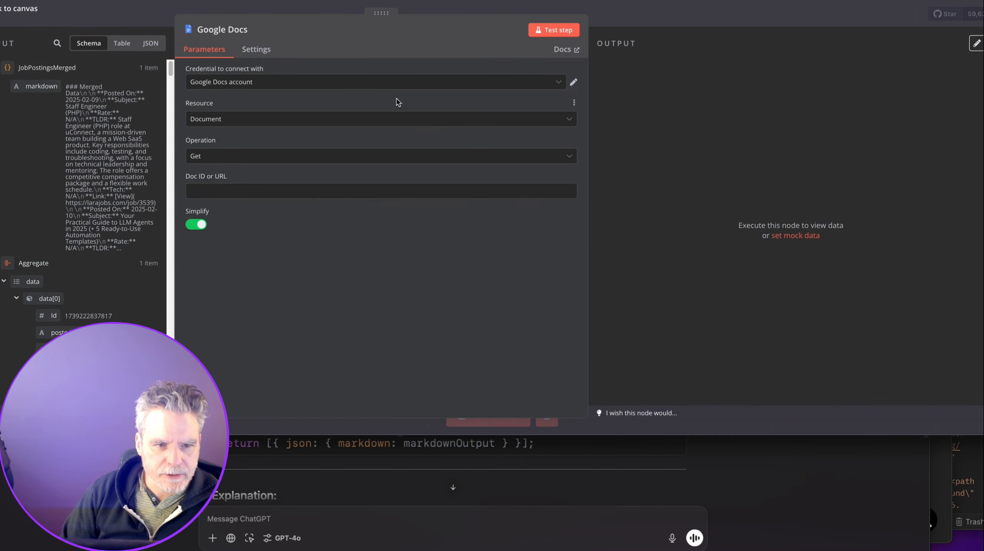
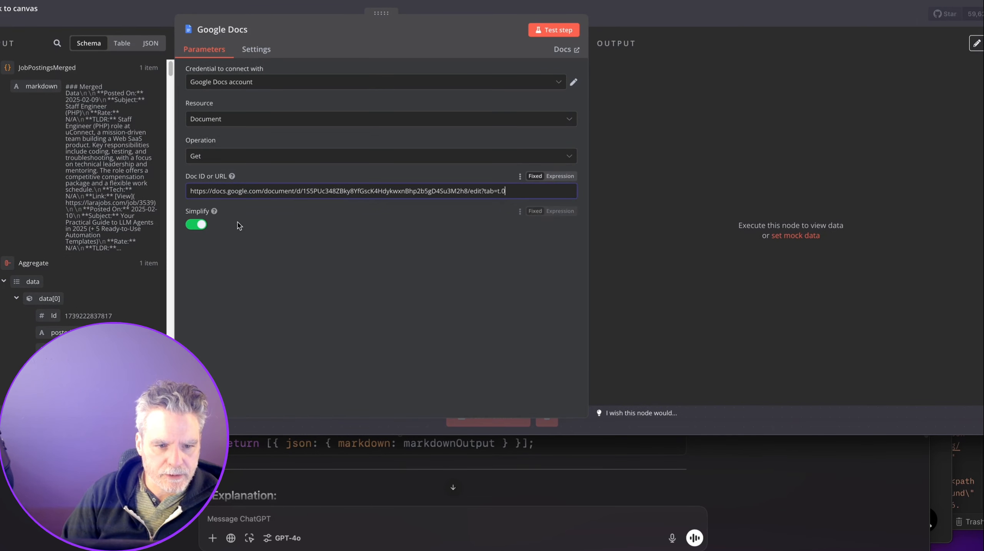
left_click(554, 30)
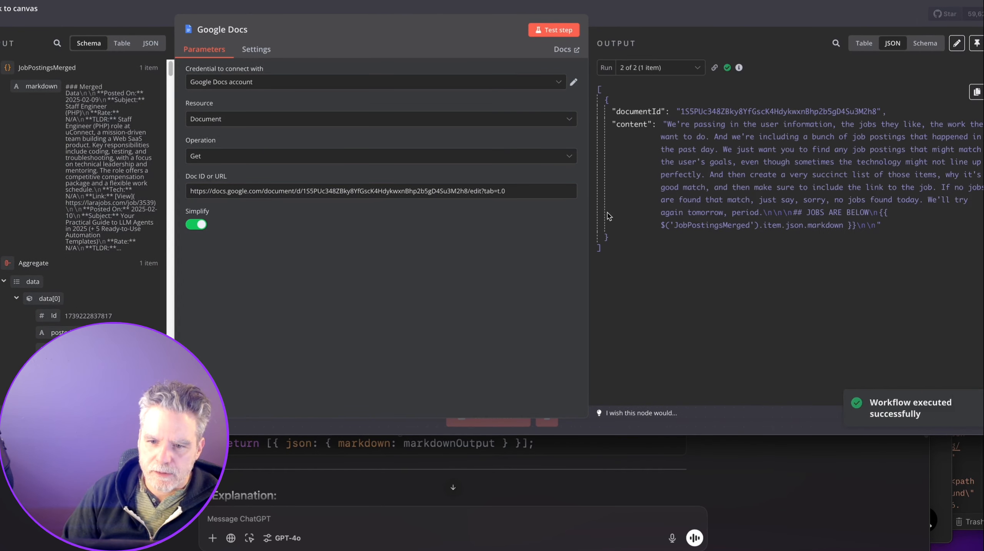
left_click(977, 43)
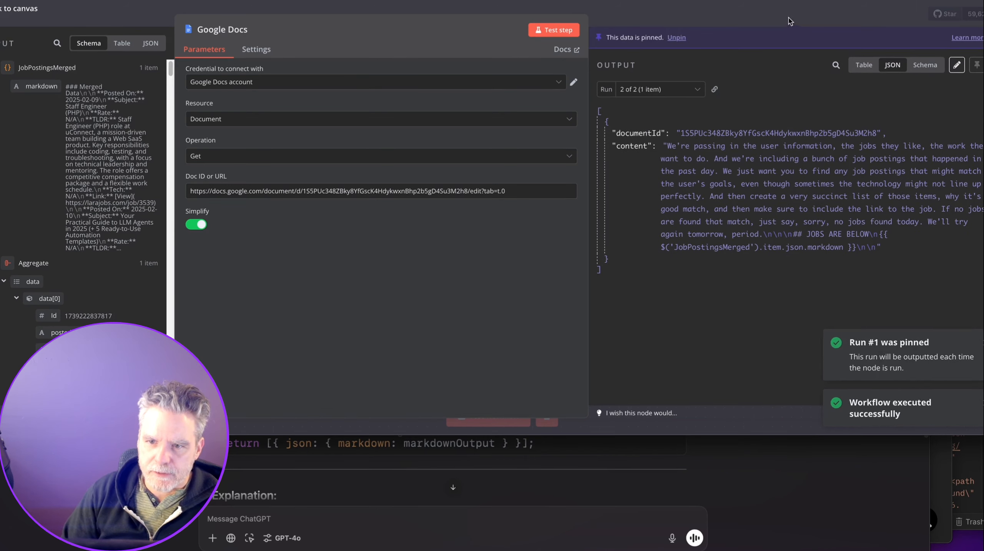
key("Escape")
left_click_drag(432, 371, 451, 179)
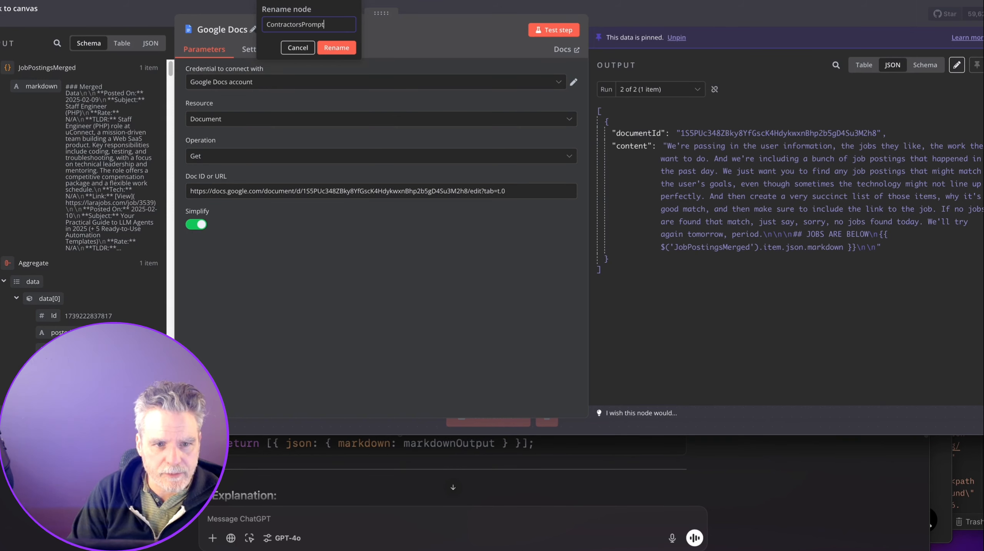
key("Return")
key("Escape")
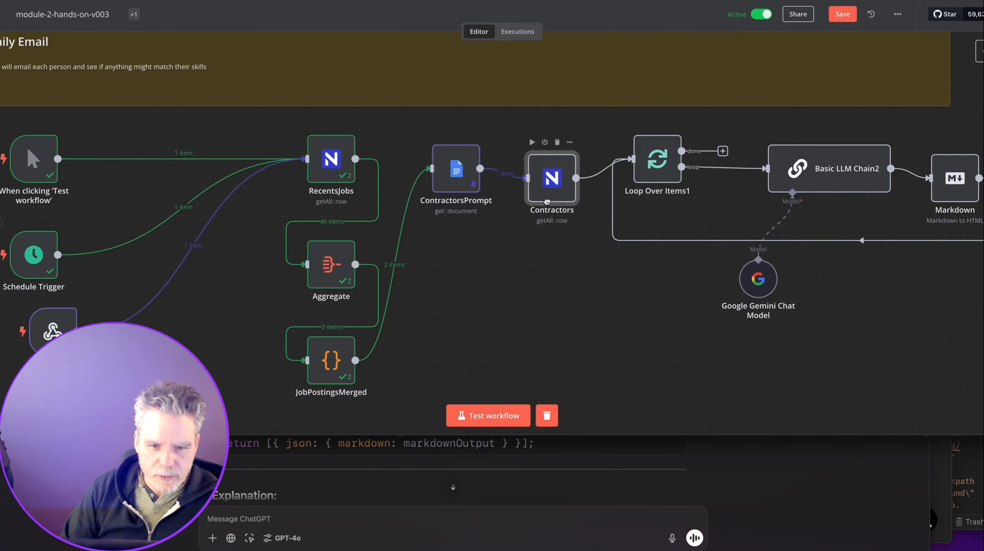
Replace Basic LLM Chain2's hardcoded prompt paragraph with the ContractorsPrompt content field.
left_click_drag(548, 201, 465, 282)
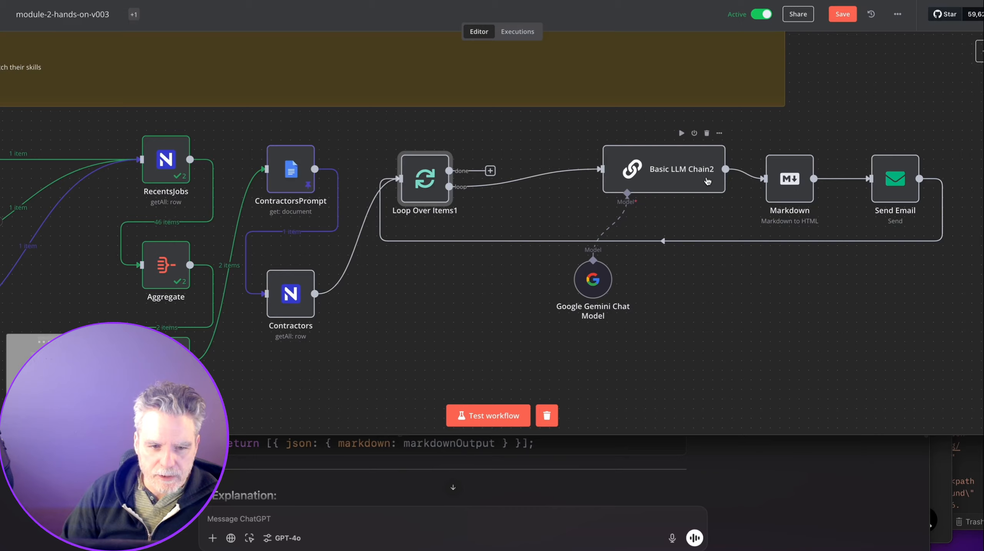
double_click(705, 180)
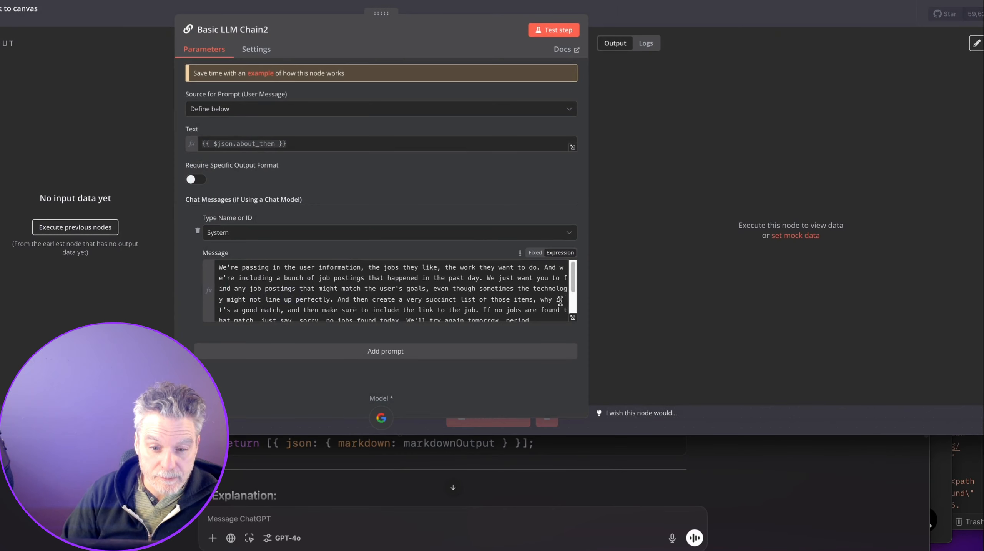
left_click(573, 319)
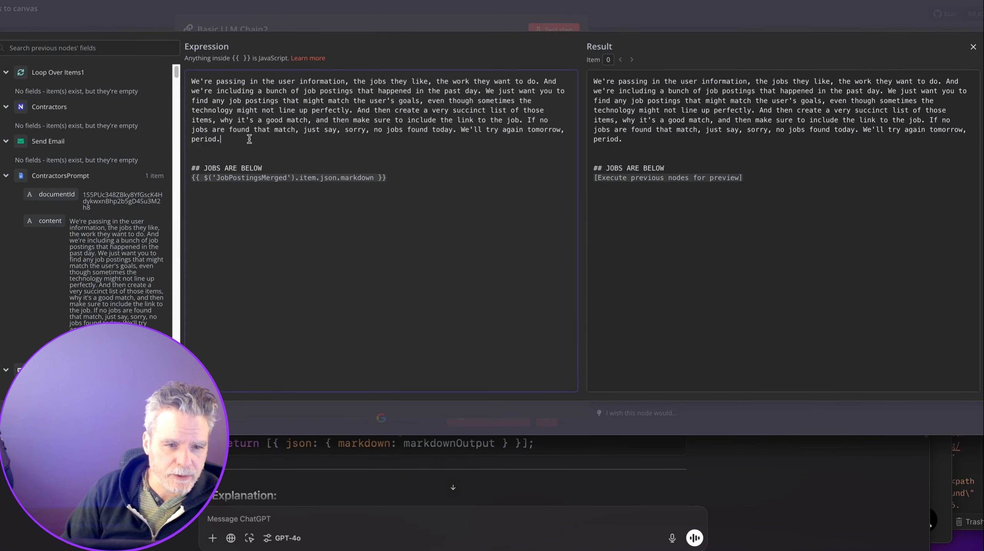
left_click_drag(265, 140, 187, 79)
key("BackSpace")
left_click_drag(54, 220, 232, 81)
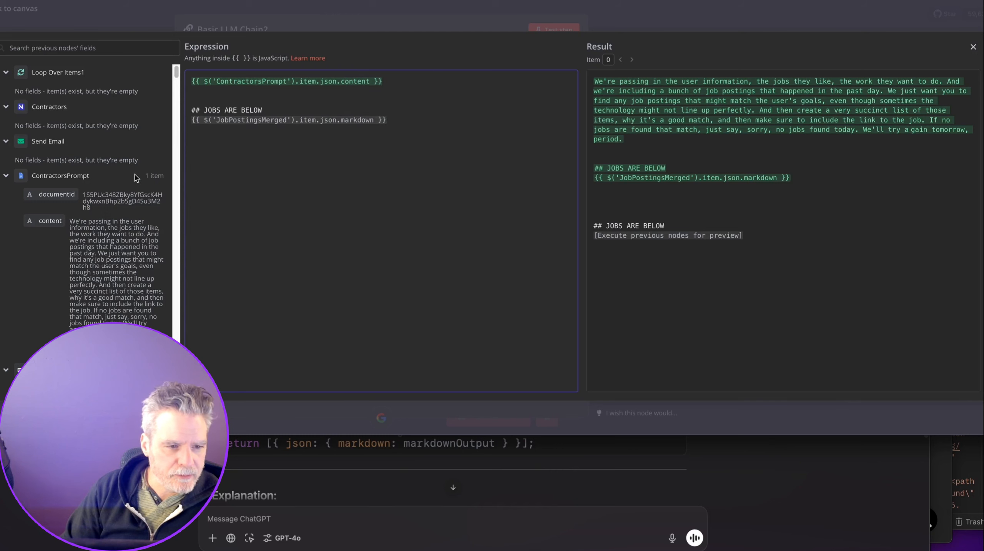
Change both the JobPostingsMerged and ContractorsPrompt references from .item to .first().
scroll(87, 214, "down", 10)
scroll(86, 229, "down", 8)
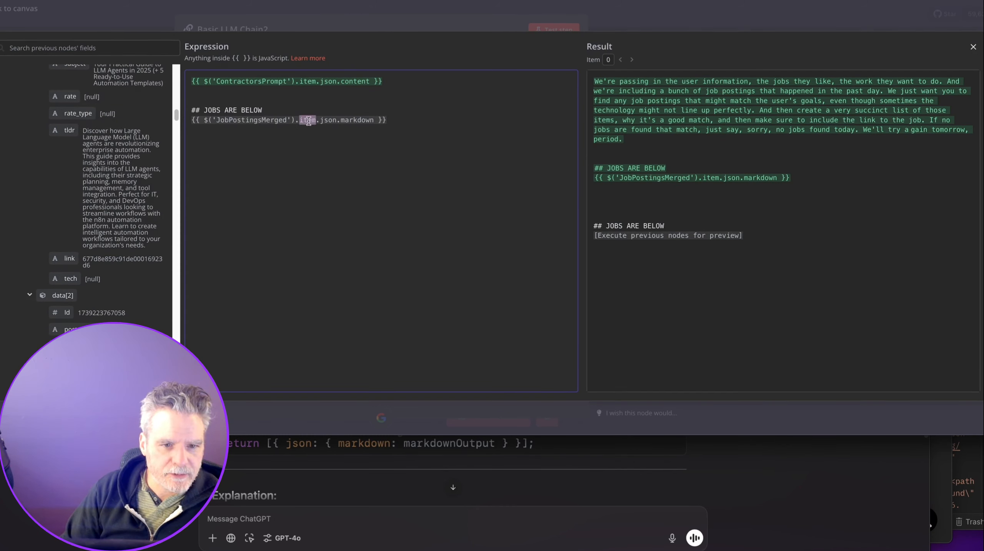
type("first")
key("Return")
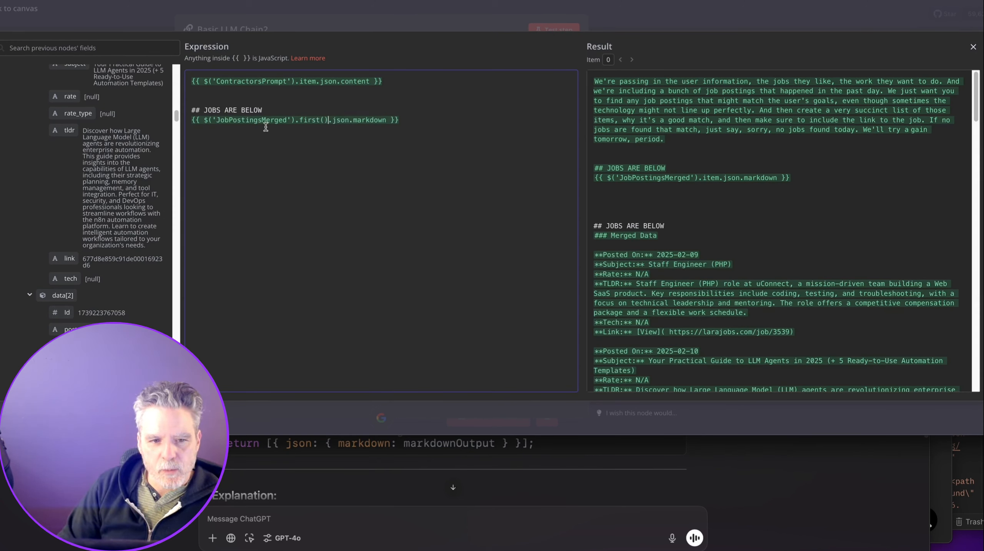
left_click_drag(300, 120, 327, 120)
key("ctrl+c")
double_click(309, 81)
key("ctrl+v")
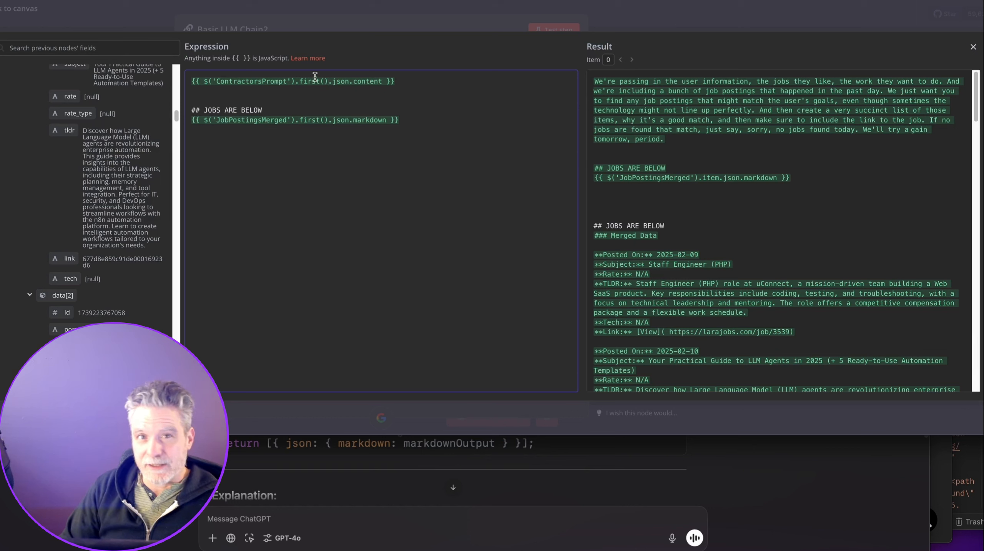
left_click(599, 13)
left_click(599, 14)
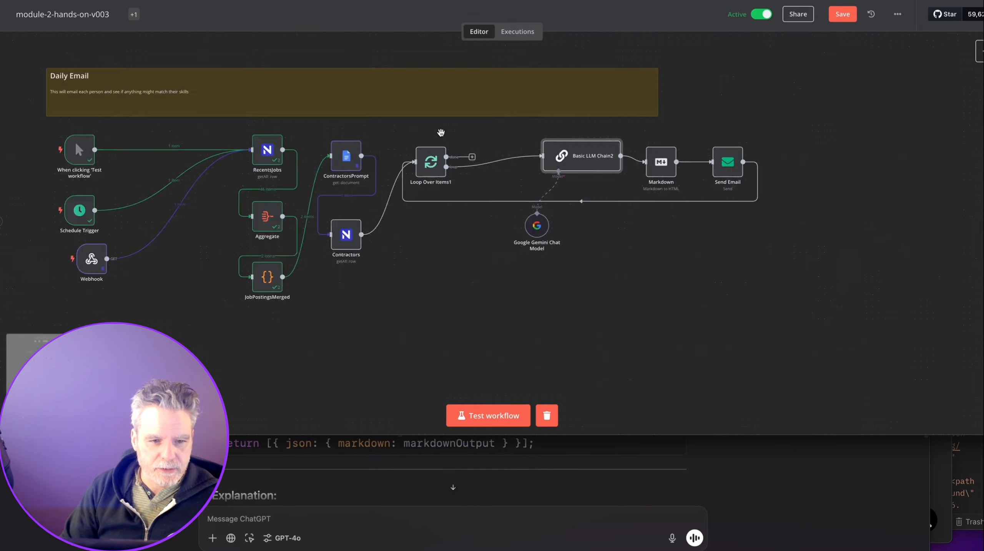
Save the workflow and scroll up to the Get Data from Upwork/Email group.
key("ctrl+s")
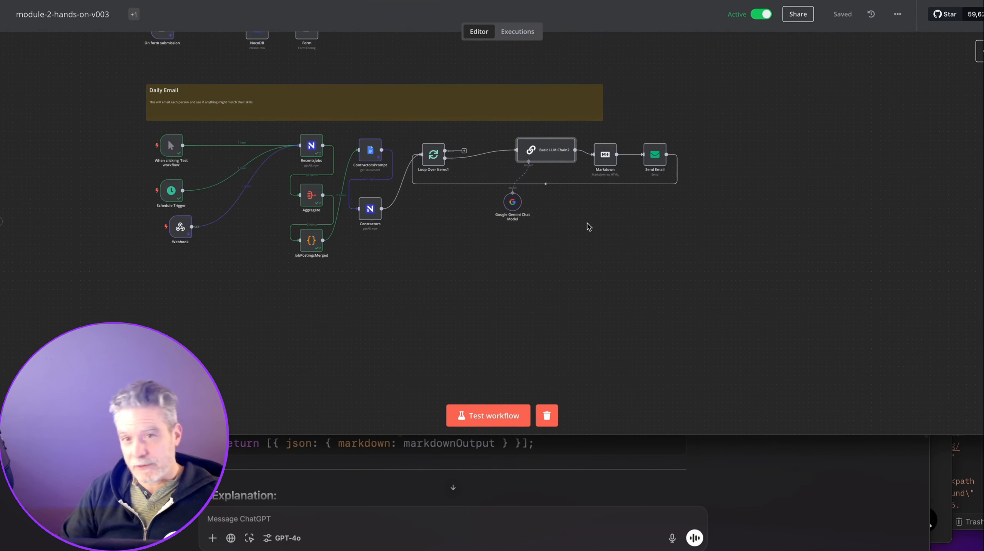
scroll(401, 139, "up", 10)
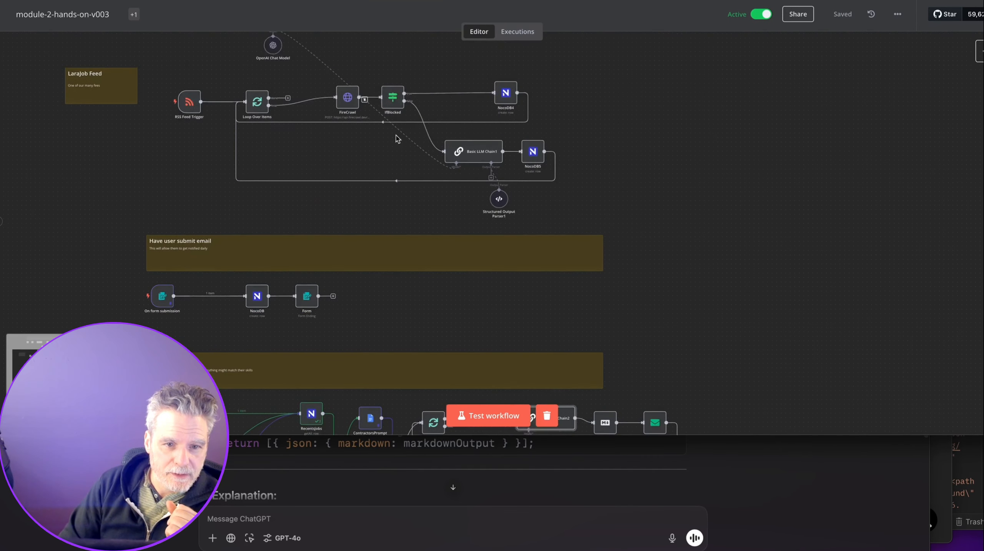
scroll(405, 136, "up", 3)
scroll(406, 134, "down", 6)
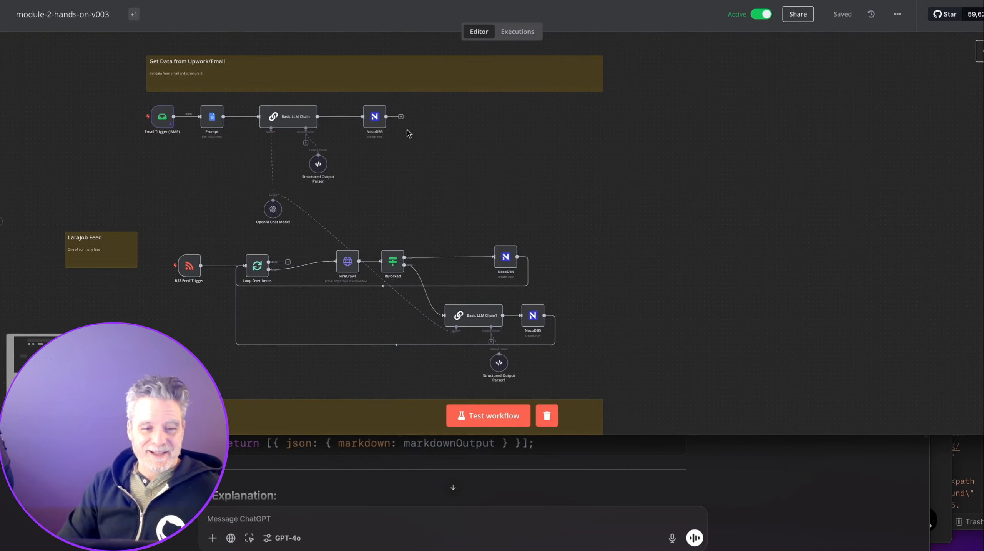
scroll(345, 152, "up", 5)
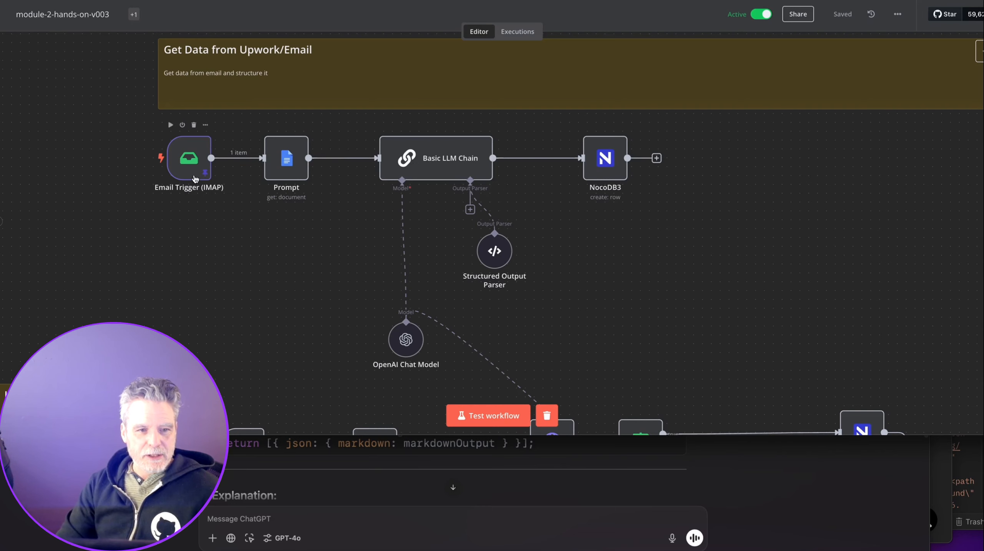
scroll(194, 180, "down", 1)
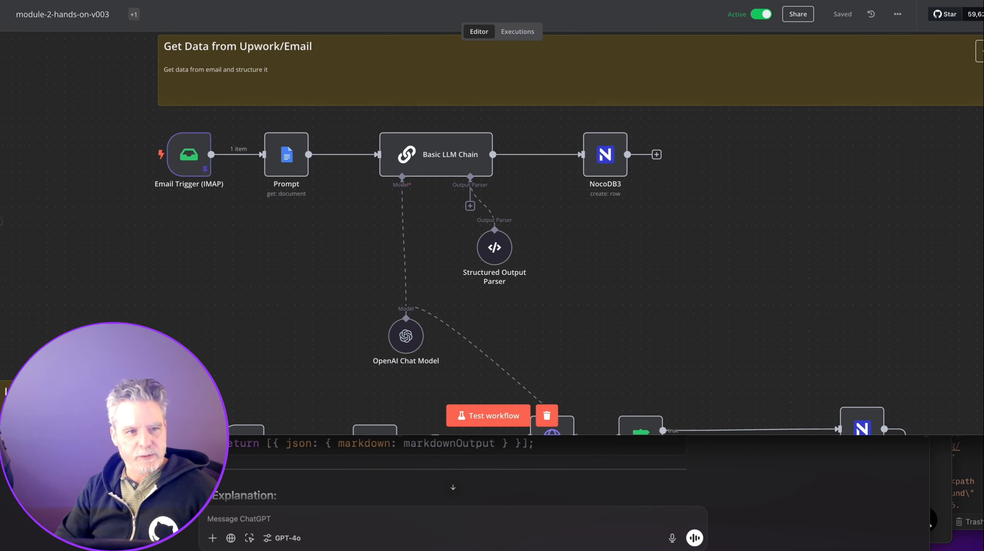
key("super+Tab")
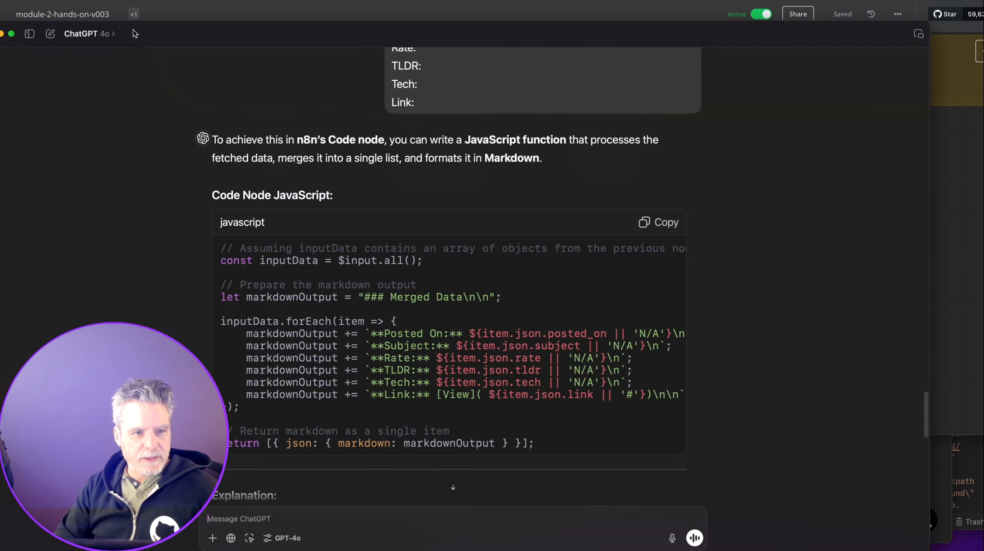
Open the airtable.dailyai.studio NocoDB JobPostings table in a new tab behind the ChatGPT window.
left_click(192, 15)
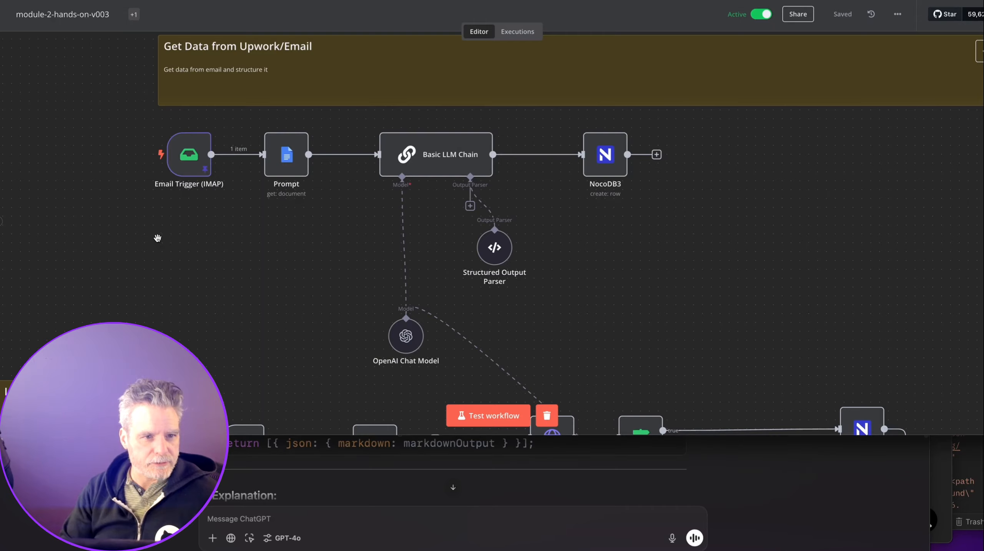
key("super+t")
type("ai")
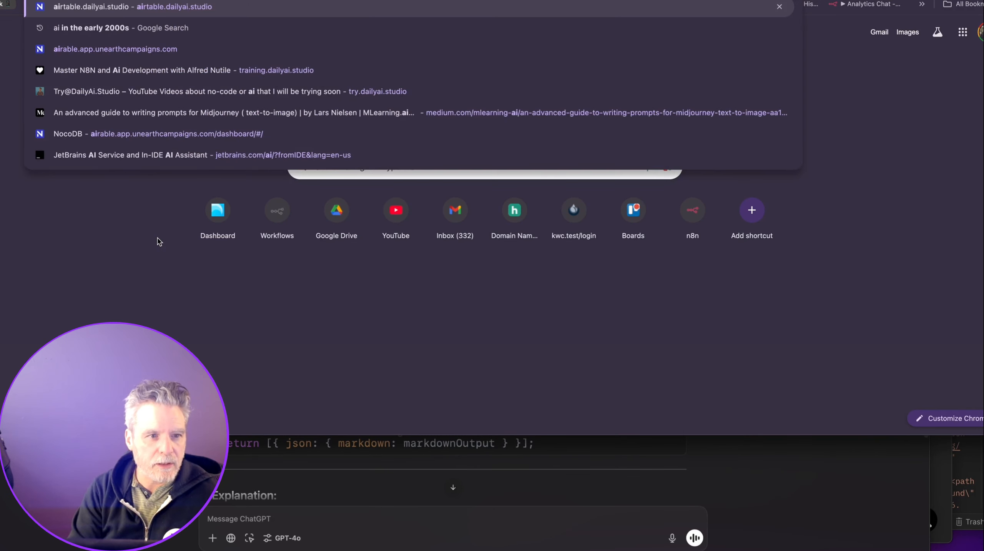
key("Return")
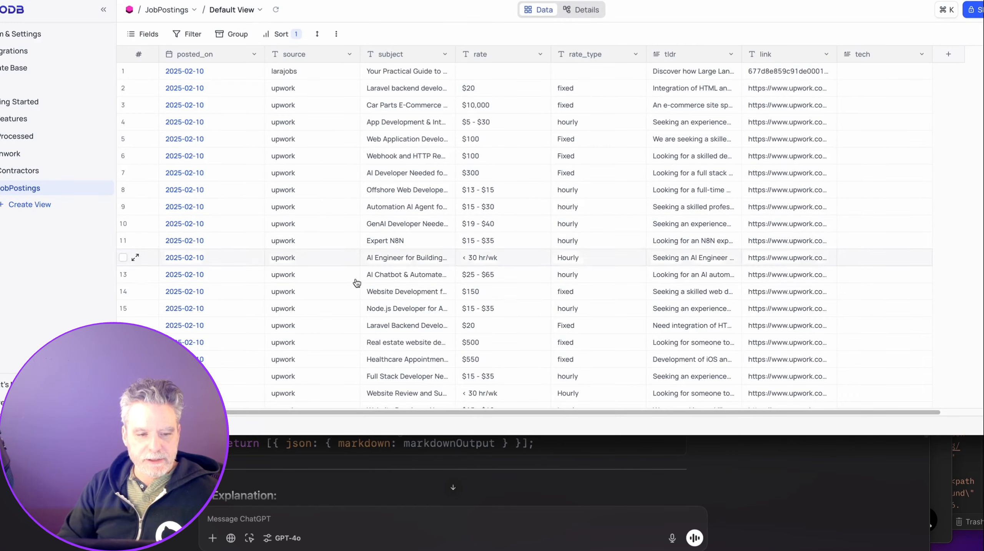
key("super+Tab")
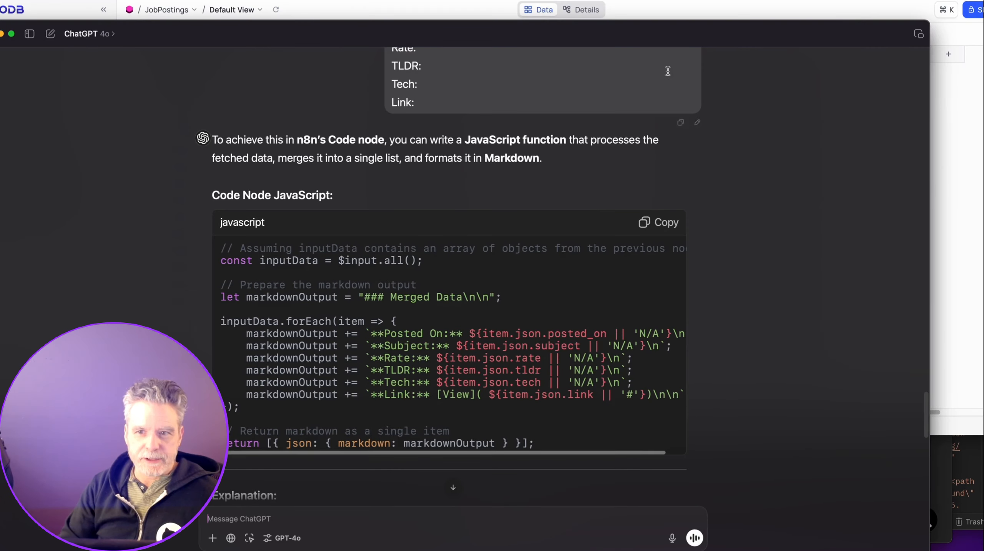
key("super+Tab")
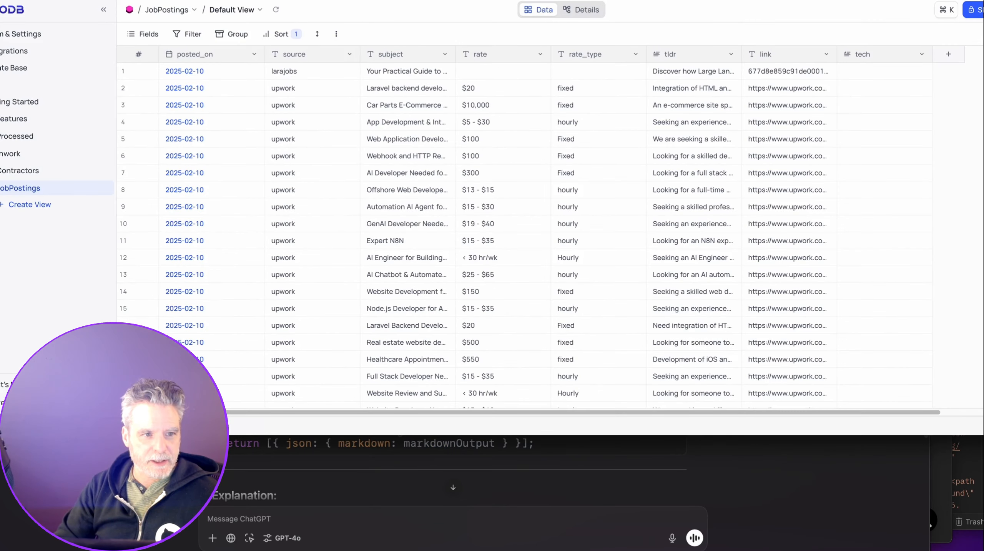
Switch from the NocoDB JobPostings table back to the n8n workflow tab.
key("ctrl+shift+Tab")
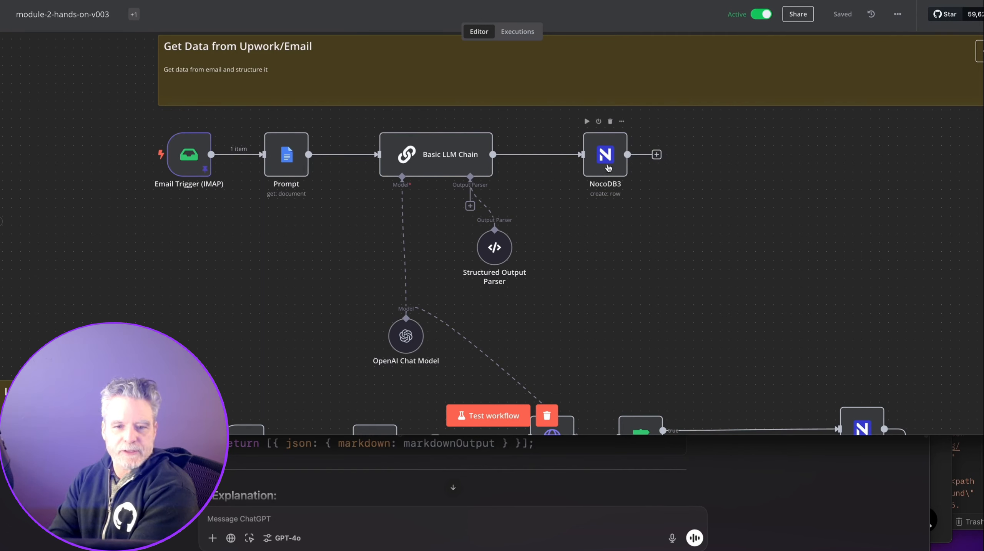
Inspect the Basic LLM Chain settings and the Structured Output Parser's schema.
double_click(500, 249)
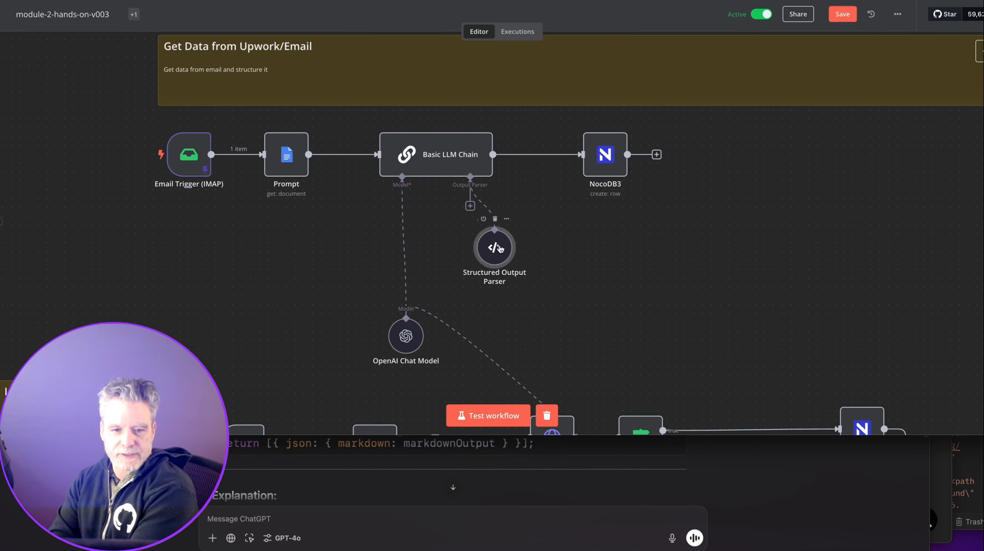
double_click(458, 169)
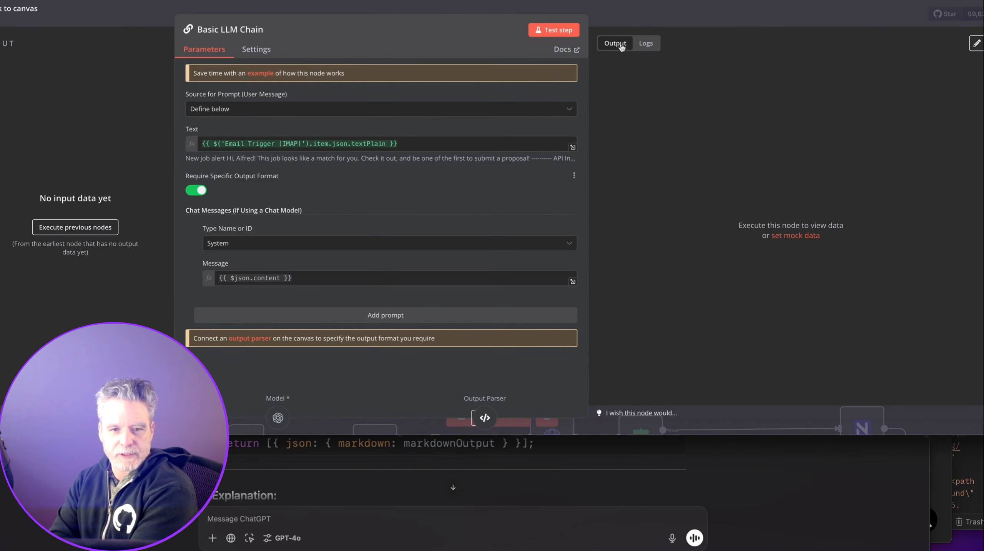
left_click(648, 24)
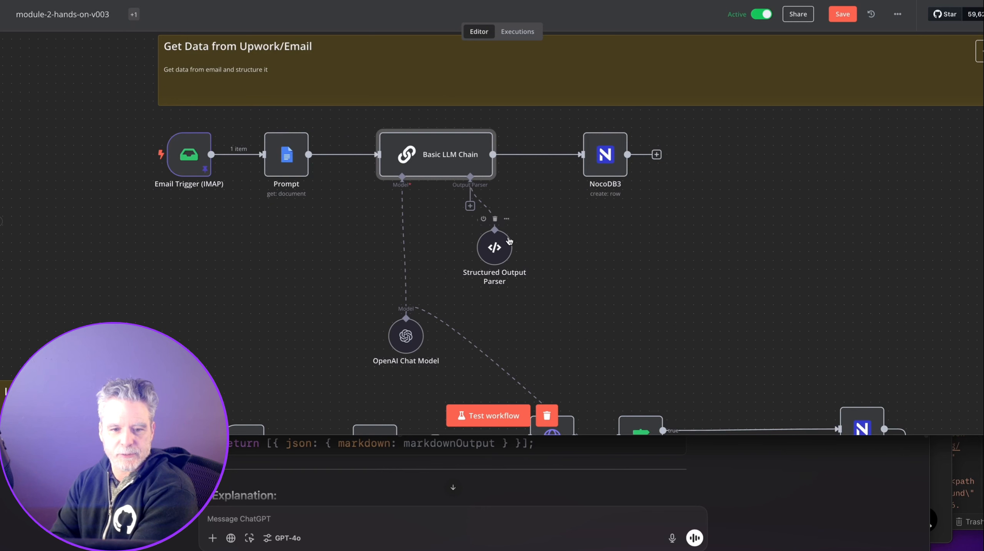
double_click(494, 248)
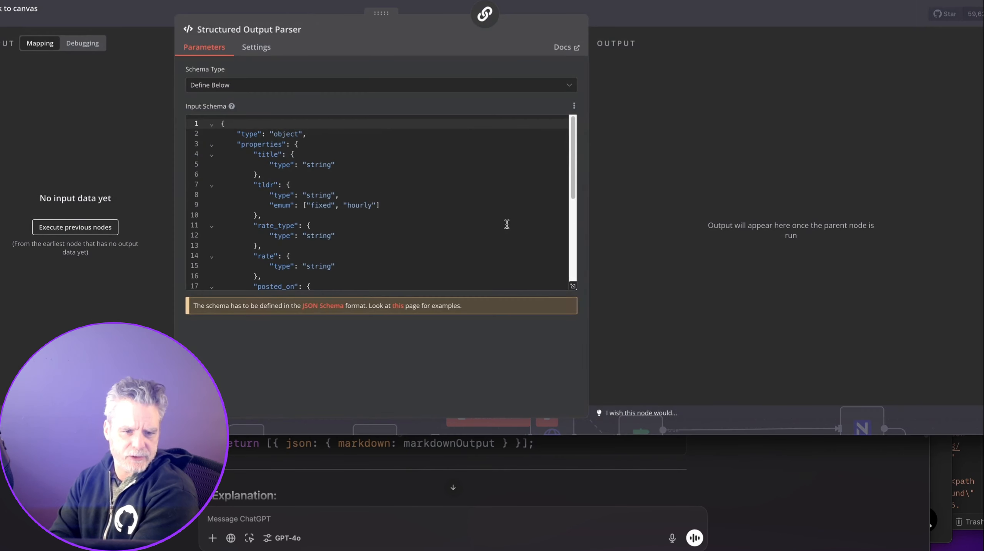
scroll(509, 213, "down", 1)
left_click(635, 25)
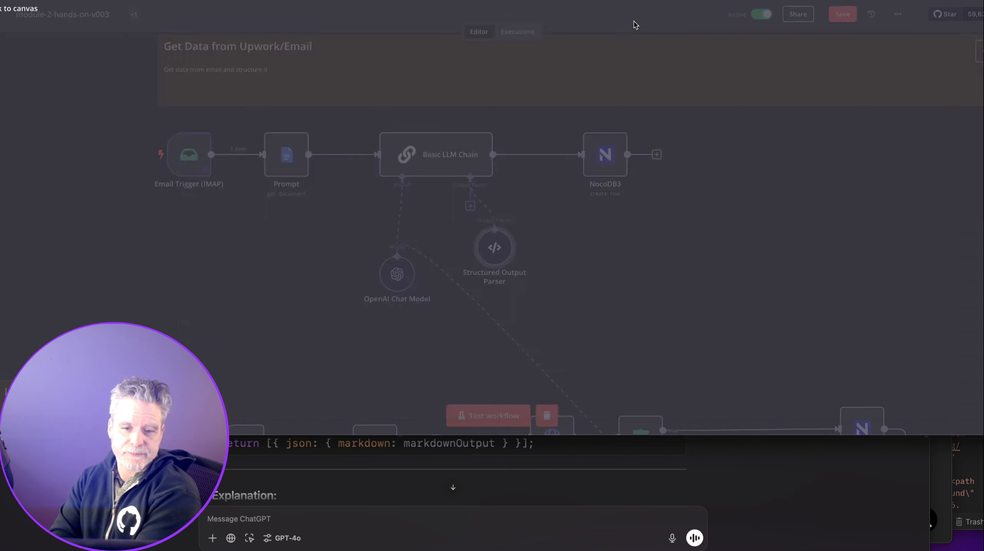
scroll(580, 222, "down", 5)
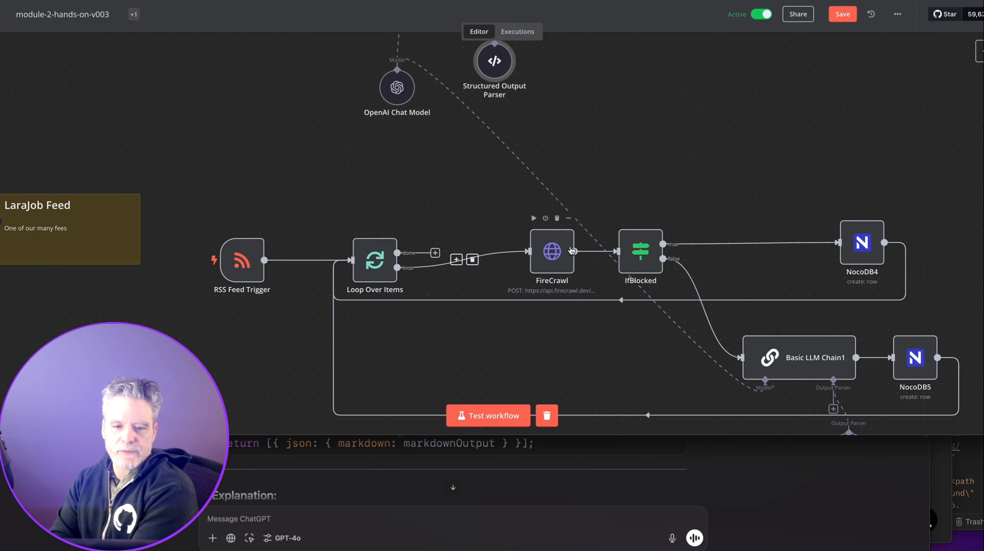
Nudge the FireCrawl node left and review the NocoDB4 row-creation settings.
left_click_drag(572, 251, 527, 252)
scroll(669, 204, "right", 2)
scroll(669, 203, "right", 10)
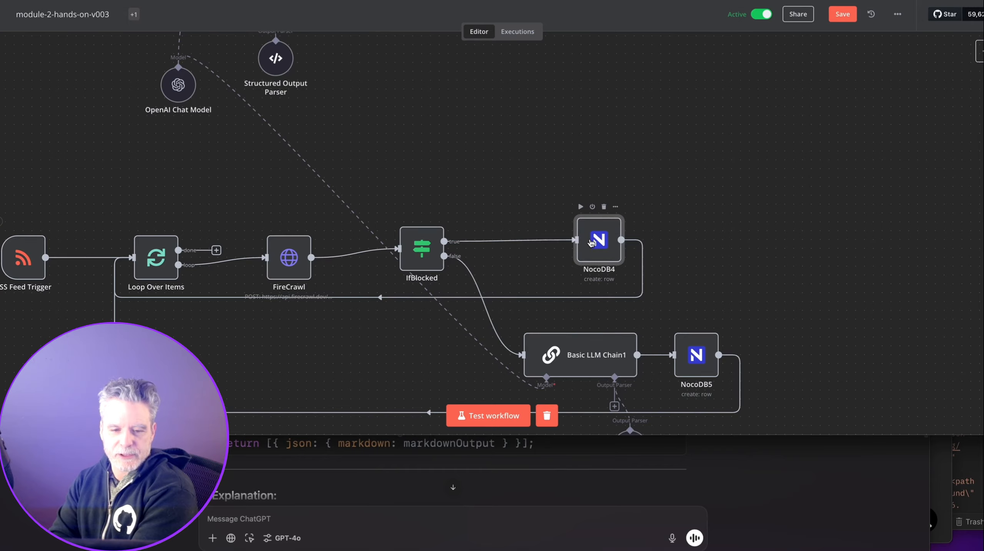
double_click(592, 242)
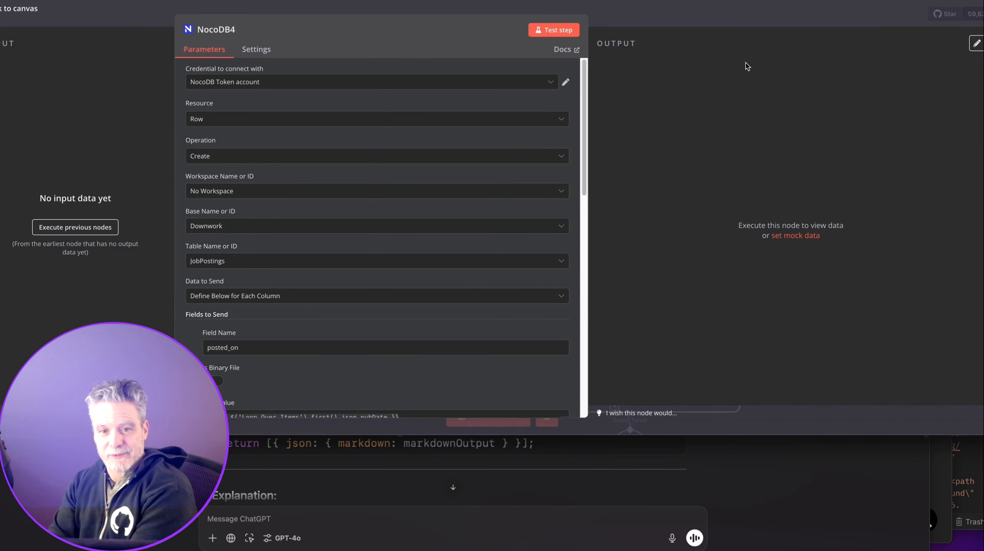
left_click(616, 9)
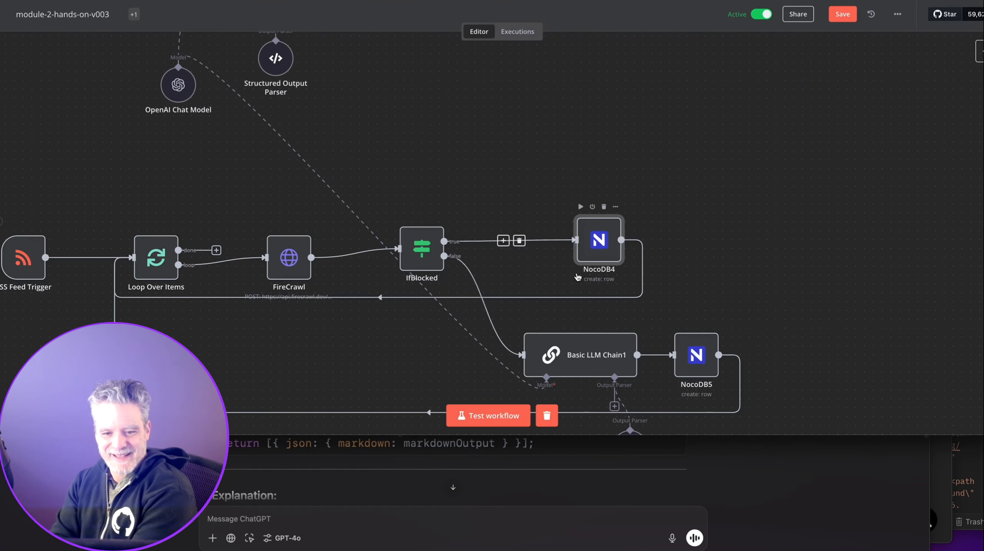
Check the Structured Output Parser1 JSON example, then move down toward the email-submission section.
scroll(367, 224, "down", 3)
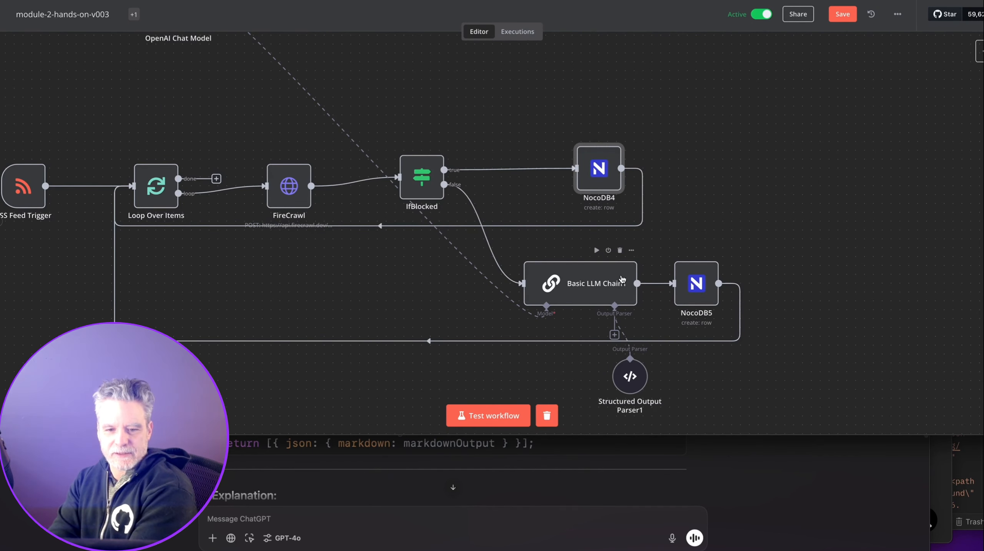
double_click(629, 376)
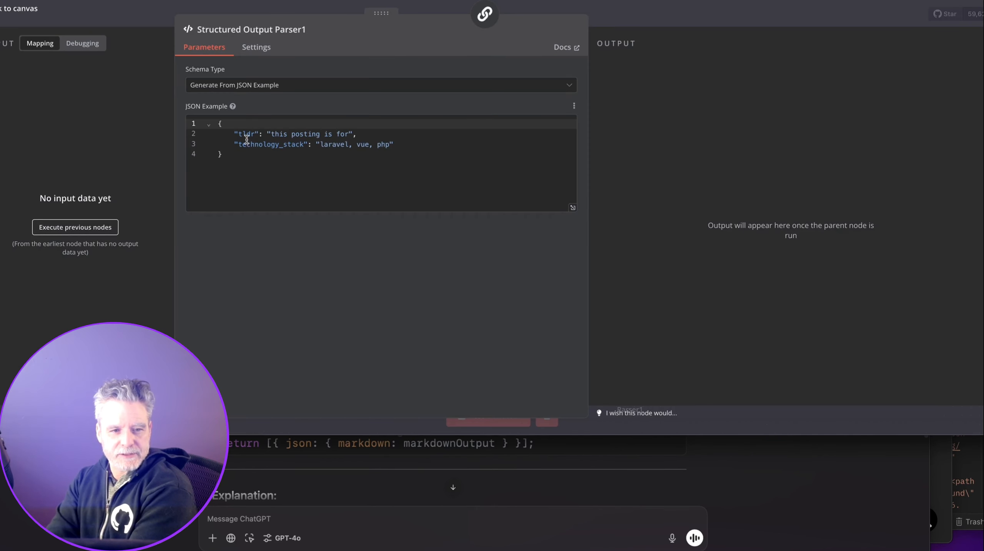
left_click(629, 14)
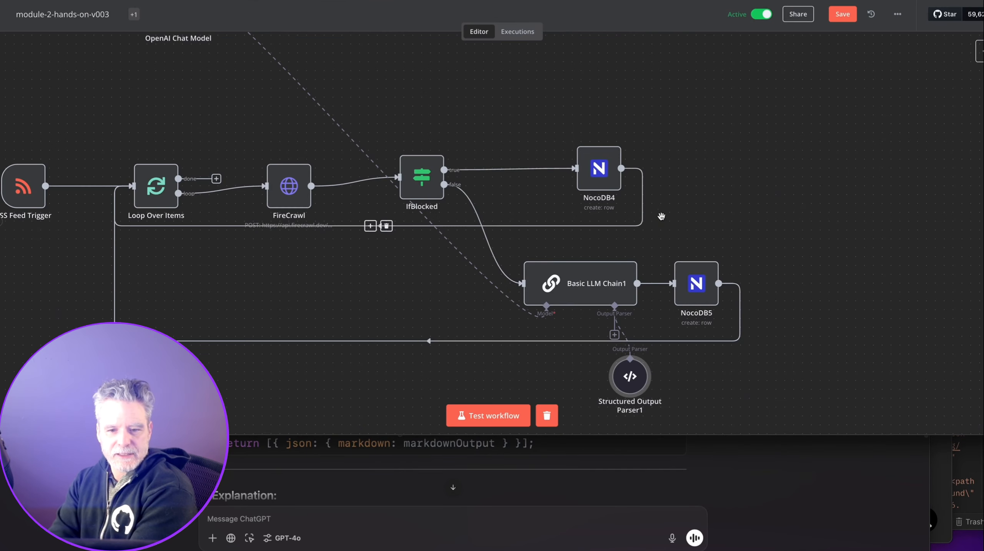
scroll(732, 202, "down", 10)
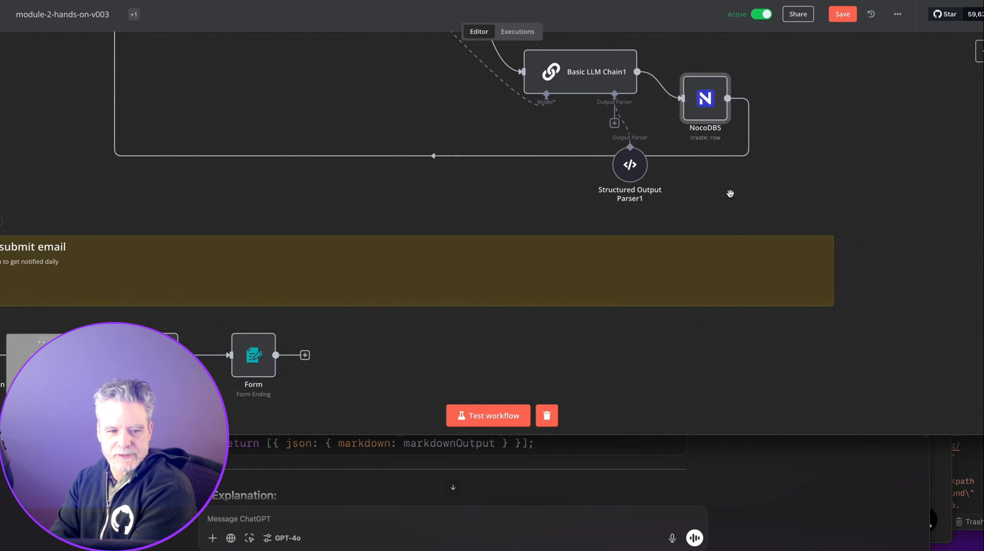
Scroll down the canvas to the Daily Email workflow.
mouse_move(255, 210)
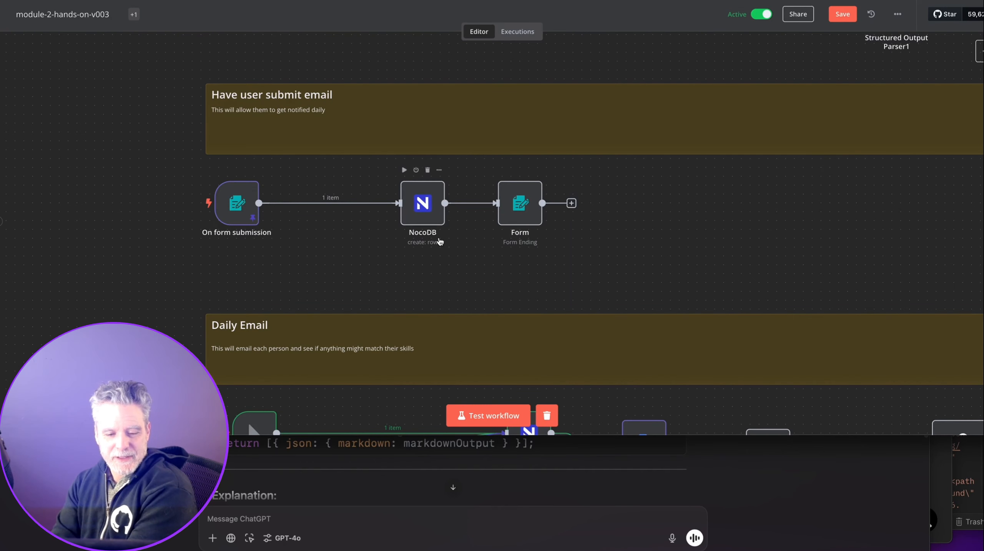
scroll(440, 242, "down", 3)
scroll(440, 241, "down", 5)
mouse_move(261, 329)
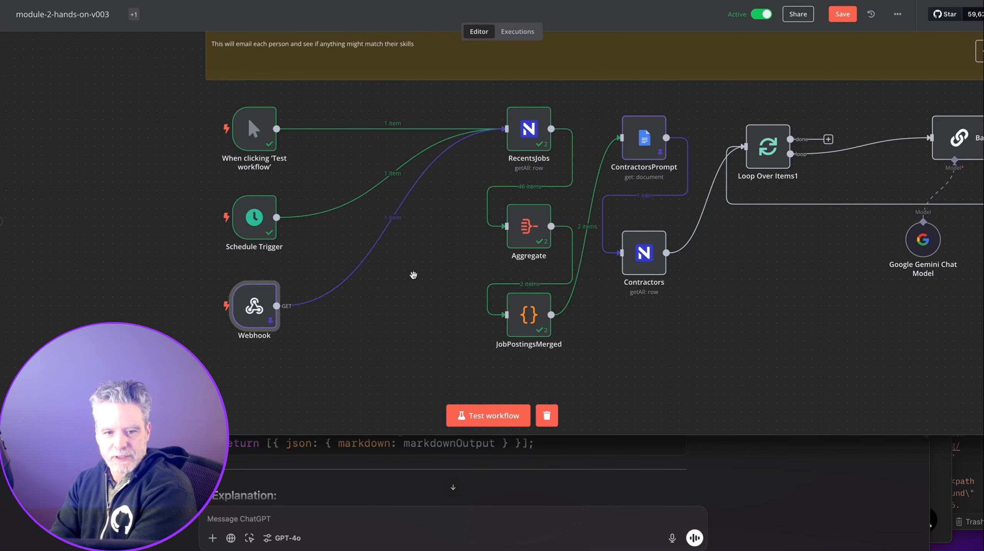
scroll(312, 294, "left", 3)
scroll(313, 294, "right", 3)
Move the Google Gemini Chat Model lower and align Markdown with Basic LLM Chain2.
mouse_move(328, 174)
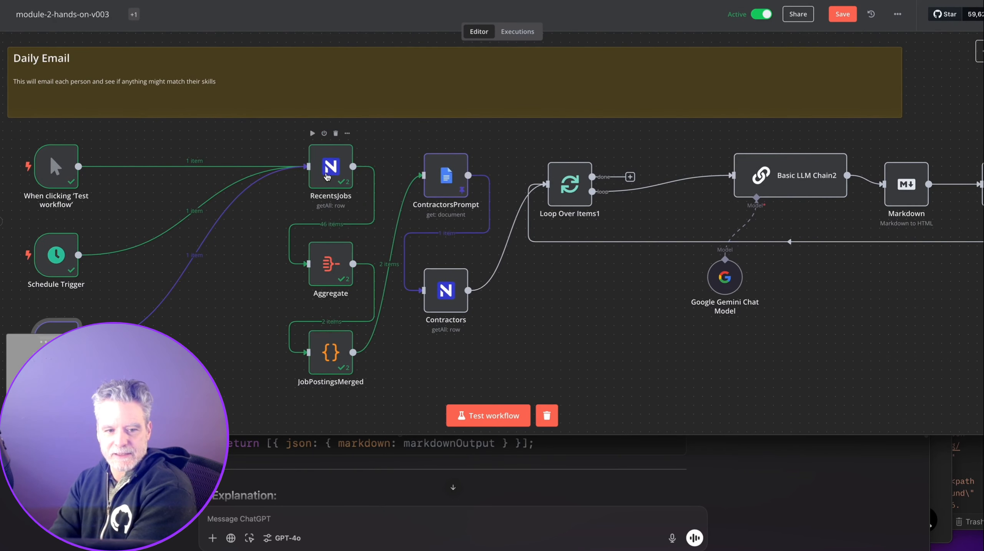
mouse_move(328, 348)
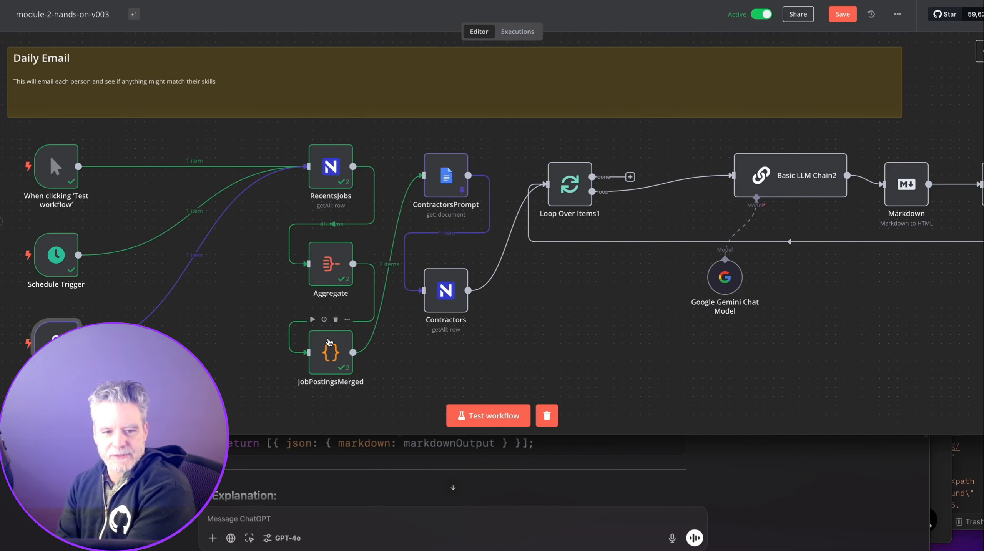
mouse_move(446, 278)
mouse_move(544, 199)
left_click_drag(602, 320, 319, 331)
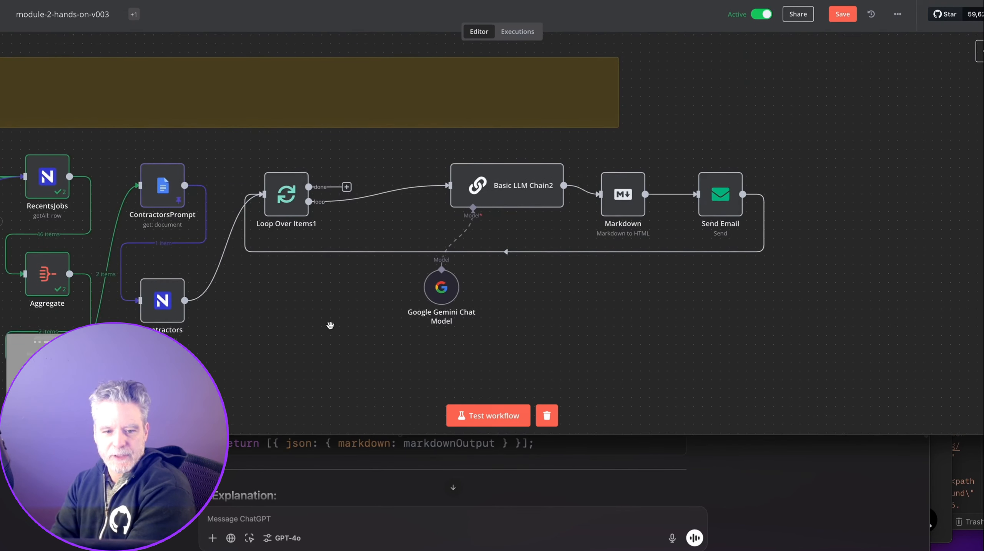
left_click_drag(440, 293, 432, 323)
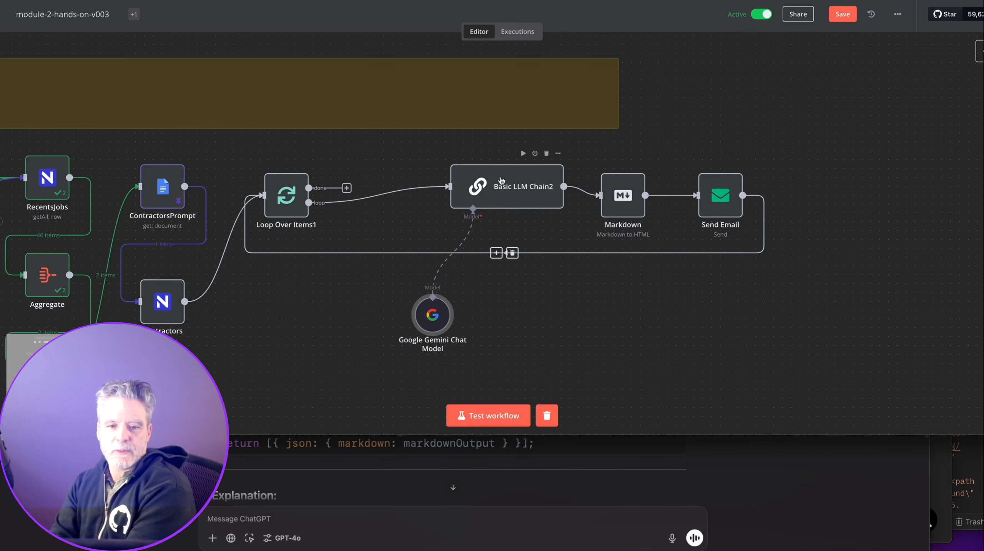
left_click_drag(623, 196, 622, 188)
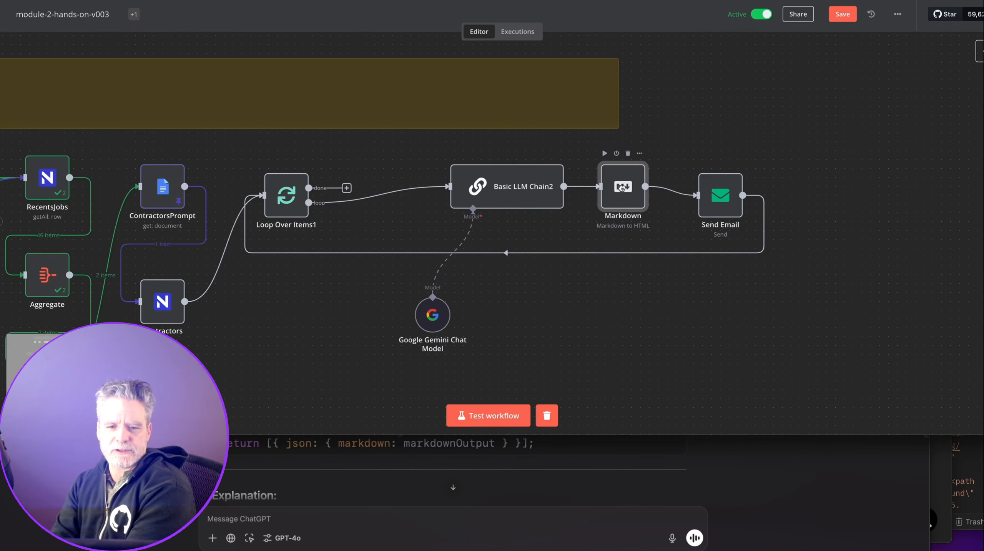
double_click(534, 193)
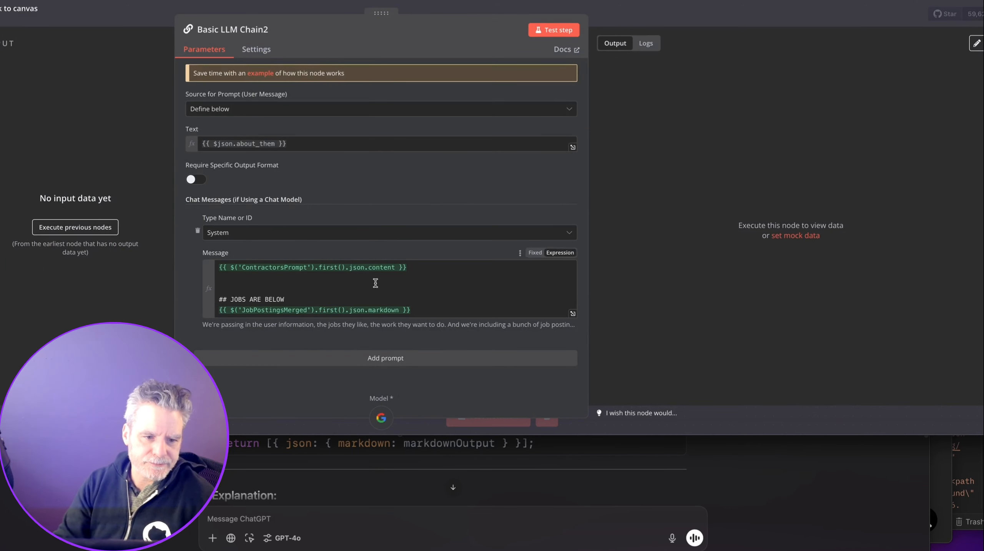
left_click(375, 282)
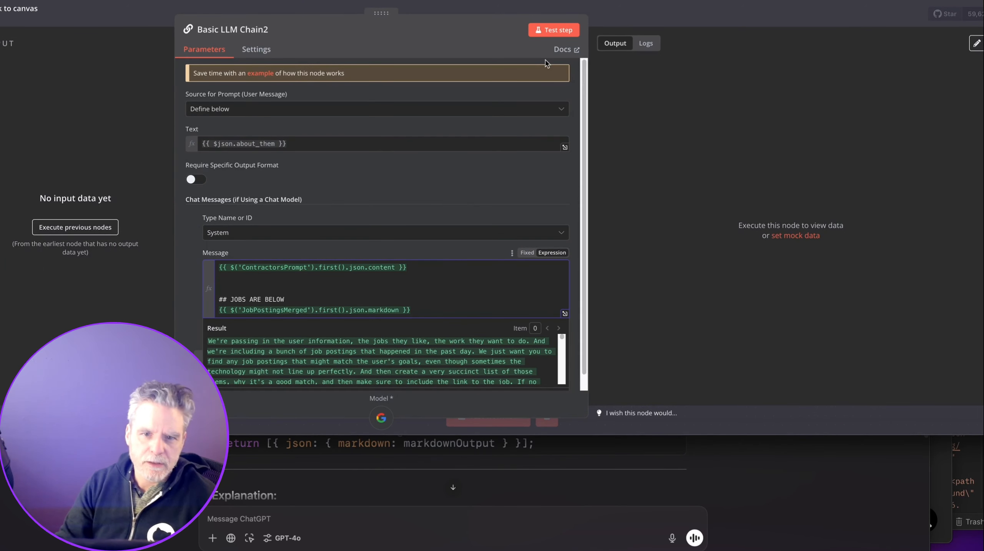
left_click(419, 268)
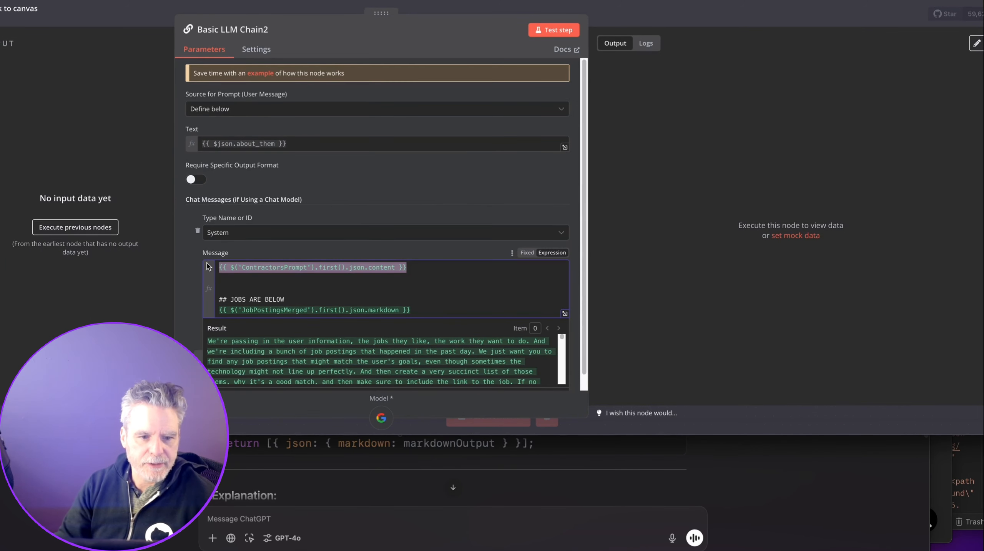
key("Escape")
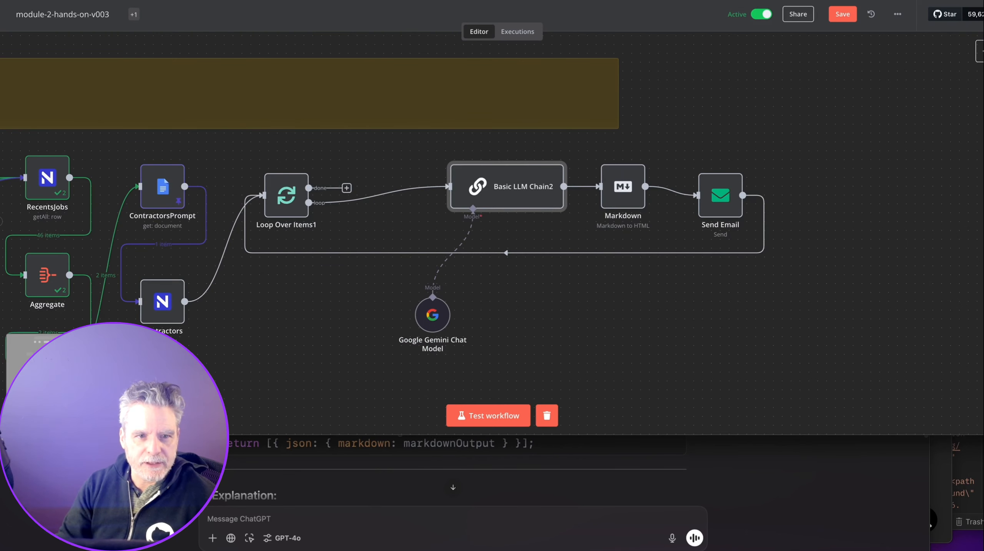
left_click(290, 1)
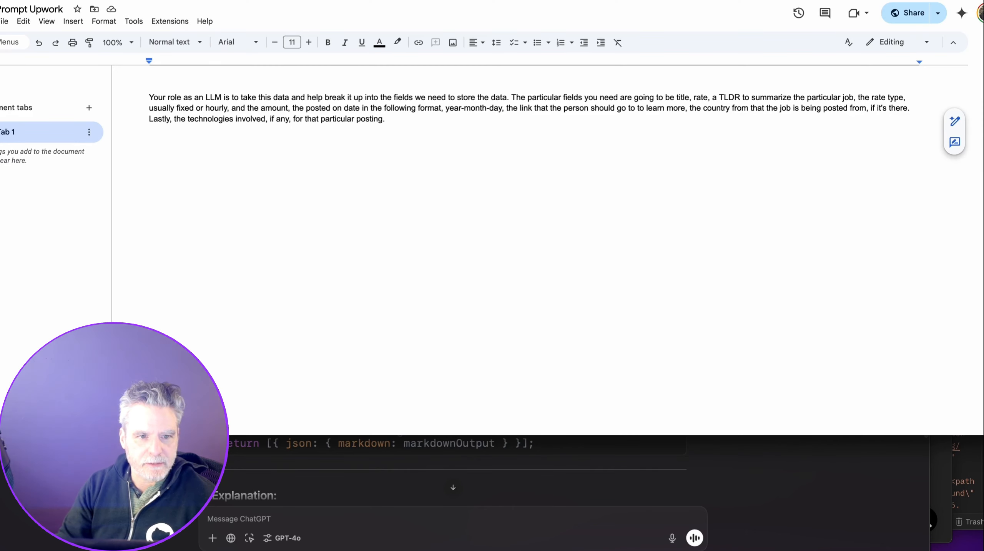
Replace PromptForContractors' JOBS ARE BELOW expression lines with a '## Format Is Markdown' heading.
left_click(156, 1)
left_click_drag(340, 159, 150, 150)
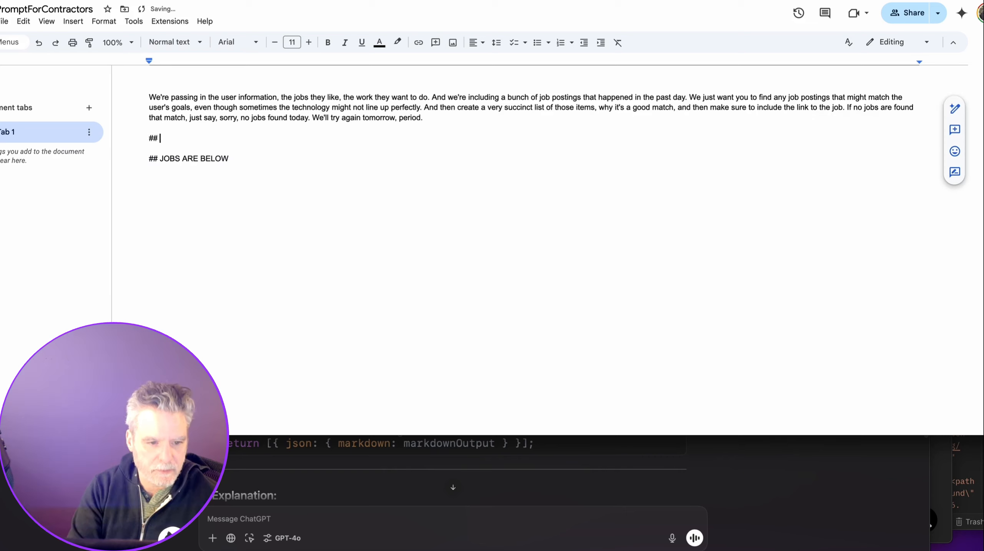
type("Format Is Markdown")
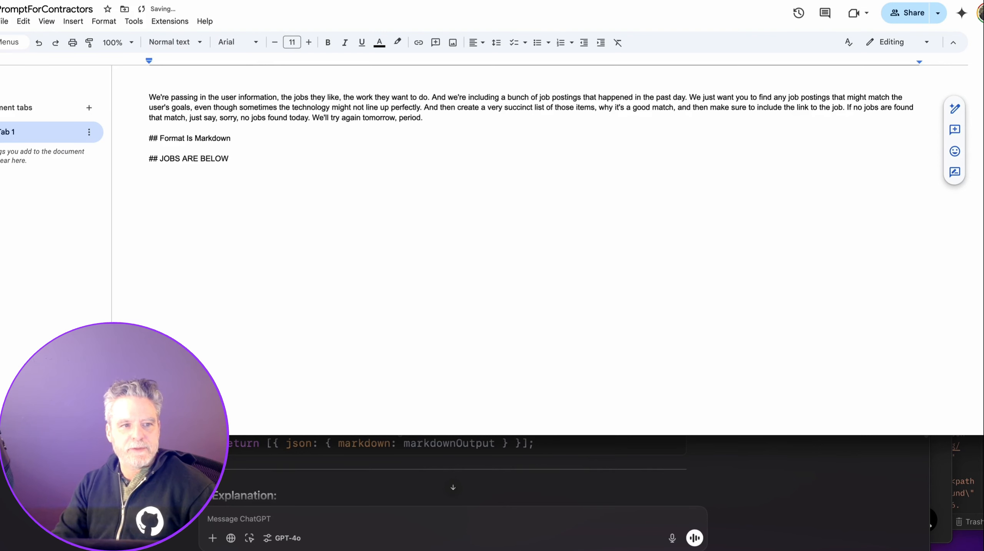
left_click(58, 1)
scroll(365, 215, "down", 2)
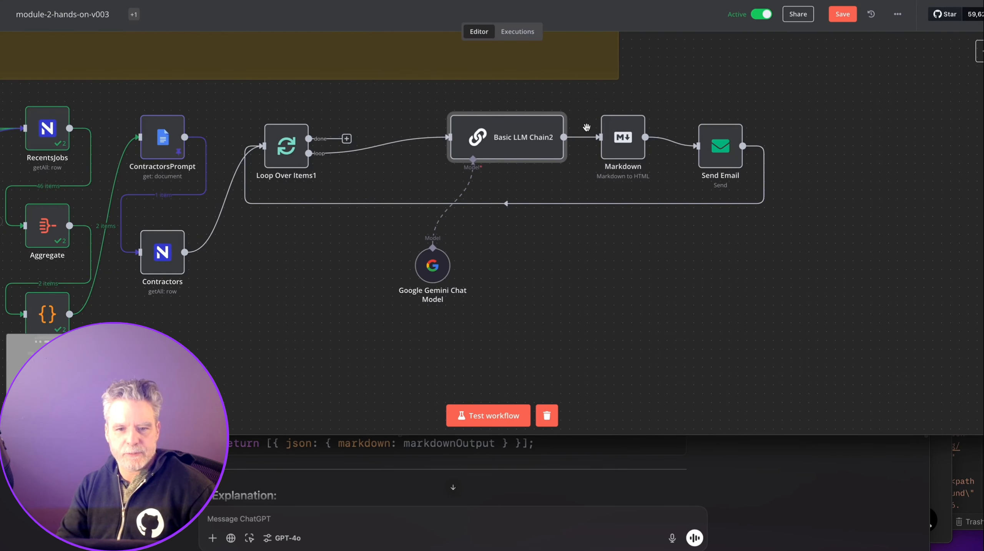
Place Send Email beneath Markdown, then pan across the whole Daily Email workflow to check the layout.
left_click_drag(713, 150, 616, 293)
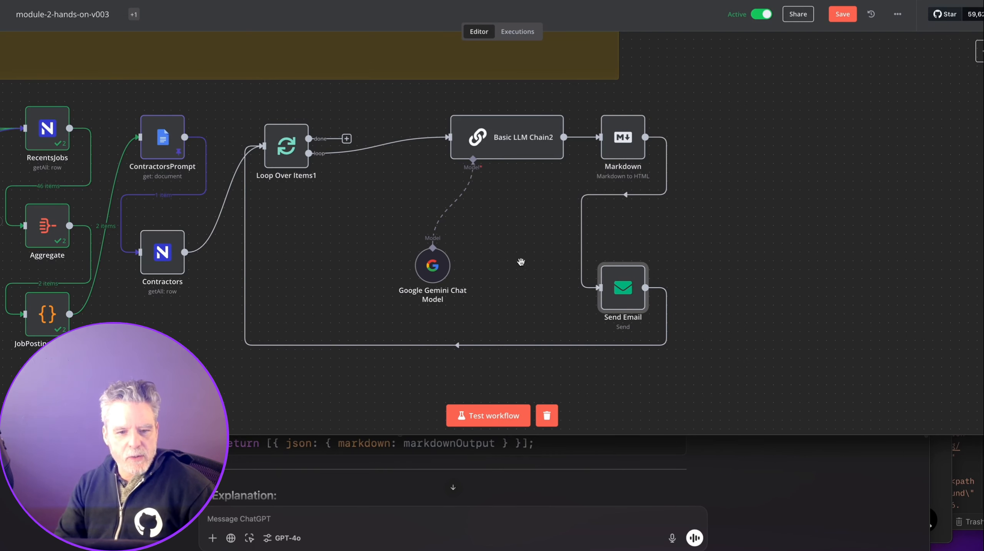
scroll(453, 204, "left", 5)
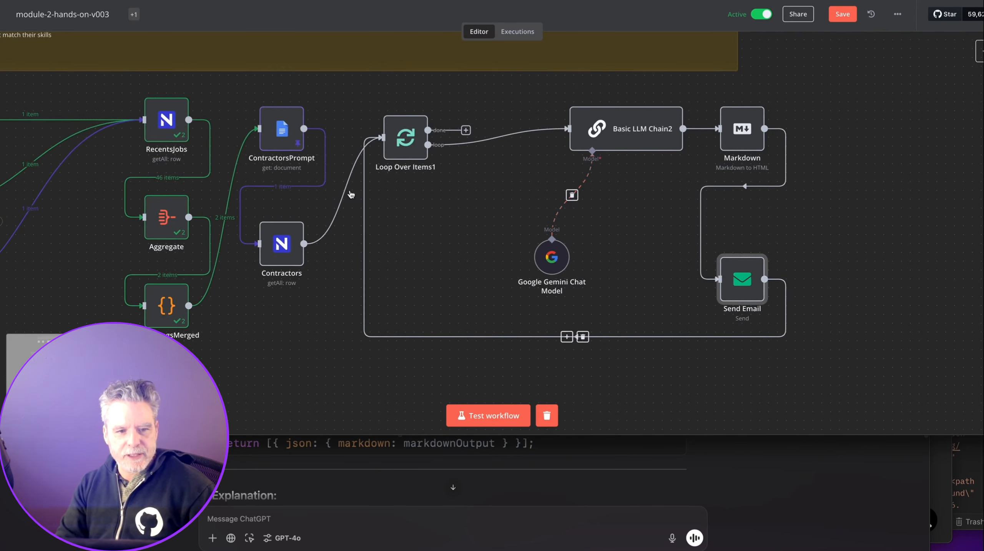
scroll(167, 178, "left", 3)
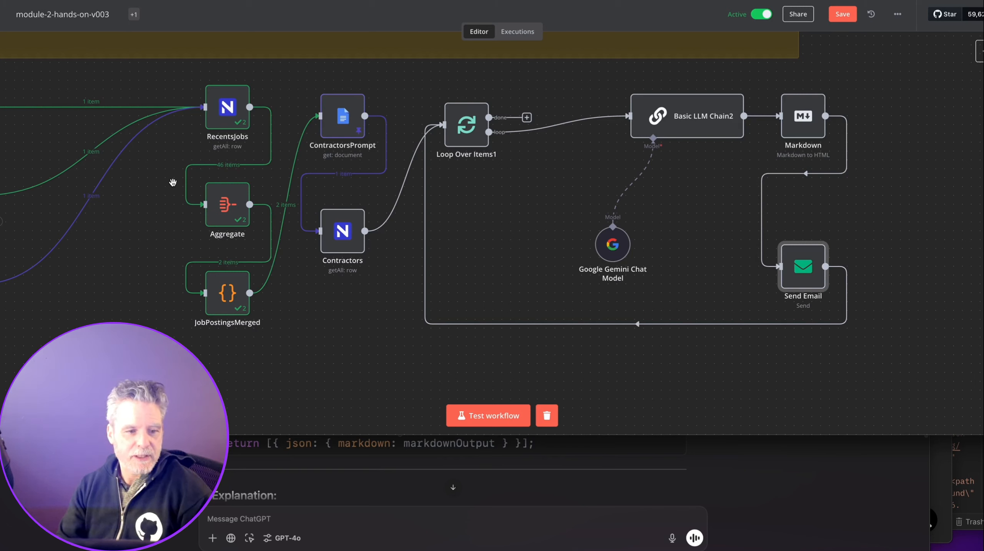
scroll(172, 182, "left", 5)
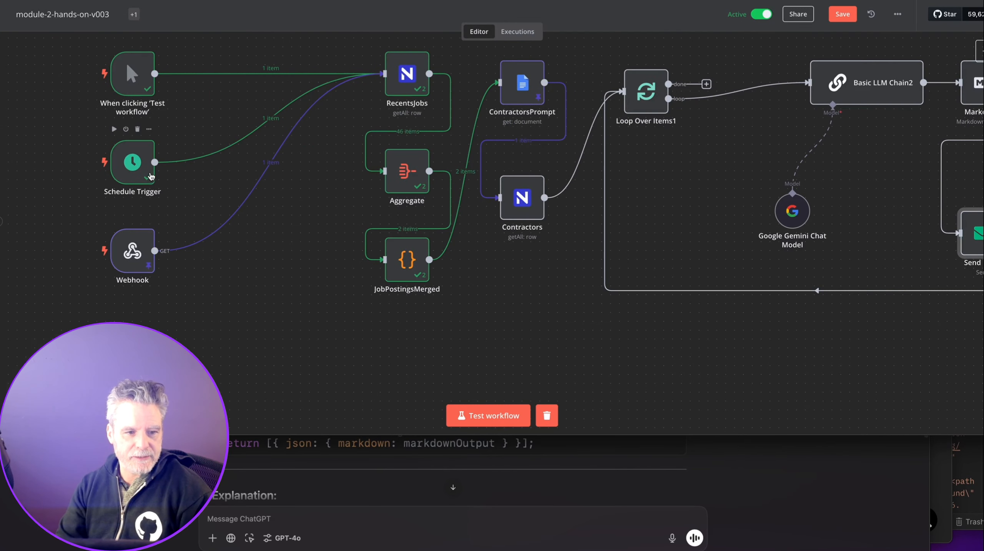
left_click_drag(494, 293, 311, 344)
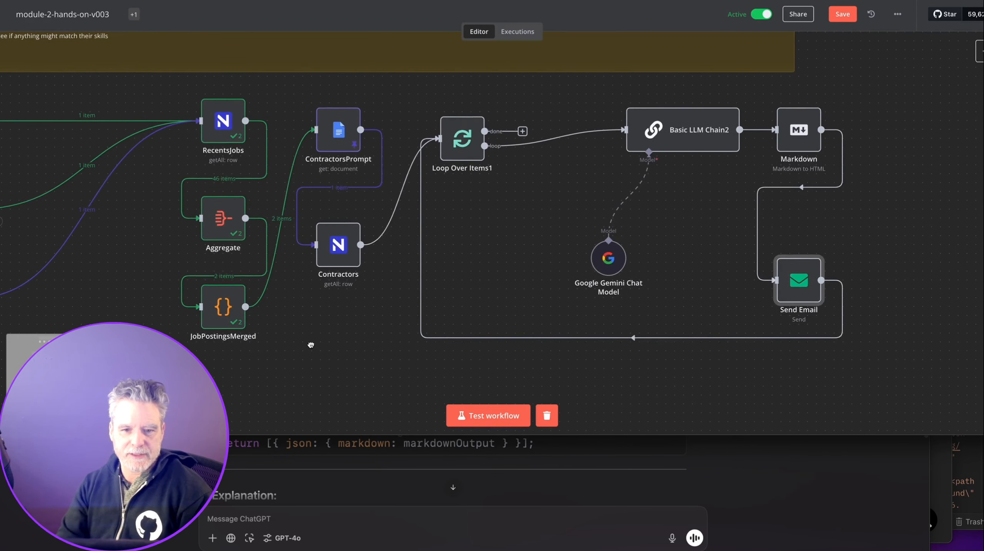
scroll(311, 345, "left", 5)
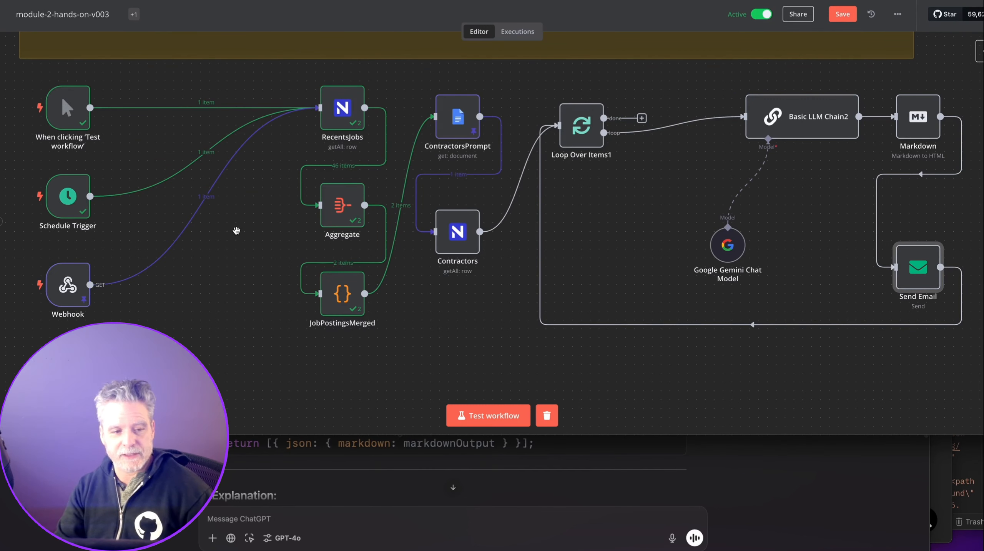
scroll(251, 271, "down", 2)
scroll(252, 270, "up", 3)
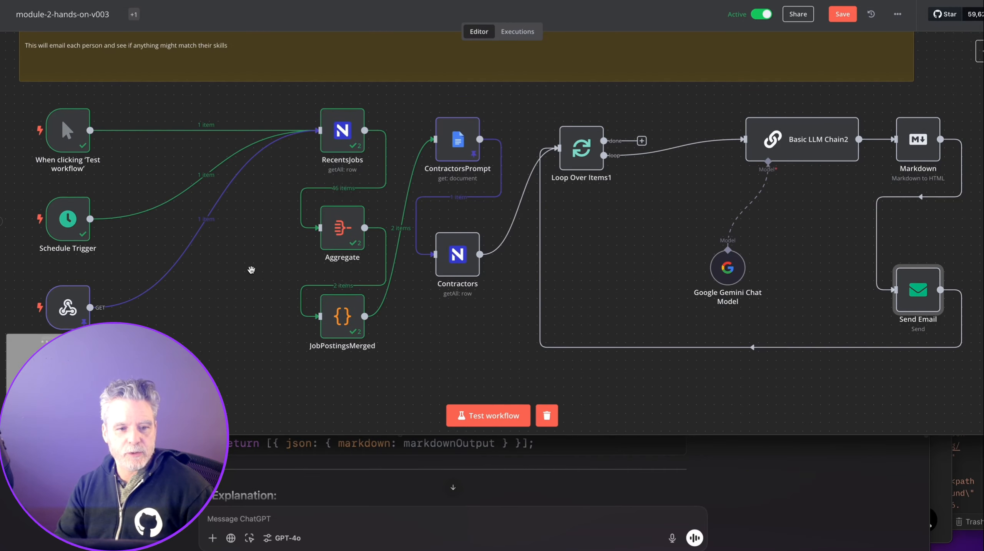